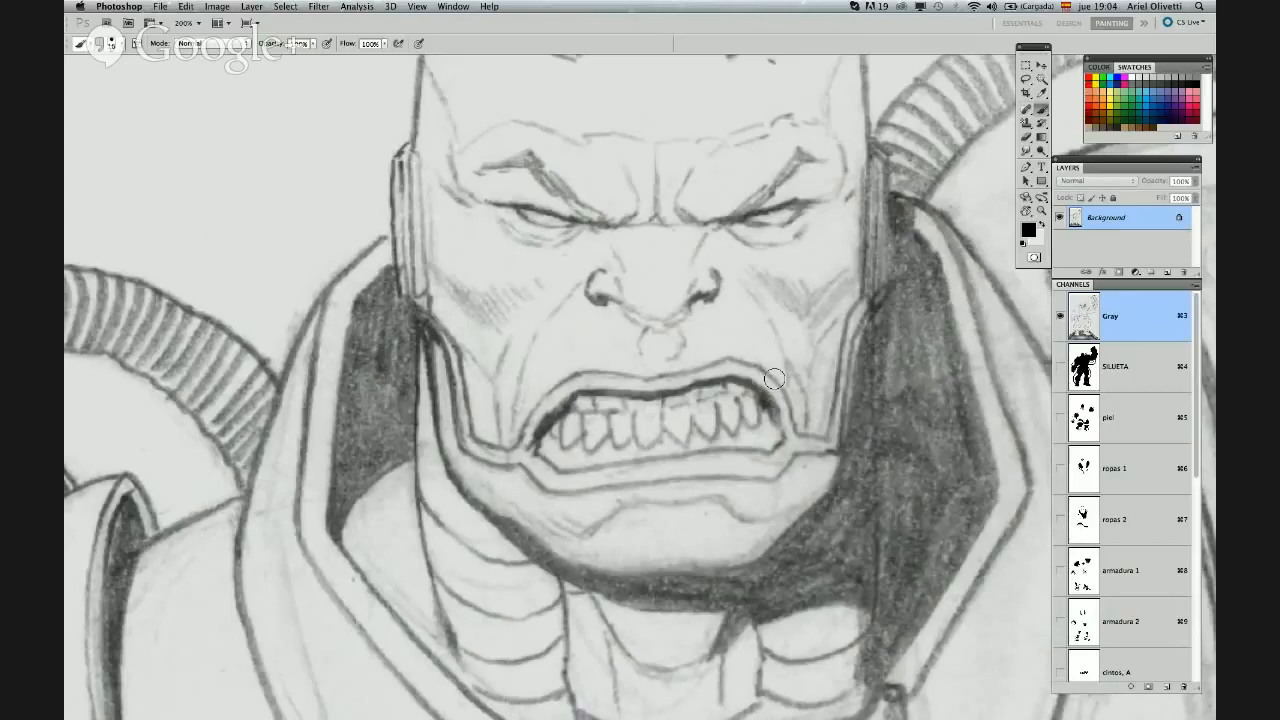
Paint a light zigzag test stroke with the 9 px brush in the blank background above the shoulder armour
key(super+space)
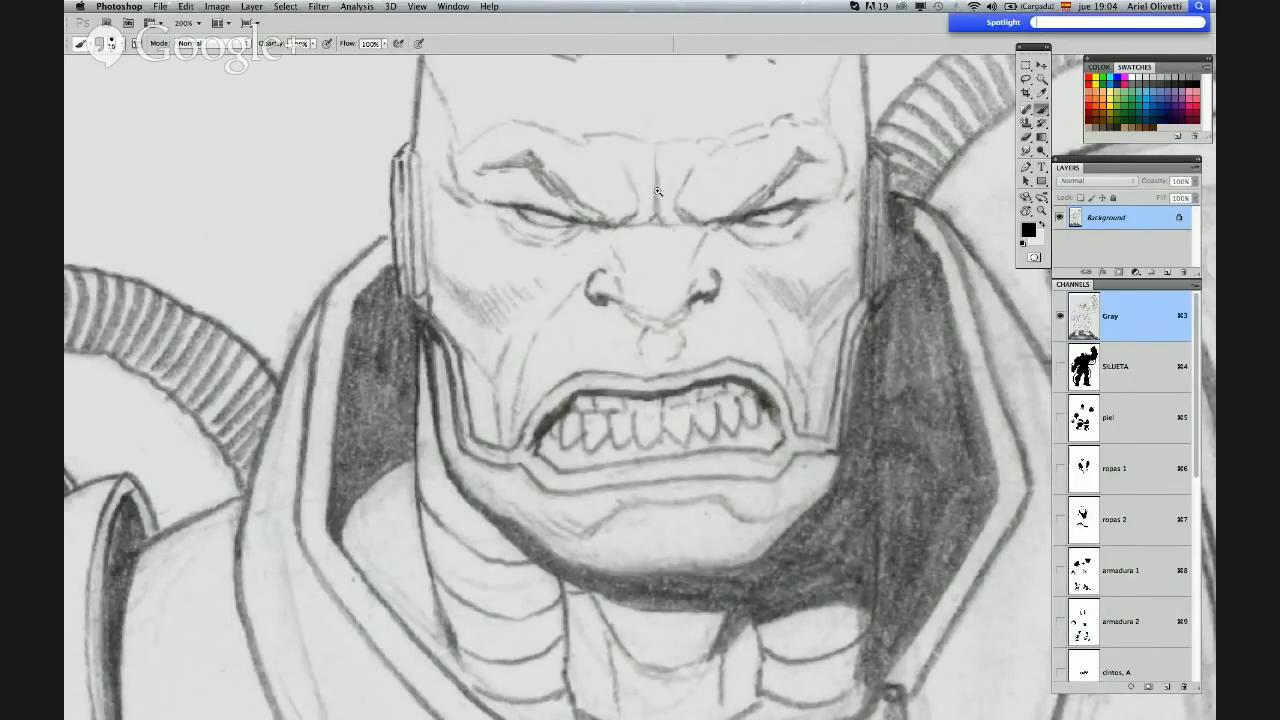
alt+click(683, 211)
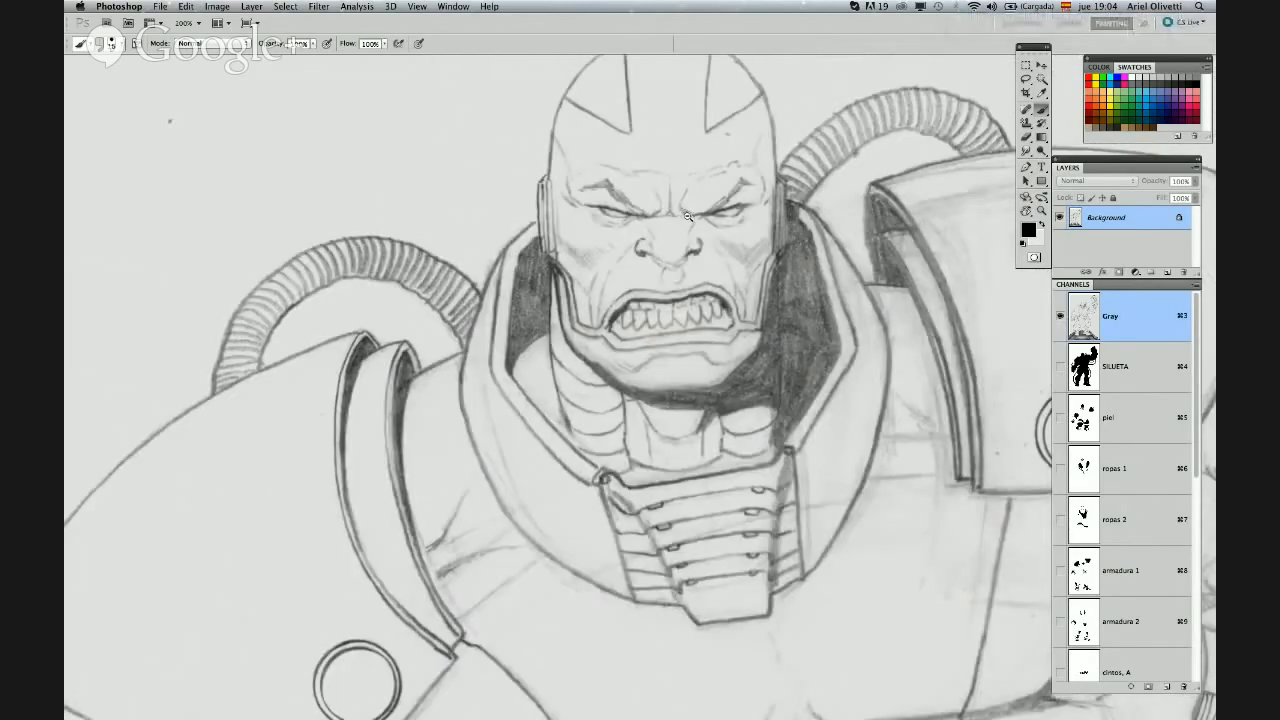
alt+click(687, 215)
alt+click(714, 248)
mouse_move(745, 278)
mouse_down()
mouse_move(672, 253)
mouse_move(711, 264)
mouse_up()
scroll(672, 253, up, 5)
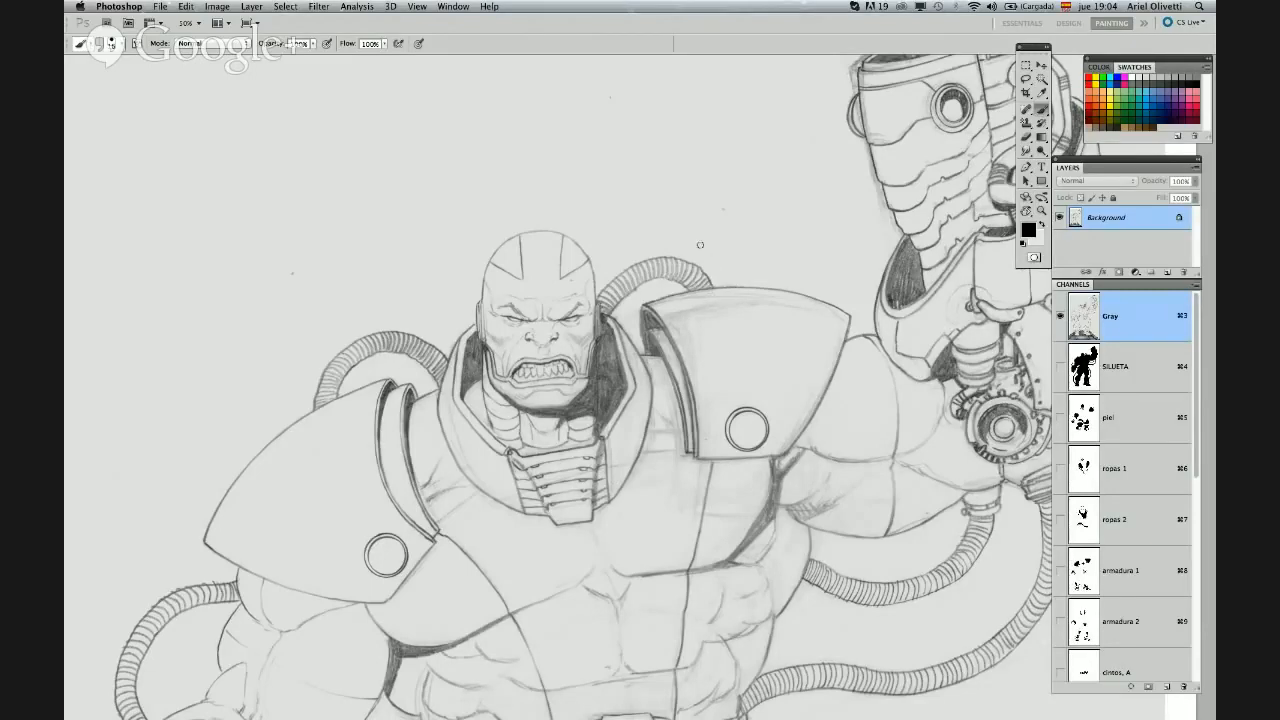
right_click(760, 189)
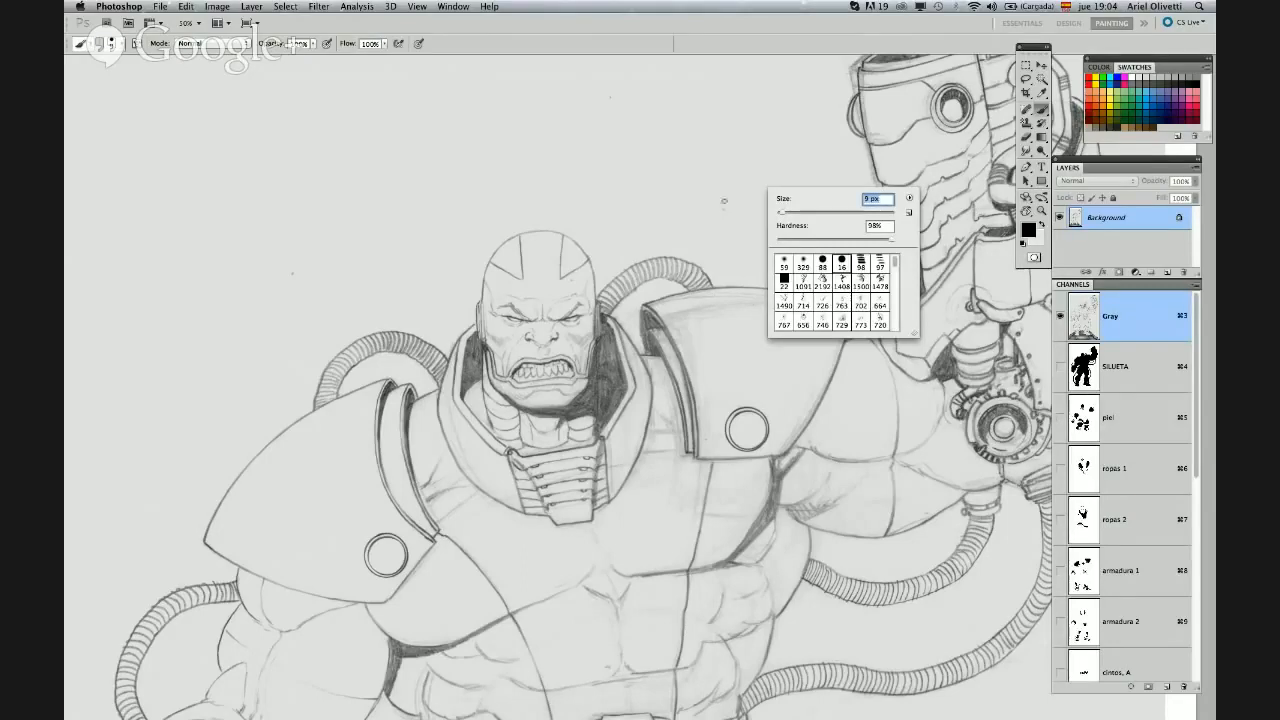
click(744, 170)
mouse_move(771, 219)
mouse_down()
mouse_move(807, 246)
mouse_move(831, 218)
mouse_up()
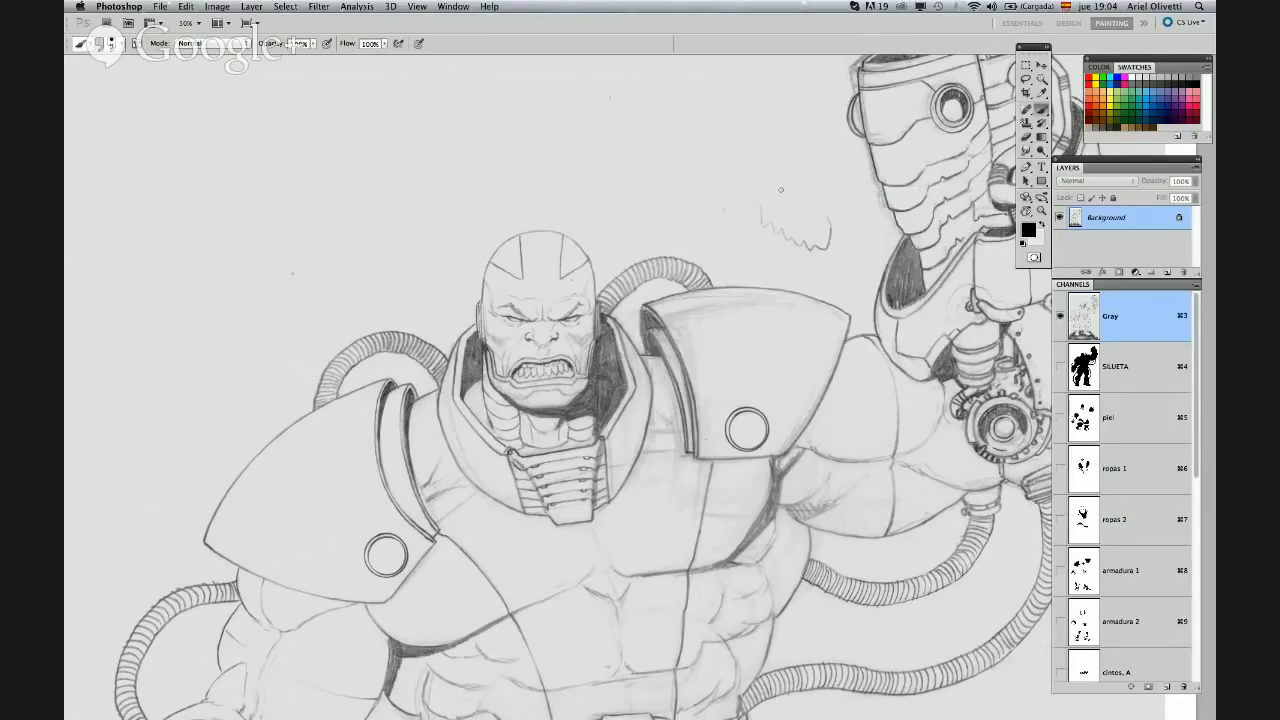
Paint a thin angular test line and a small looping zigzag in the blank background beside the first zigzag
super+click(731, 222)
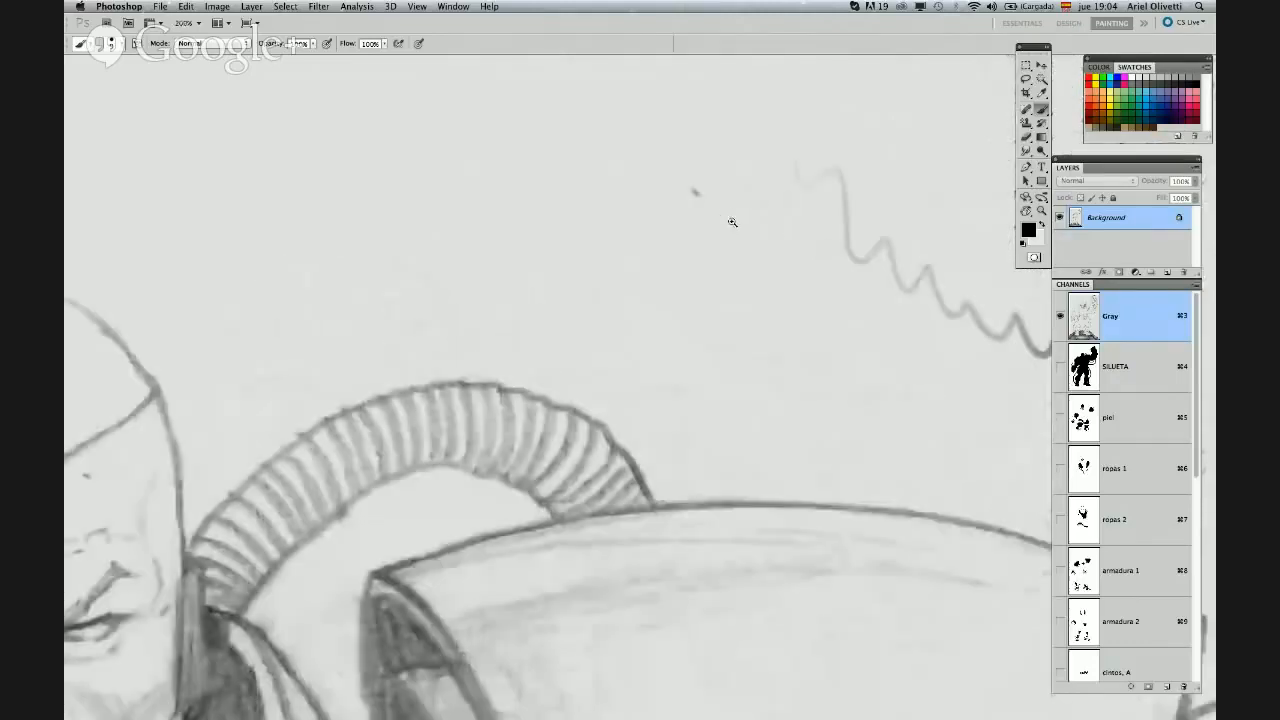
mouse_move(726, 168)
mouse_down()
mouse_move(725, 289)
mouse_move(789, 306)
mouse_move(757, 313)
mouse_move(768, 329)
mouse_move(756, 324)
mouse_move(737, 371)
mouse_move(781, 393)
mouse_up()
key(super+space)
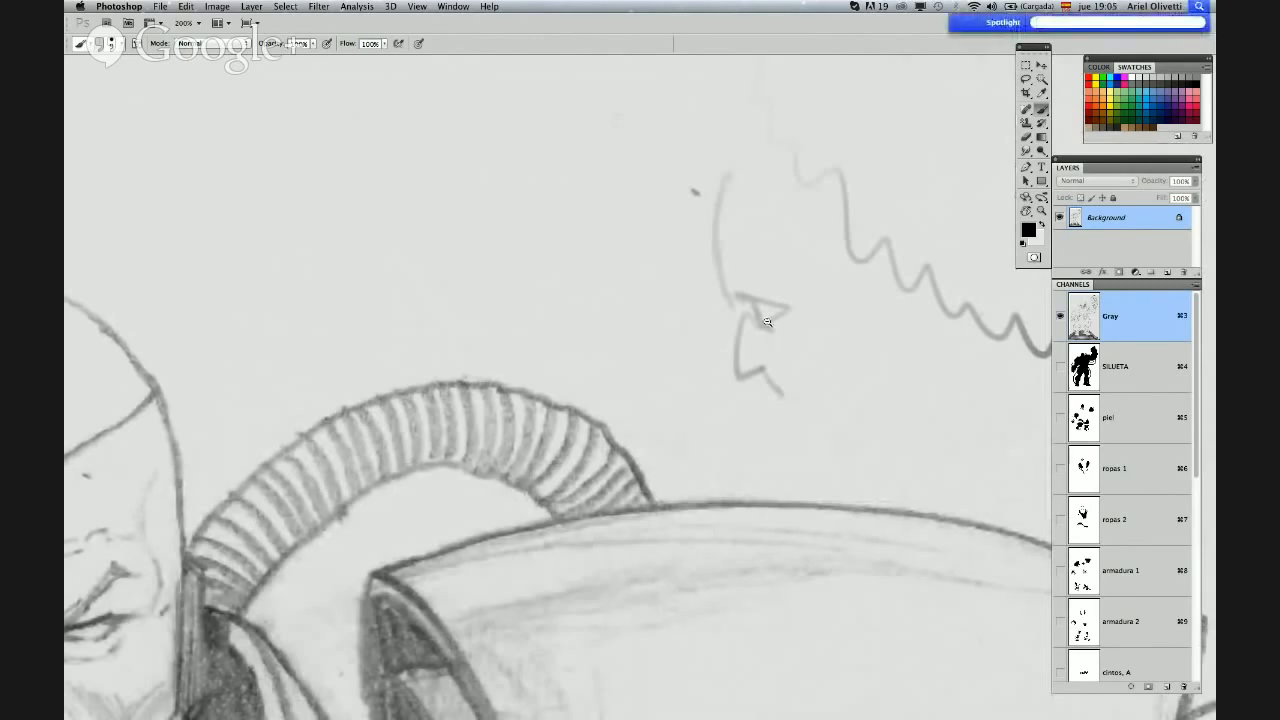
alt+super+click(767, 322)
mouse_move(760, 316)
mouse_down()
mouse_move(791, 197)
mouse_move(726, 214)
mouse_move(790, 289)
mouse_up()
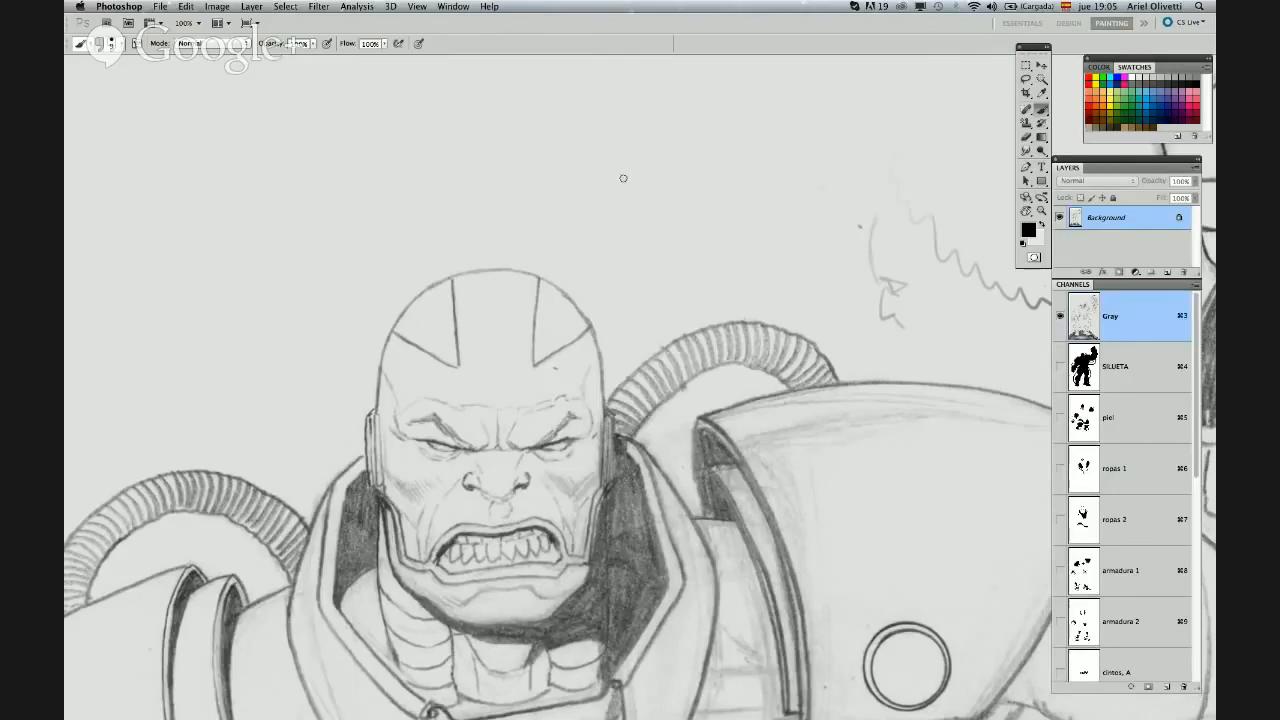
mouse_move(814, 142)
mouse_down()
mouse_move(819, 212)
mouse_move(861, 226)
mouse_up()
Open the brush settings and turn off Shape Dynamics, Transfer and Smoothing
click(447, 10)
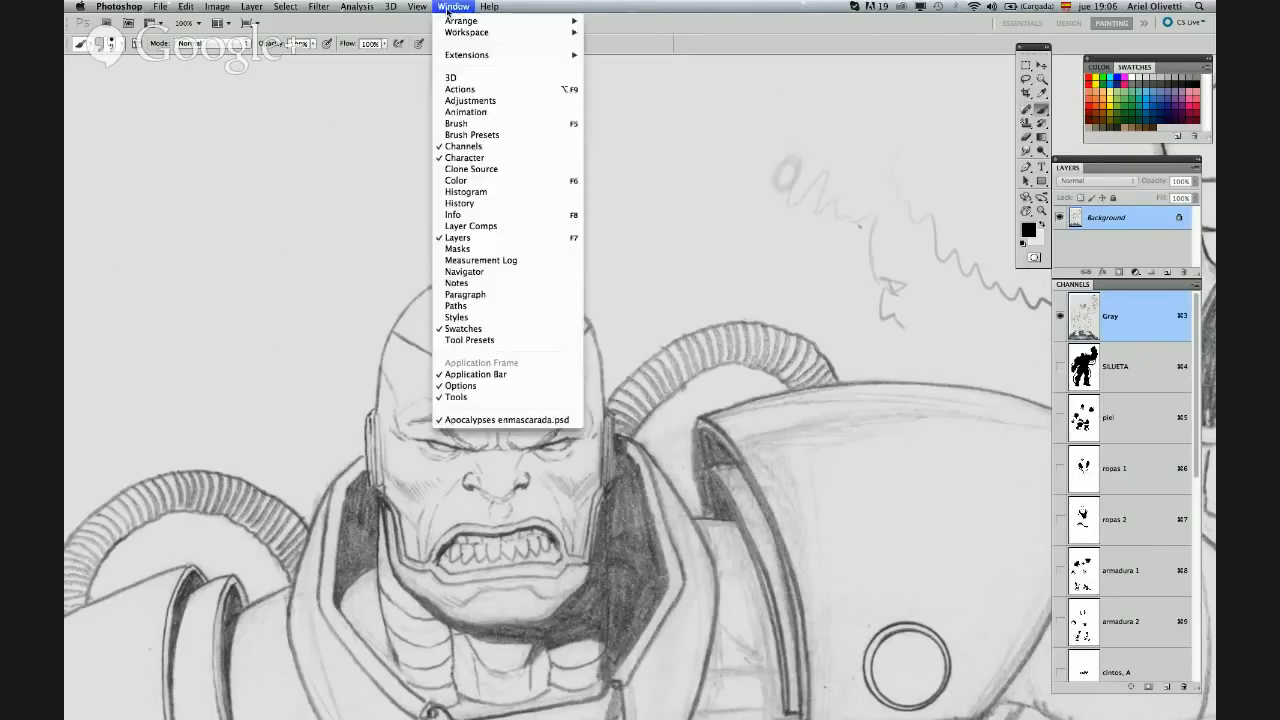
click(492, 124)
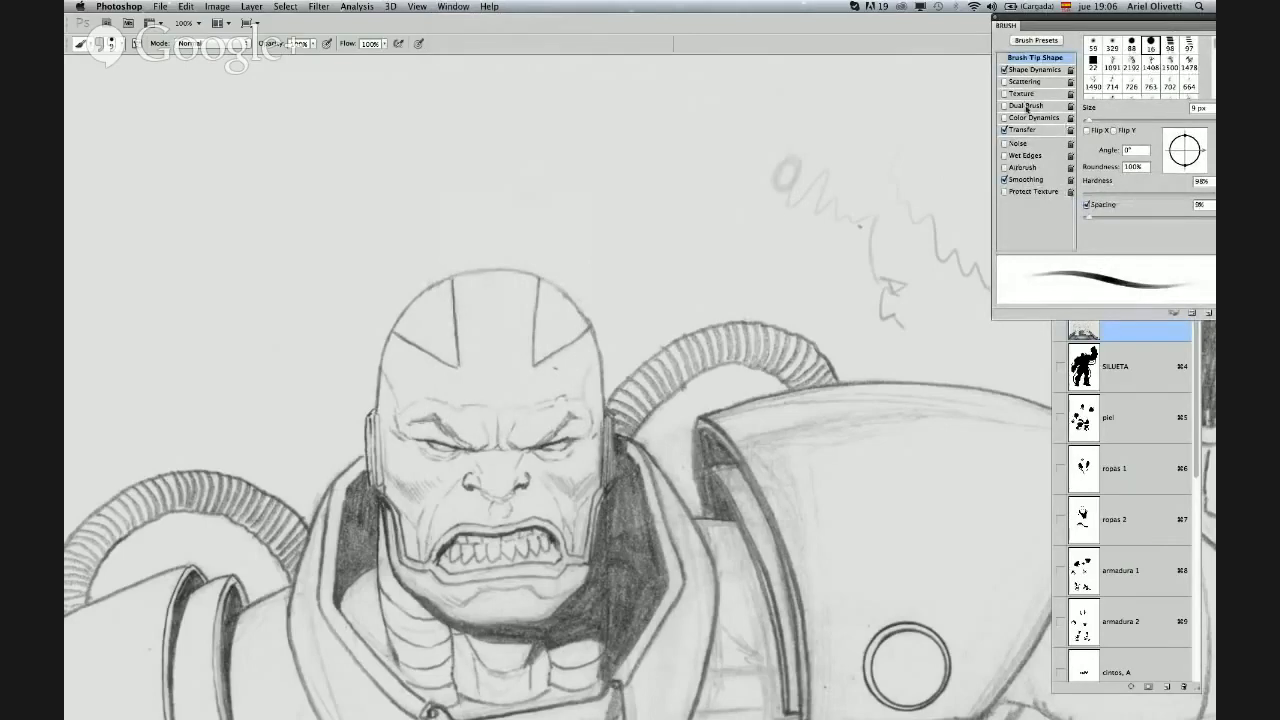
click(1004, 70)
click(1004, 130)
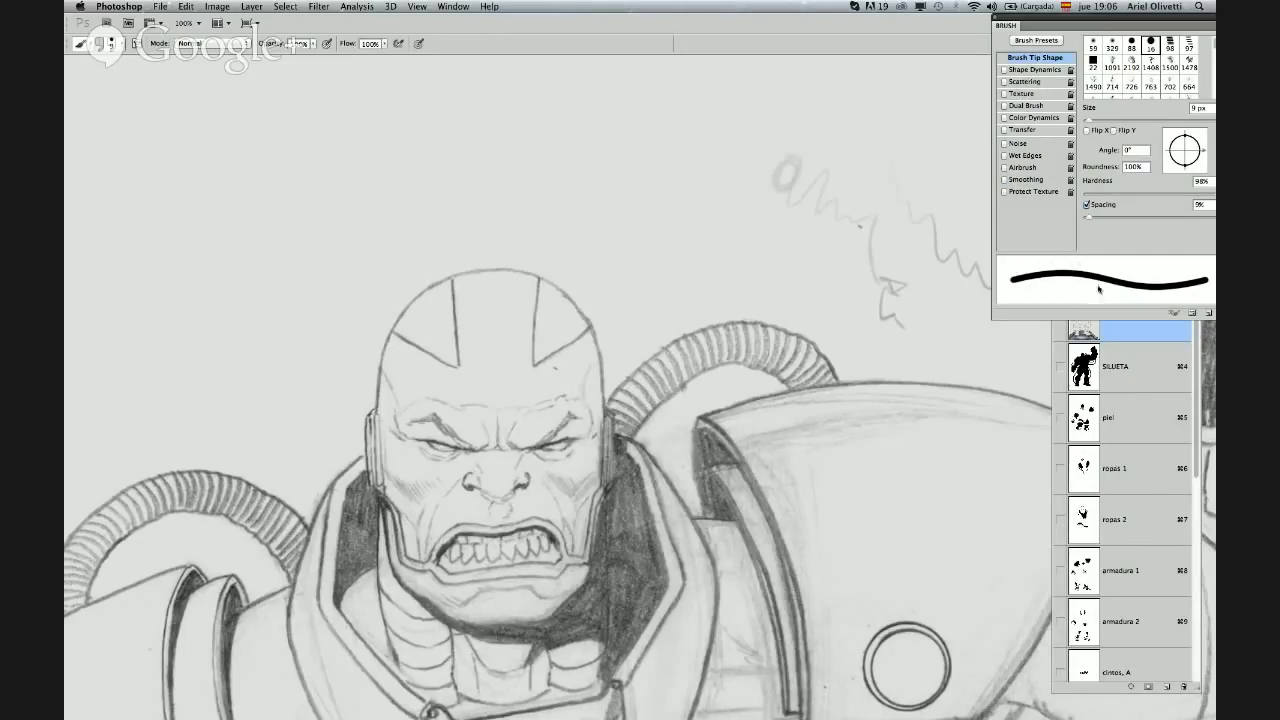
Paint solid black squiggles over the faint test marks above the shoulder armour with the plain brush
mouse_move(890, 157)
mouse_down()
mouse_move(863, 224)
mouse_move(923, 261)
mouse_move(946, 212)
mouse_up()
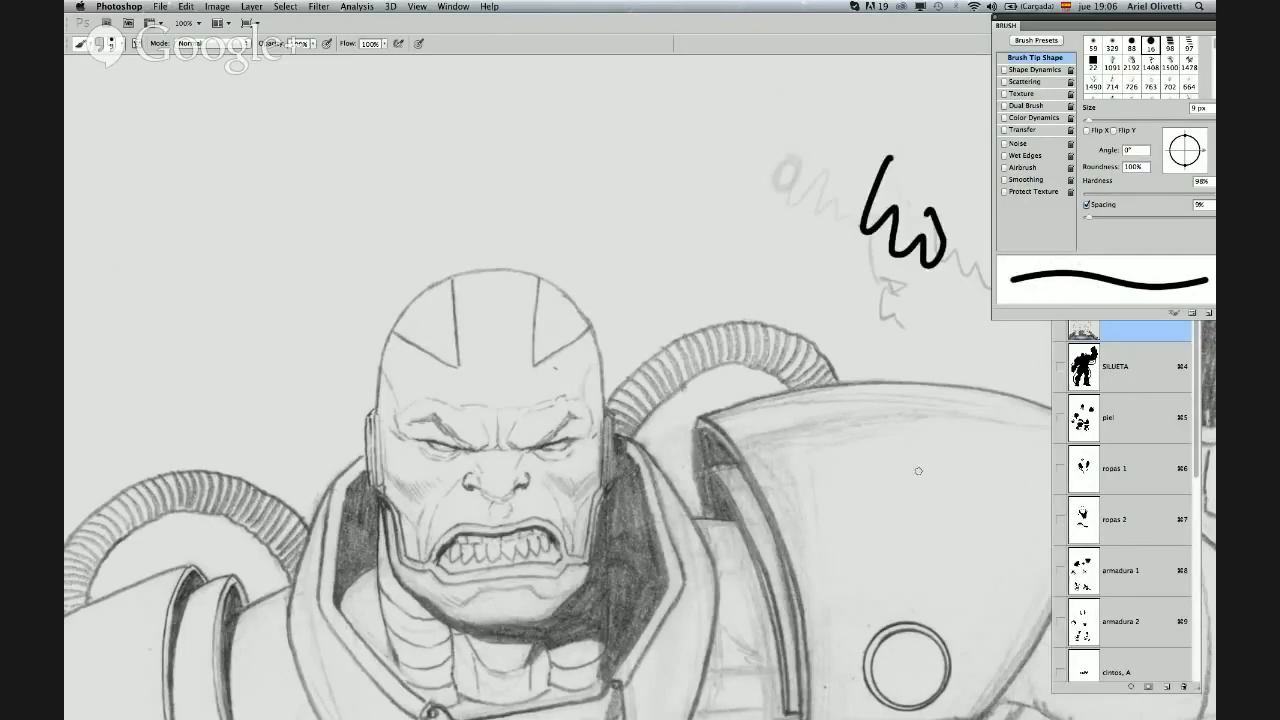
mouse_move(937, 129)
mouse_down()
mouse_move(896, 169)
mouse_move(951, 190)
mouse_up()
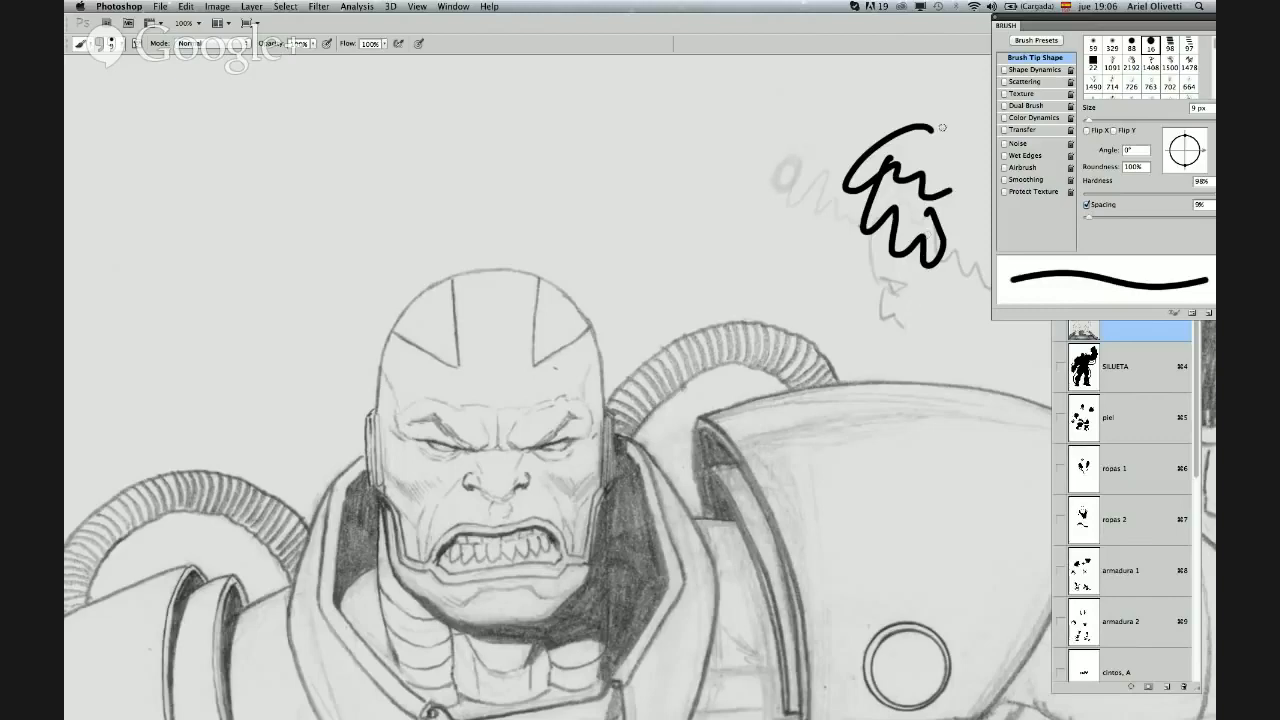
mouse_move(925, 134)
mouse_down()
mouse_move(943, 140)
mouse_move(940, 170)
mouse_up()
Enable Transfer with the opacity and flow controls set to Off, and paint a short black test squiggle
click(1019, 131)
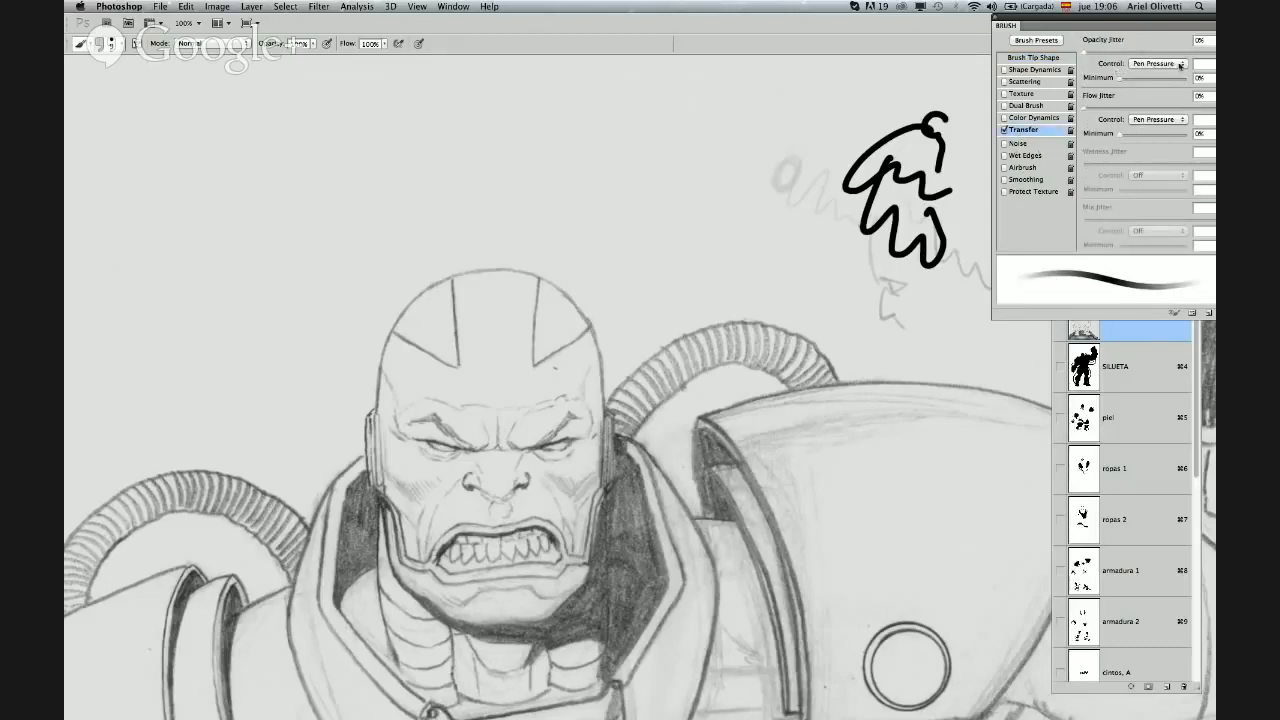
click(1183, 65)
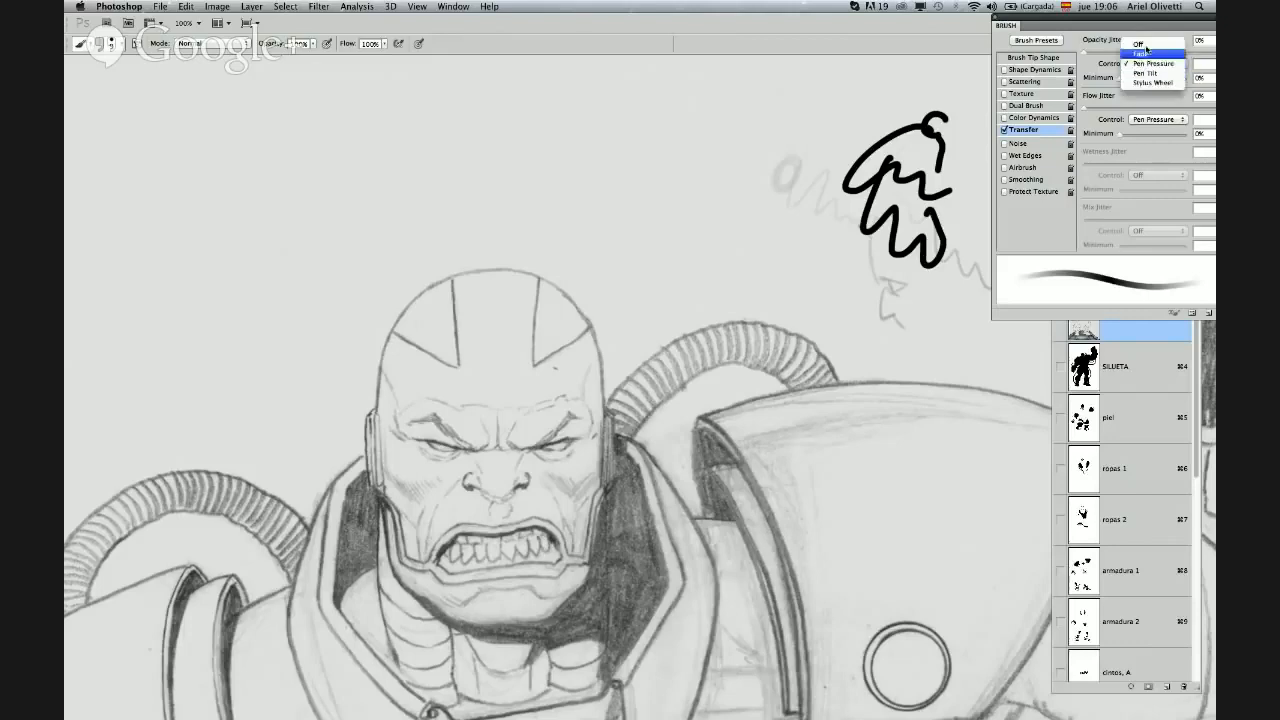
click(1147, 45)
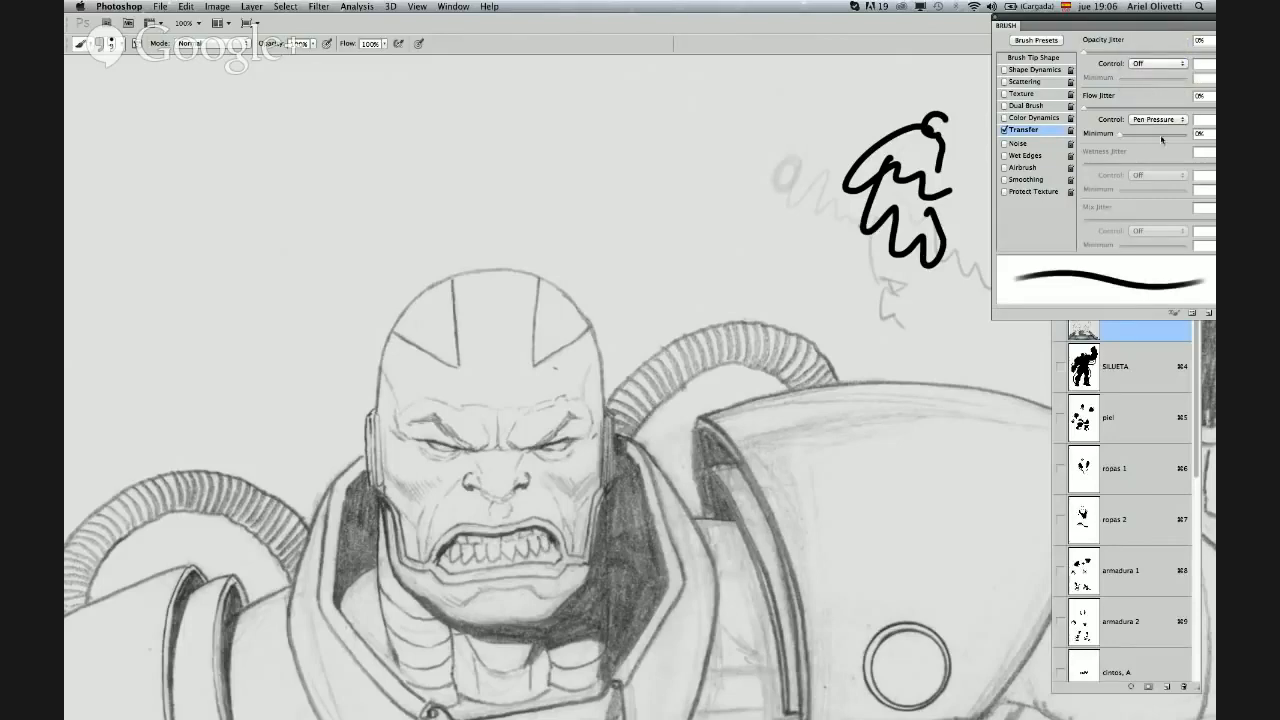
click(1176, 119)
click(1162, 101)
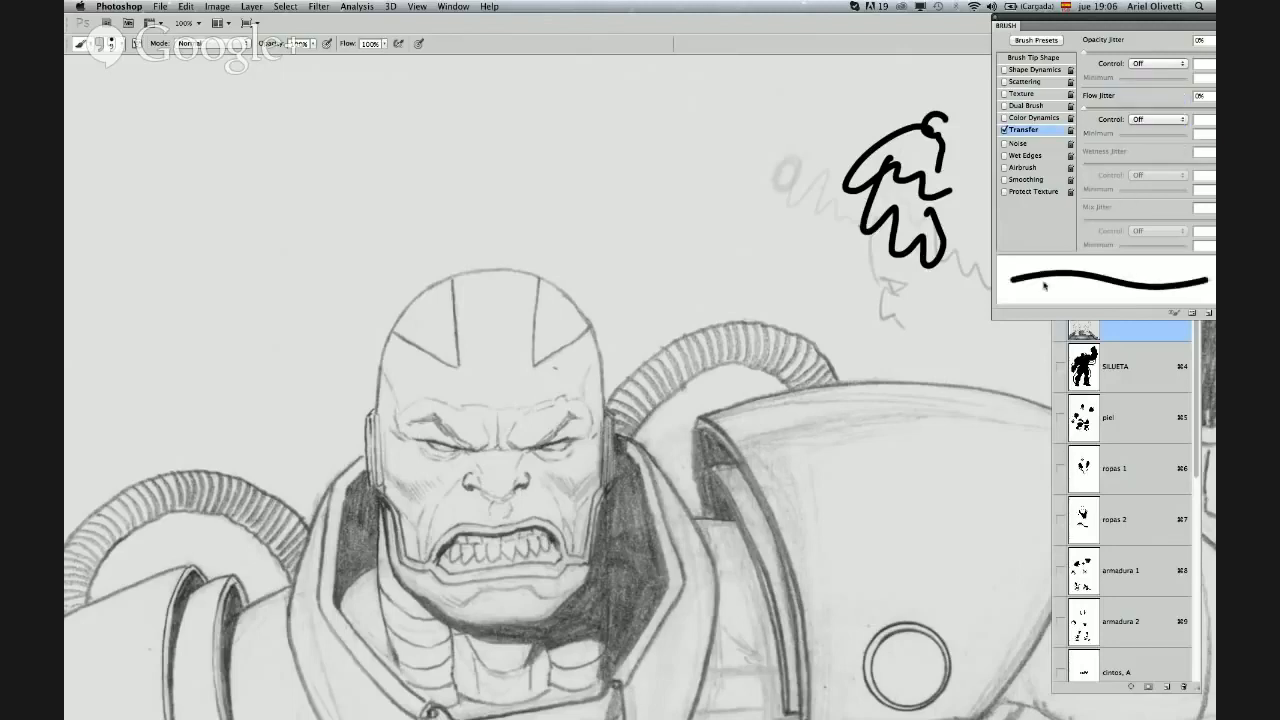
drag(952, 210, 966, 300)
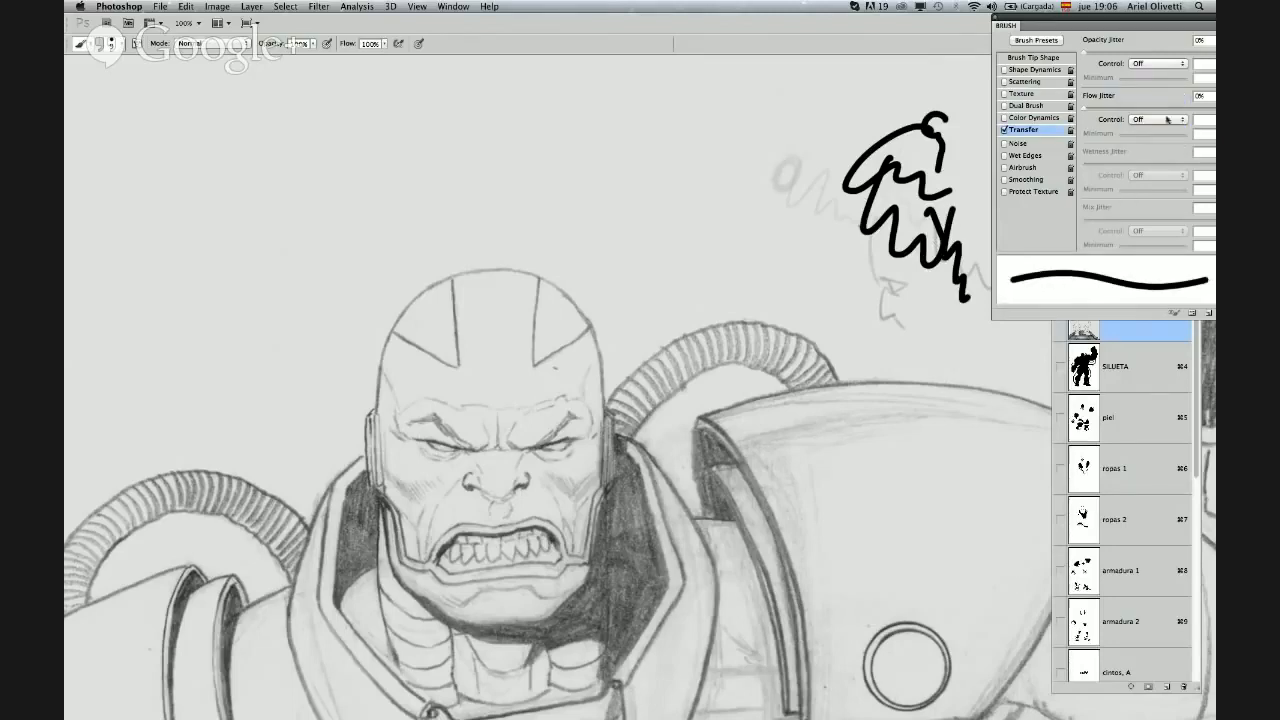
Set the opacity and flow controls to Pen Pressure and paint a test stroke around the black squiggles
click(1184, 63)
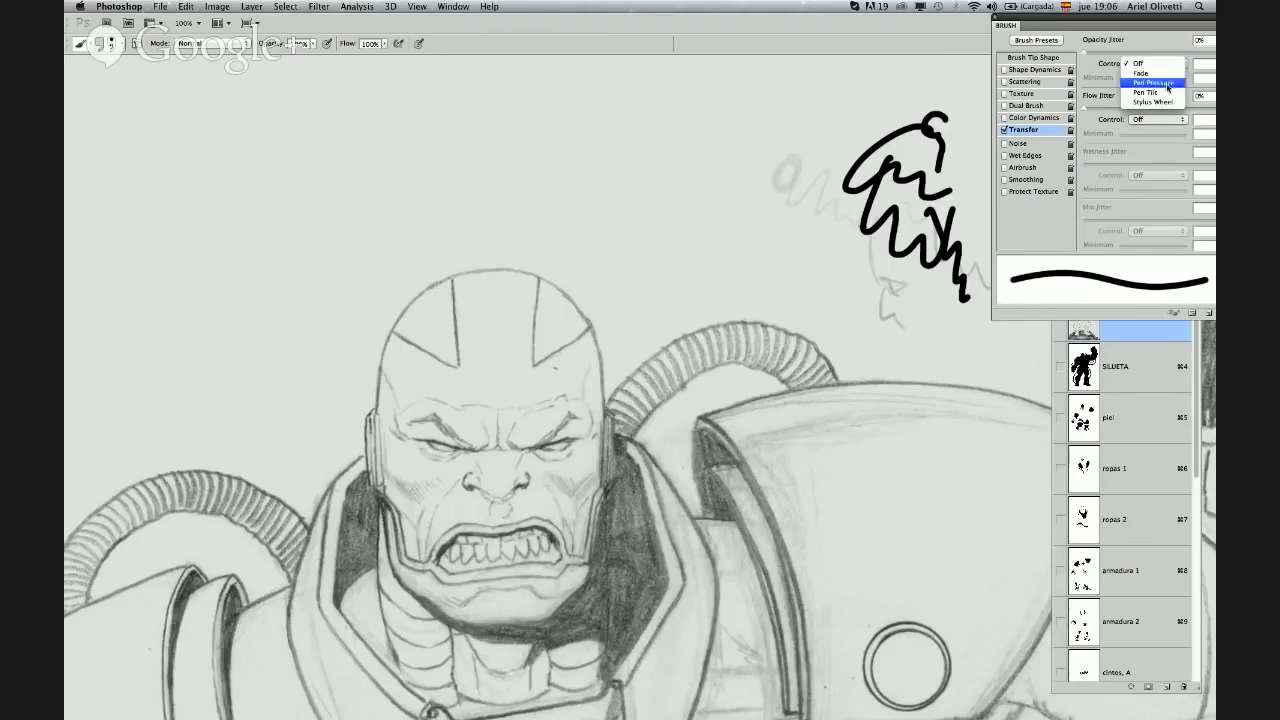
click(1168, 87)
click(1181, 121)
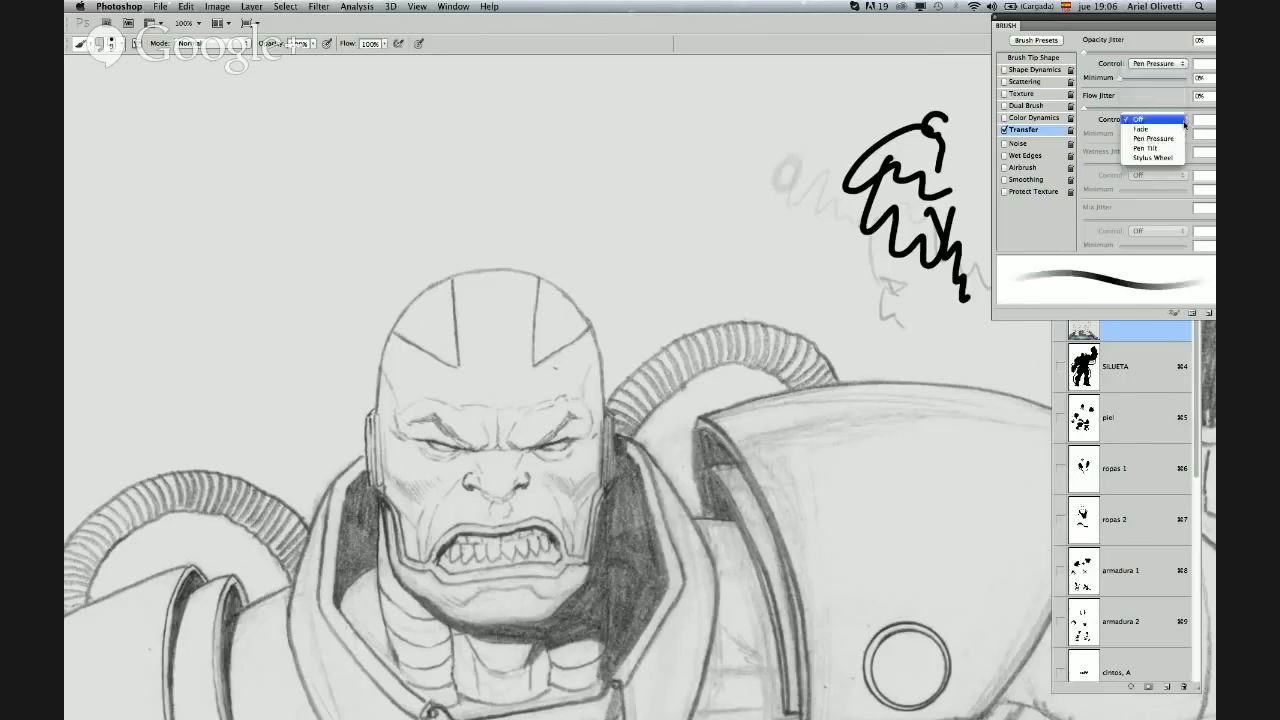
click(1170, 140)
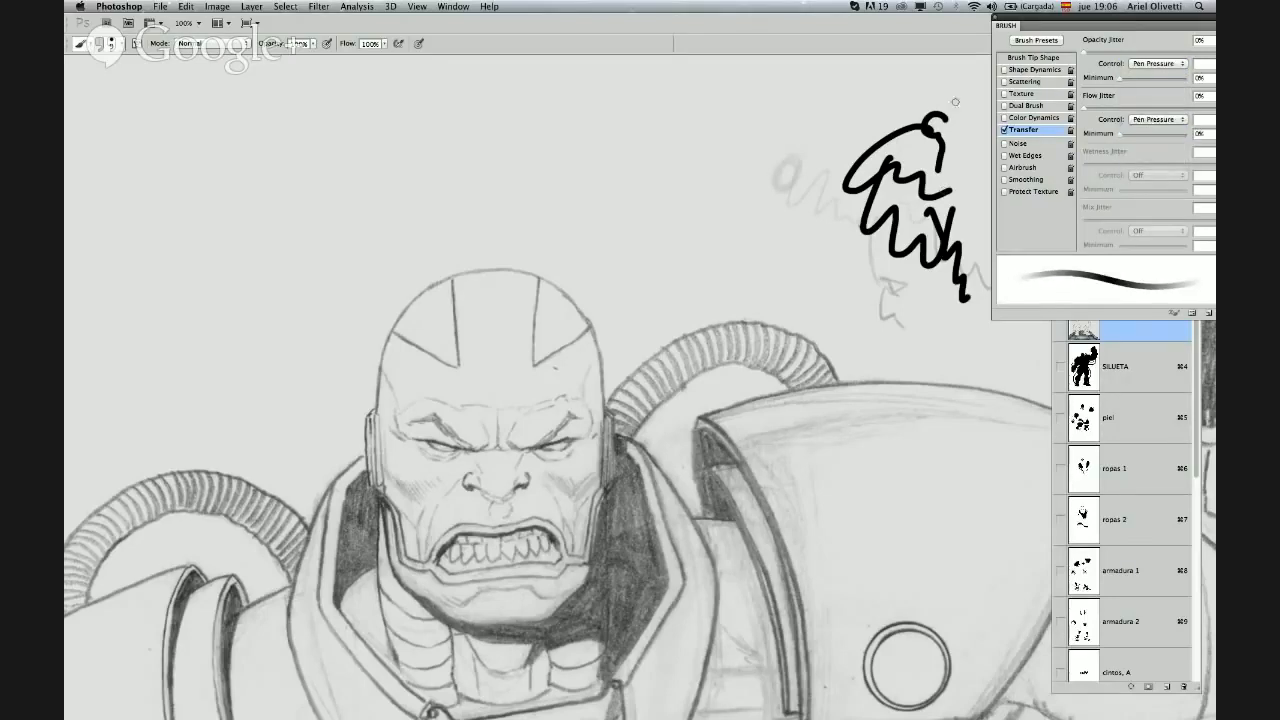
mouse_move(955, 101)
mouse_down()
mouse_move(927, 168)
mouse_move(926, 230)
mouse_move(960, 322)
mouse_move(888, 291)
mouse_move(838, 241)
mouse_move(830, 257)
mouse_up()
Enlarge the brush to about 46 px and paint thick strokes fading from light to dark beside the squiggles
right_click(772, 188)
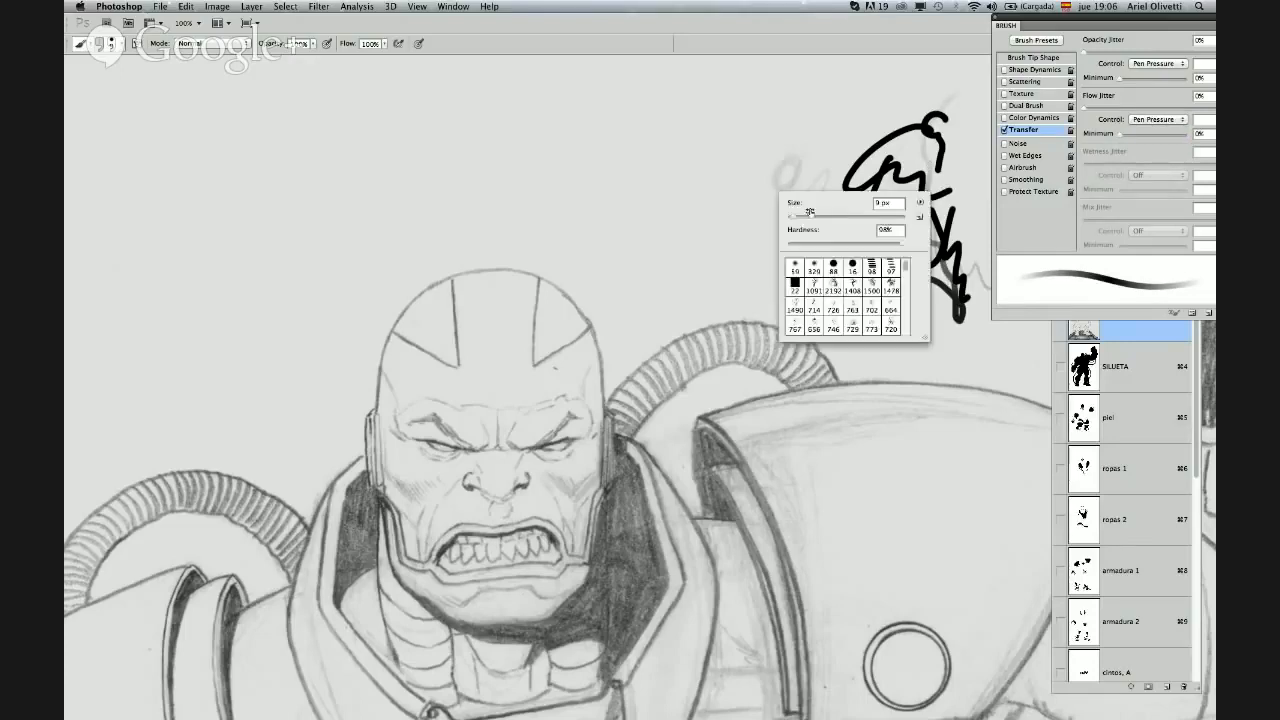
click(804, 219)
click(790, 149)
mouse_move(823, 106)
mouse_down()
mouse_move(809, 177)
mouse_move(826, 240)
mouse_move(885, 285)
mouse_move(905, 235)
mouse_move(822, 182)
mouse_up()
mouse_move(753, 148)
mouse_down()
mouse_move(763, 197)
mouse_move(808, 262)
mouse_move(910, 333)
mouse_up()
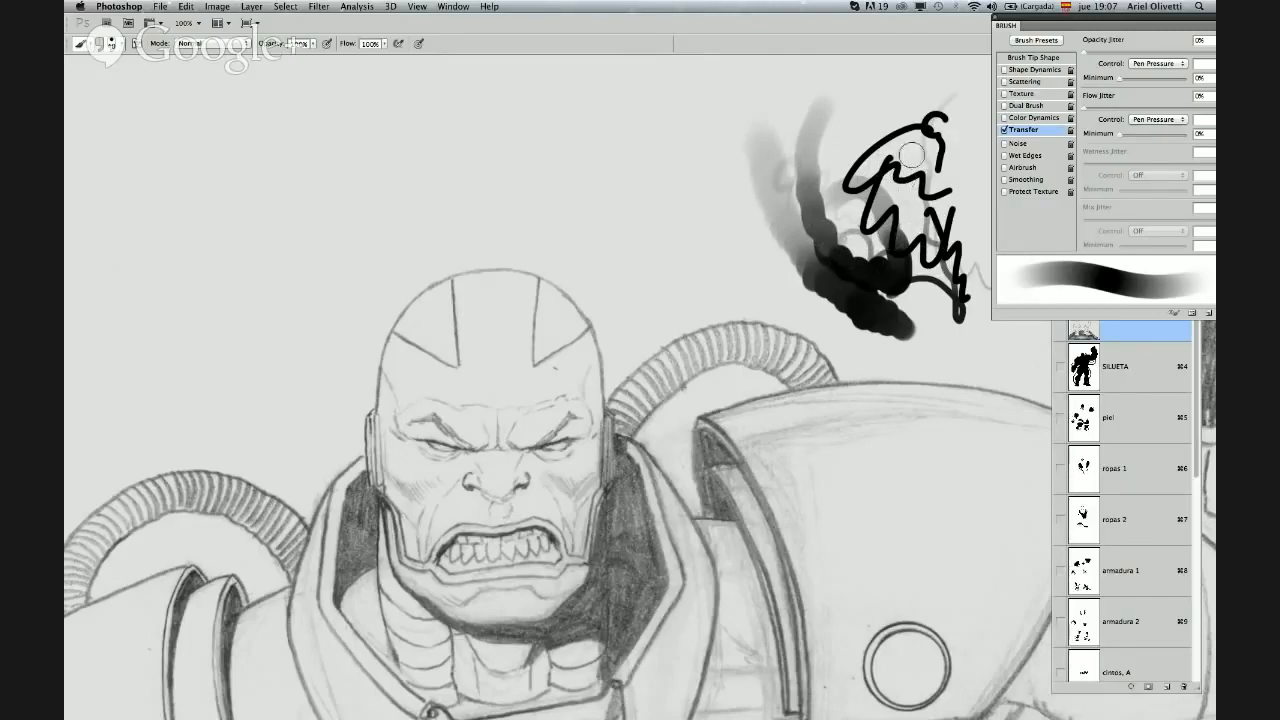
Enable Shape Dynamics with pen-pressure size control and set the minimum diameter to 17%
click(1024, 70)
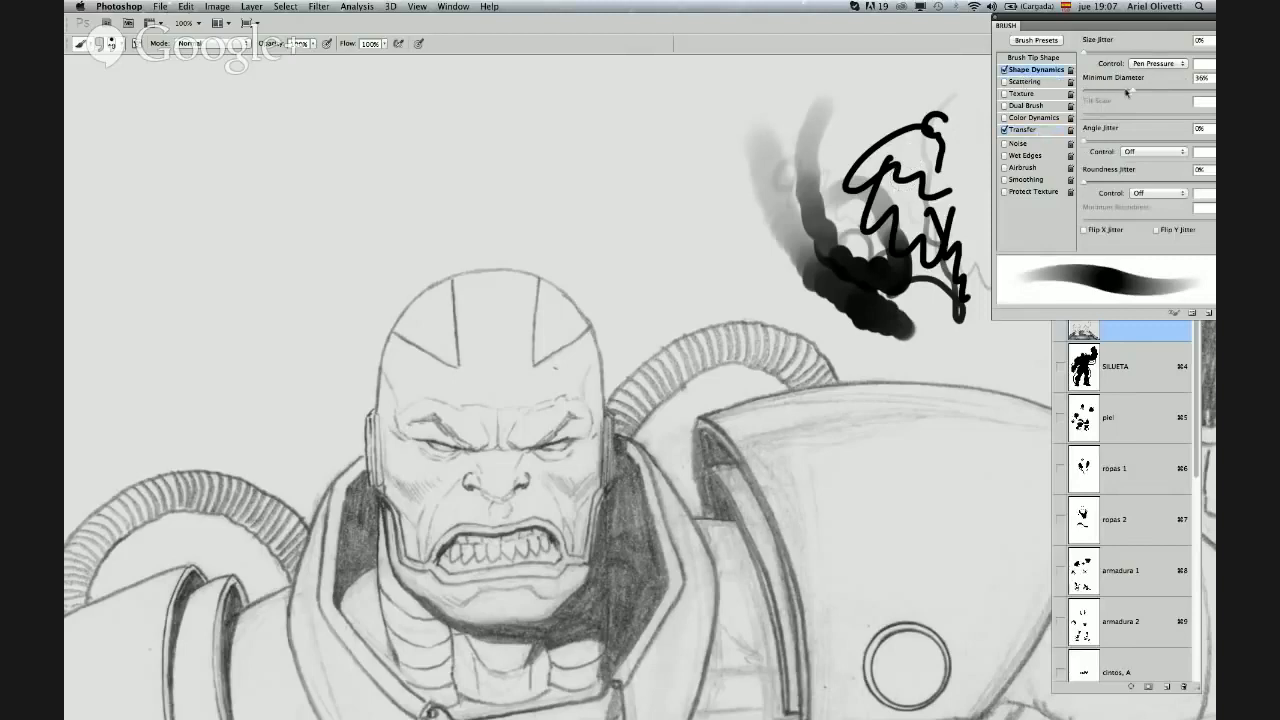
drag(1108, 97, 1137, 95)
mouse_move(1135, 92)
mouse_down()
mouse_move(1080, 104)
mouse_move(1205, 99)
mouse_move(1100, 105)
mouse_move(1115, 101)
mouse_up()
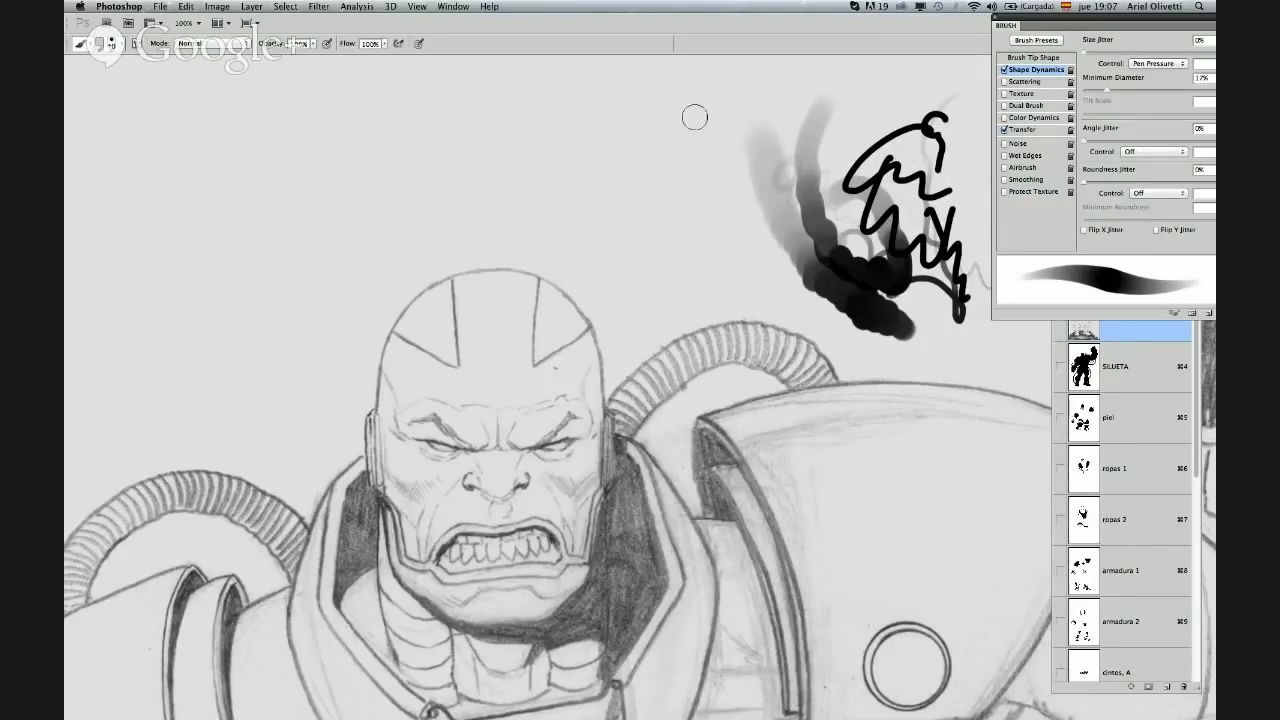
Paint several tapered curved strokes of varying thickness and darkness around the earlier test marks in the blank background
mouse_move(695, 117)
mouse_down()
mouse_move(729, 213)
mouse_move(808, 303)
mouse_up()
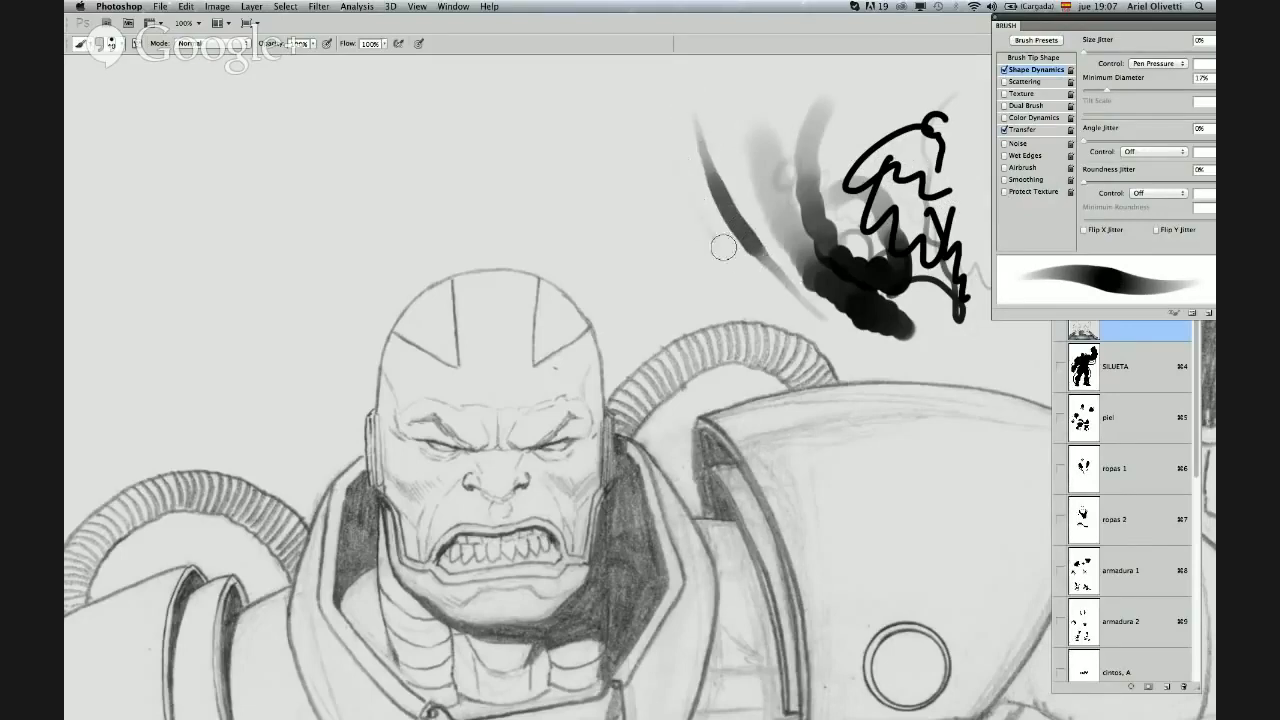
drag(724, 247, 845, 325)
drag(680, 215, 838, 324)
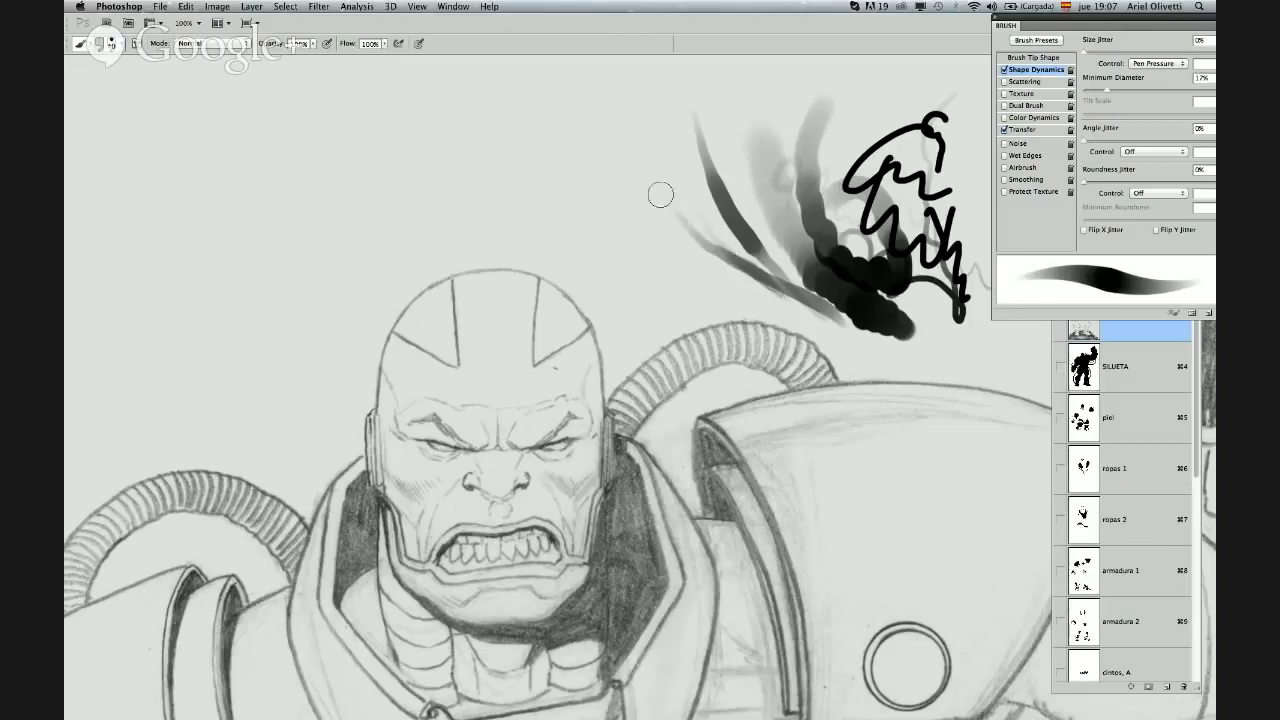
mouse_move(686, 129)
mouse_down()
mouse_move(671, 202)
mouse_move(724, 228)
mouse_up()
drag(731, 100, 814, 152)
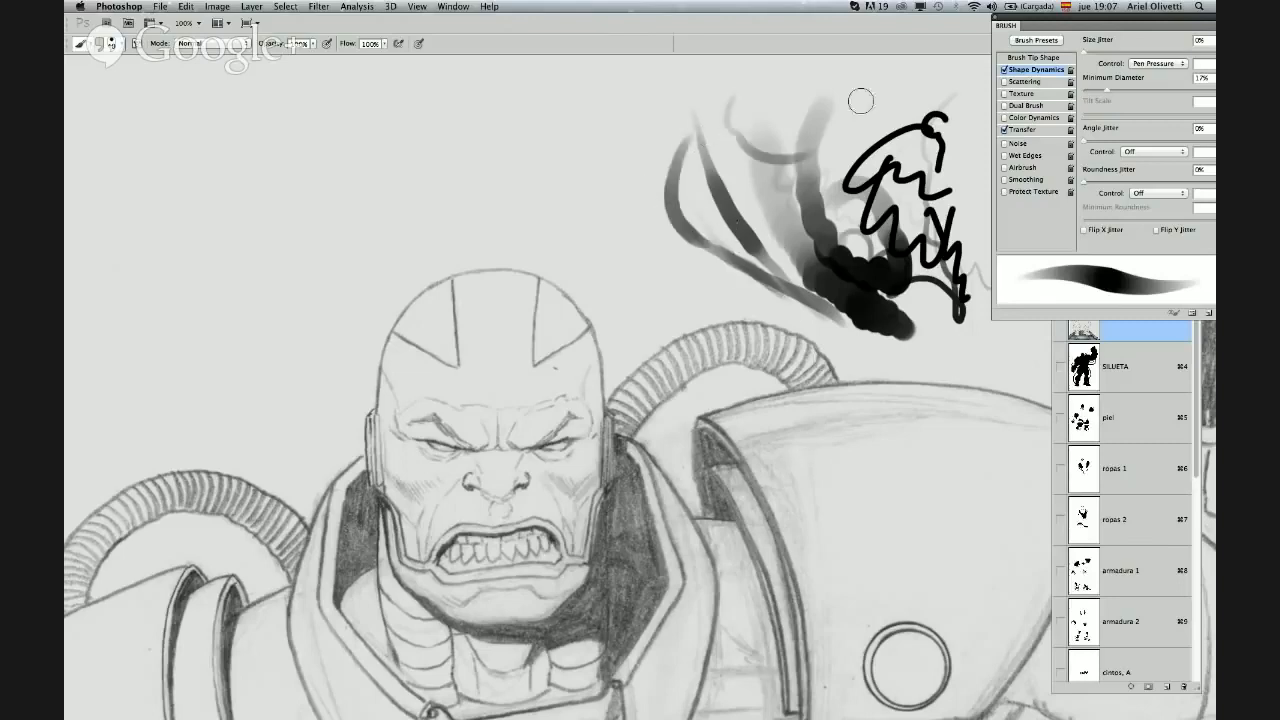
mouse_move(858, 86)
mouse_down()
mouse_move(899, 126)
mouse_move(904, 110)
mouse_move(968, 133)
mouse_up()
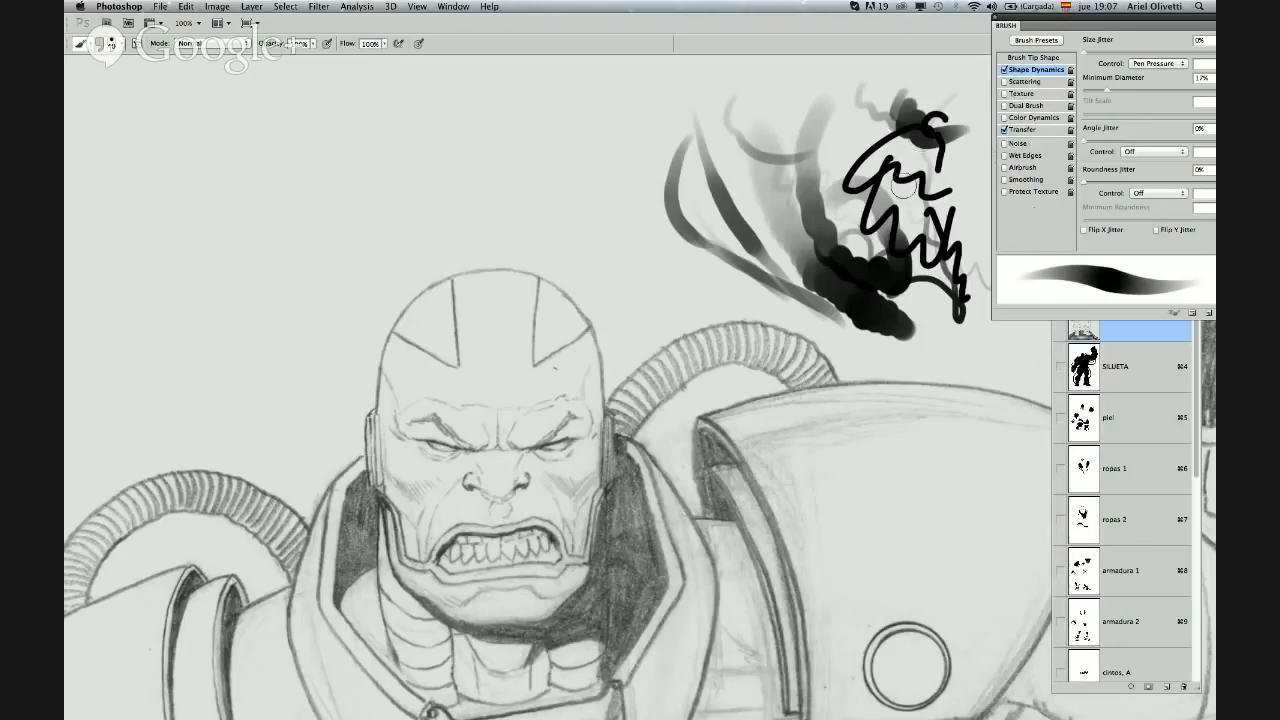
drag(781, 97, 762, 112)
mouse_move(707, 163)
mouse_down()
mouse_move(705, 246)
mouse_move(758, 243)
mouse_up()
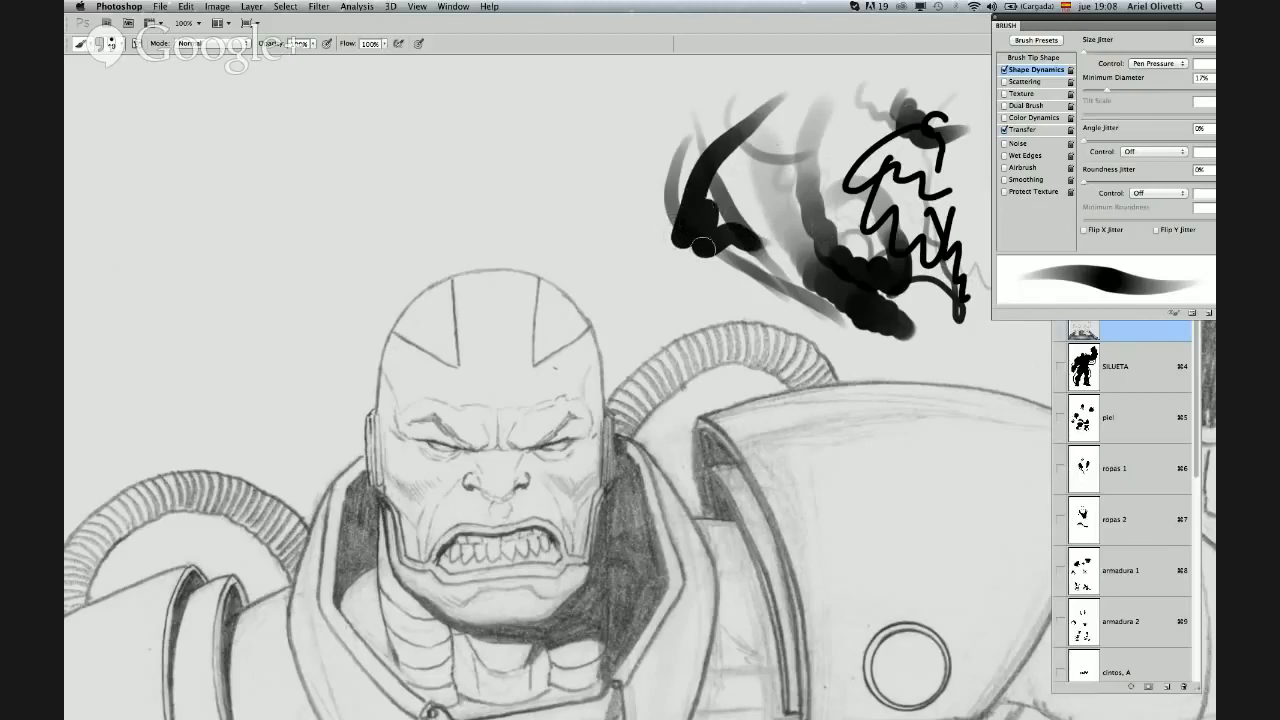
Inspect the test strokes' edges up close, and set the brush tip's hardness to 0%
key(super+space)
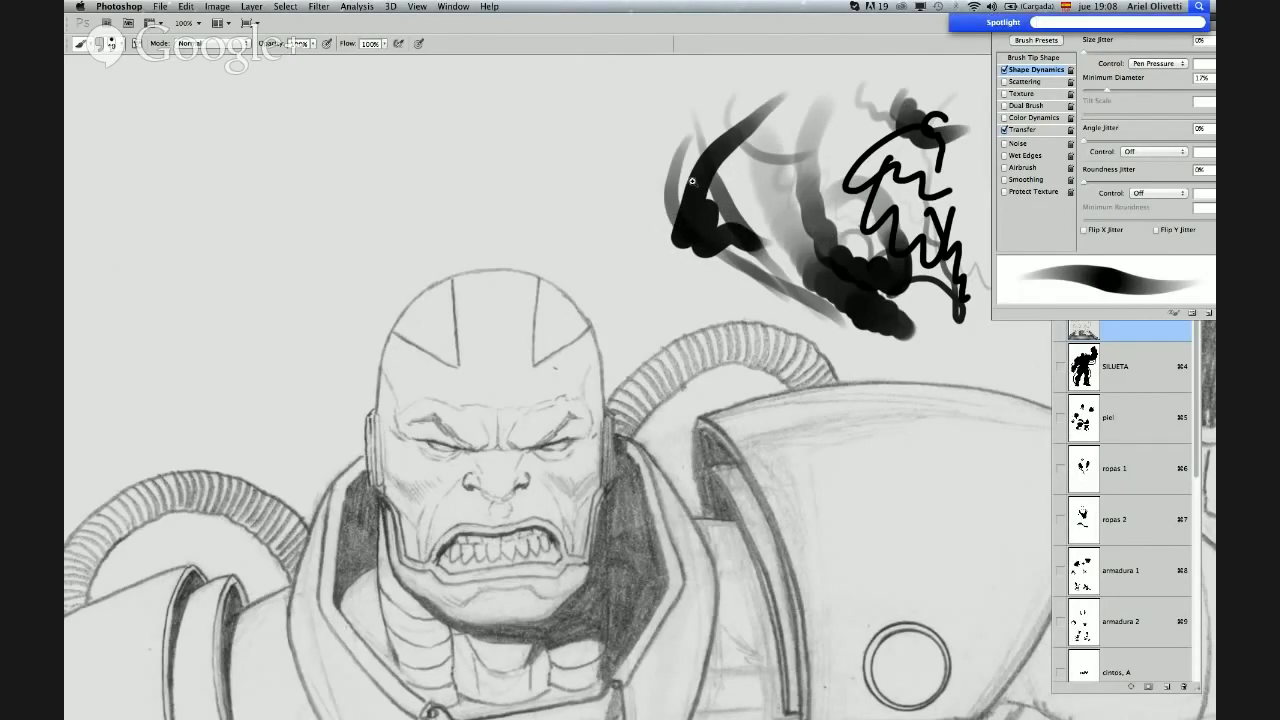
super+click(692, 181)
super+click(692, 181)
key(super+space)
alt+super+click(689, 217)
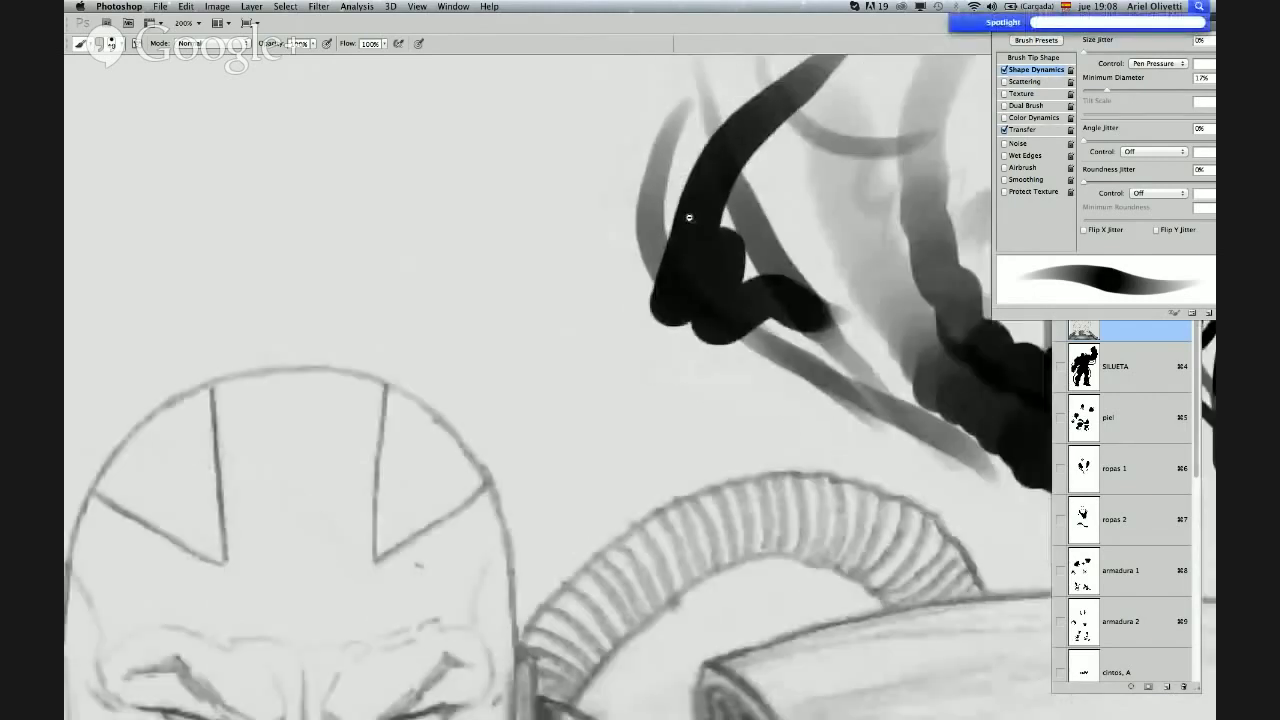
alt+super+click(689, 217)
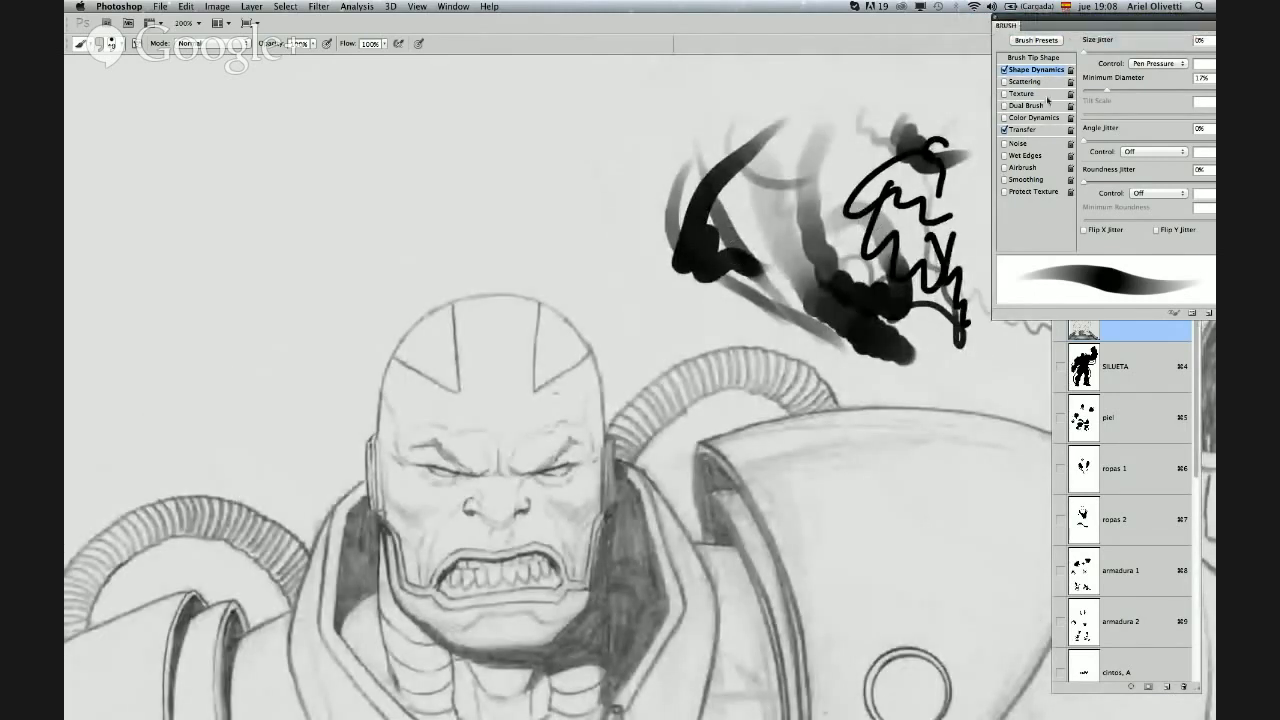
click(1030, 58)
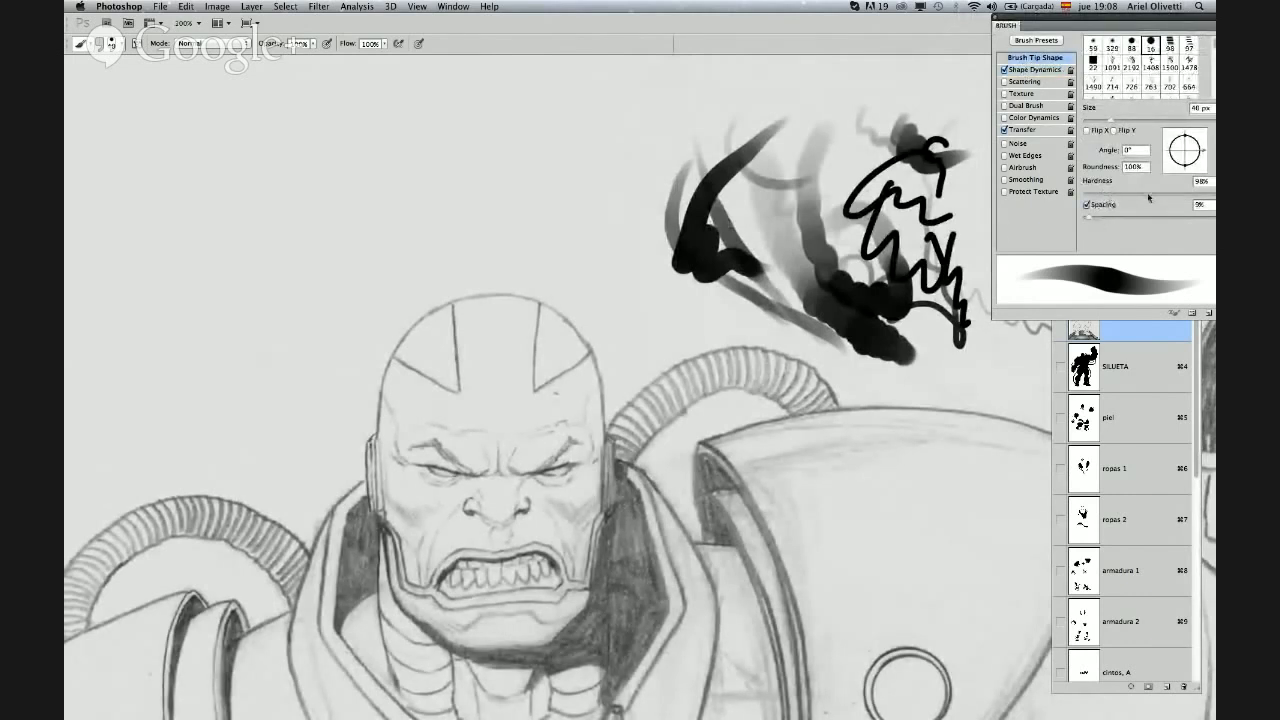
drag(1148, 195, 1088, 198)
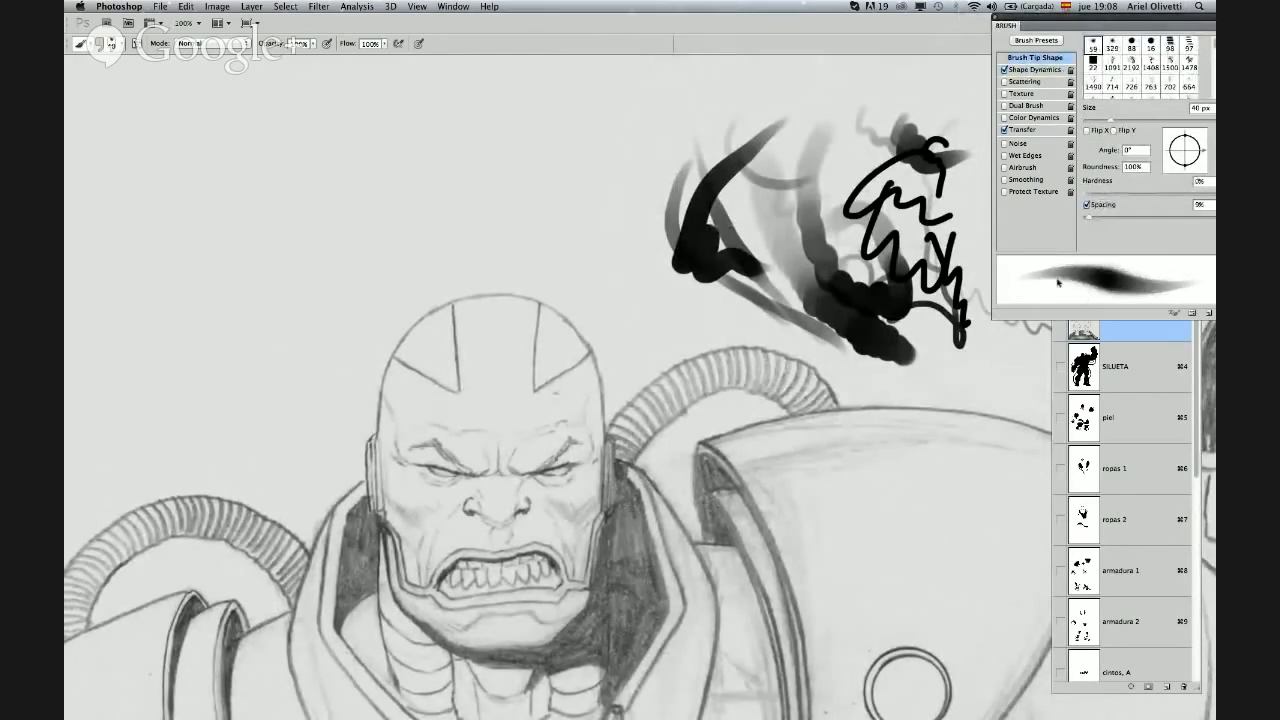
Paint soft-edged squiggles over and beside the earlier test marks, and switch to the hard round 16 px brush preset
mouse_move(697, 104)
mouse_down()
mouse_move(656, 172)
mouse_move(660, 220)
mouse_move(642, 258)
mouse_move(630, 207)
mouse_move(616, 234)
mouse_move(688, 195)
mouse_up()
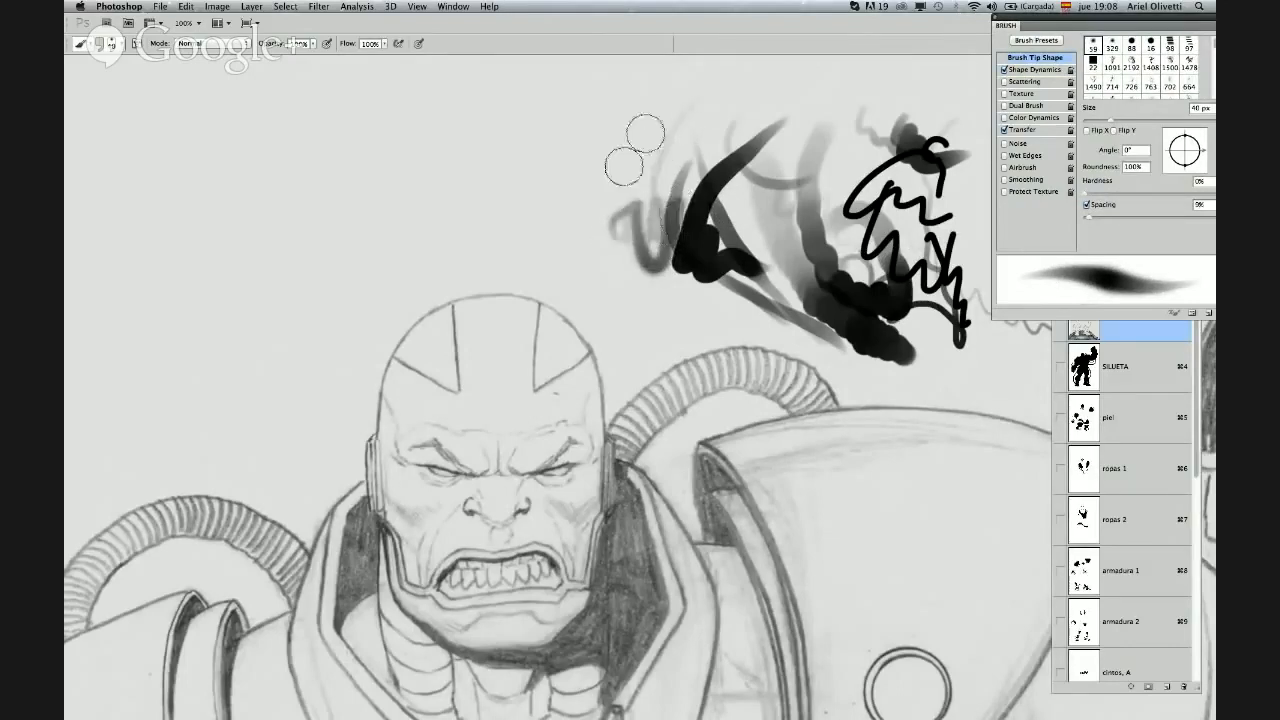
mouse_move(624, 166)
mouse_down()
mouse_move(674, 190)
mouse_move(782, 235)
mouse_move(825, 230)
mouse_up()
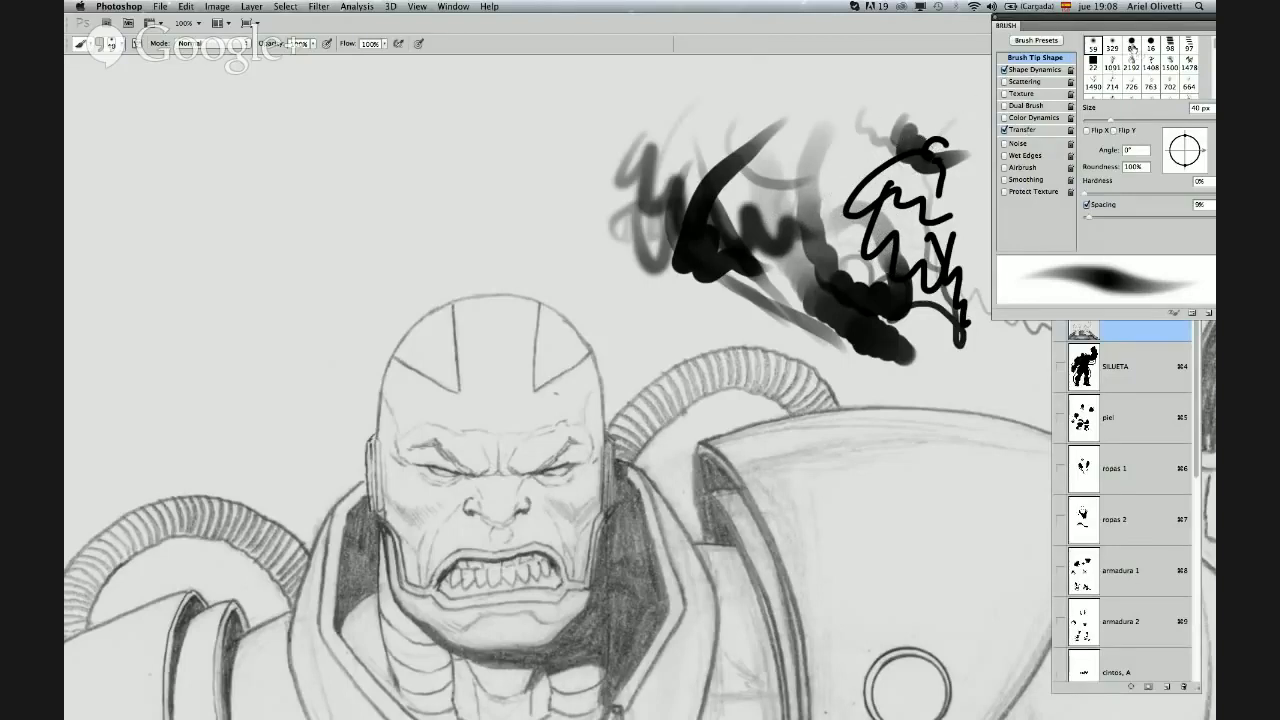
click(1131, 45)
click(1150, 45)
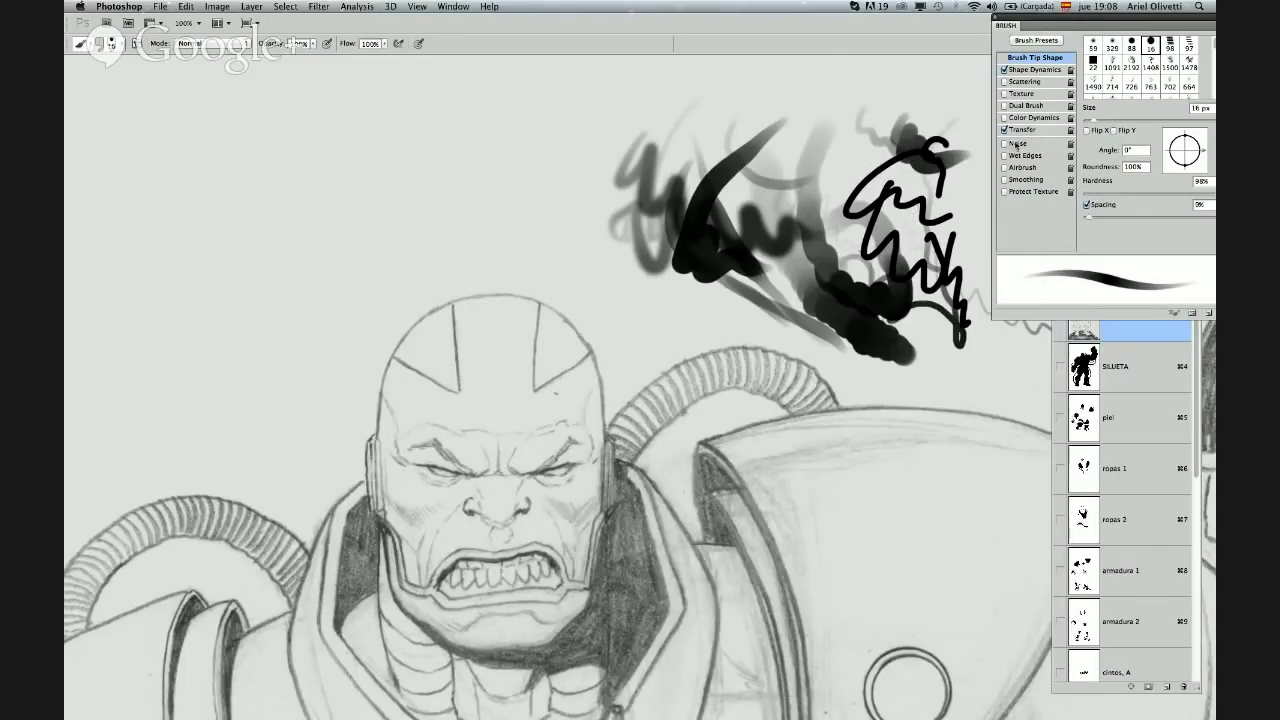
click(995, 17)
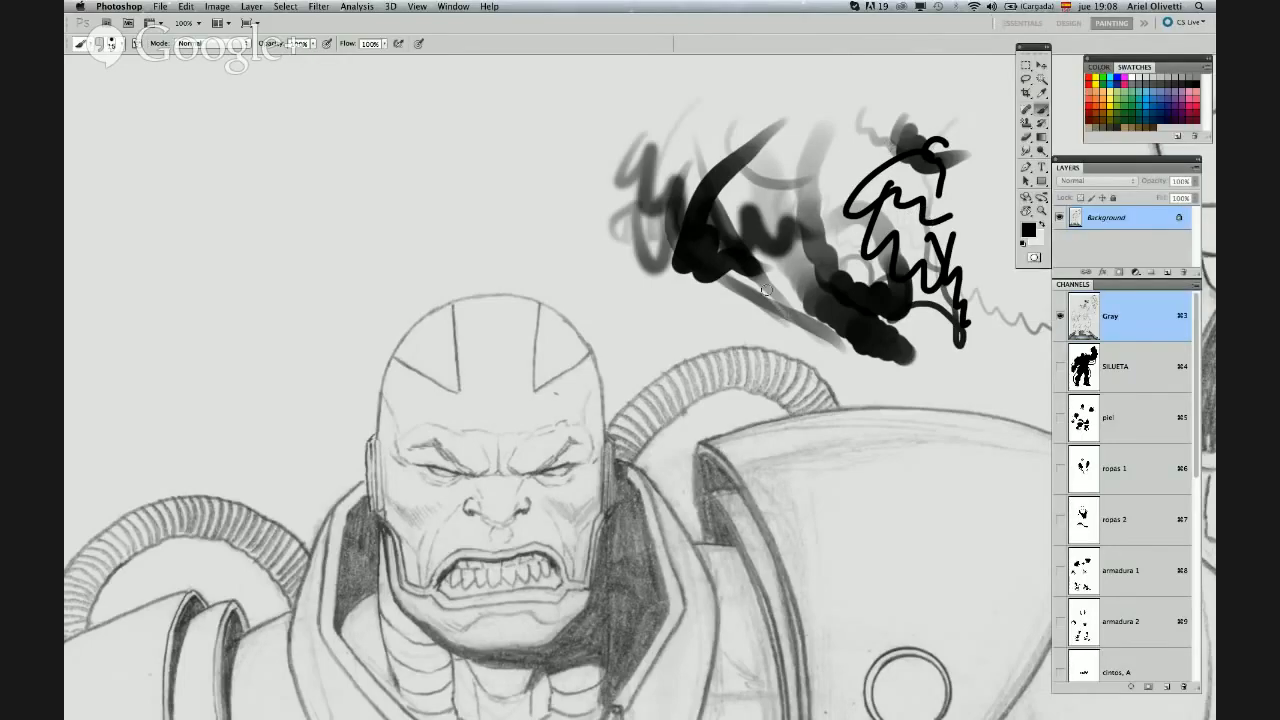
Examine the pencil drawing from the head and chest out to the whole figure
mouse_move(669, 475)
mouse_down()
mouse_move(779, 369)
mouse_move(756, 283)
mouse_up()
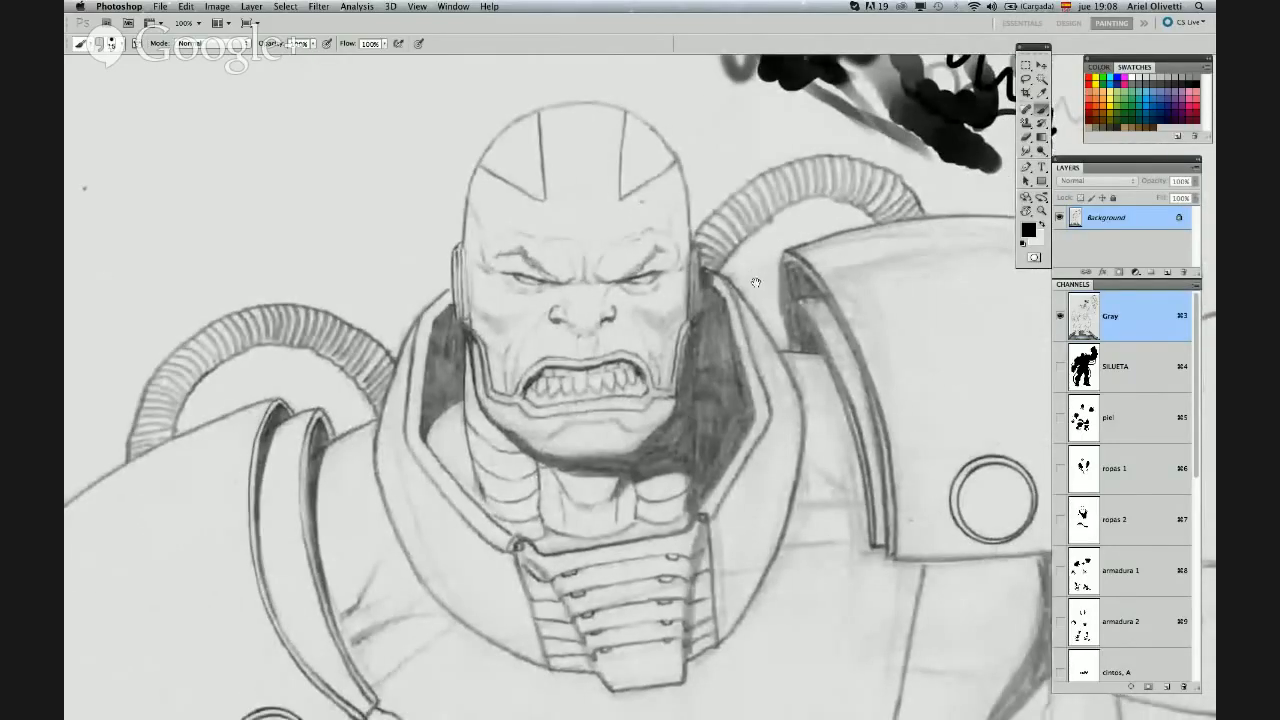
key(super+space)
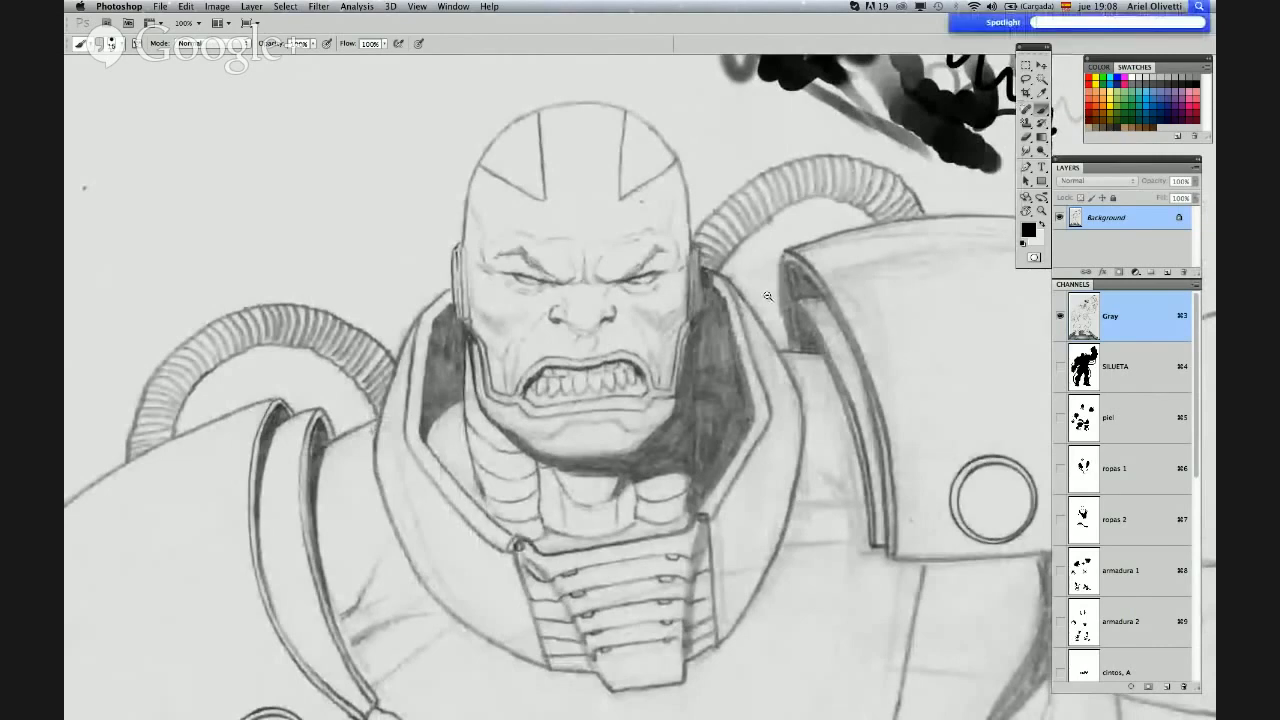
alt+super+click(769, 295)
alt+super+click(771, 306)
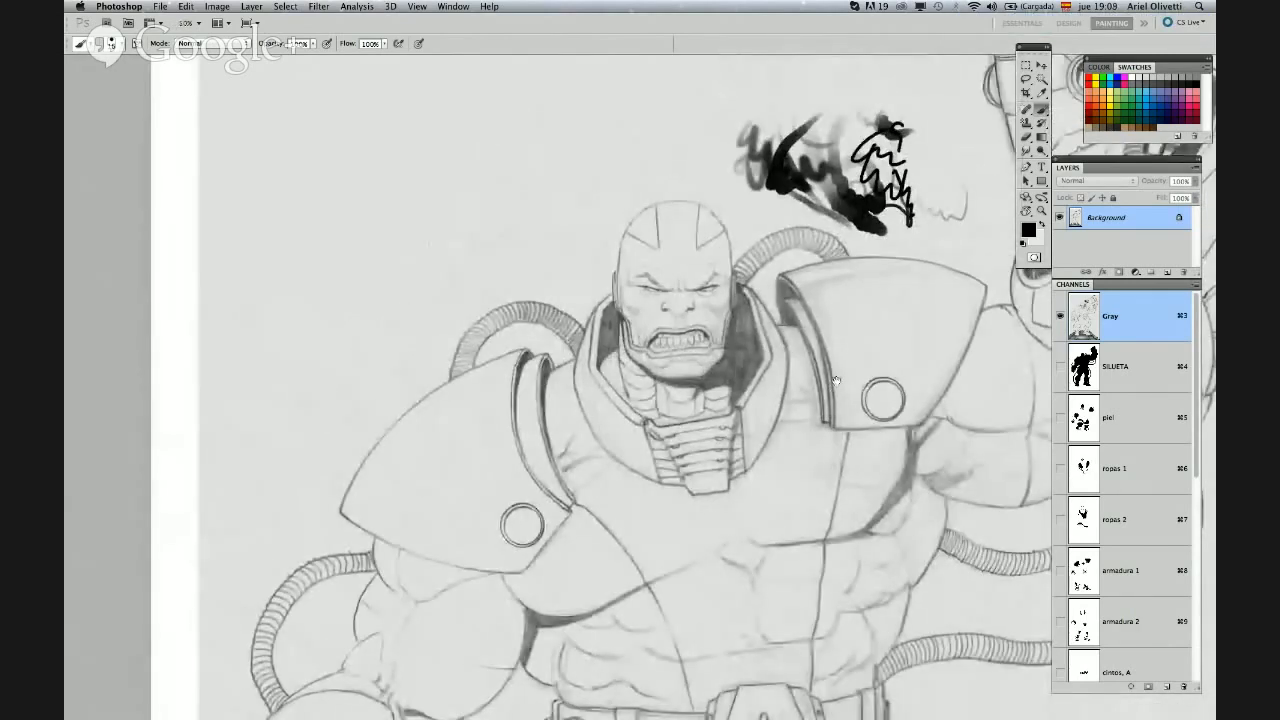
drag(828, 364, 763, 252)
drag(803, 319, 795, 307)
drag(817, 365, 799, 323)
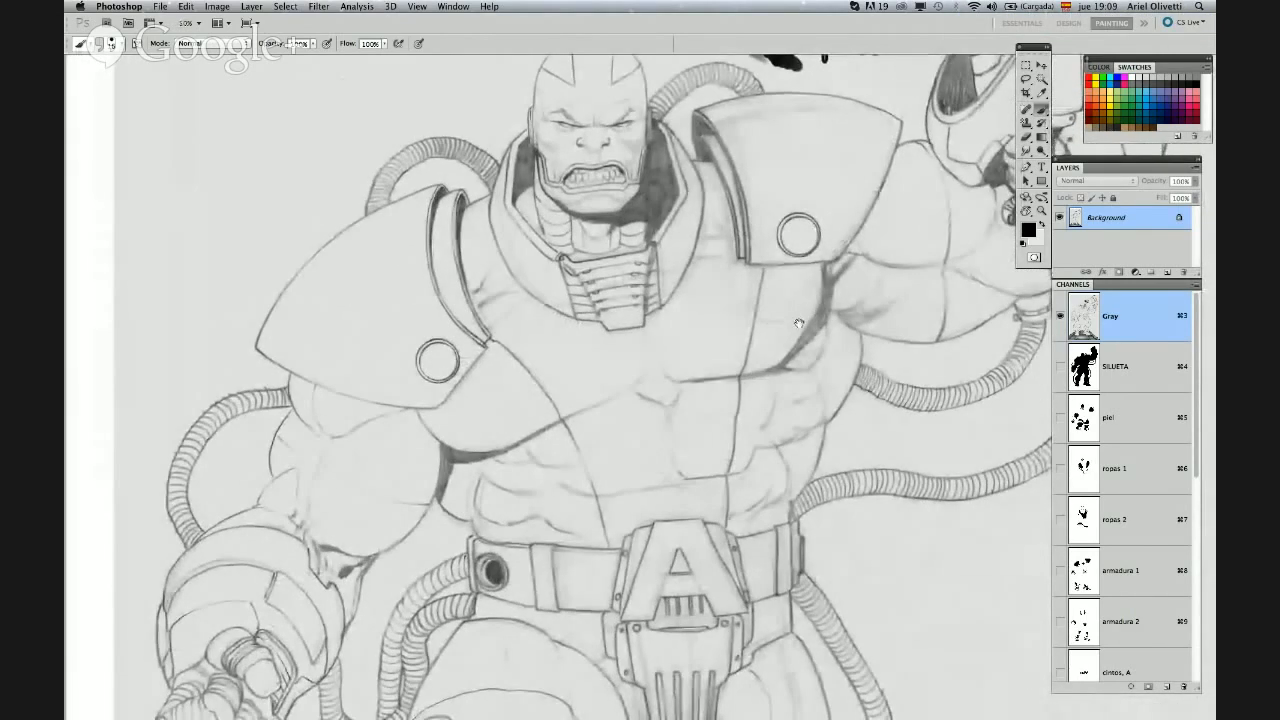
alt+super+click(800, 323)
alt+super+click(803, 326)
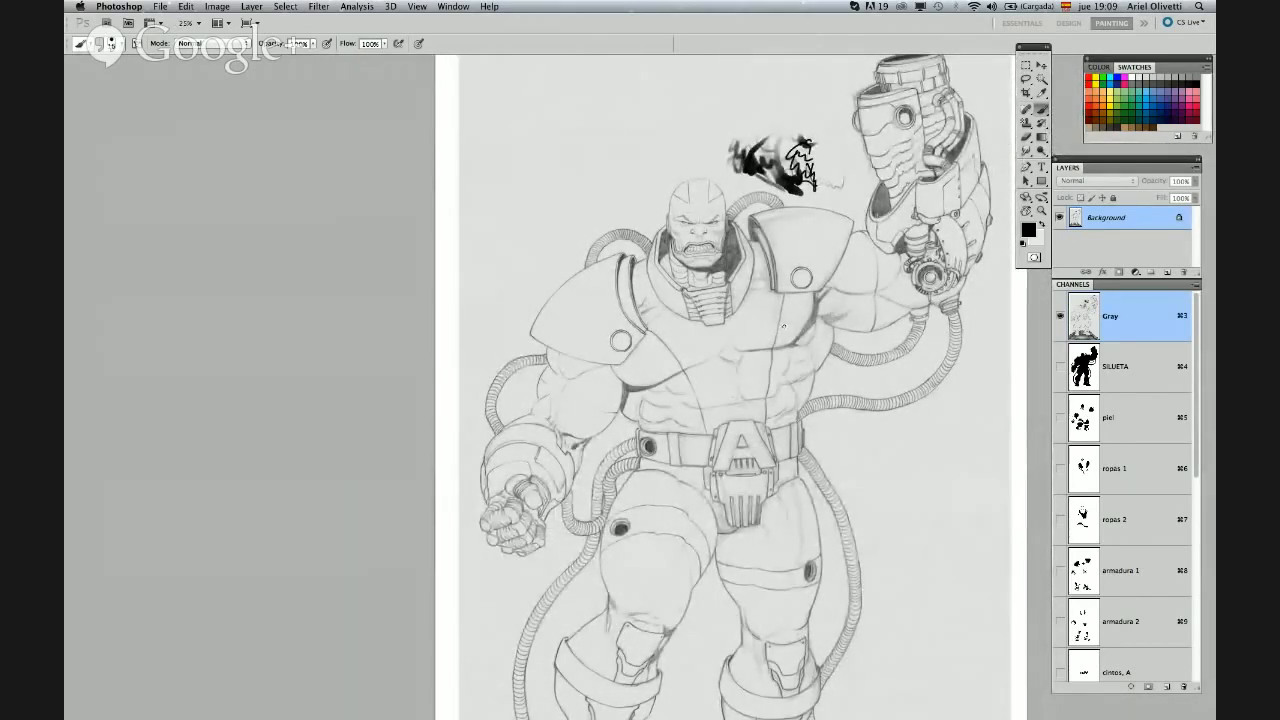
Reduce the brush size and test it beside the faint squiggle near the raised arm
right_click(648, 212)
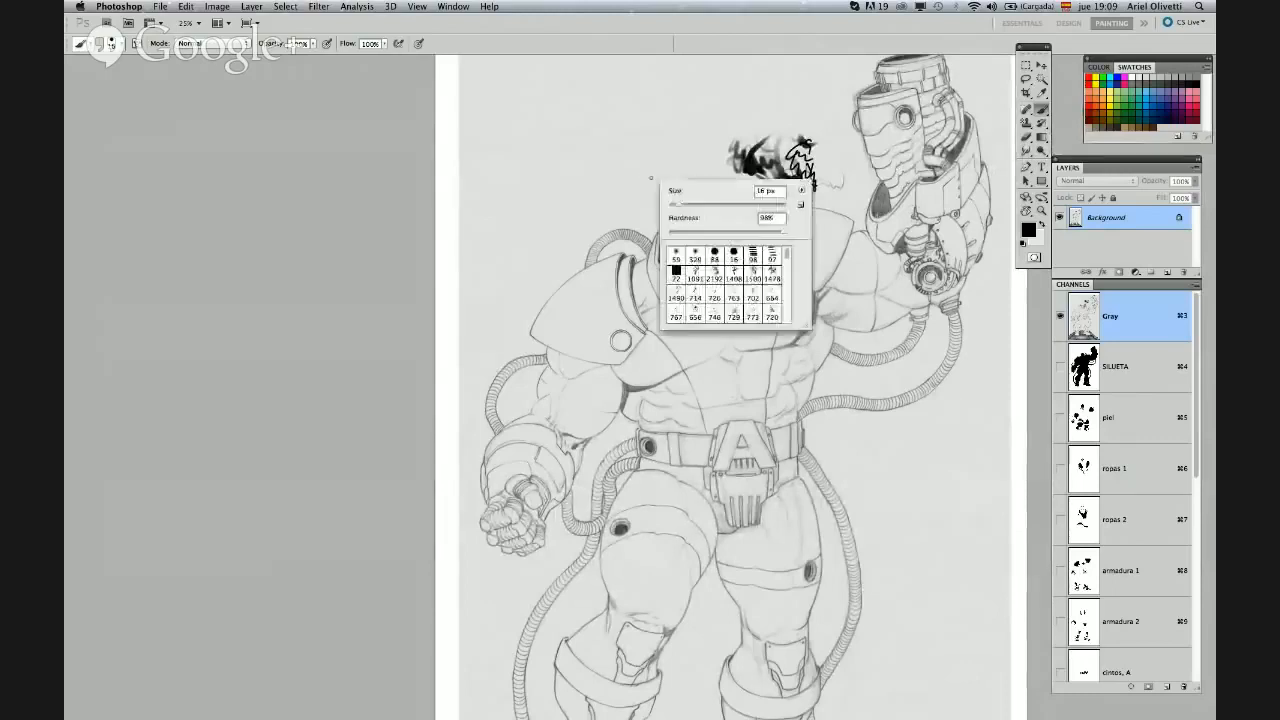
drag(684, 211, 676, 208)
key(Return)
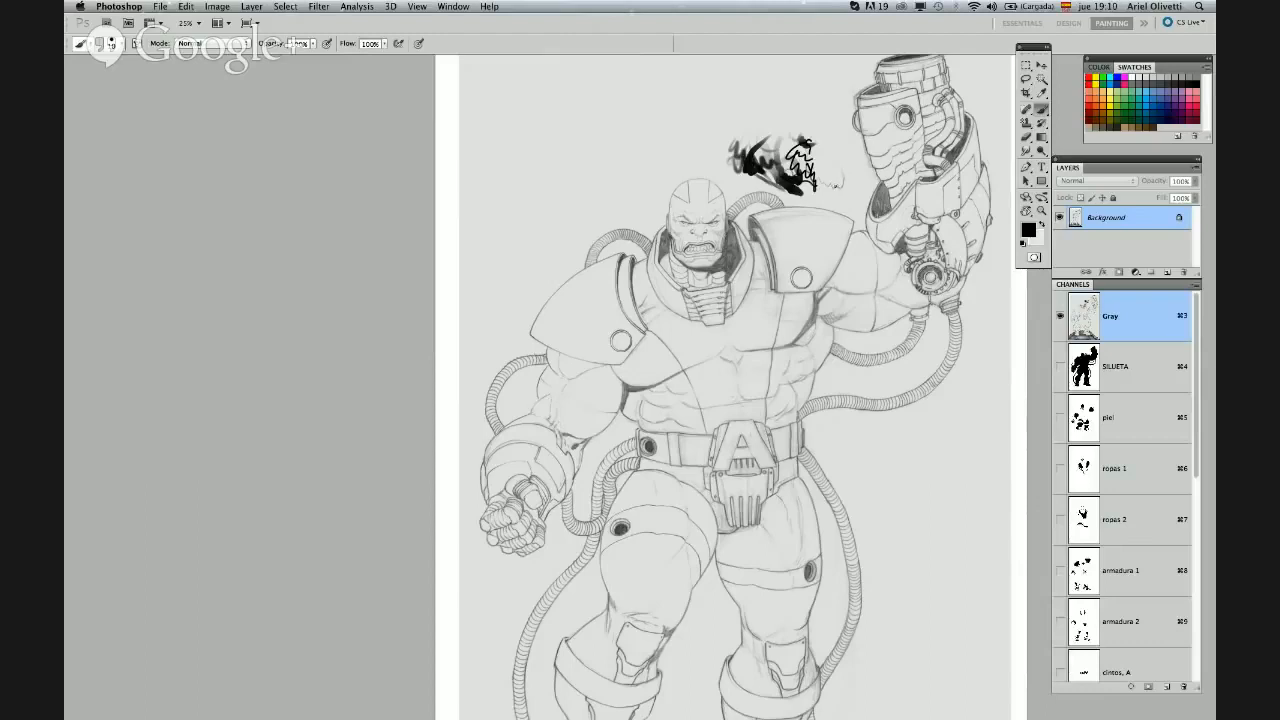
click(845, 192)
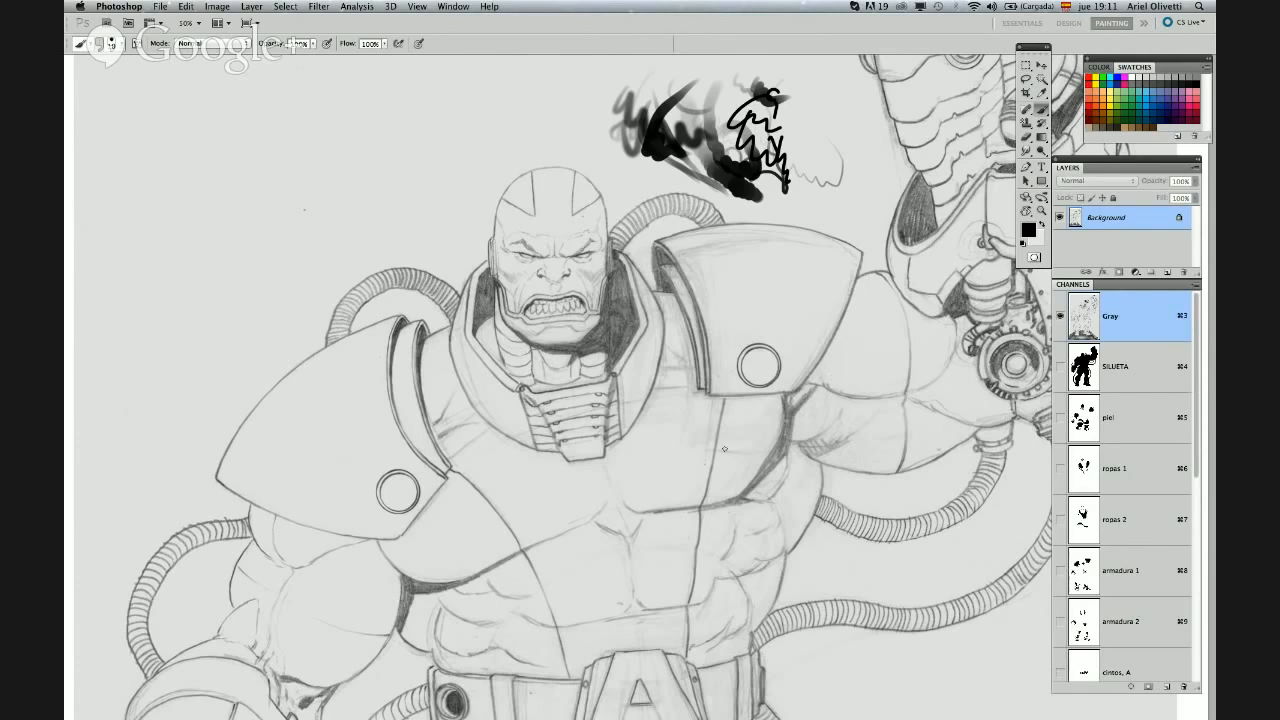
Switch from the Brush tool to the Pencil tool with most of the figure in view
key(super+space)
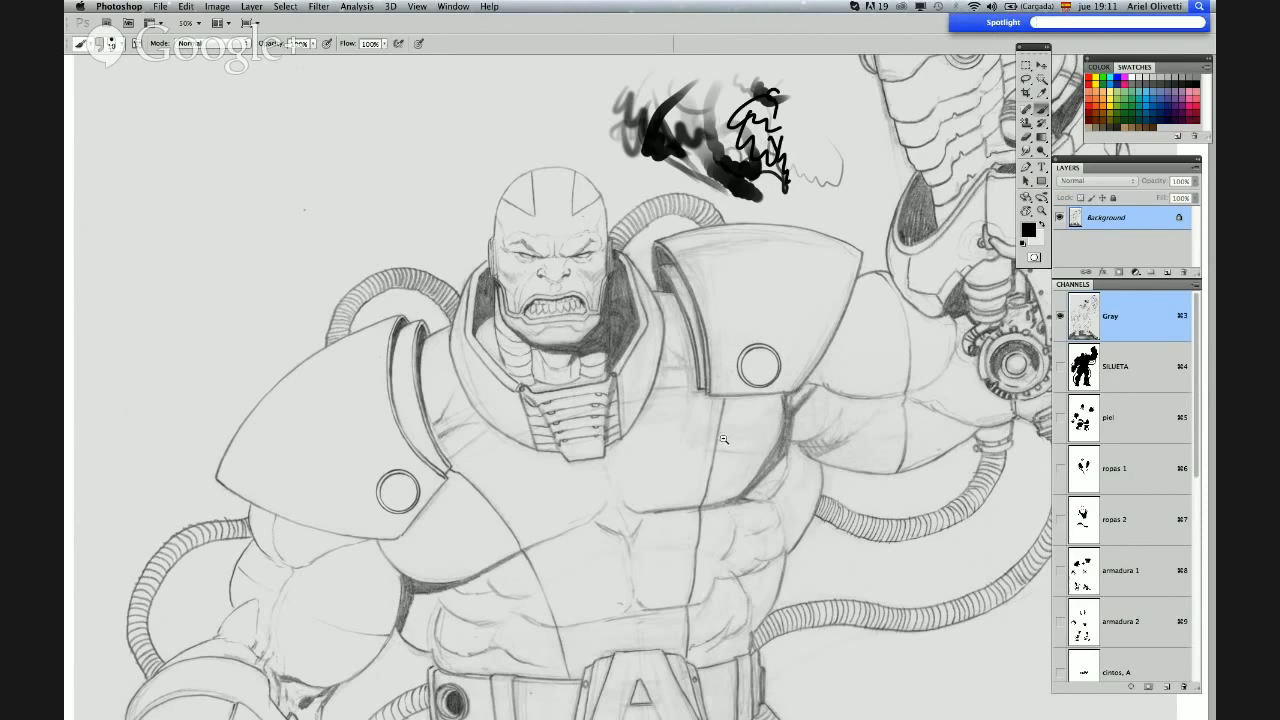
alt+click(726, 435)
drag(735, 442, 717, 301)
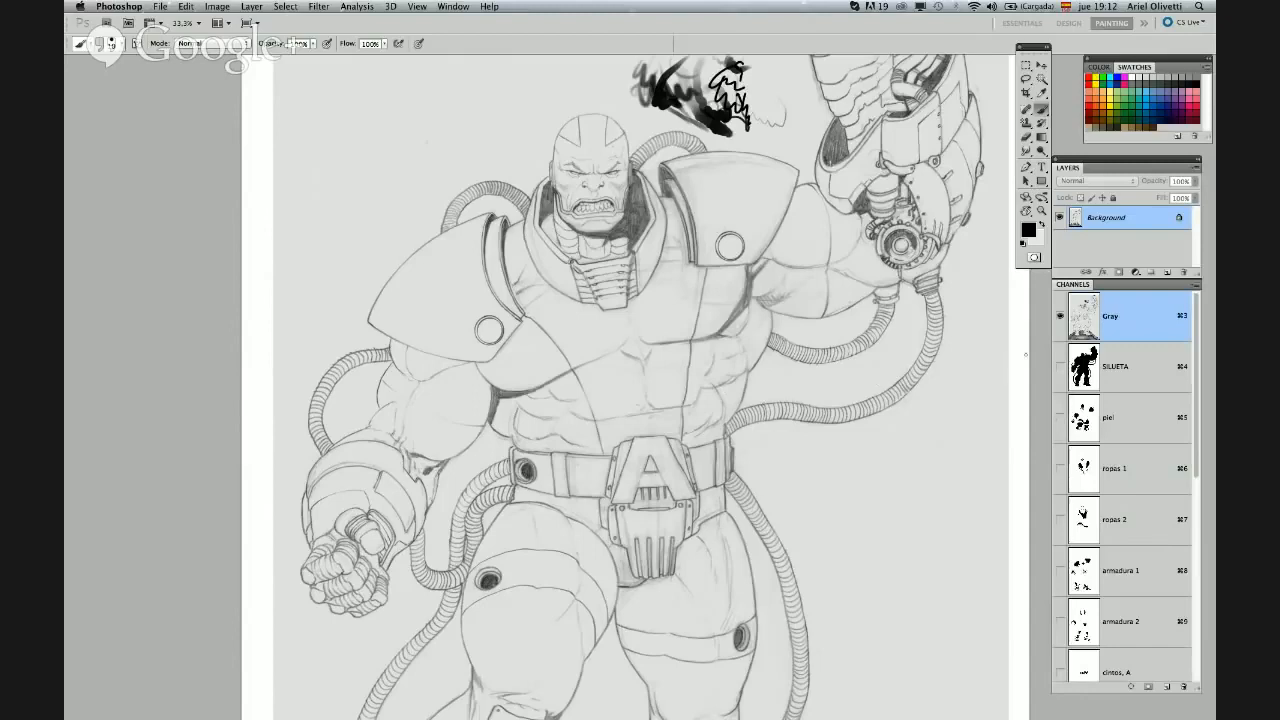
click(1042, 110)
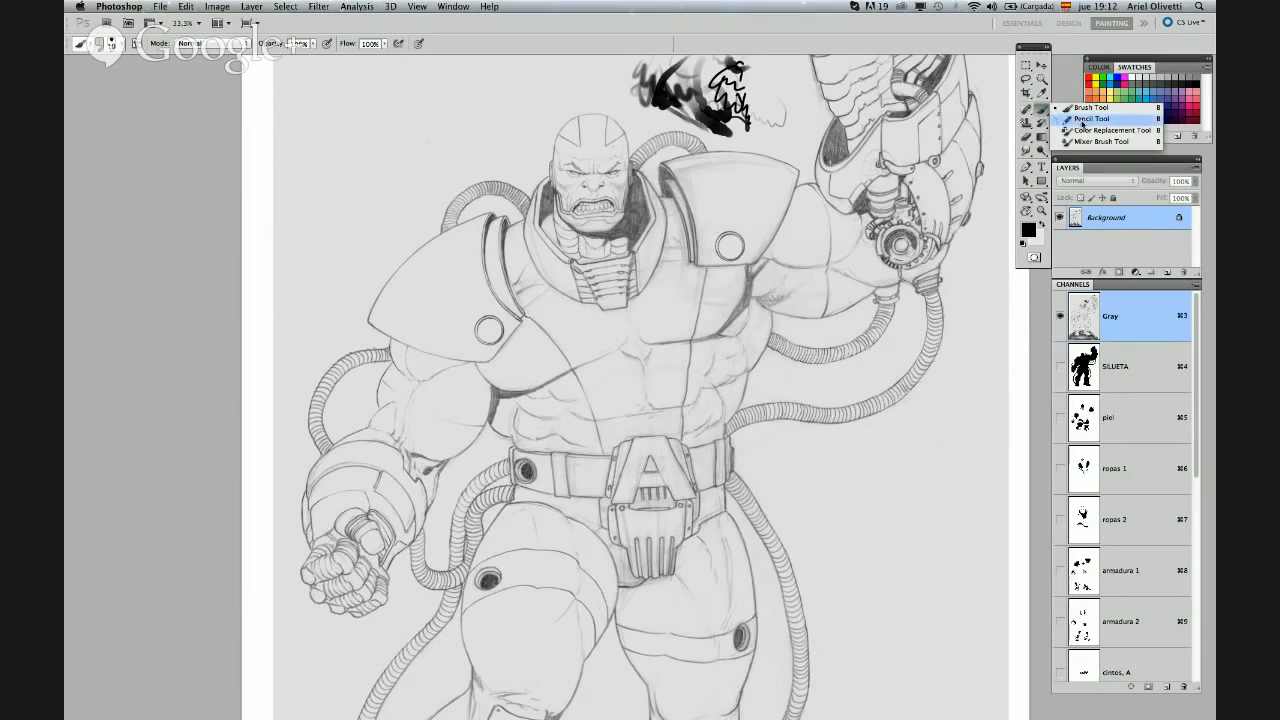
click(1082, 122)
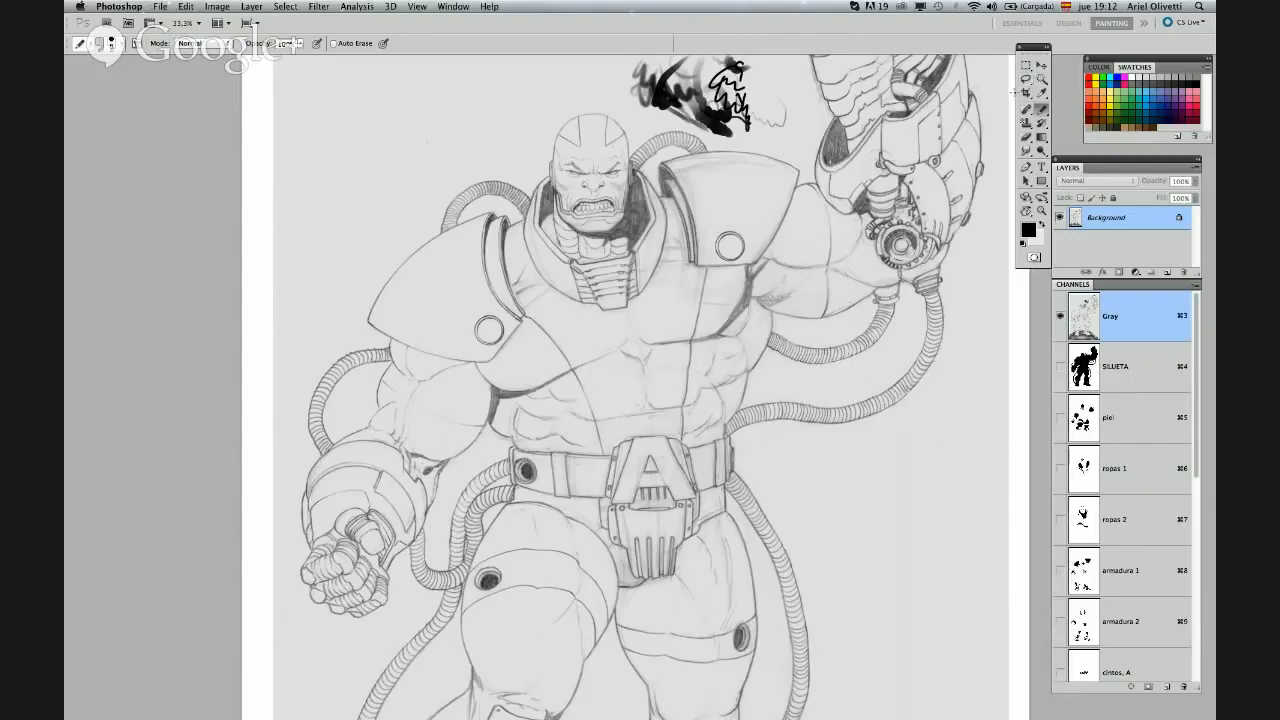
Lasso a small oval beside the head and try pencil hatching confined to that selection
click(1025, 79)
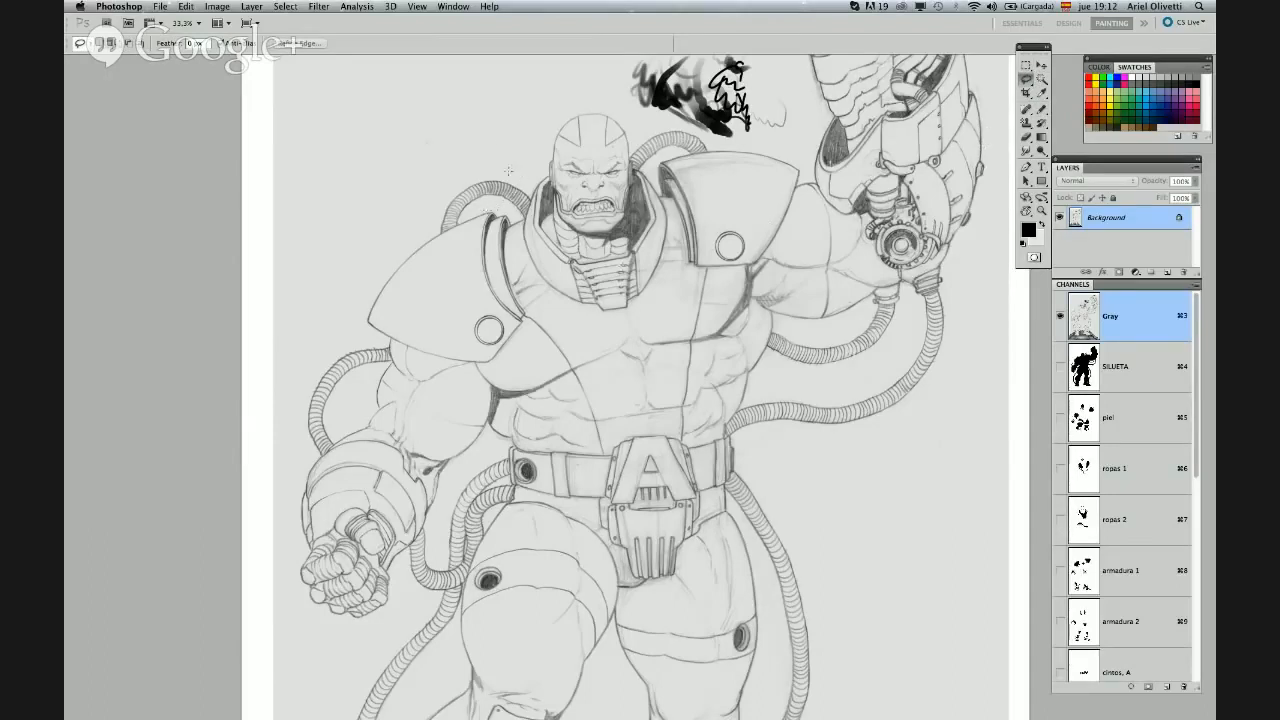
mouse_move(508, 171)
mouse_down()
mouse_move(492, 110)
mouse_move(542, 162)
mouse_move(508, 171)
mouse_up()
key(b)
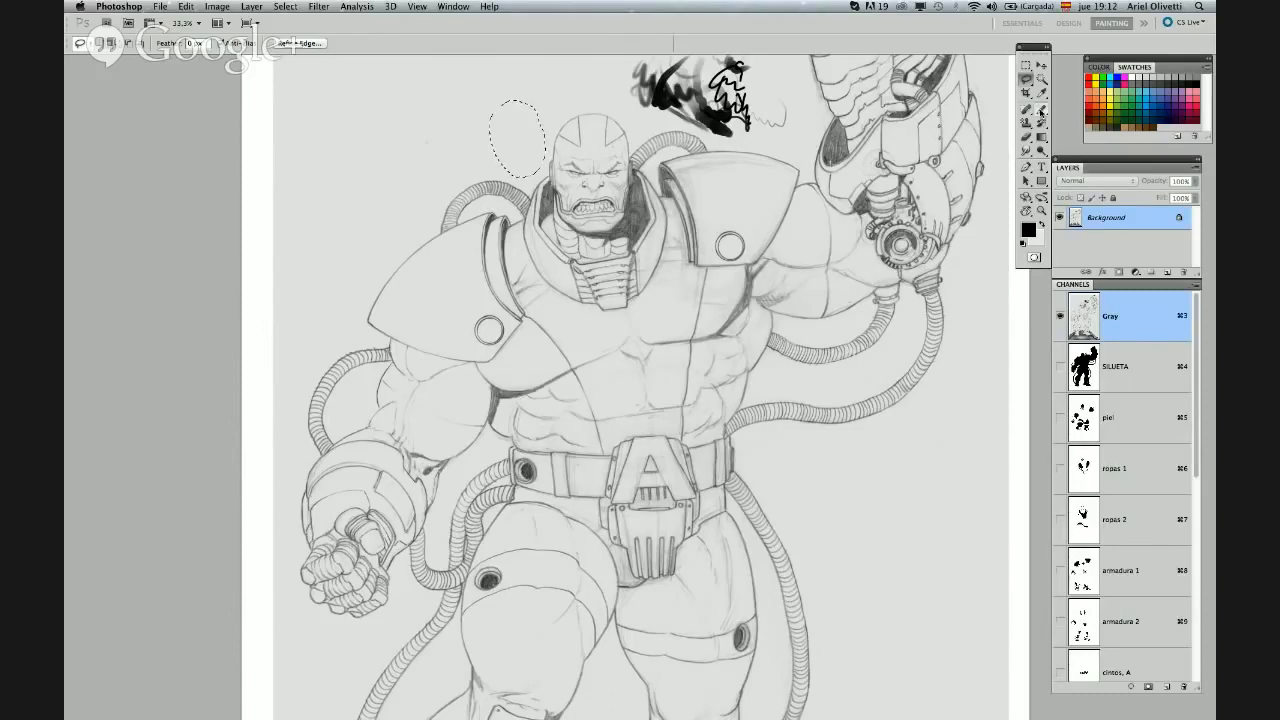
mouse_move(508, 156)
mouse_down()
mouse_move(541, 129)
mouse_move(544, 151)
mouse_up()
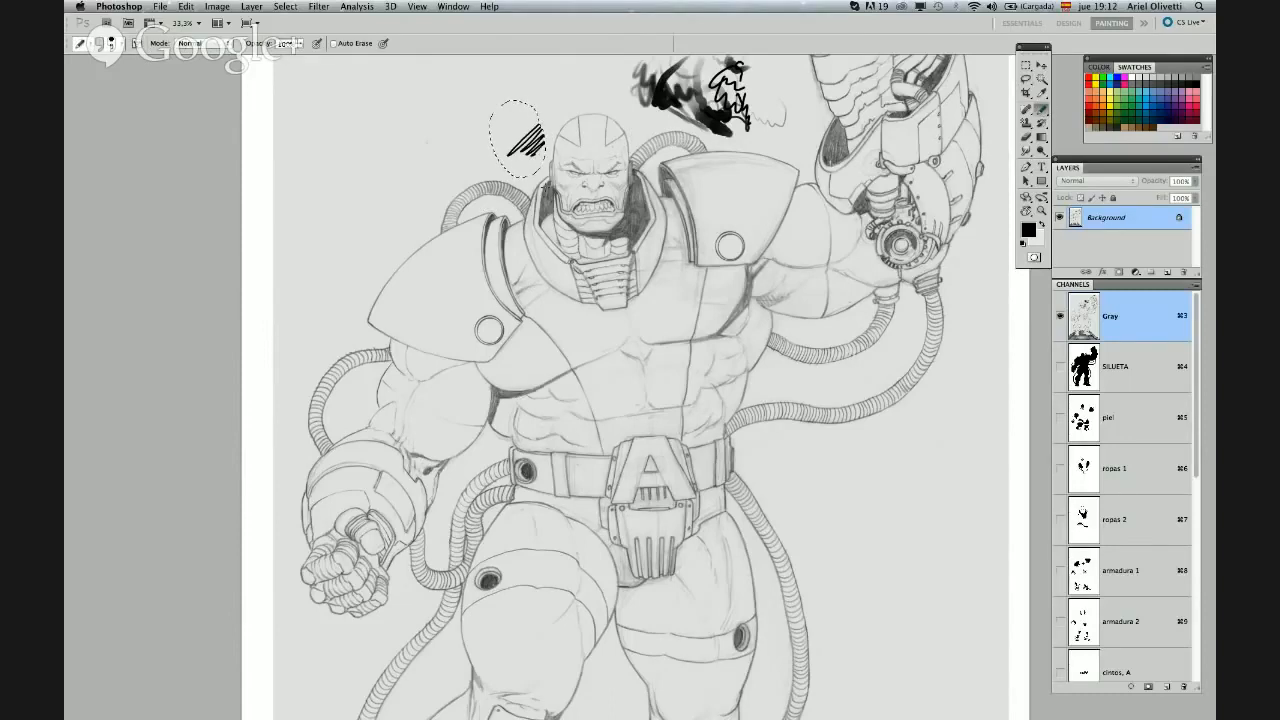
key(z)
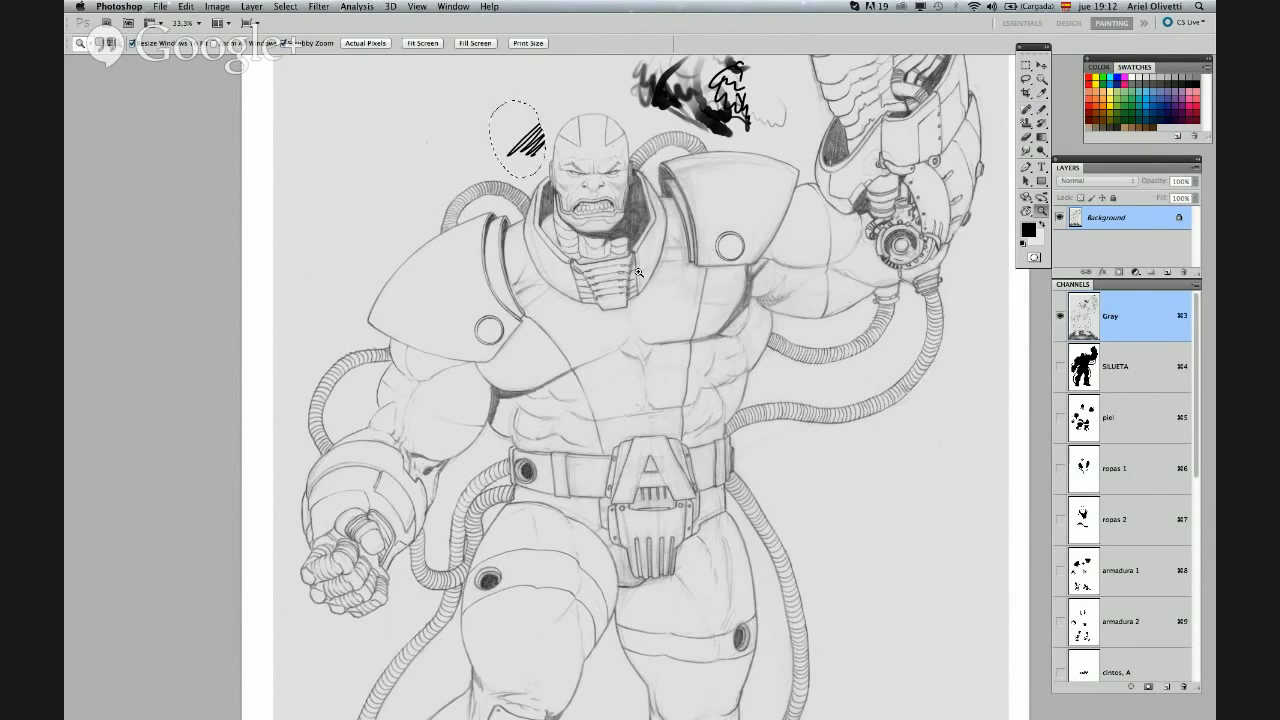
key(super+z)
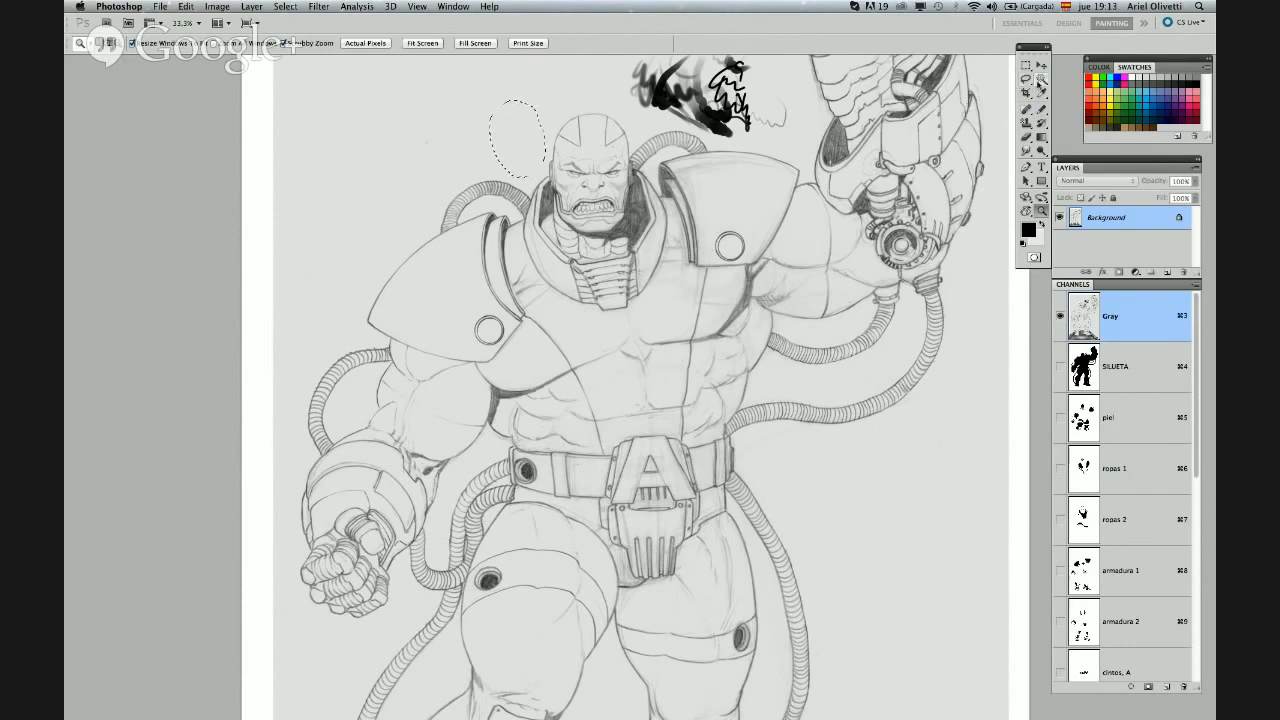
Replace the oval with a rectangular marquee beside the head and try pencil hatching across its corner
click(1025, 67)
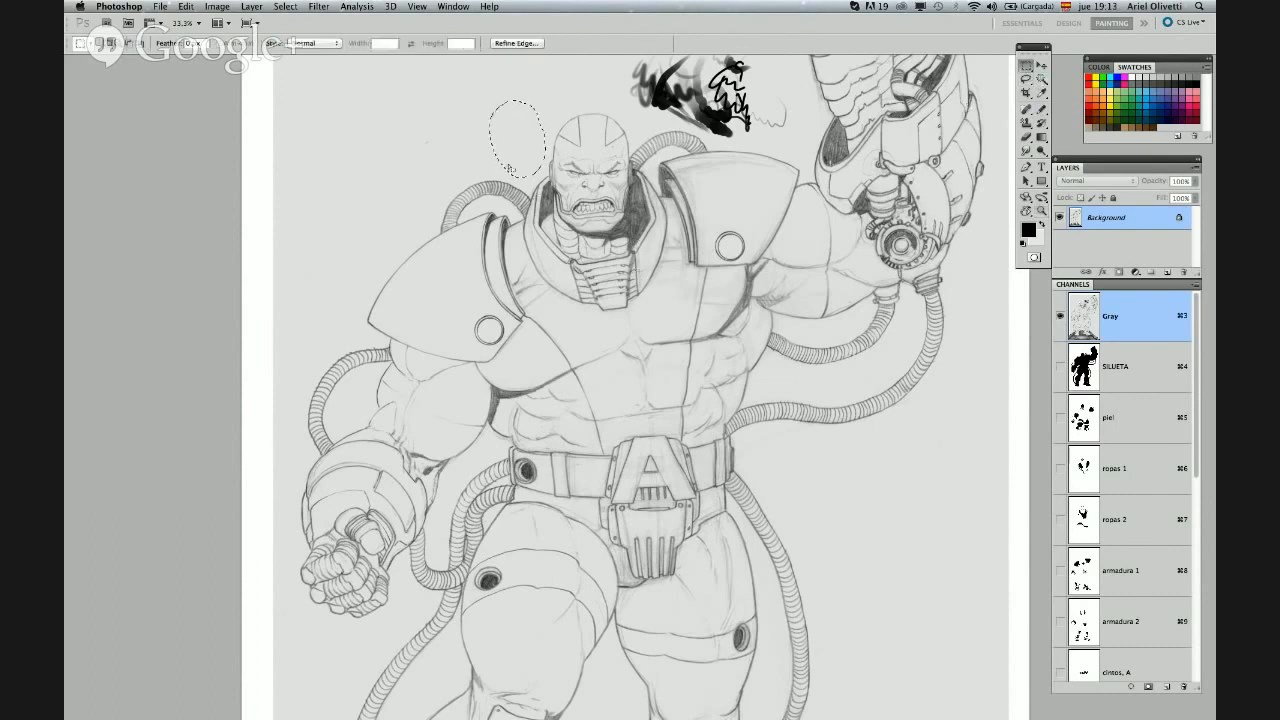
click(467, 140)
drag(467, 107, 528, 150)
click(1041, 109)
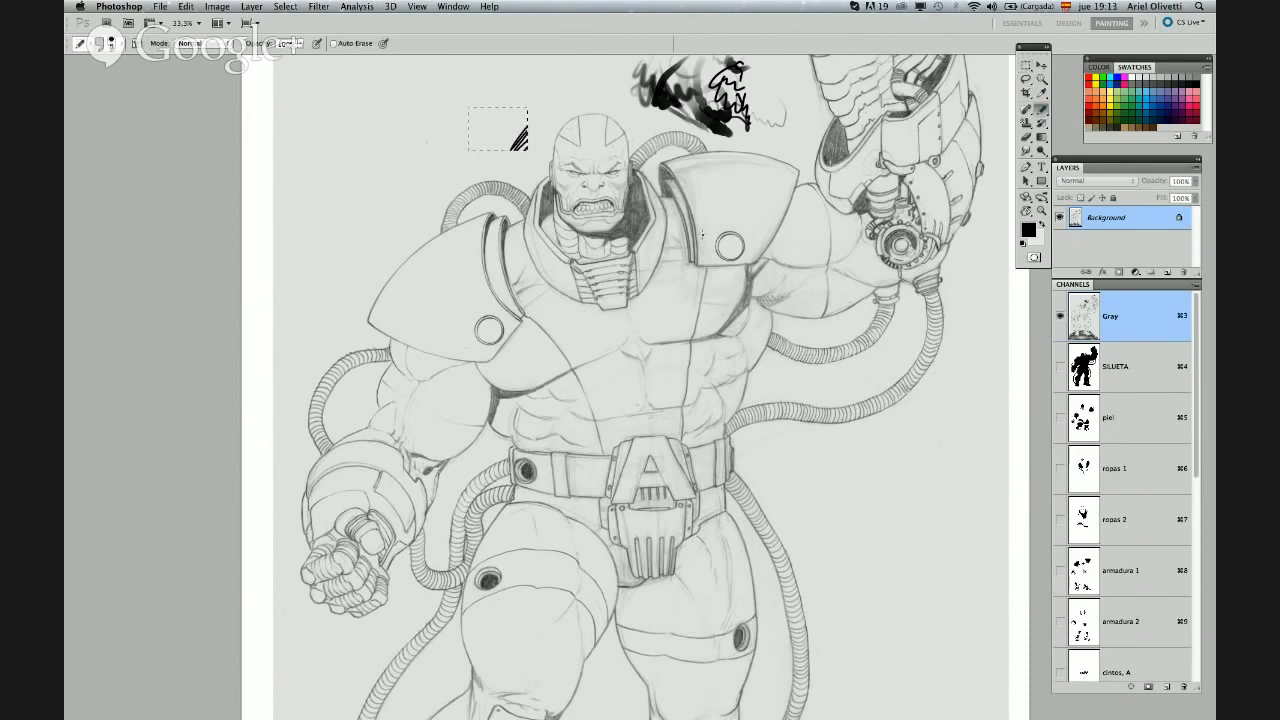
Select the background area between the raised arm and the upper hose with the Magic Wand and scribble inside it in pencil
click(1042, 80)
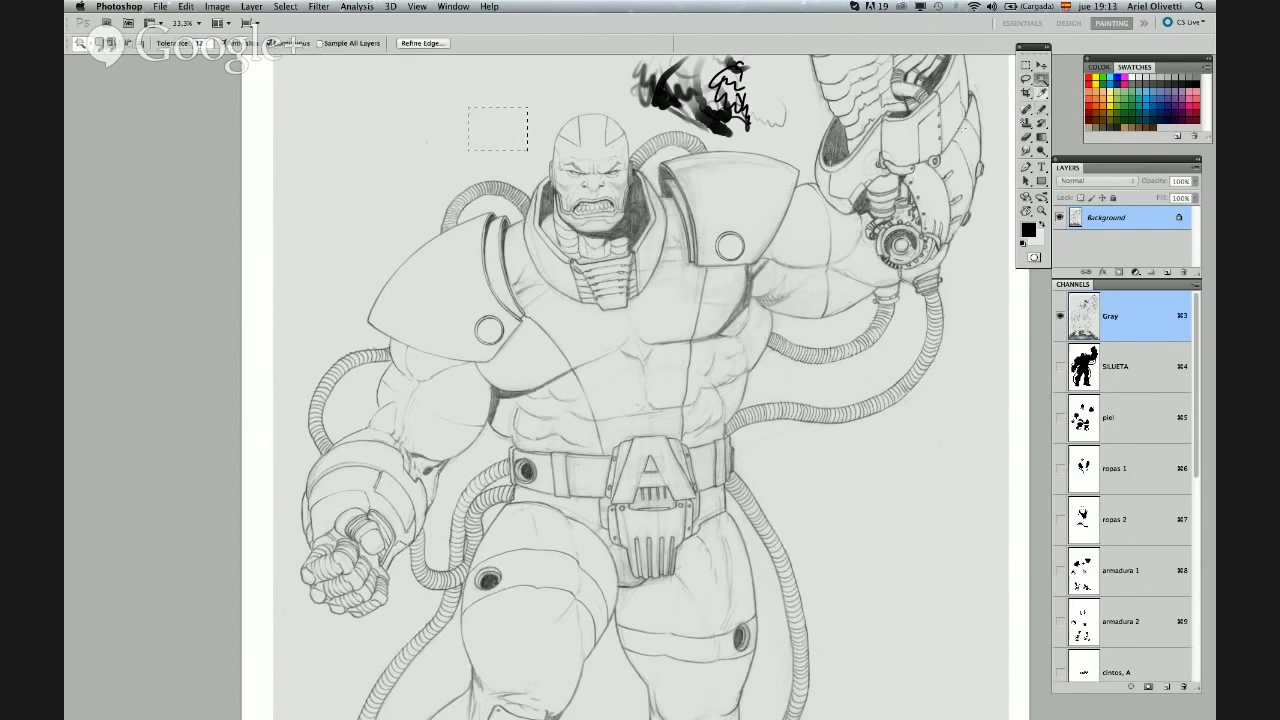
click(873, 298)
scroll(842, 333, up, 3)
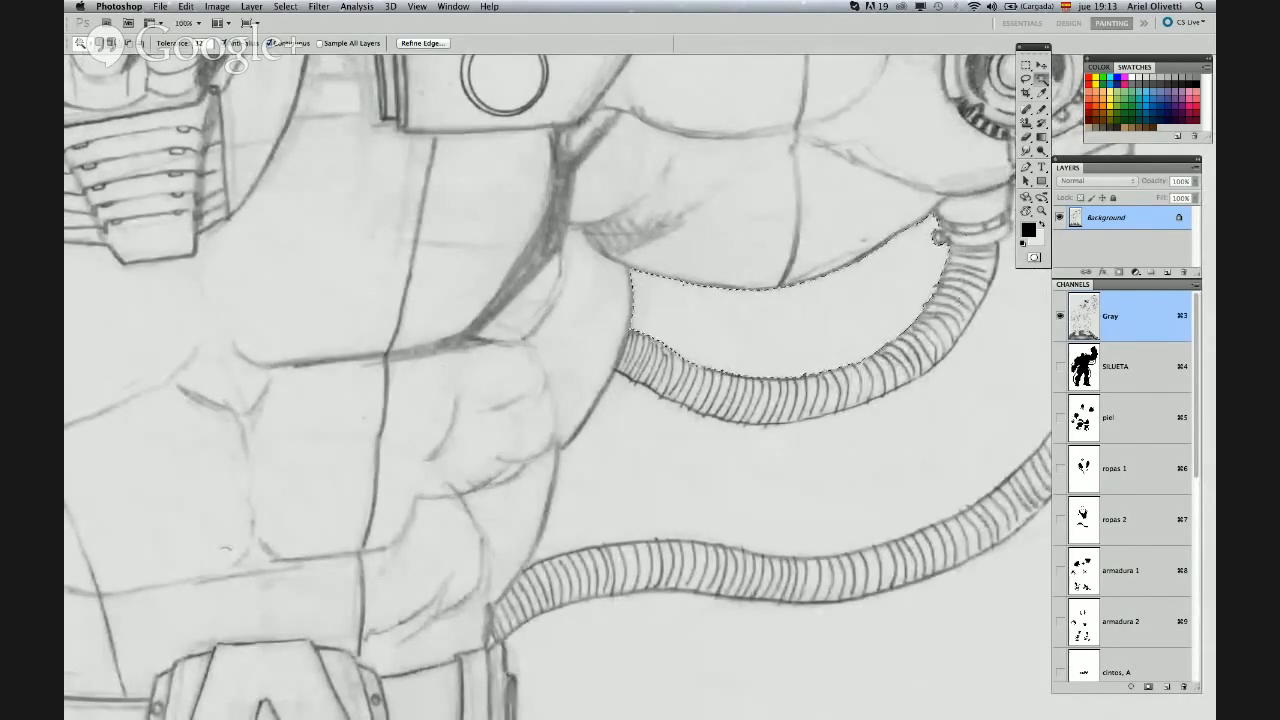
key(b)
mouse_move(877, 274)
mouse_down()
mouse_move(898, 330)
mouse_move(935, 285)
mouse_up()
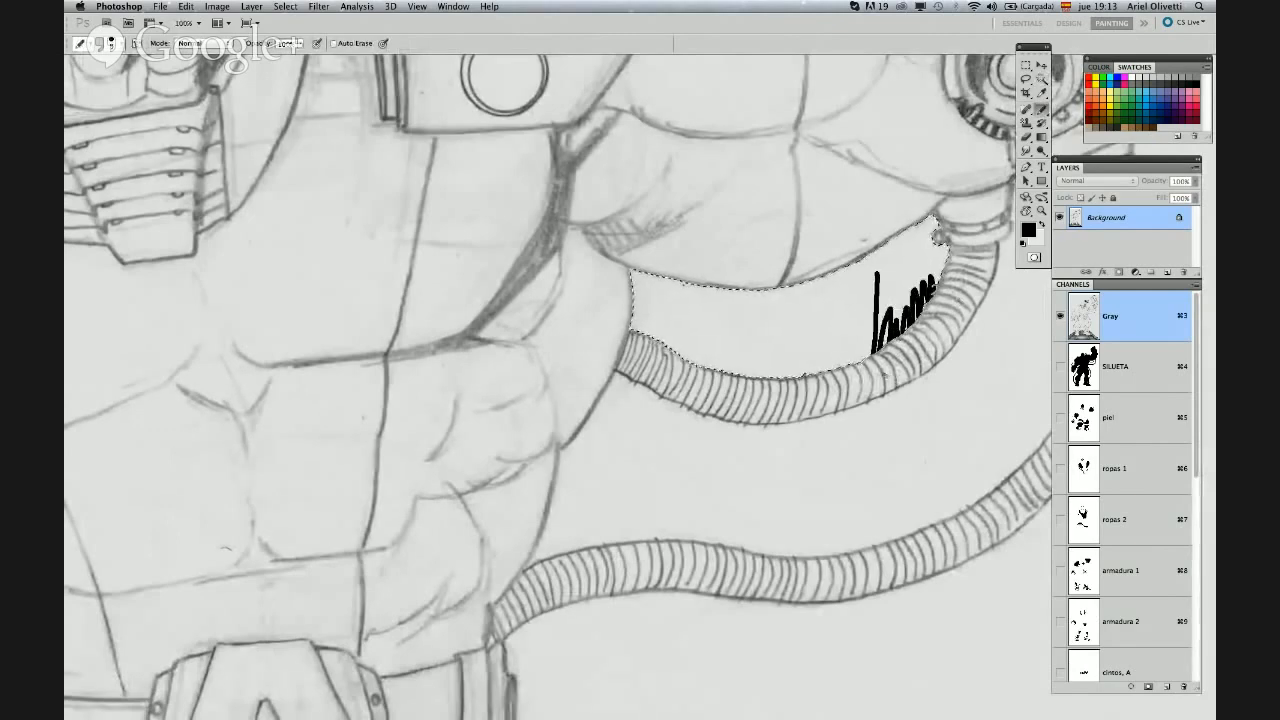
Undo the pencil scribble between the arm and the hose and clear the selection
key(super+z)
key(super+space)
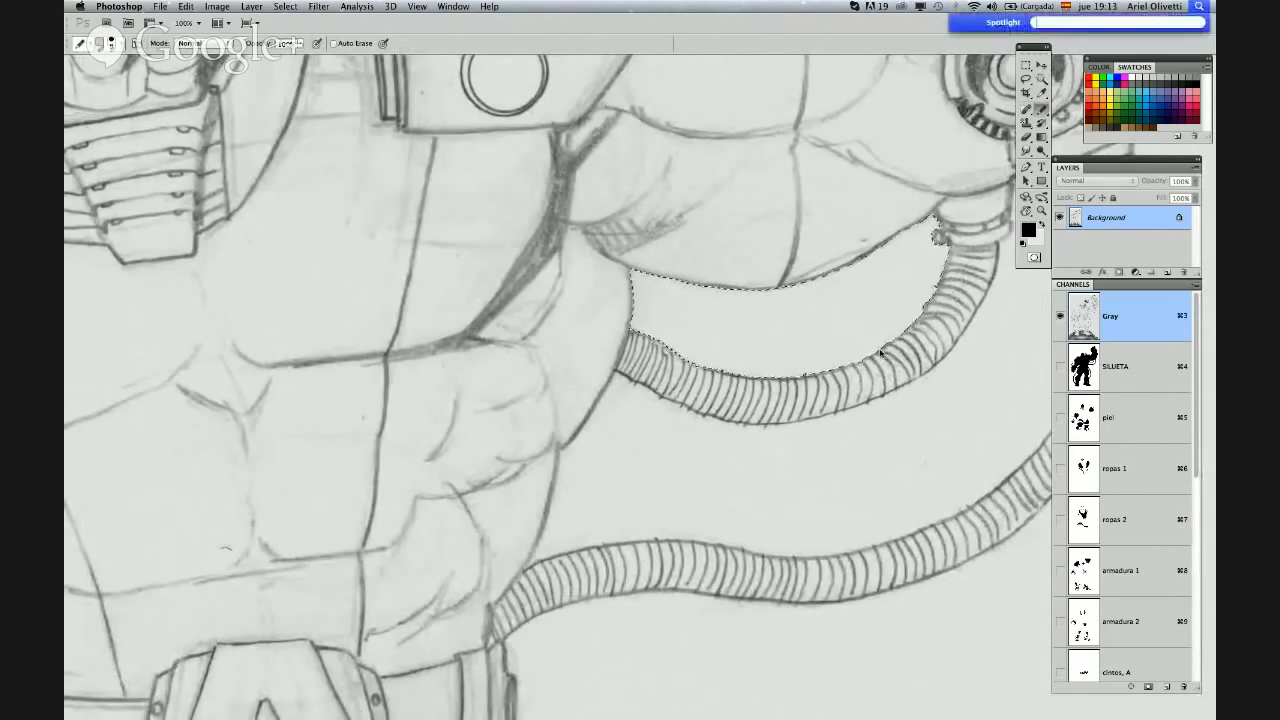
key(Escape)
key(super+minus)
key(super+minus)
key(super+minus)
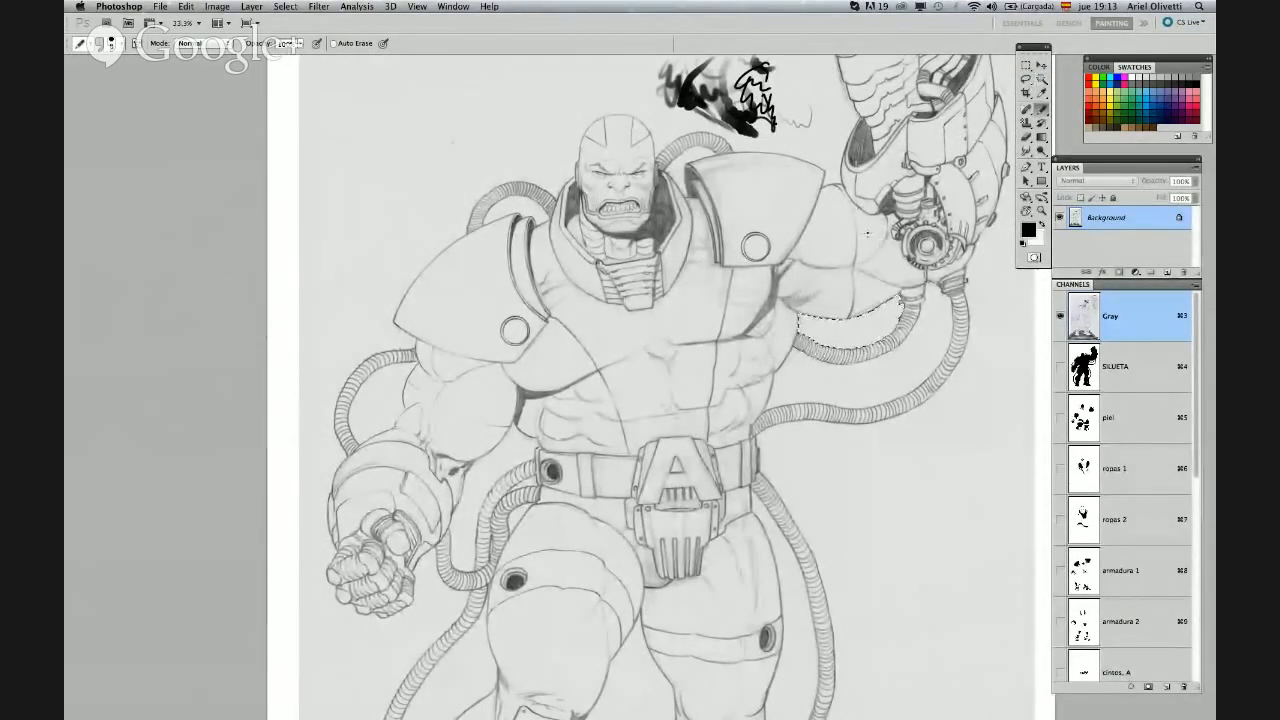
key(super+d)
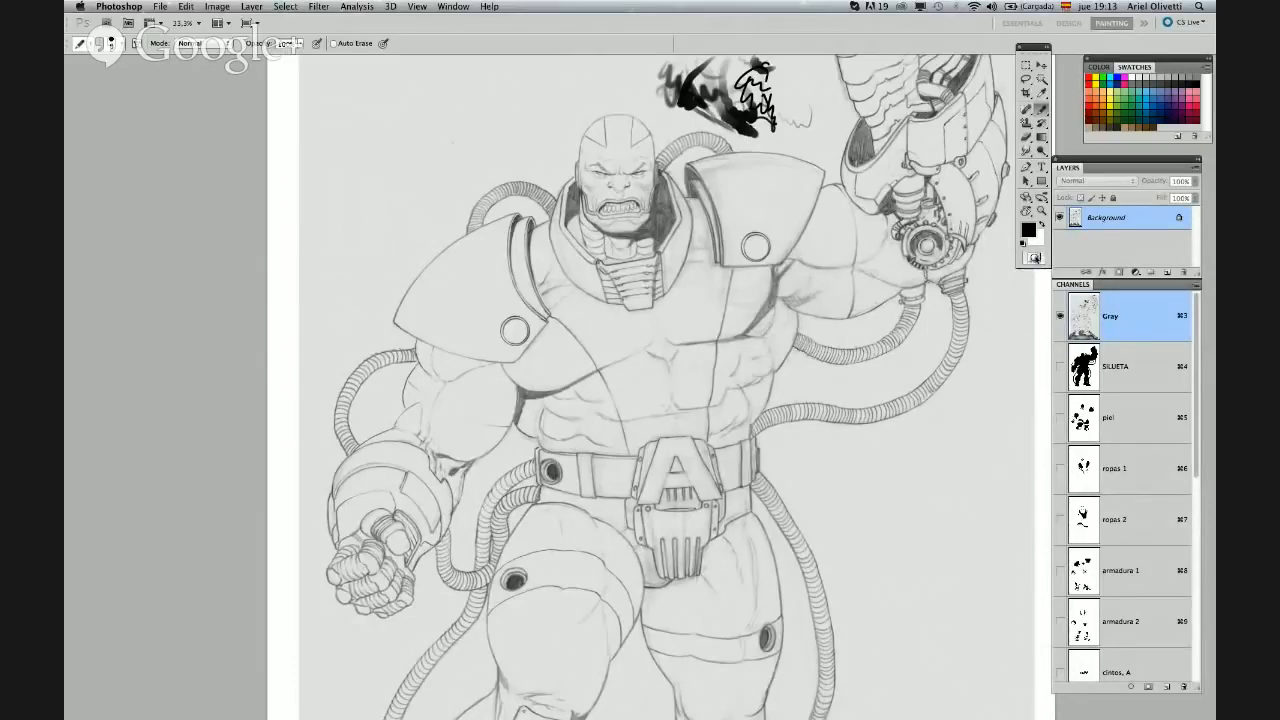
Enter Quick Mask mode and trace the head's outline in pencil from the ear guard up past the first forehead stripe
click(1034, 258)
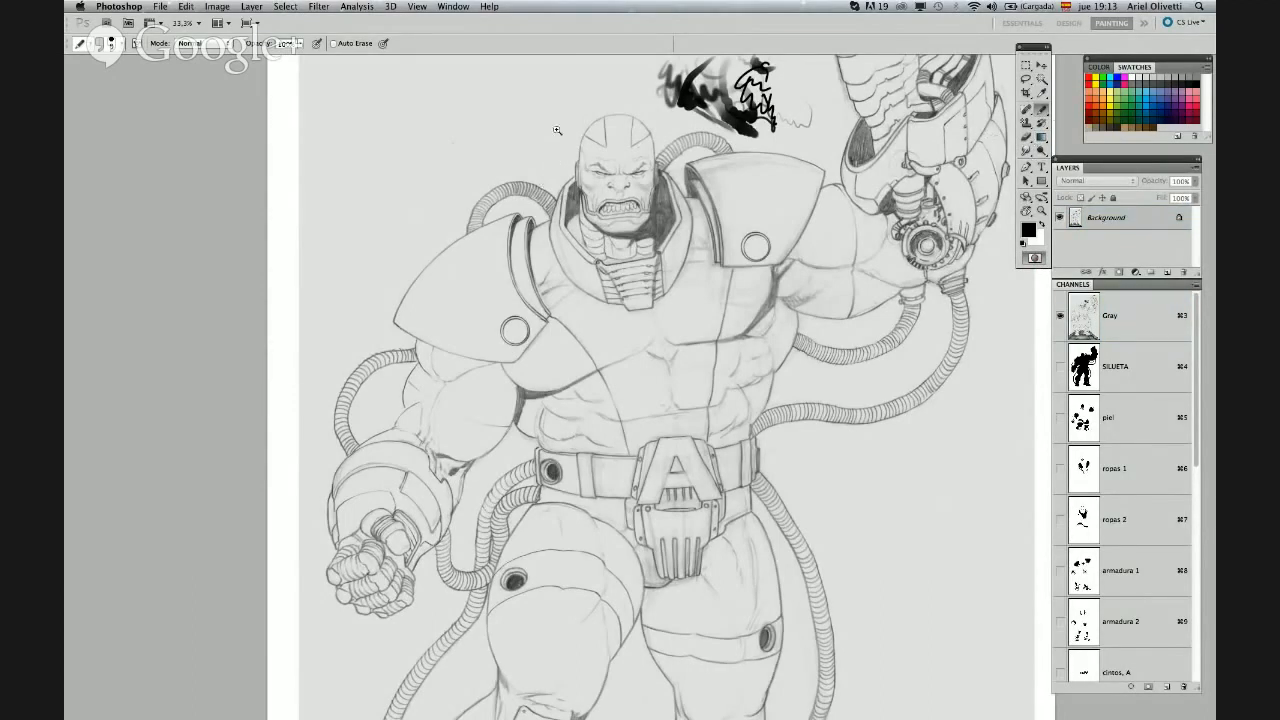
mouse_move(553, 120)
mouse_down()
mouse_move(743, 297)
mouse_move(637, 151)
mouse_move(626, 312)
mouse_move(560, 340)
mouse_move(560, 322)
mouse_up()
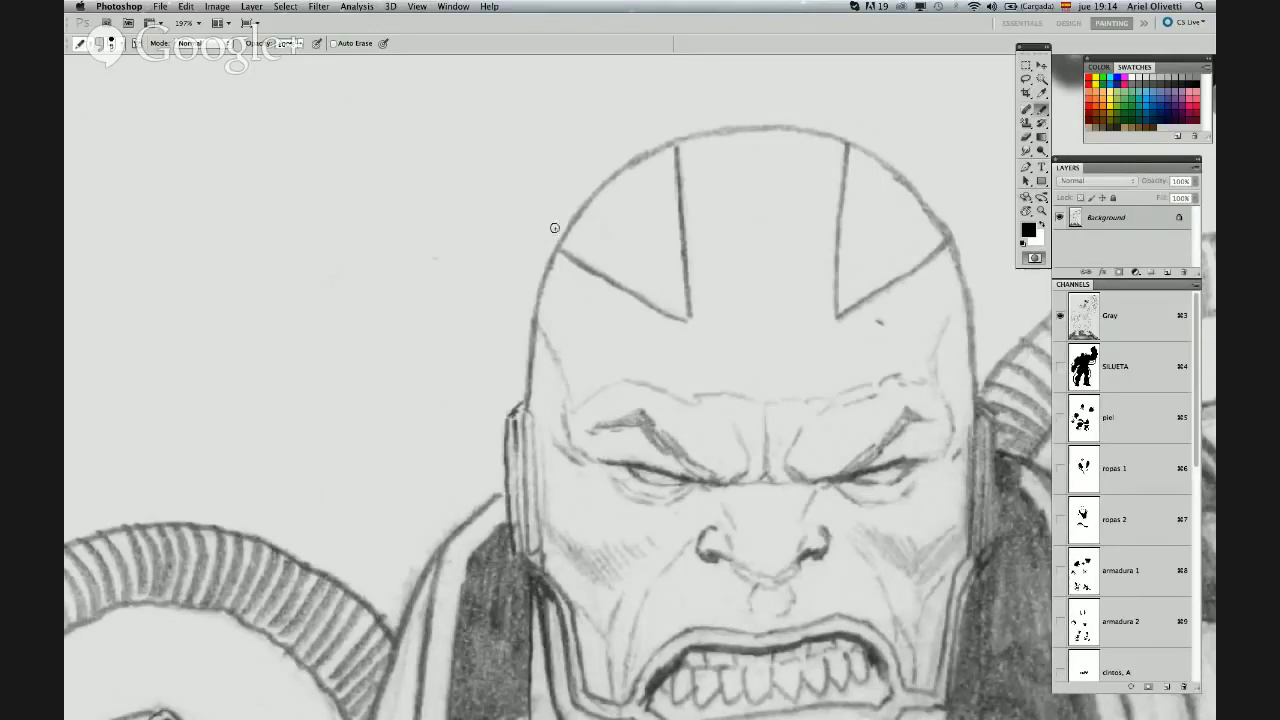
click(1034, 258)
mouse_move(509, 423)
mouse_down()
mouse_move(528, 405)
mouse_move(548, 278)
mouse_move(580, 218)
mouse_up()
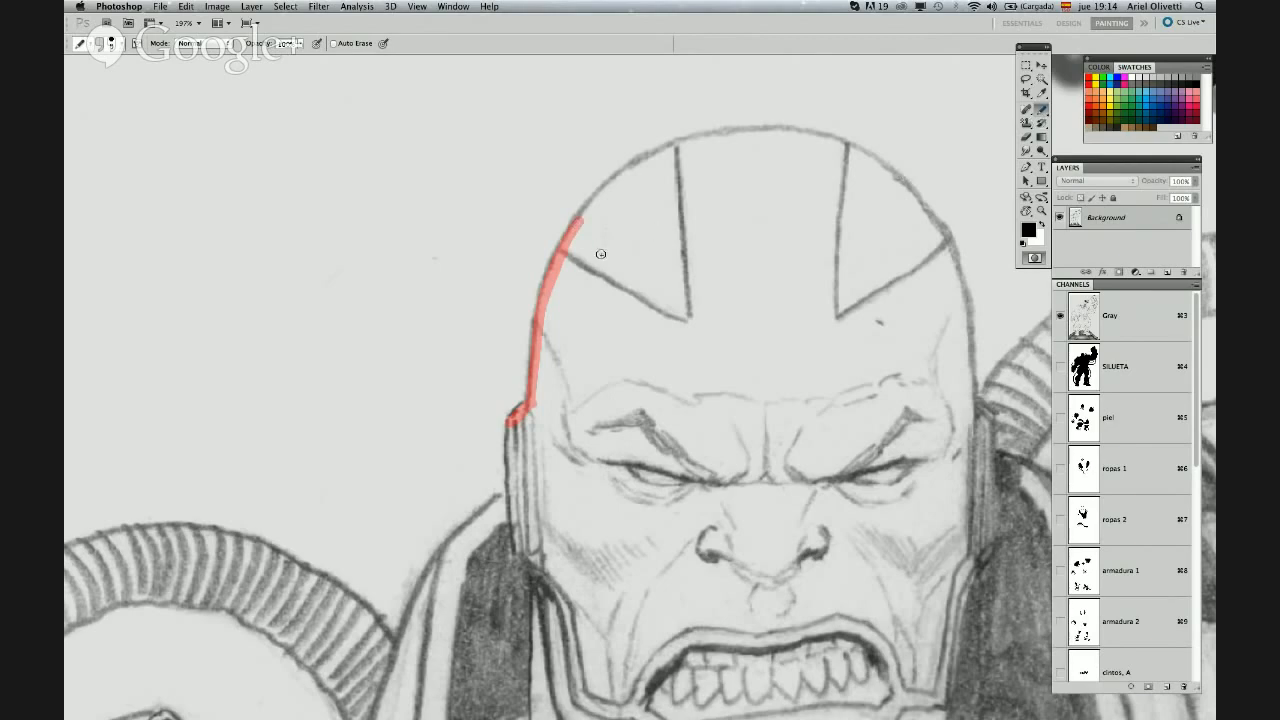
Extend the mask line along the scalp's contour to just past the upper end of the forehead triangle
click(606, 254)
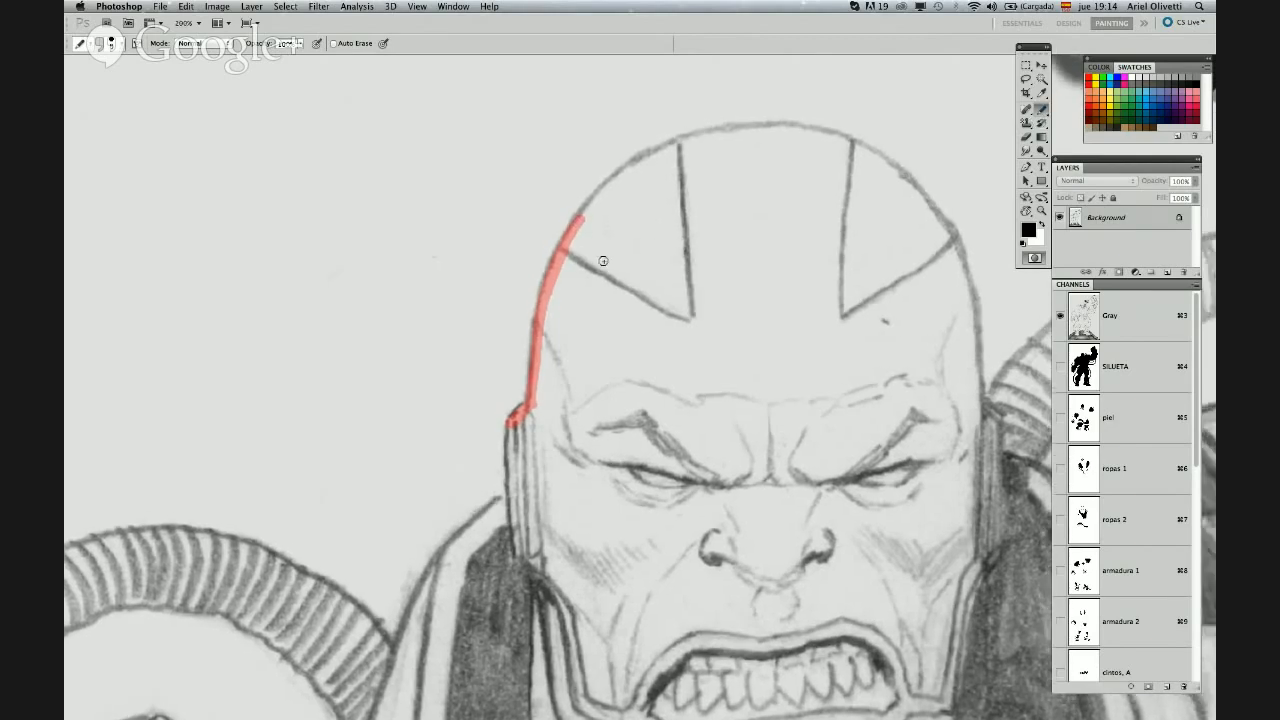
click(612, 260)
click(609, 260)
mouse_move(599, 220)
mouse_down()
mouse_move(597, 287)
mouse_move(552, 302)
mouse_move(607, 256)
mouse_up()
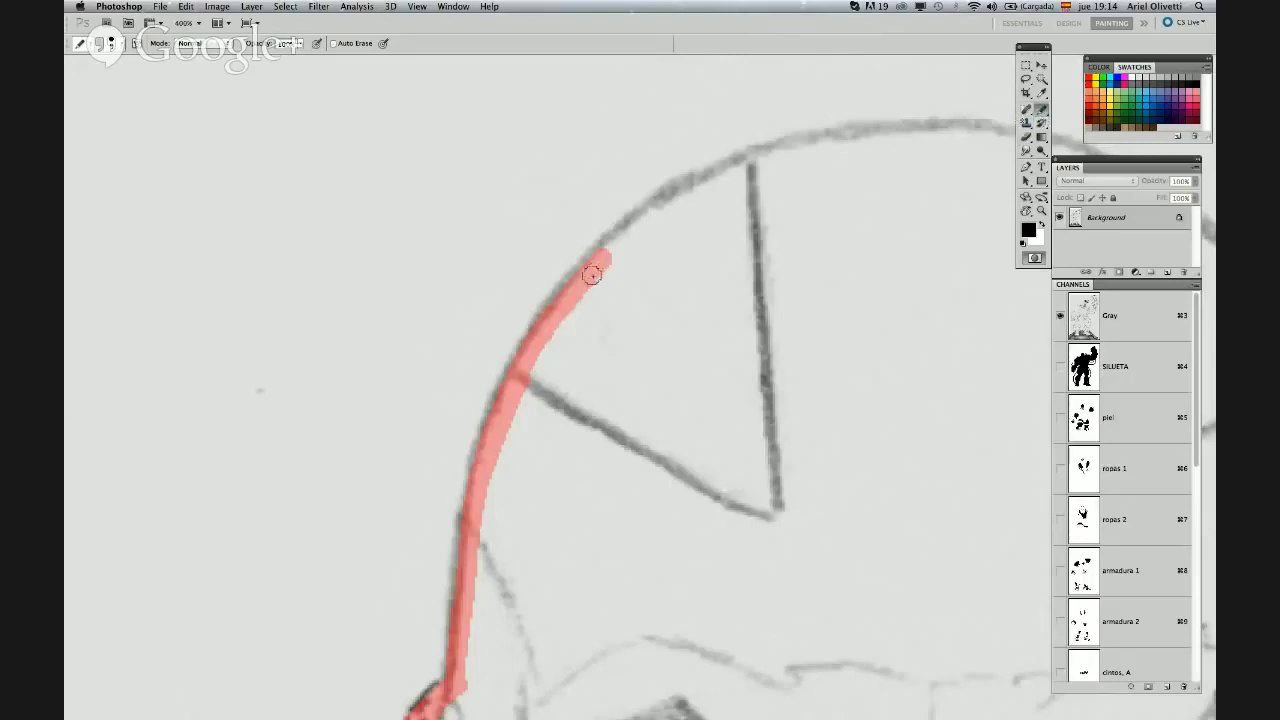
mouse_move(610, 253)
mouse_down()
mouse_move(651, 209)
mouse_move(780, 150)
mouse_up()
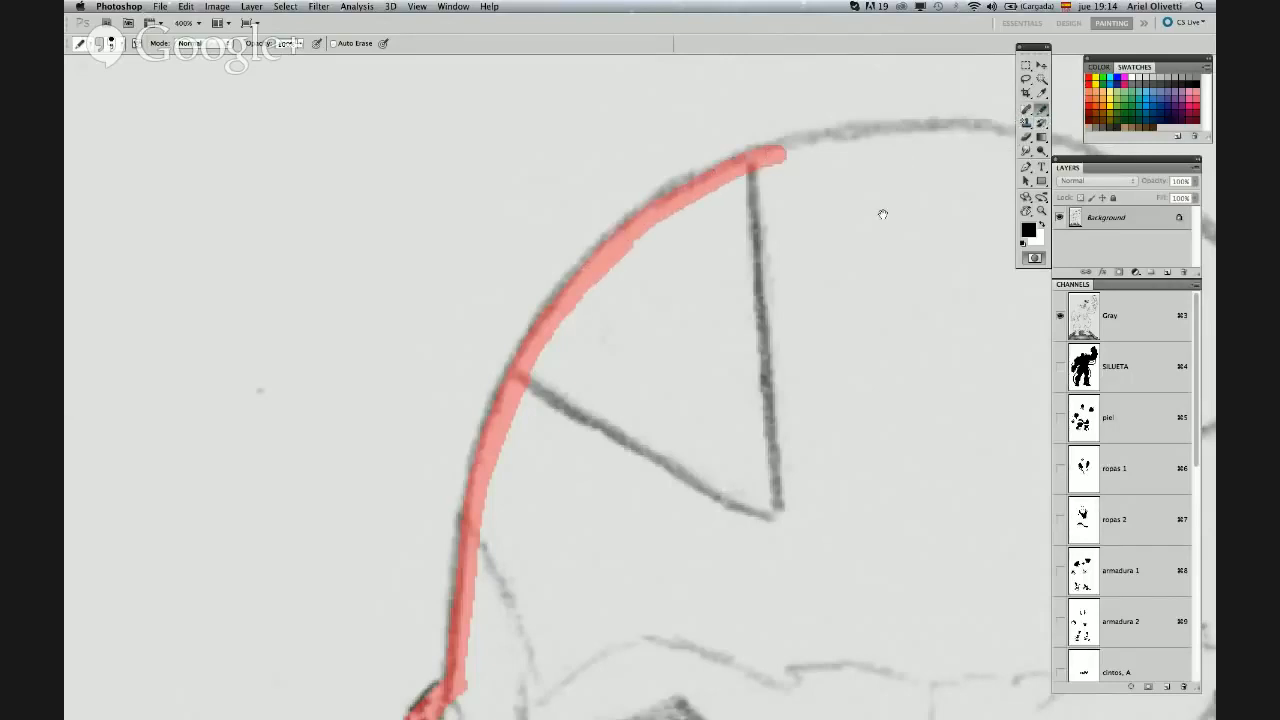
Extend the mask line in pencil over the crown and down the far side of the head onto the opposite ear guard
scroll(883, 214, down, 3)
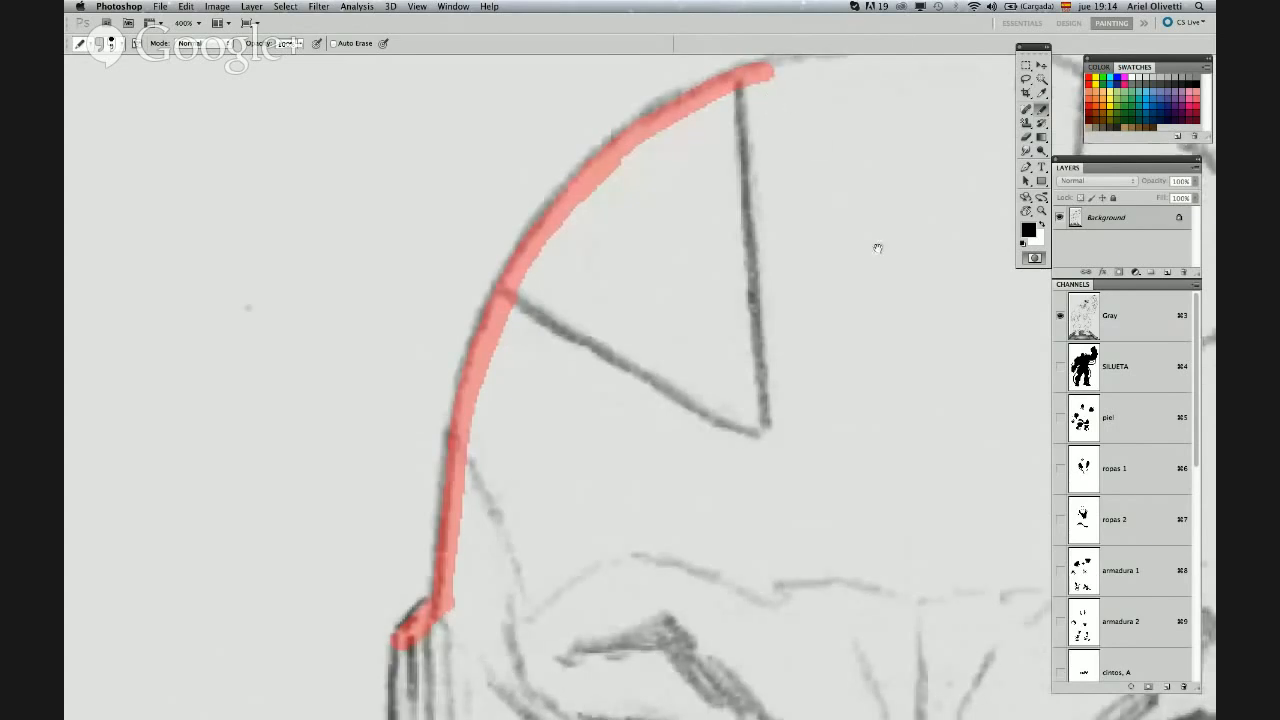
drag(749, 316, 564, 431)
mouse_move(565, 192)
mouse_down()
mouse_move(701, 166)
mouse_move(816, 175)
mouse_move(923, 213)
mouse_move(995, 265)
mouse_up()
drag(971, 354, 686, 239)
mouse_move(700, 145)
mouse_down()
mouse_move(771, 210)
mouse_move(801, 260)
mouse_move(847, 405)
mouse_up()
drag(861, 478, 765, 287)
mouse_move(738, 192)
mouse_down()
mouse_move(763, 245)
mouse_move(774, 435)
mouse_move(803, 465)
mouse_move(812, 537)
mouse_up()
Close the mask outline along both ear guards and across the face below the nose, and fill it with the Paint Bucket
key(super+space)
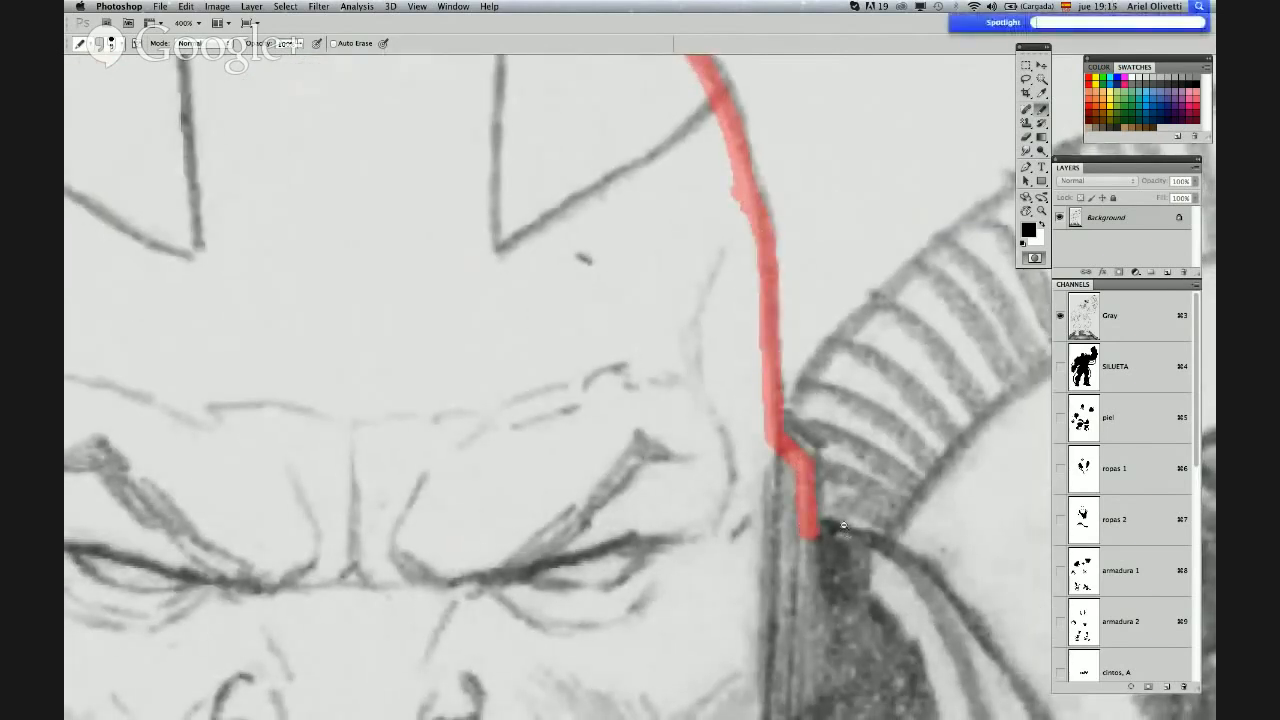
alt+super+click(843, 521)
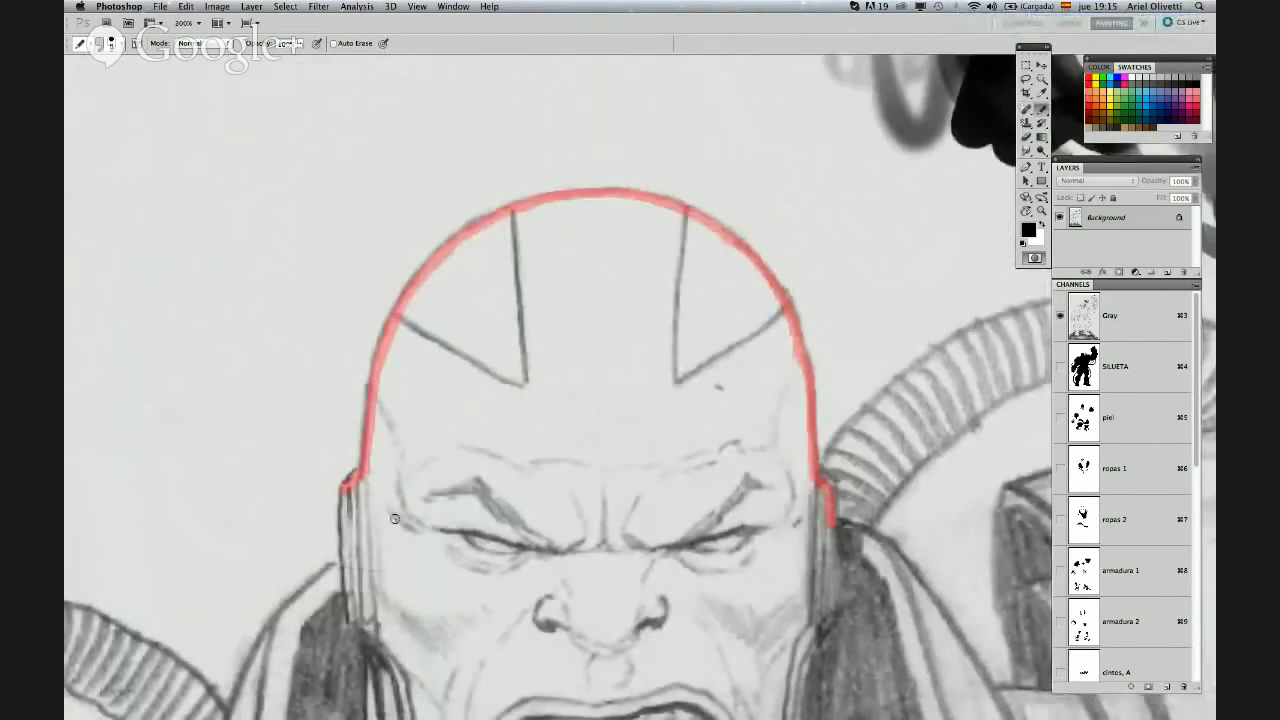
mouse_move(348, 490)
mouse_down()
mouse_move(349, 599)
mouse_move(417, 631)
mouse_move(534, 654)
mouse_move(787, 632)
mouse_move(830, 598)
mouse_move(831, 540)
mouse_up()
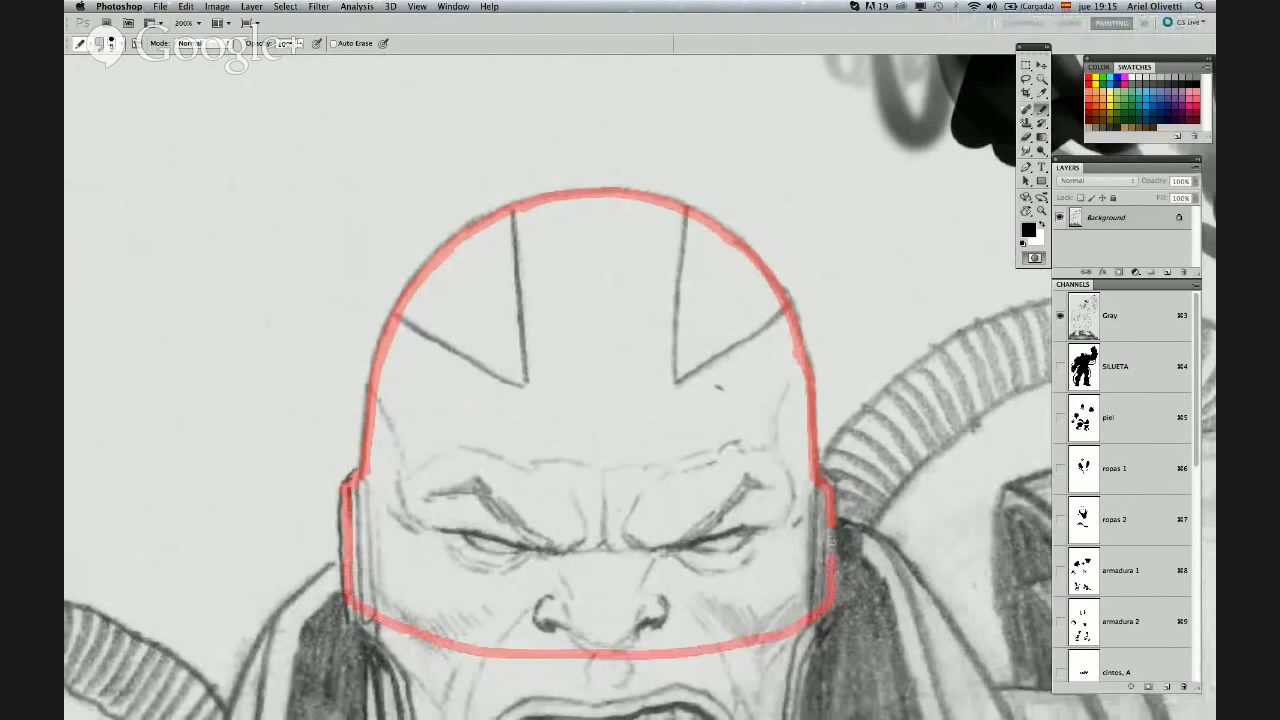
drag(1041, 137, 1068, 147)
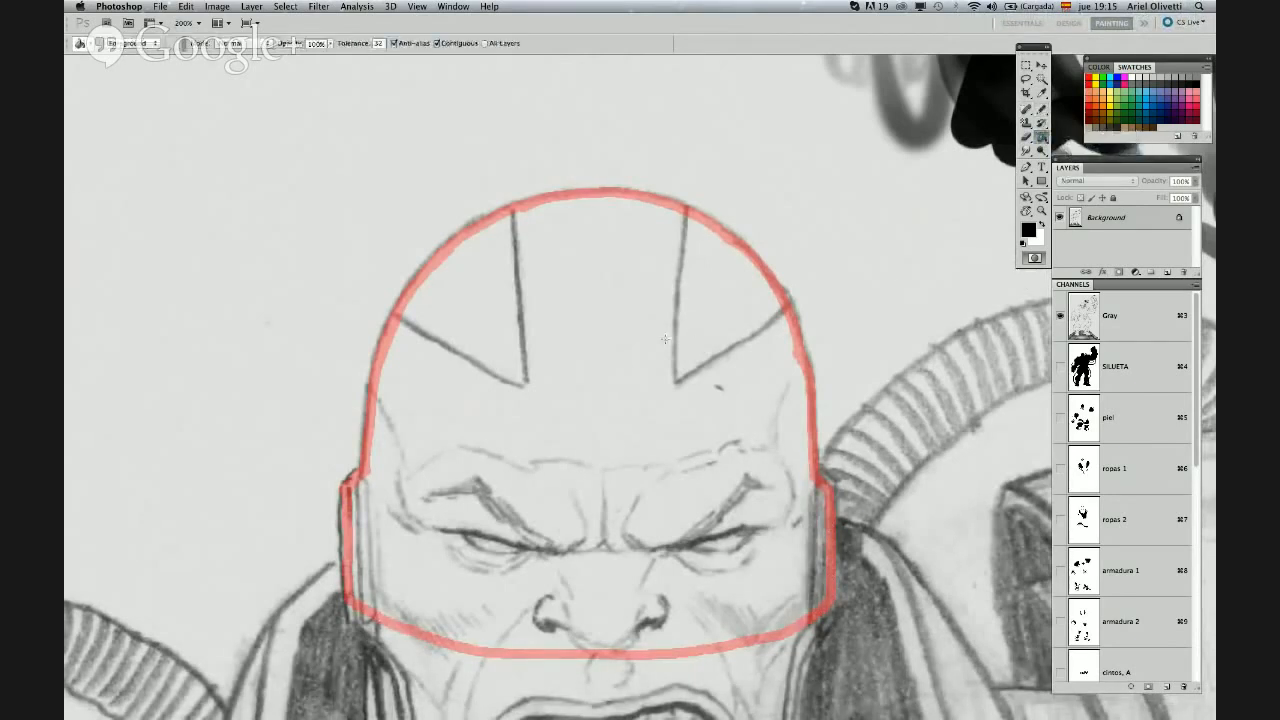
click(665, 339)
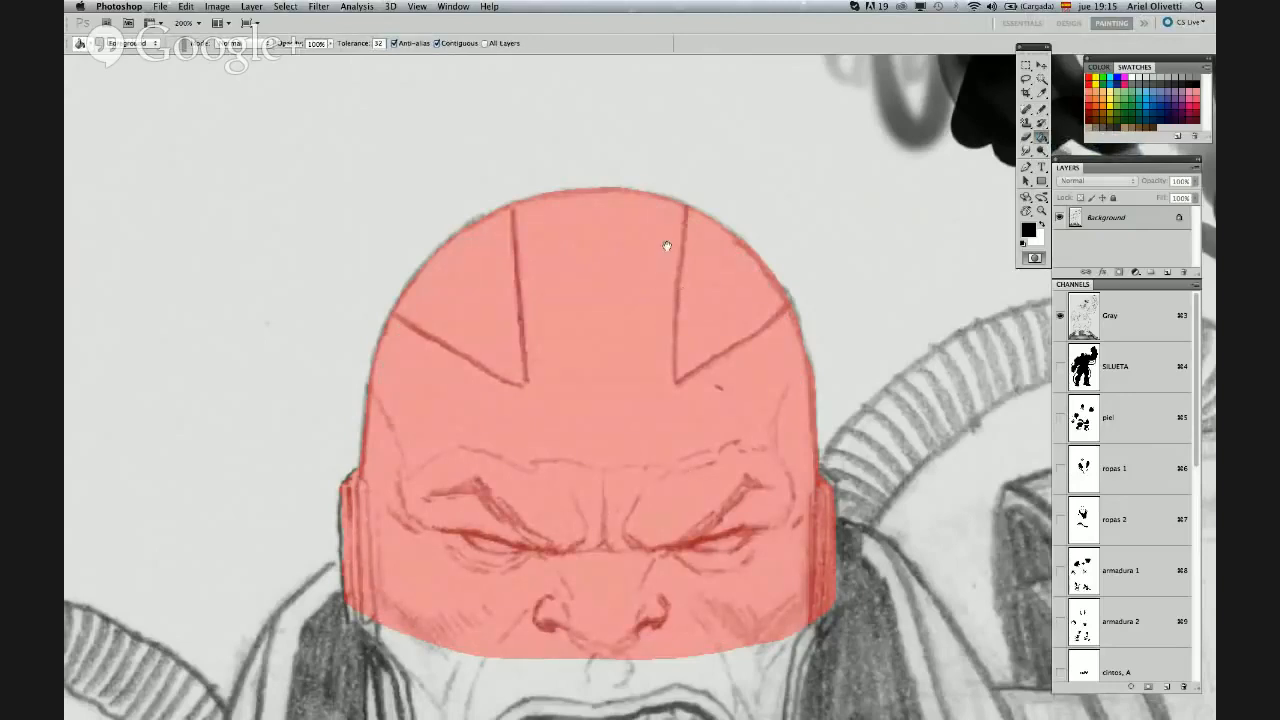
Adjust the Brush tool's size and paint a small closed four-sided outline in the mask beside the top of the head
scroll(673, 223, up, 4)
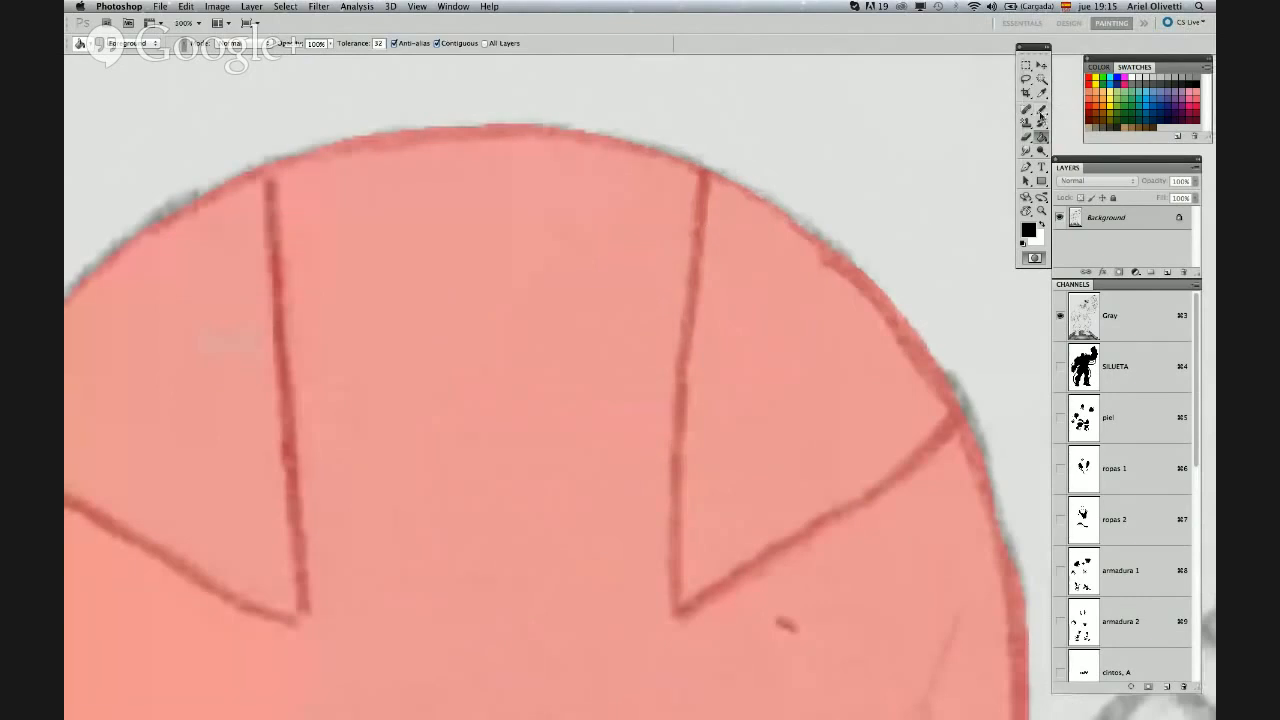
click(1042, 111)
click(1042, 111)
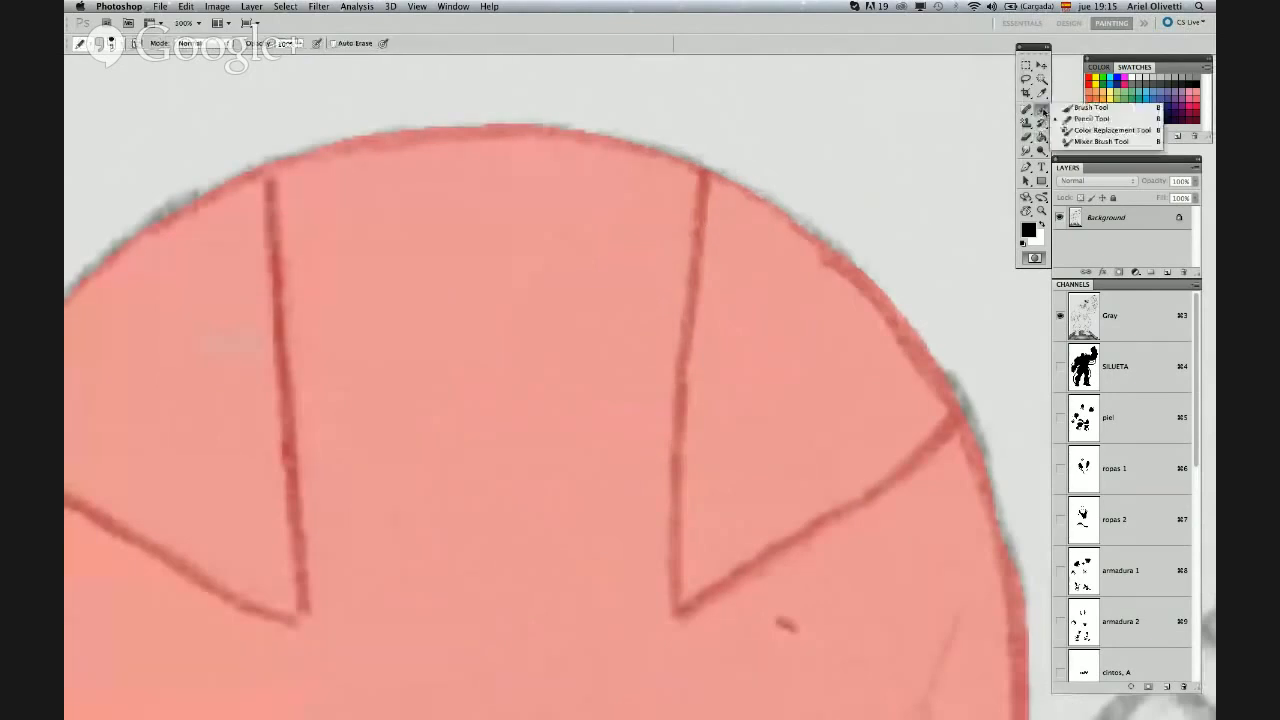
click(1095, 106)
right_click(899, 154)
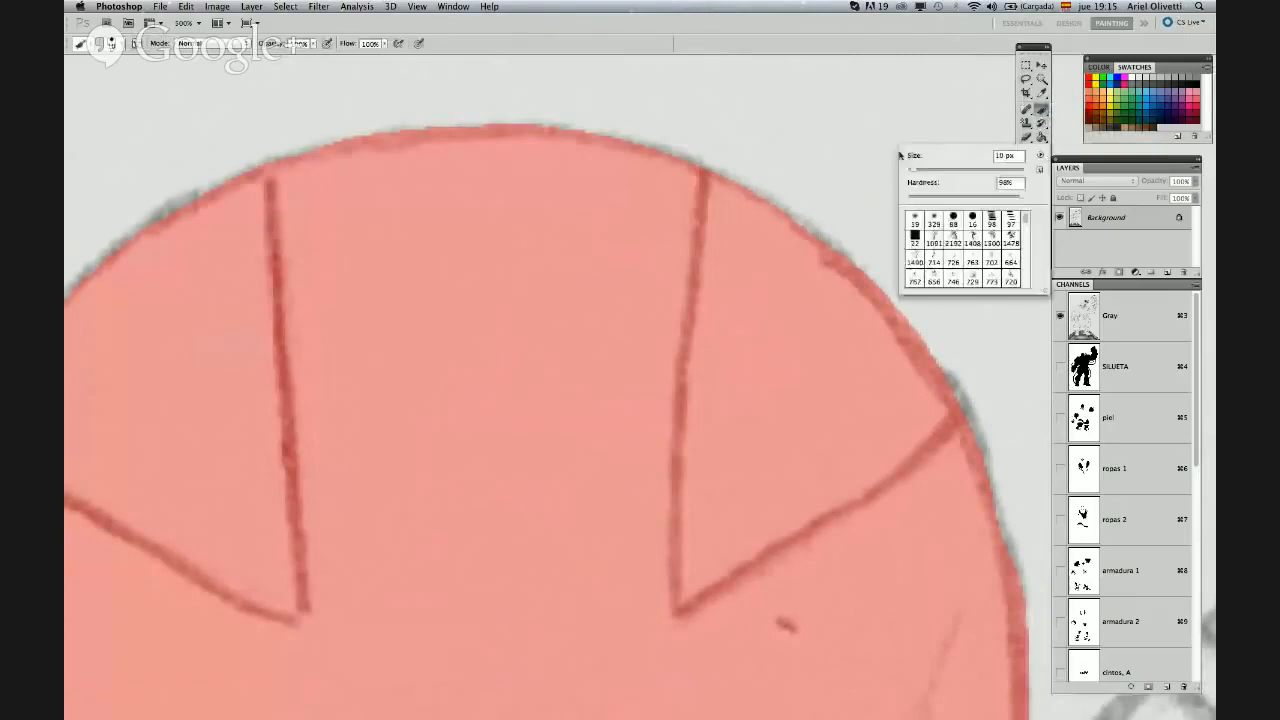
click(914, 174)
click(871, 121)
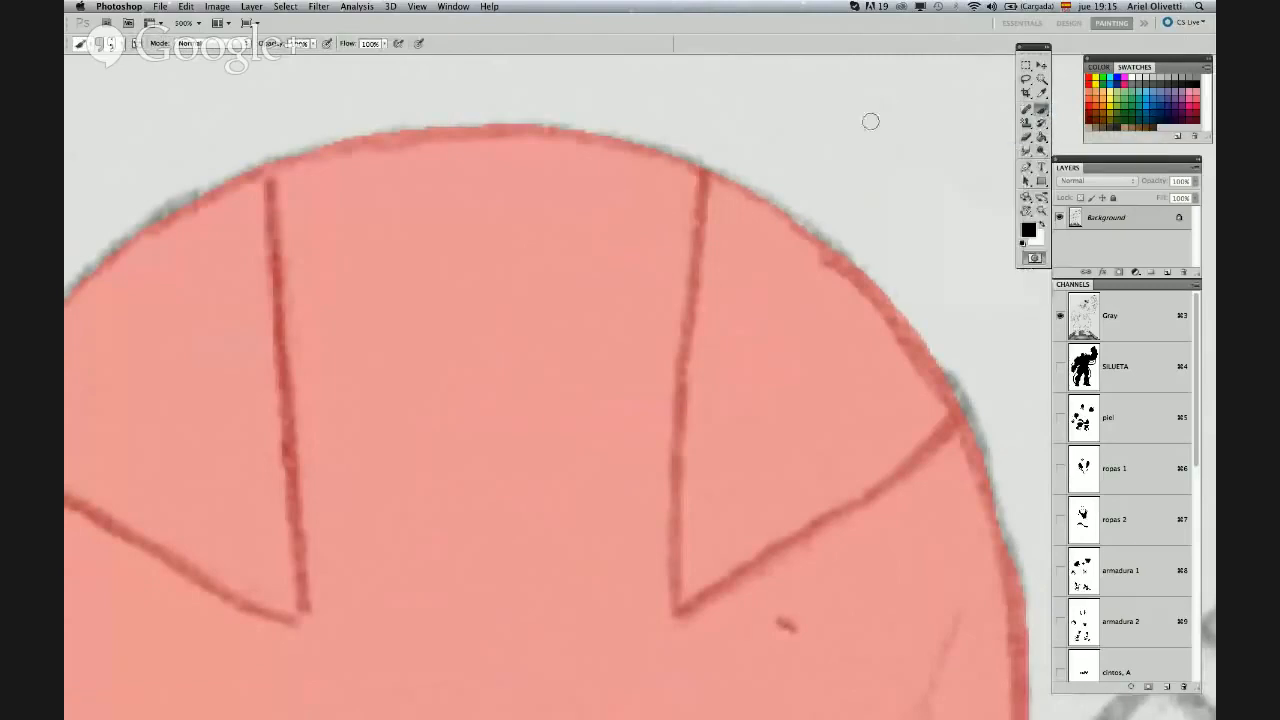
mouse_move(886, 98)
mouse_down()
mouse_move(866, 149)
mouse_move(887, 192)
mouse_move(966, 214)
mouse_move(981, 129)
mouse_move(889, 106)
mouse_up()
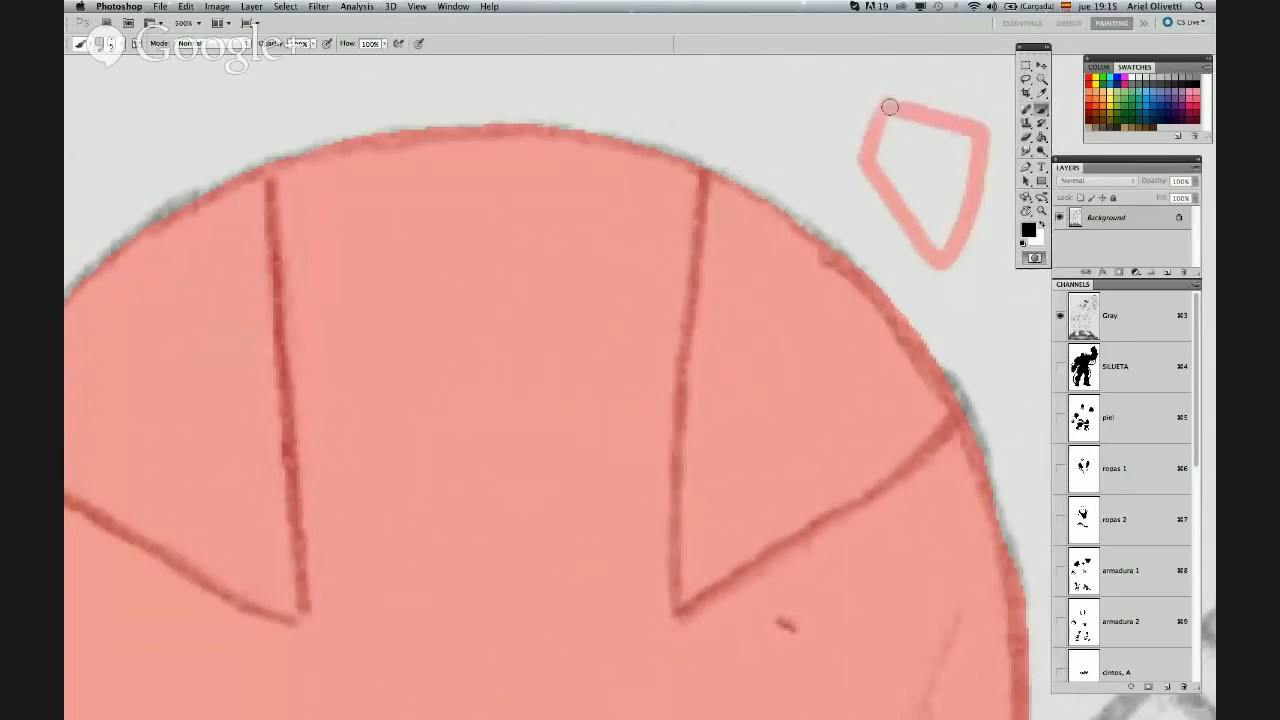
Fill the small brushed outline with the Paint Bucket and examine the seam between outline and fill up close
click(1041, 136)
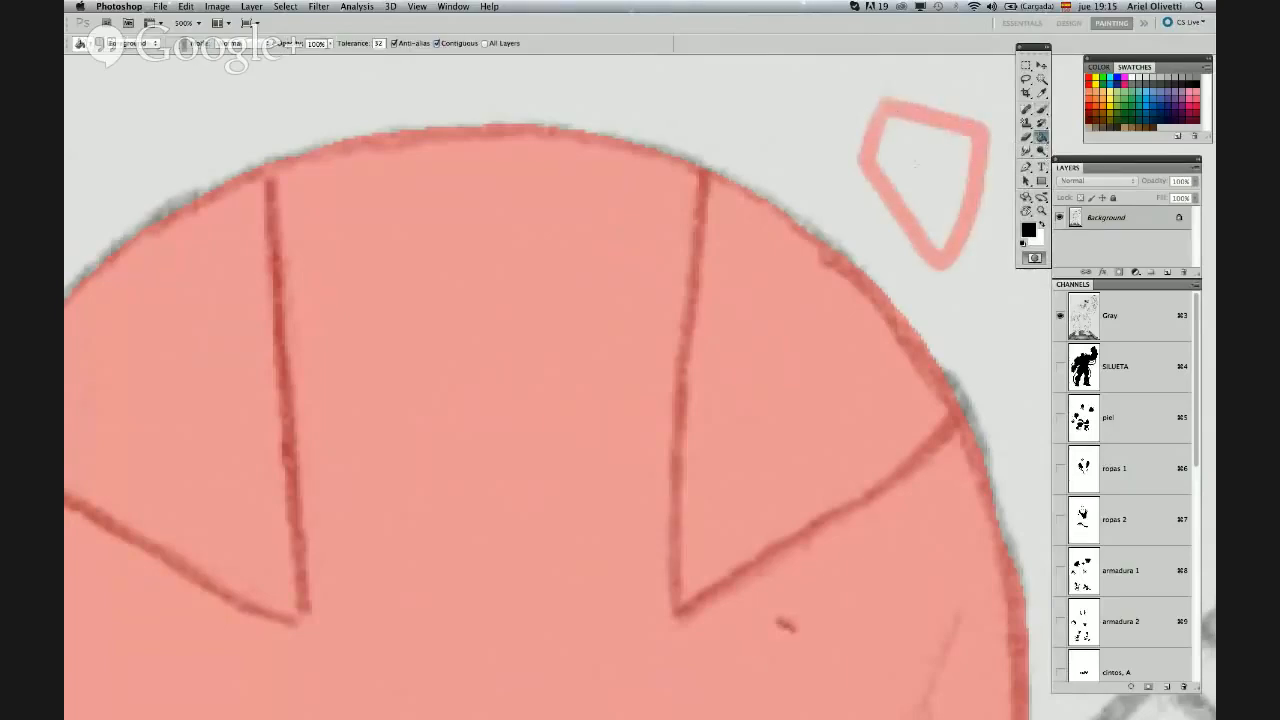
click(920, 175)
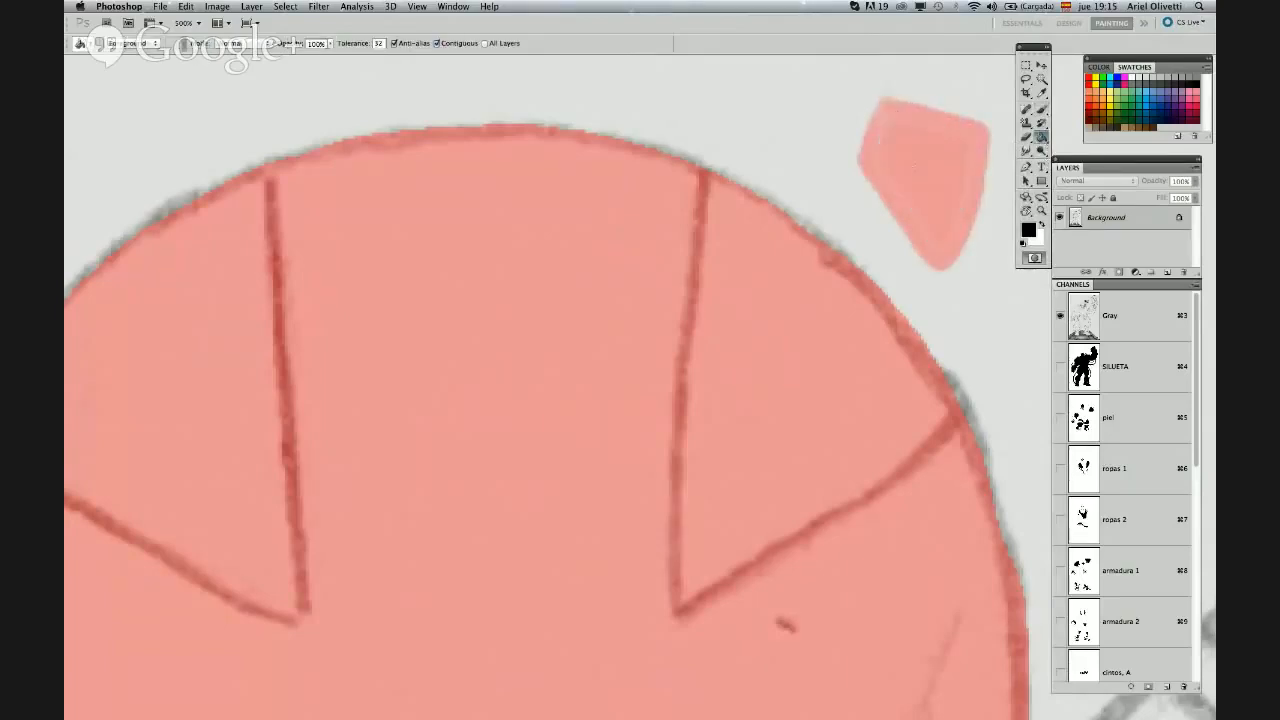
super+click(926, 149)
super+click(926, 149)
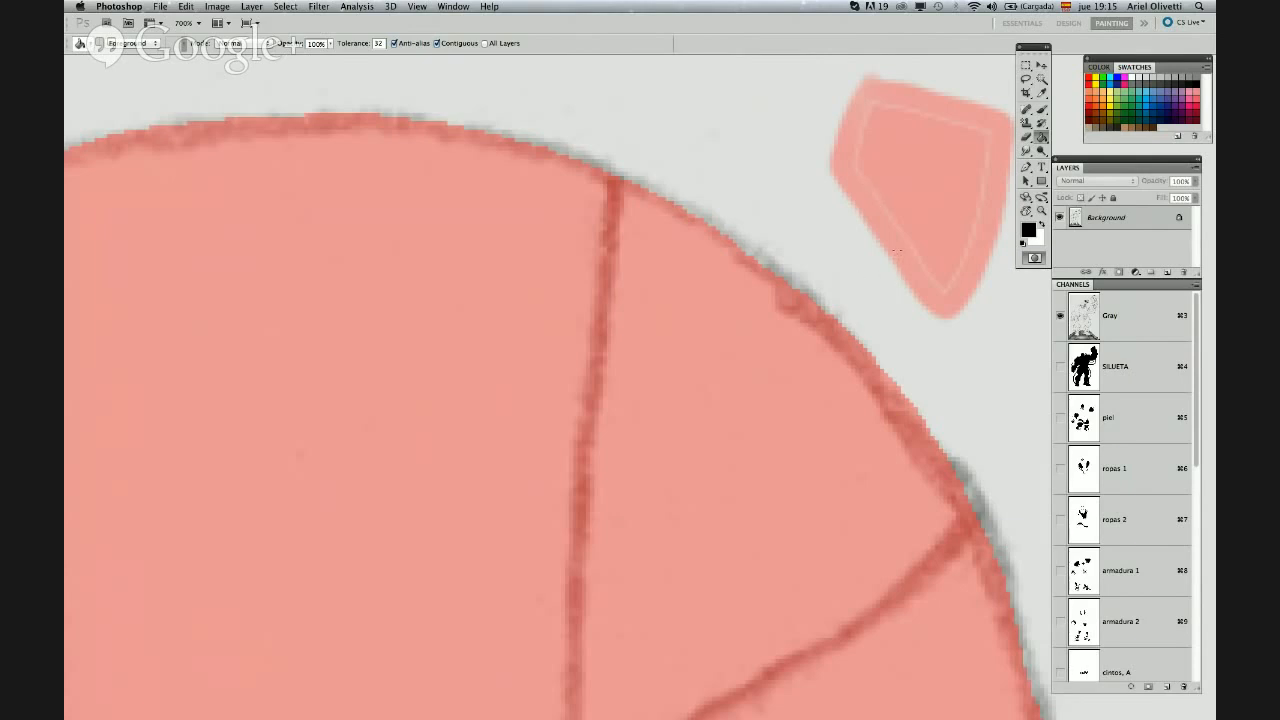
key(super+space)
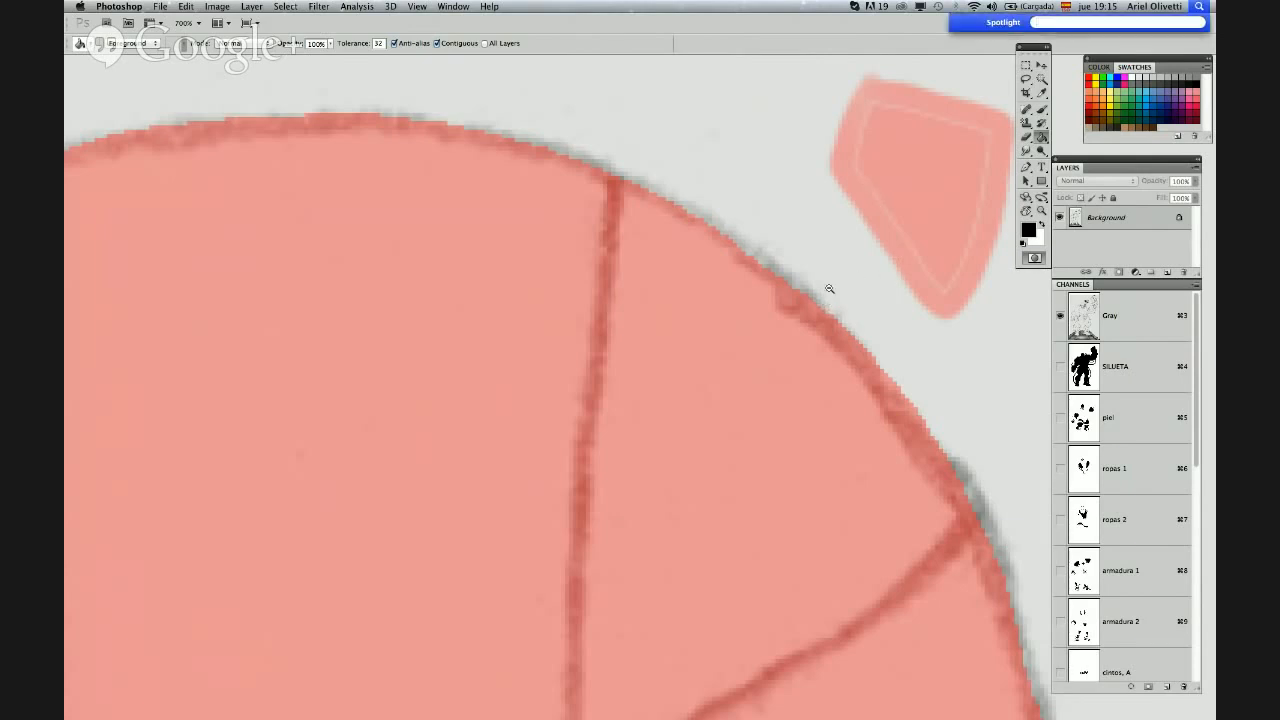
alt+super+click(831, 297)
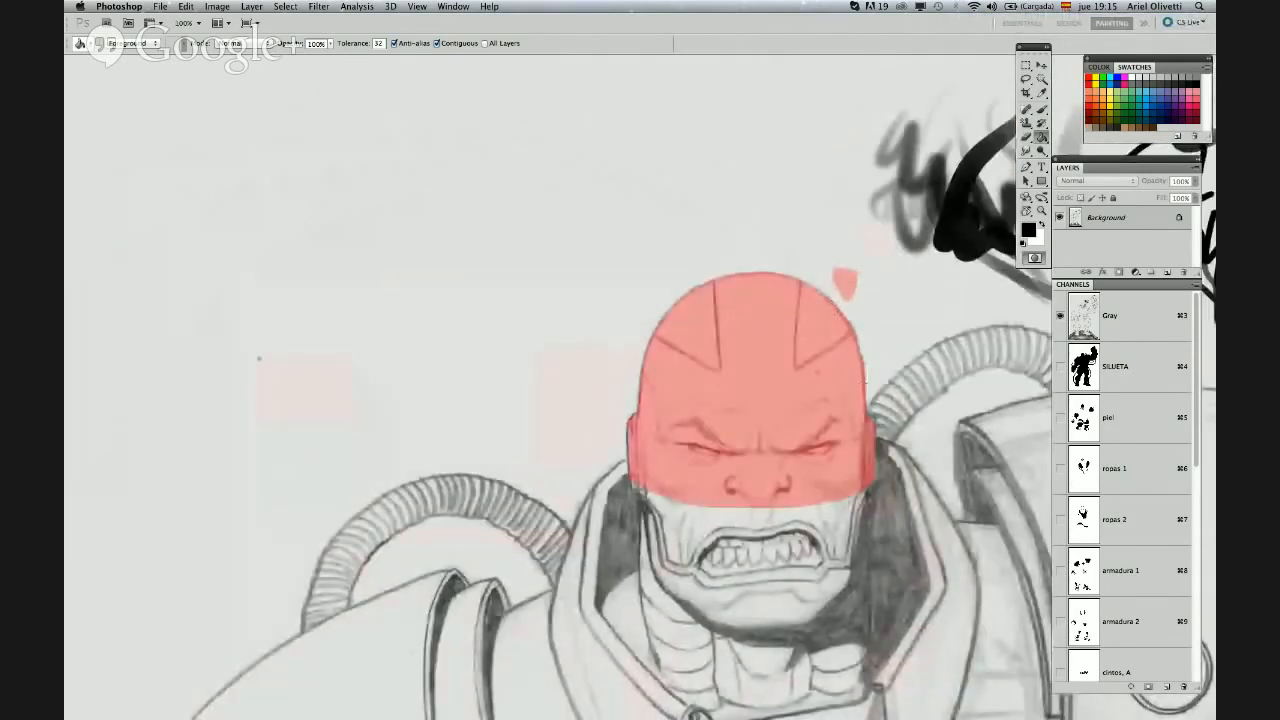
Erase the small shape beside the head from the mask using the Pencil in white at a larger size
drag(906, 298, 849, 240)
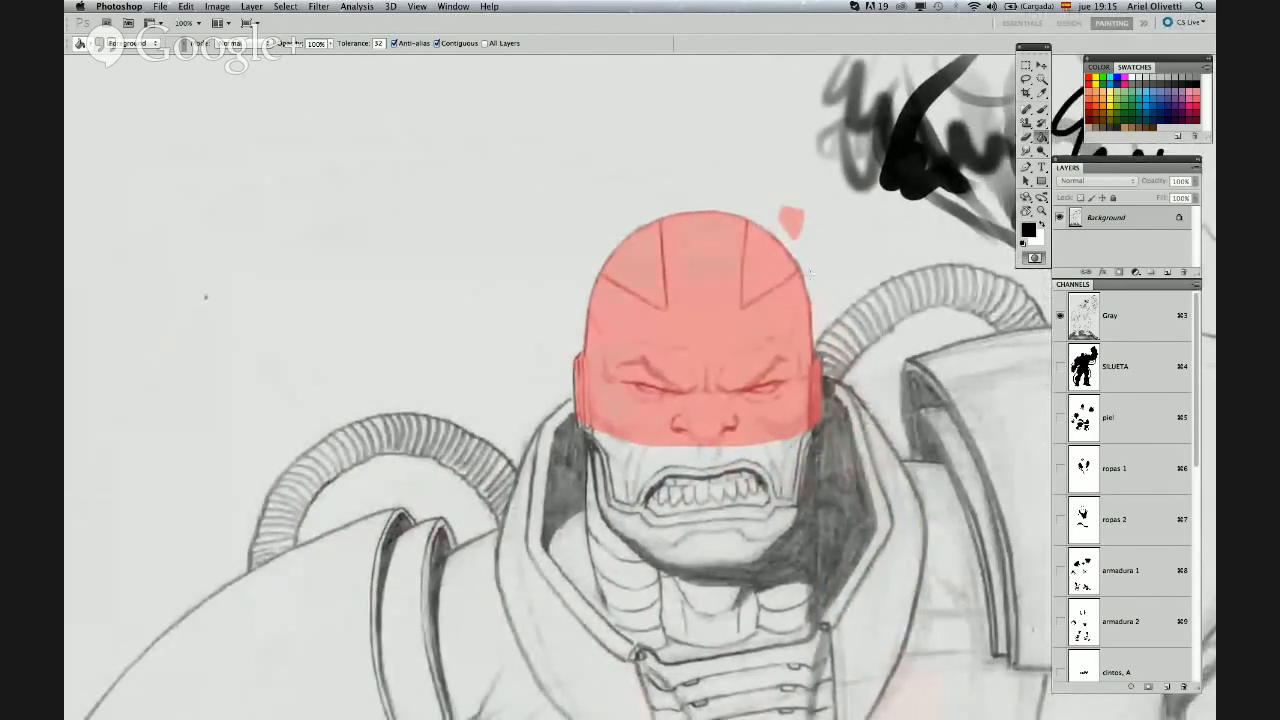
key(x)
click(1042, 109)
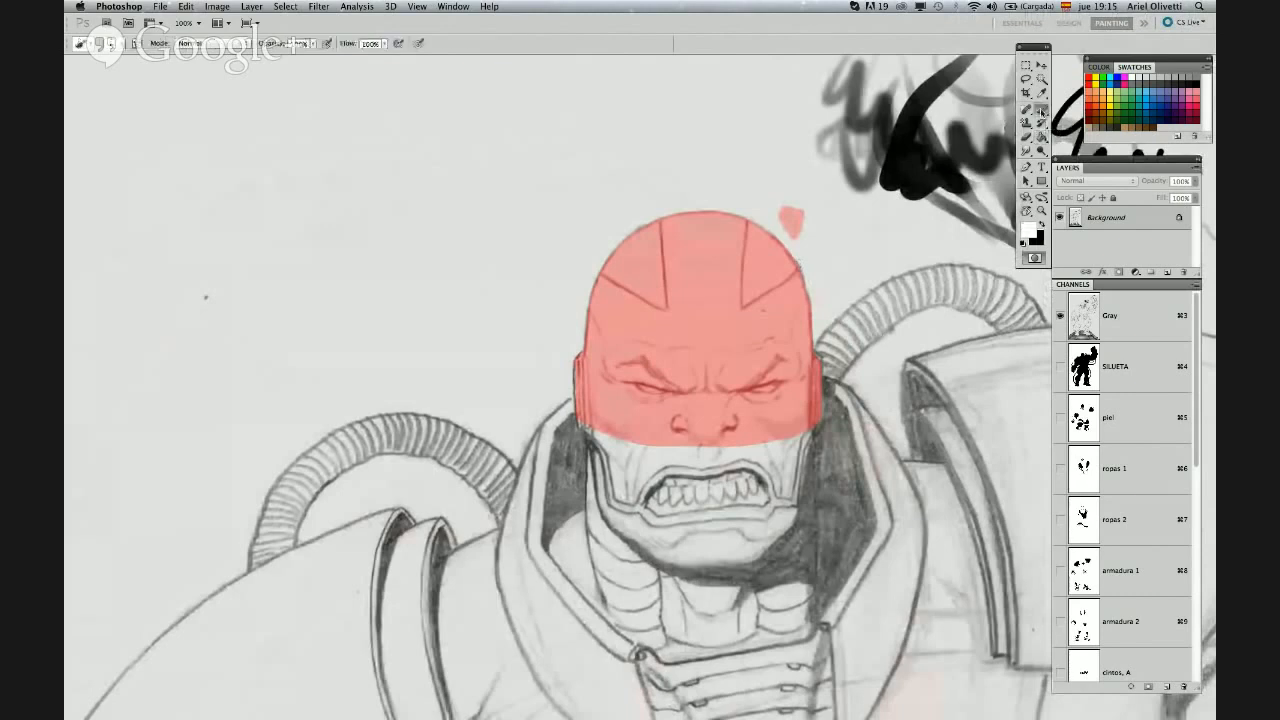
click(1072, 120)
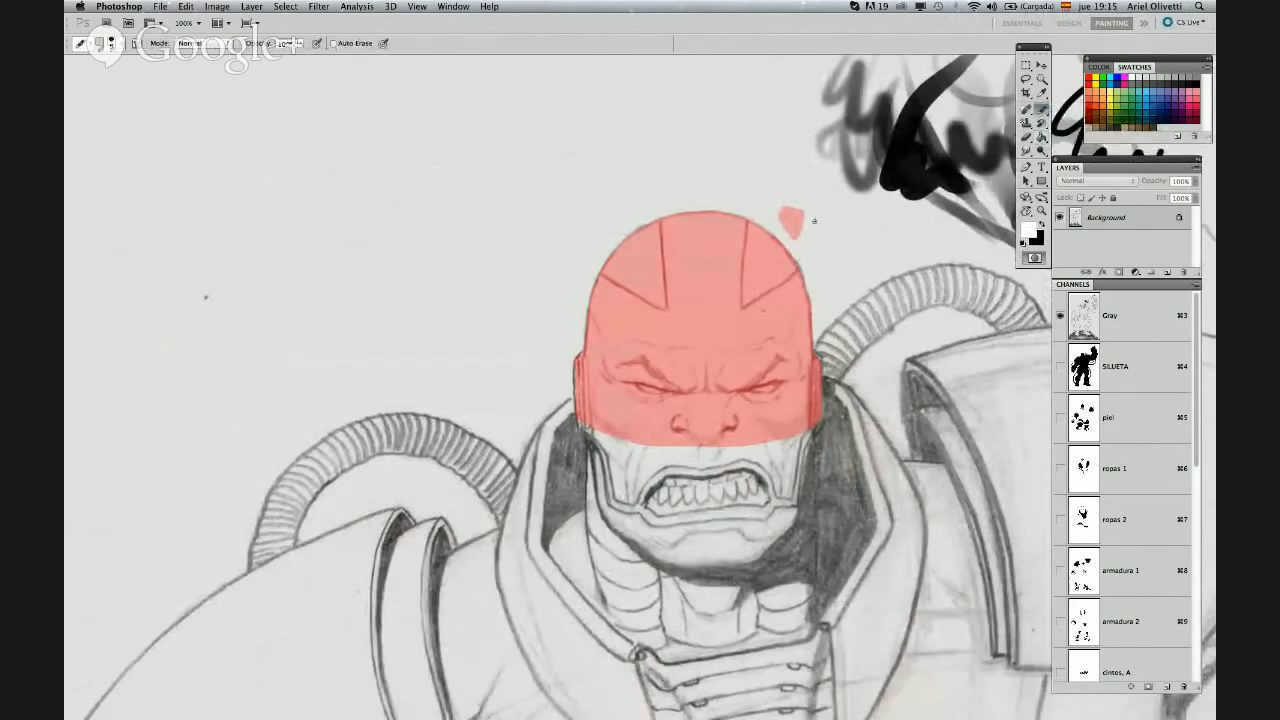
right_click(814, 220)
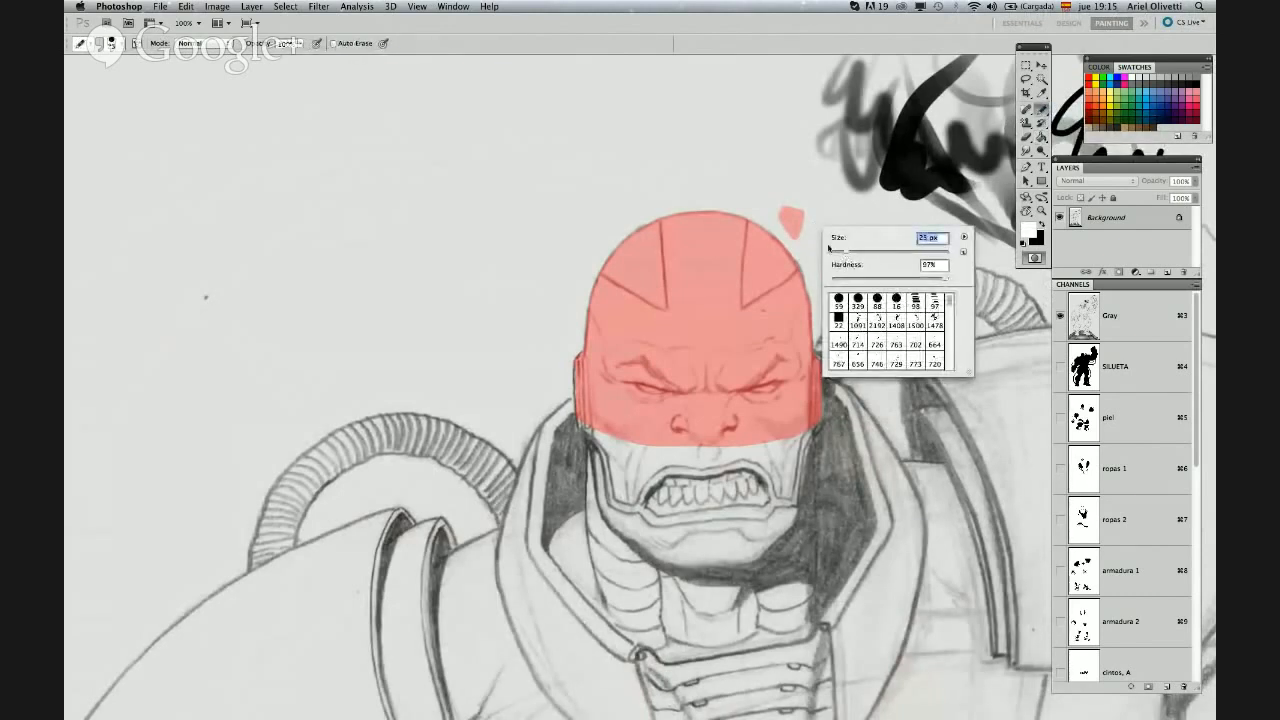
mouse_move(791, 222)
mouse_down()
mouse_move(798, 239)
mouse_move(797, 203)
mouse_up()
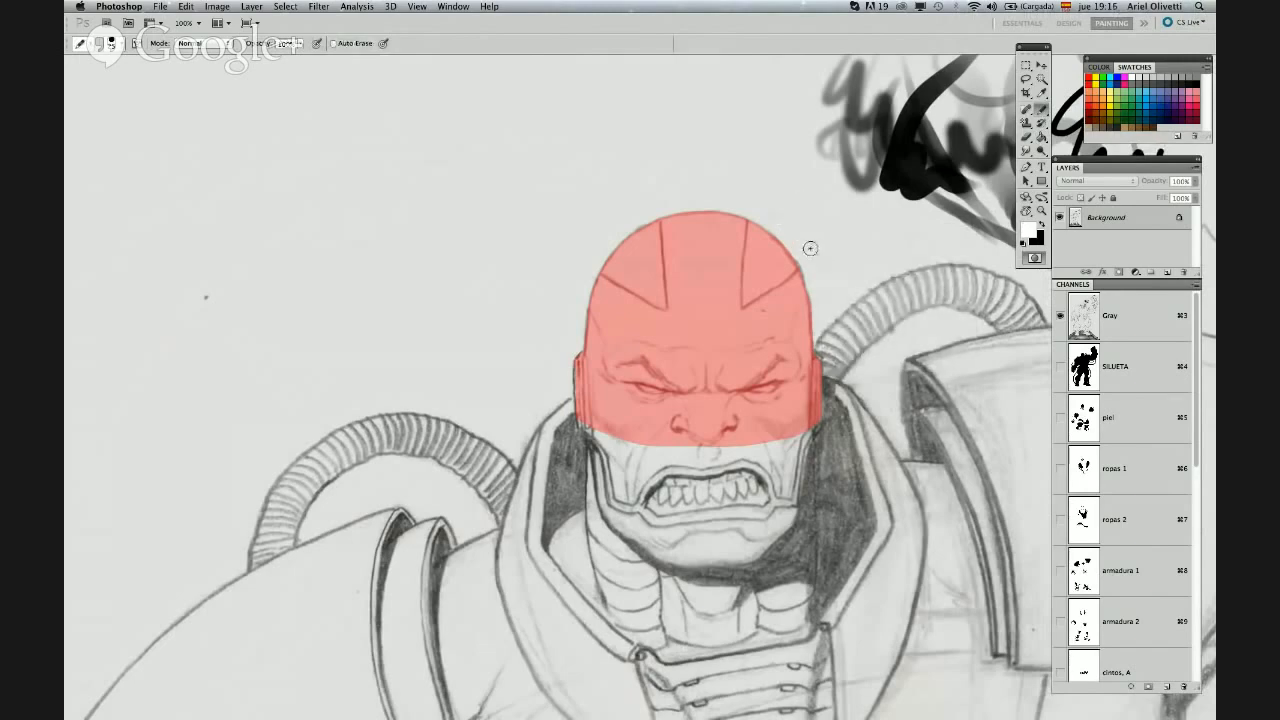
Set the Pencil back to black, adjust its size, and trace the collar's outer edge from the ear guard down to the hose
drag(745, 452, 758, 356)
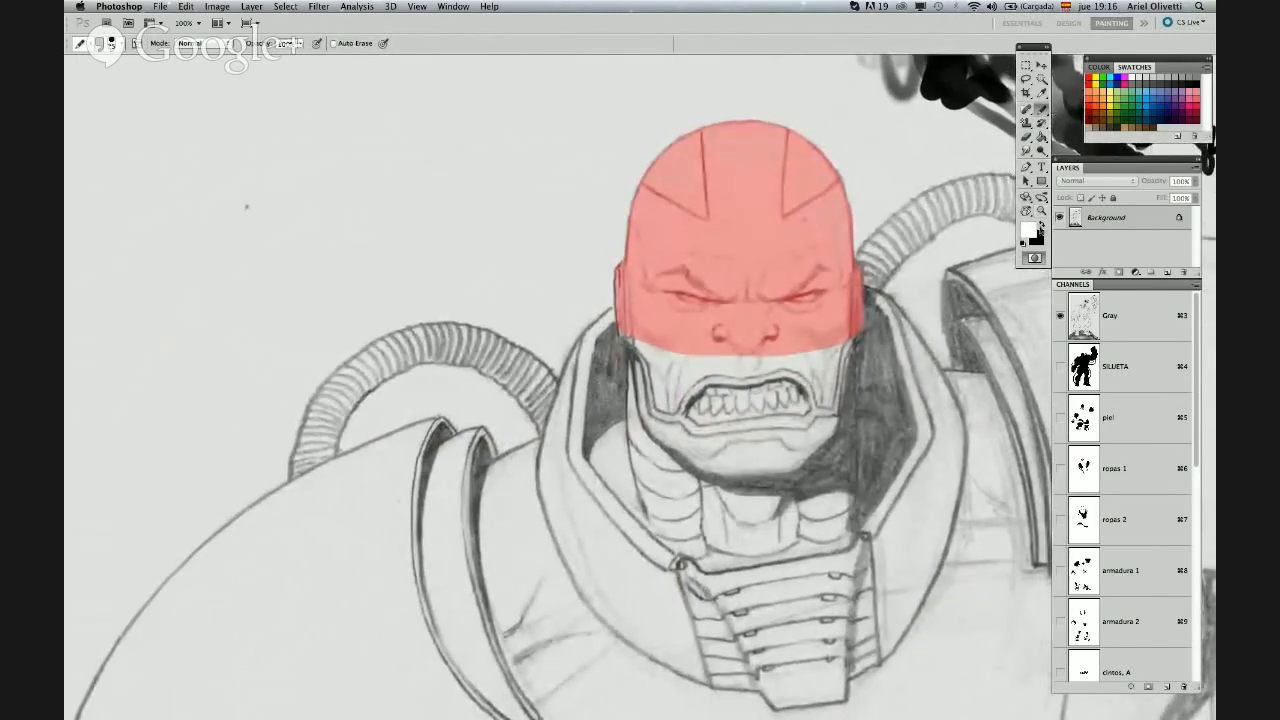
click(1041, 224)
click(651, 334)
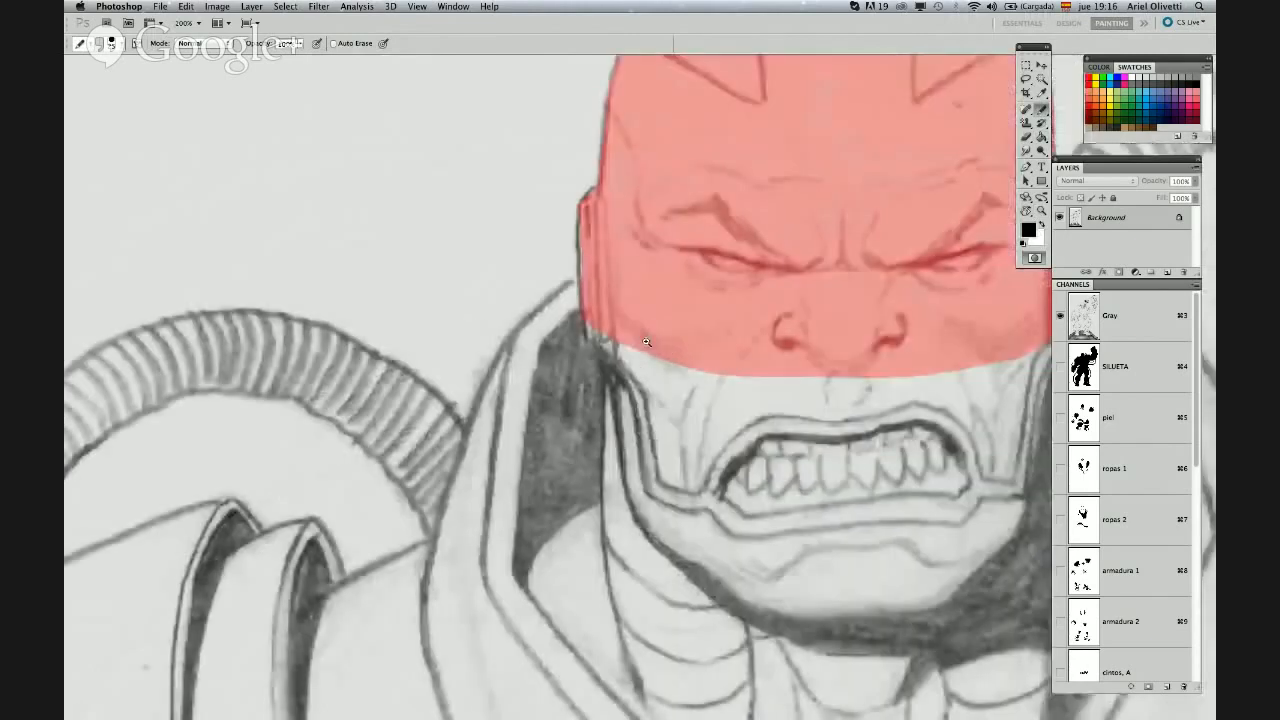
right_click(500, 460)
mouse_move(517, 465)
mouse_down()
mouse_move(474, 446)
mouse_move(468, 459)
mouse_move(481, 416)
mouse_move(520, 332)
mouse_move(513, 349)
mouse_move(586, 258)
mouse_up()
key(Return)
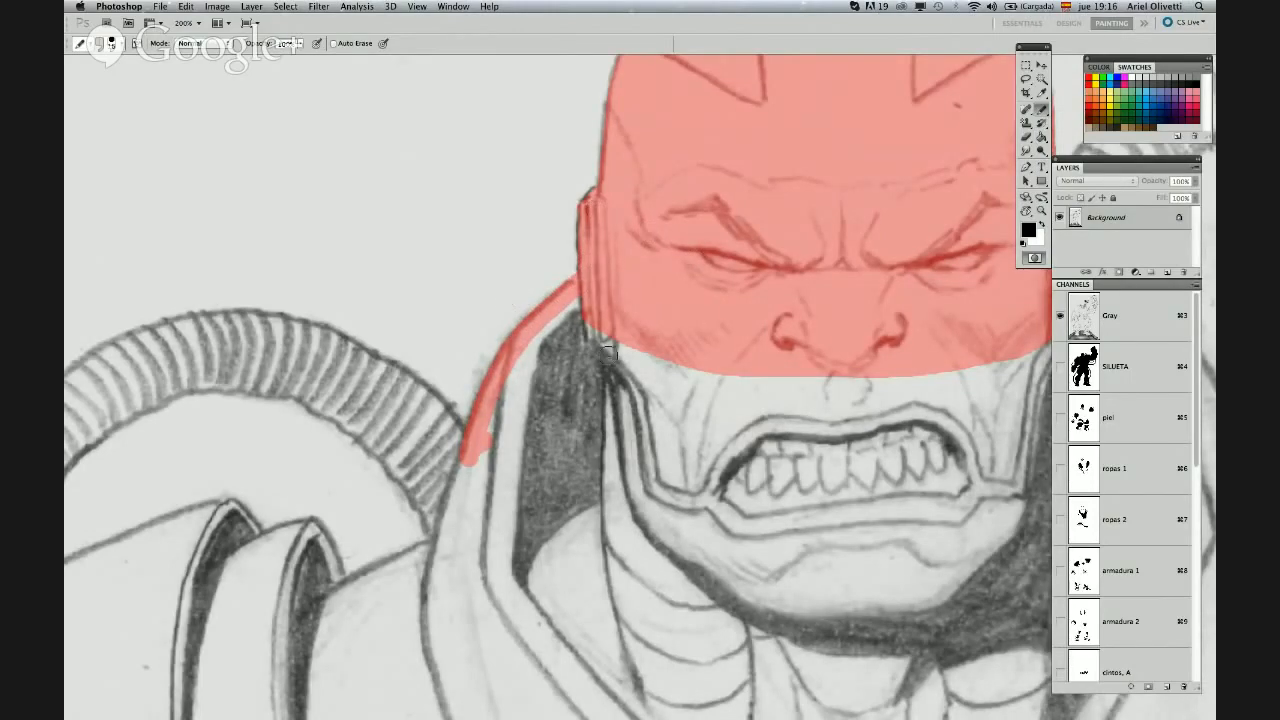
Outline the ribbed hose beside the collar in pencil with a dividing line near its end, and fill the main section with the Paint Bucket
drag(615, 384, 745, 297)
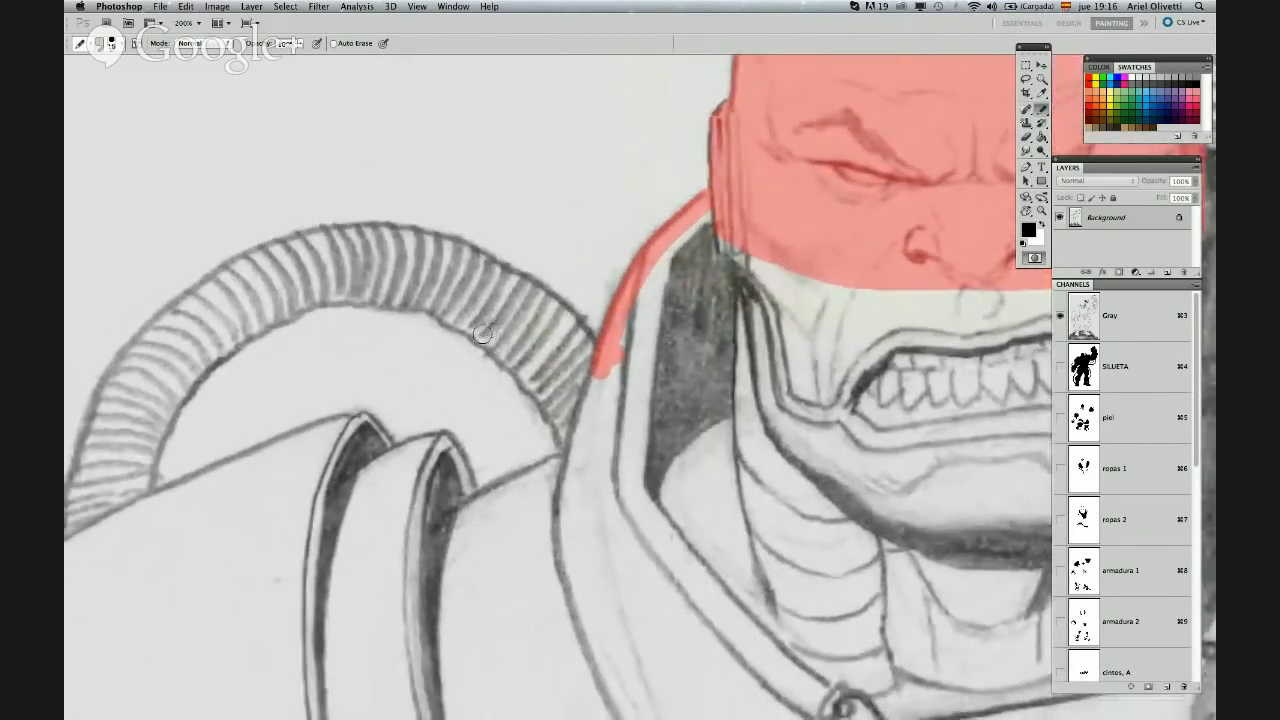
mouse_move(482, 335)
mouse_down()
mouse_move(570, 449)
mouse_move(555, 377)
mouse_move(497, 331)
mouse_move(506, 293)
mouse_move(555, 309)
mouse_move(594, 360)
mouse_move(740, 337)
mouse_move(806, 354)
mouse_move(725, 308)
mouse_move(778, 389)
mouse_move(816, 389)
mouse_move(796, 365)
mouse_move(715, 355)
mouse_move(612, 385)
mouse_move(622, 396)
mouse_move(665, 365)
mouse_move(572, 417)
mouse_move(532, 478)
mouse_move(513, 563)
mouse_move(430, 605)
mouse_move(458, 486)
mouse_move(490, 423)
mouse_move(616, 315)
mouse_move(742, 284)
mouse_move(858, 336)
mouse_up()
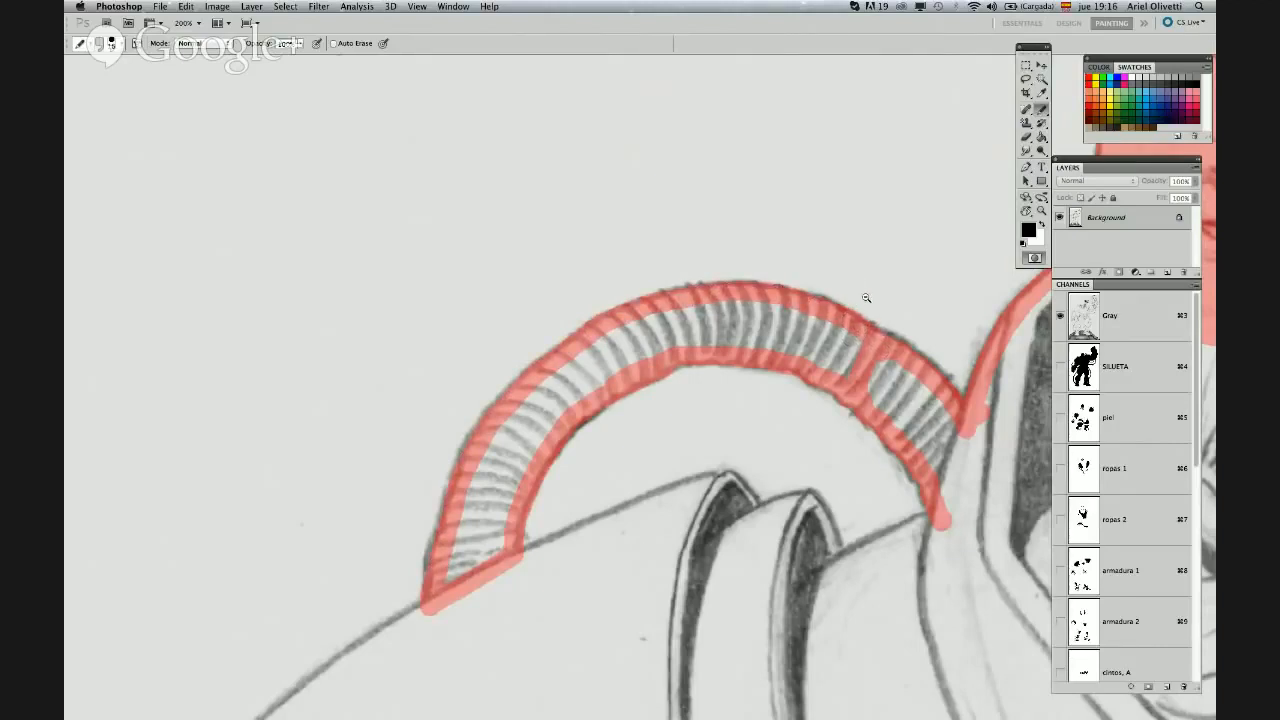
alt+click(866, 298)
drag(1000, 337, 806, 369)
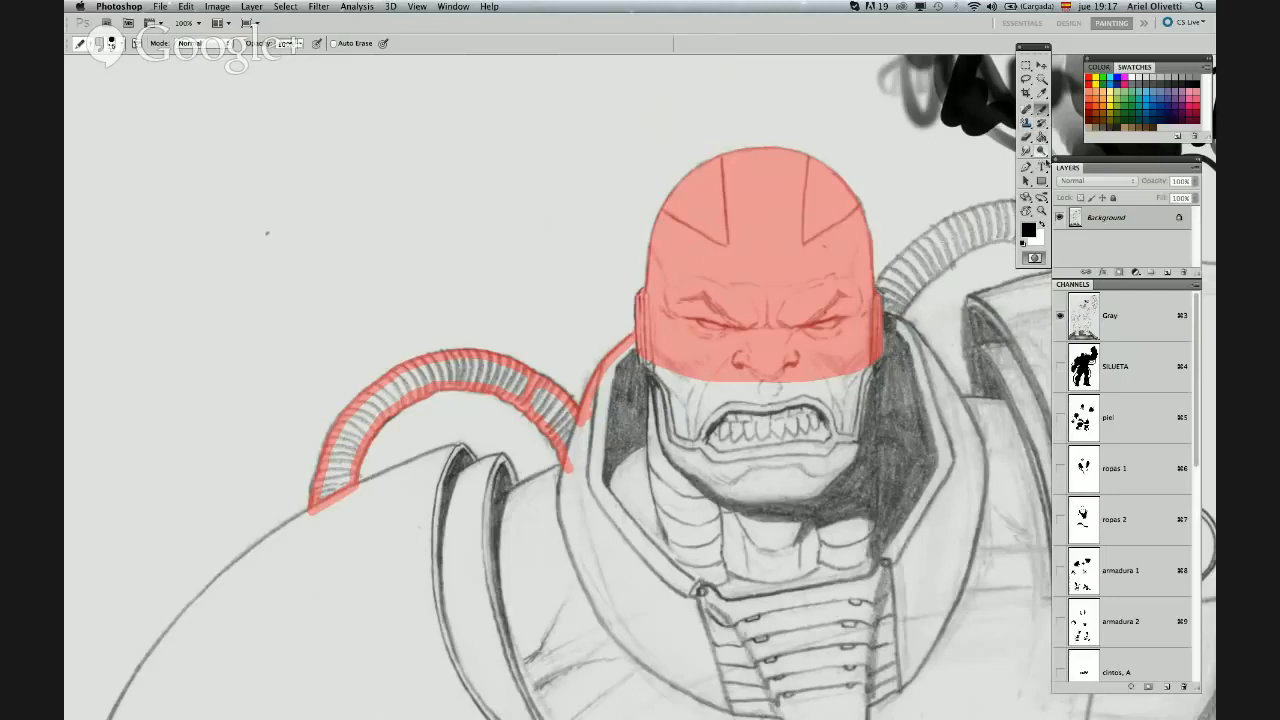
click(1041, 137)
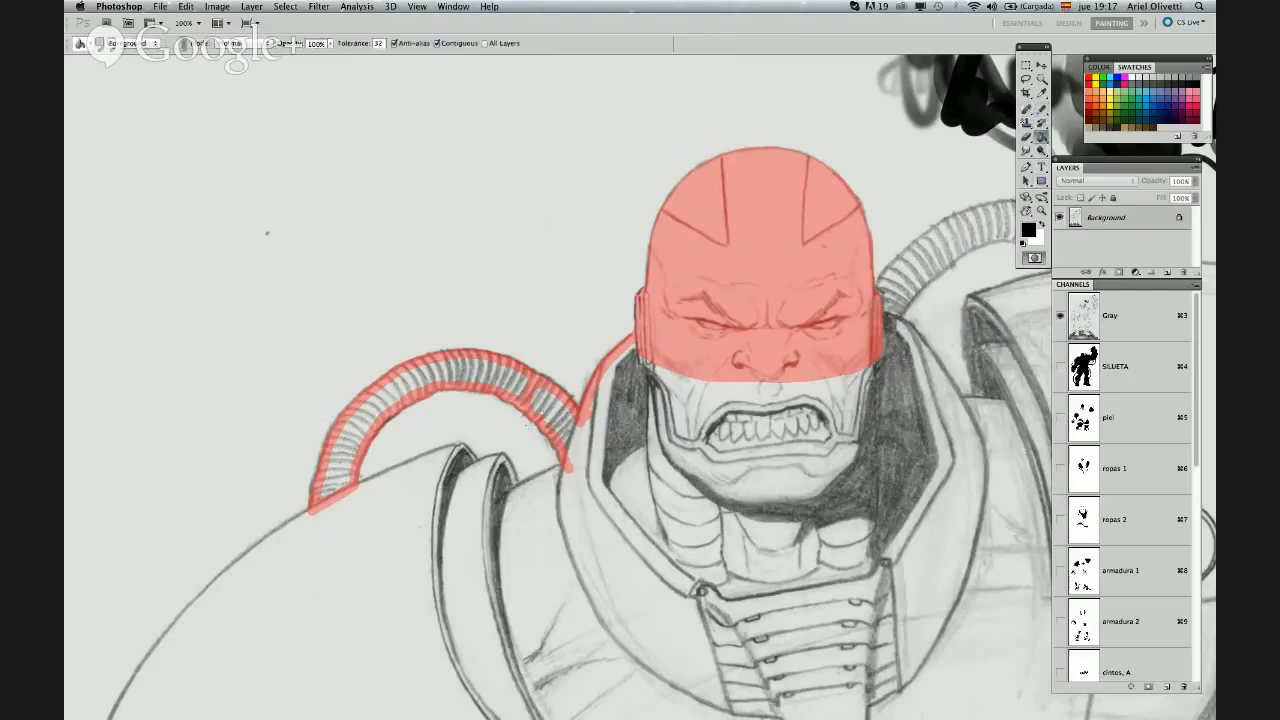
click(510, 379)
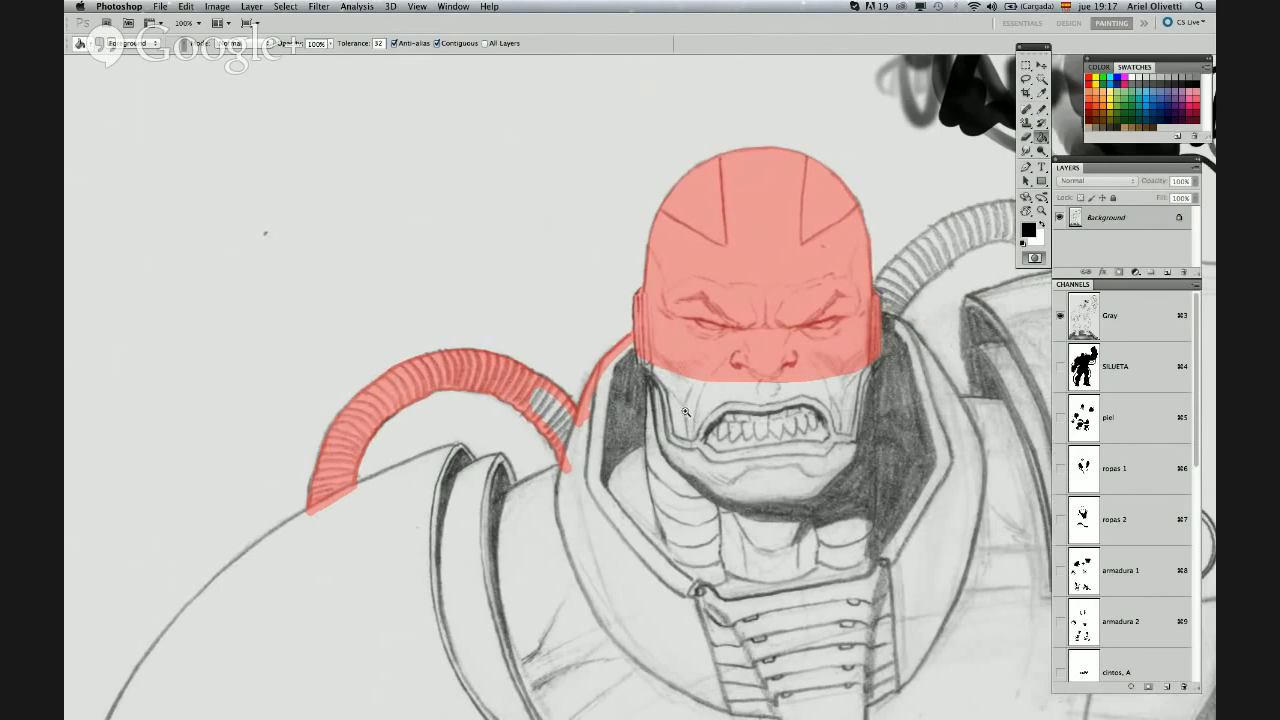
click(684, 411)
key(alt+super+space)
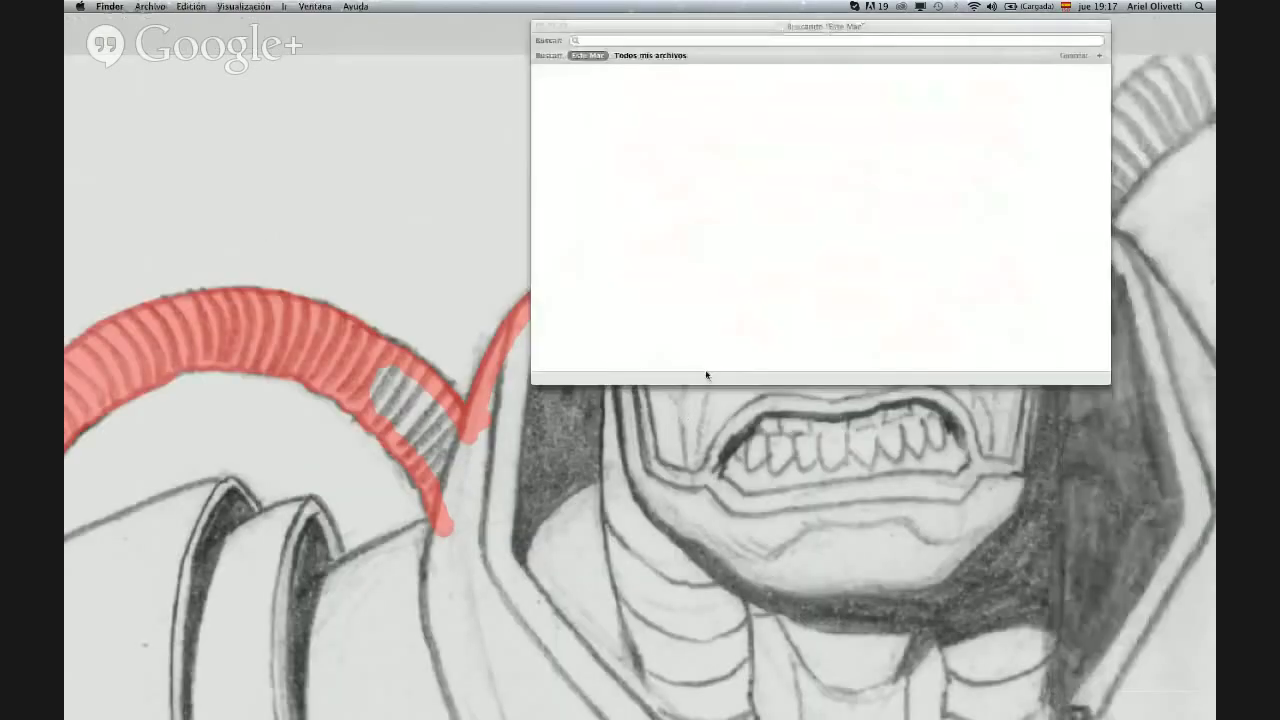
click(692, 411)
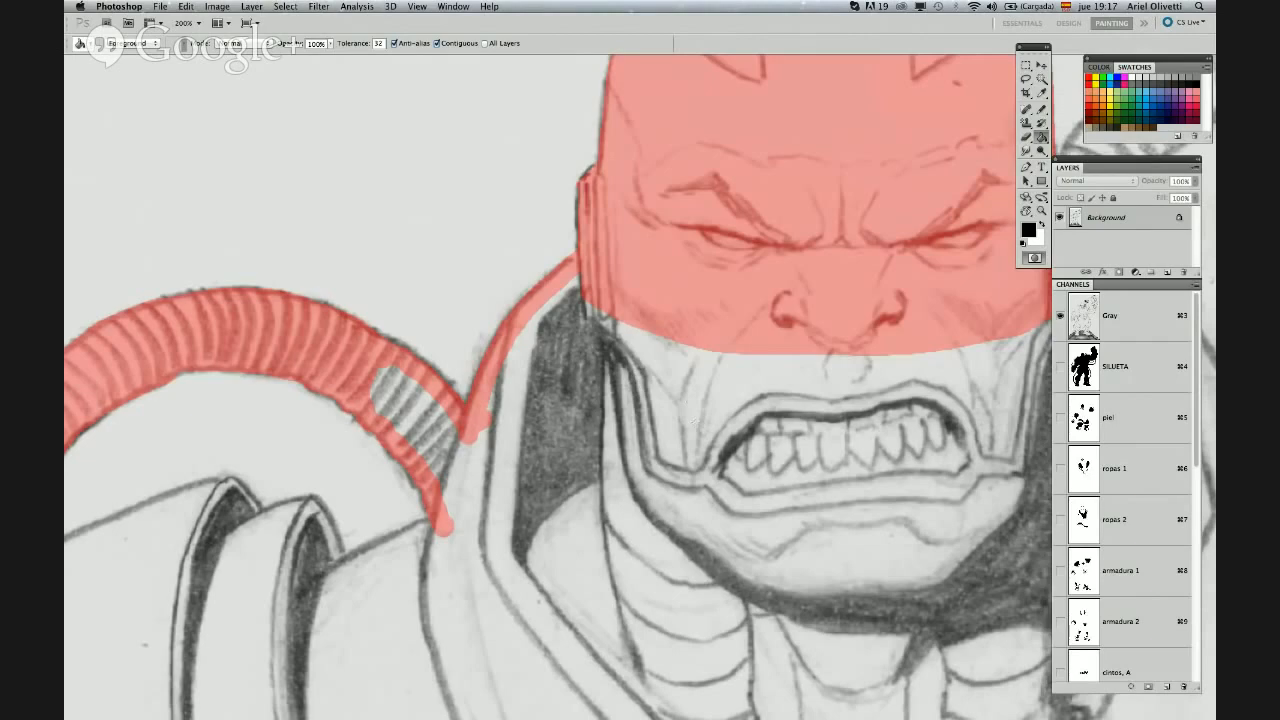
alt+click(648, 353)
alt+click(648, 353)
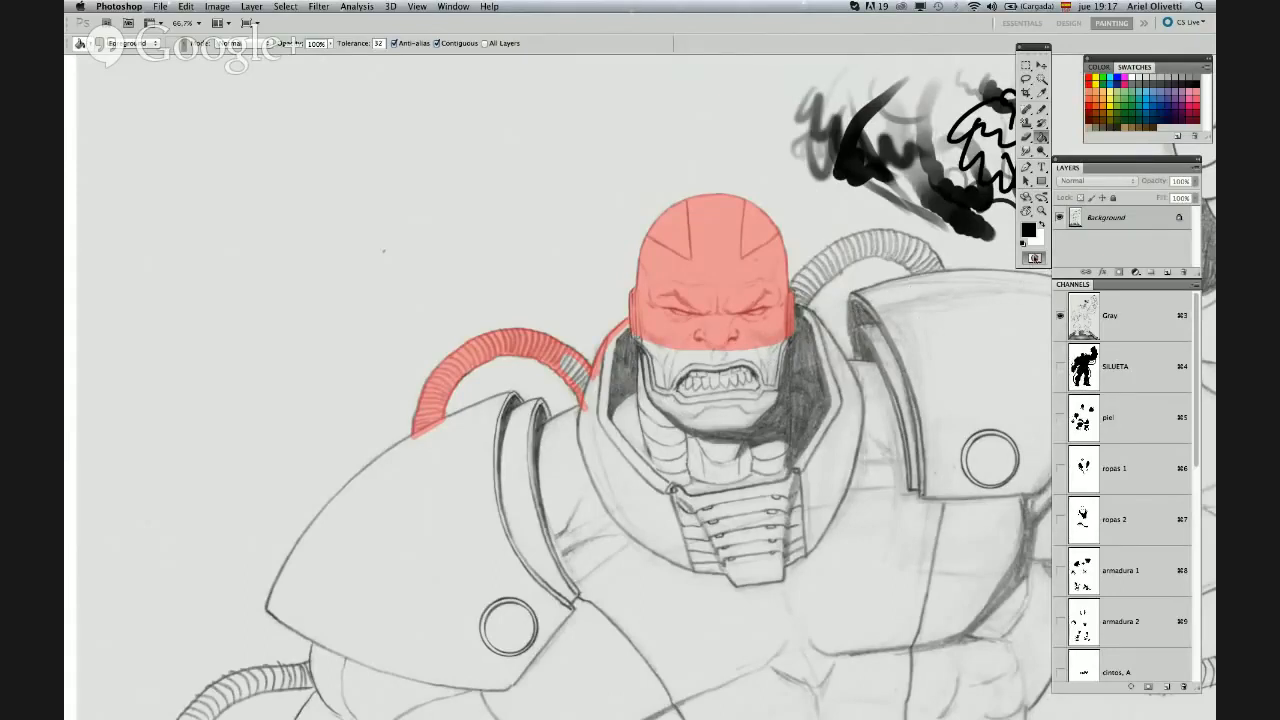
Exit Quick Mask mode to turn the painted head and hose mask into a selection, and save it as a new channel
click(1041, 110)
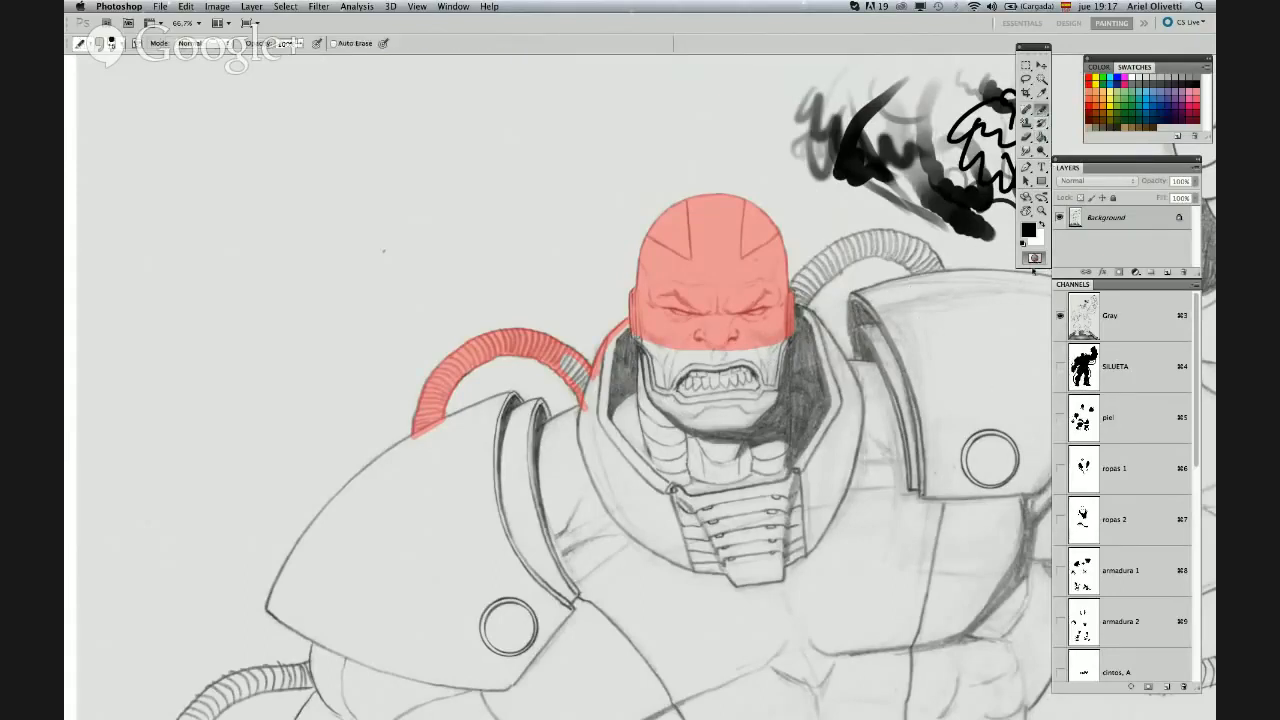
click(1035, 259)
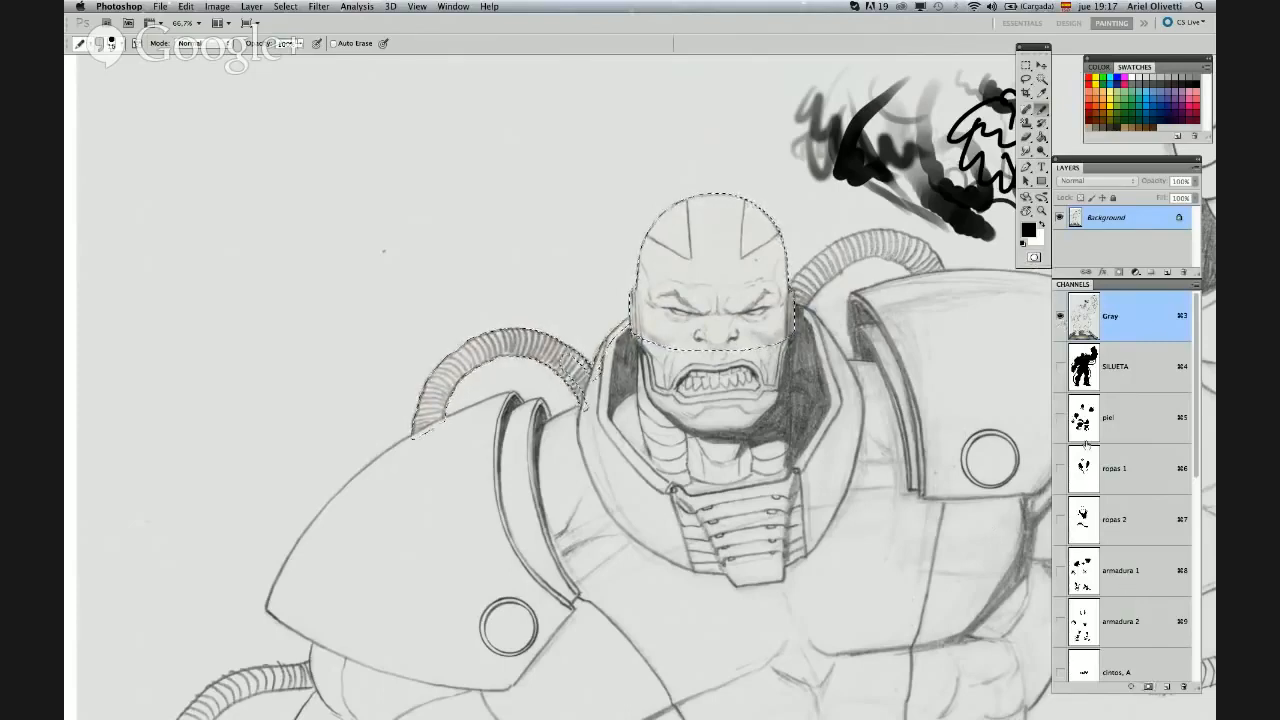
click(1148, 688)
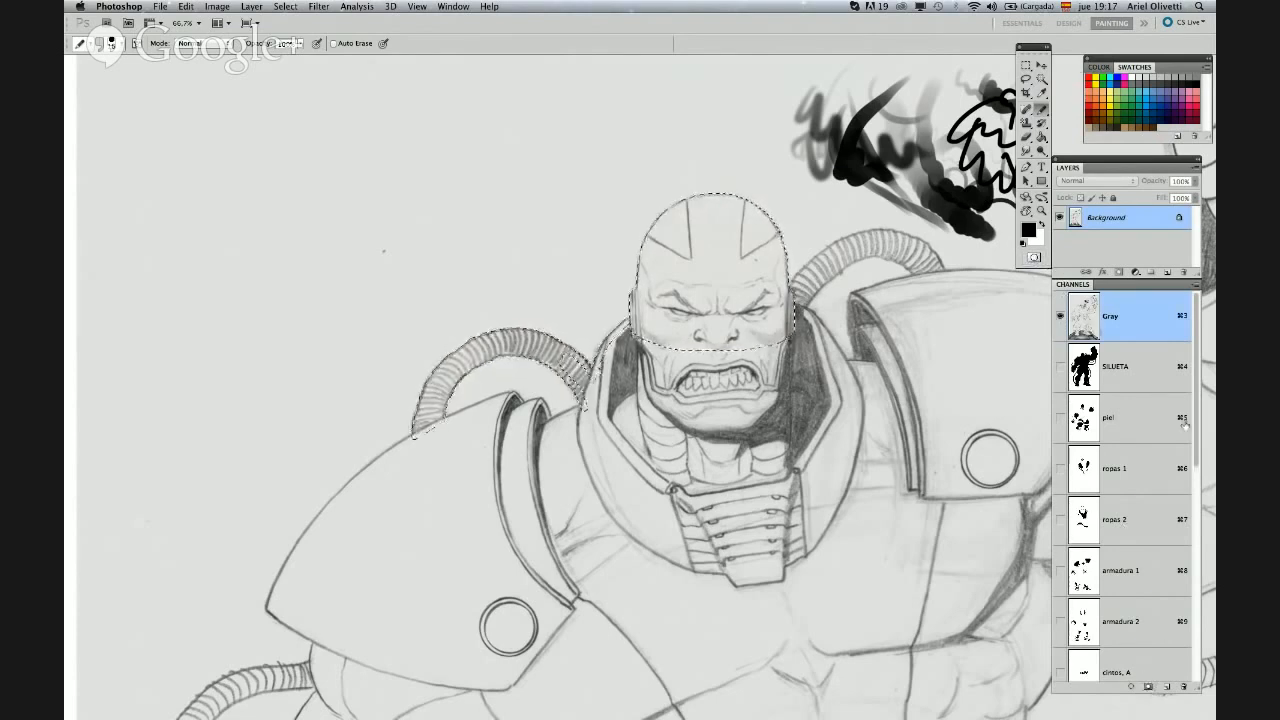
Review the saved channels down to Alpha 1, and clear the active head and hose selection
drag(1198, 460, 1204, 658)
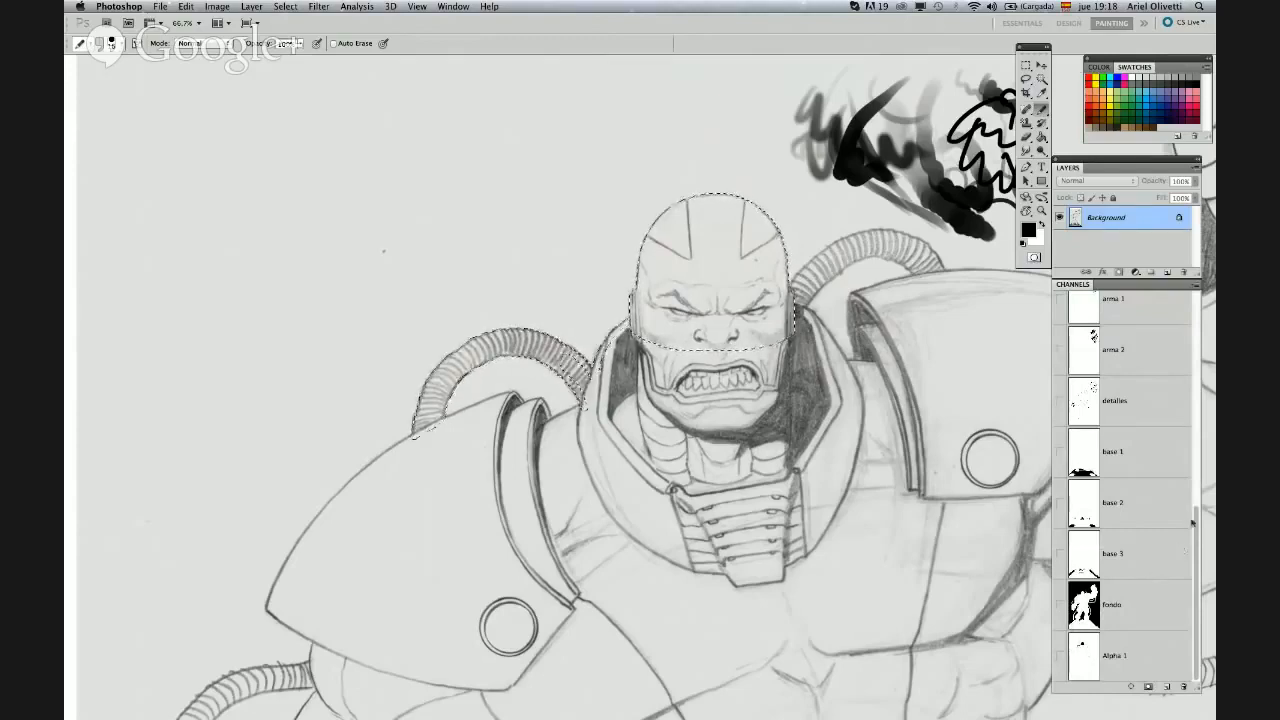
drag(1197, 590, 1193, 300)
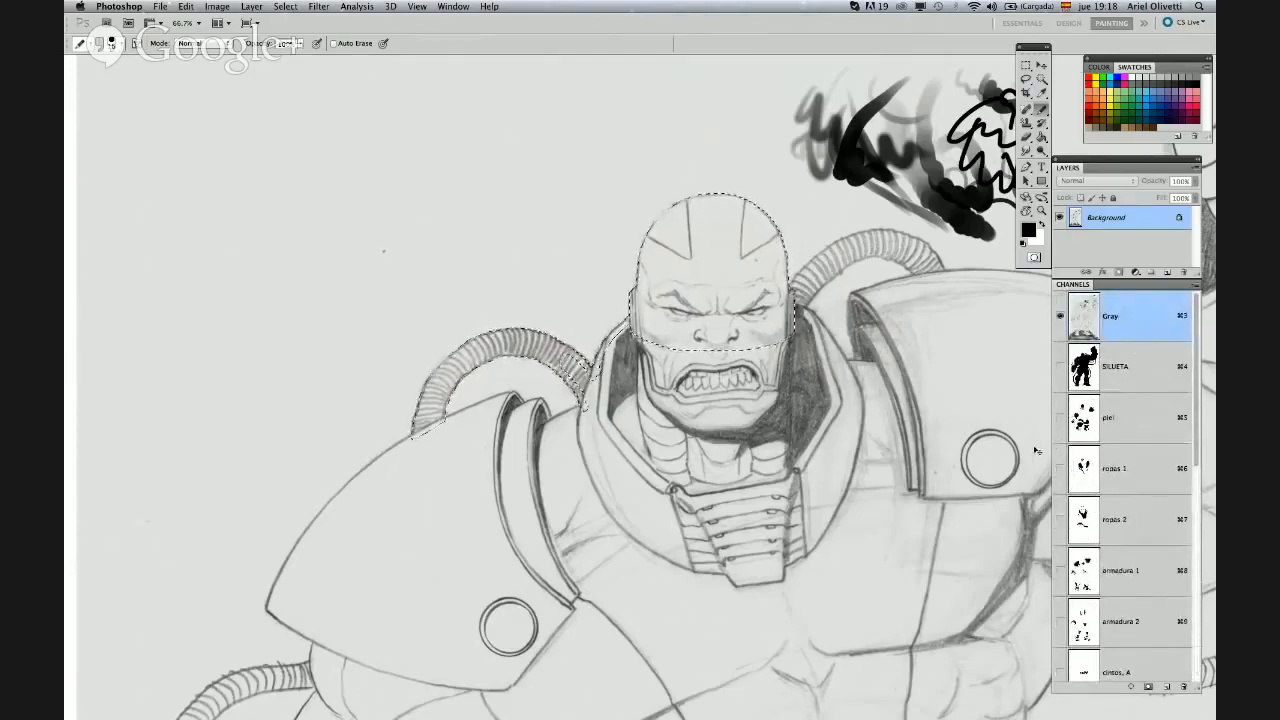
key(super+d)
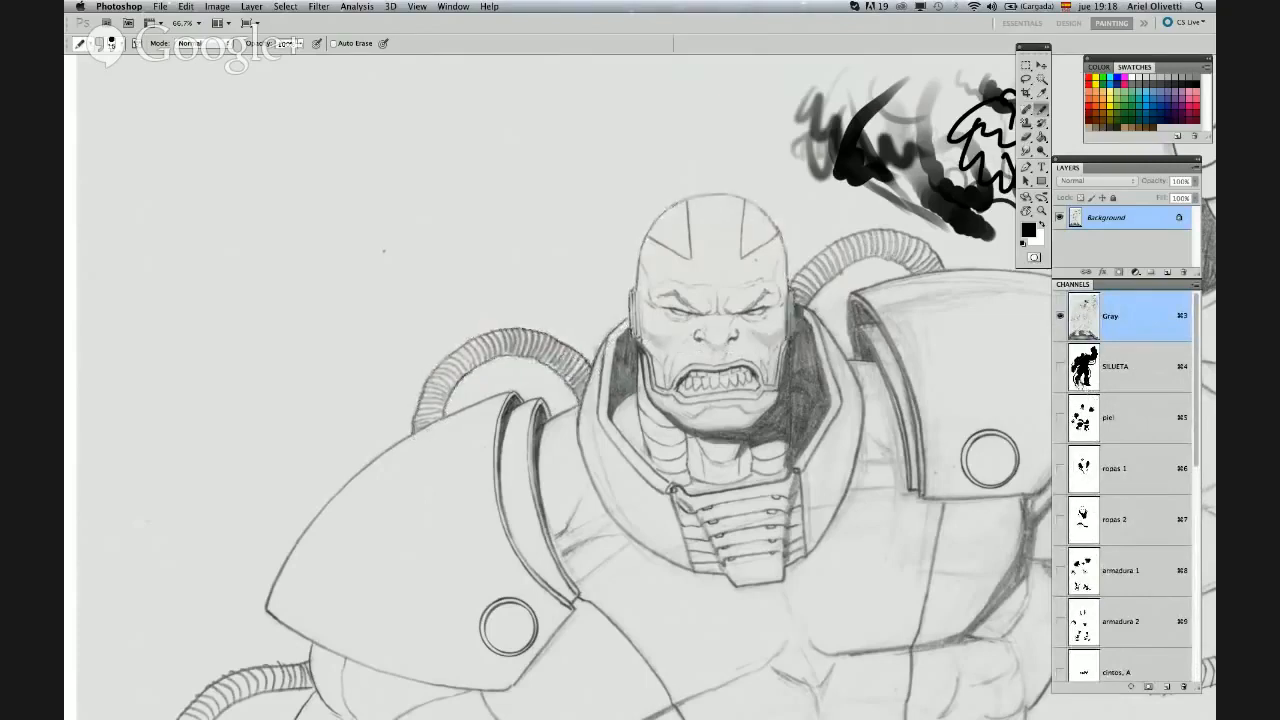
Load the SILUETA channel as a selection and display it as a Quick Mask over the whole figure
super+click(1085, 372)
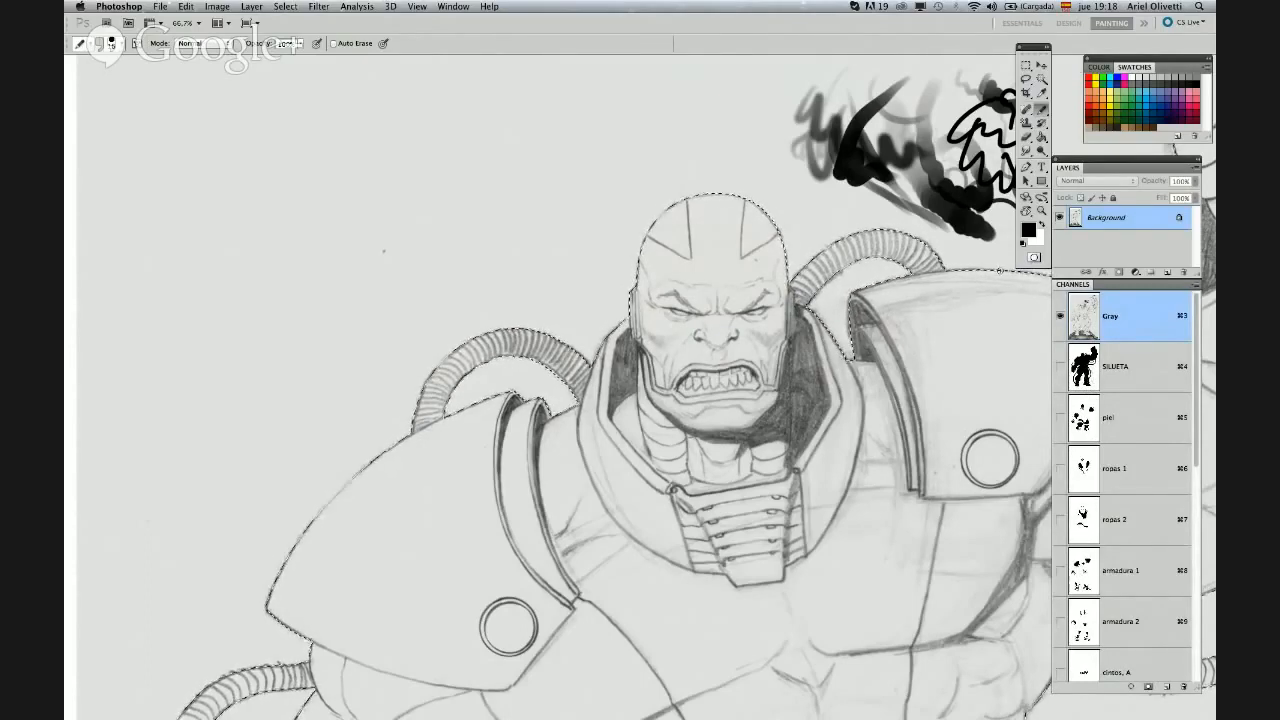
key(q)
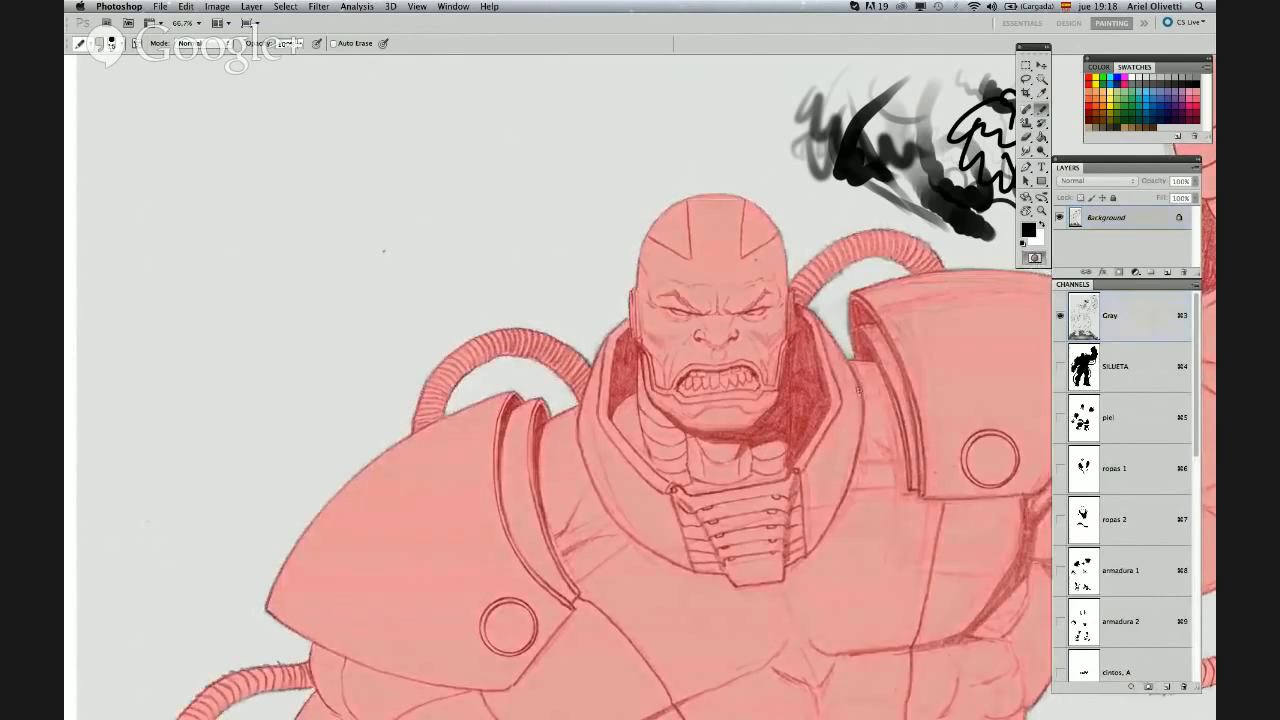
alt+click(864, 386)
alt+click(865, 388)
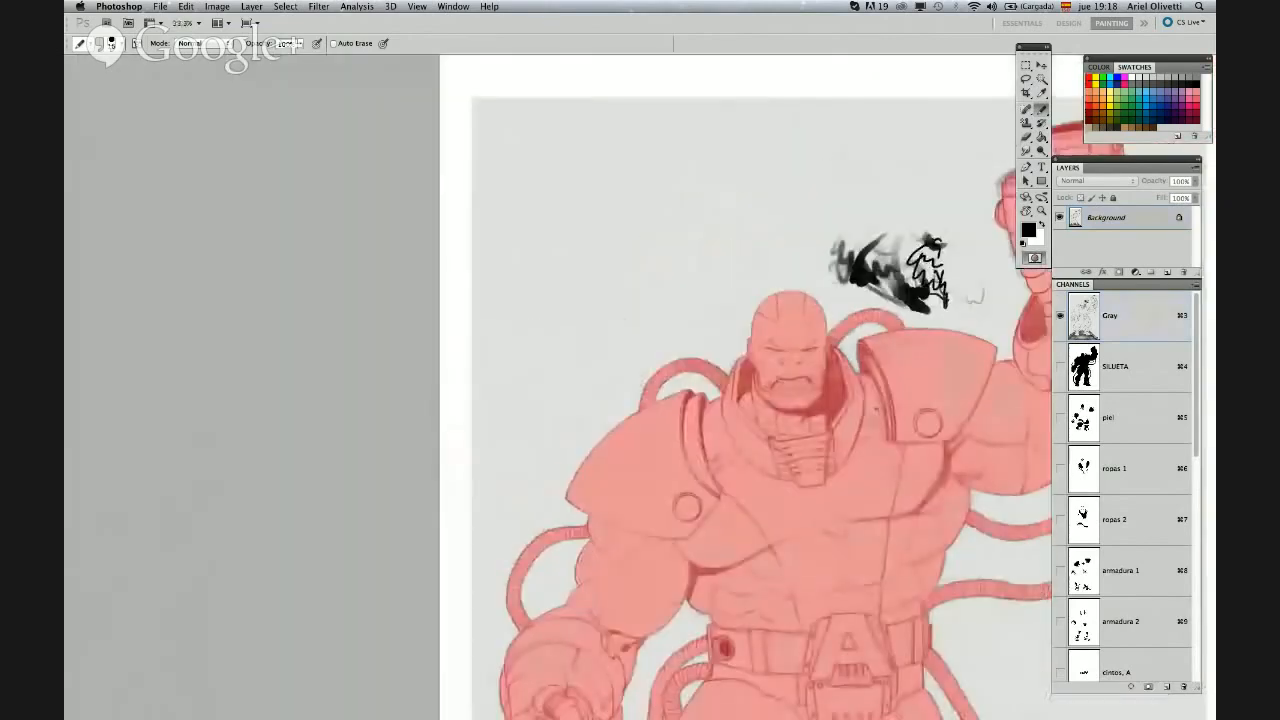
drag(890, 435, 773, 284)
scroll(773, 284, right, 3)
scroll(790, 330, down, 5)
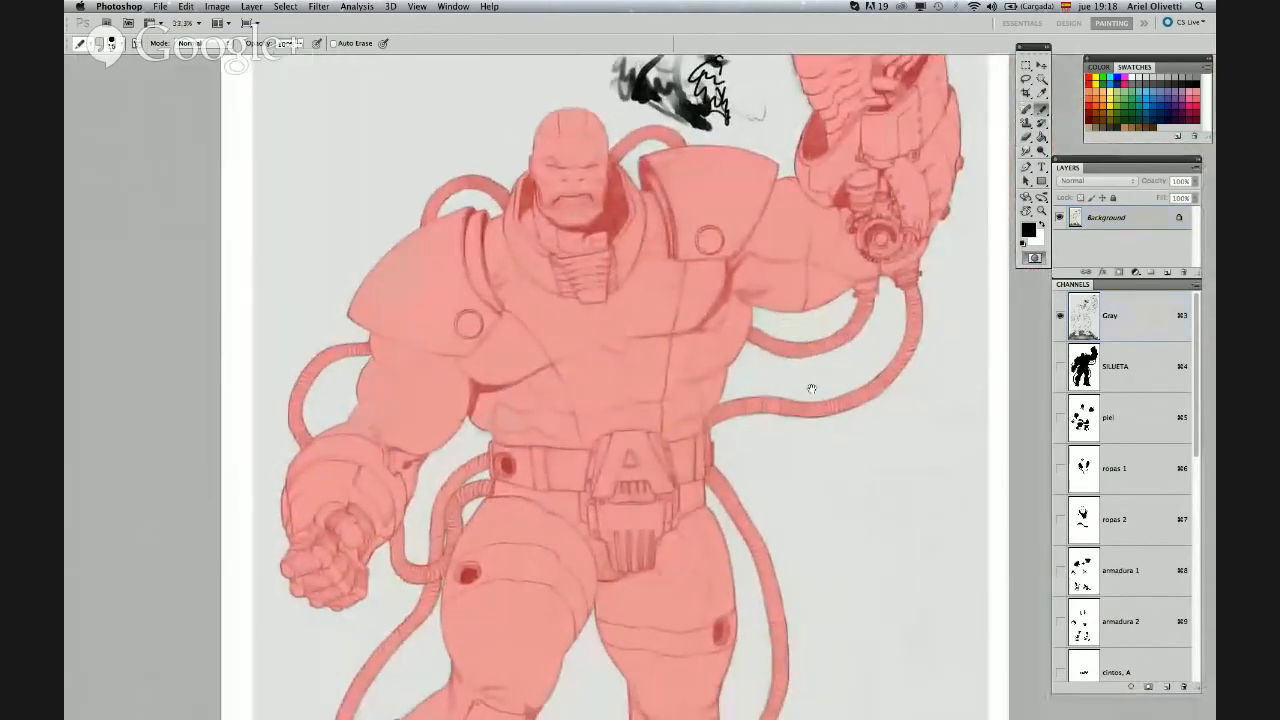
drag(839, 360, 852, 298)
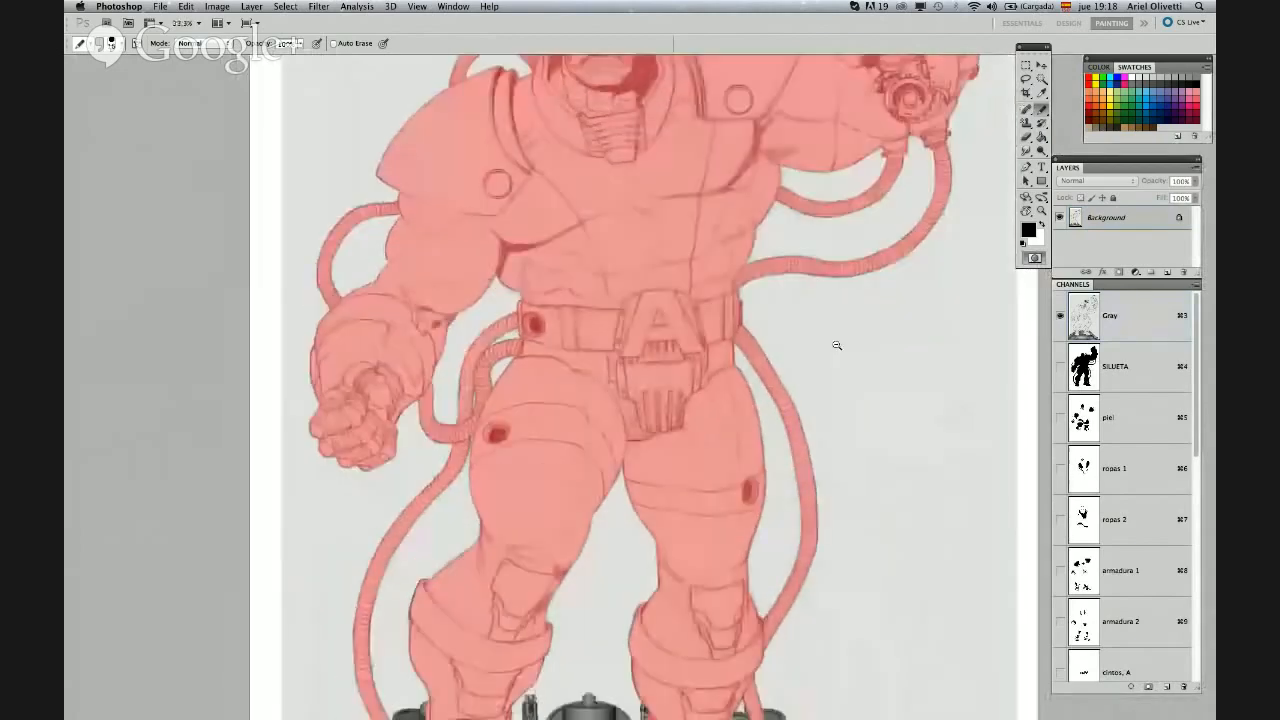
alt+click(838, 346)
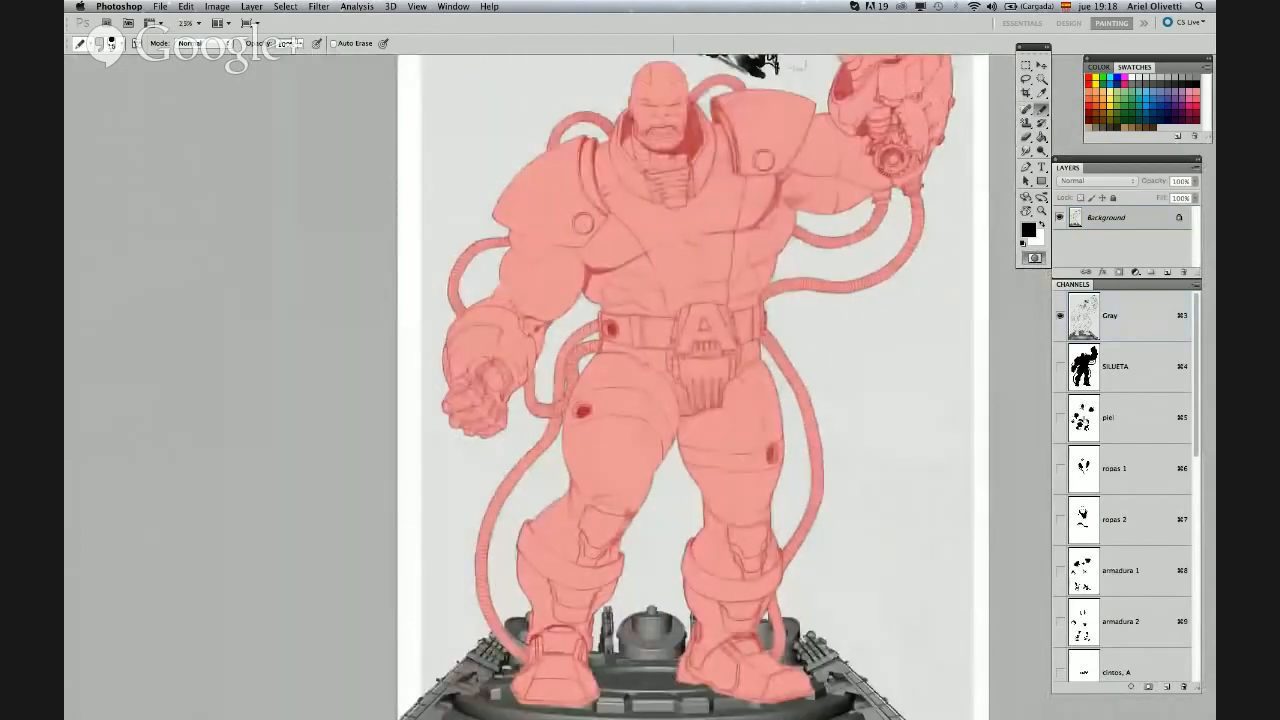
Exit Quick Mask mode, load the piel channel as a selection, and display the skin areas as a Quick Mask
click(1033, 259)
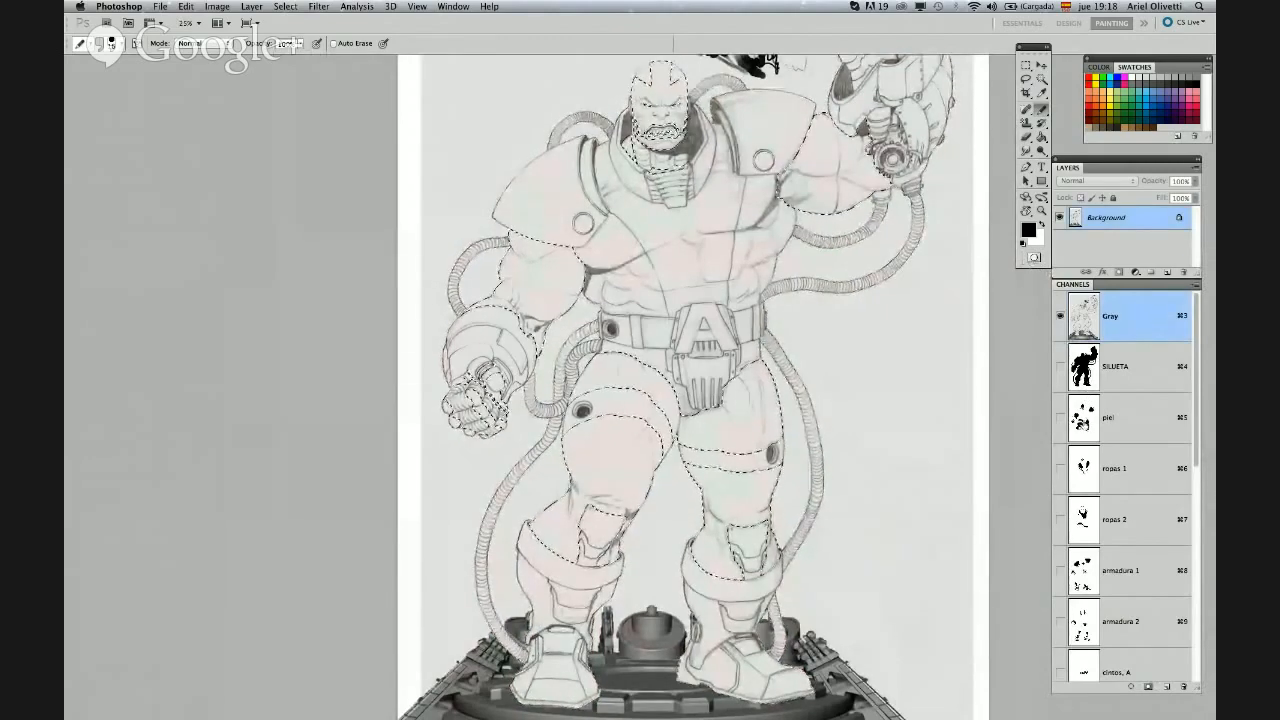
click(1034, 258)
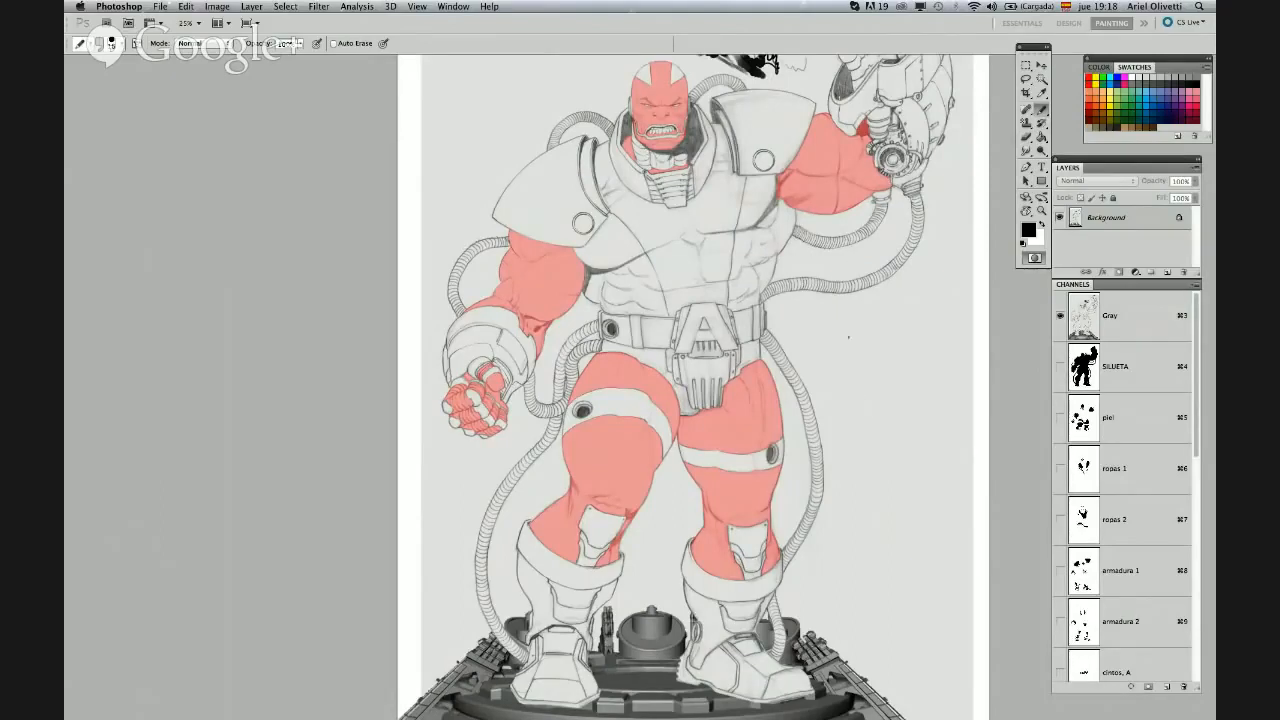
Examine the temporary Quick Mask channel at the end of the channel list, exit Quick Mask mode, and deselect the skin areas
drag(1196, 414, 1196, 566)
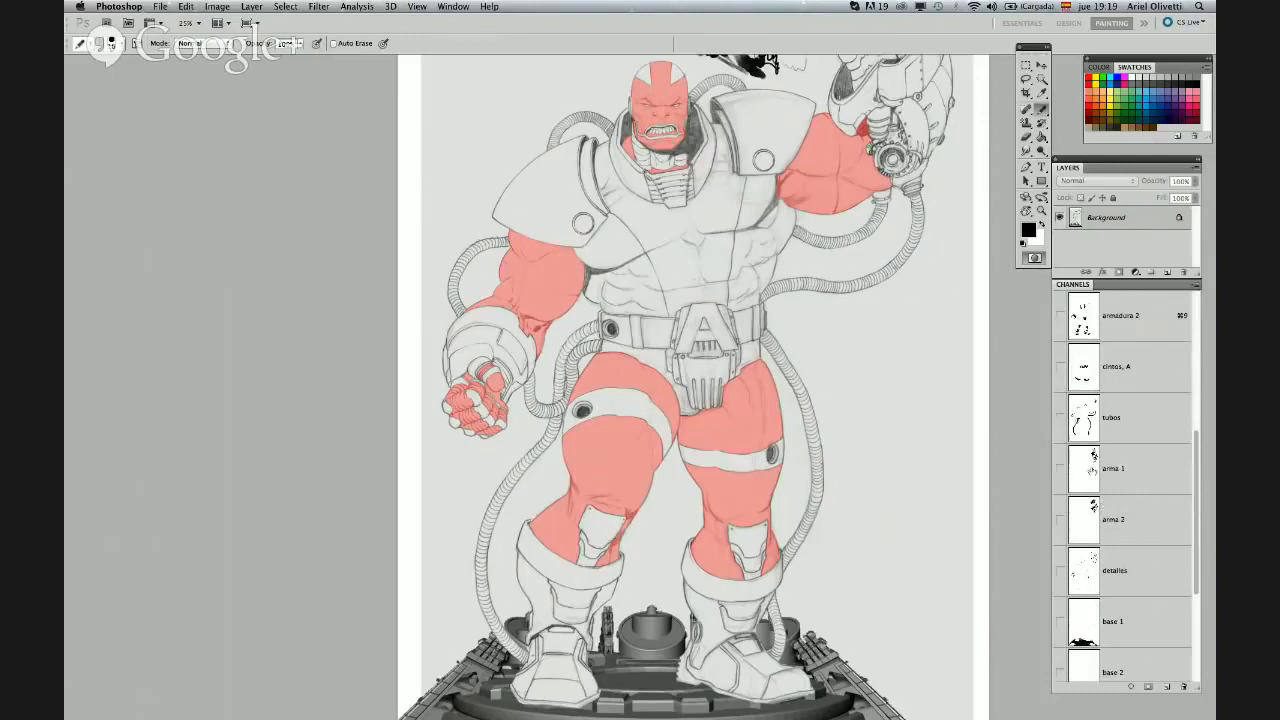
drag(1193, 503, 1198, 563)
key(q)
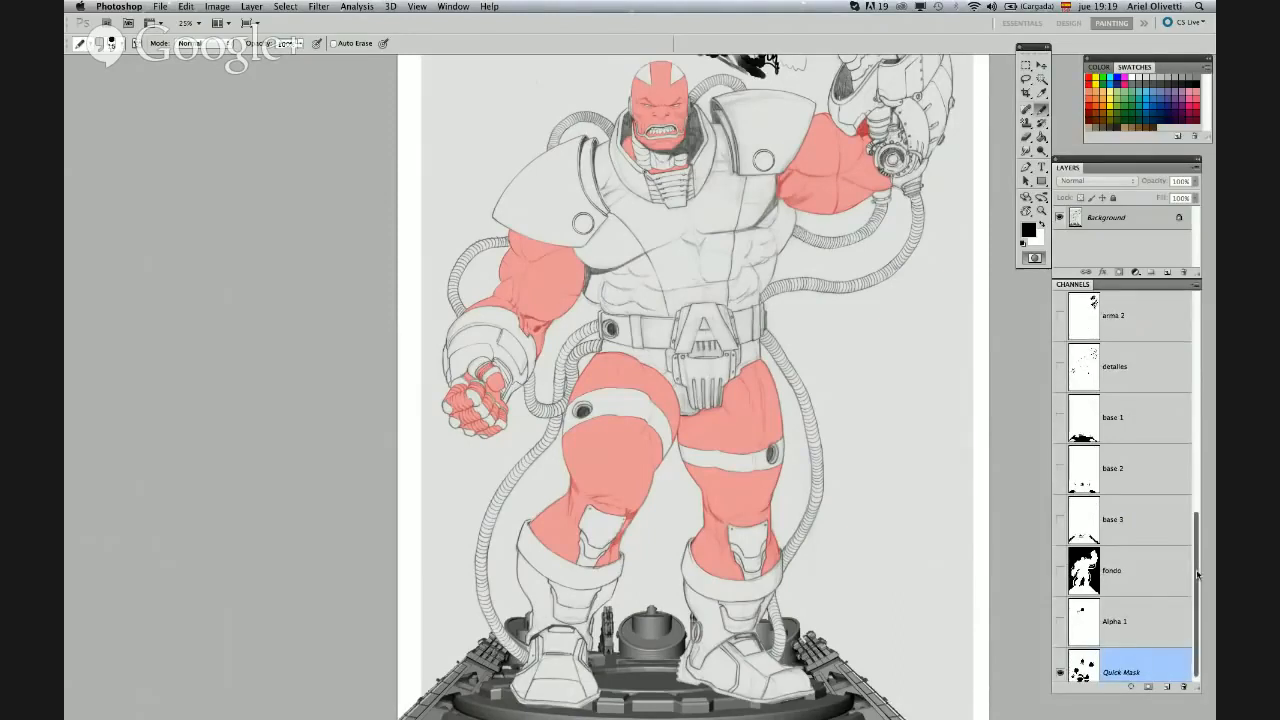
drag(1198, 574, 1197, 584)
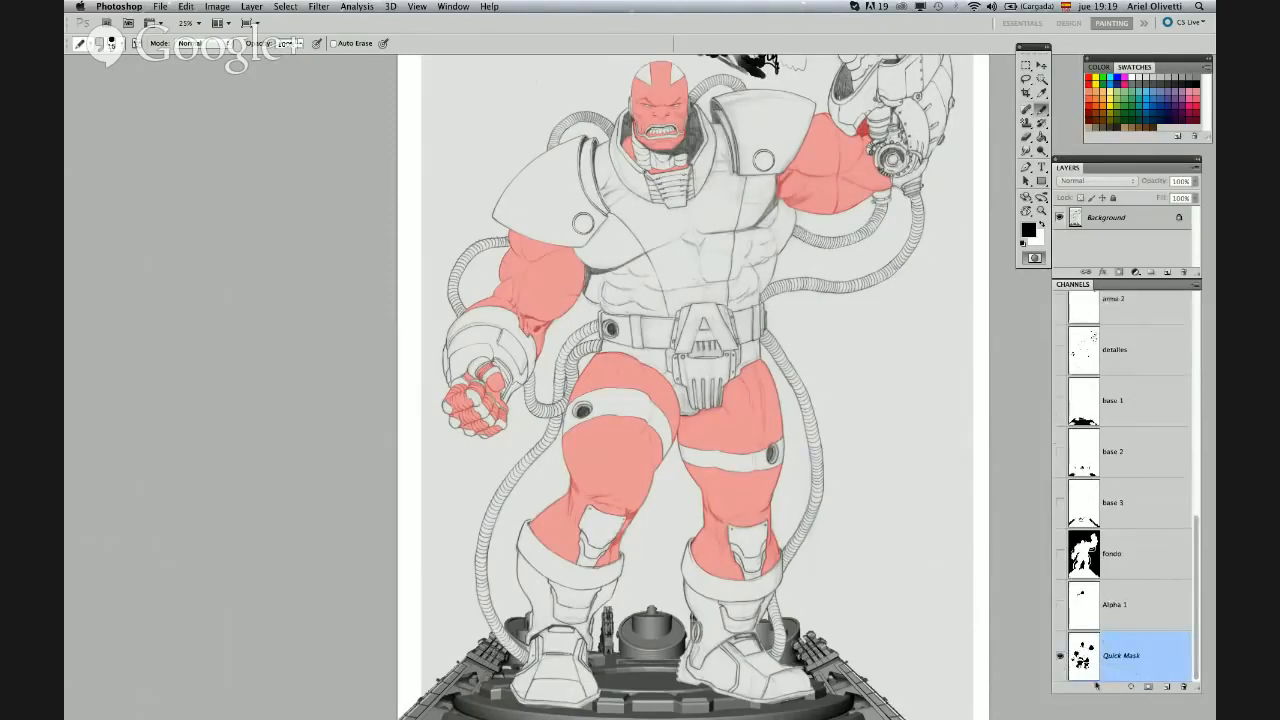
drag(1197, 533, 1195, 300)
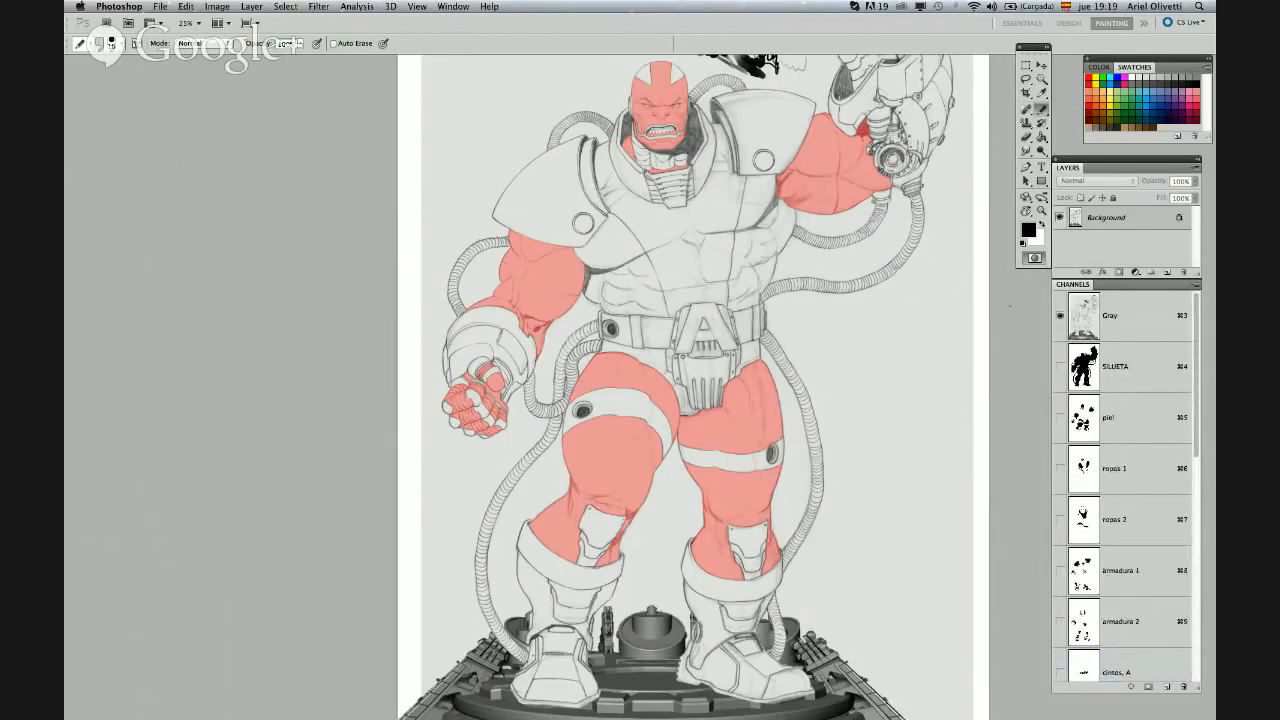
click(1035, 258)
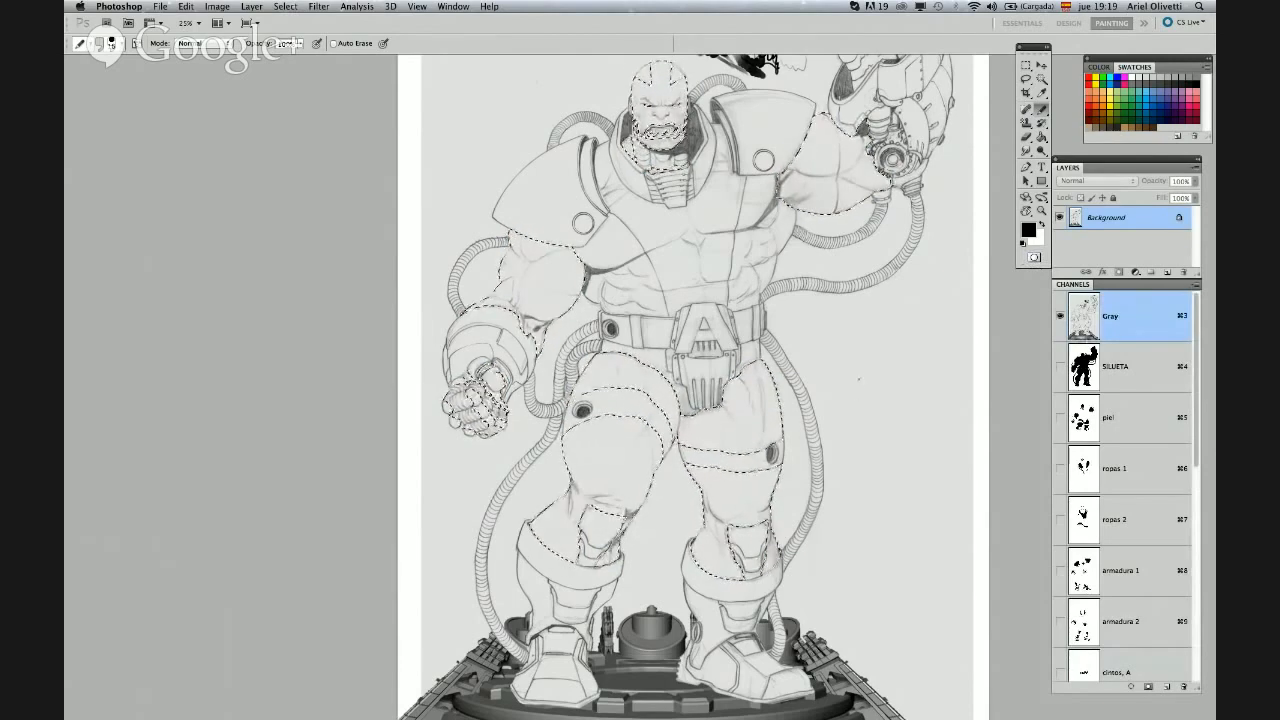
key(super+d)
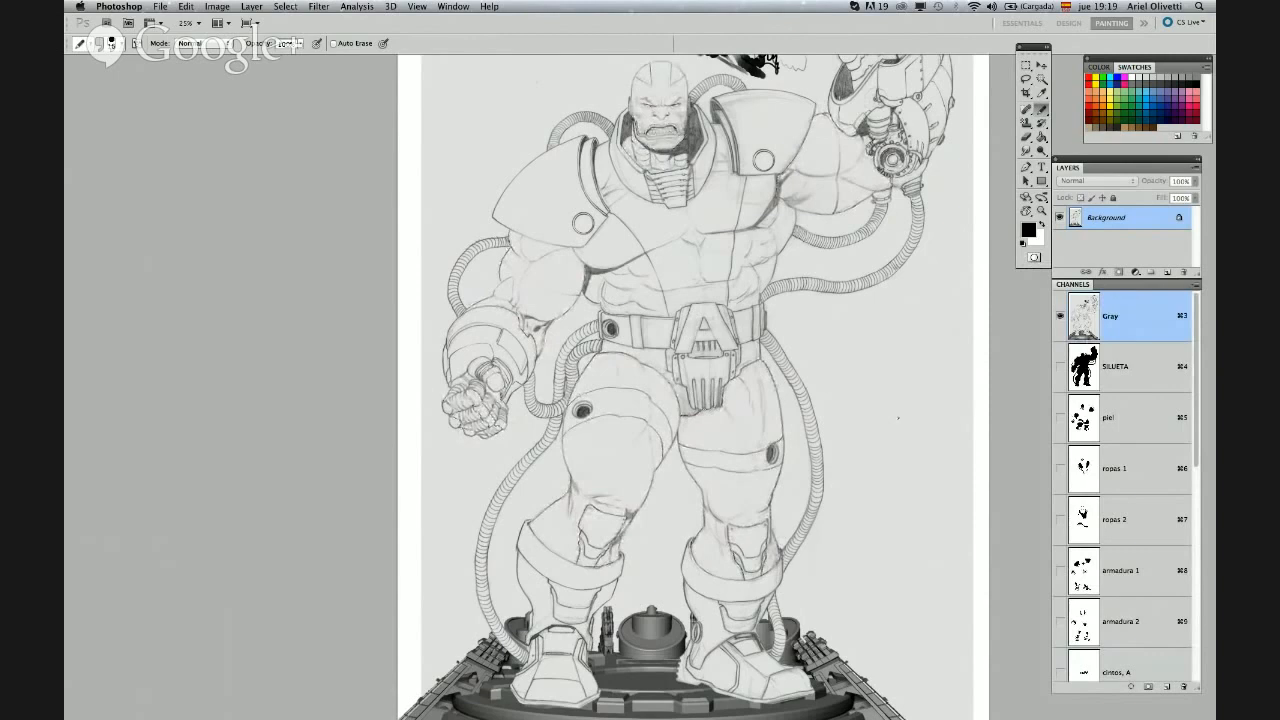
Erase a small part of the black scribbles above the shoulder using the Eraser with a round tip at 97% hardness
drag(887, 300, 901, 374)
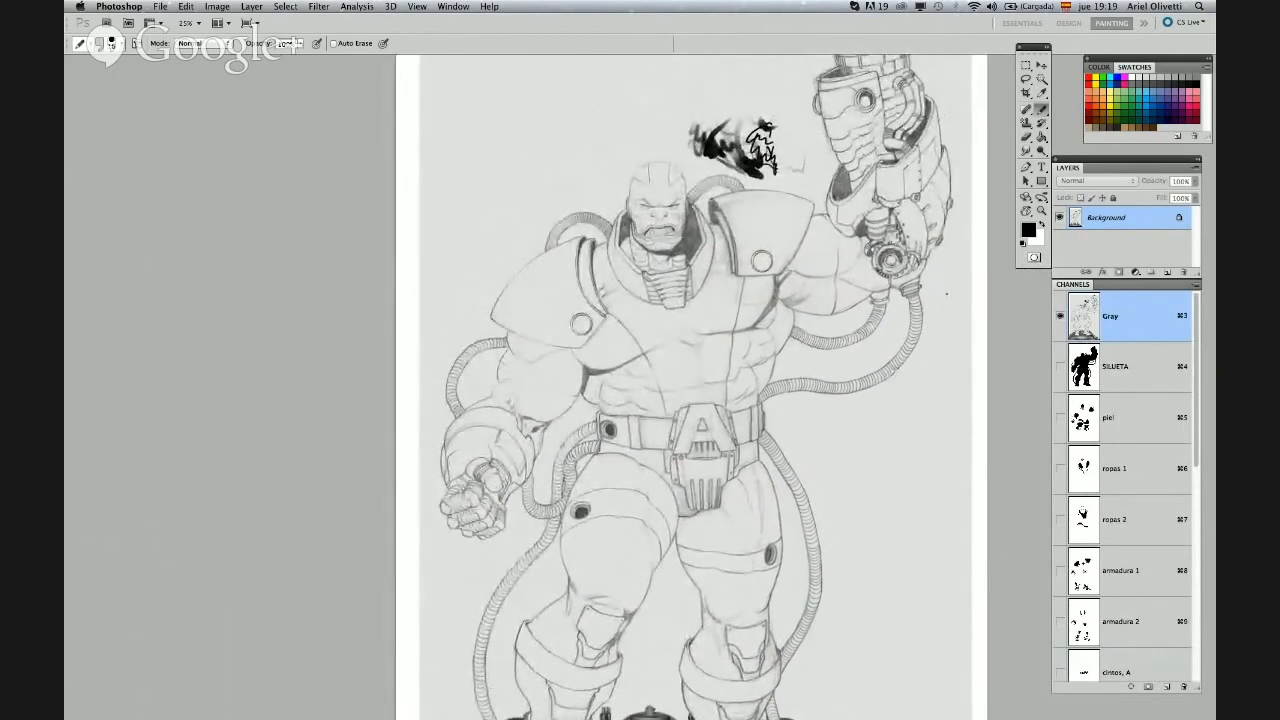
click(1027, 137)
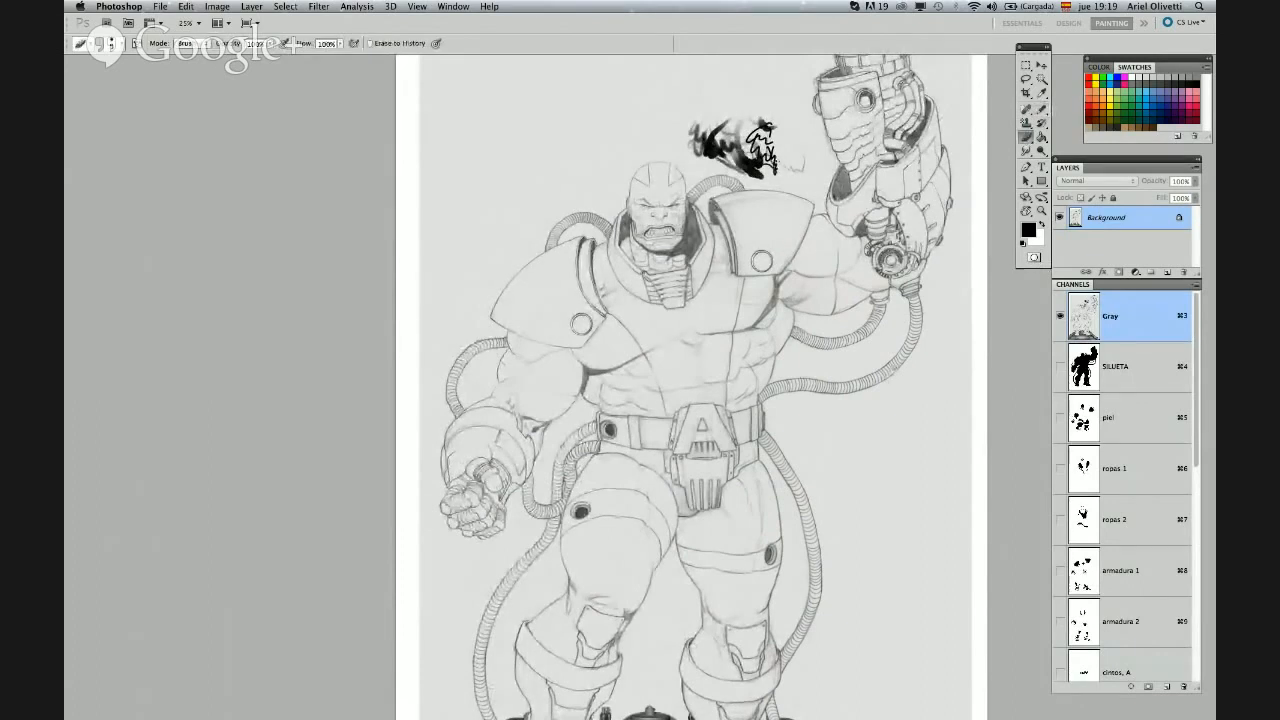
right_click(777, 157)
drag(806, 189, 813, 187)
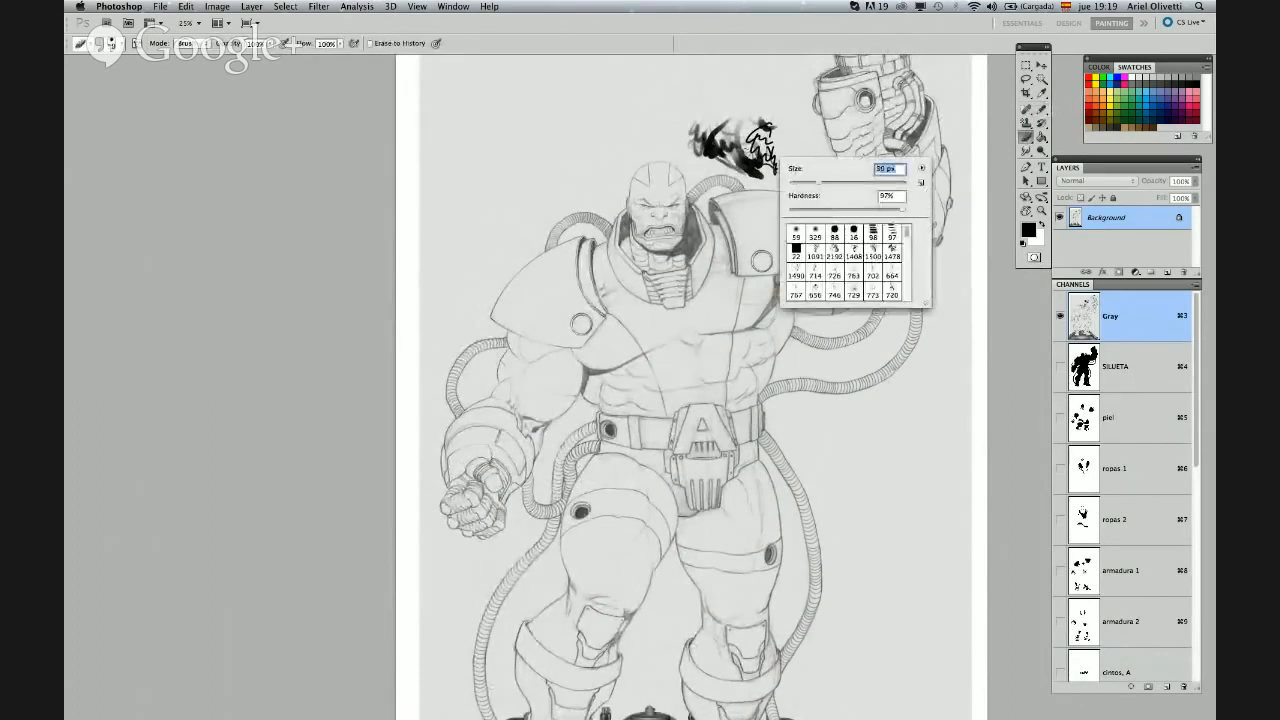
click(746, 152)
drag(753, 159, 759, 170)
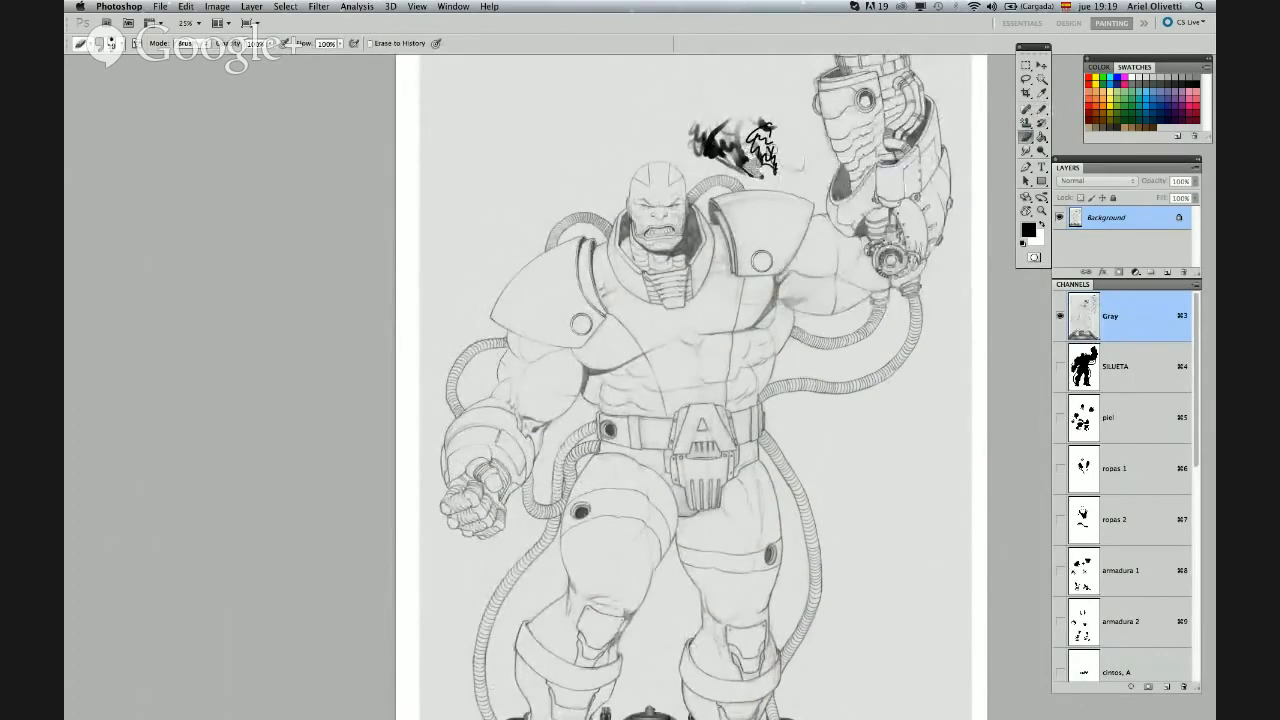
Change the Eraser to the square 22 px preset, adjust its size, and erase the lower edge of the scribbles
right_click(778, 151)
click(796, 244)
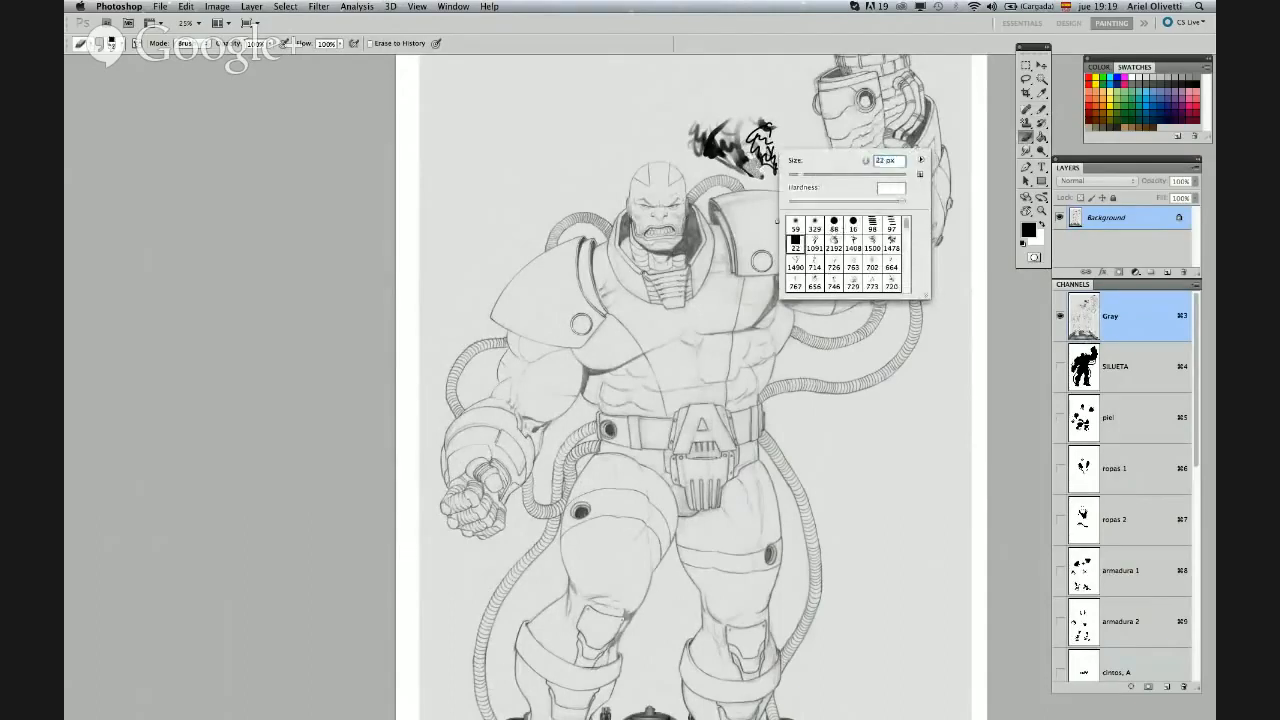
mouse_move(814, 178)
mouse_down()
mouse_move(772, 164)
mouse_move(800, 158)
mouse_move(795, 175)
mouse_up()
click(767, 161)
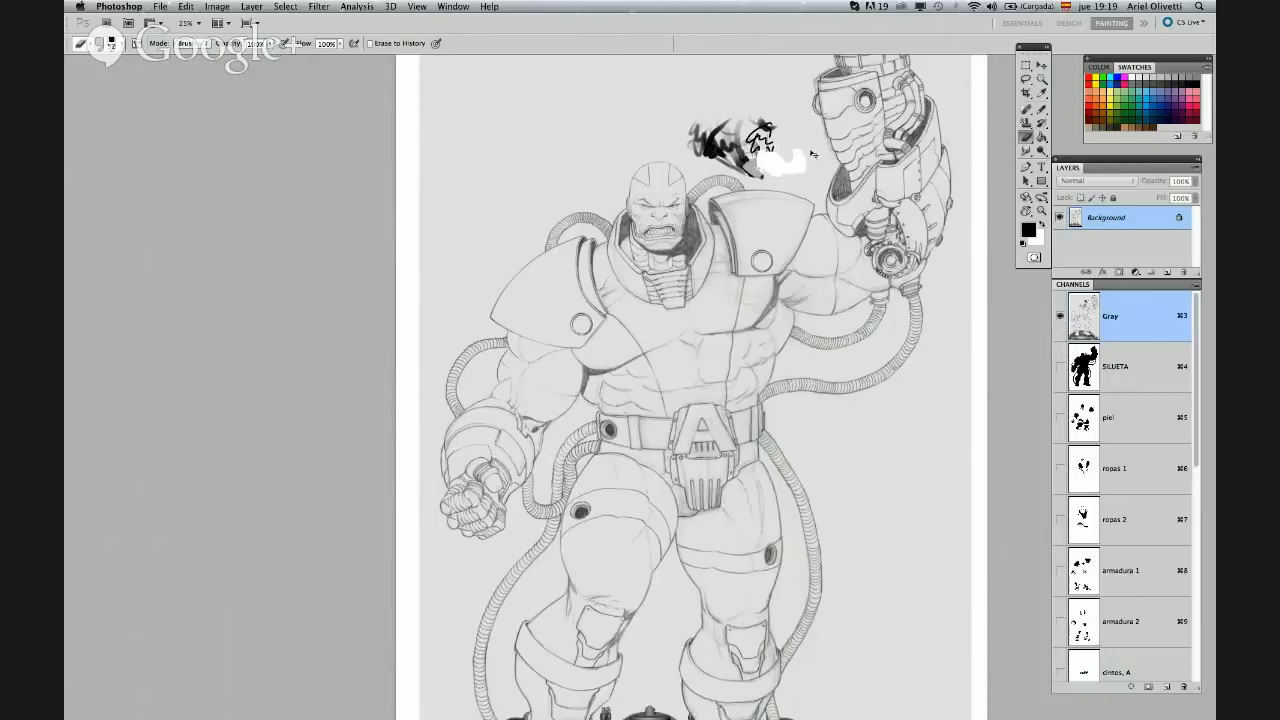
Cover the scribbles and the white patch with a larger Pencil in the light grey sampled from the paper
key(b)
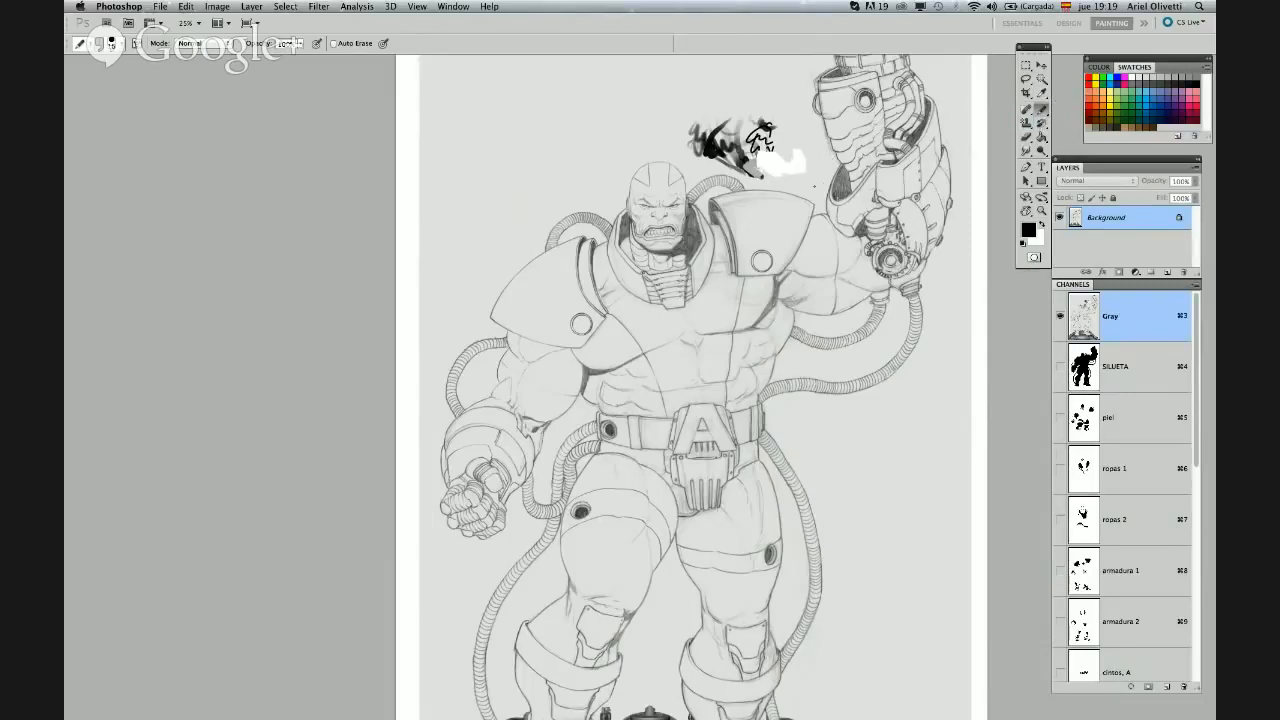
key(x)
alt+click(816, 170)
right_click(808, 162)
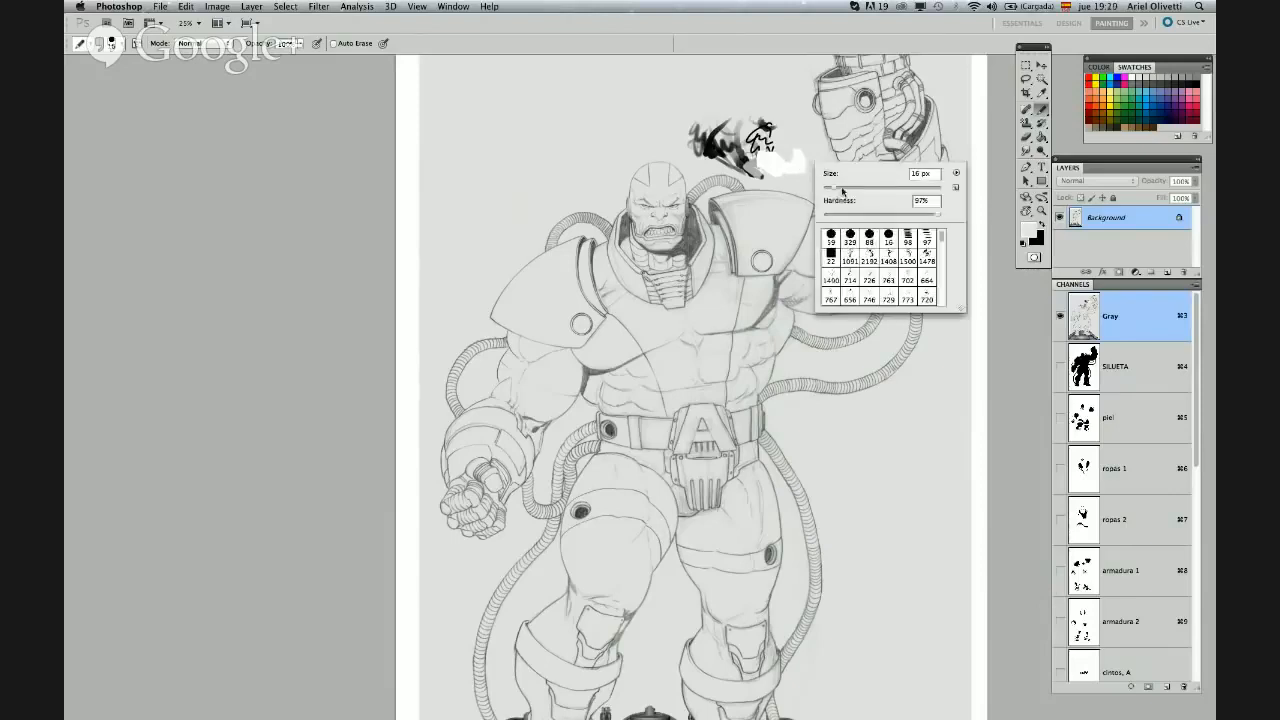
click(843, 191)
click(803, 160)
mouse_move(802, 160)
mouse_down()
mouse_move(764, 158)
mouse_move(744, 173)
mouse_move(687, 142)
mouse_move(737, 121)
mouse_move(725, 142)
mouse_move(774, 128)
mouse_move(758, 172)
mouse_move(781, 156)
mouse_move(724, 154)
mouse_move(699, 131)
mouse_move(723, 142)
mouse_move(771, 127)
mouse_up()
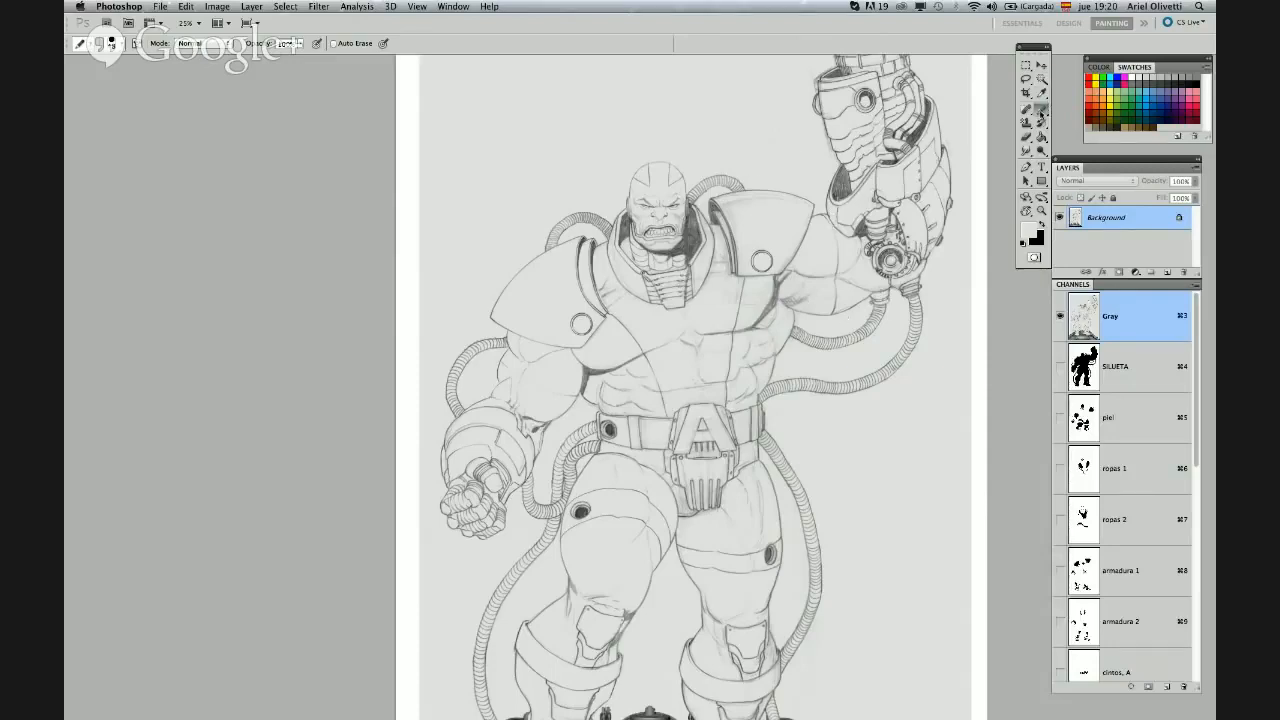
Swap the foreground color back to black and change from the Pencil to the Brush tool
click(1041, 108)
click(1042, 226)
click(1041, 108)
click(1085, 107)
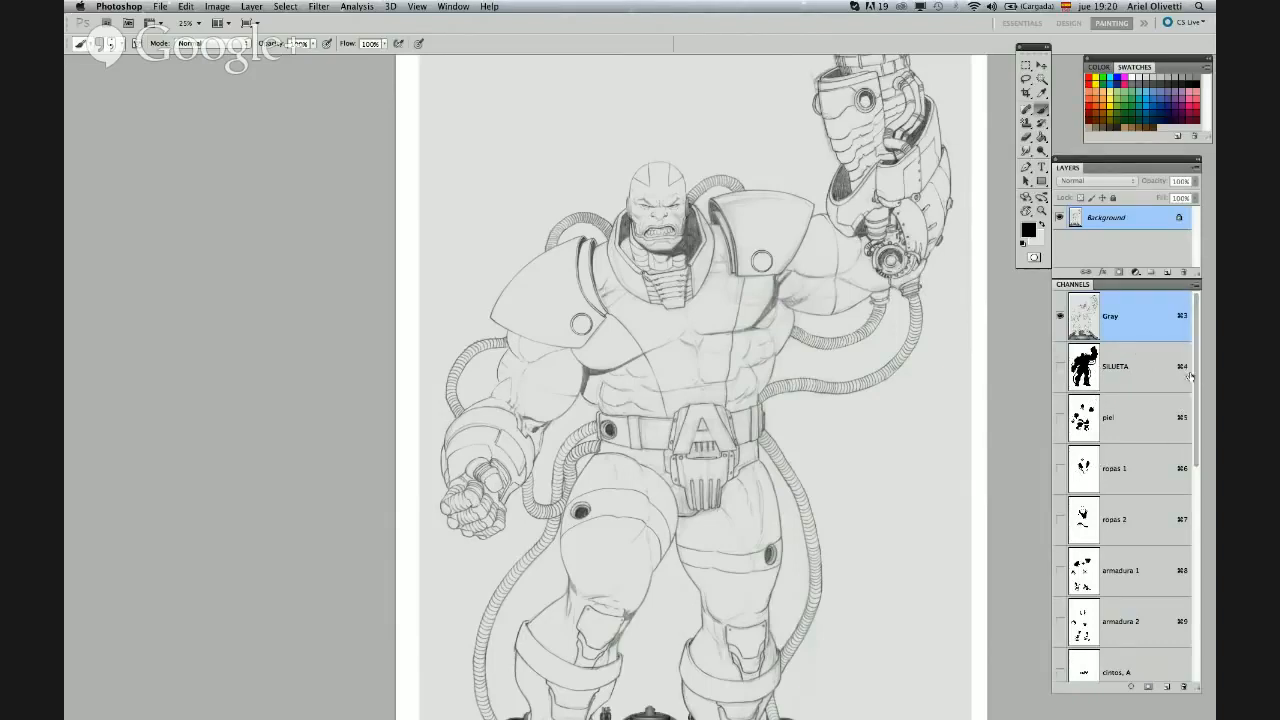
Examine the SILUETA channel on its own, return to the Gray channel, and look through the remaining saved channels
click(1112, 368)
double_click(1114, 368)
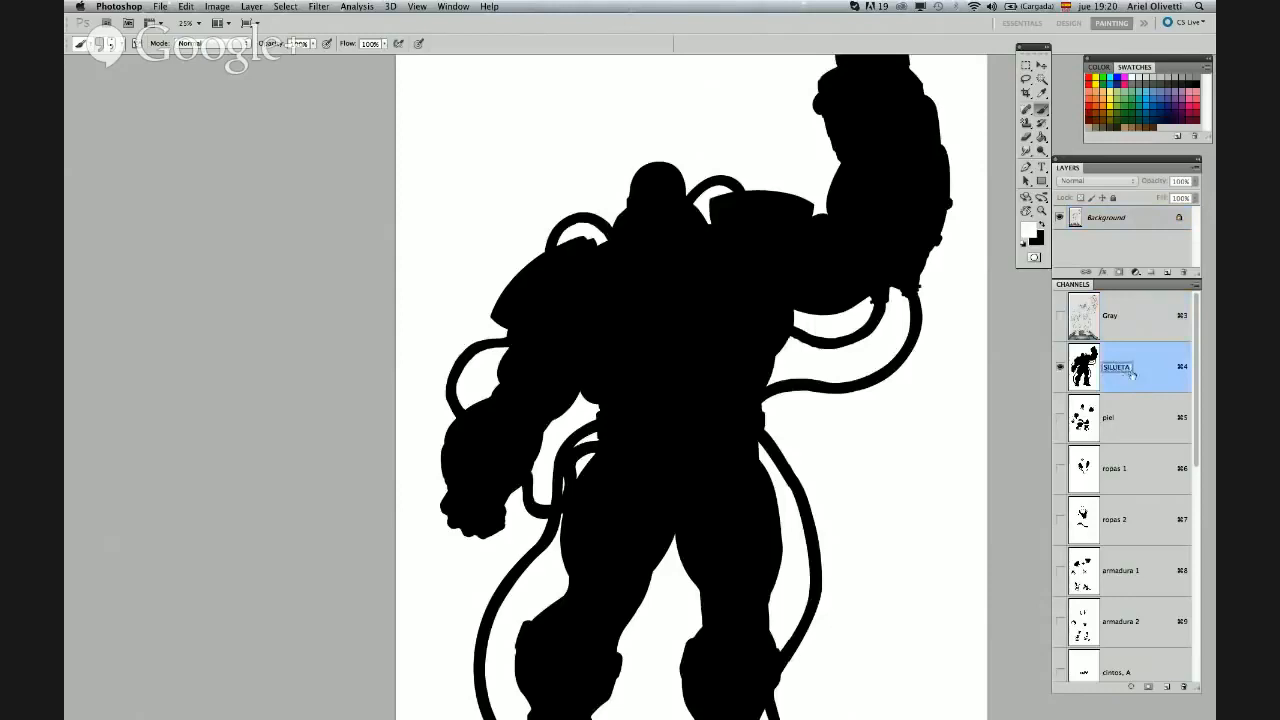
key(Return)
click(1123, 328)
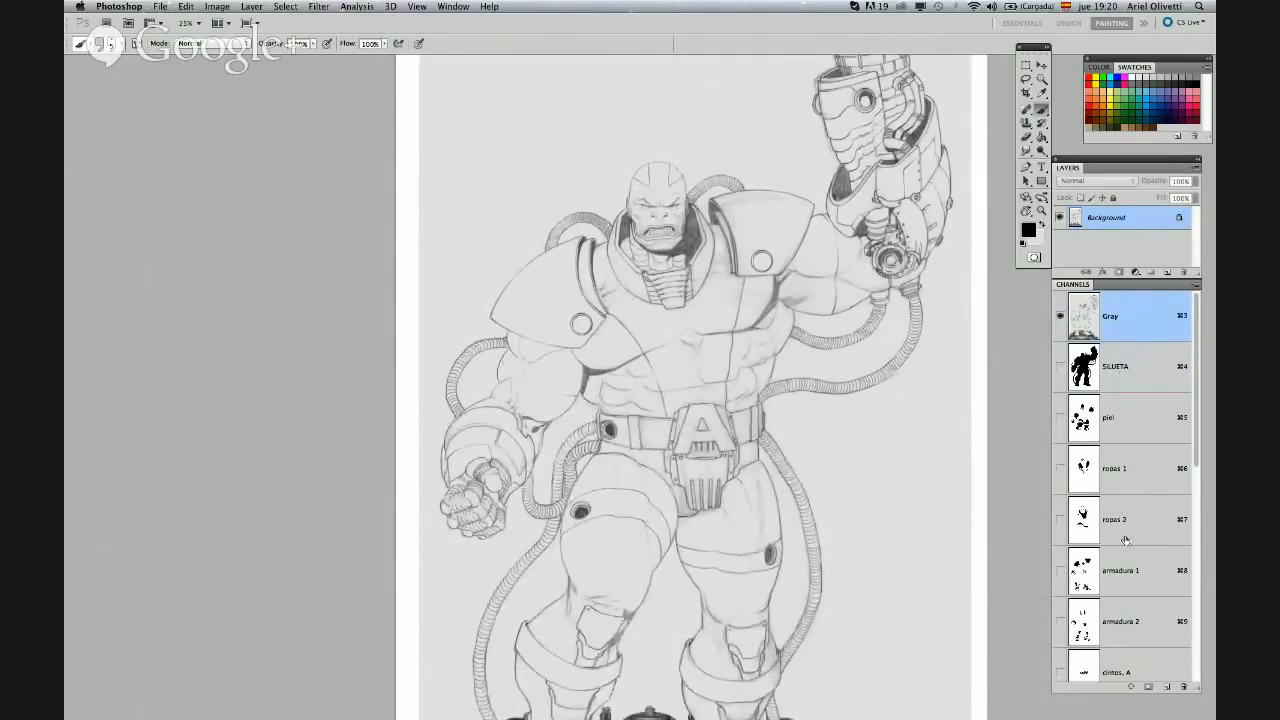
drag(1198, 460, 1200, 514)
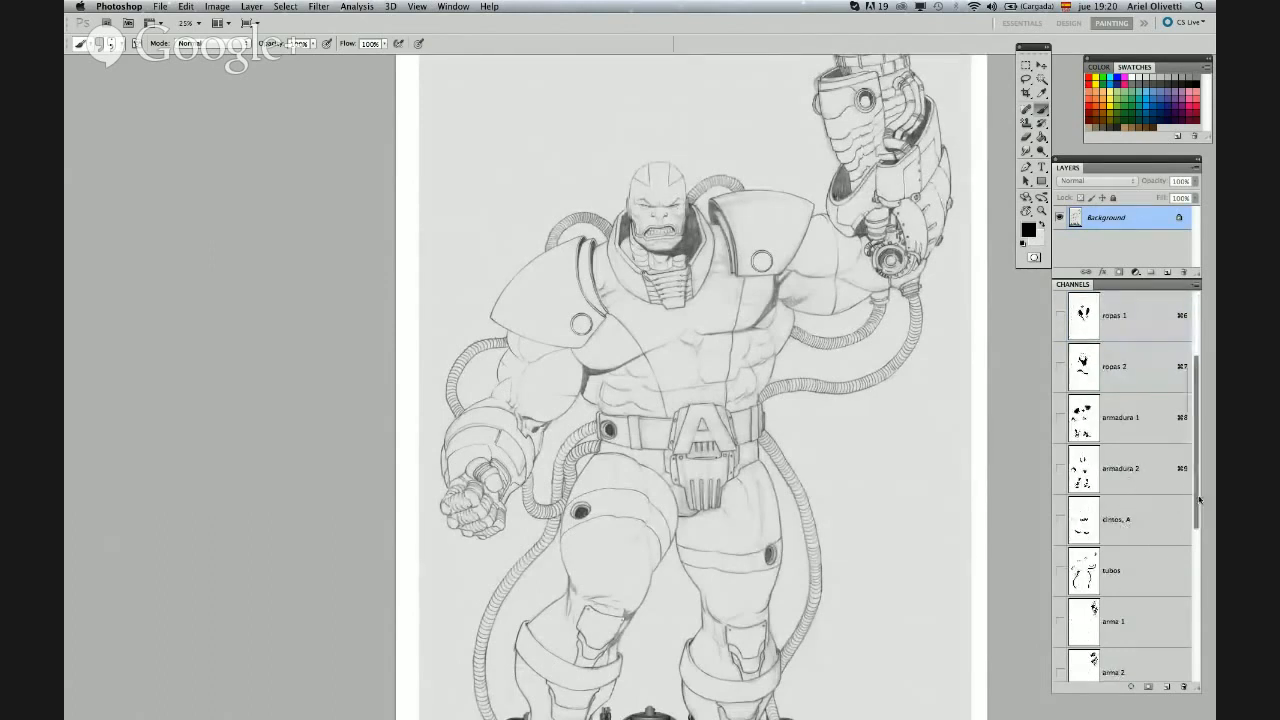
drag(1199, 498, 1200, 600)
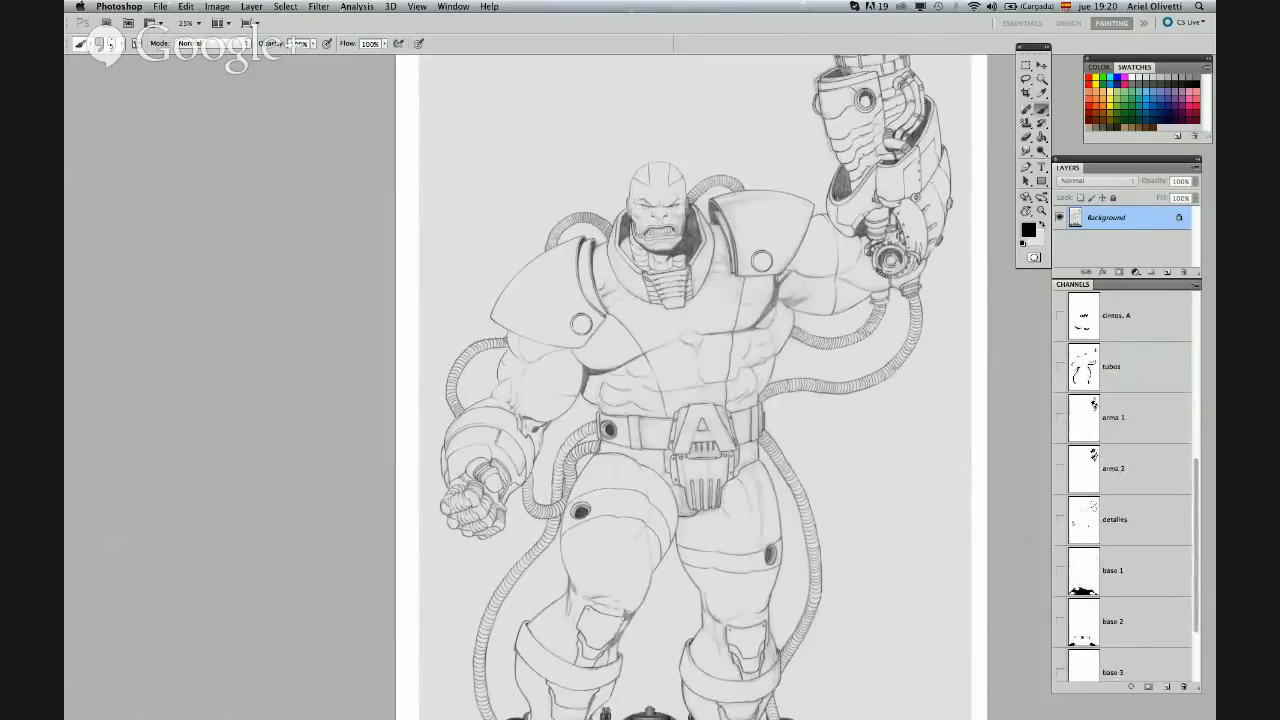
drag(1198, 478, 1186, 312)
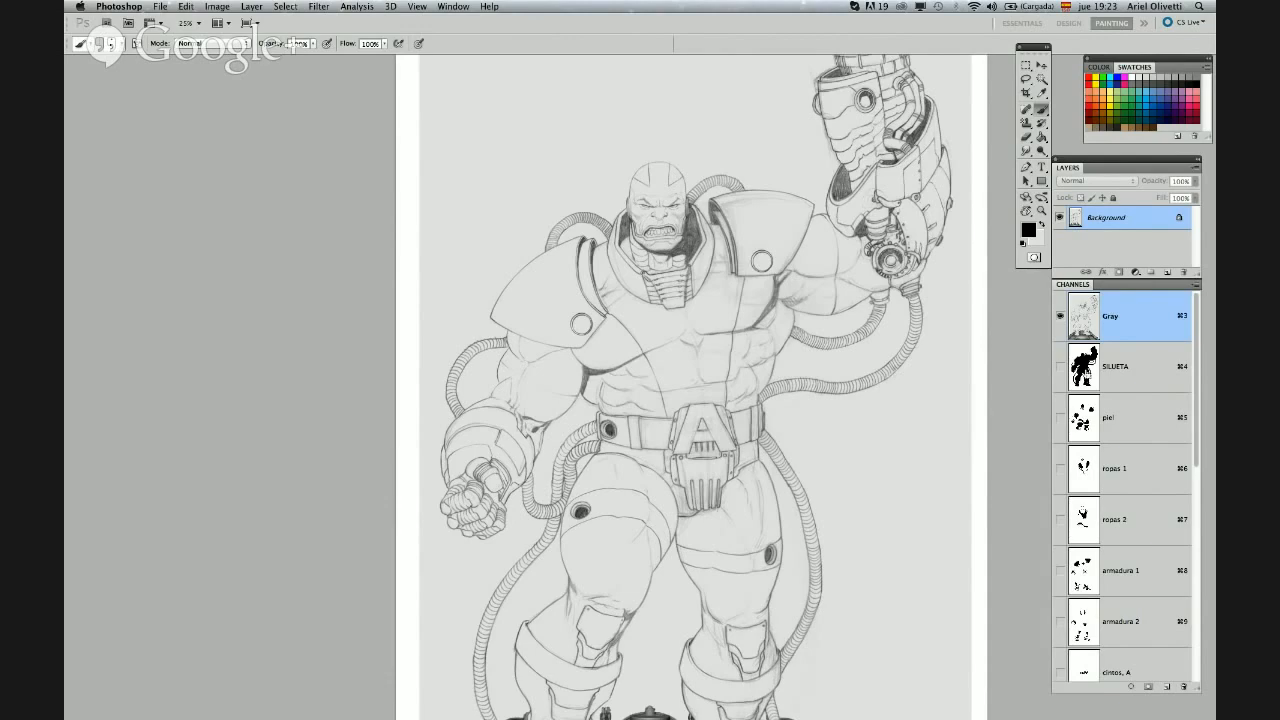
Load the SILUETA channel as a selection and darken the whole figure with a Brightness/Contrast adjustment
super+click(1084, 368)
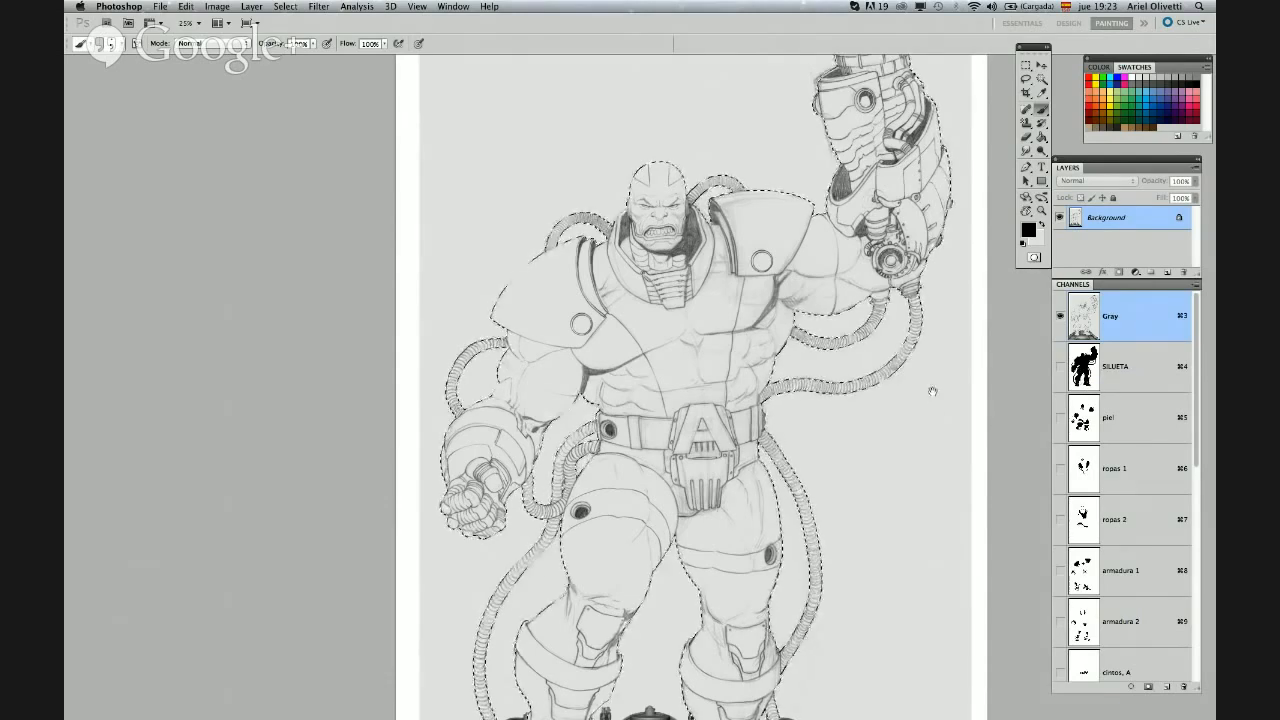
drag(932, 391, 917, 323)
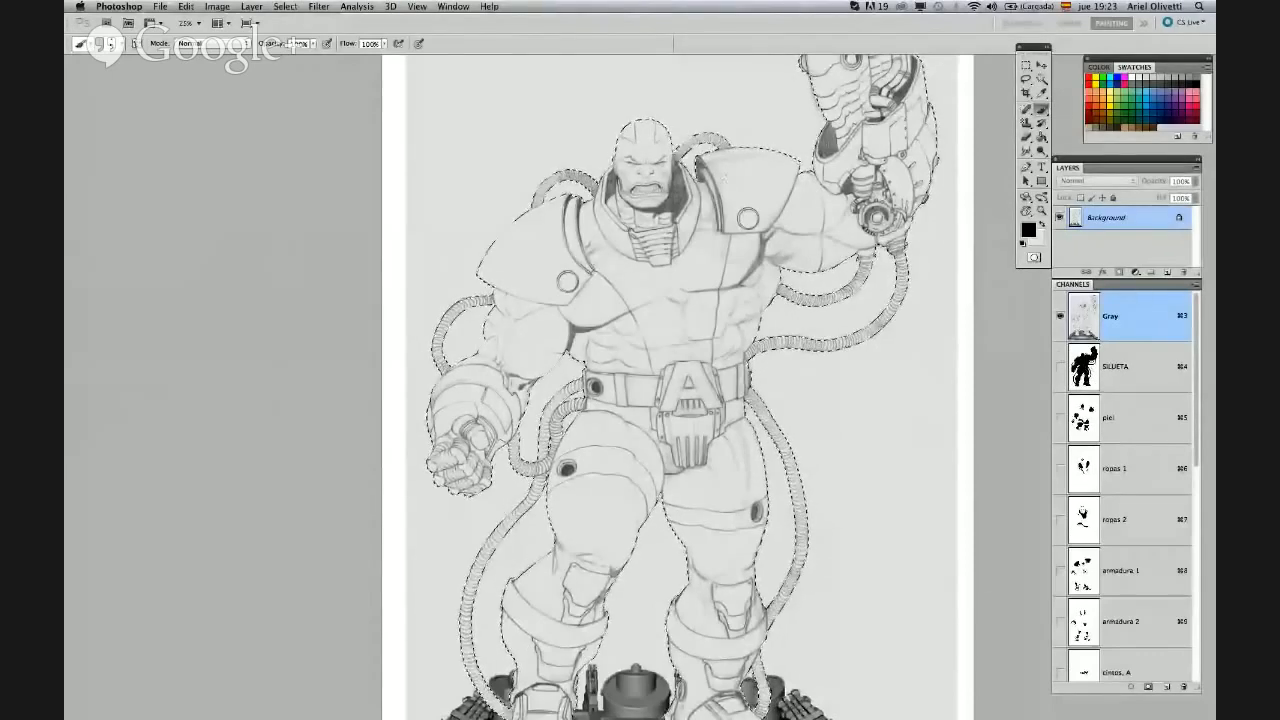
click(218, 7)
mouse_move(228, 46)
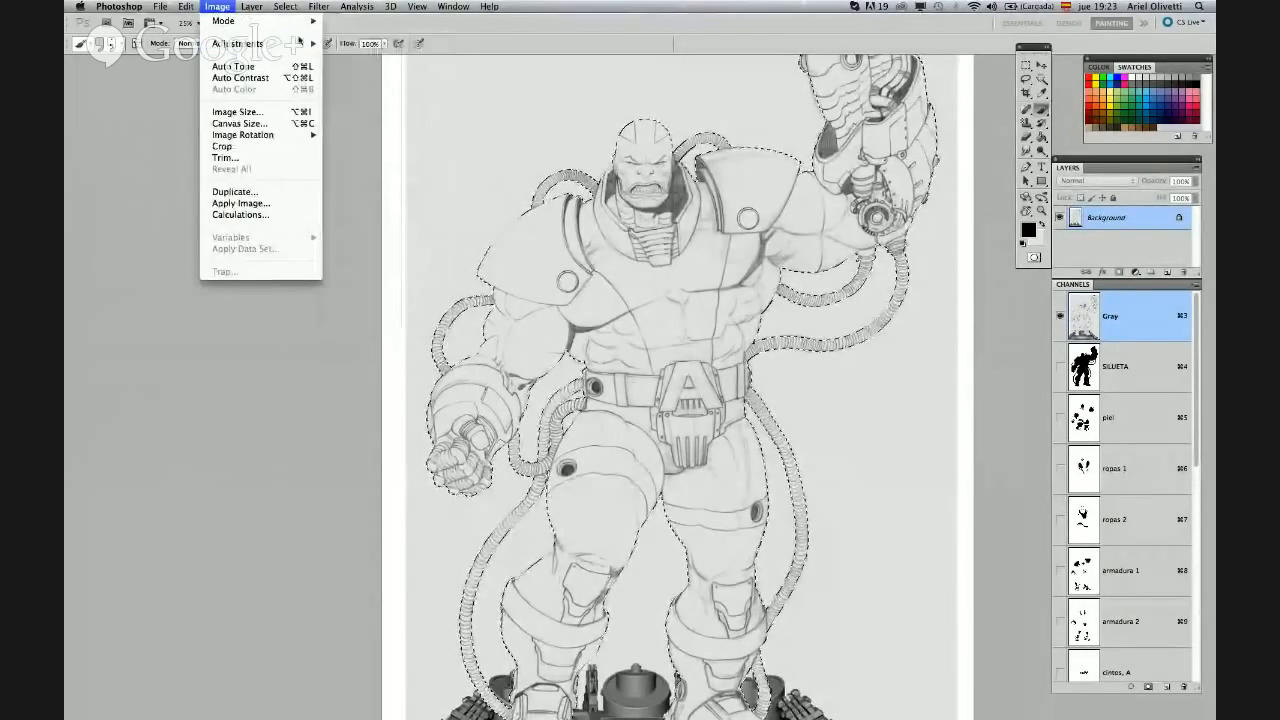
click(343, 46)
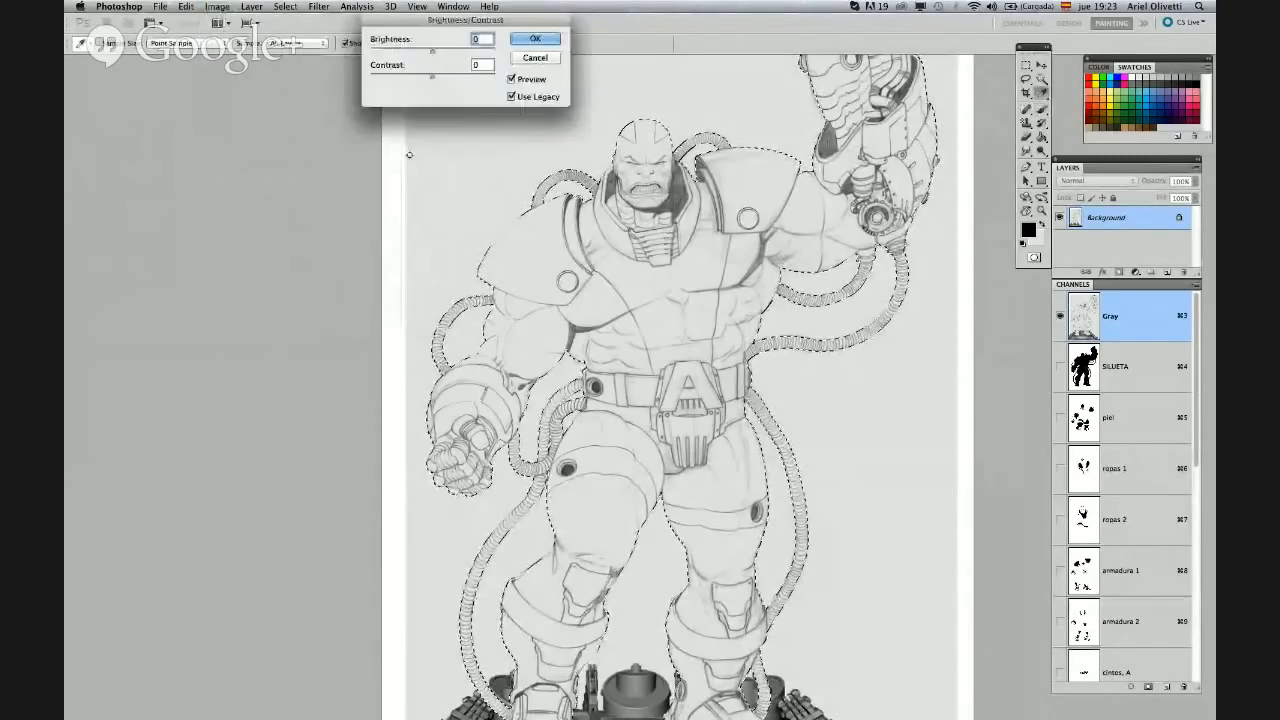
mouse_move(429, 53)
mouse_down()
mouse_move(405, 53)
mouse_move(427, 77)
mouse_up()
click(535, 39)
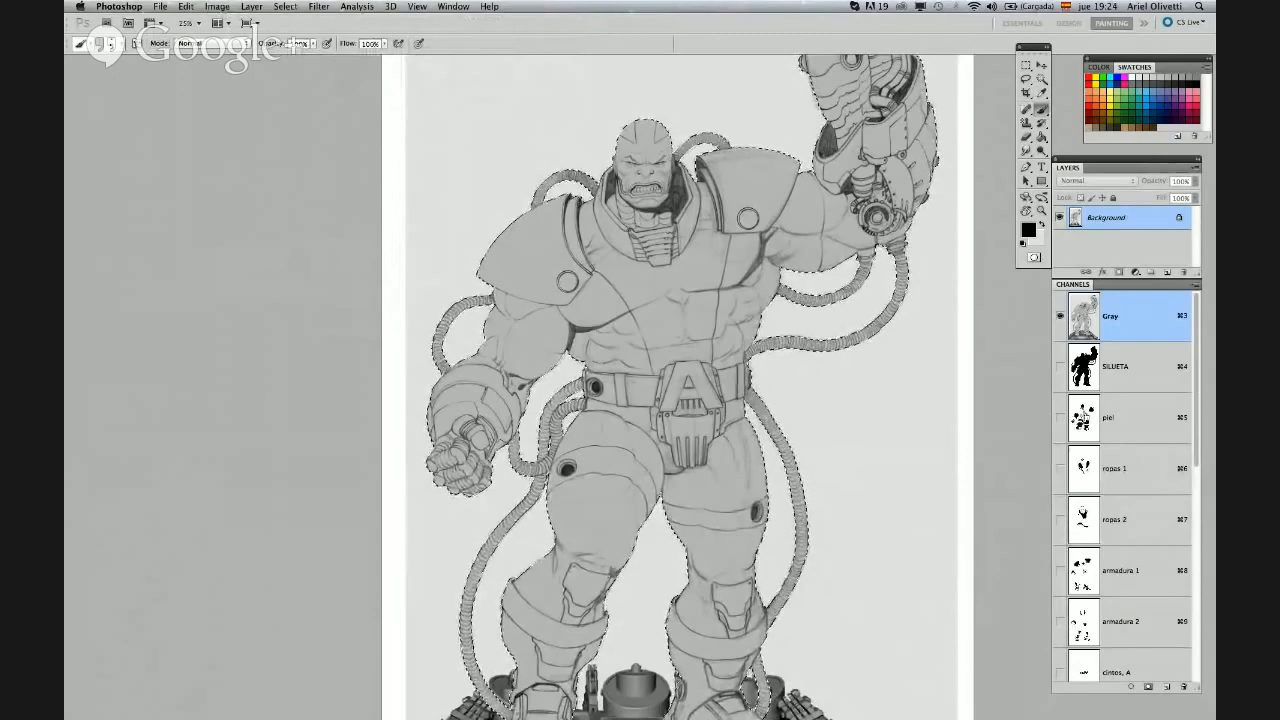
Load the ropas 2 channel as a selection and apply Brightness/Contrast with brightness -71 and contrast -30
super+click(1078, 415)
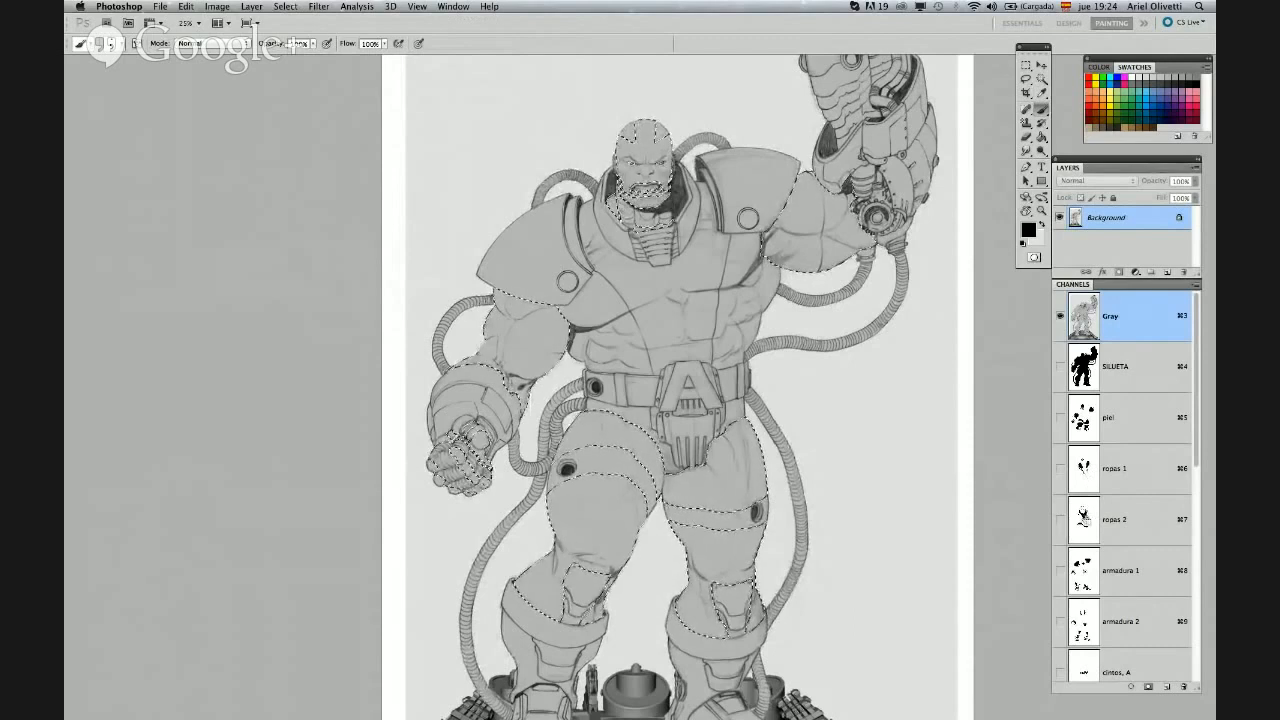
super+click(1083, 518)
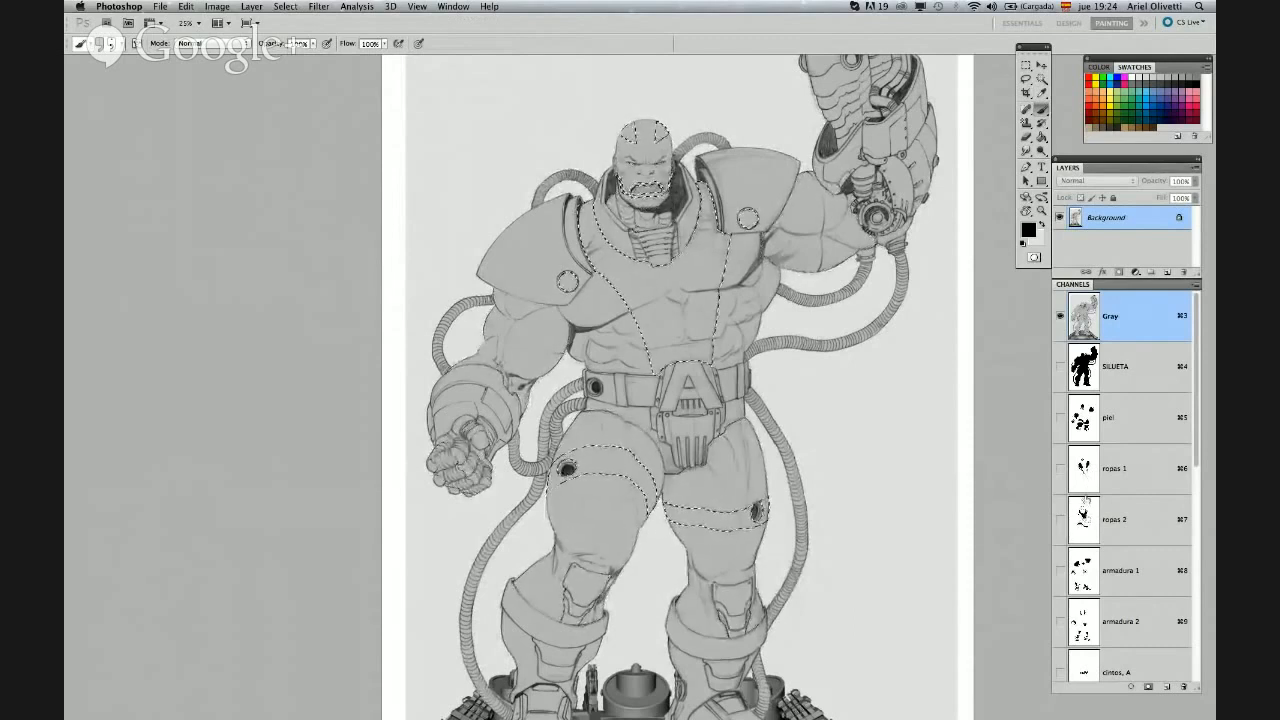
click(215, 10)
mouse_move(230, 50)
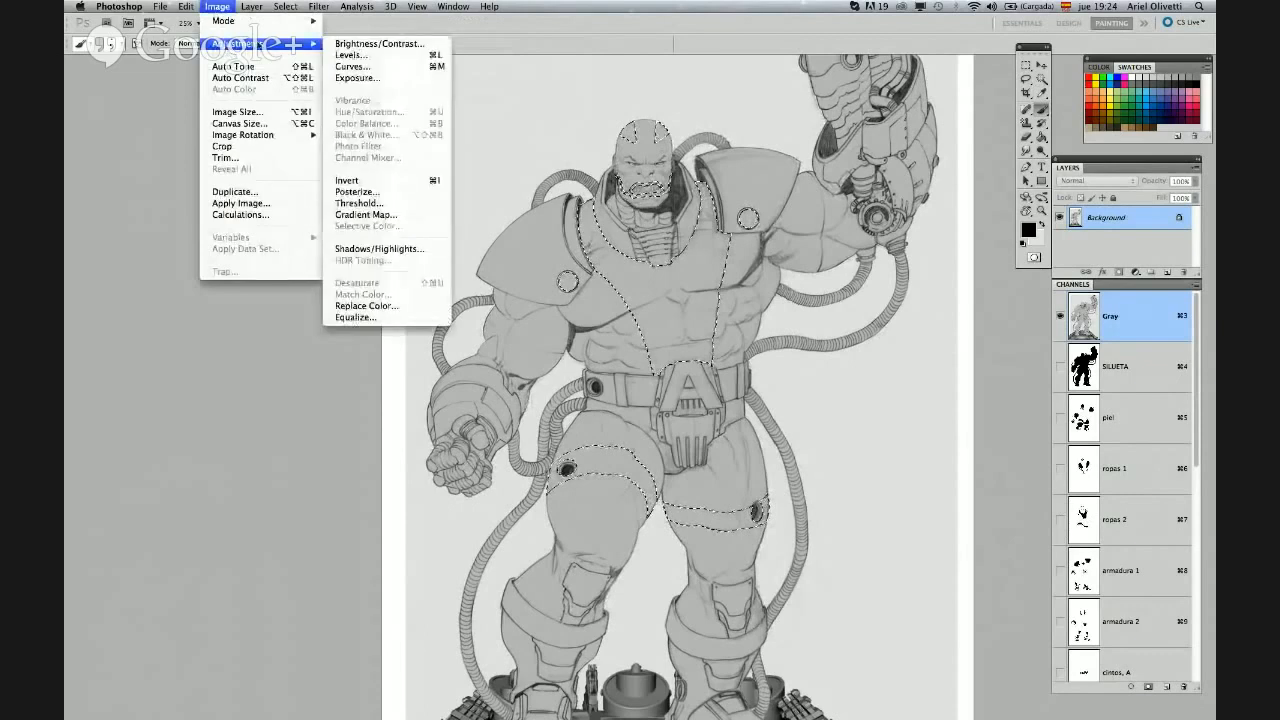
click(340, 44)
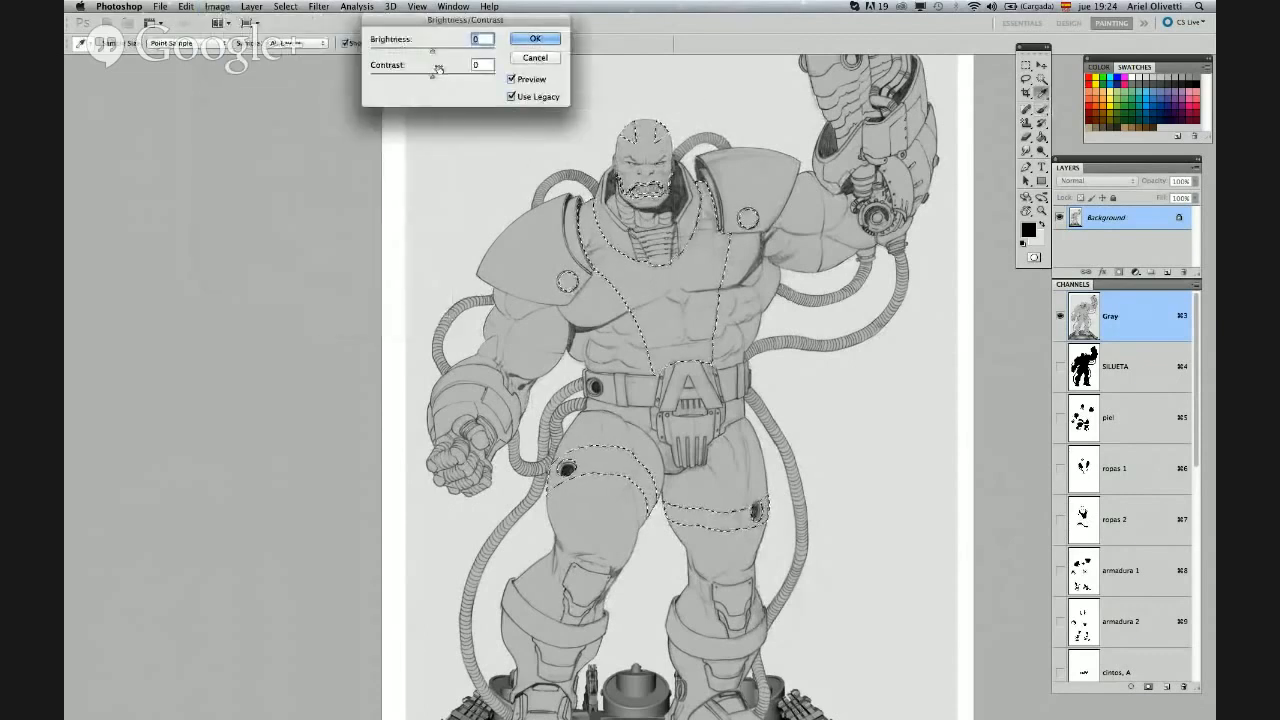
drag(432, 52, 414, 76)
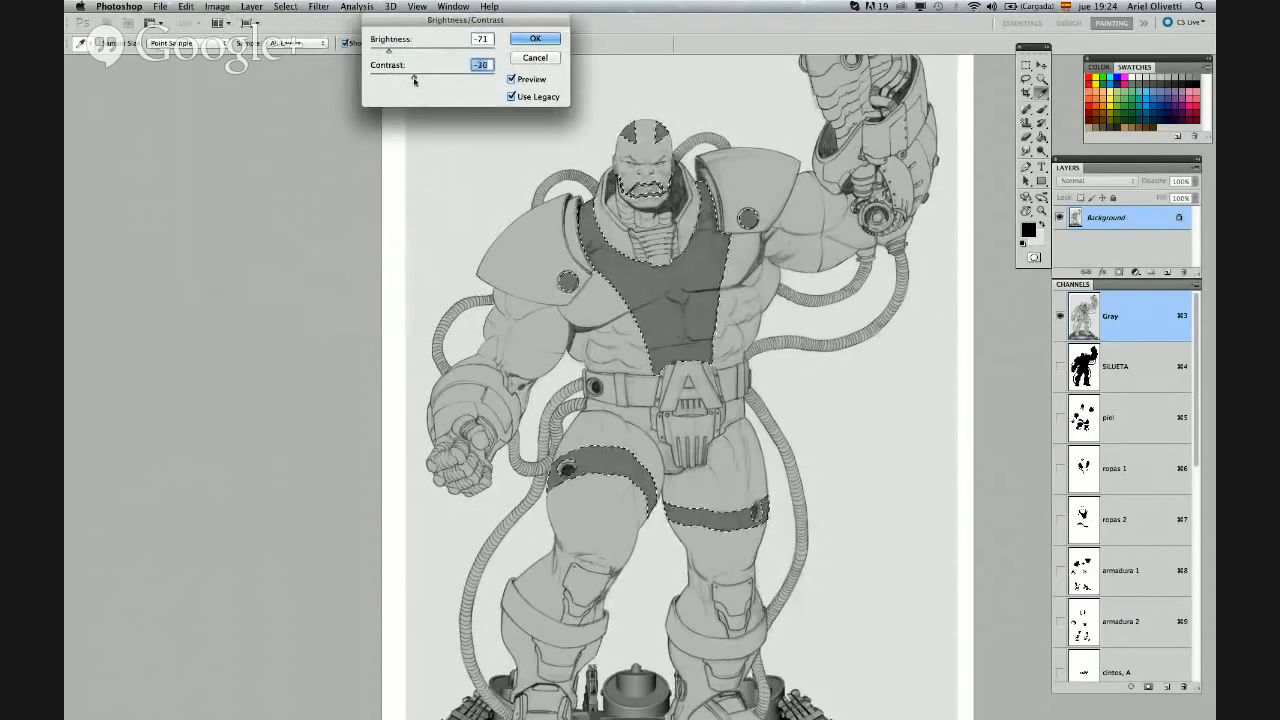
click(534, 41)
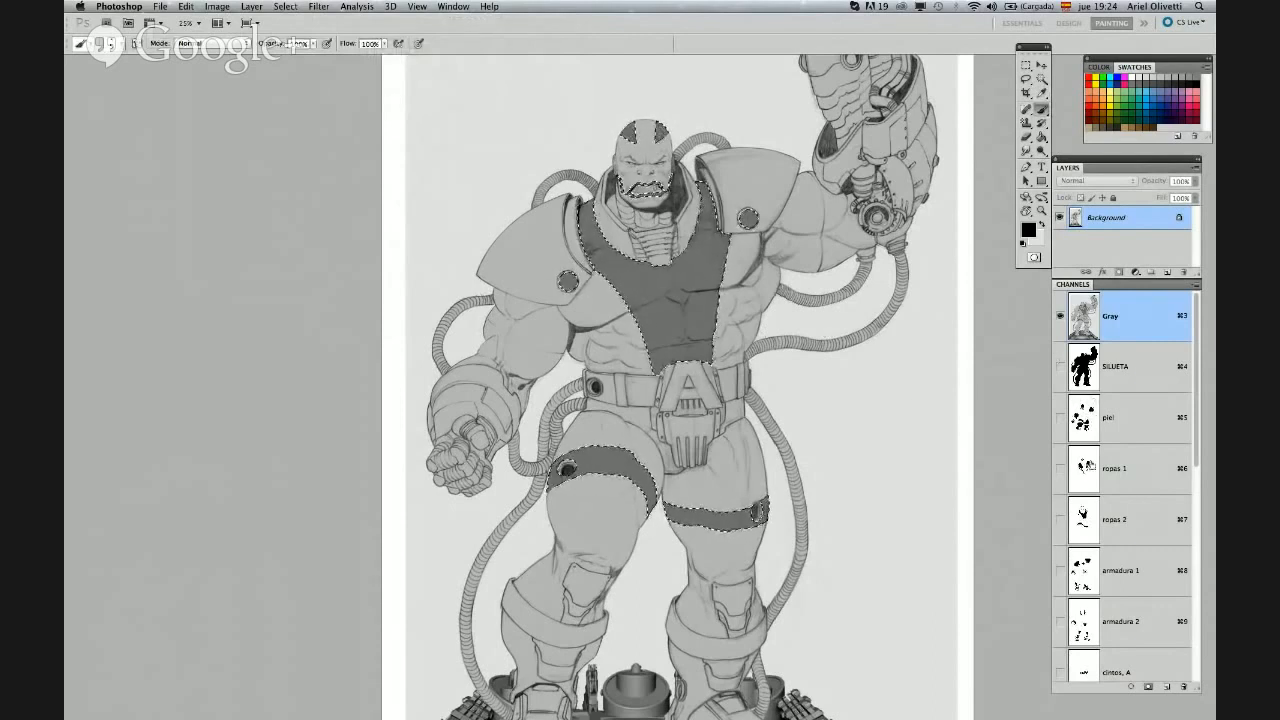
Load the ropas 1 channel as a selection and darken it with Brightness/Contrast at a brightness of about -25
super+click(1088, 470)
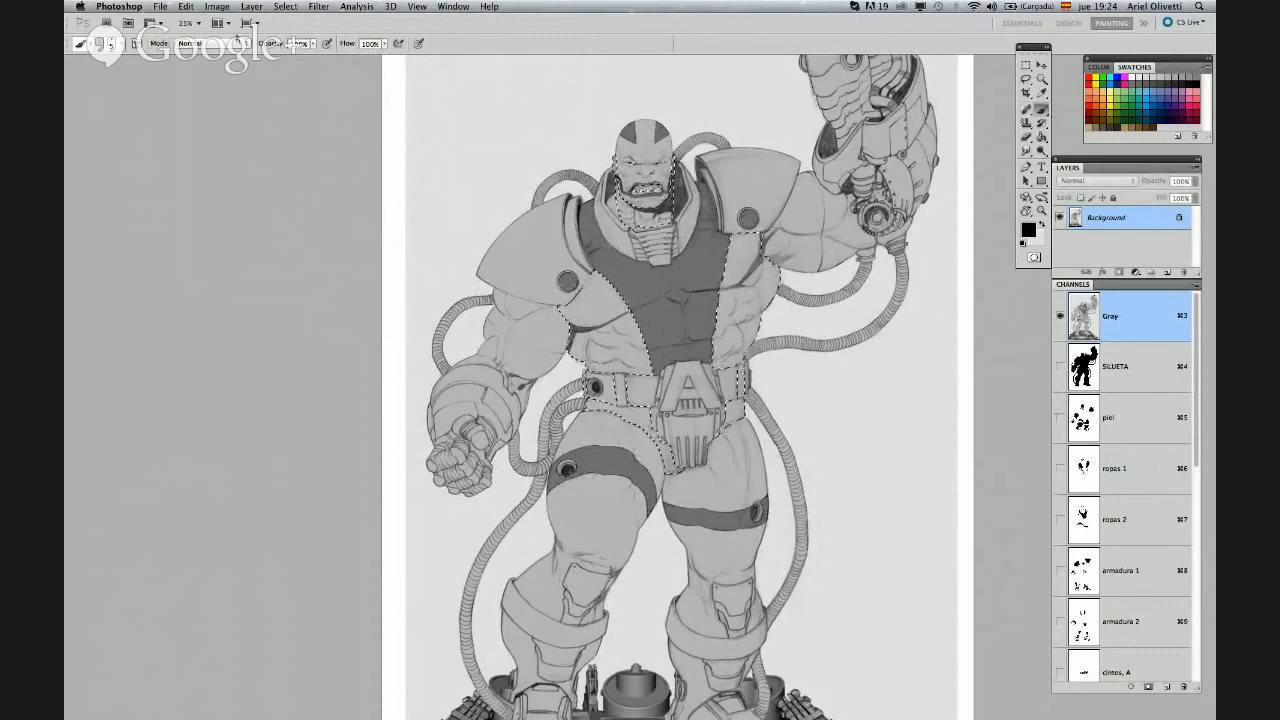
click(186, 6)
mouse_move(221, 22)
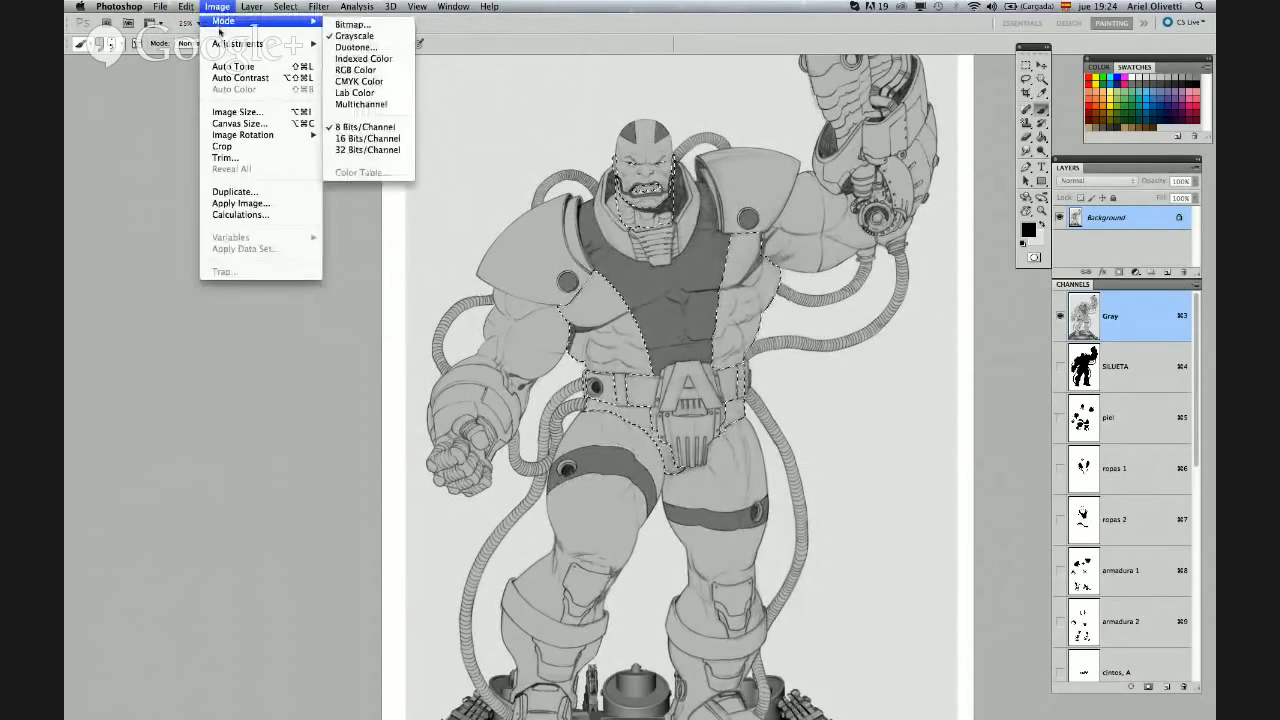
mouse_move(238, 44)
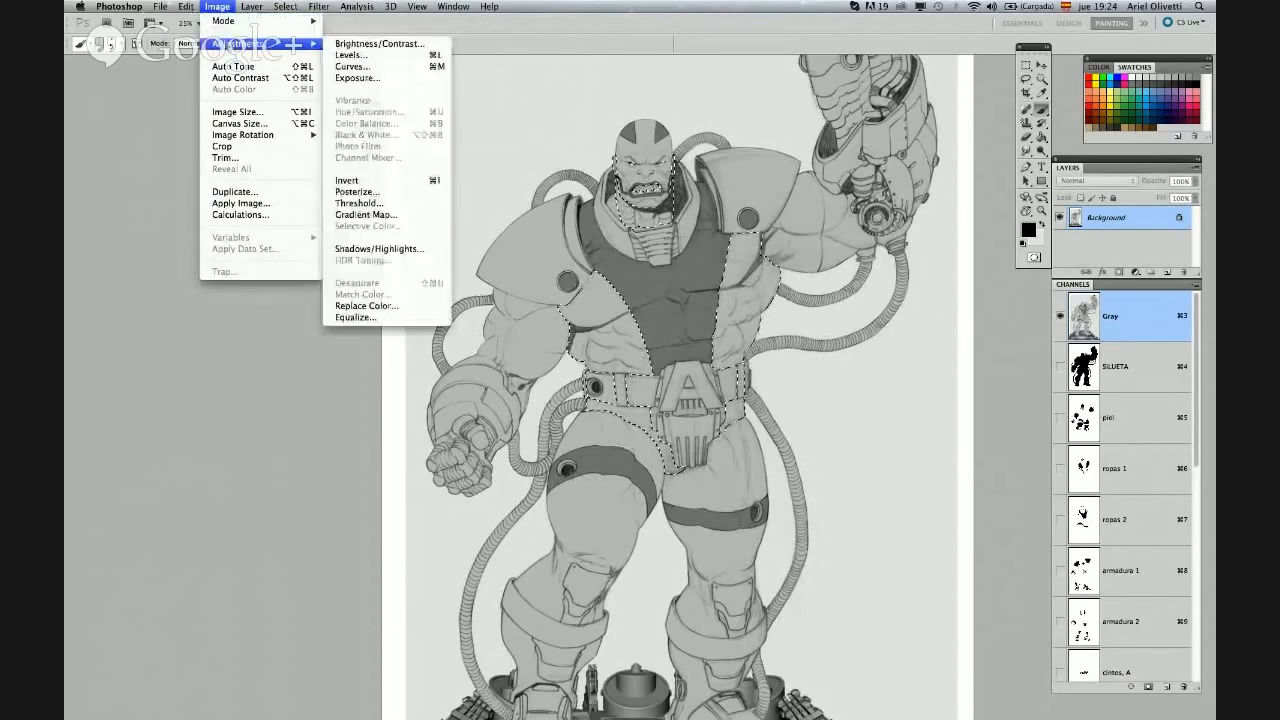
click(336, 43)
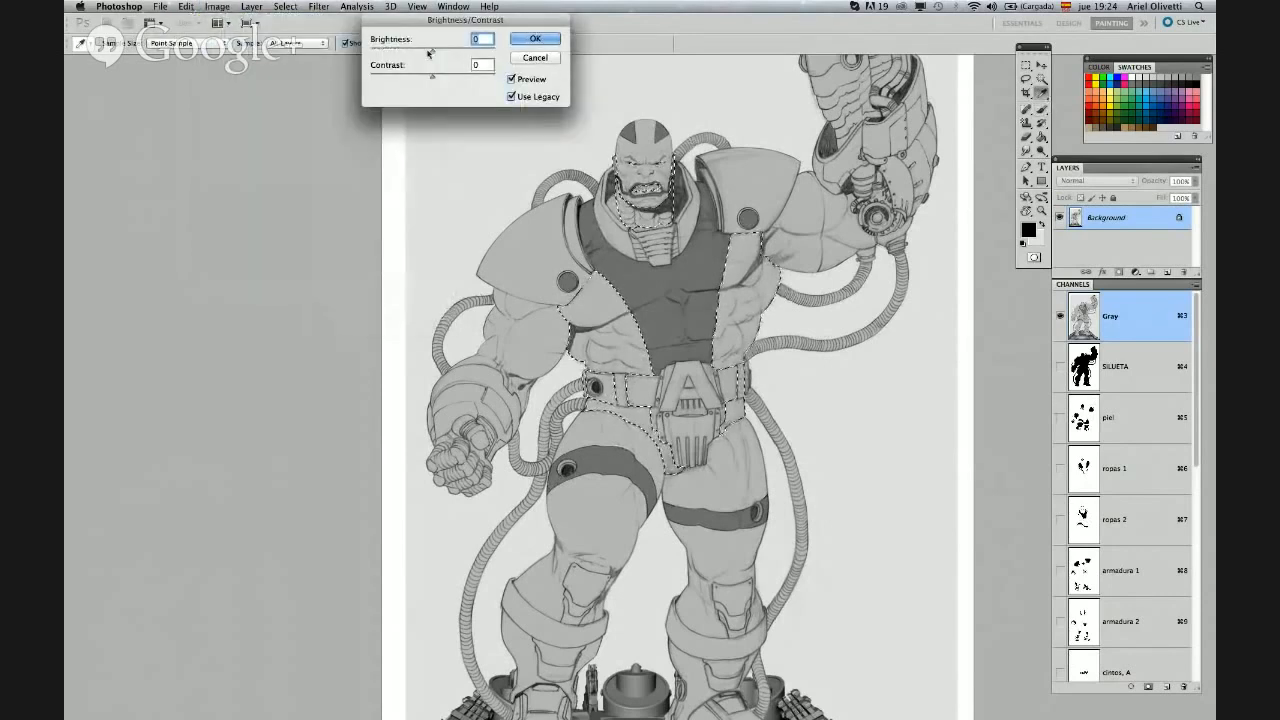
drag(429, 52, 417, 54)
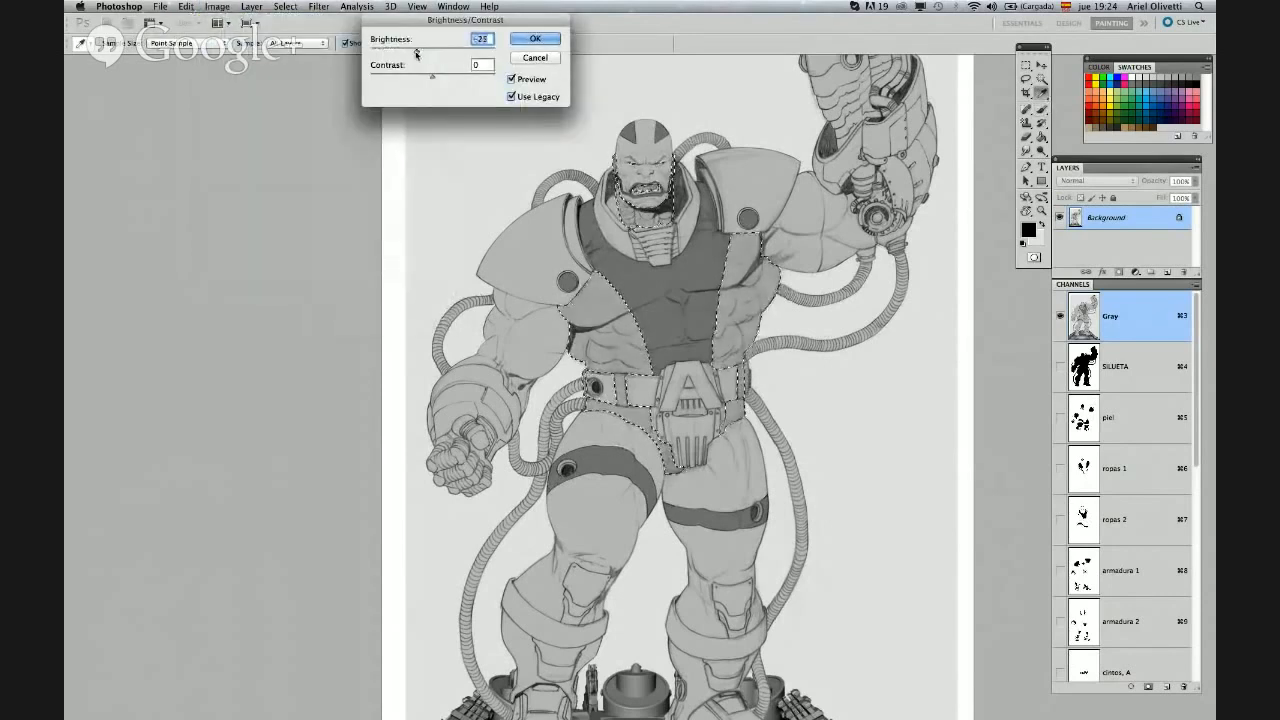
click(528, 40)
click(218, 7)
mouse_move(236, 46)
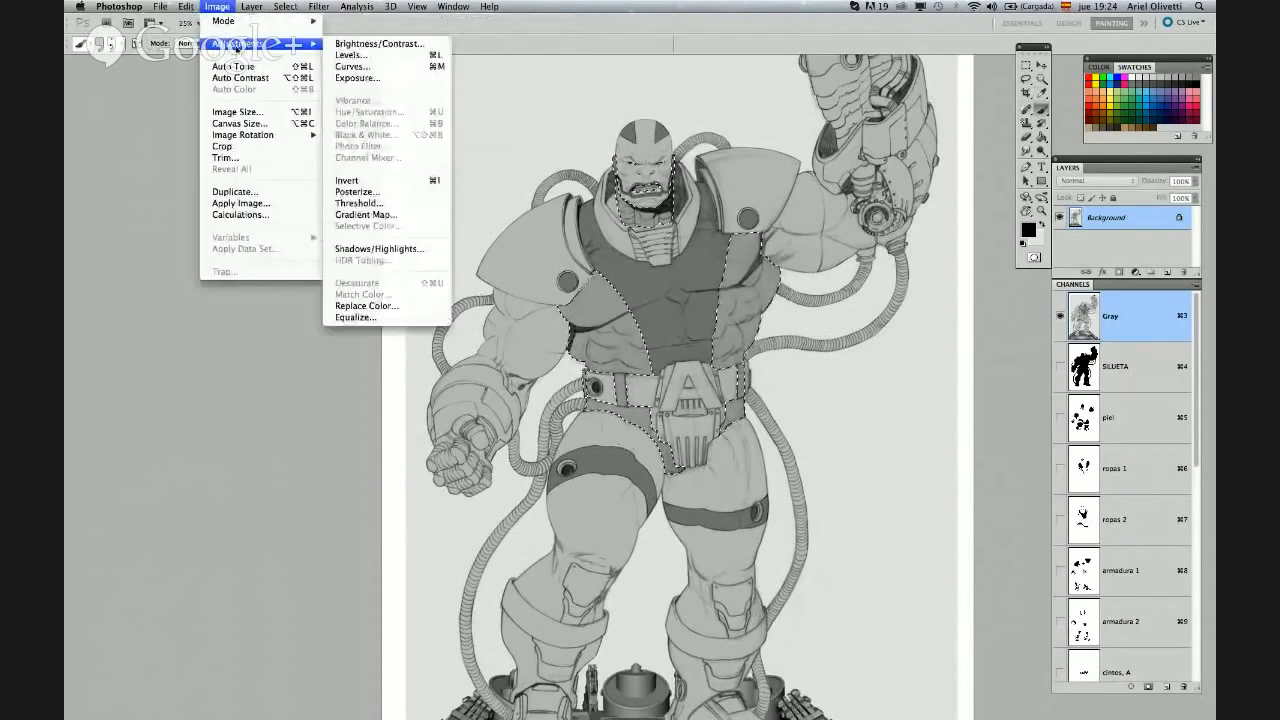
click(160, 177)
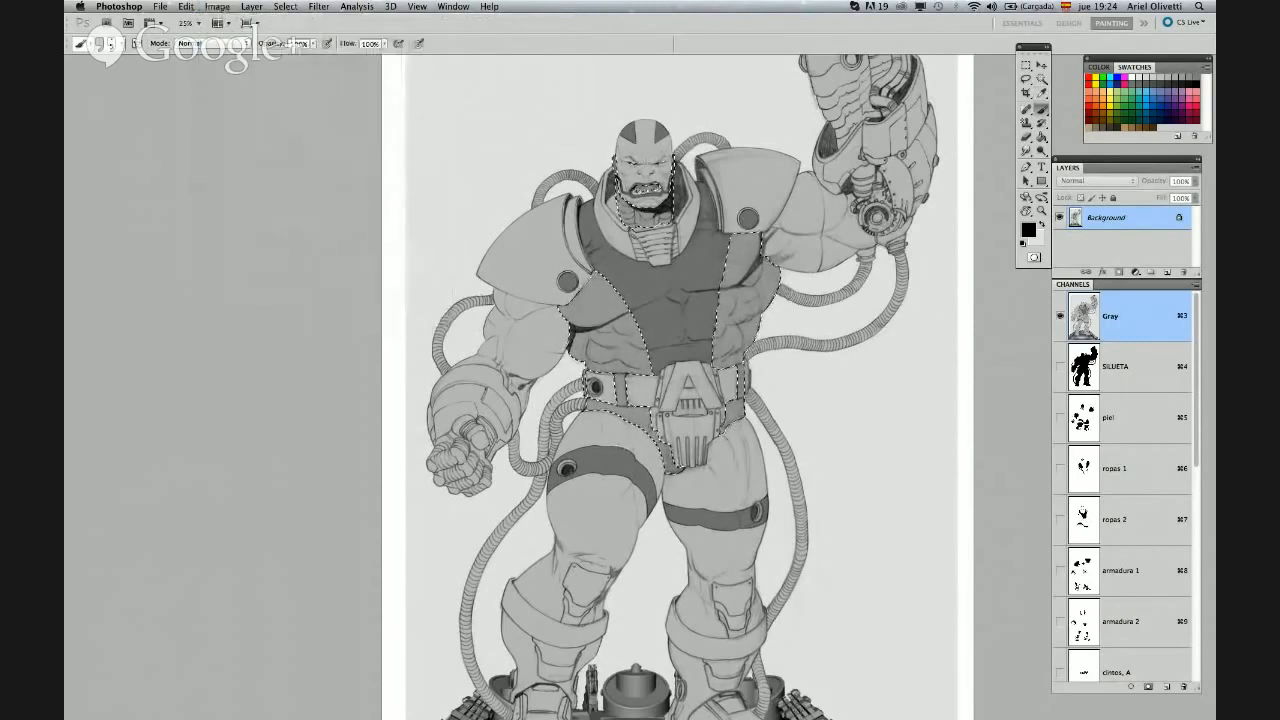
Load the armadura 1 channel as a selection and darken those armor pieces slightly by lowering the brightness in Brightness/Contrast
super+click(1123, 532)
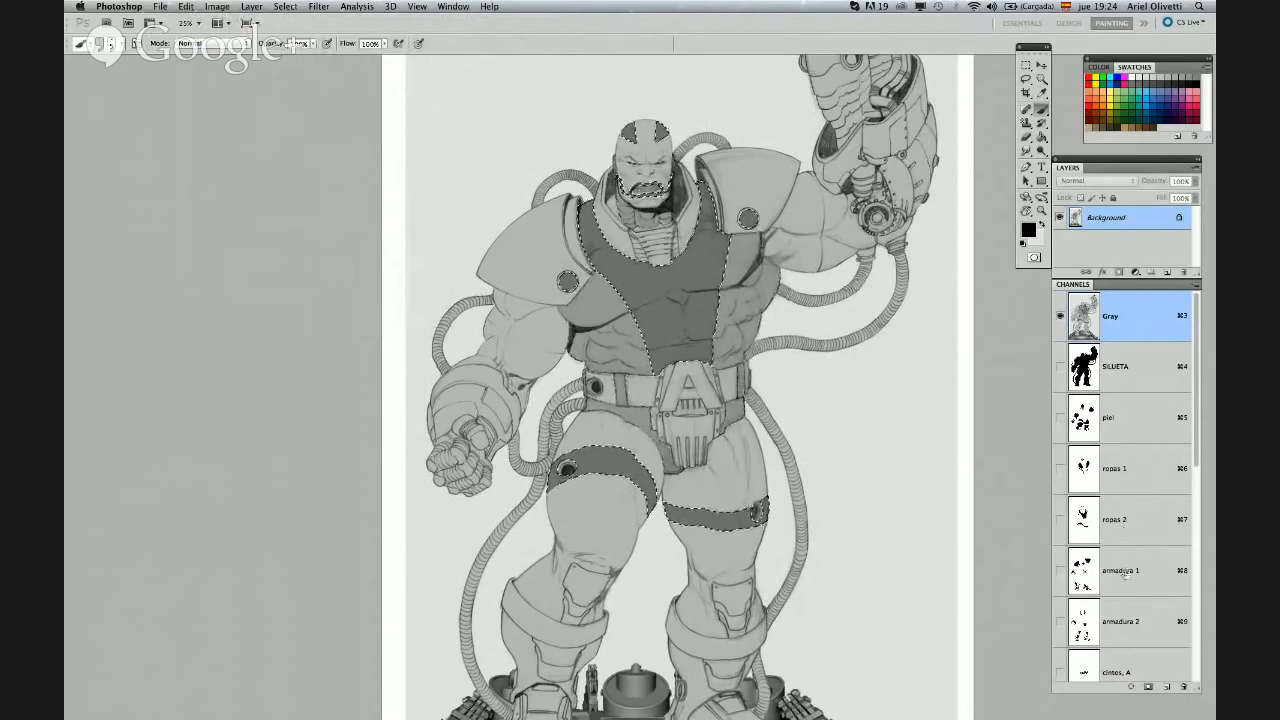
super+click(1127, 573)
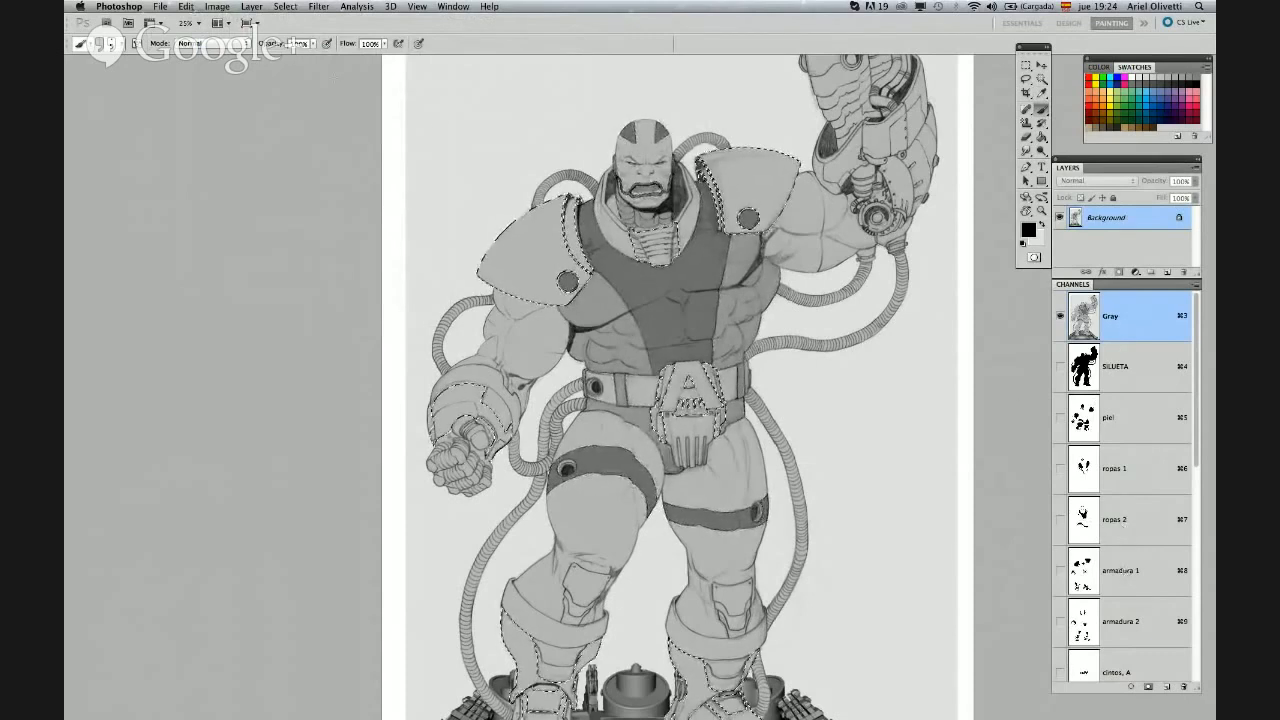
click(220, 8)
mouse_move(240, 48)
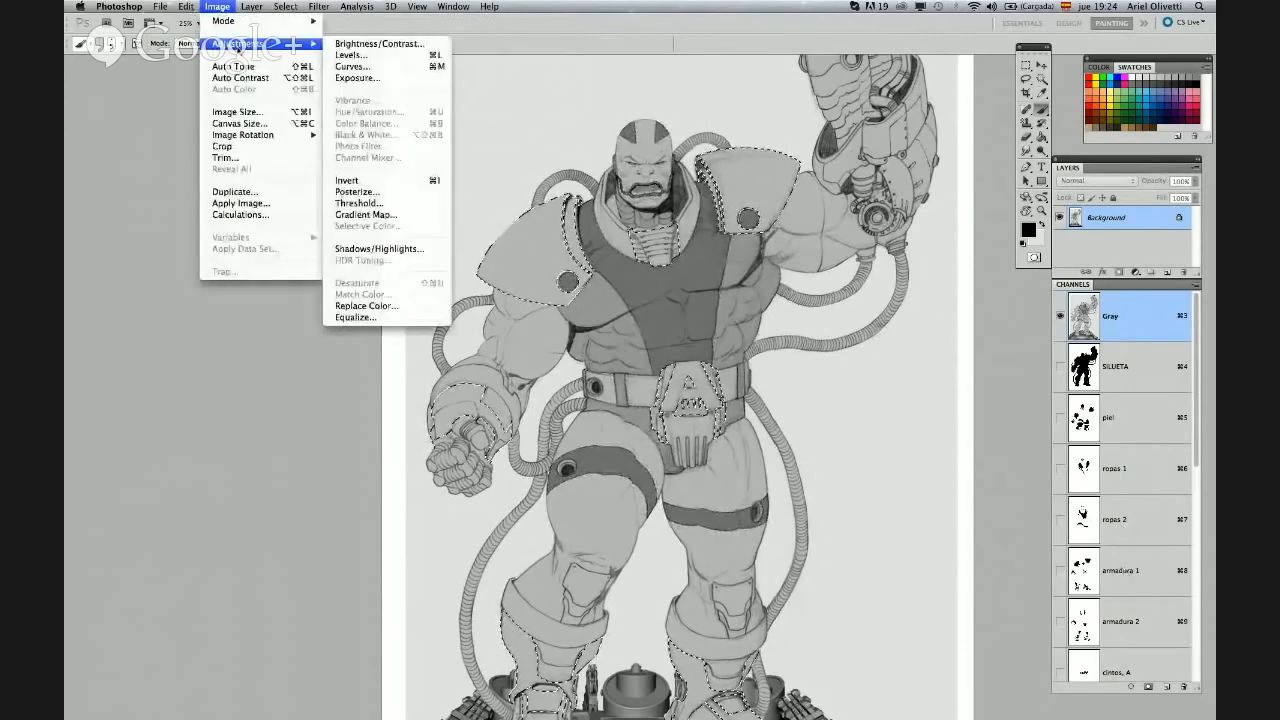
click(380, 43)
drag(432, 52, 419, 56)
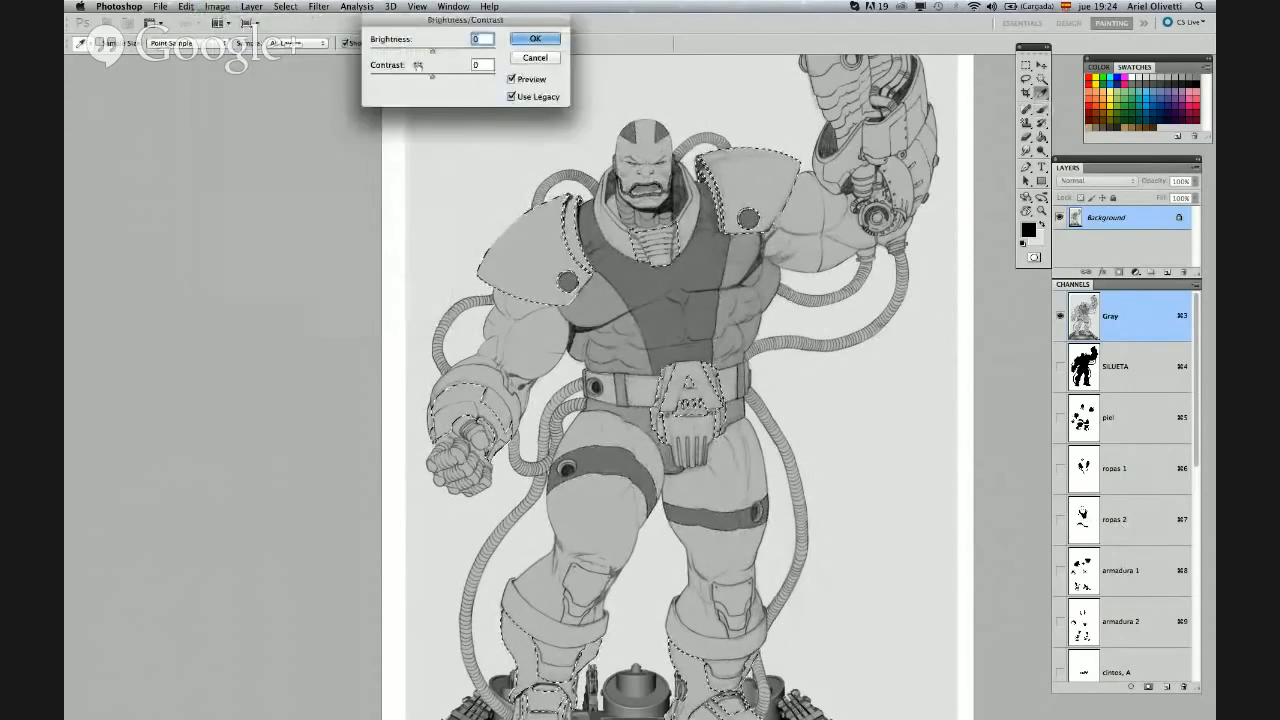
click(535, 38)
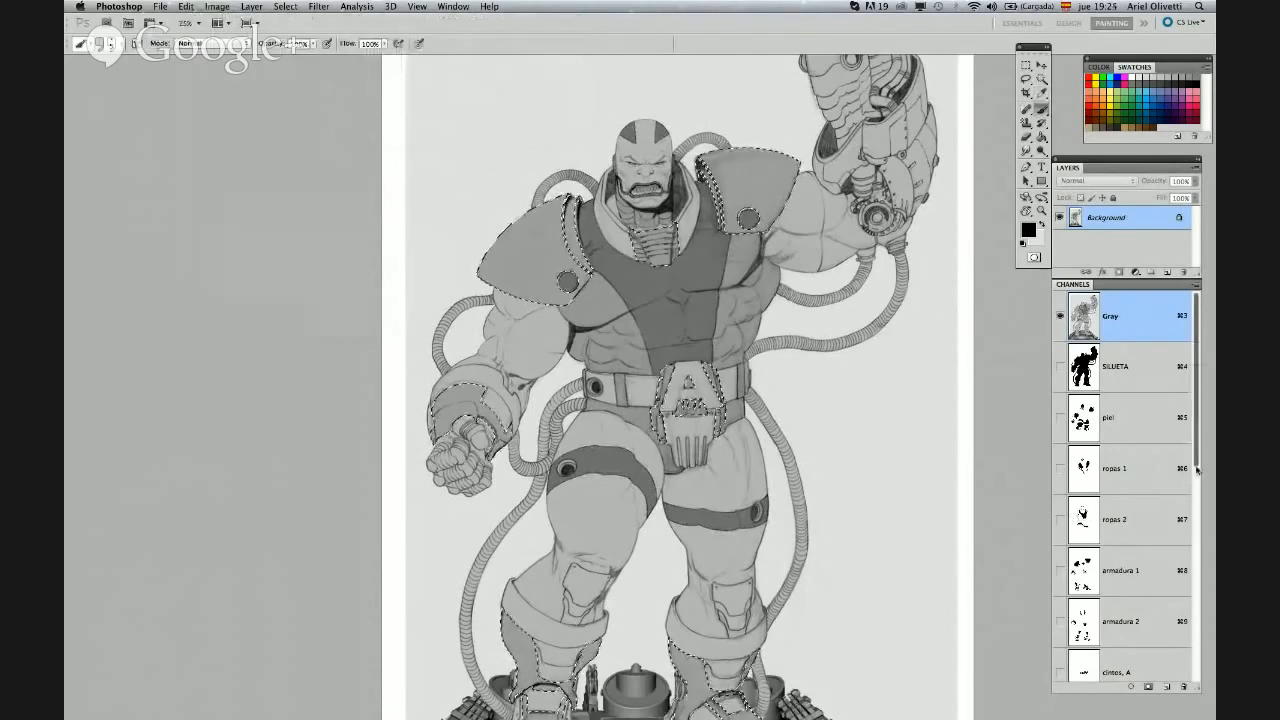
Load the armadura 2 channel as a selection and darken it with Brightness/Contrast at a brightness of about -25
drag(1198, 467, 1202, 529)
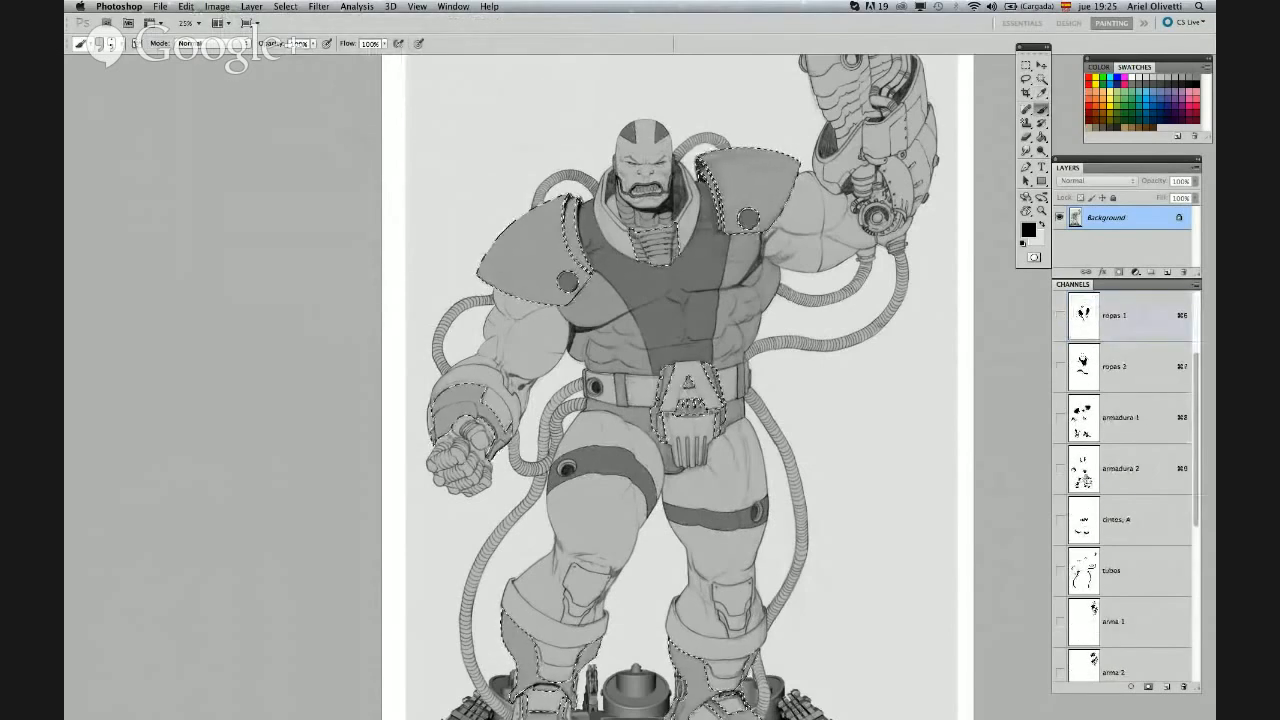
super+click(1083, 479)
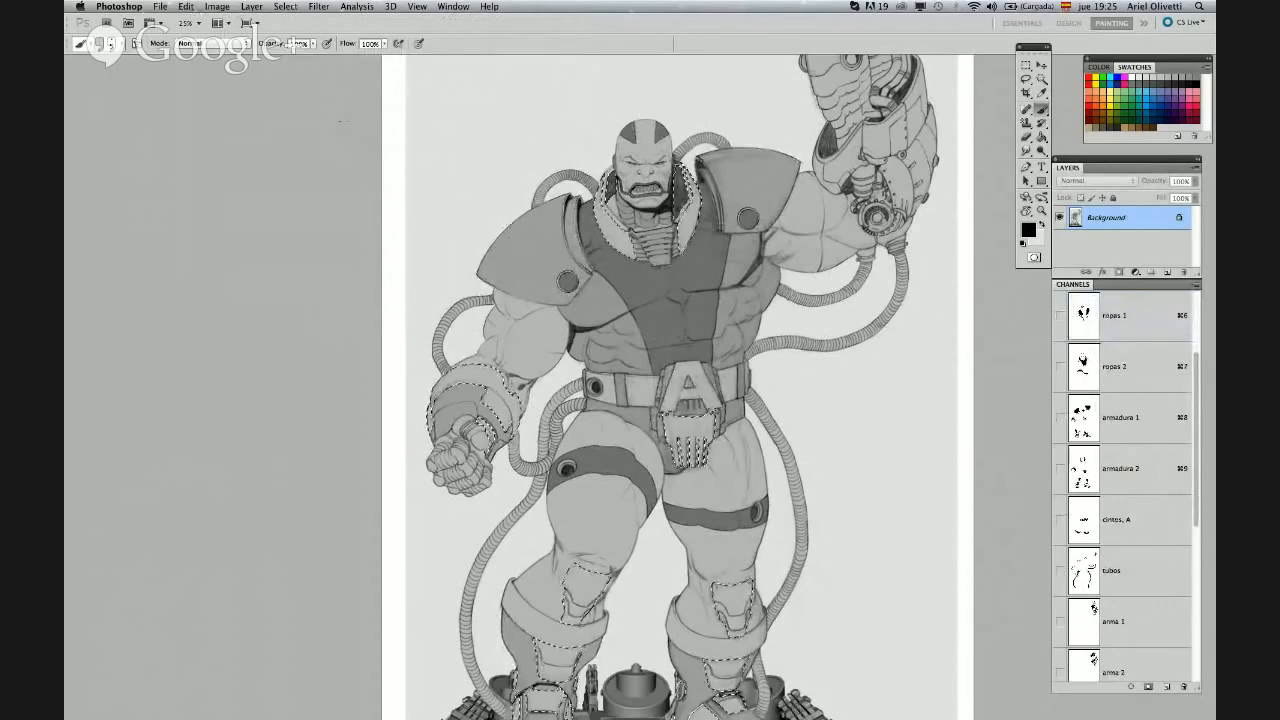
click(217, 6)
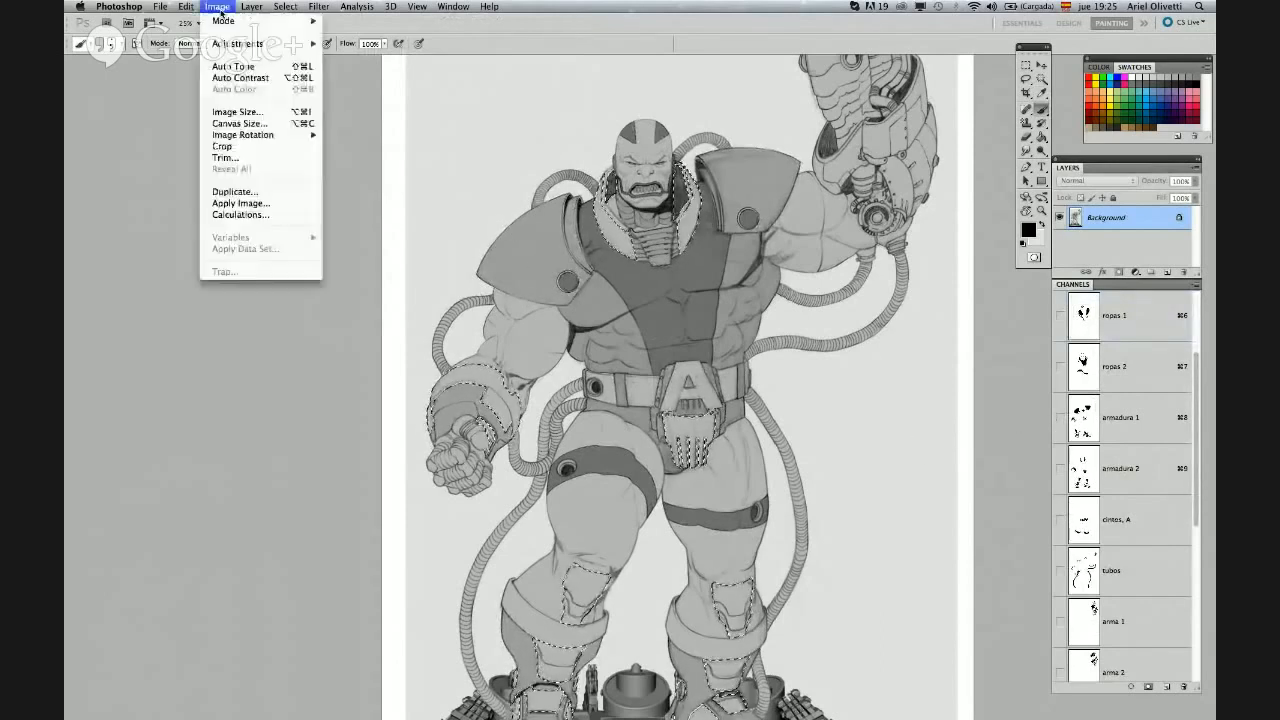
mouse_move(250, 44)
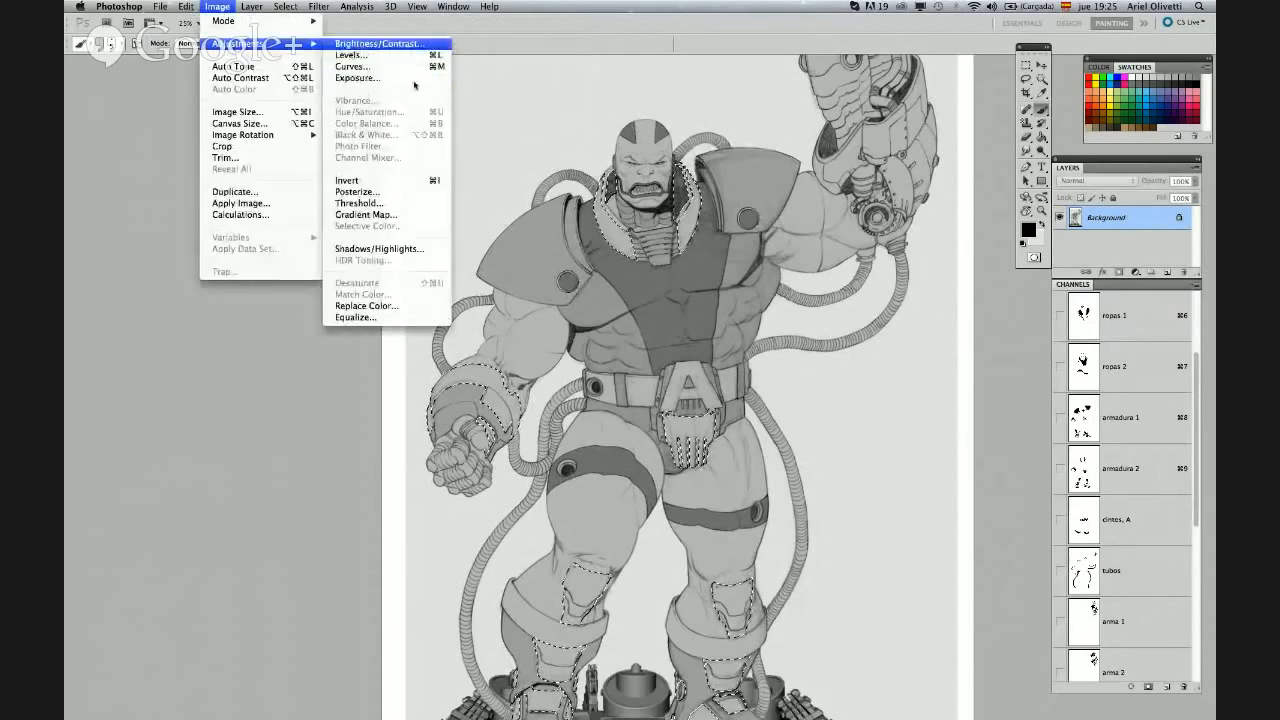
click(375, 44)
drag(428, 58, 417, 58)
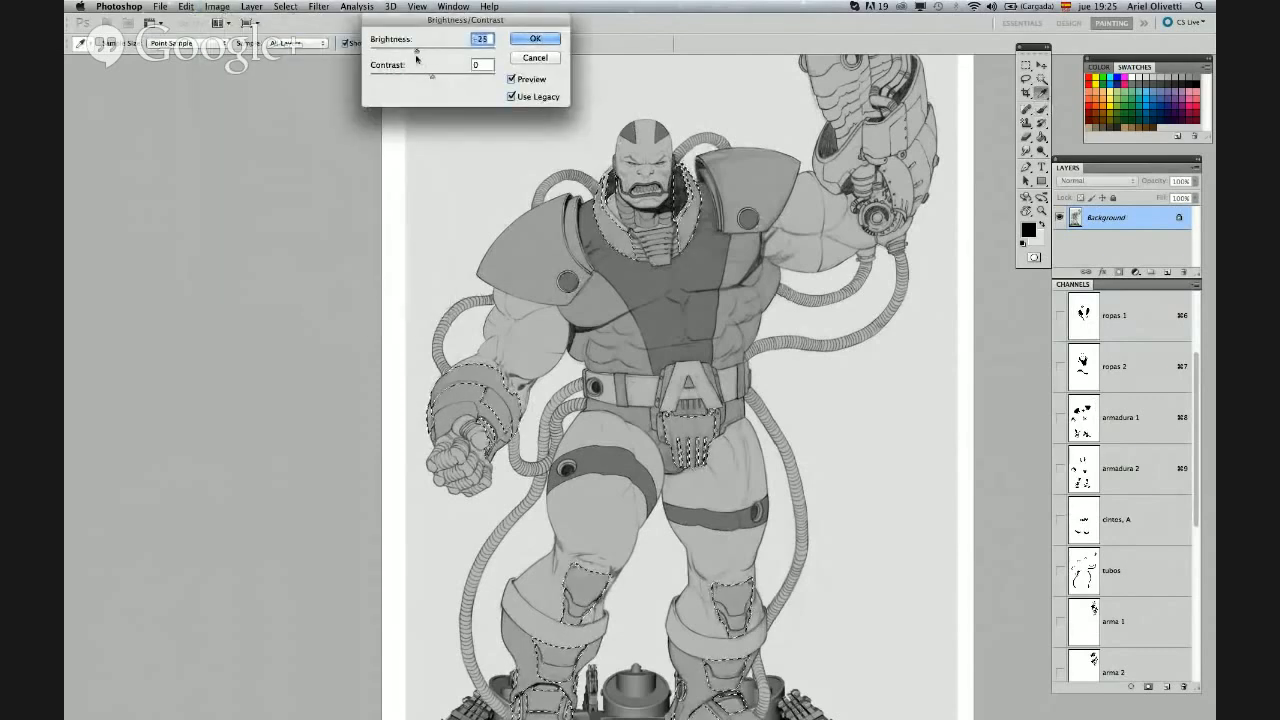
key(Return)
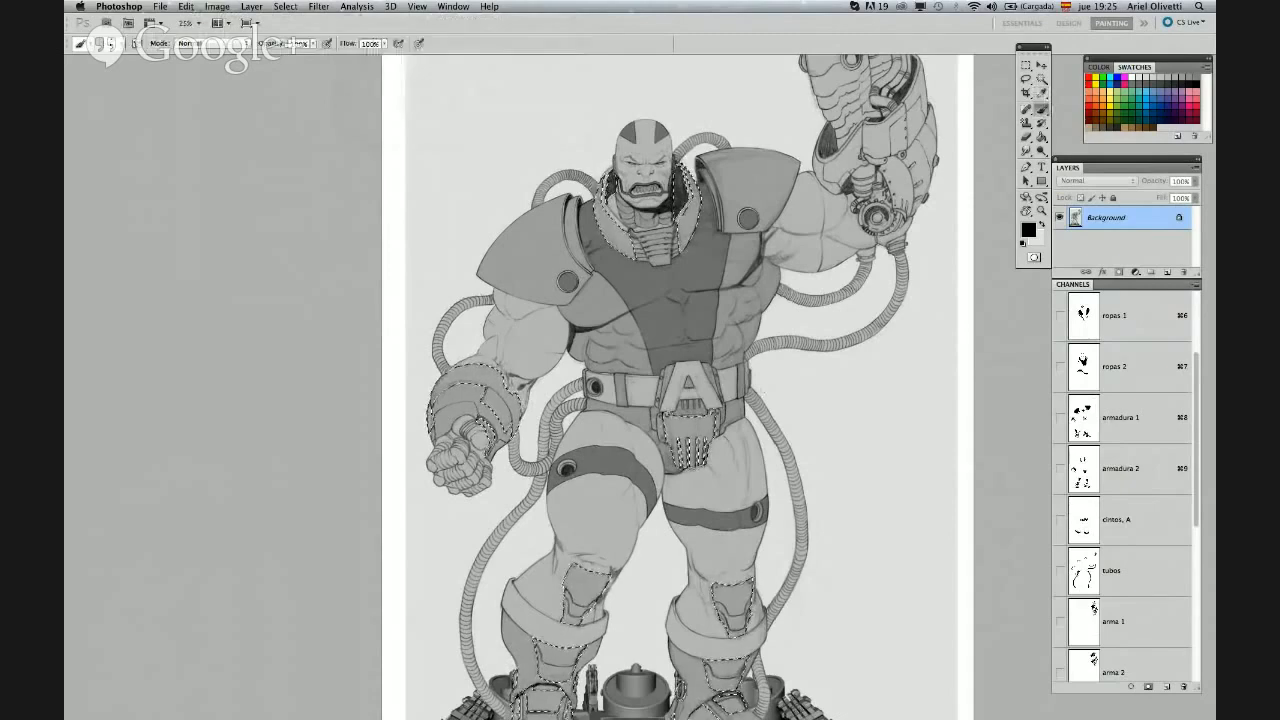
Load the tubos channel as a selection, apply Brightness/Contrast with brightness -77 and contrast -23, and deselect
drag(811, 403, 813, 305)
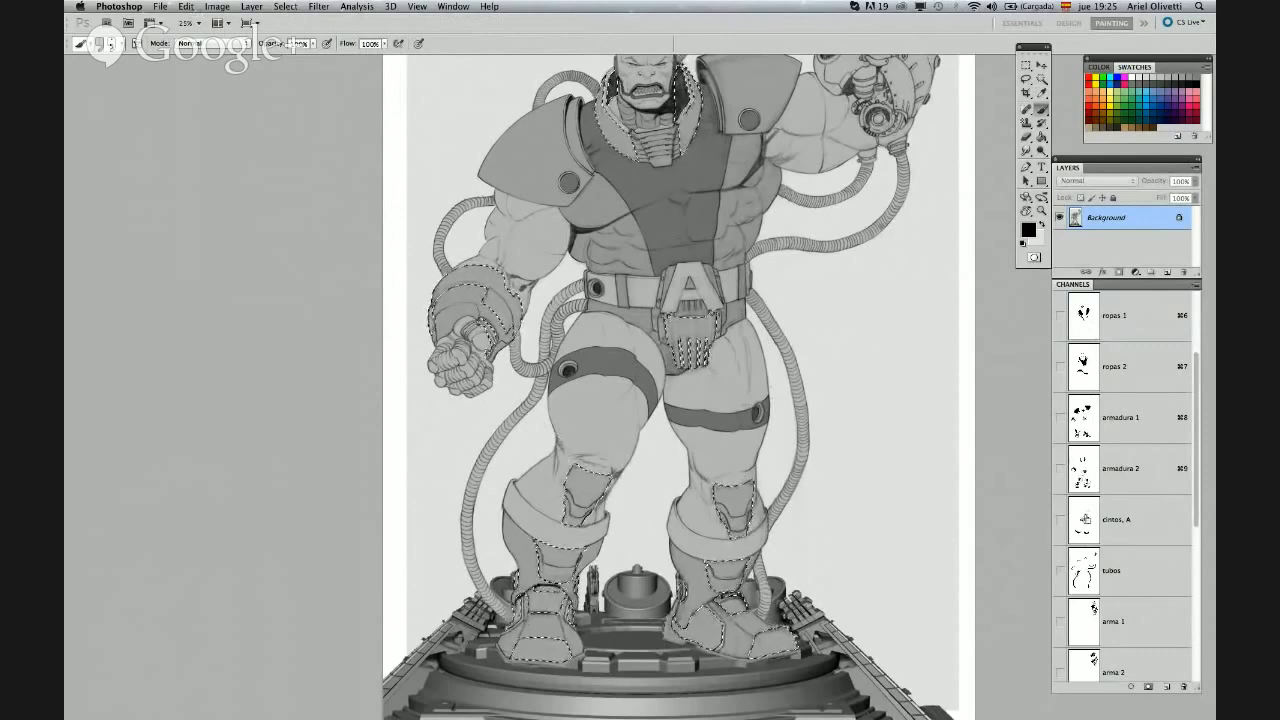
super+click(1085, 518)
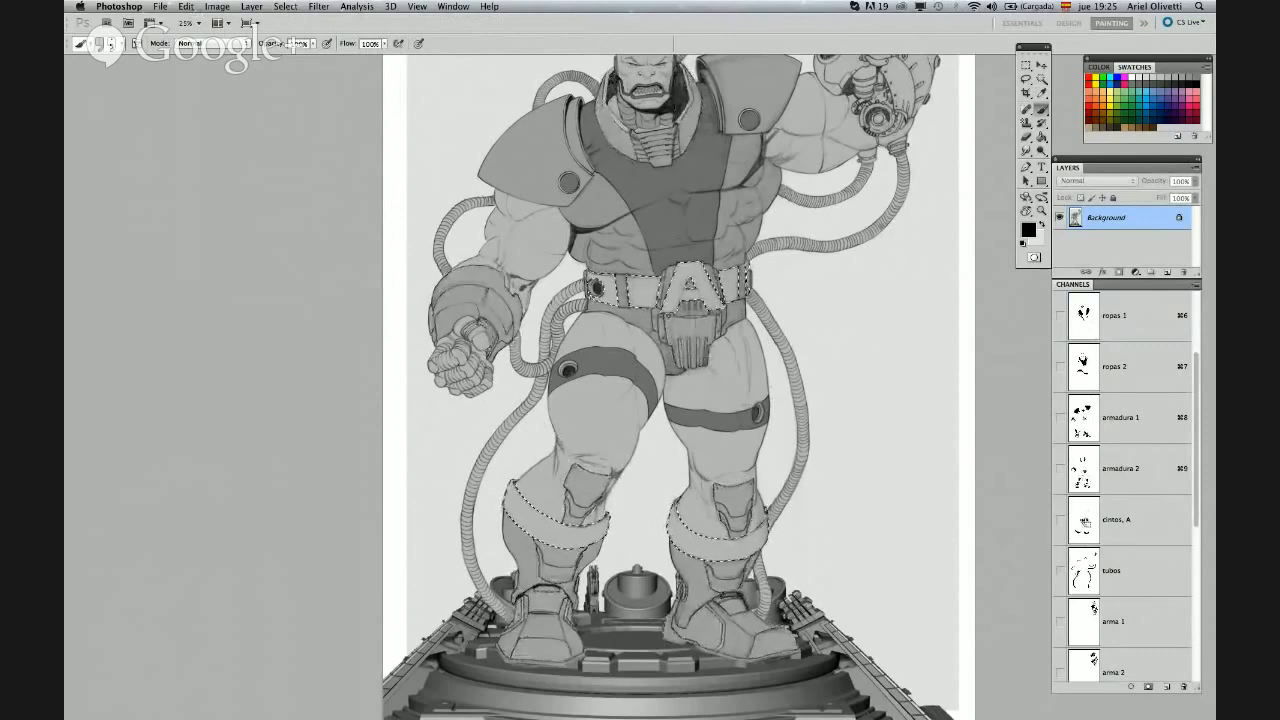
super+click(1084, 566)
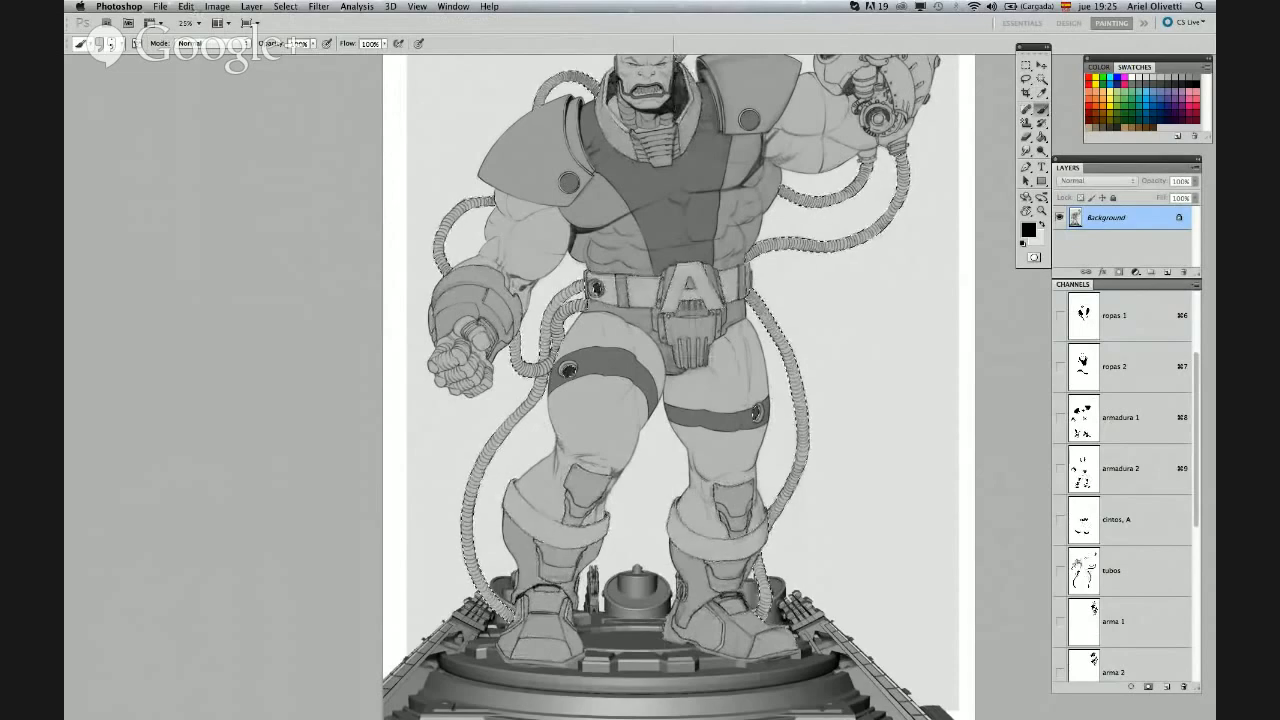
click(217, 6)
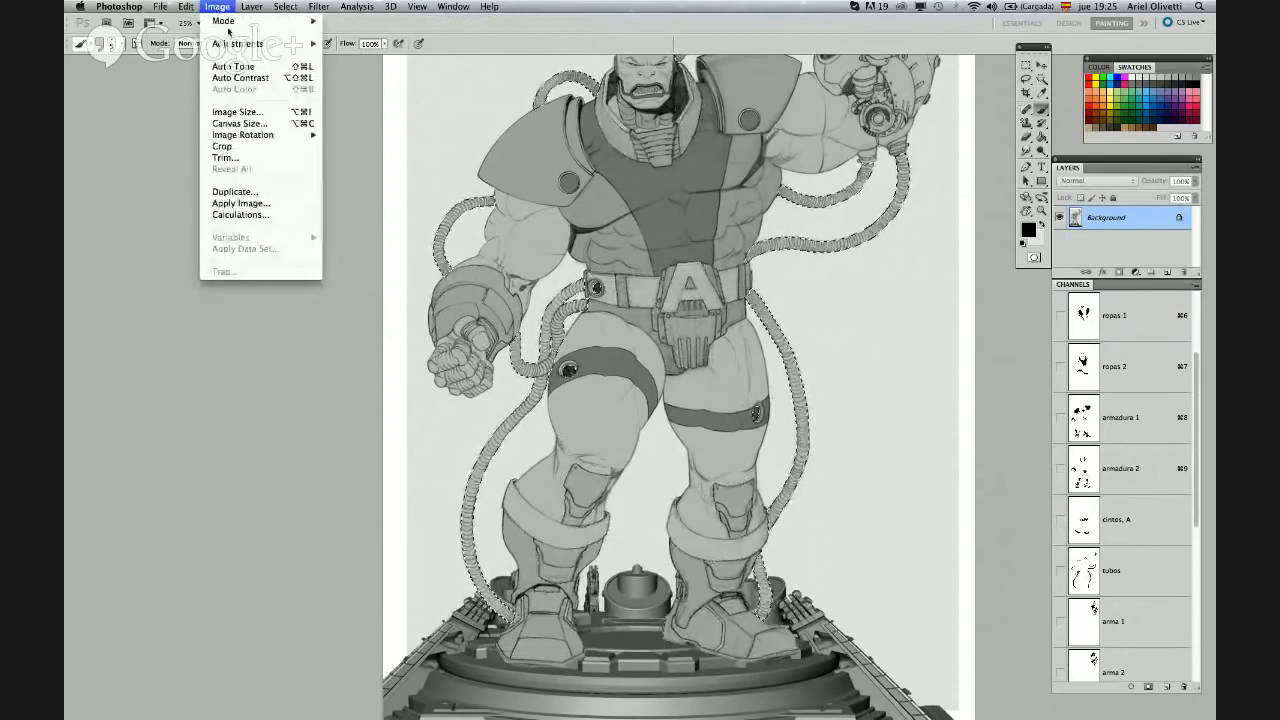
mouse_move(236, 46)
click(344, 44)
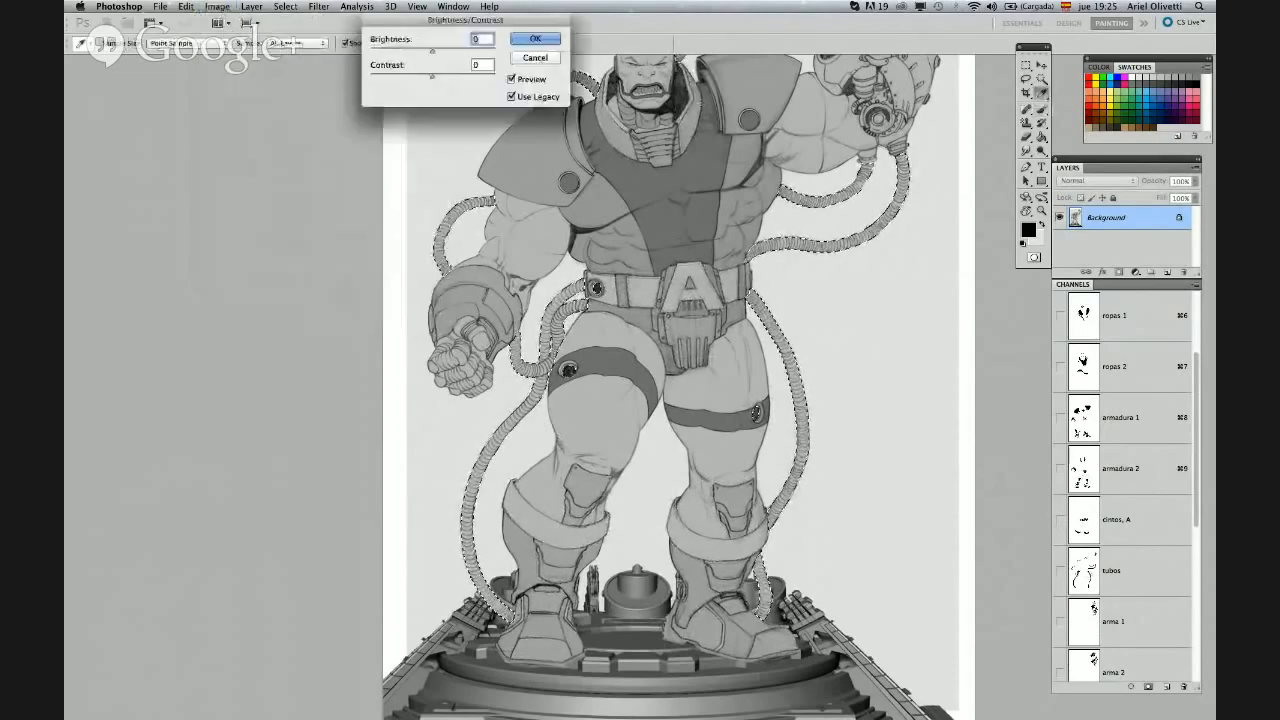
drag(432, 51, 418, 78)
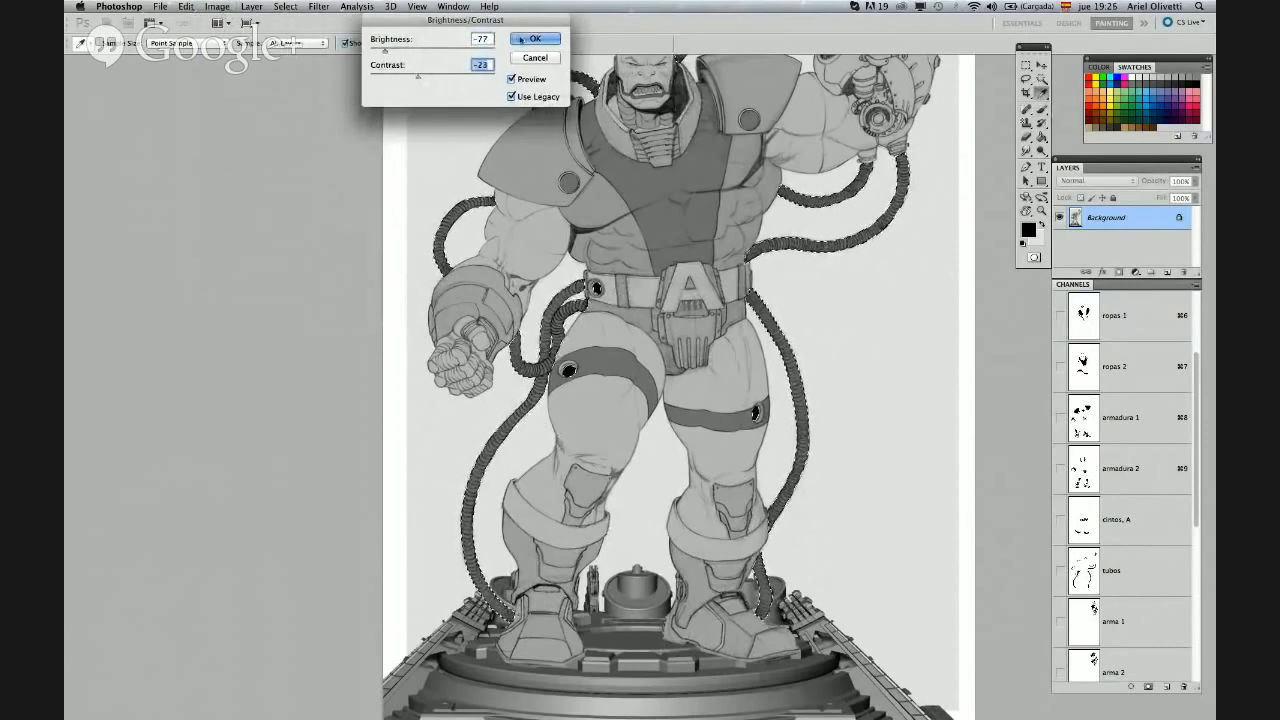
click(521, 40)
key(b)
key(super+space)
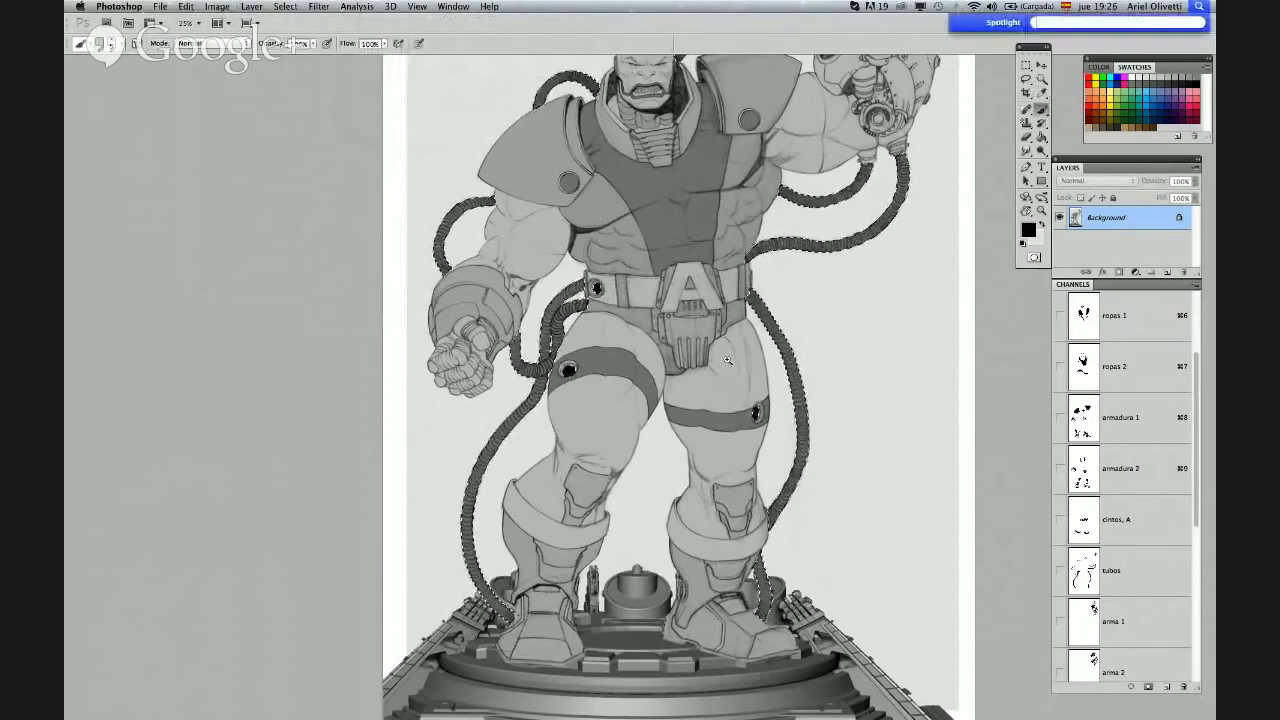
alt+super+click(727, 360)
drag(761, 384, 752, 358)
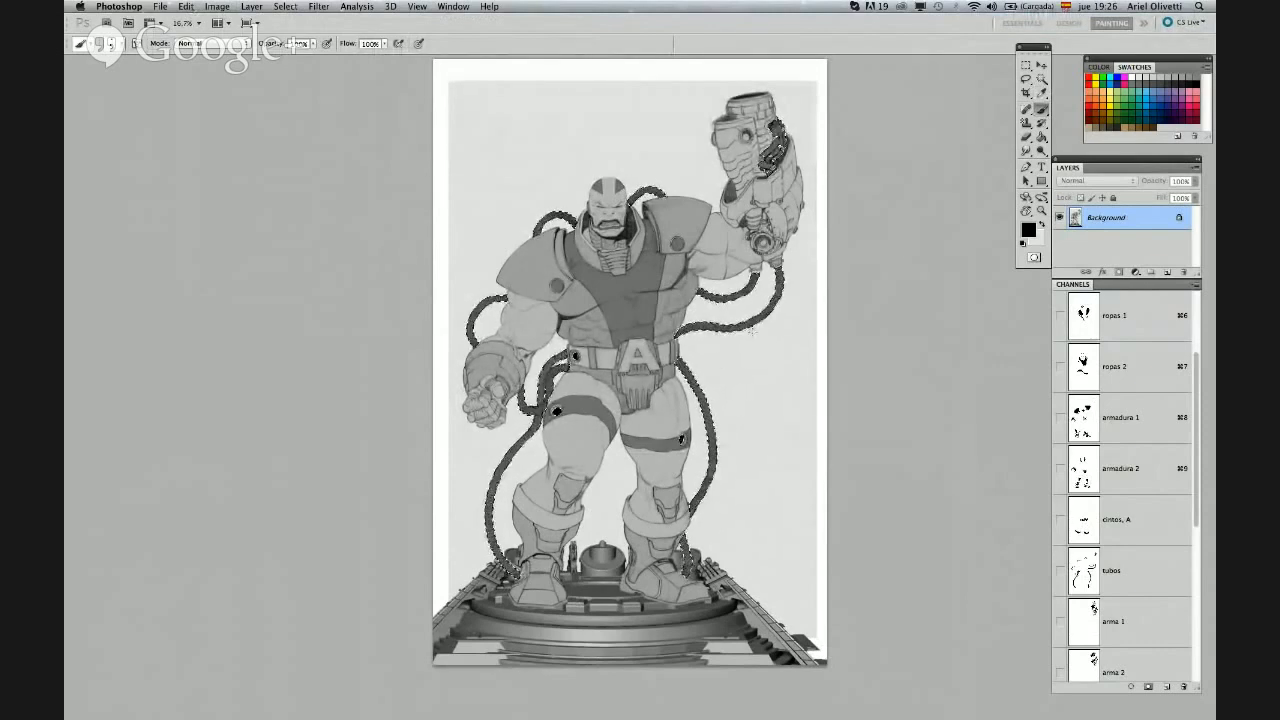
key(super+d)
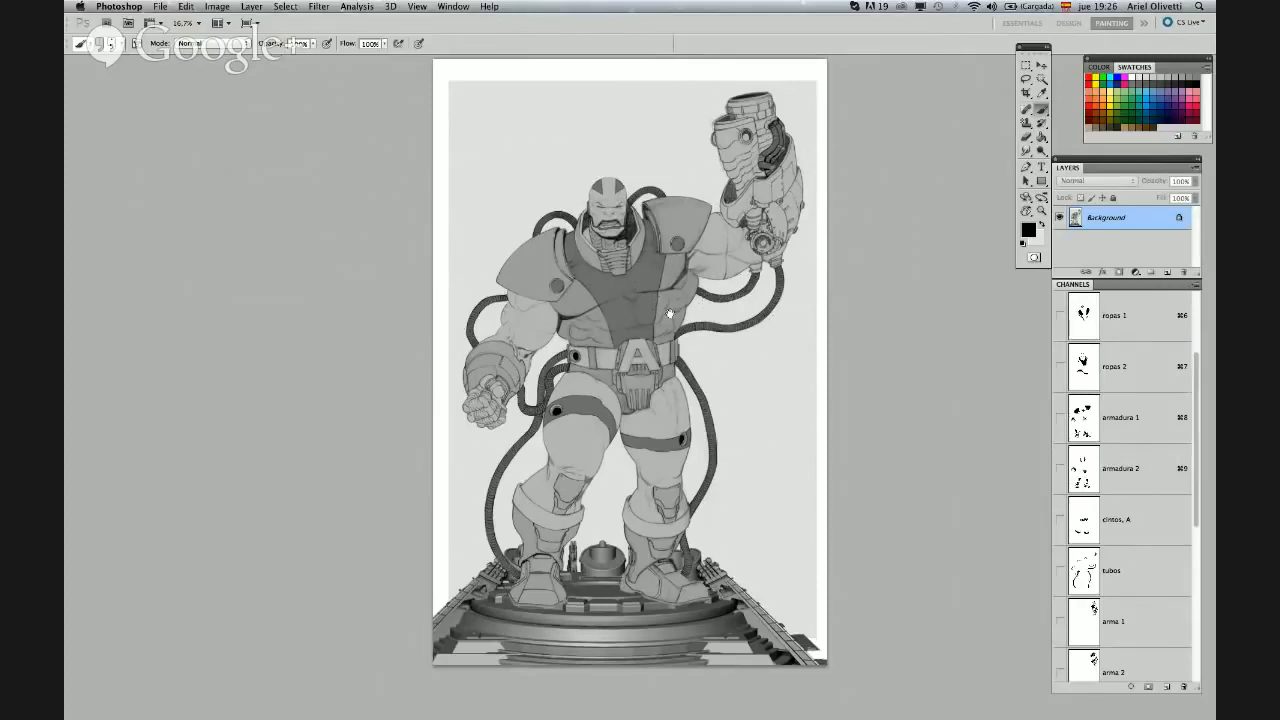
Load the arma 1 channel as a selection and apply Brightness/Contrast with brightness -31 and contrast -11
scroll(672, 302, down, 2)
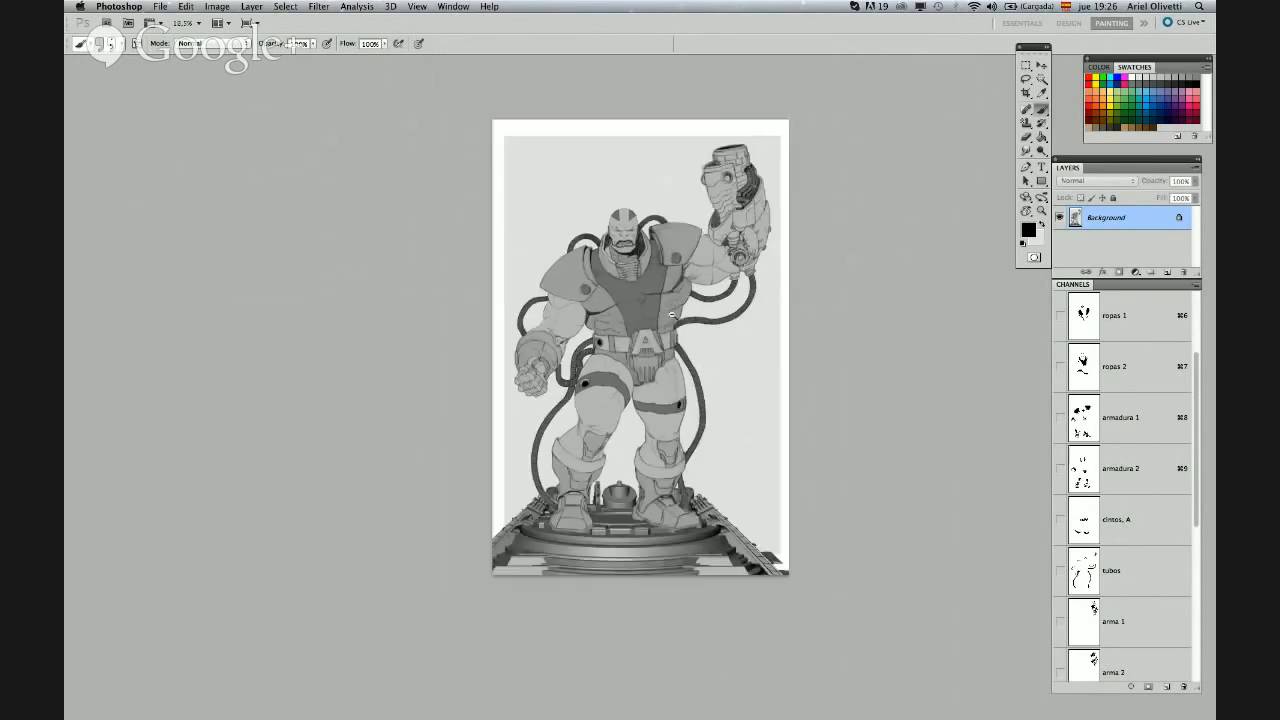
scroll(680, 316, up, 3)
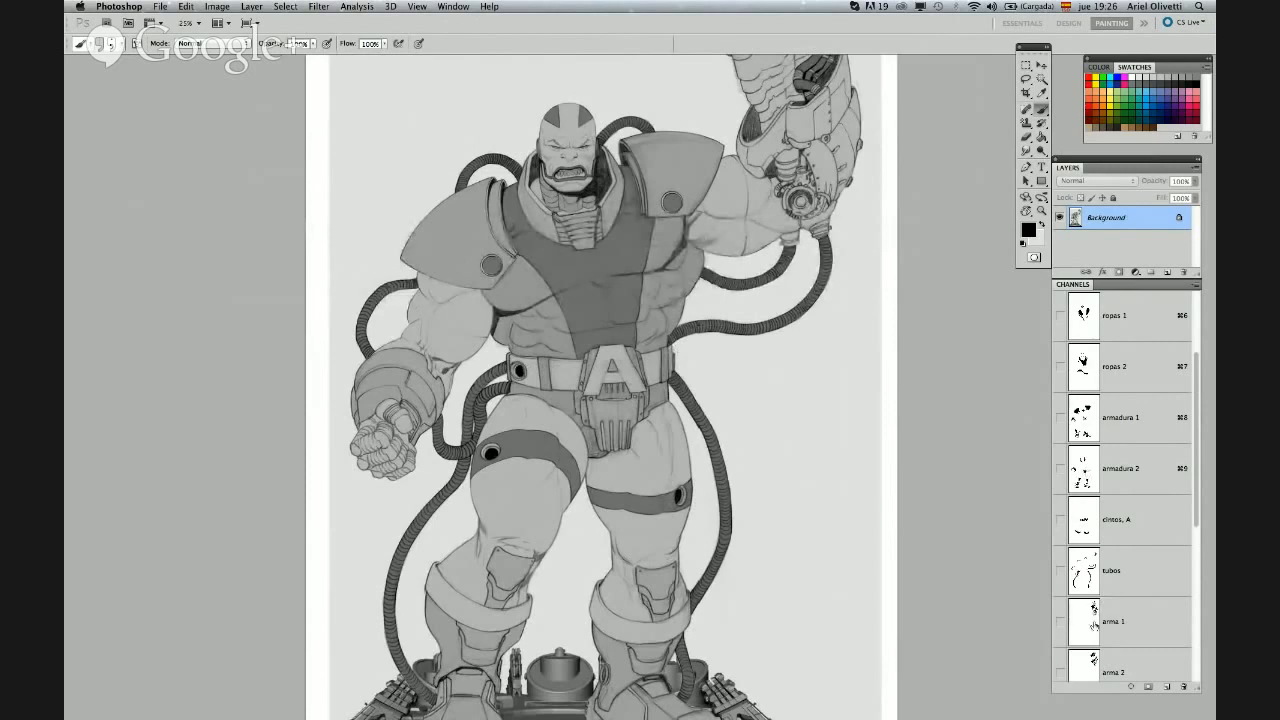
drag(787, 451, 771, 523)
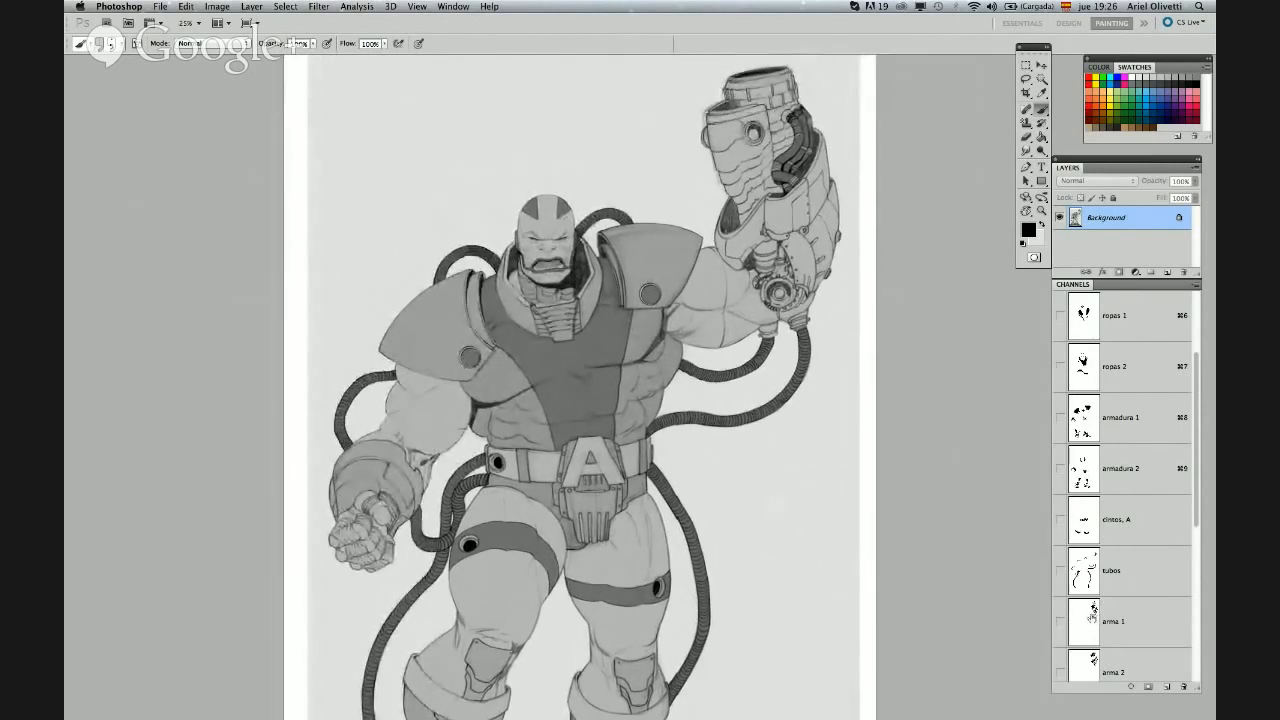
super+click(1093, 610)
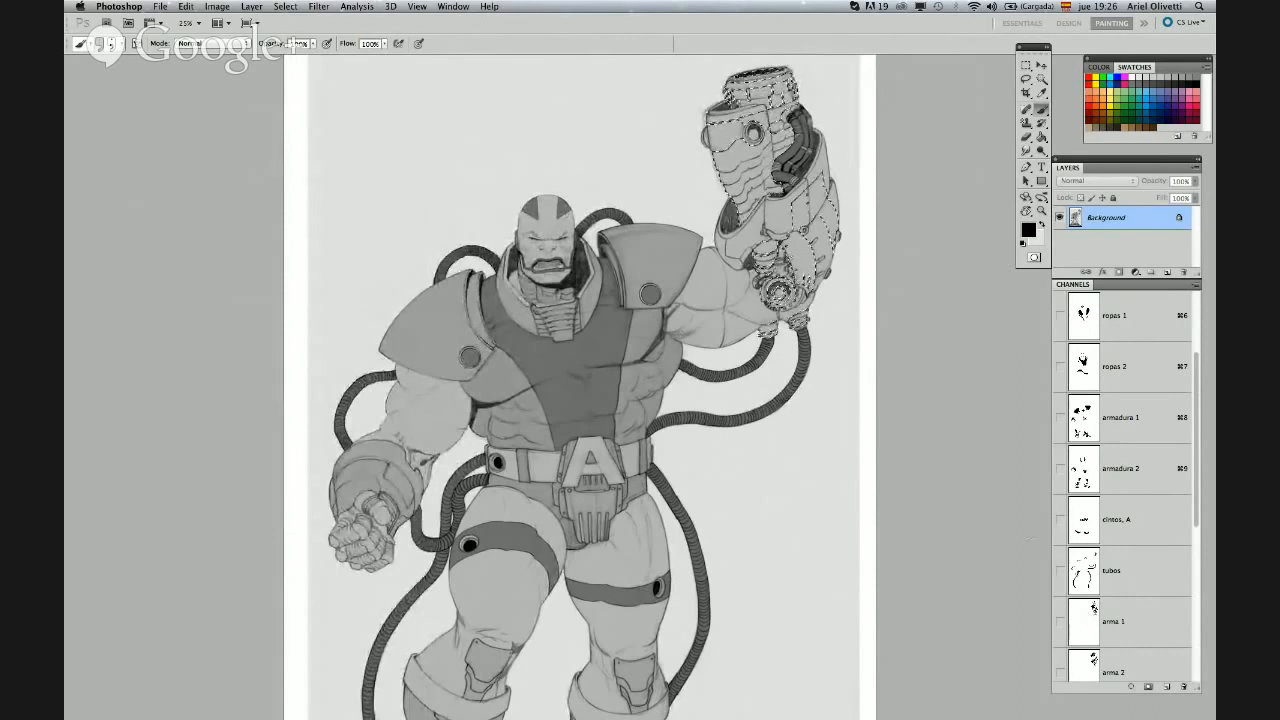
click(217, 7)
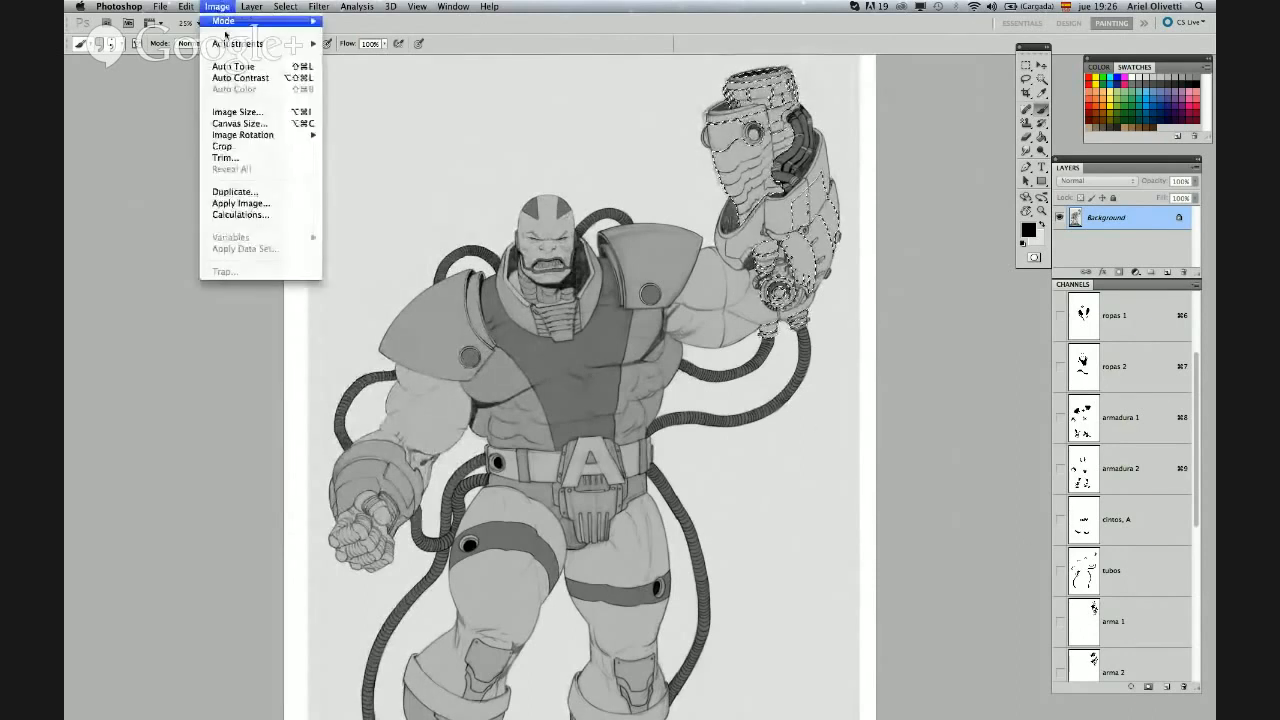
mouse_move(238, 45)
click(345, 44)
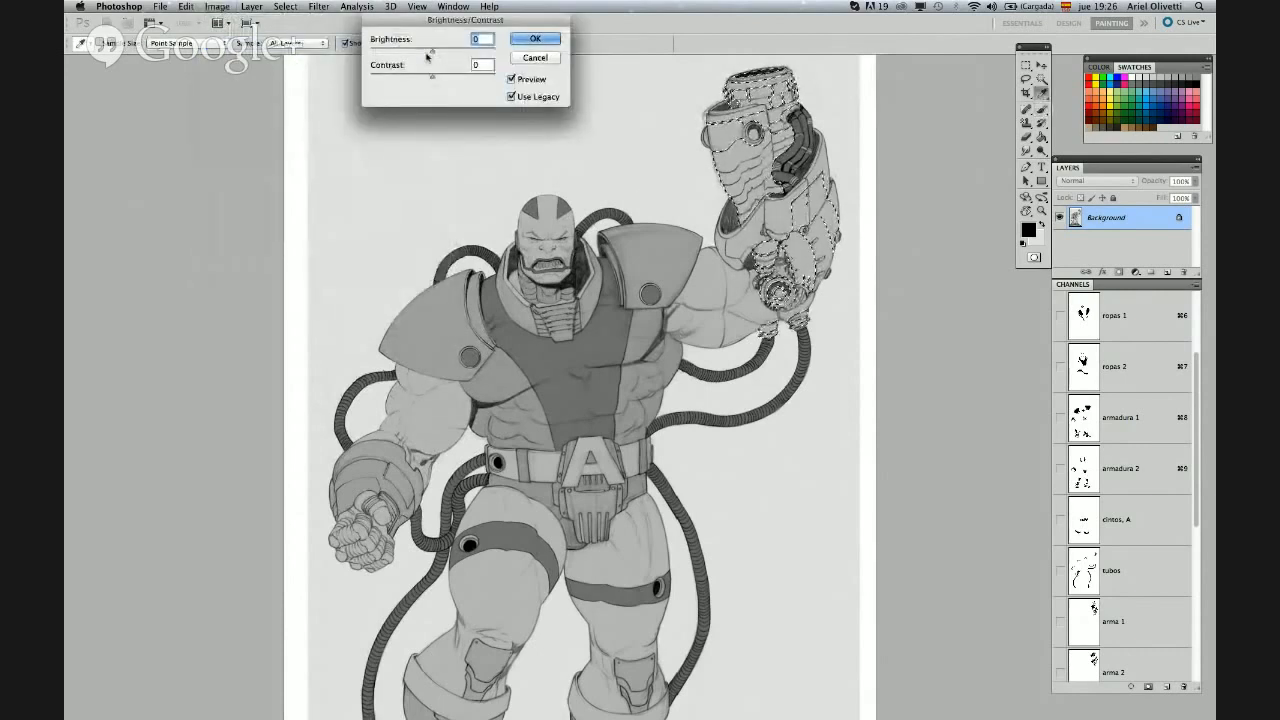
mouse_move(427, 59)
mouse_down()
mouse_move(412, 58)
mouse_move(426, 78)
mouse_up()
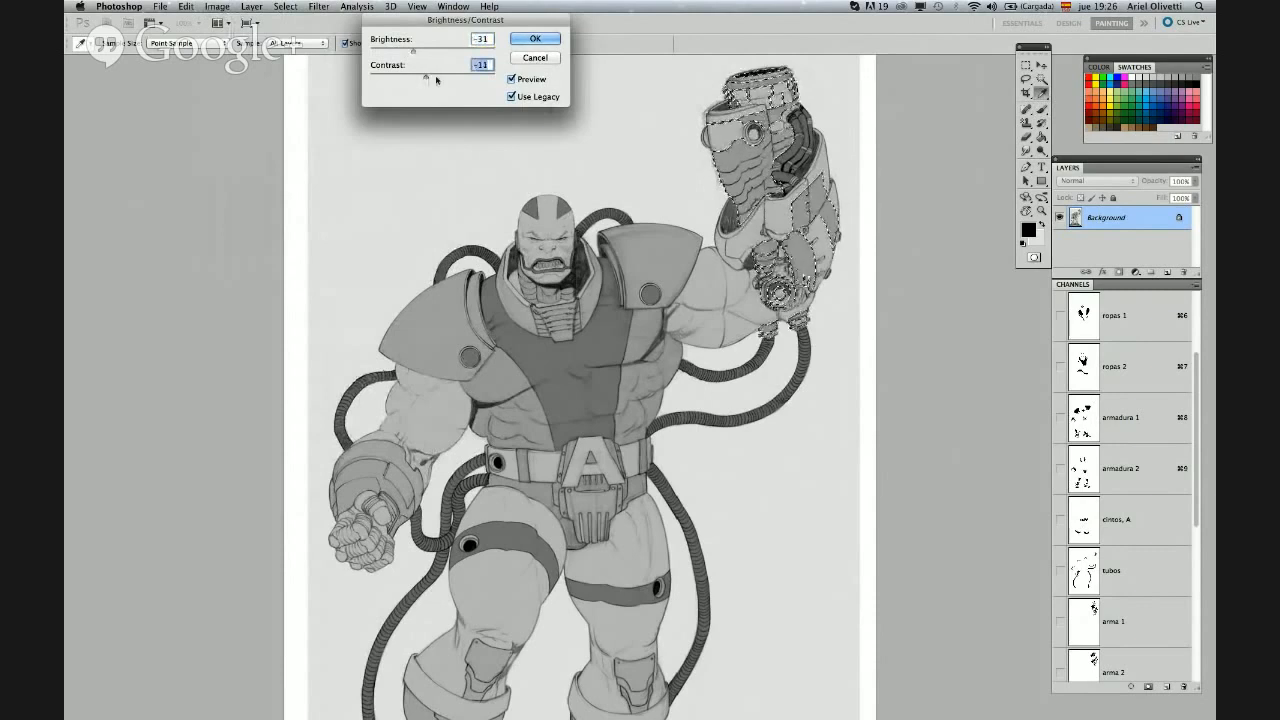
click(535, 38)
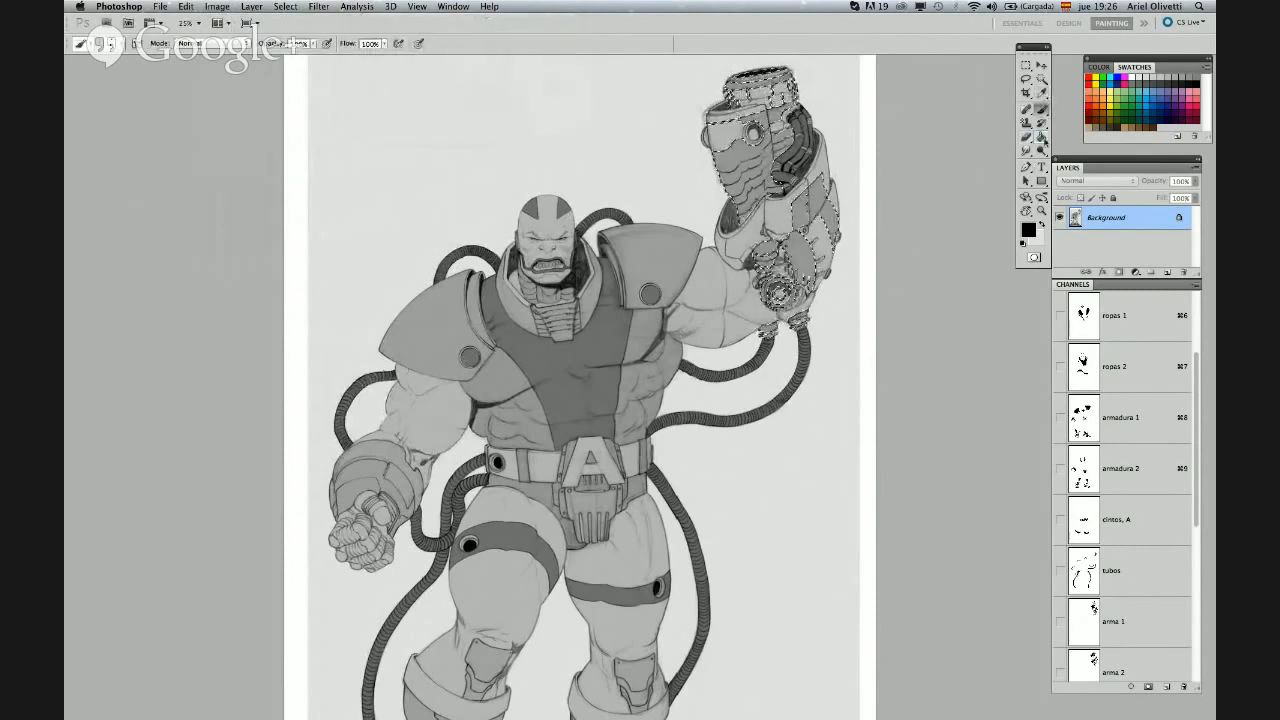
Switch to the Gradient tool and shade the selected parts of the raised weapon arm darker toward its lower end
click(1041, 137)
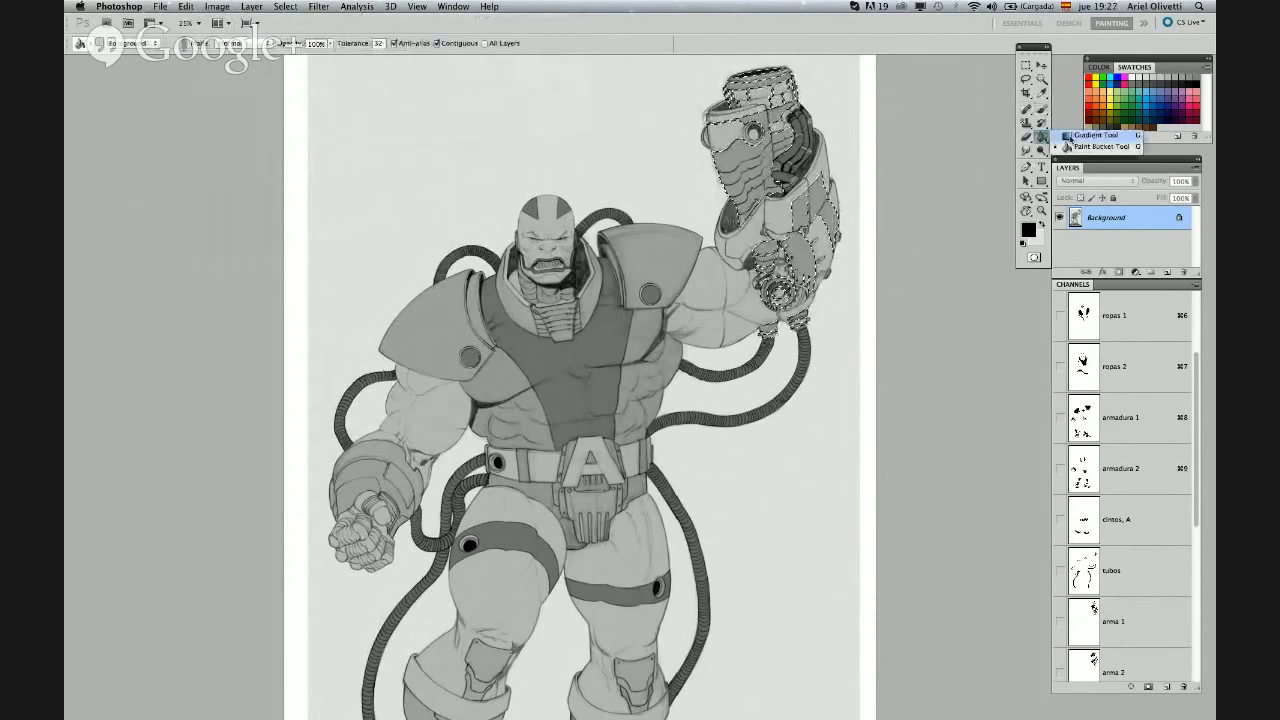
click(1092, 135)
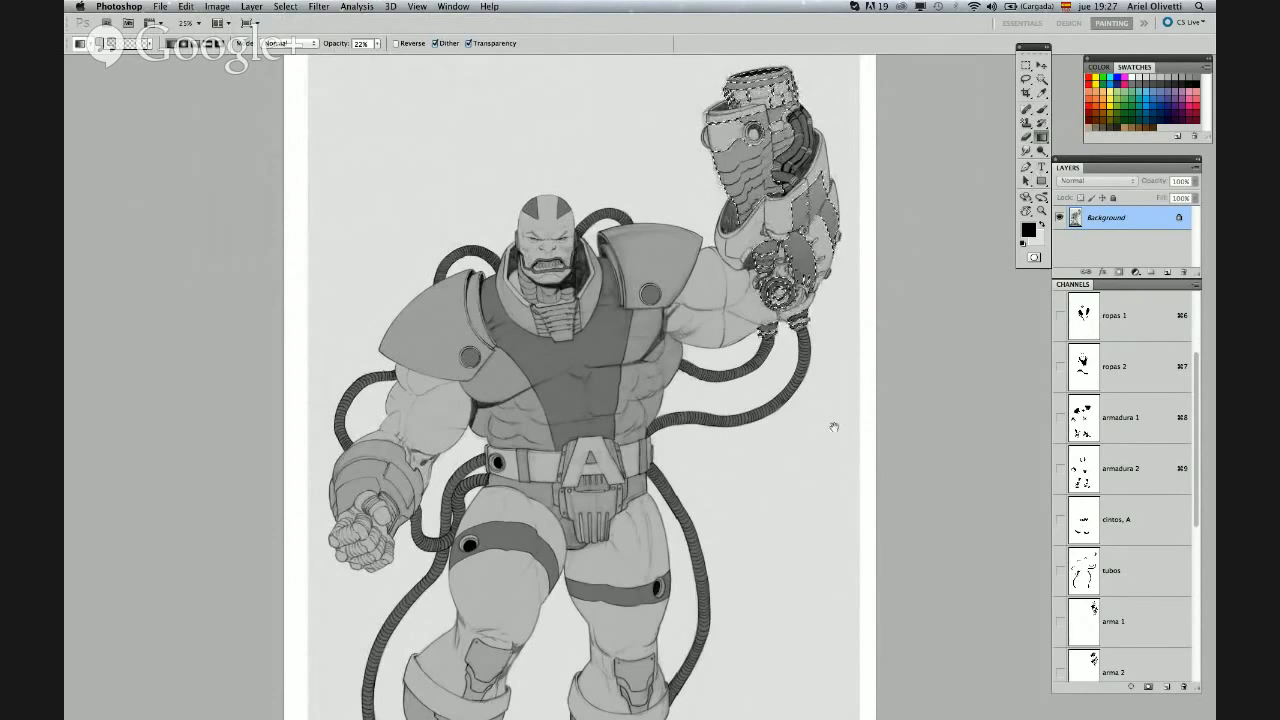
scroll(826, 405, down, 2)
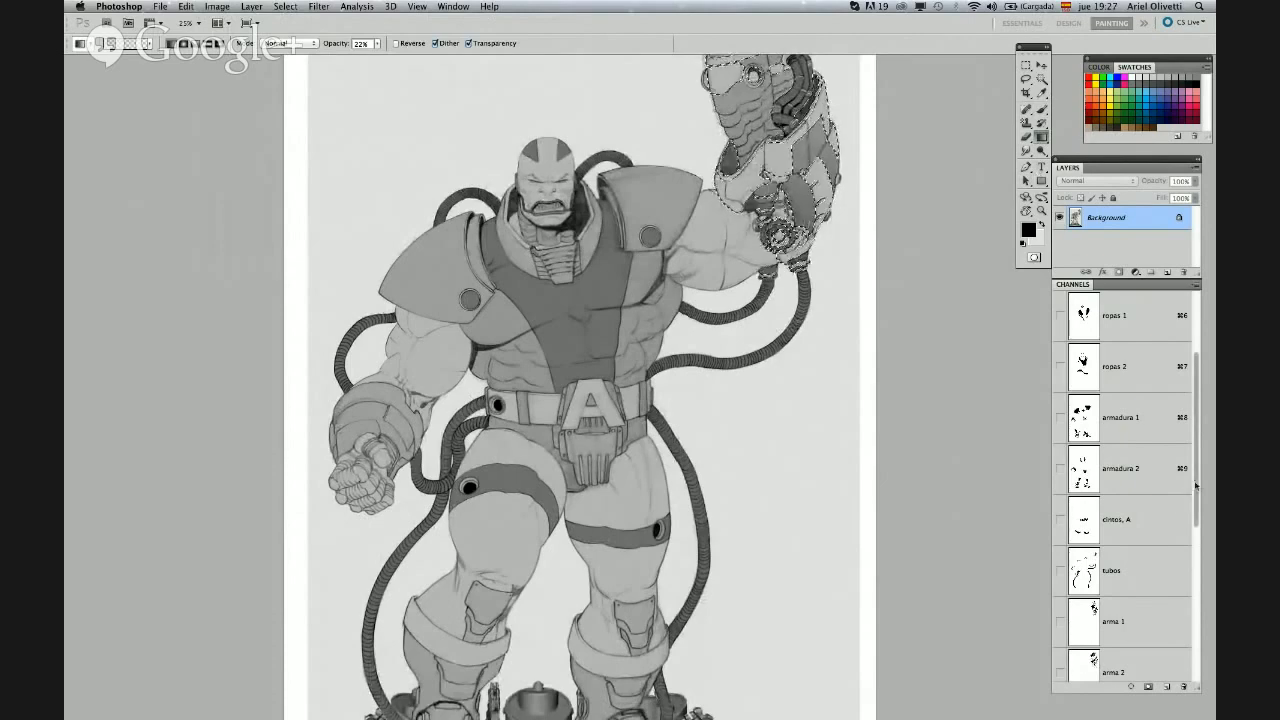
drag(1196, 488, 1194, 529)
drag(805, 487, 792, 593)
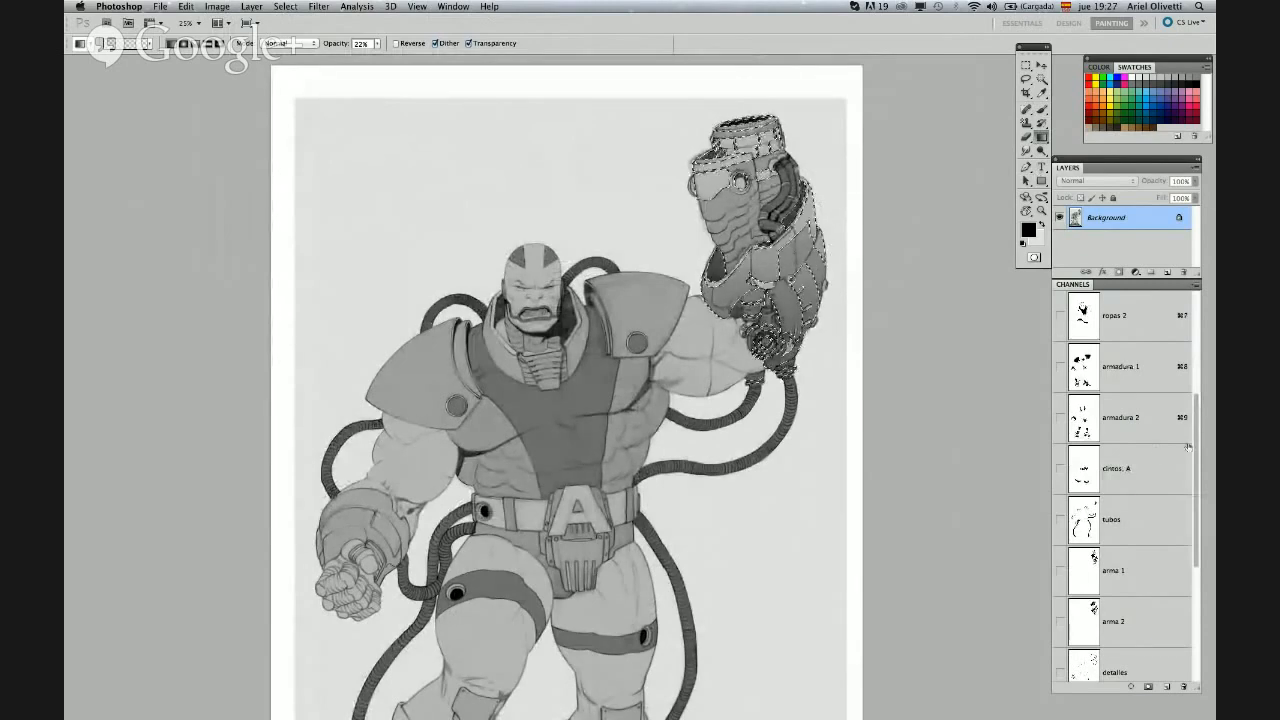
Load the detalles channel as a selection to inspect the areas it covers, and clear the selection
drag(1195, 445, 1196, 512)
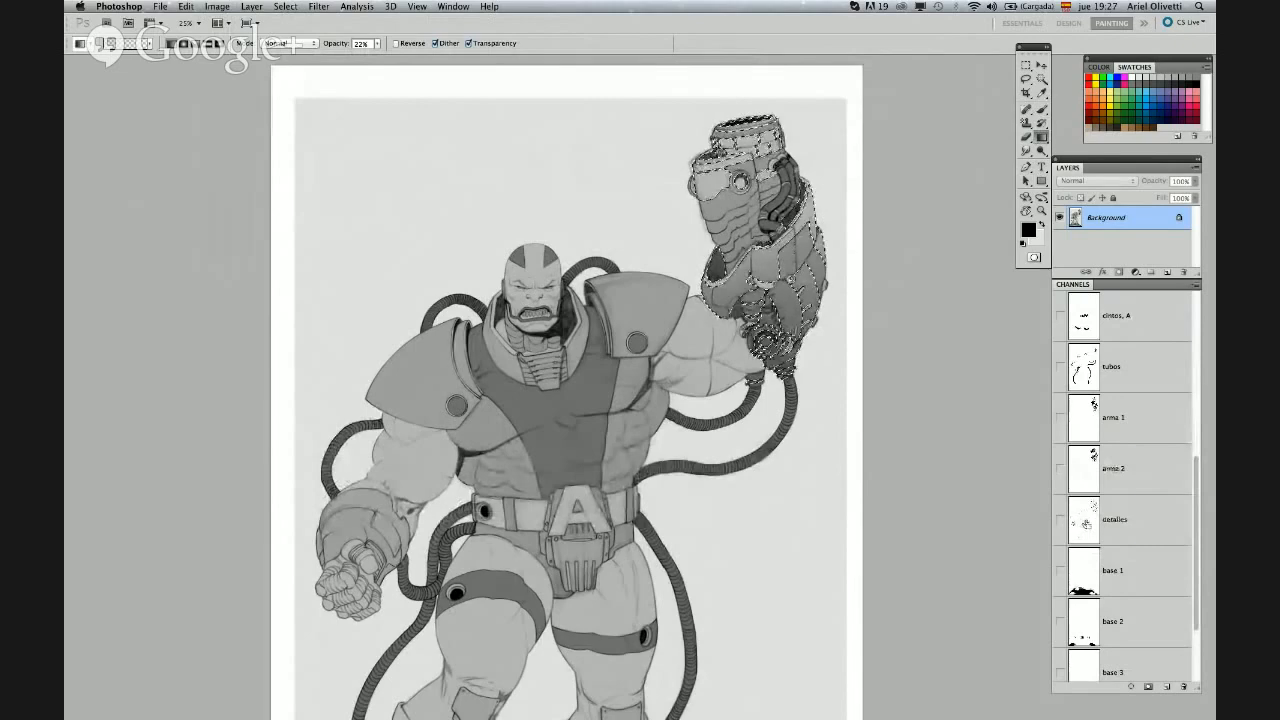
super+click(1084, 520)
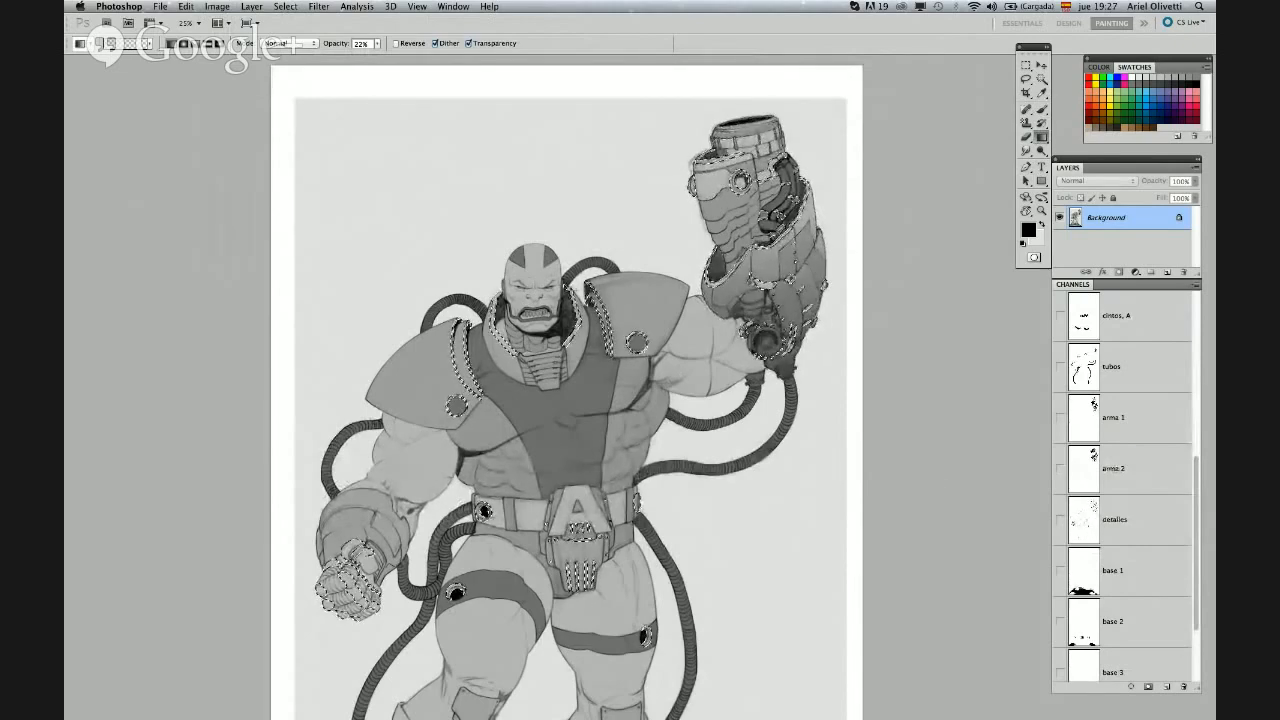
key(super+d)
scroll(555, 314, down, 2)
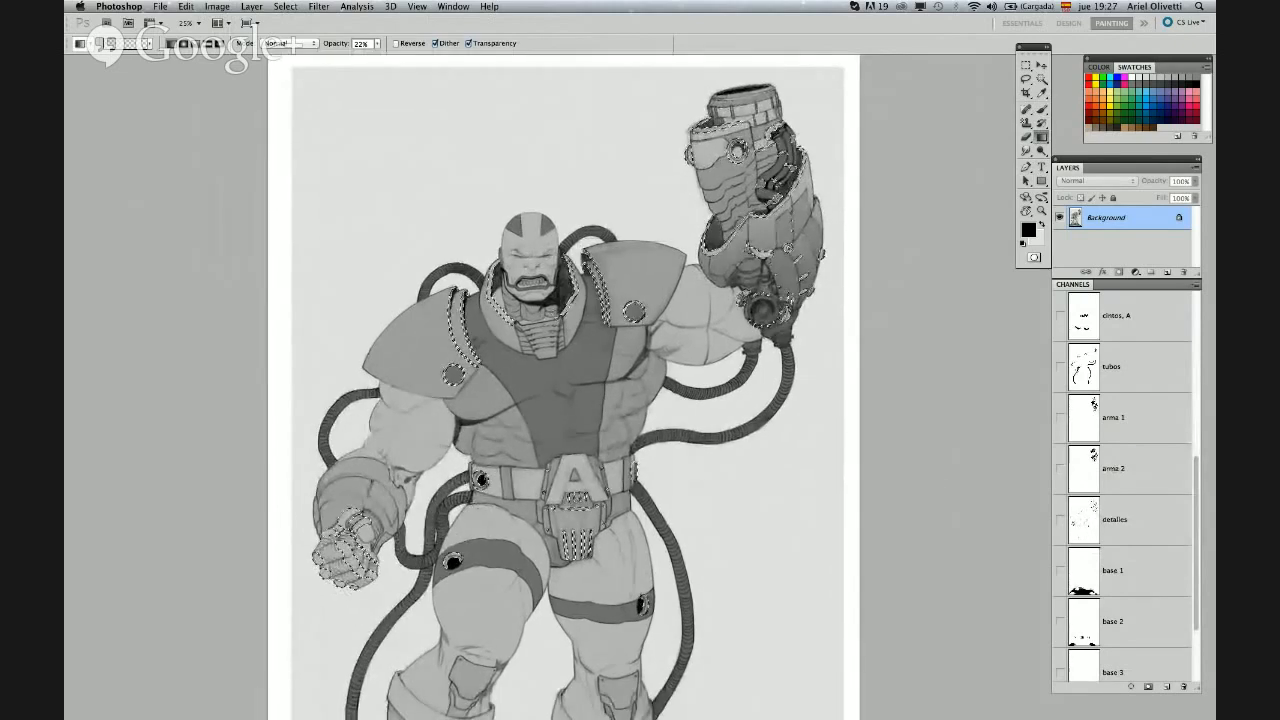
scroll(600, 310, down, 4)
key(super+shift+d)
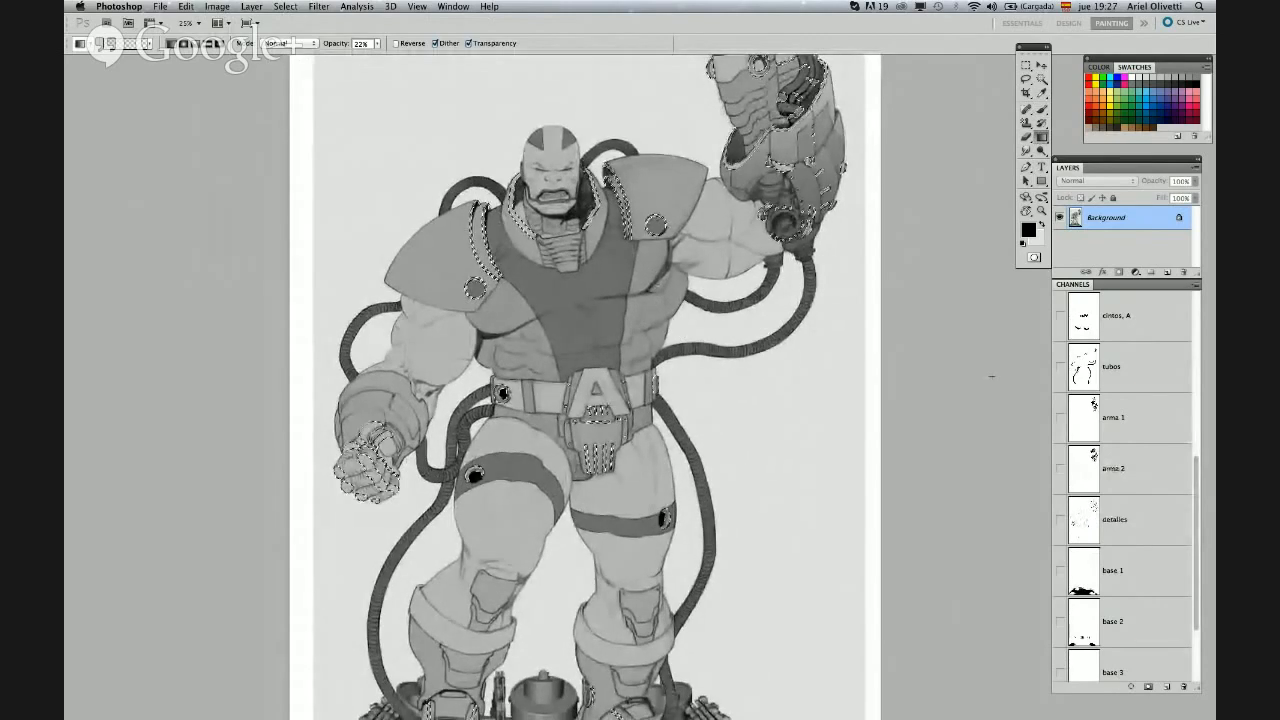
drag(1197, 491, 1199, 316)
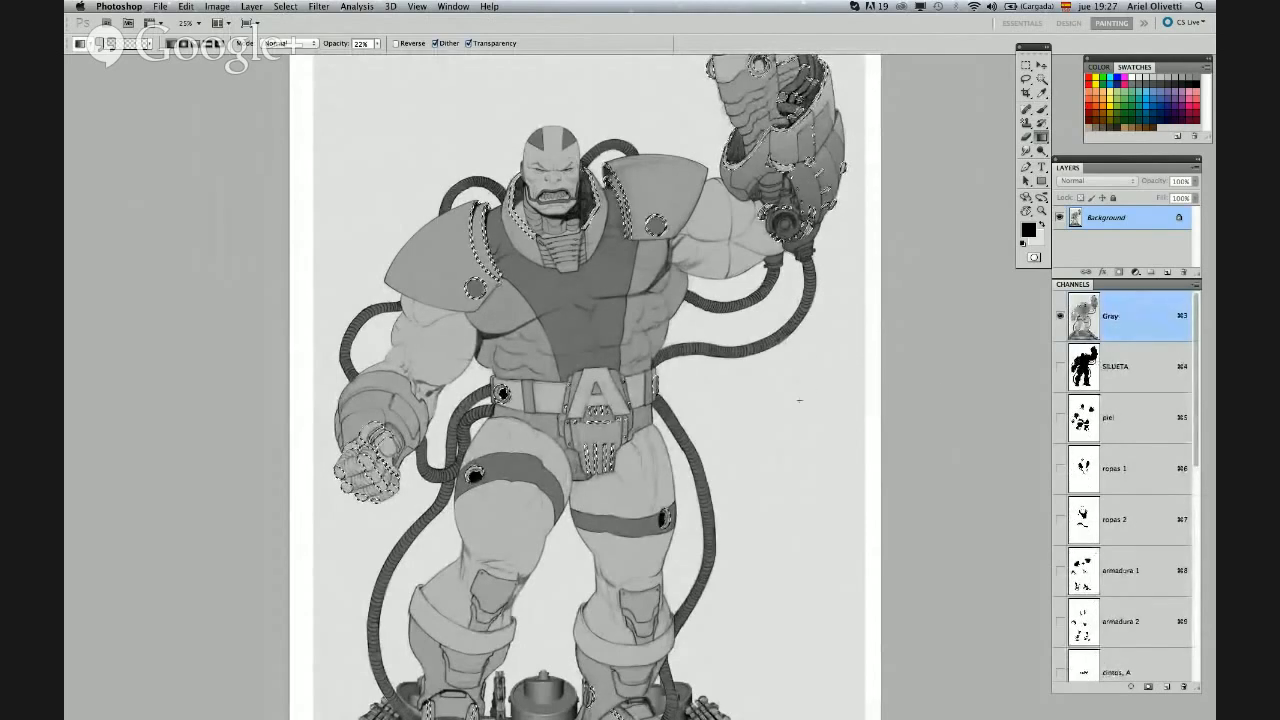
key(super+d)
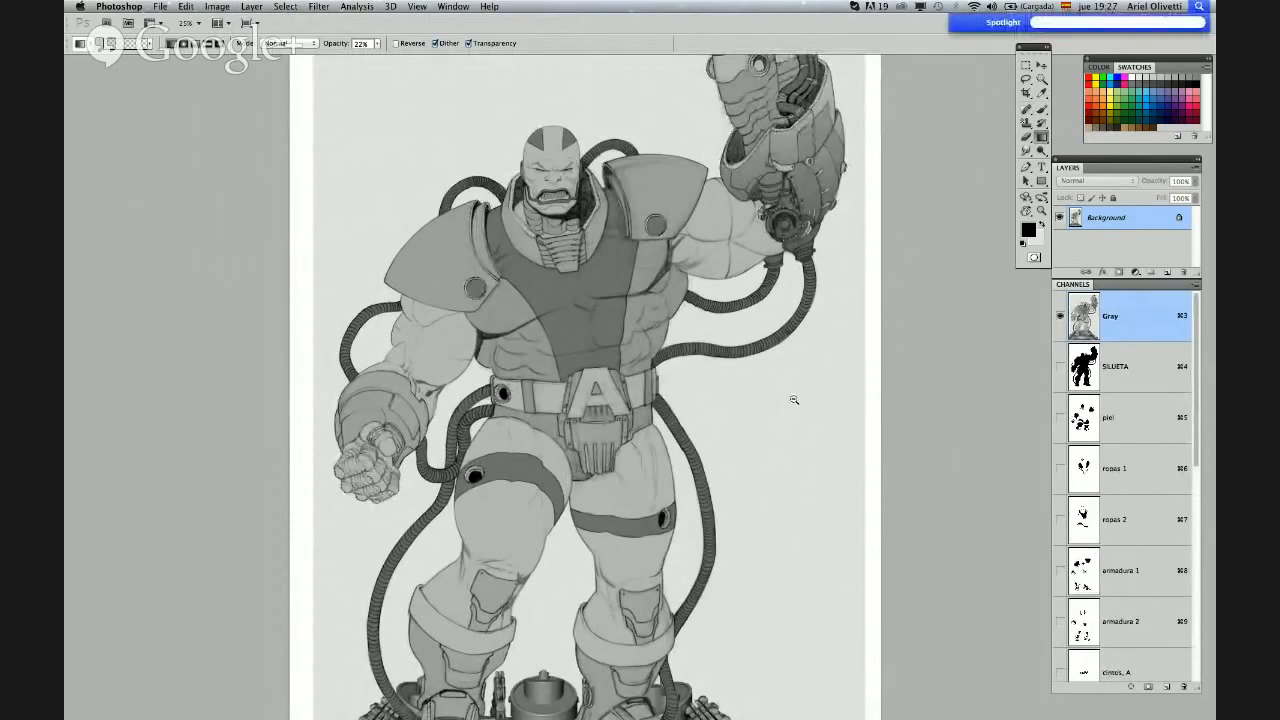
Load the SILUETA channel as a selection, apply a black gradient fading from the feet up to the waist, and deselect
scroll(790, 365, down, 1)
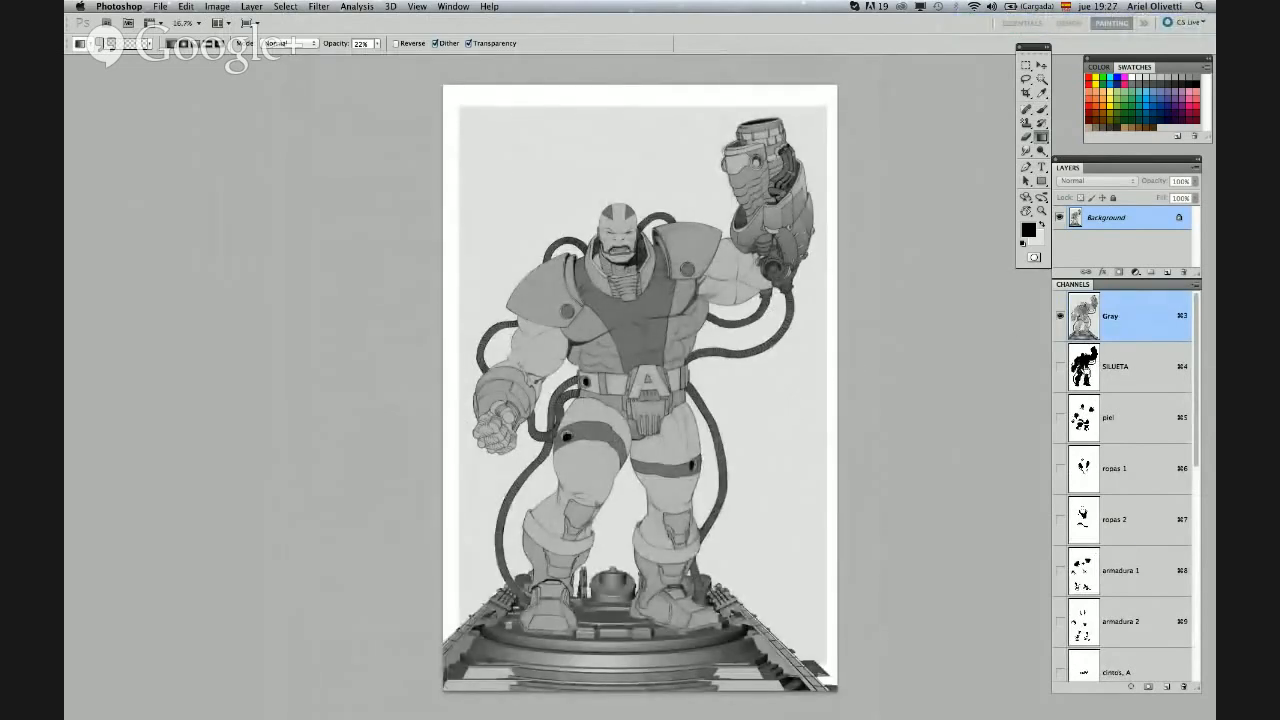
super+click(1080, 367)
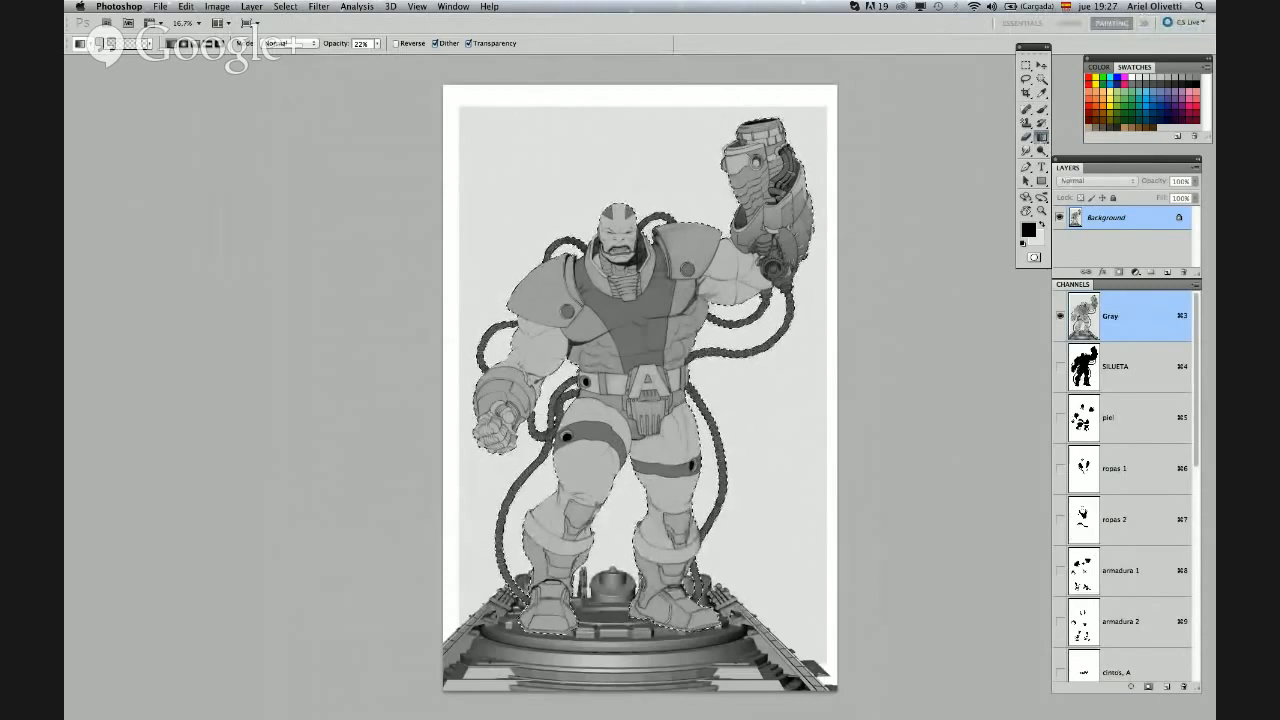
drag(612, 650, 612, 410)
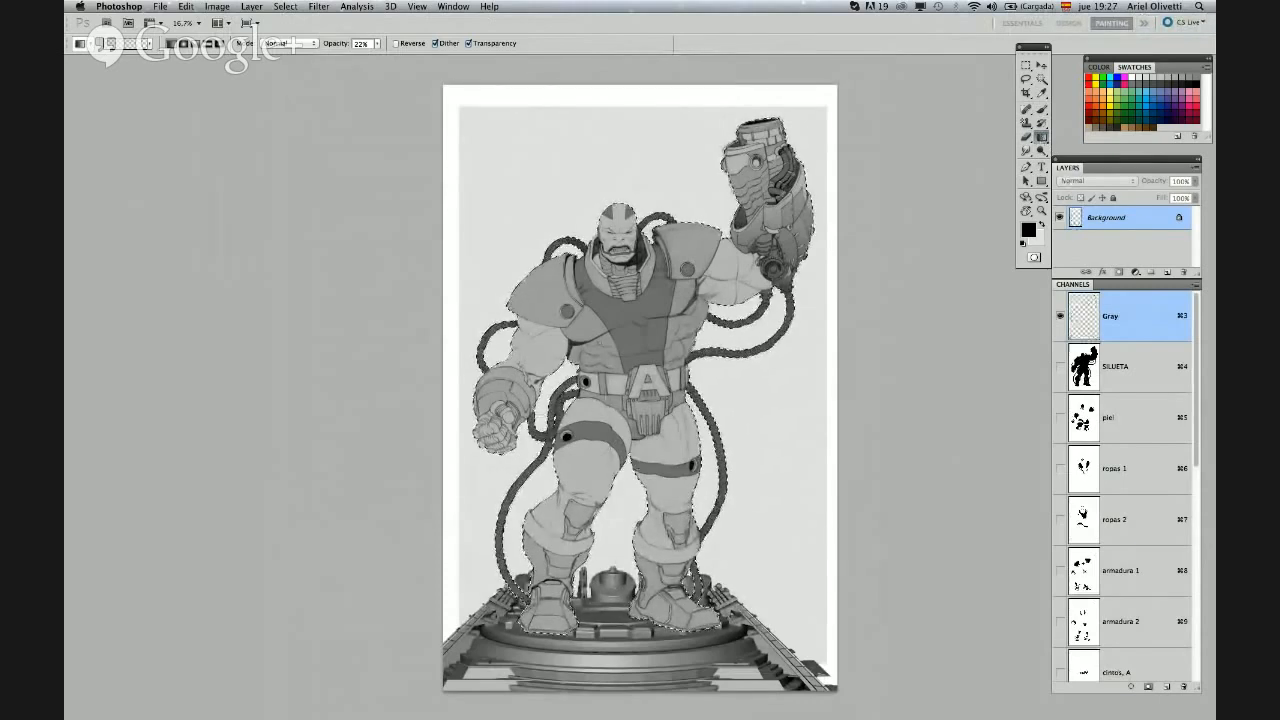
drag(612, 650, 612, 410)
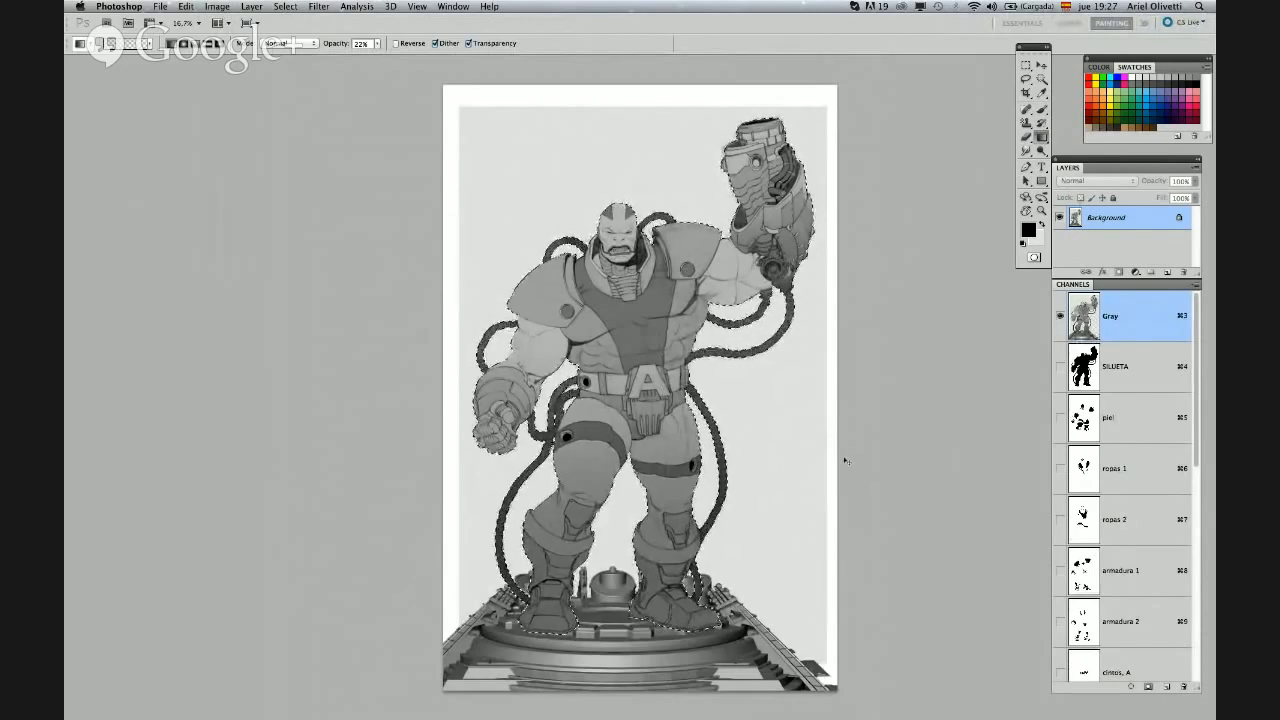
key(super+d)
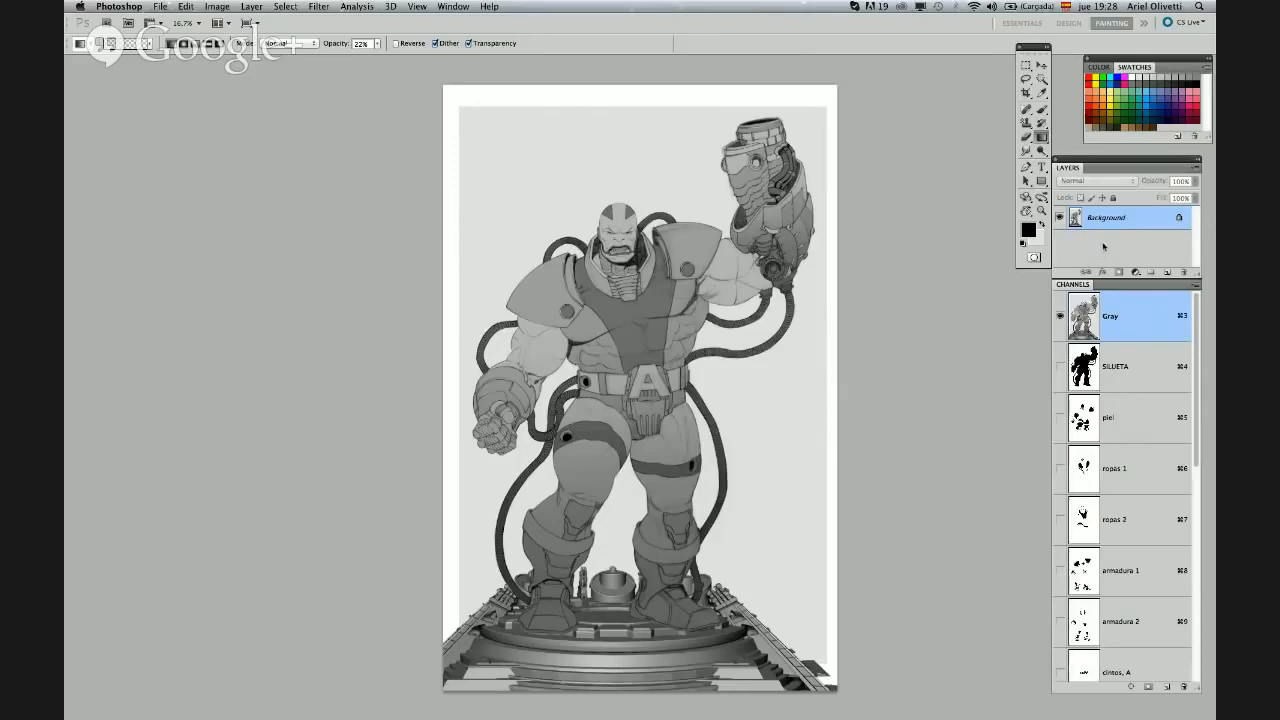
Add two empty layers above the Background and make the lower of the two active
click(1167, 272)
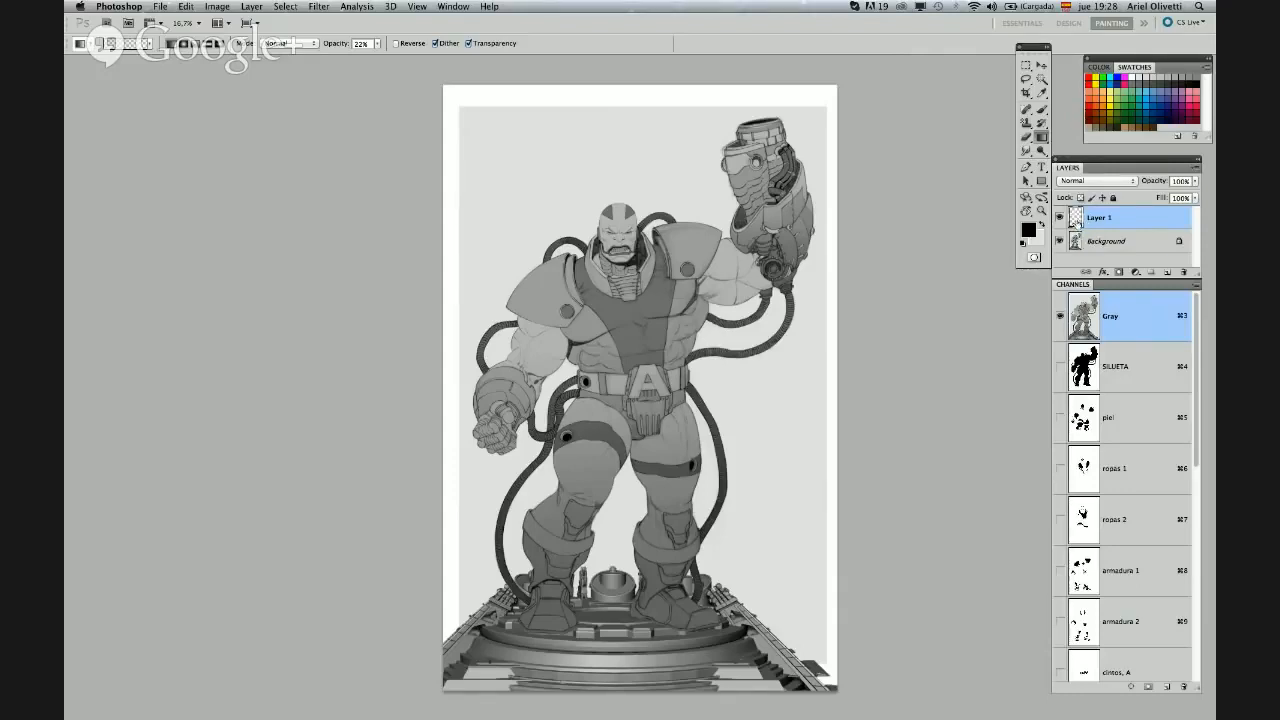
click(1166, 271)
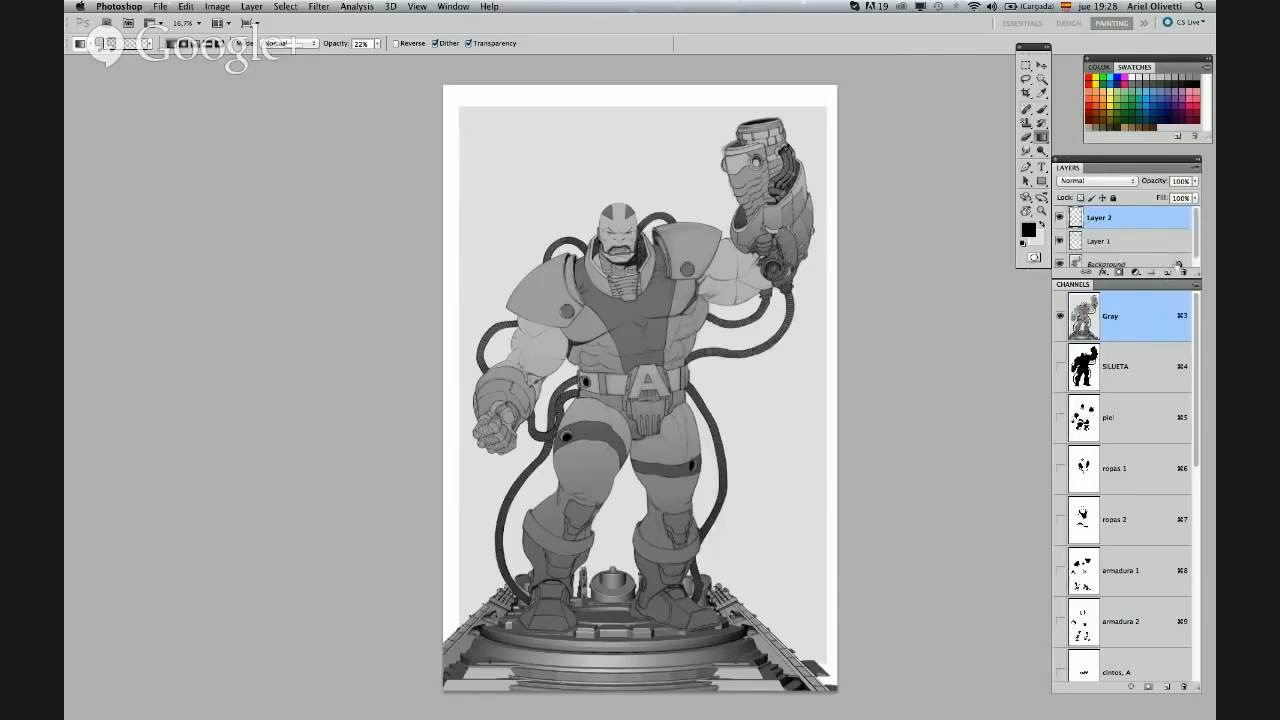
click(1082, 245)
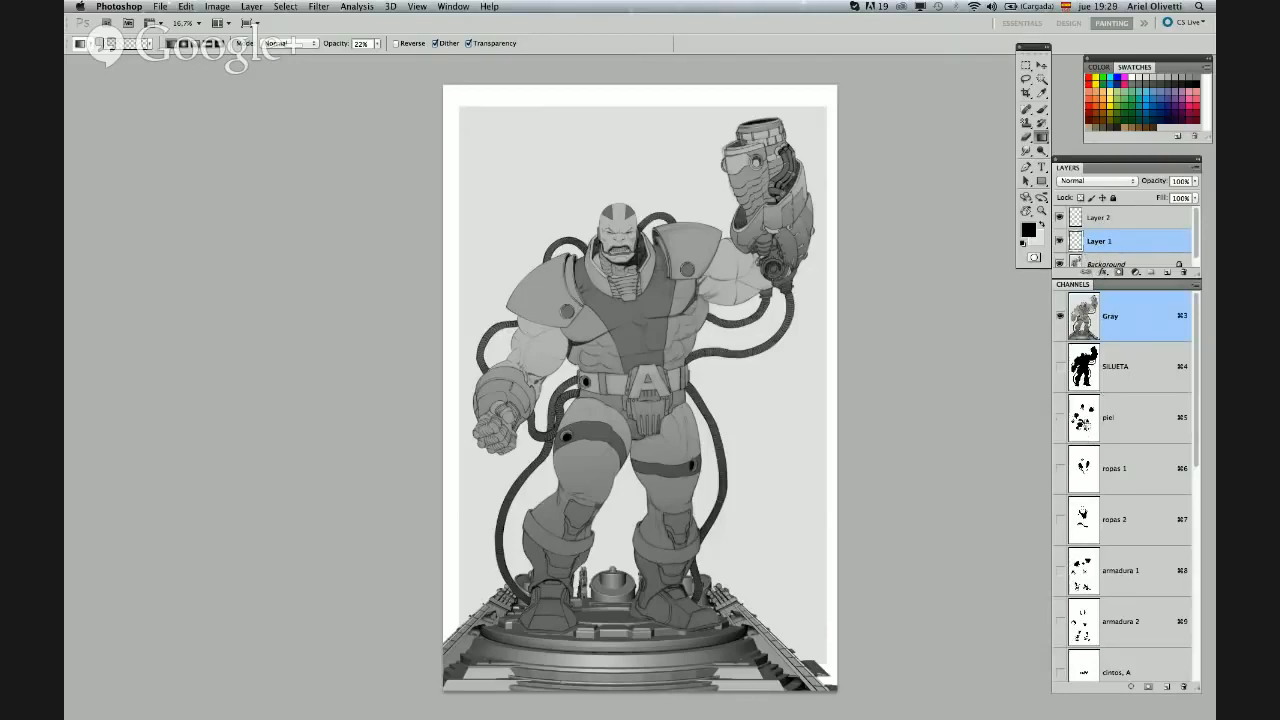
Load the piel channel as a selection and frame the figure's head and neck
super+click(1085, 421)
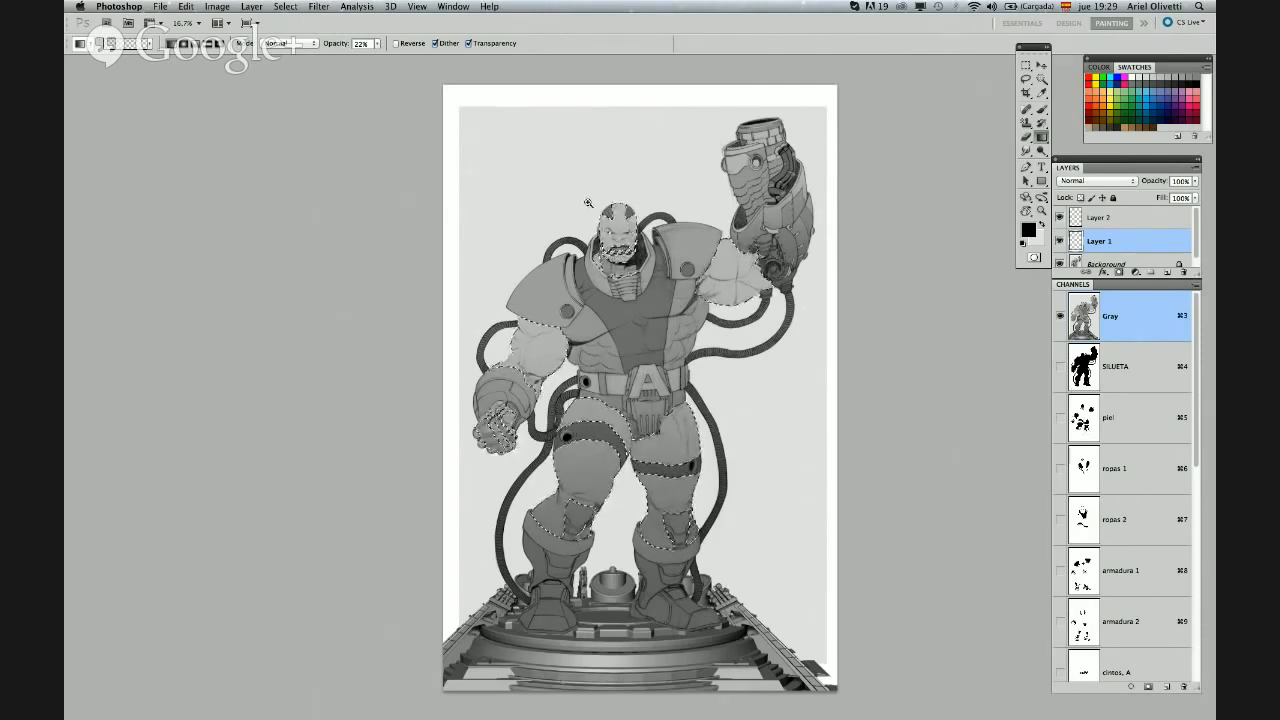
drag(580, 194, 681, 300)
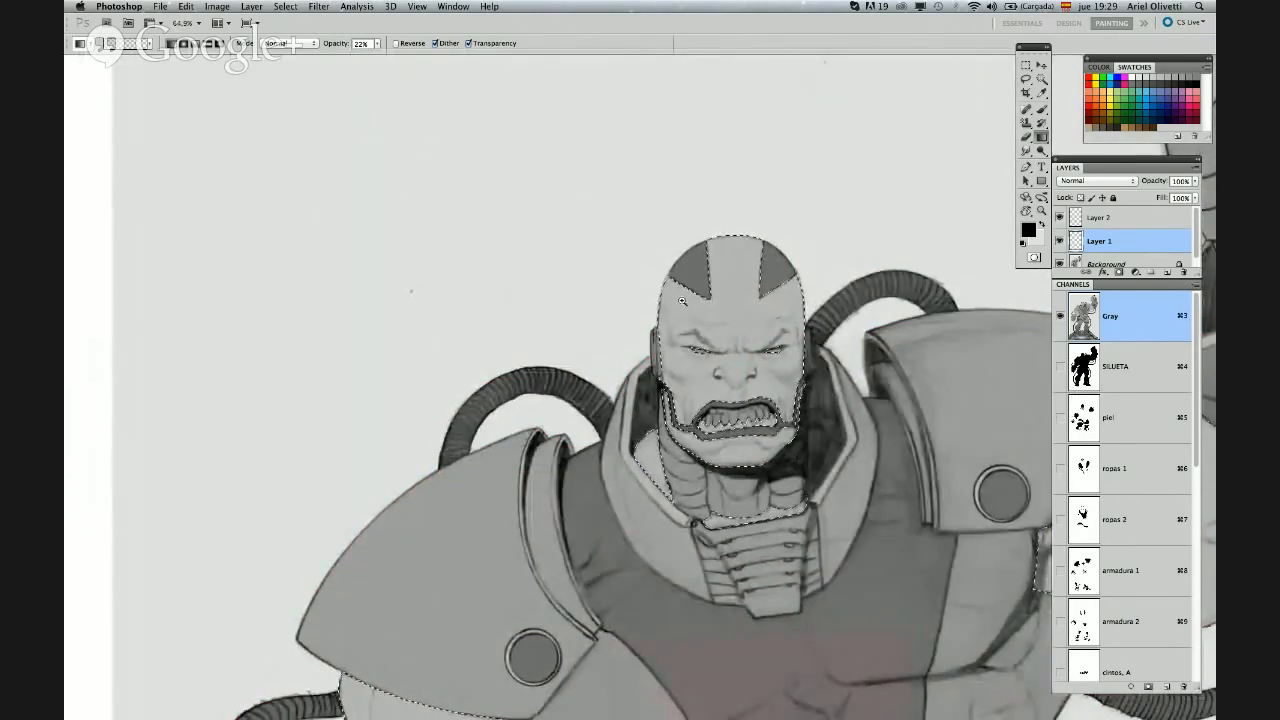
click(690, 310)
click(736, 338)
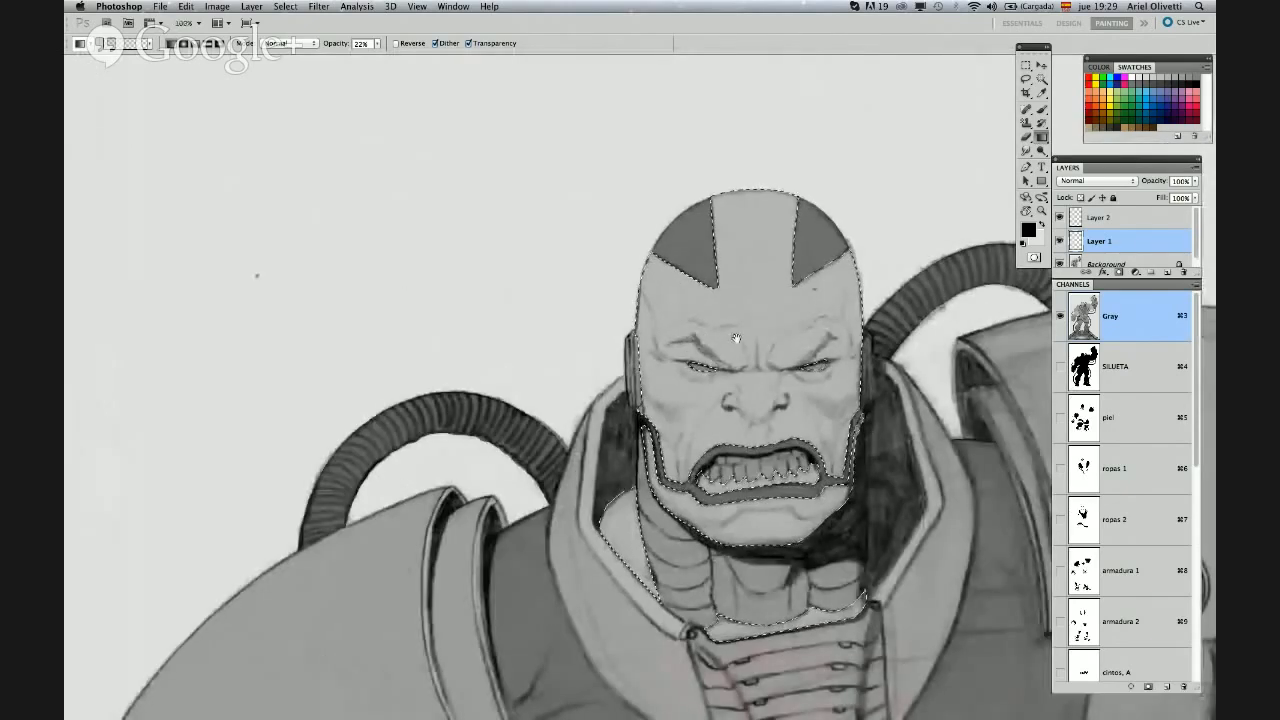
drag(736, 338, 641, 240)
click(652, 252)
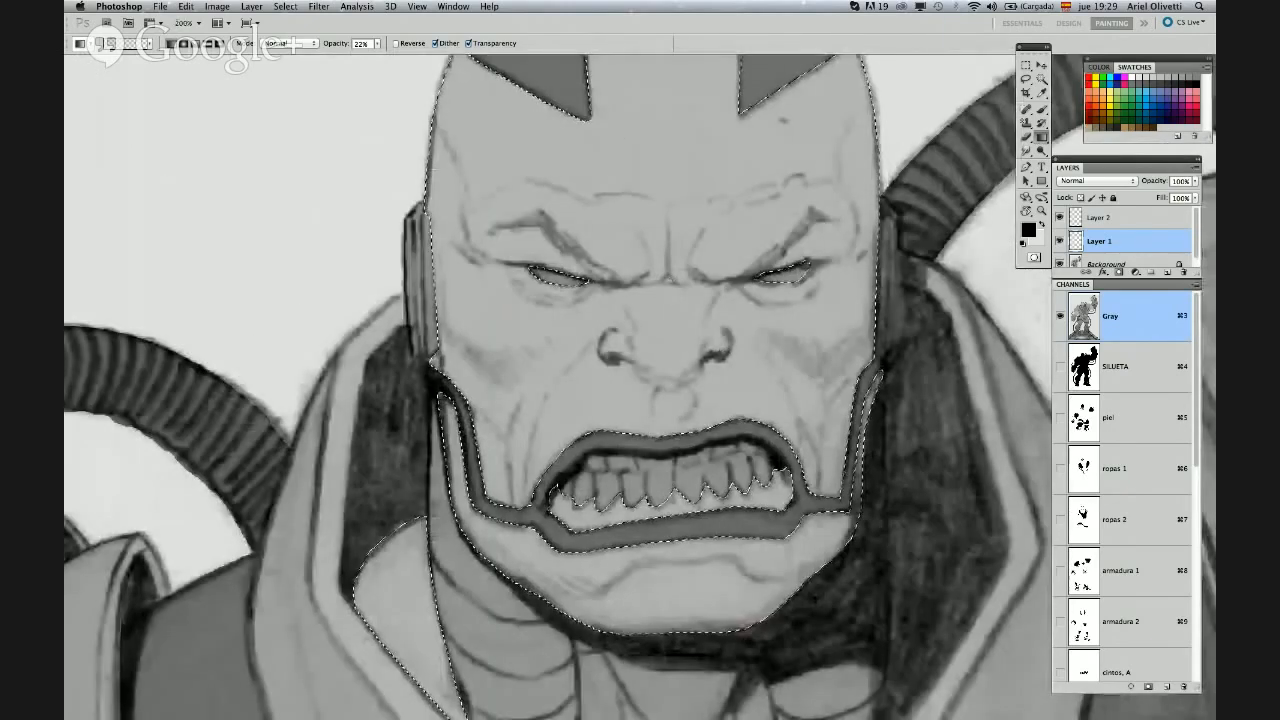
key(super+space)
alt+click(669, 283)
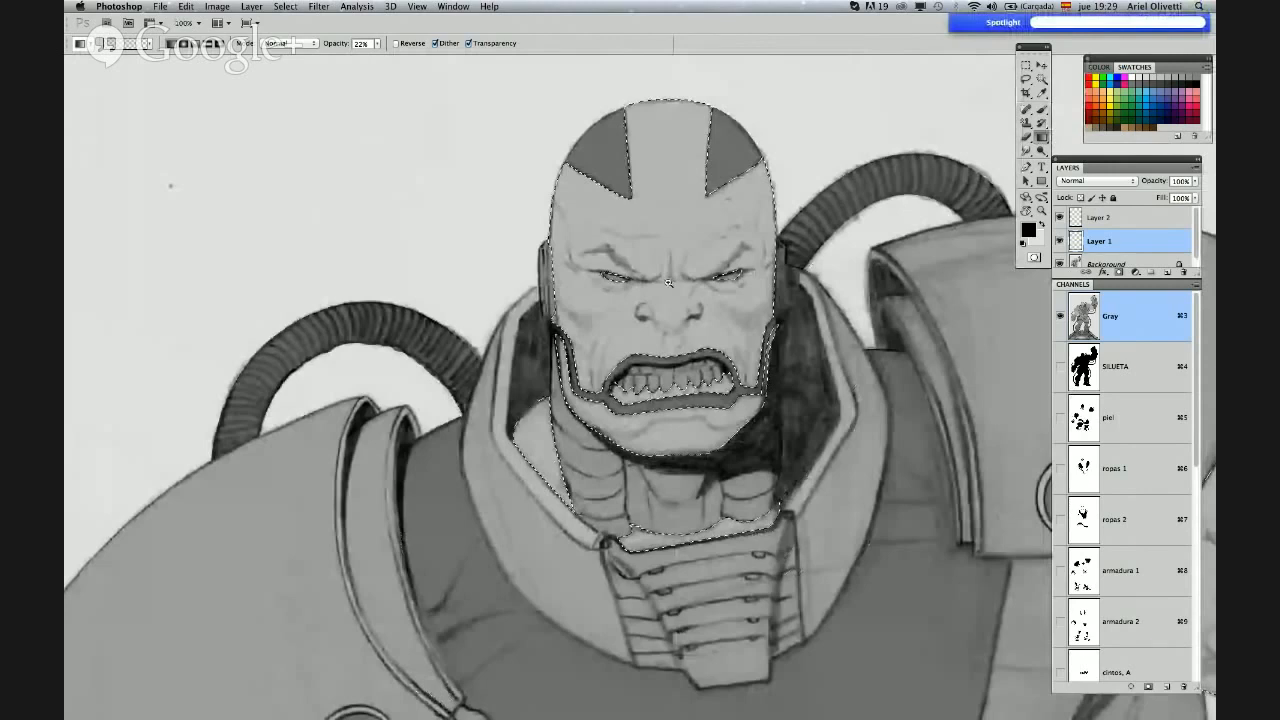
key(super+space)
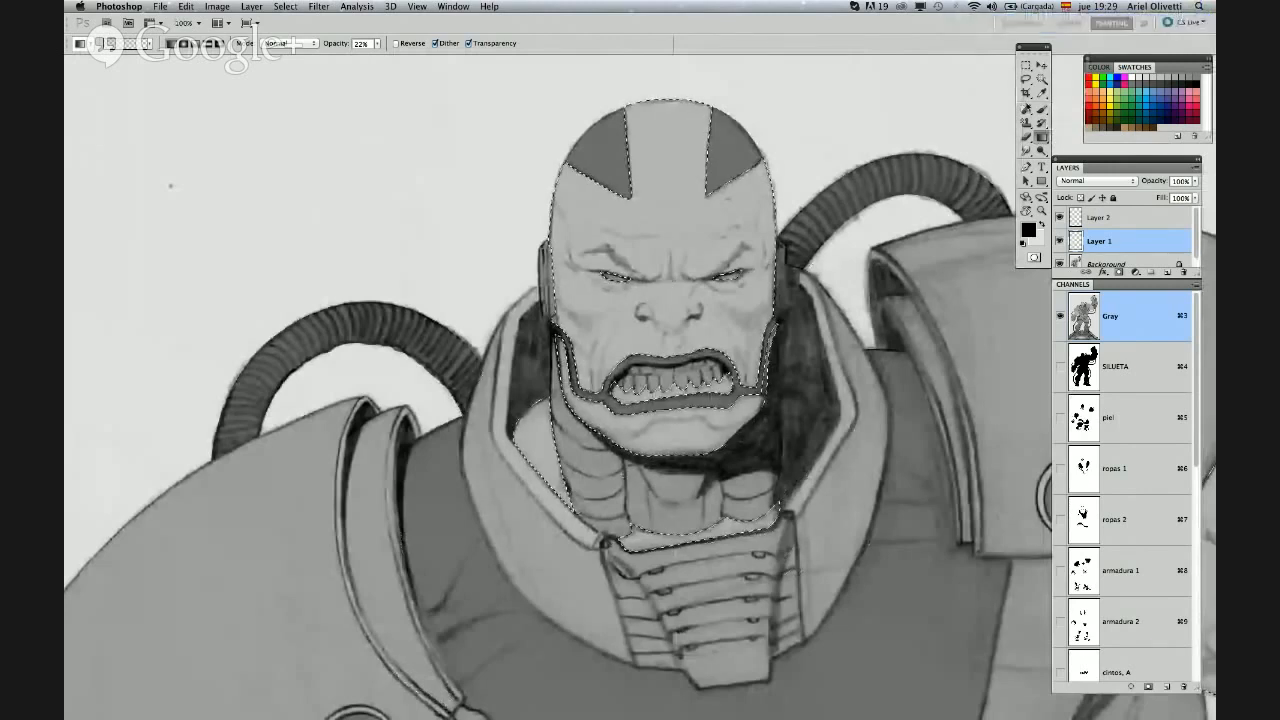
Switch to the Brush tool and choose a hard round tip at 30 px
key(b)
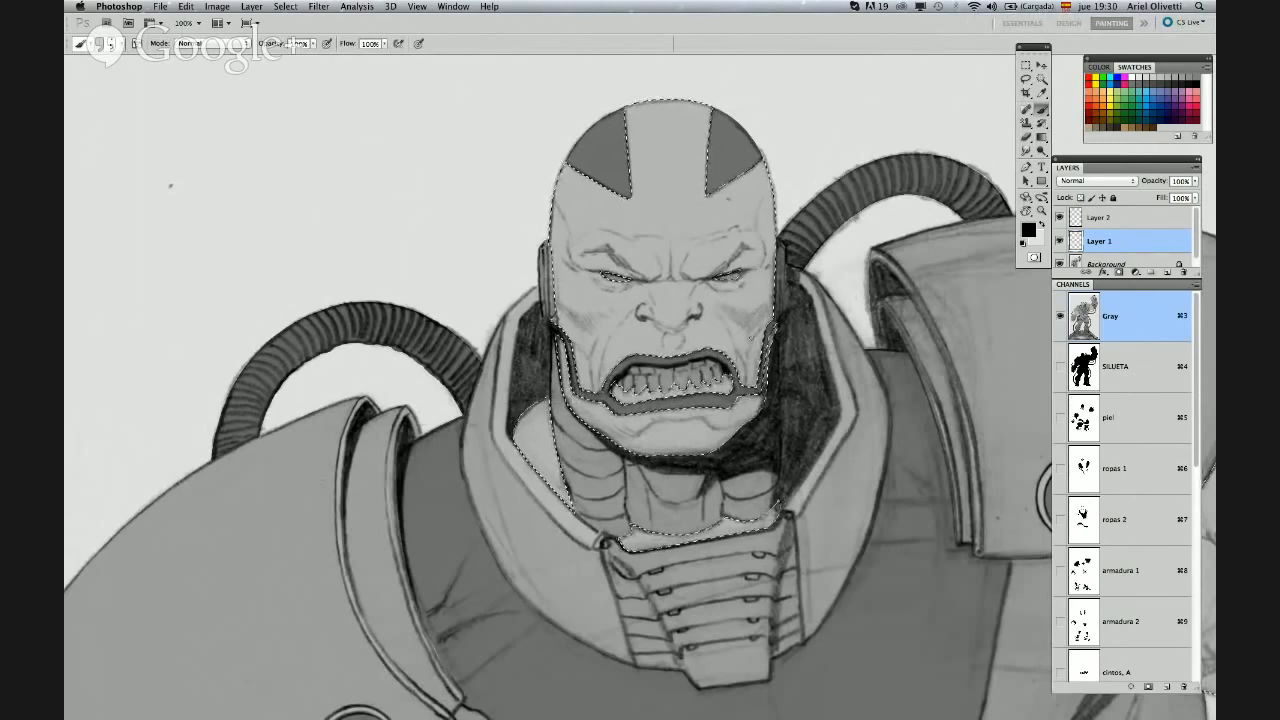
right_click(788, 278)
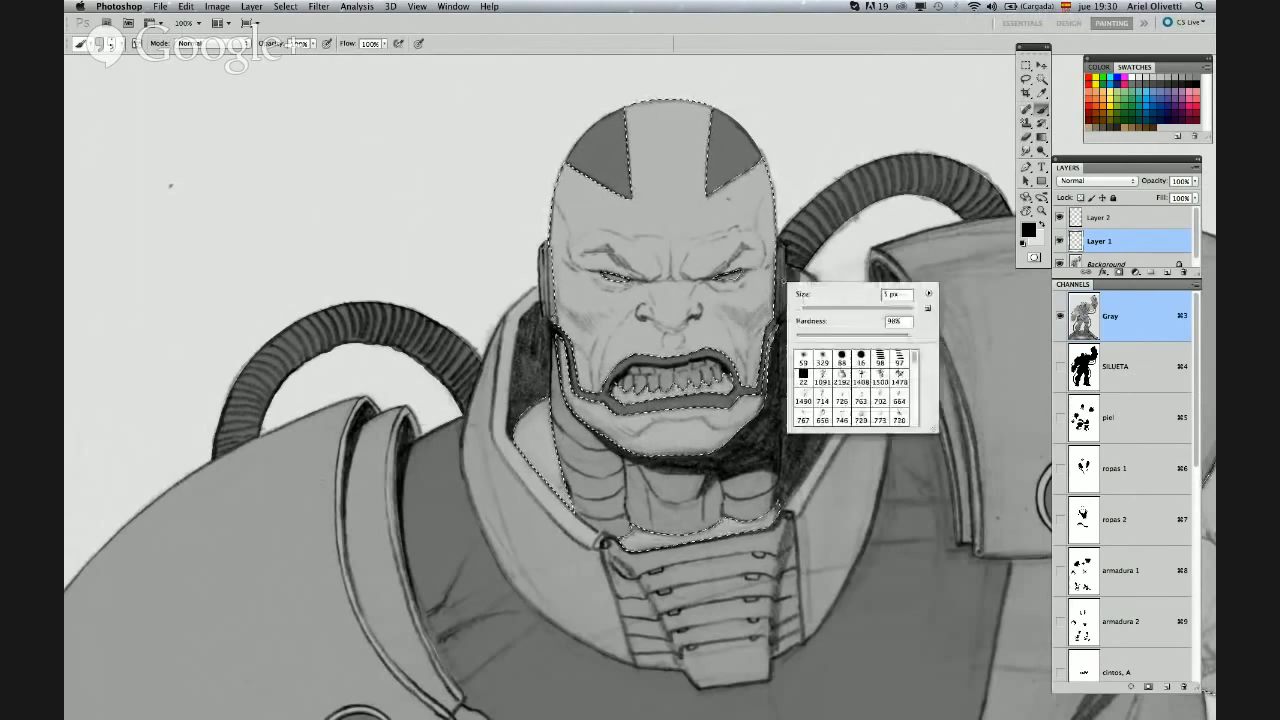
click(859, 360)
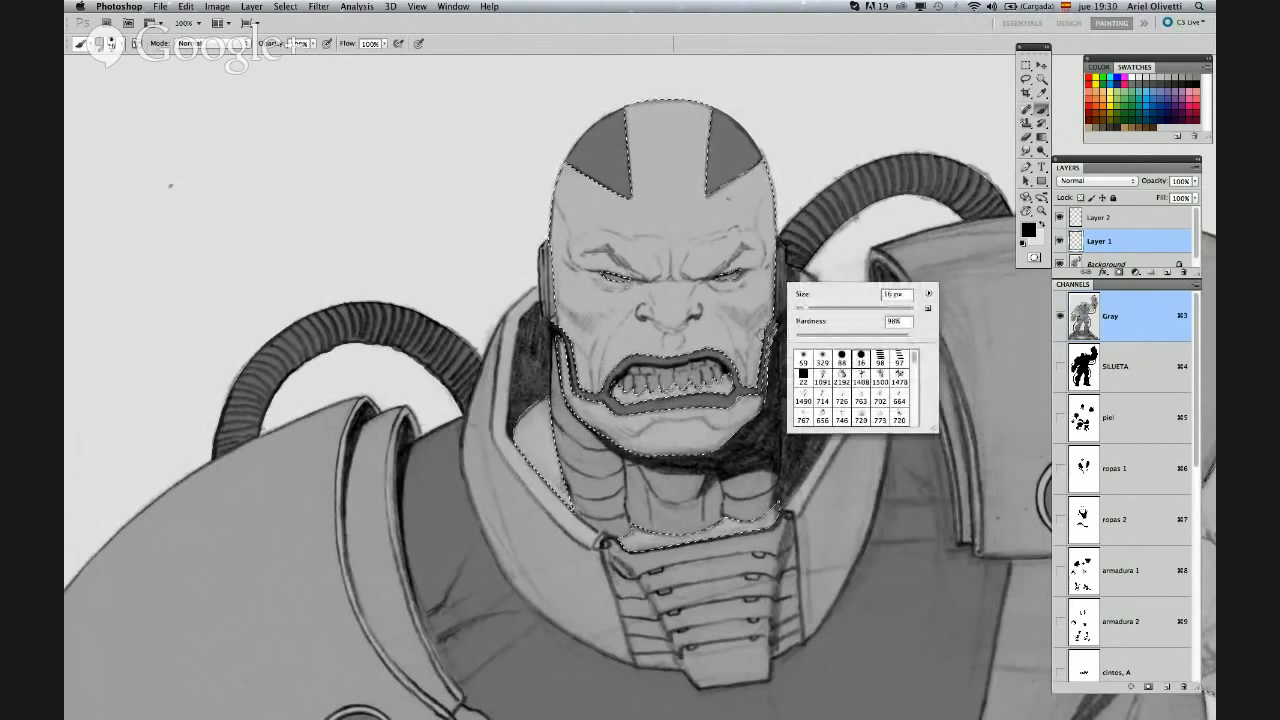
click(841, 358)
drag(841, 313, 814, 312)
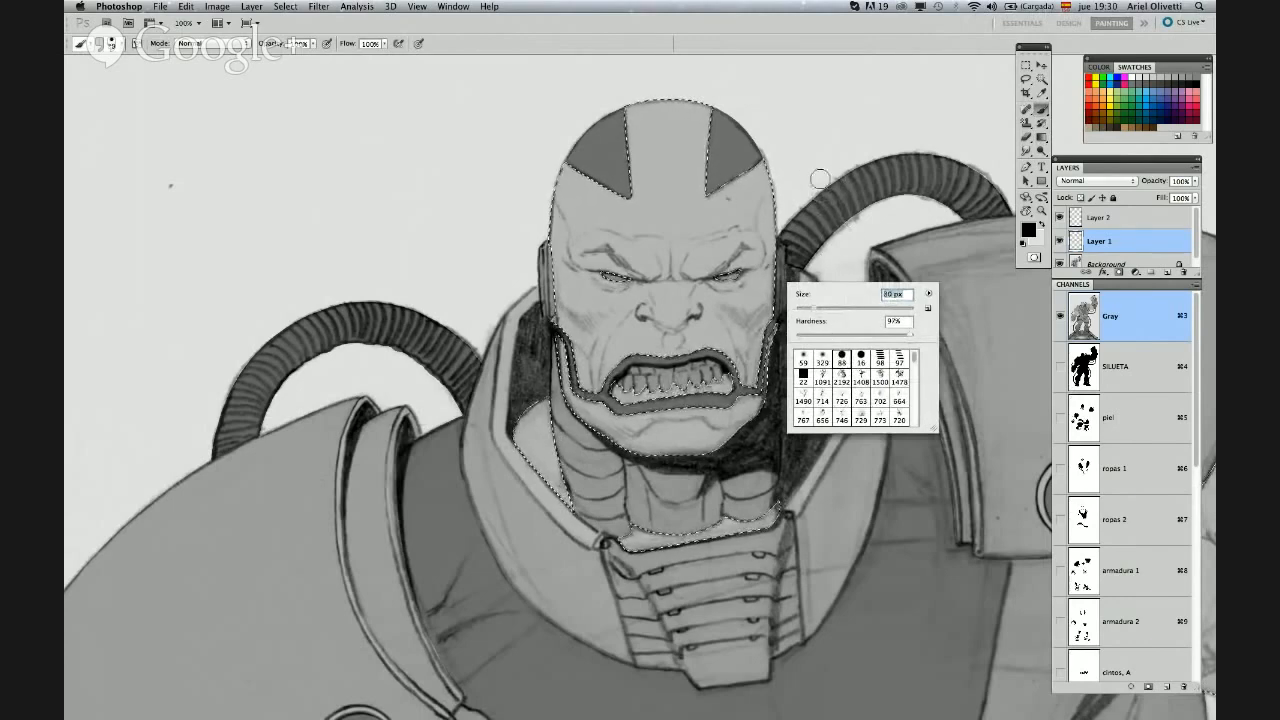
key(Return)
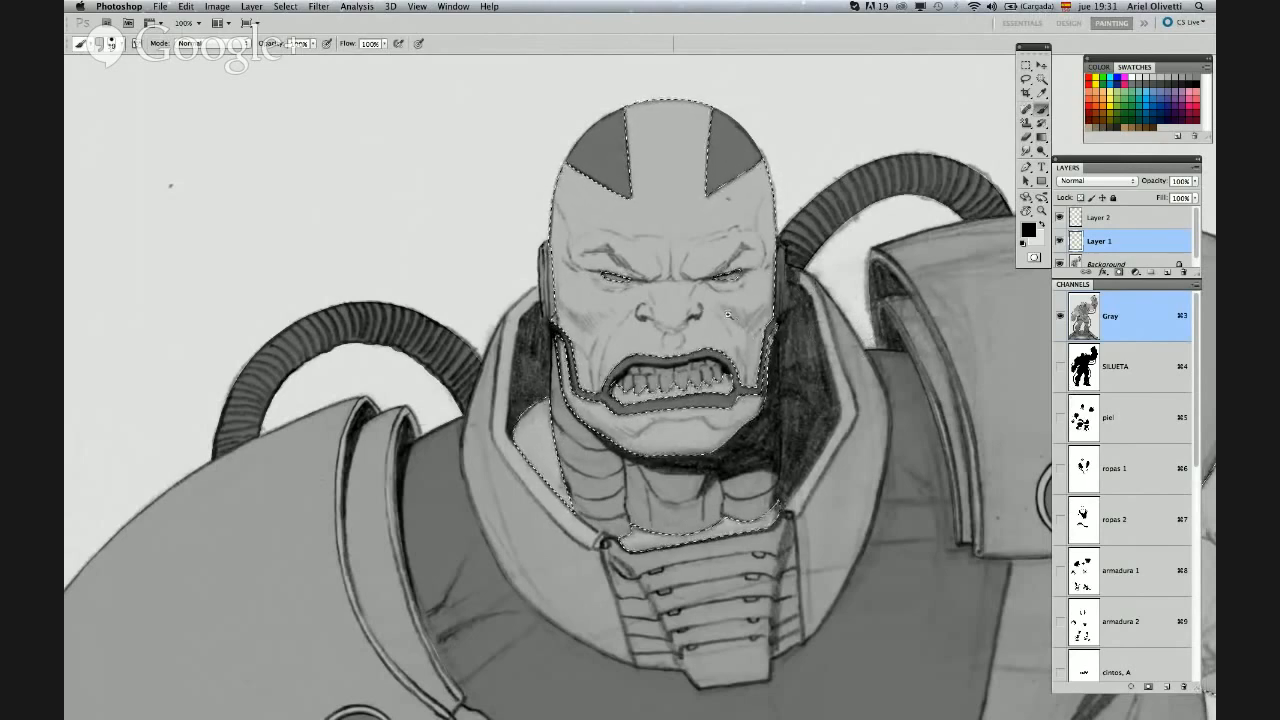
Choose the 16 px hard round tip for the face and set its size to 23 px
scroll(728, 315, up, 1)
right_click(884, 243)
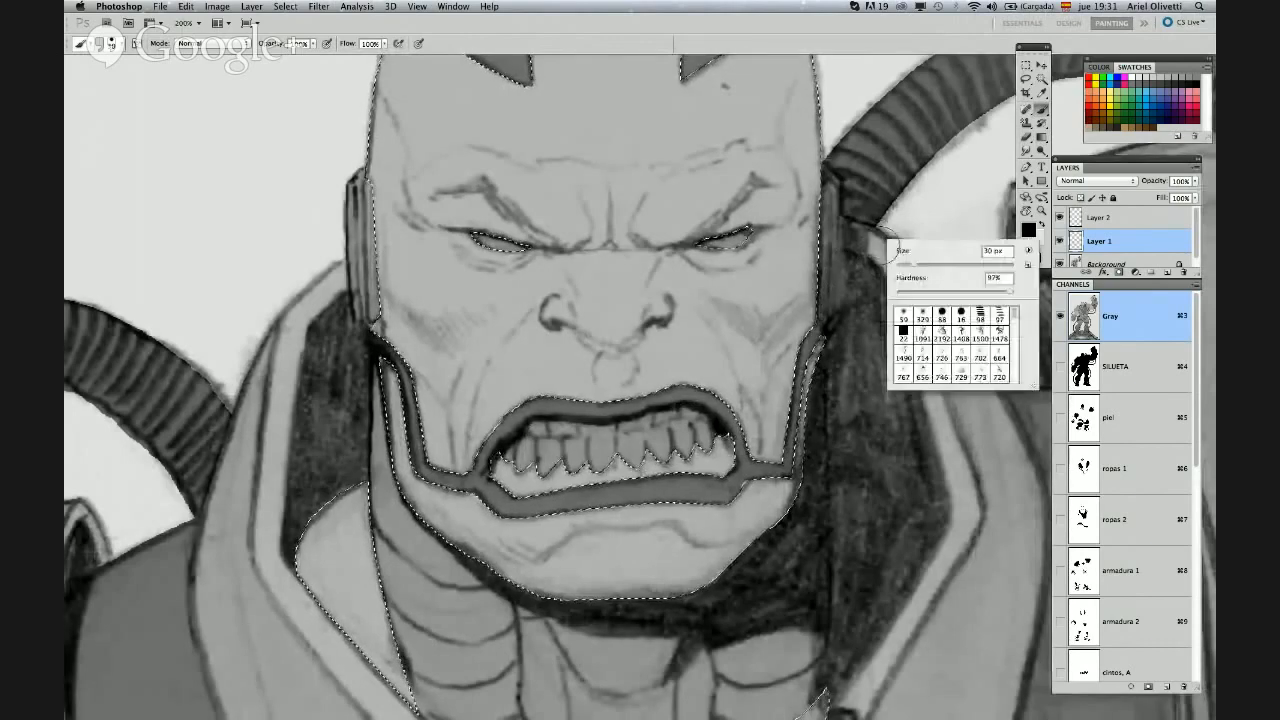
click(961, 318)
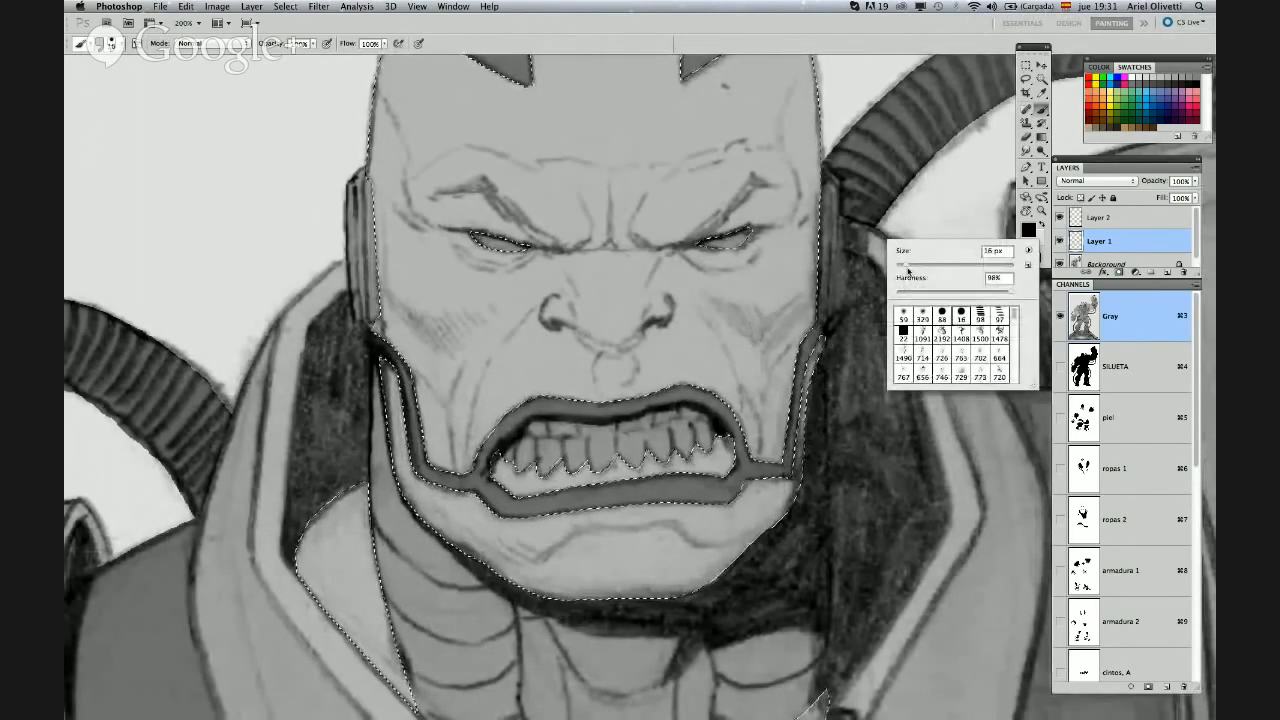
drag(905, 266, 912, 268)
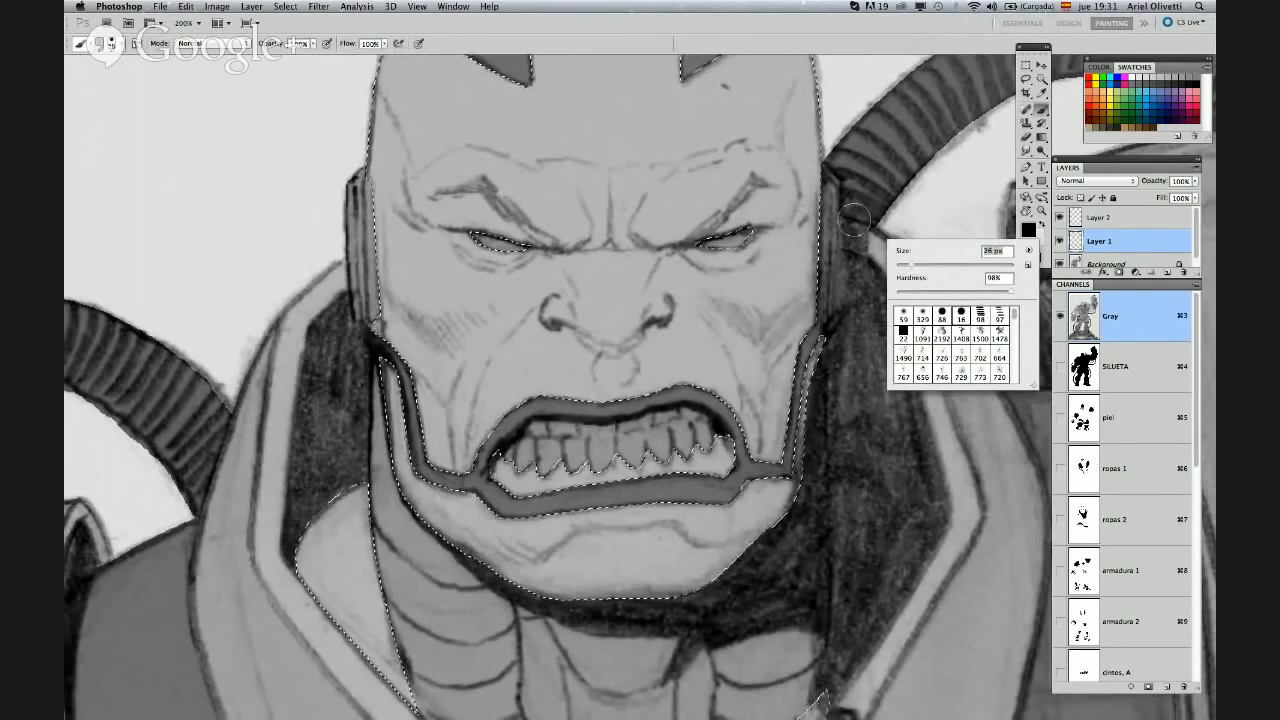
drag(912, 268, 909, 268)
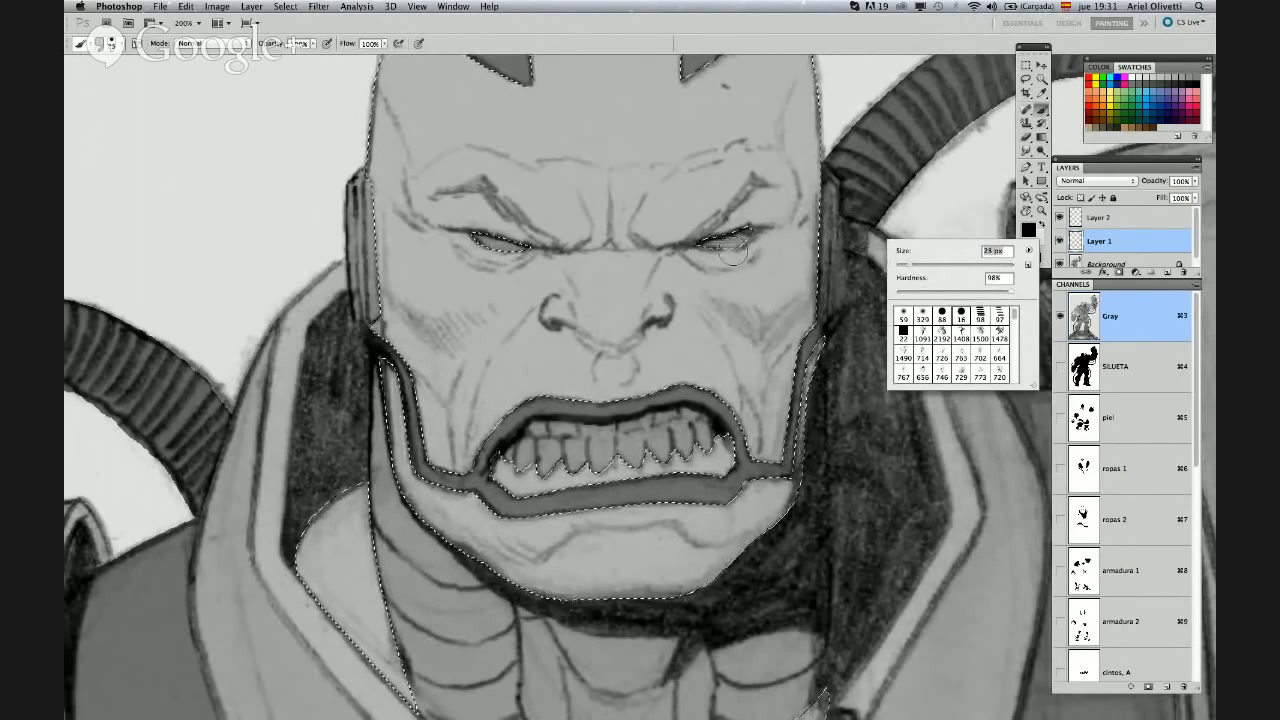
click(655, 240)
Try broad grey shading over the brow, side of the nose and cheek, and undo it with the skin selection kept active
mouse_move(687, 220)
mouse_down()
mouse_move(740, 175)
mouse_move(735, 128)
mouse_move(775, 157)
mouse_move(794, 150)
mouse_move(808, 212)
mouse_move(792, 282)
mouse_move(737, 224)
mouse_move(725, 330)
mouse_move(660, 300)
mouse_move(635, 255)
mouse_move(674, 343)
mouse_up()
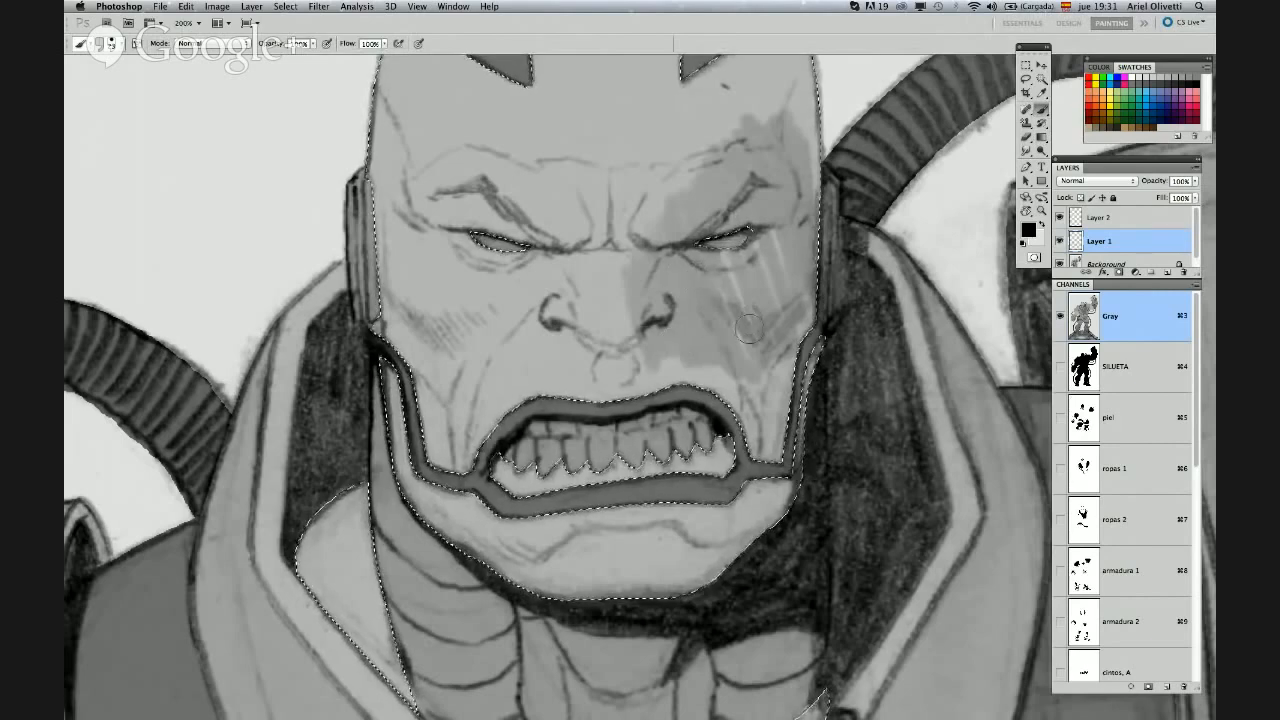
key(super+d)
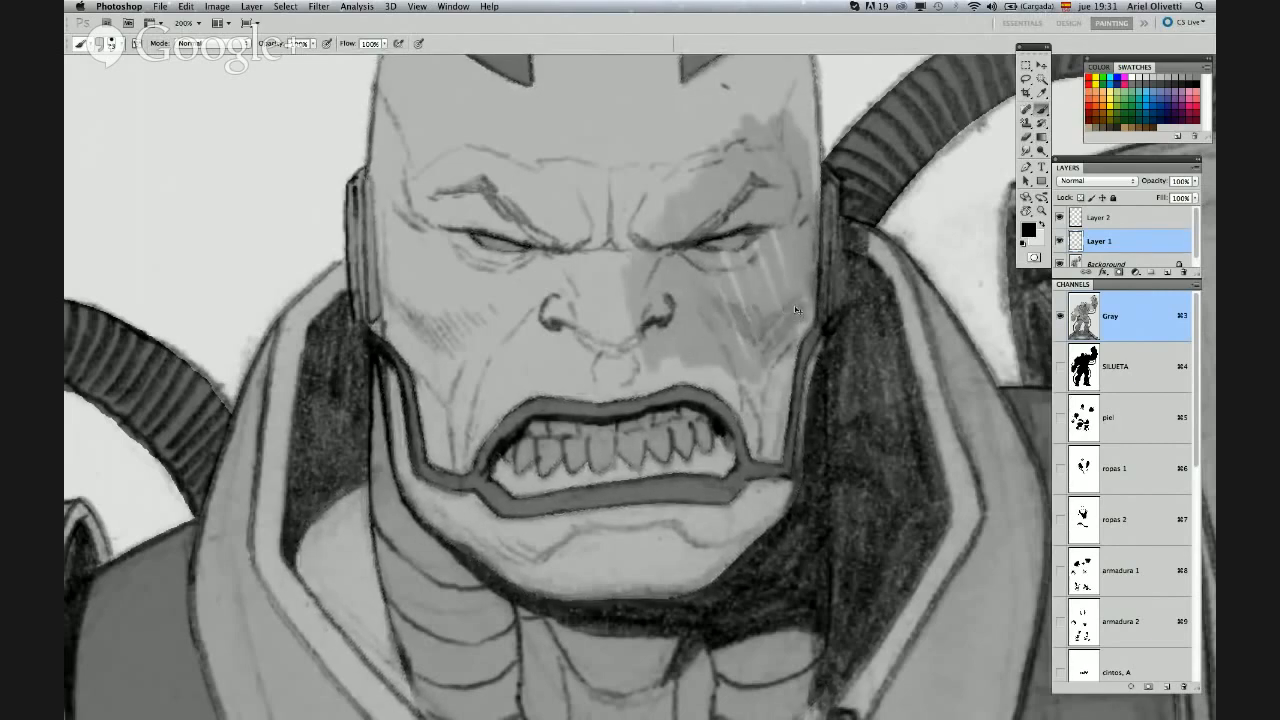
key(super+shift+d)
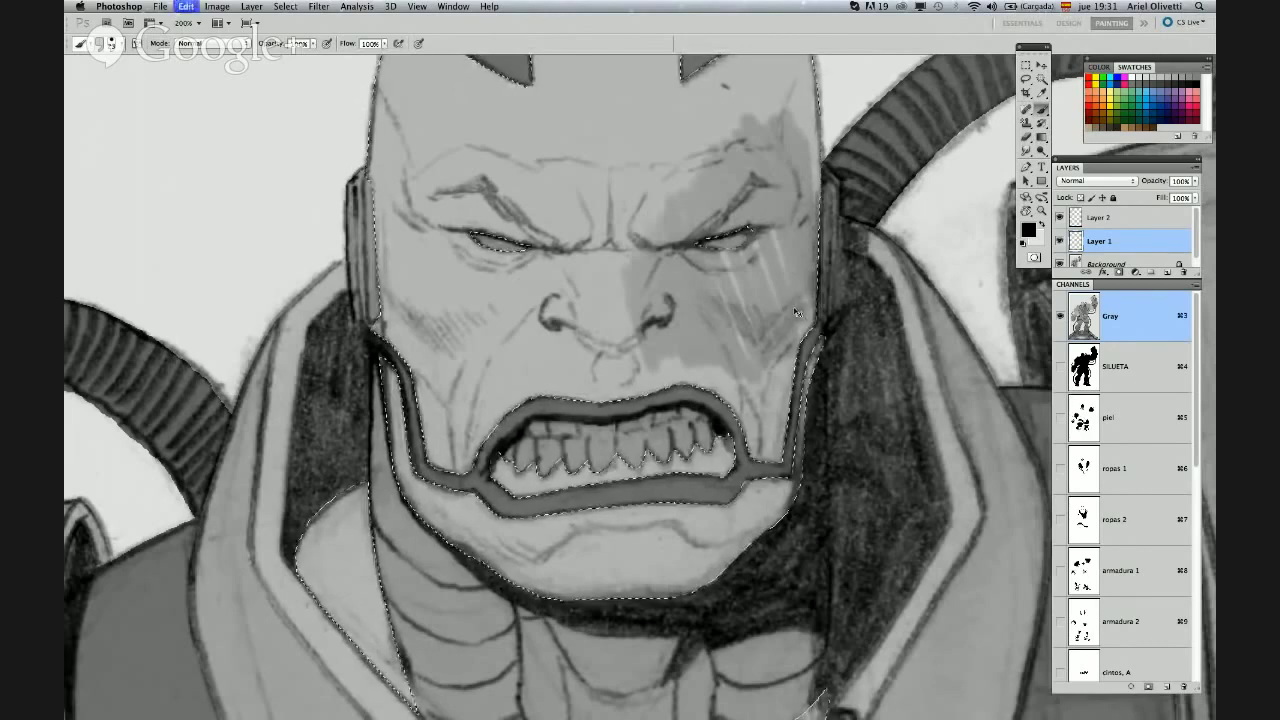
key(super+z)
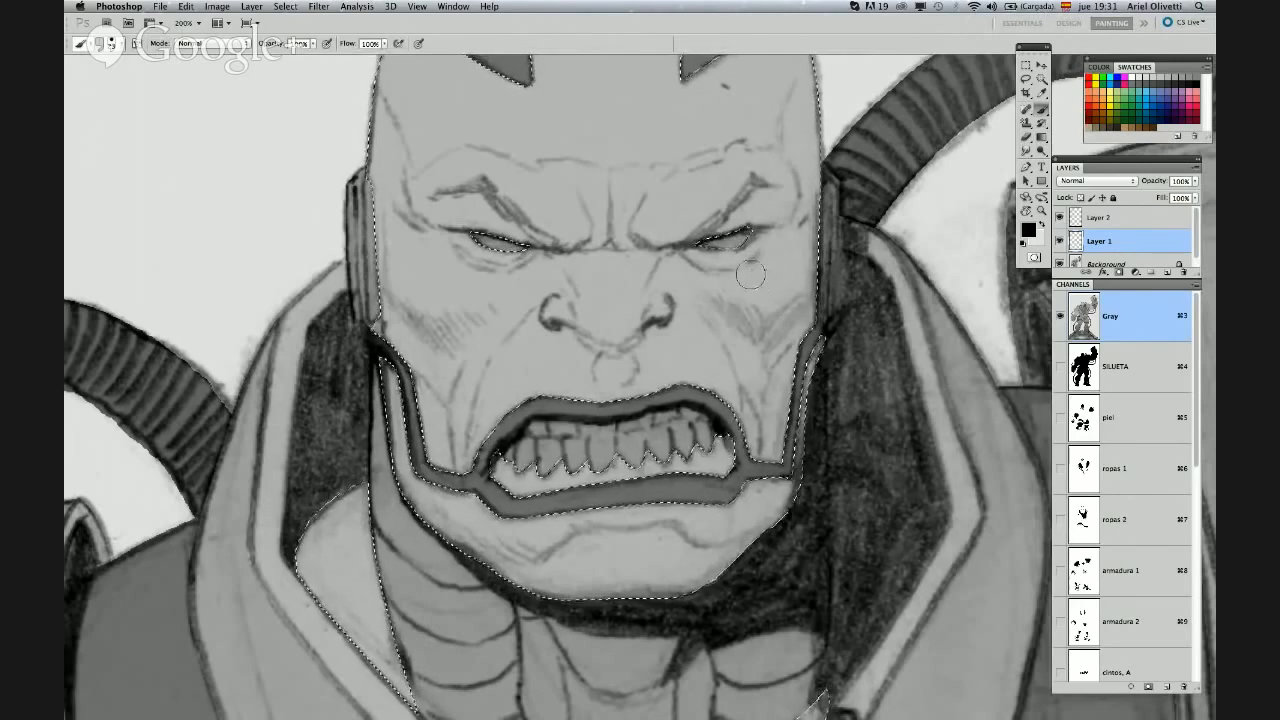
Reduce the brush to 19 px and paint grey shadows around the eyes, brows and shaded side of the forehead
drag(769, 283, 780, 326)
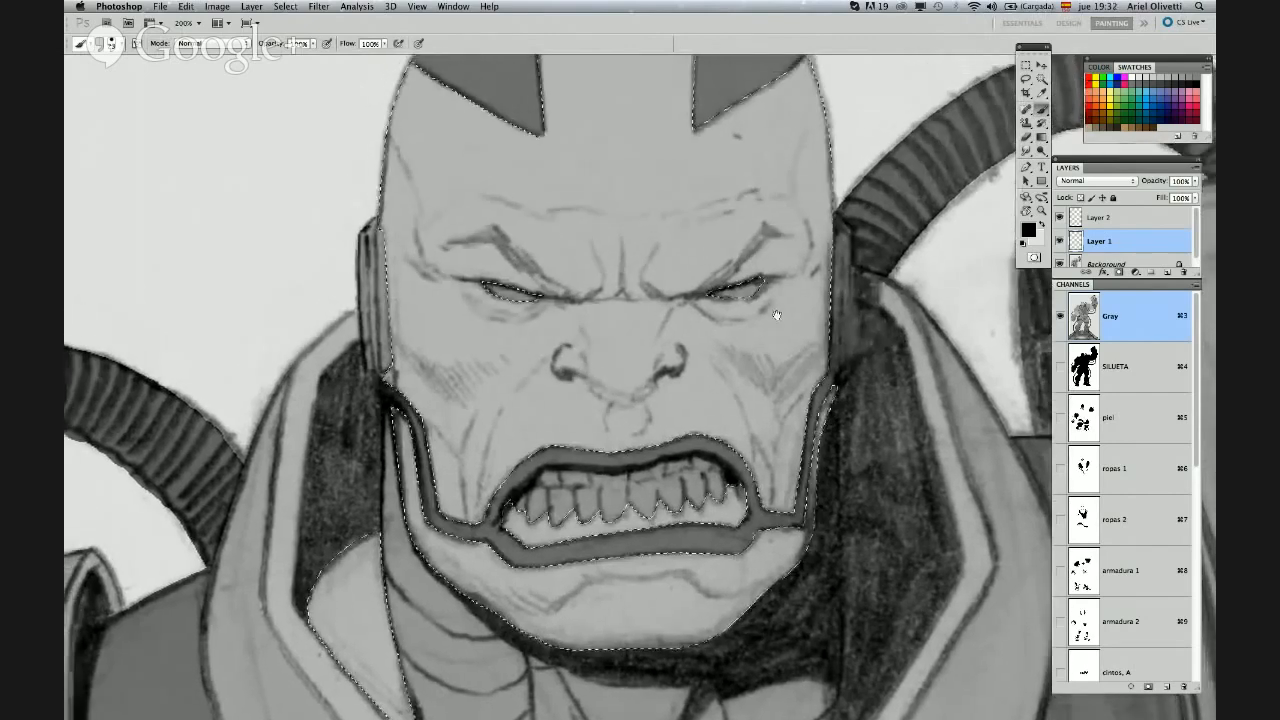
right_click(668, 313)
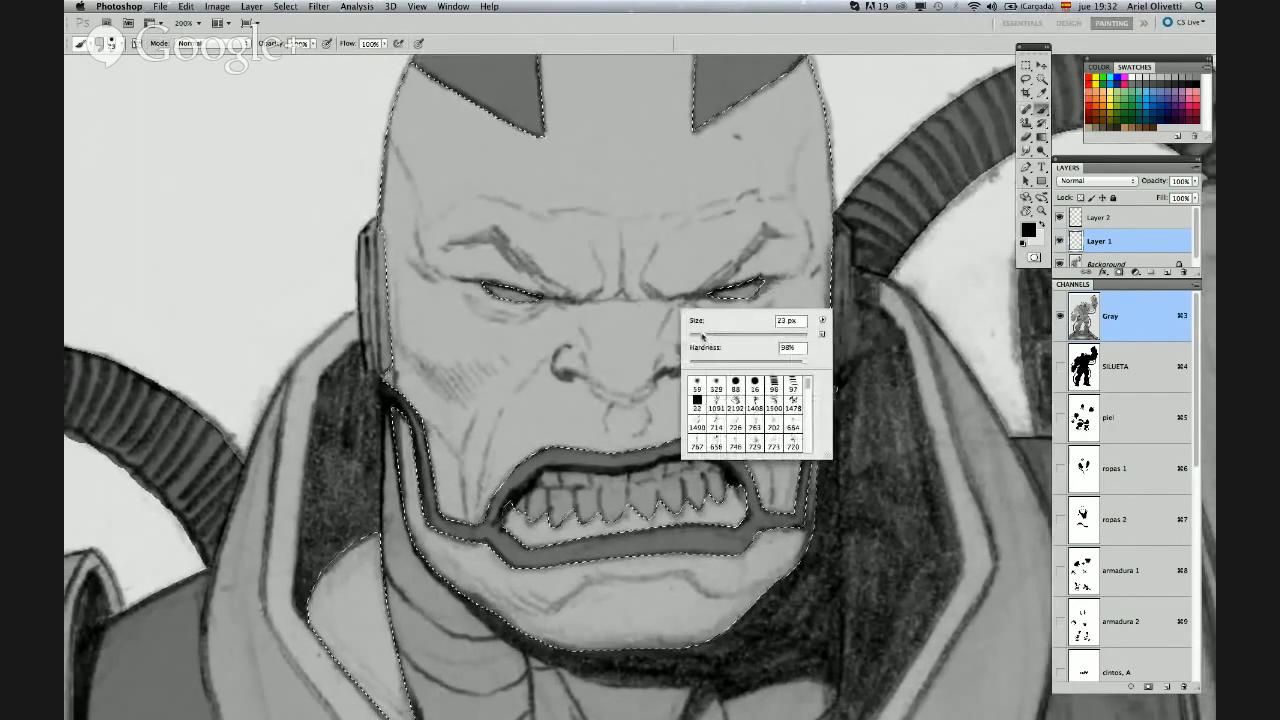
click(472, 264)
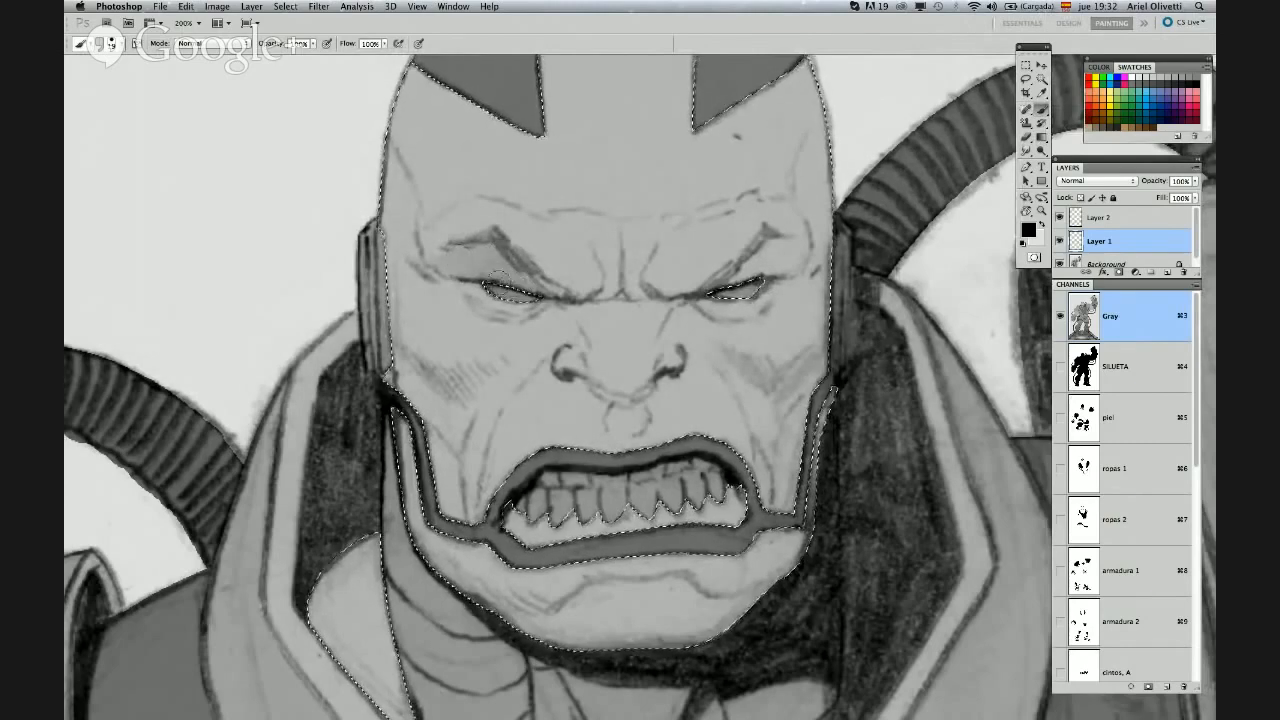
mouse_move(520, 279)
mouse_down()
mouse_move(578, 295)
mouse_move(590, 277)
mouse_move(593, 290)
mouse_move(582, 249)
mouse_move(644, 291)
mouse_move(595, 293)
mouse_move(619, 286)
mouse_move(619, 258)
mouse_move(633, 293)
mouse_move(636, 277)
mouse_move(661, 295)
mouse_move(647, 285)
mouse_move(710, 281)
mouse_move(716, 243)
mouse_move(696, 290)
mouse_move(772, 243)
mouse_up()
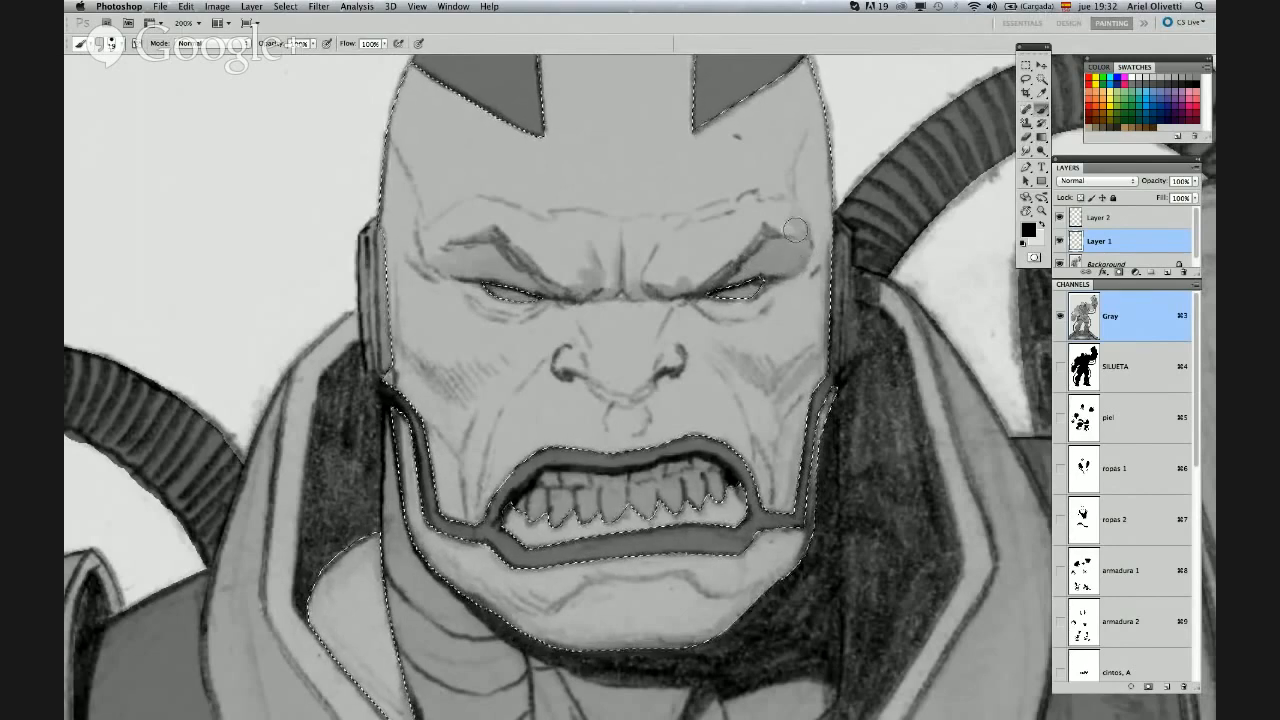
drag(772, 202, 731, 232)
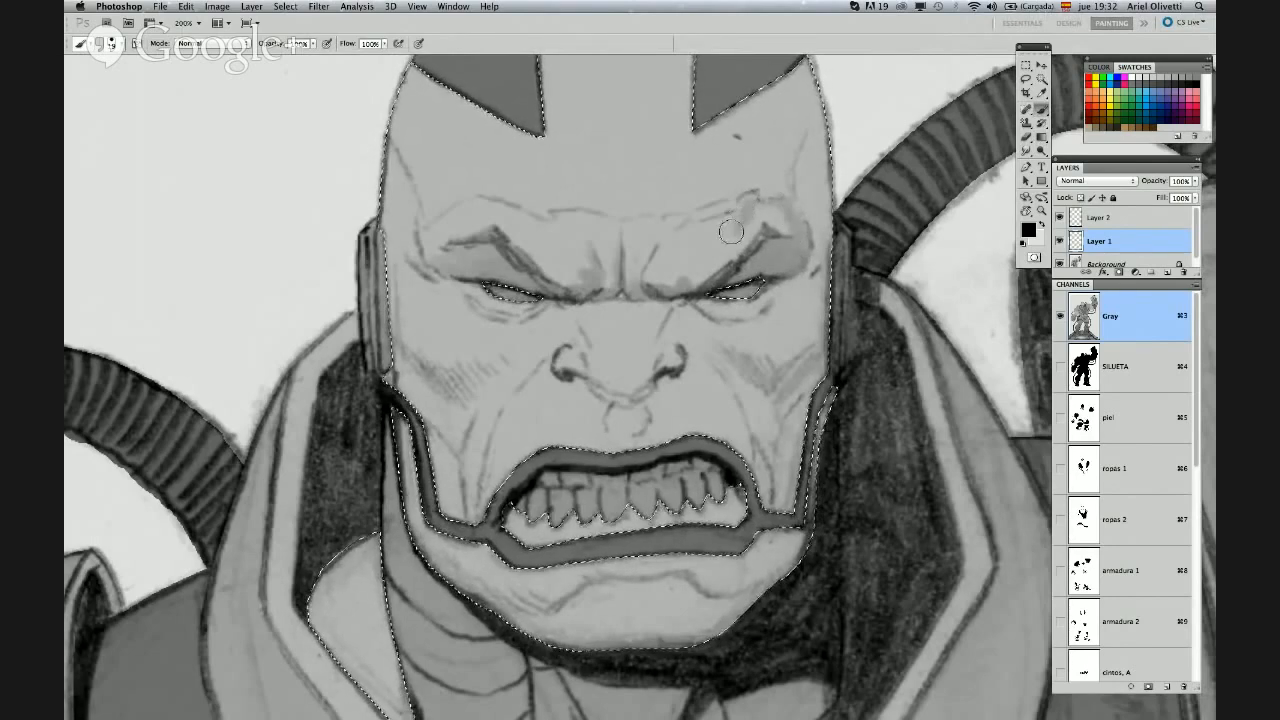
mouse_move(752, 186)
mouse_down()
mouse_move(745, 195)
mouse_move(760, 185)
mouse_move(757, 147)
mouse_up()
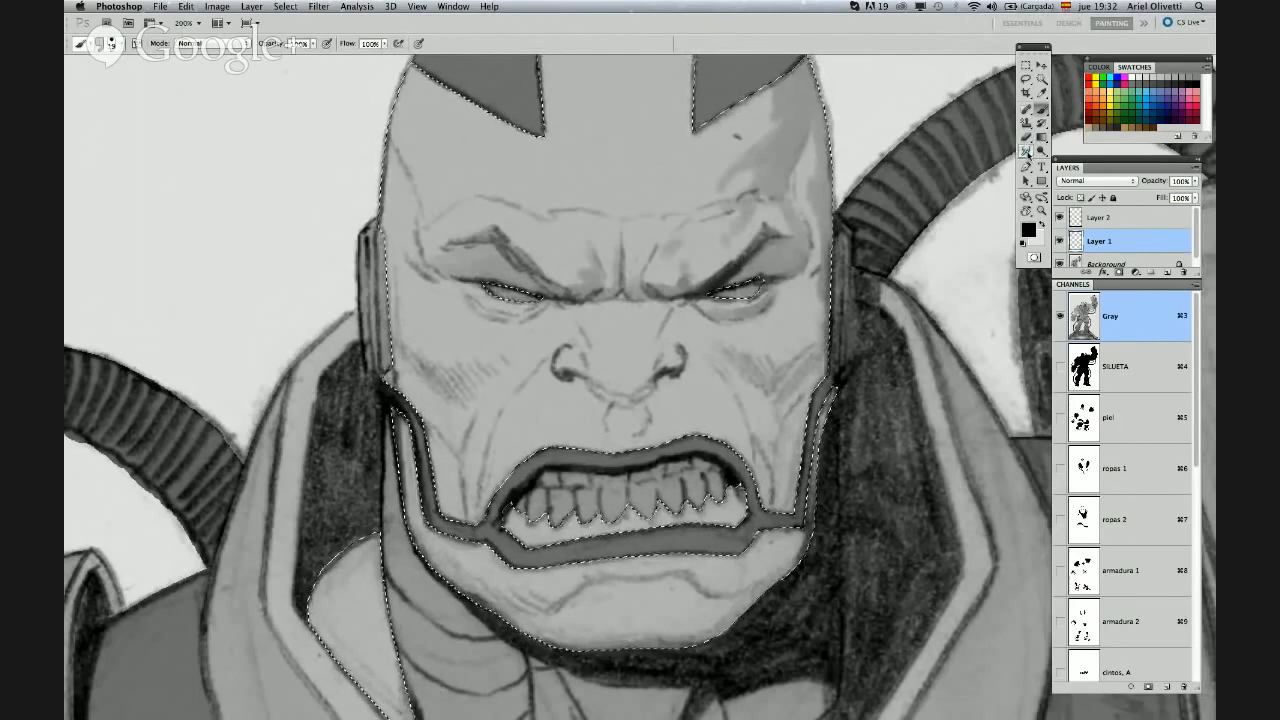
Switch to the Smudge tool with a smaller tip and blend the shadow edges on the shaded side of the forehead
click(1026, 150)
right_click(788, 200)
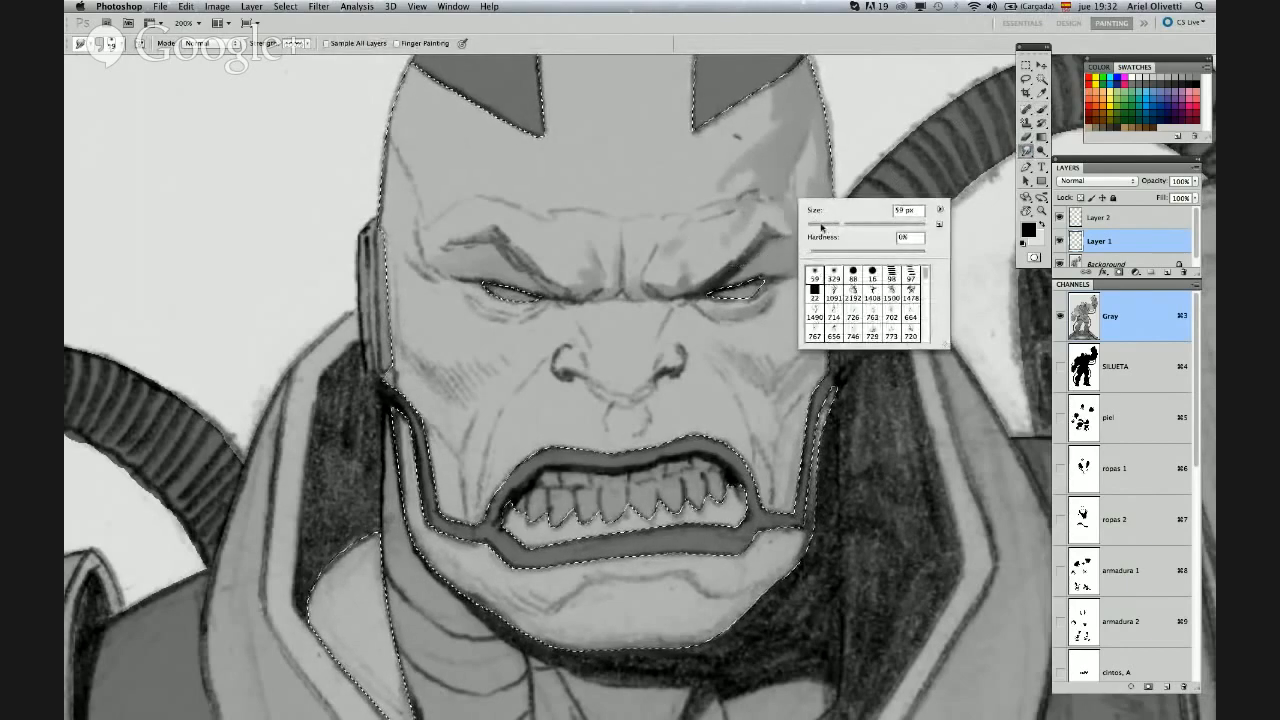
drag(834, 223, 816, 229)
click(857, 106)
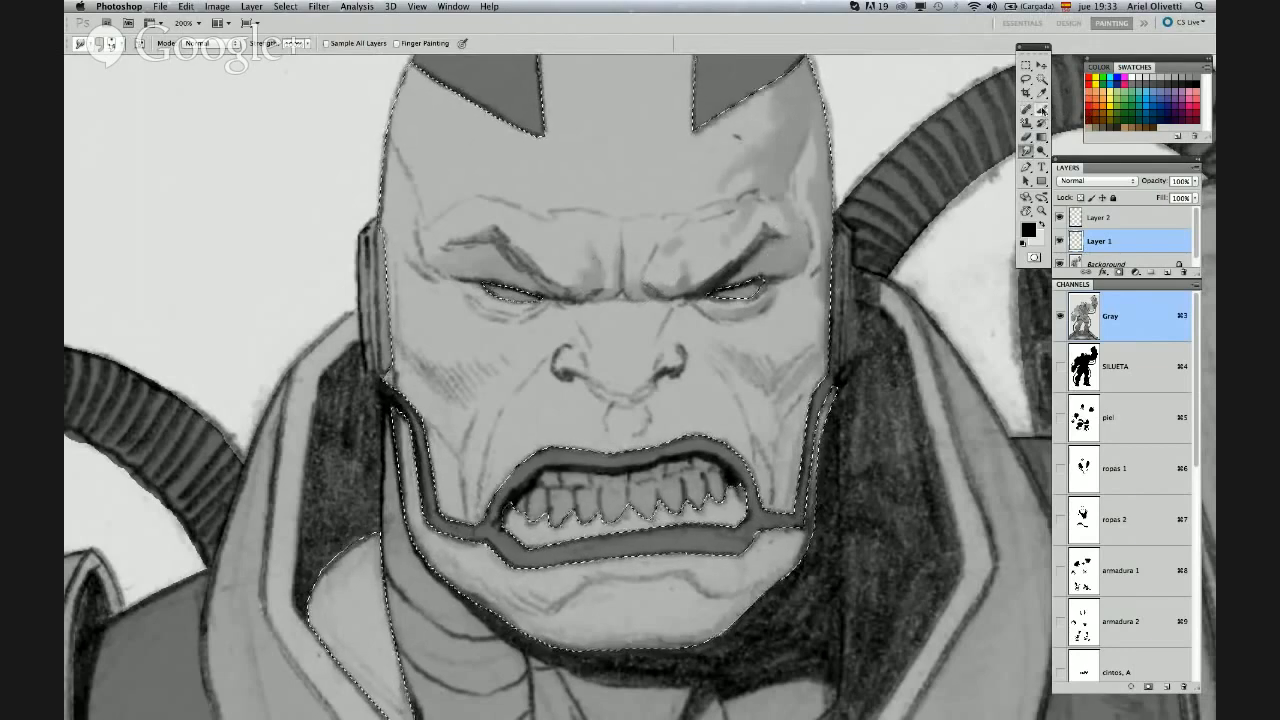
Paint a dark test patch on the forehead, soften its edges with the Smudge tool, and erase the patch
click(1042, 110)
mouse_move(600, 186)
mouse_down()
mouse_move(551, 201)
mouse_move(569, 186)
mouse_move(681, 180)
mouse_move(557, 189)
mouse_up()
click(1027, 149)
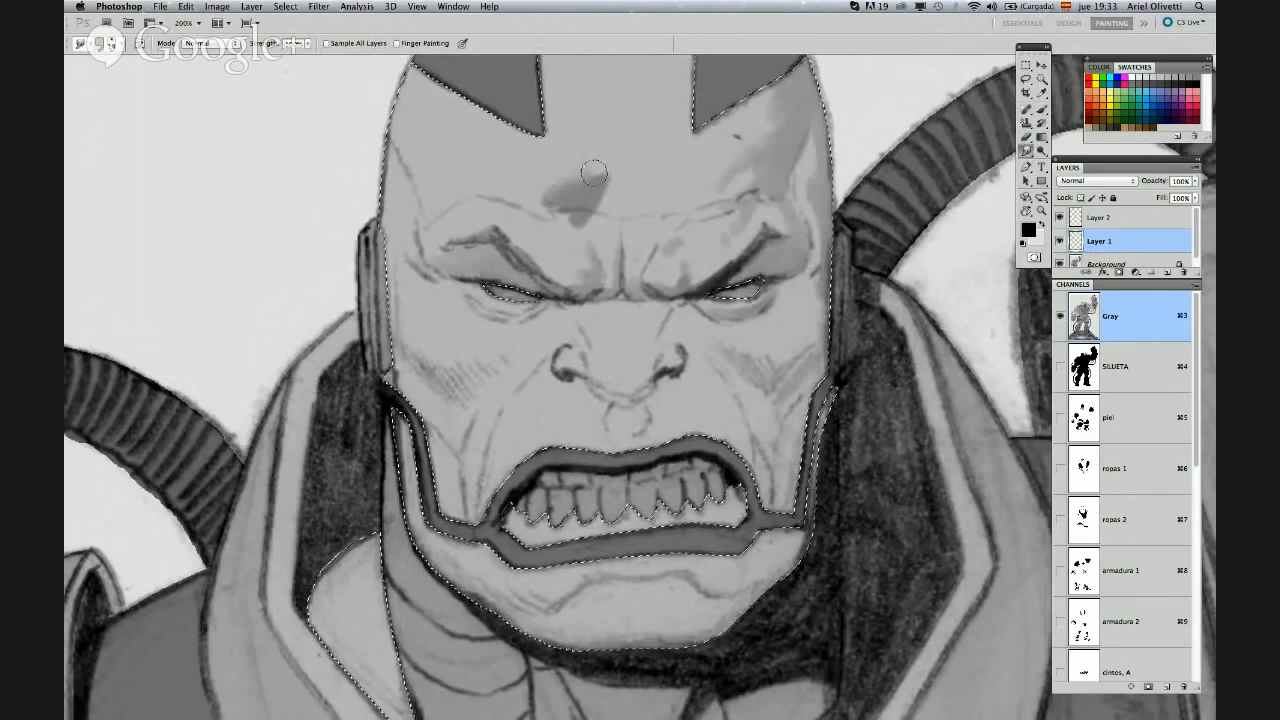
mouse_move(546, 187)
mouse_down()
mouse_move(538, 203)
mouse_move(556, 181)
mouse_move(610, 164)
mouse_move(597, 202)
mouse_up()
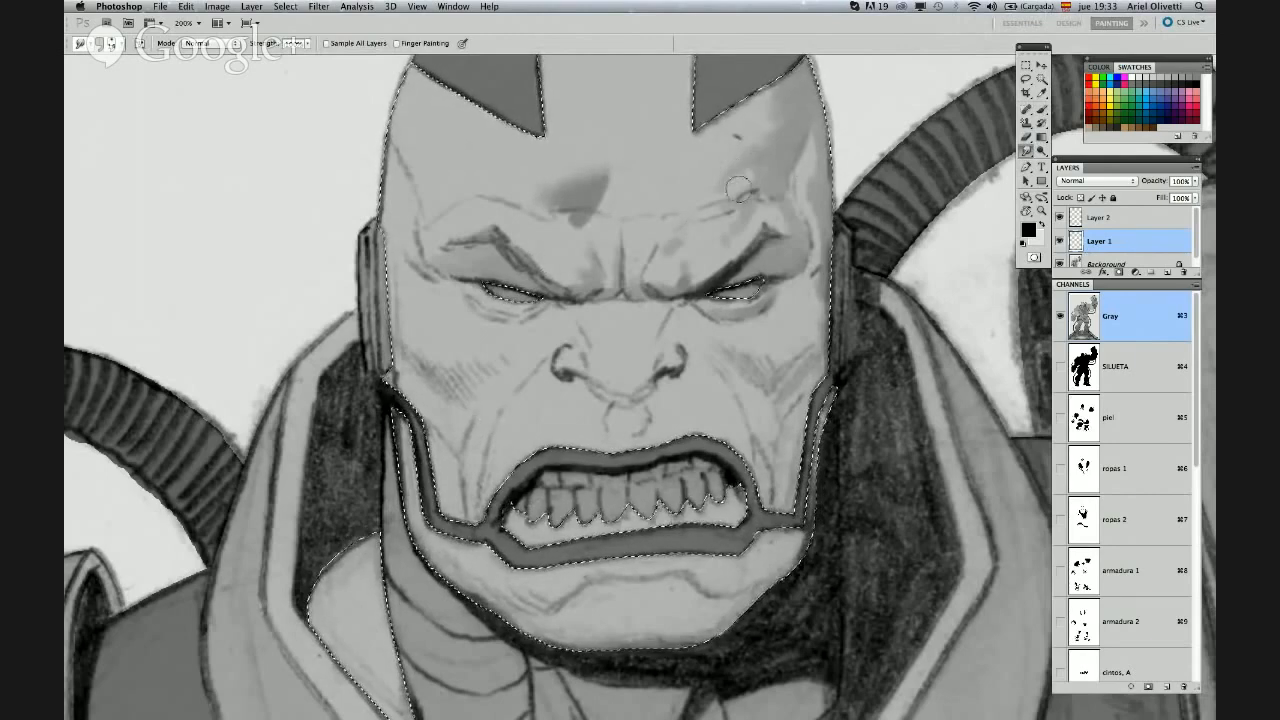
drag(738, 189, 718, 177)
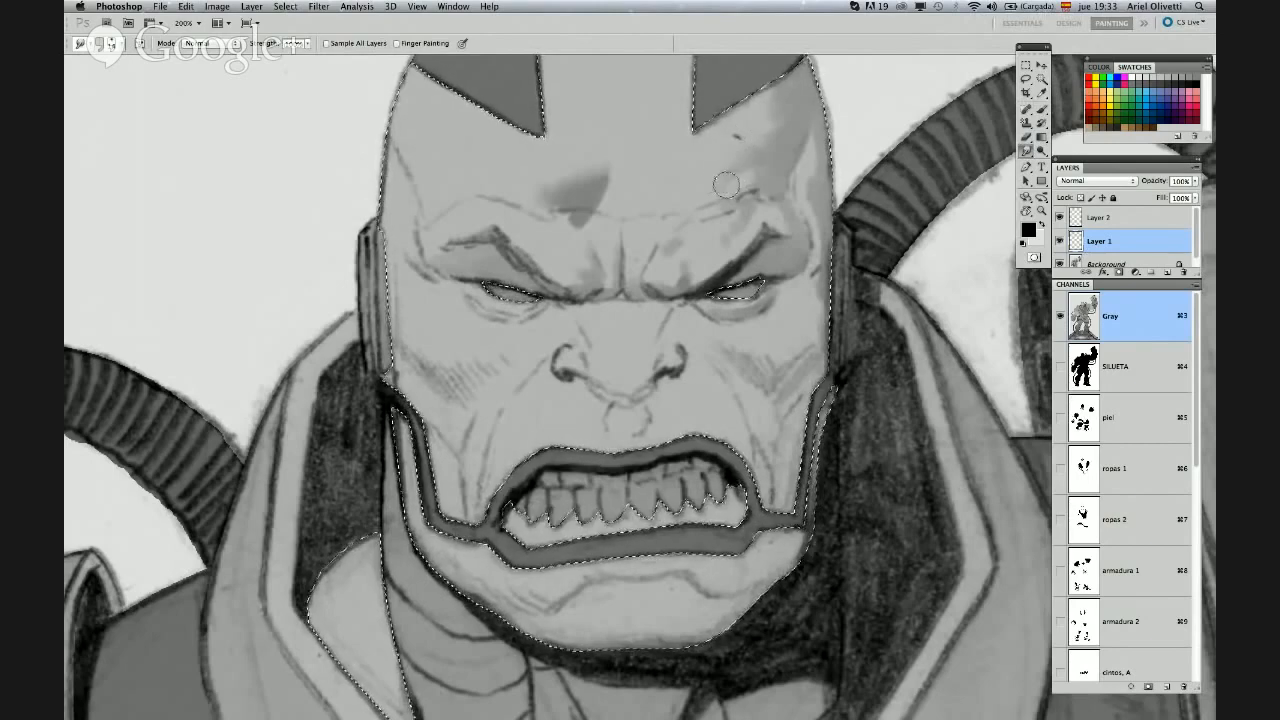
click(1027, 138)
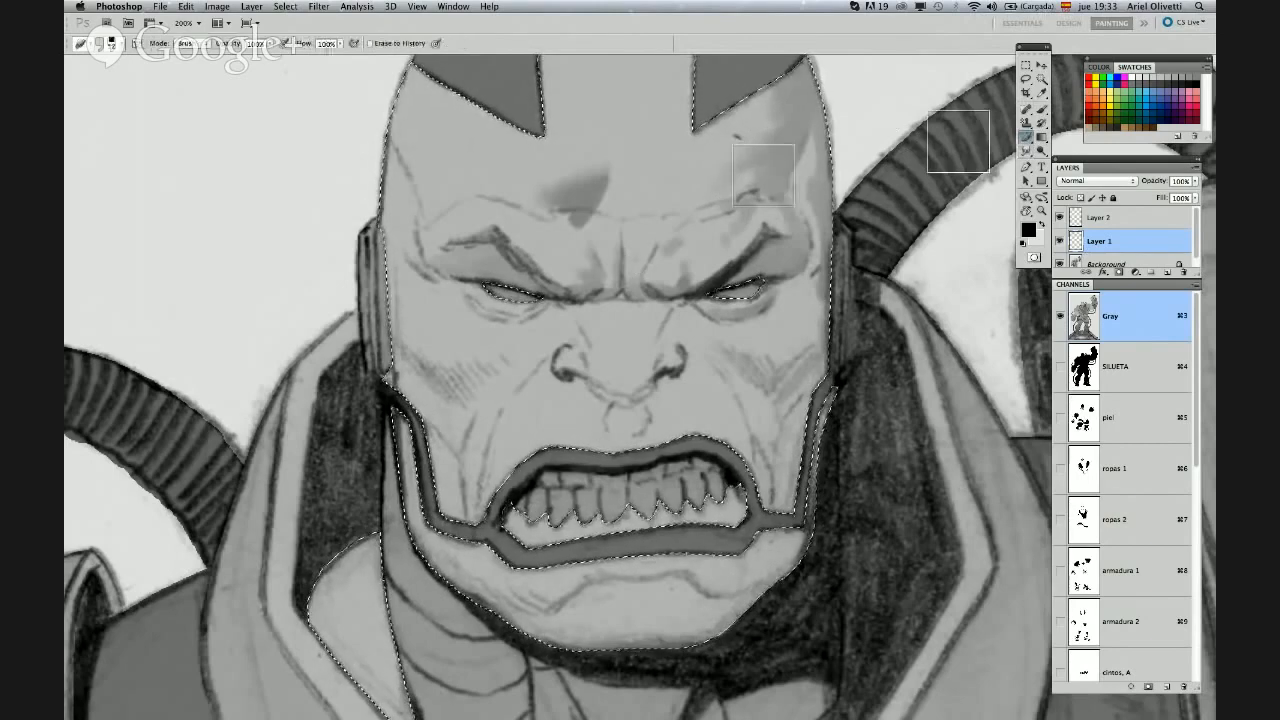
mouse_move(597, 188)
mouse_down()
mouse_move(551, 186)
mouse_move(600, 205)
mouse_up()
Return to the Brush tool, enlarge the tip to 36 px and add light grey shading over the lit side's brow
click(1041, 108)
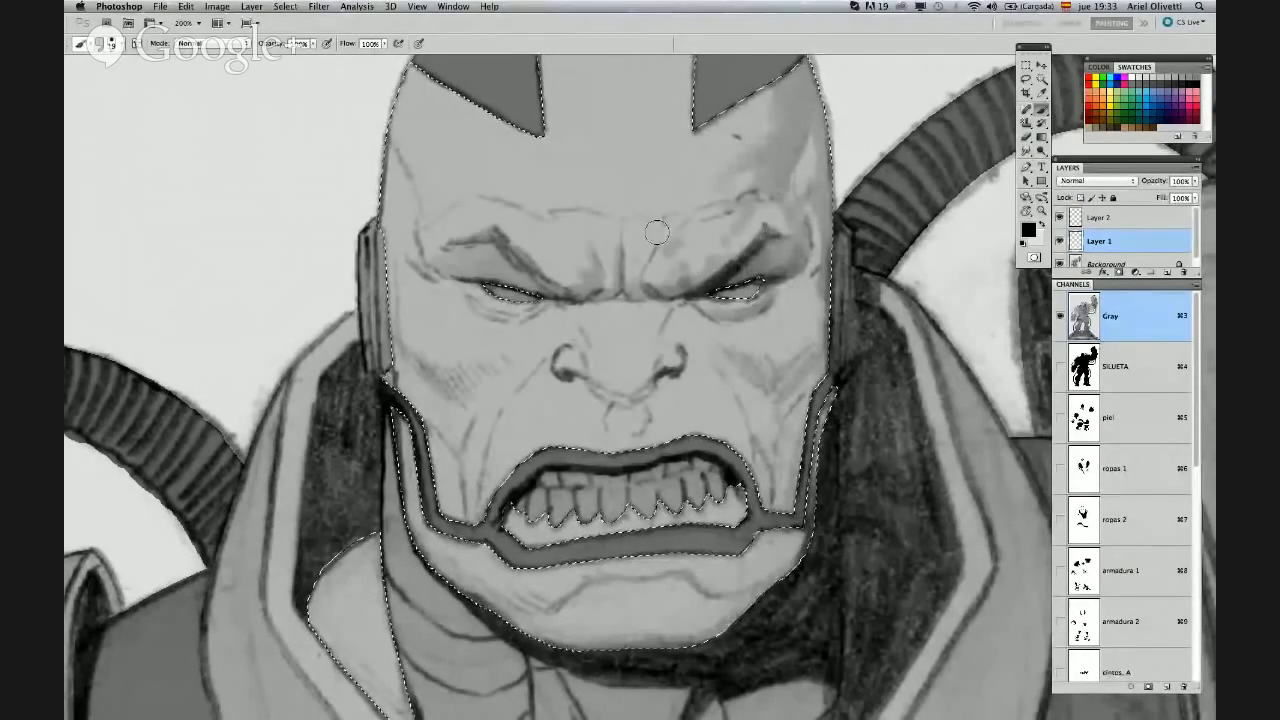
right_click(648, 266)
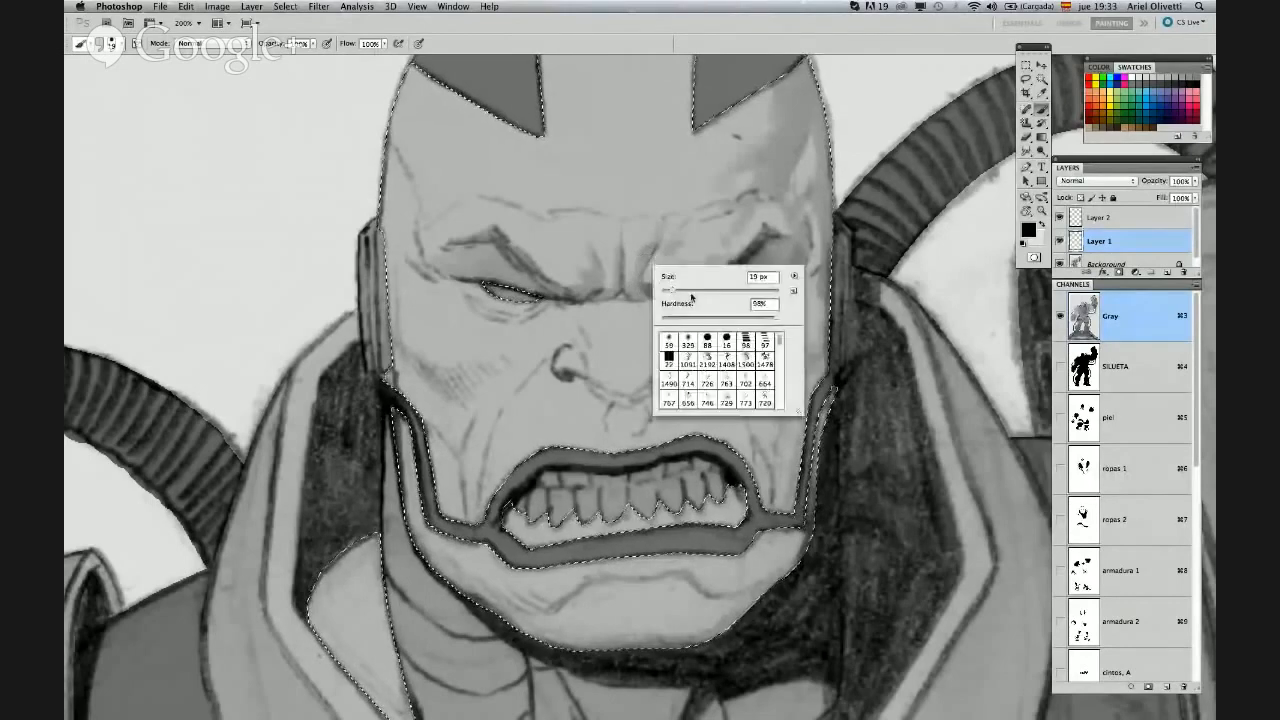
drag(680, 296, 675, 297)
click(574, 237)
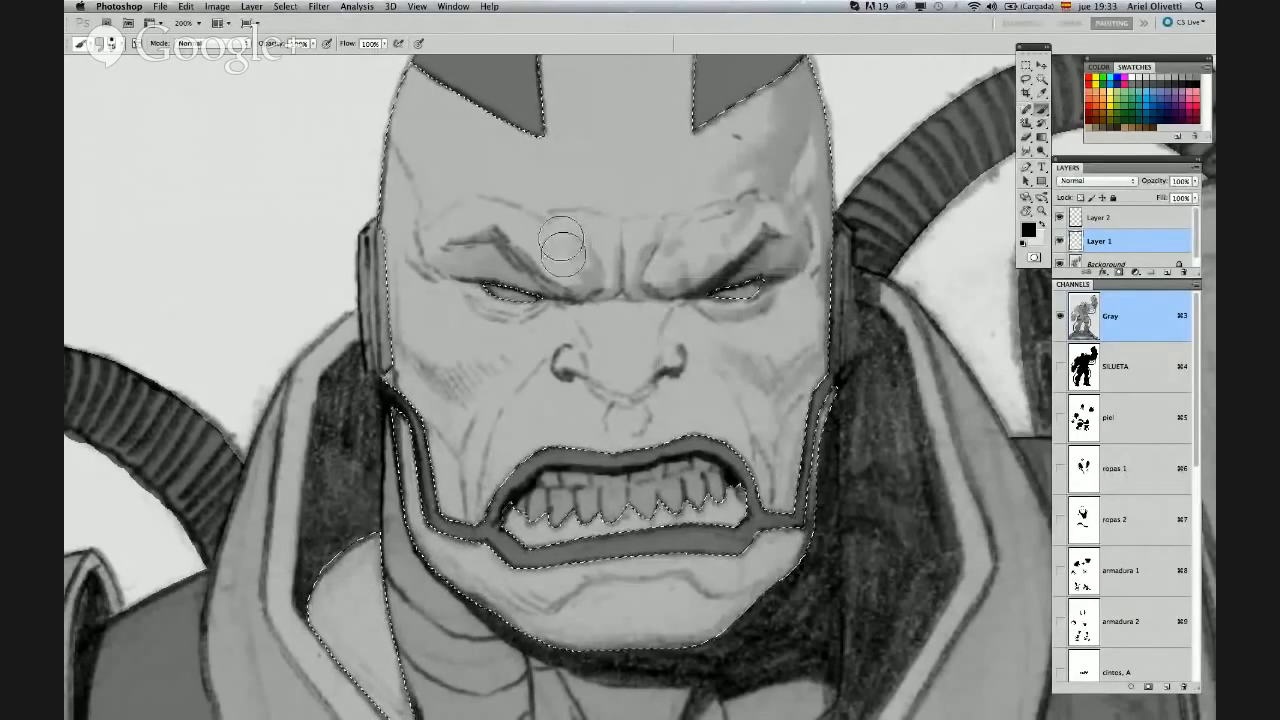
right_click(542, 272)
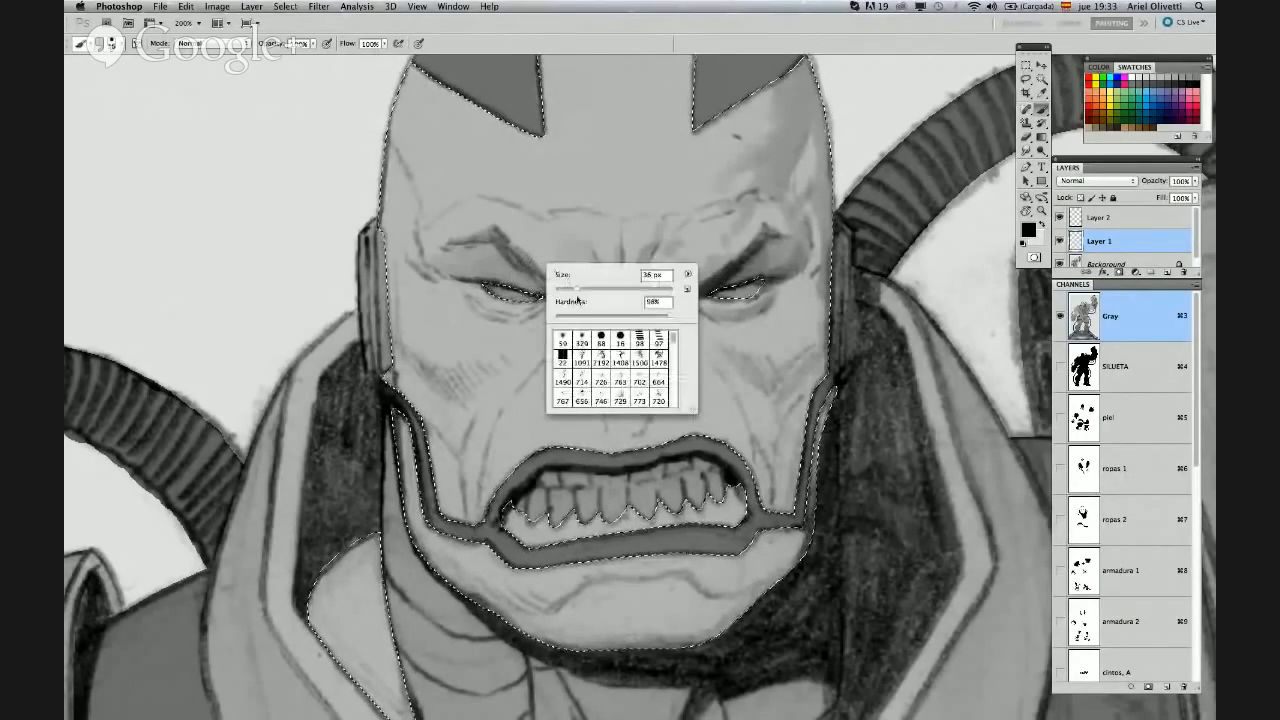
click(525, 254)
Set the brush size to 26 px and paint grey shadows on the nose bridge, its sides and under the nose tip
right_click(558, 279)
drag(588, 298, 583, 298)
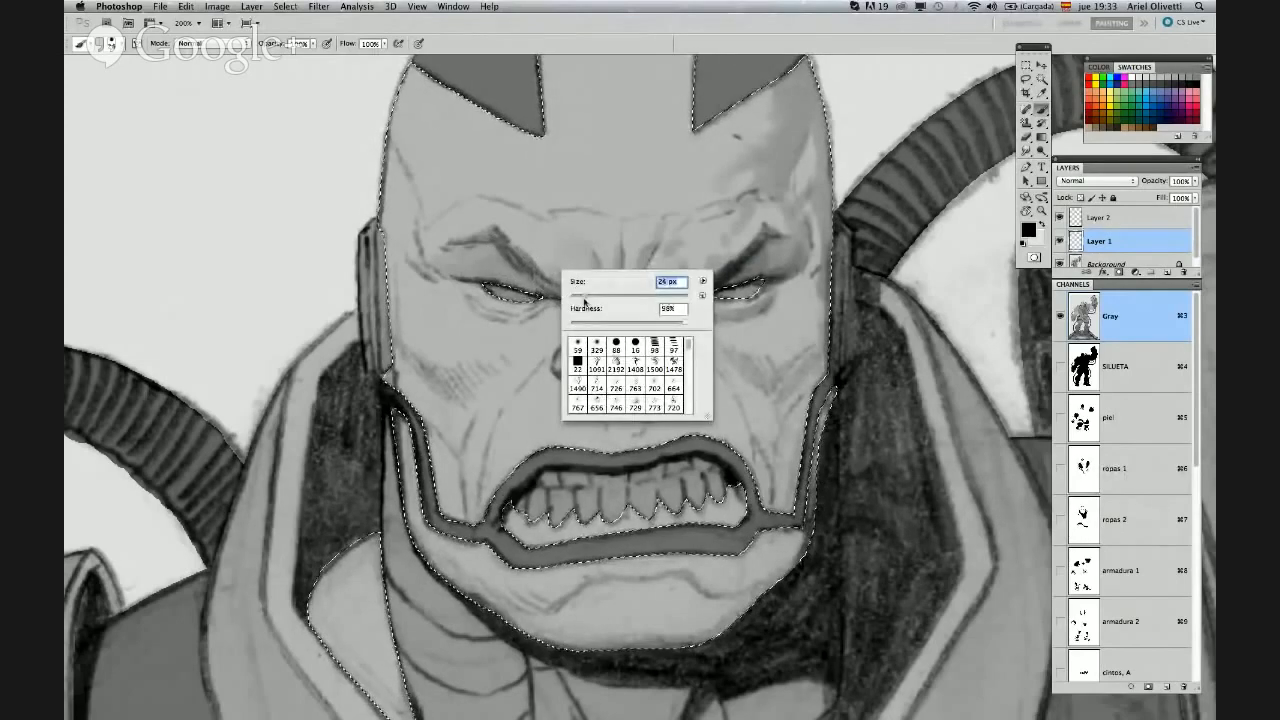
mouse_move(506, 250)
mouse_down()
mouse_move(559, 293)
mouse_move(571, 264)
mouse_move(579, 311)
mouse_move(659, 299)
mouse_move(593, 318)
mouse_move(592, 344)
mouse_move(593, 333)
mouse_move(637, 347)
mouse_move(663, 321)
mouse_move(599, 370)
mouse_move(593, 352)
mouse_move(589, 381)
mouse_move(628, 400)
mouse_move(672, 378)
mouse_move(611, 391)
mouse_move(563, 382)
mouse_move(626, 404)
mouse_move(671, 379)
mouse_move(649, 387)
mouse_move(668, 379)
mouse_move(654, 360)
mouse_move(658, 381)
mouse_move(573, 360)
mouse_move(606, 375)
mouse_up()
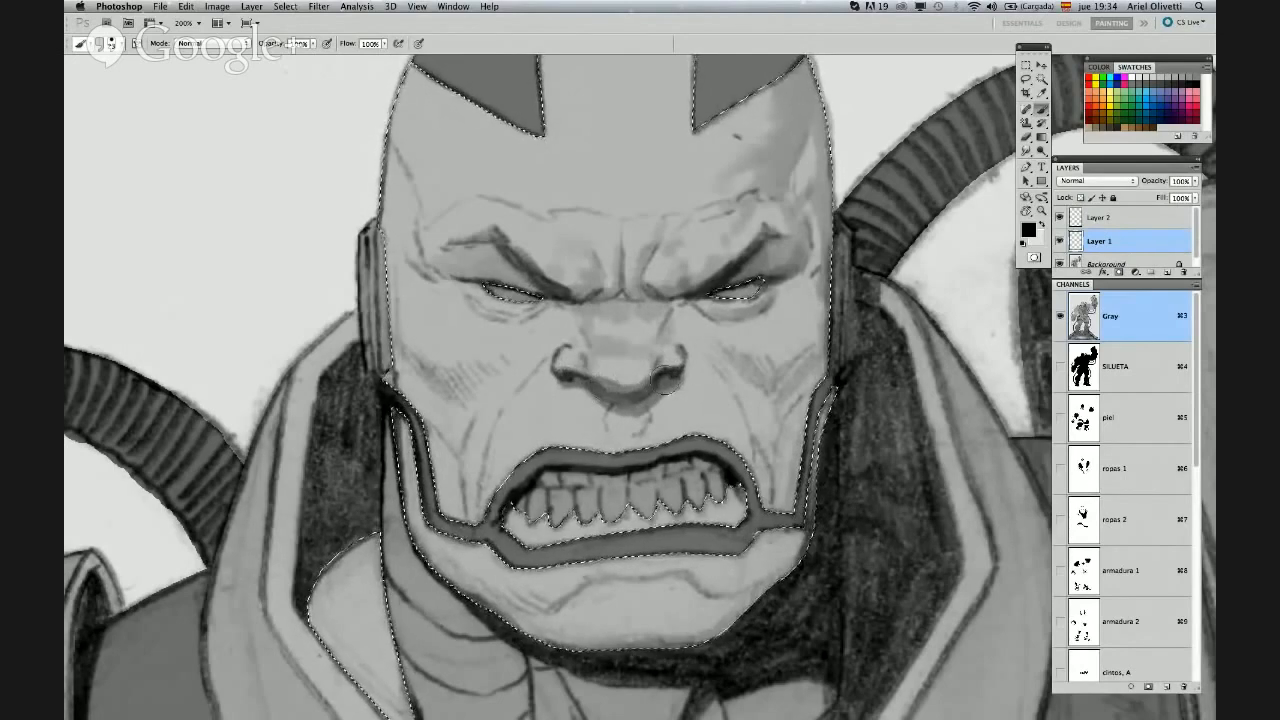
mouse_move(685, 316)
mouse_down()
mouse_move(670, 315)
mouse_move(682, 320)
mouse_move(662, 350)
mouse_move(684, 350)
mouse_move(682, 370)
mouse_move(672, 318)
mouse_up()
mouse_move(571, 312)
mouse_down()
mouse_move(556, 325)
mouse_move(596, 308)
mouse_up()
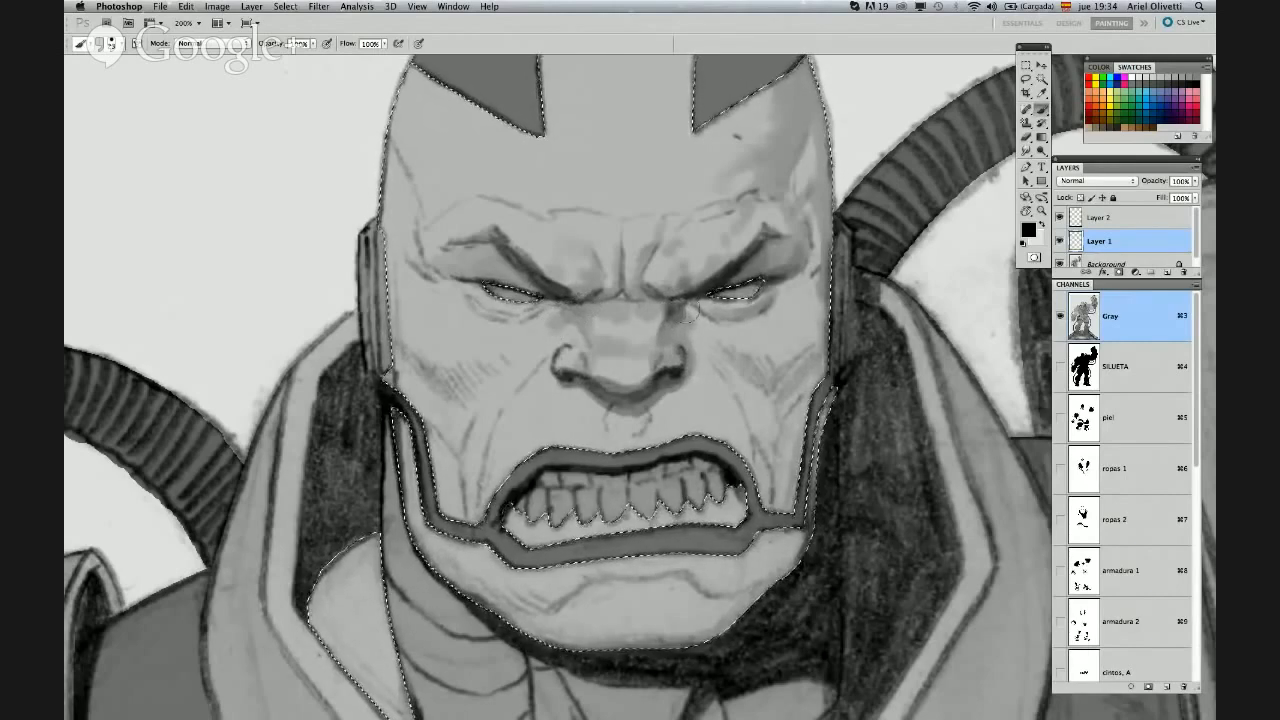
mouse_move(688, 312)
mouse_down()
mouse_move(676, 304)
mouse_move(680, 326)
mouse_move(682, 312)
mouse_up()
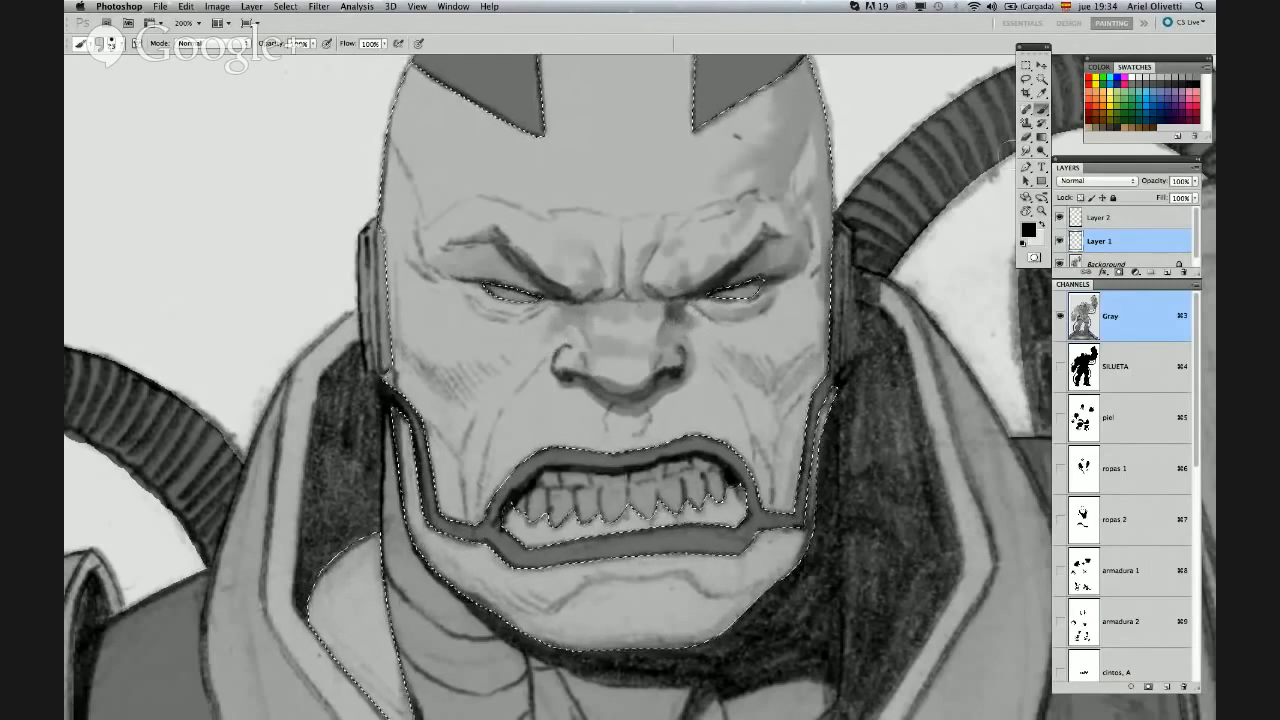
Give the Eraser the hard round 16 px preset tip and reduce its size
key(e)
right_click(740, 282)
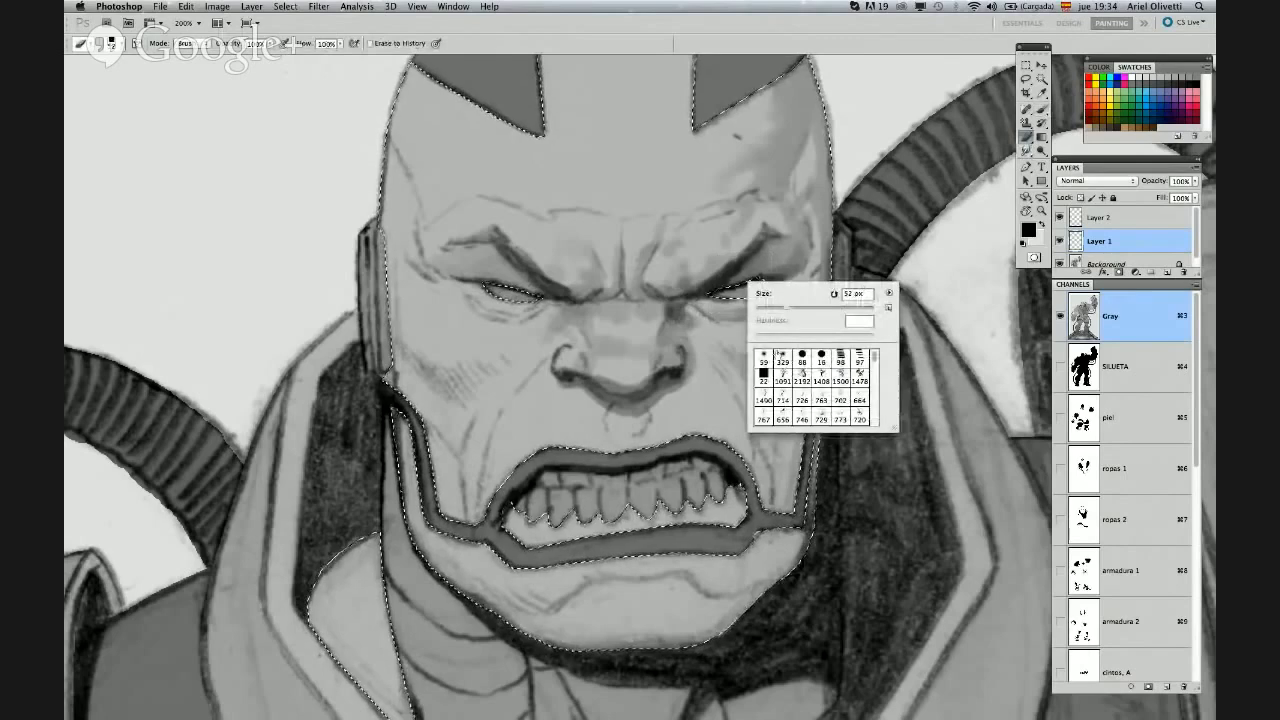
click(821, 358)
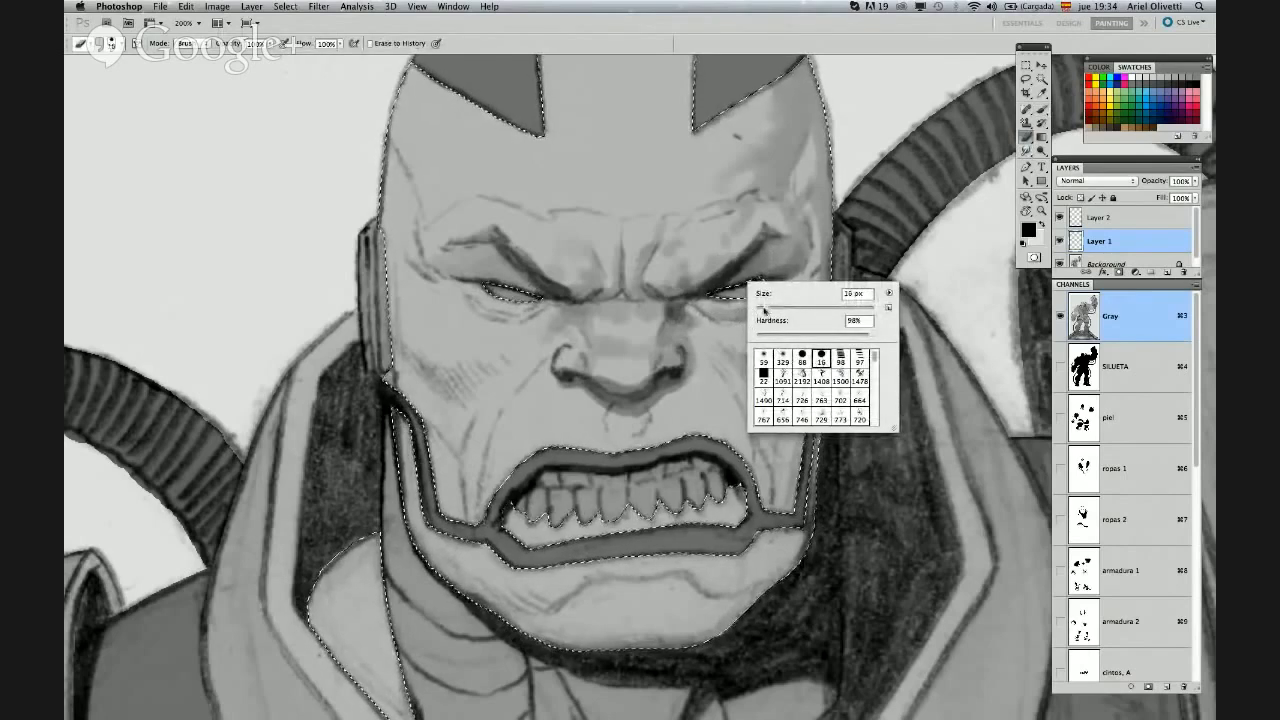
drag(765, 310, 762, 310)
click(891, 135)
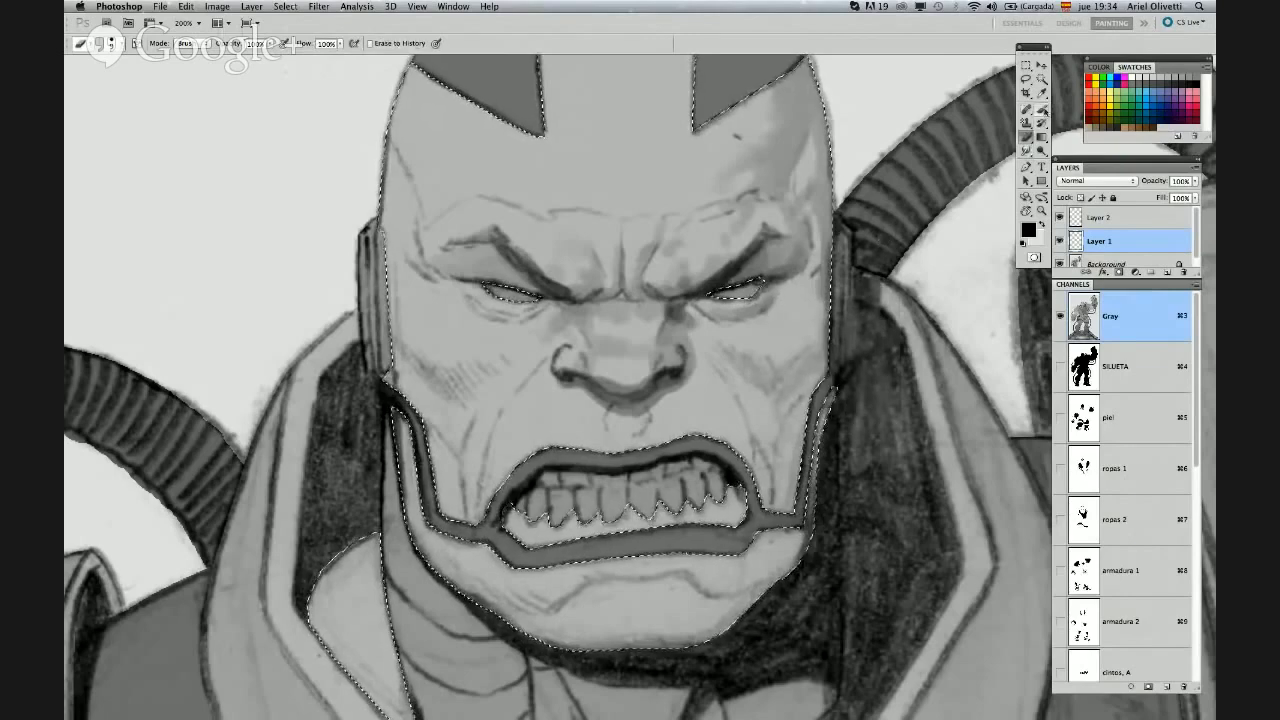
Enlarge the brush and paint a soft grey shadow down the lit side's temple to the outer brow
key(b)
right_click(625, 206)
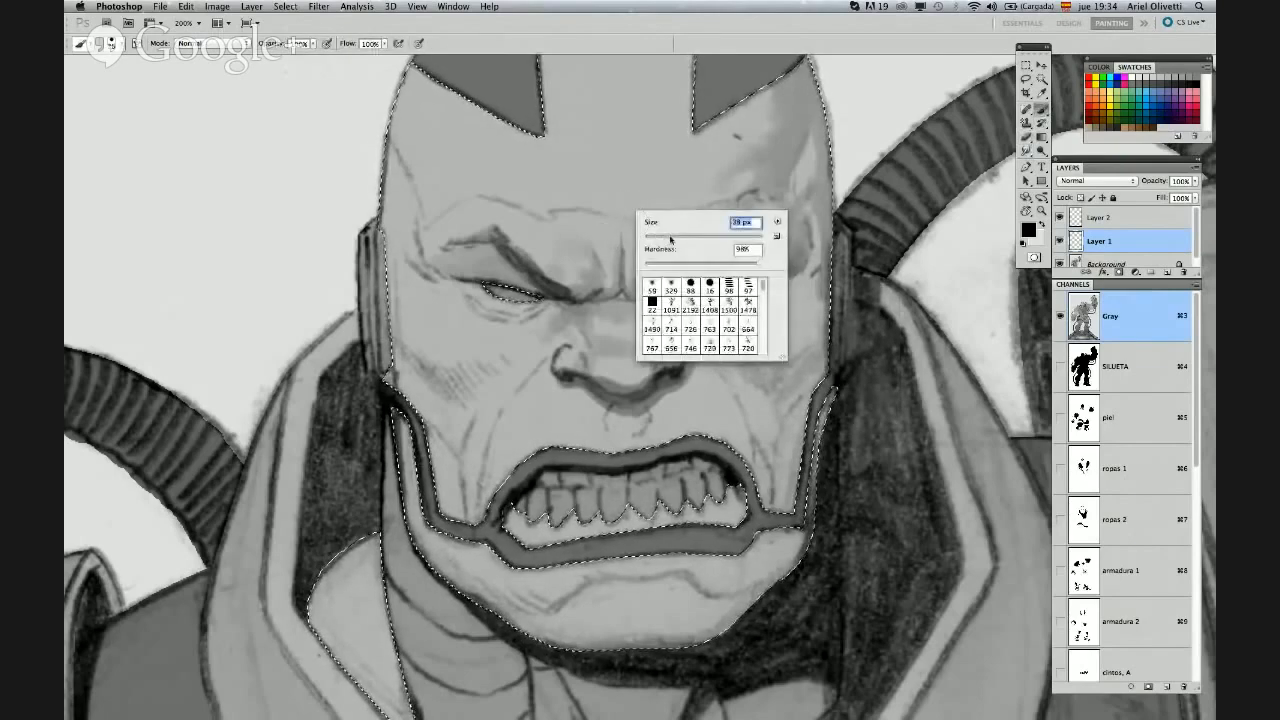
mouse_move(420, 120)
mouse_down()
mouse_move(409, 155)
mouse_move(436, 245)
mouse_move(423, 148)
mouse_move(457, 264)
mouse_up()
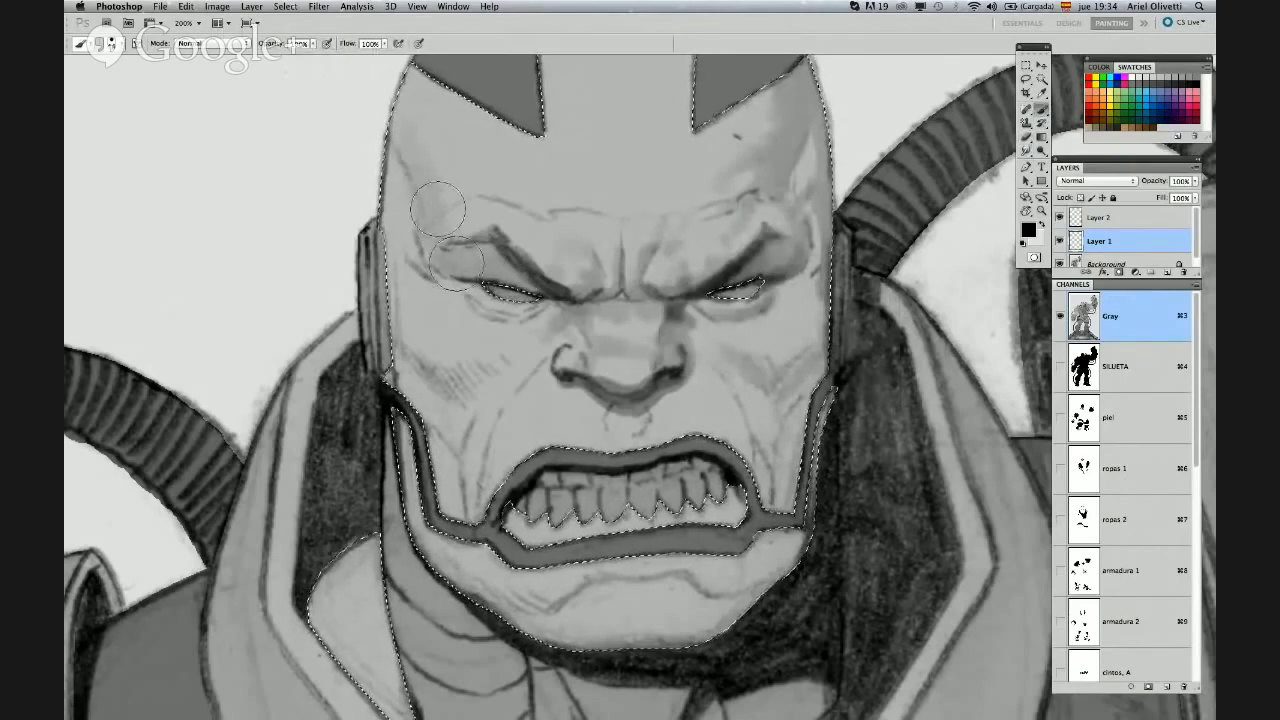
mouse_move(438, 210)
mouse_down()
mouse_move(443, 268)
mouse_move(463, 258)
mouse_move(476, 272)
mouse_move(451, 255)
mouse_move(471, 275)
mouse_move(416, 258)
mouse_move(411, 246)
mouse_move(470, 235)
mouse_up()
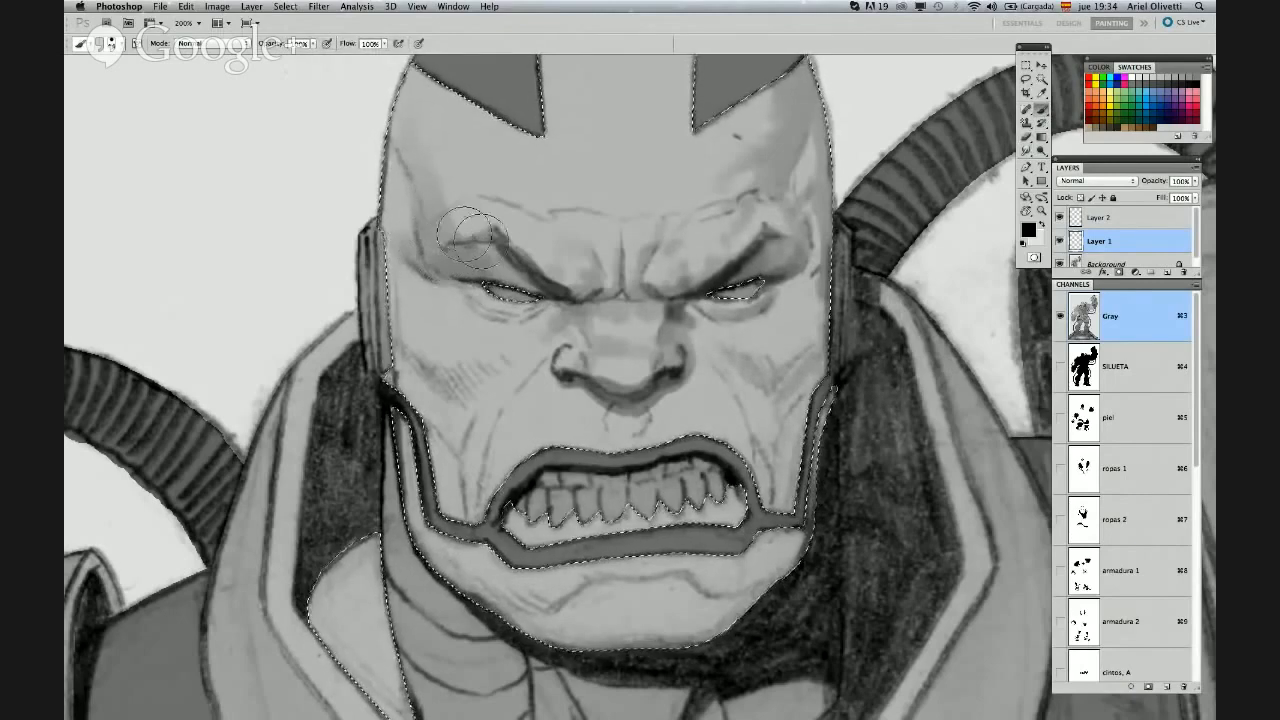
Erase the excess shading above the lit side's outer brow and soften the shadow with the Smudge tool
key(e)
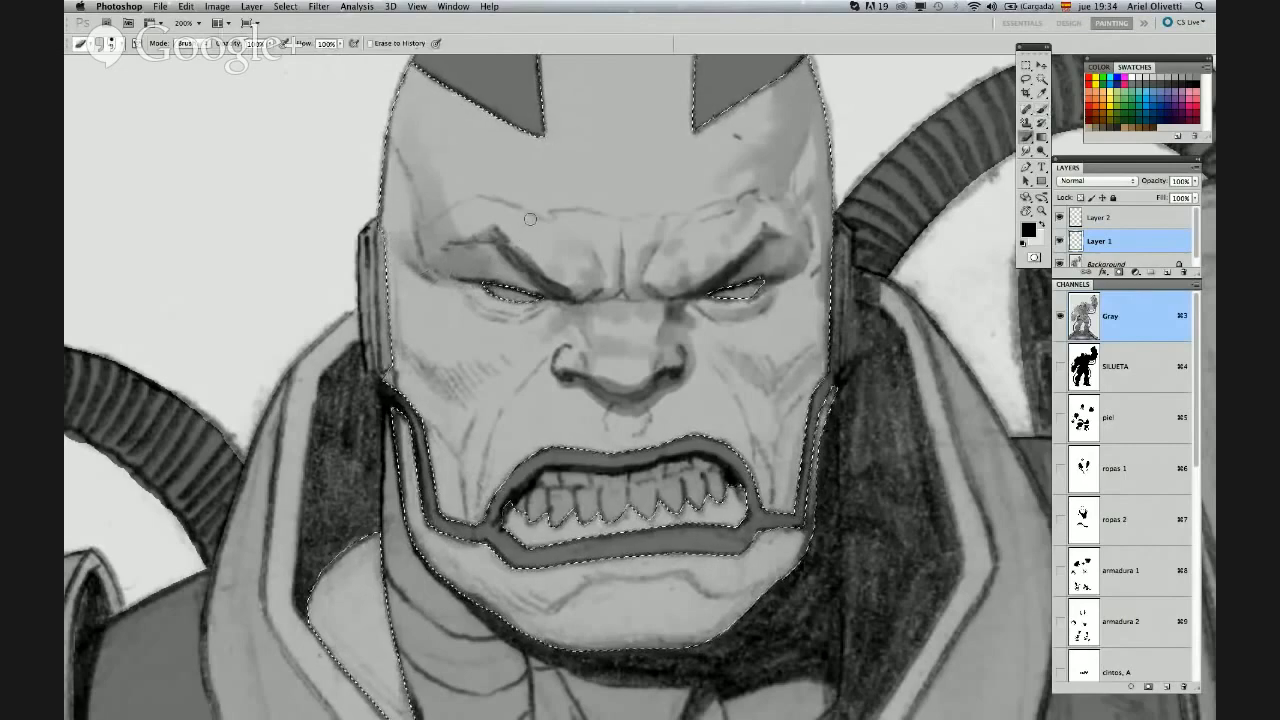
right_click(457, 221)
drag(478, 249, 447, 216)
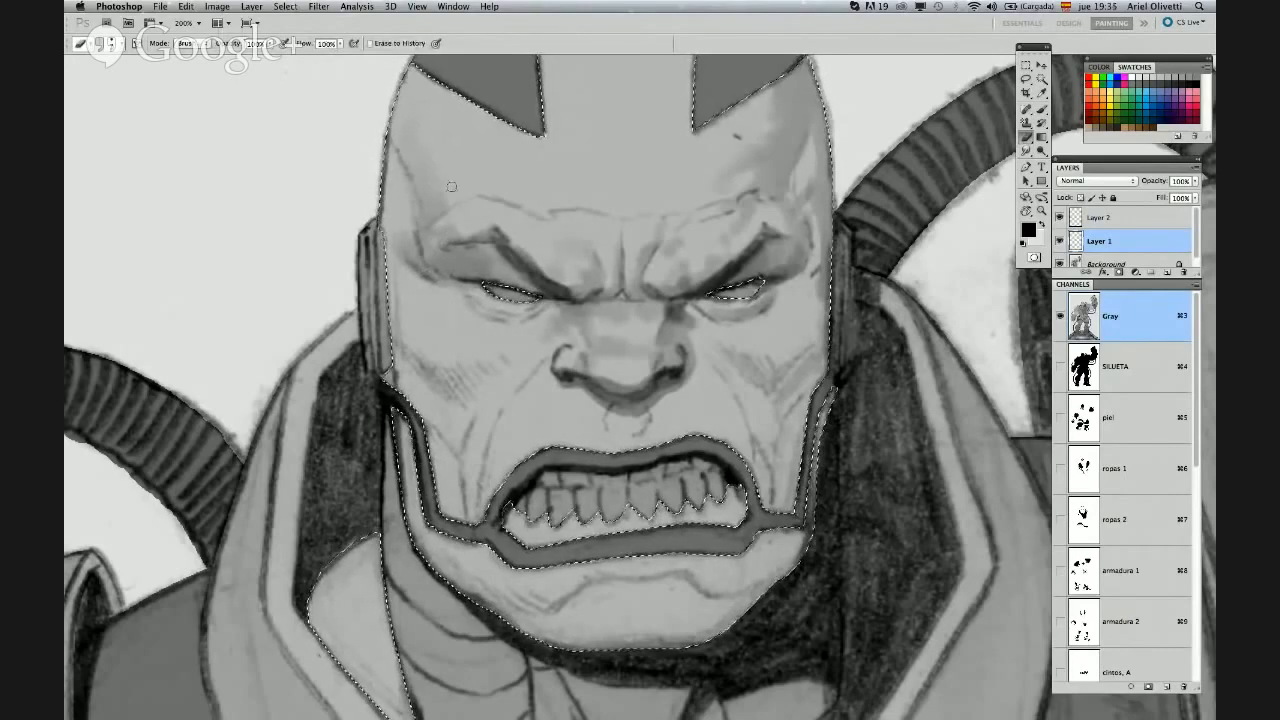
key(r)
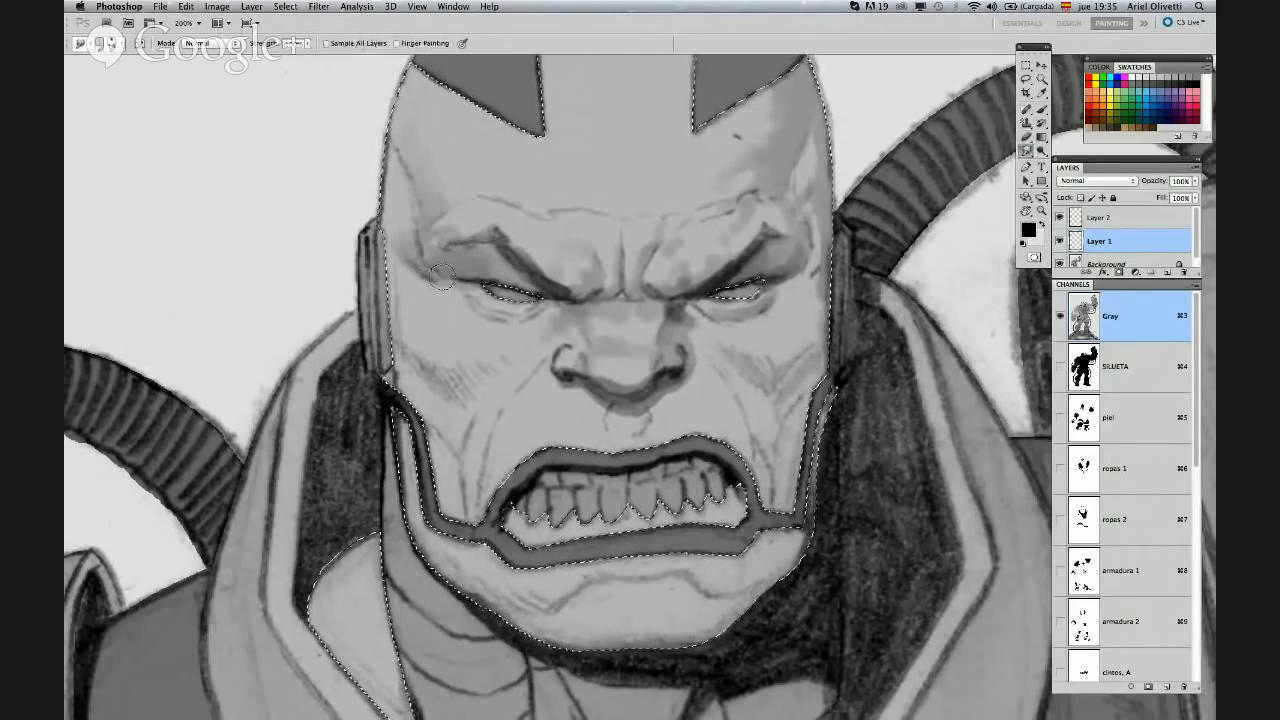
Set the brush to 15 px and darken the lower eyelid, both eyebrows and the shaded inner corner beside the nose bridge
key(b)
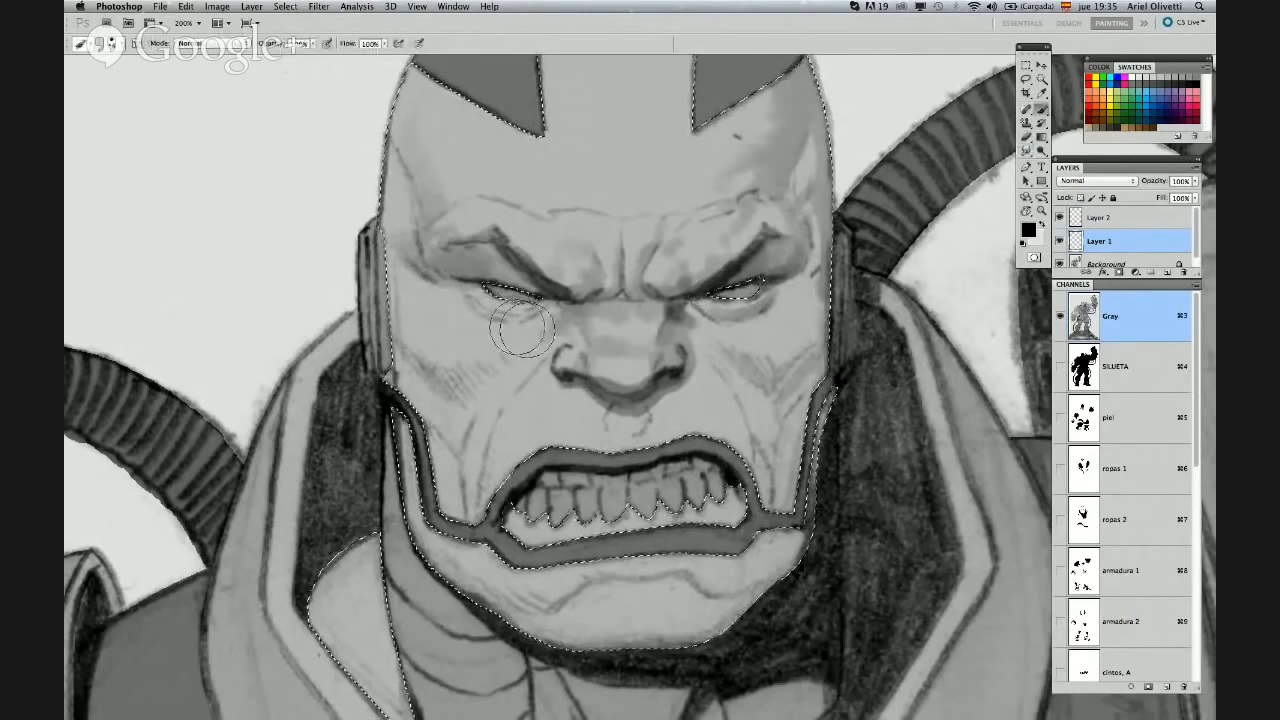
right_click(521, 328)
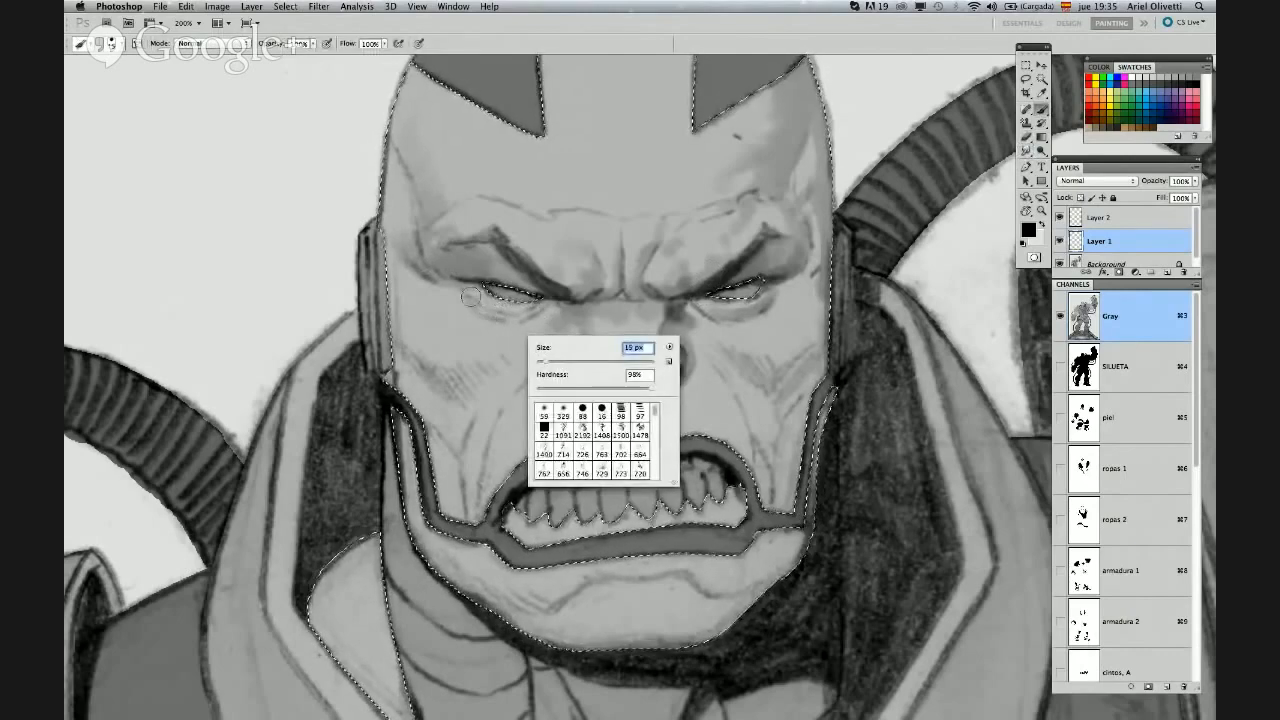
mouse_move(471, 297)
mouse_down()
mouse_move(514, 318)
mouse_move(554, 300)
mouse_move(501, 317)
mouse_move(499, 297)
mouse_up()
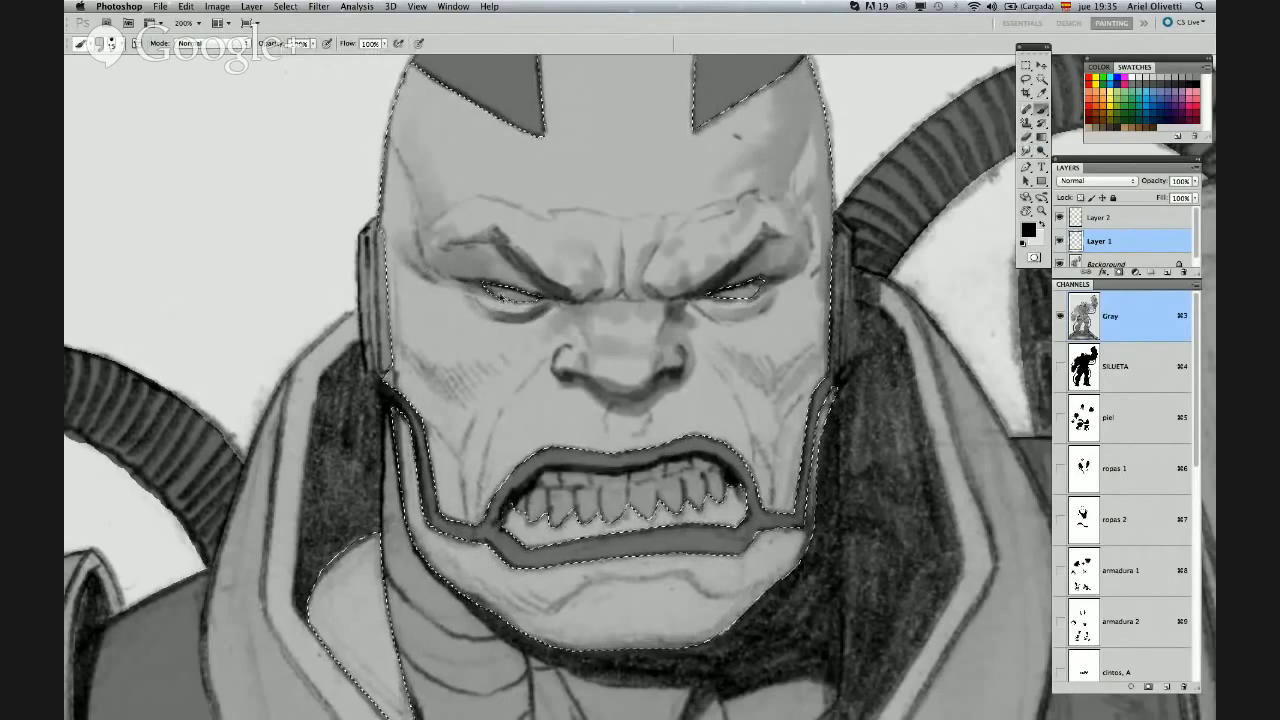
drag(508, 248, 562, 293)
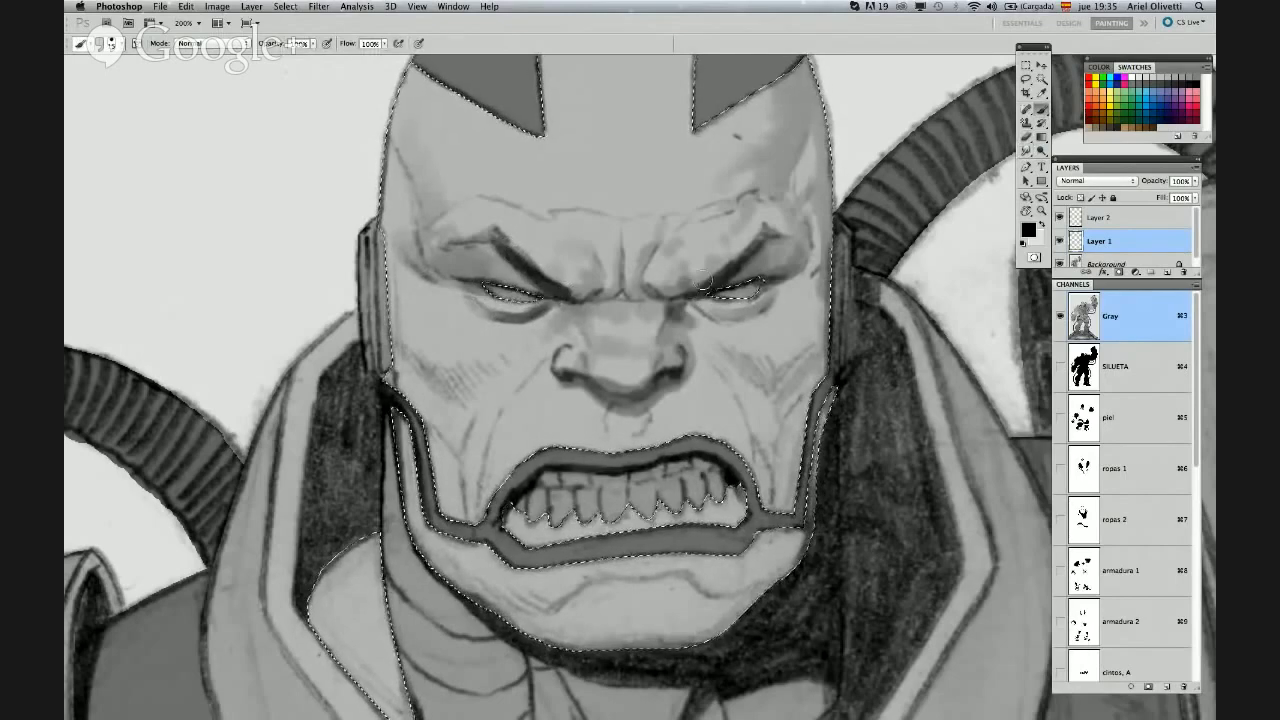
drag(690, 290, 761, 243)
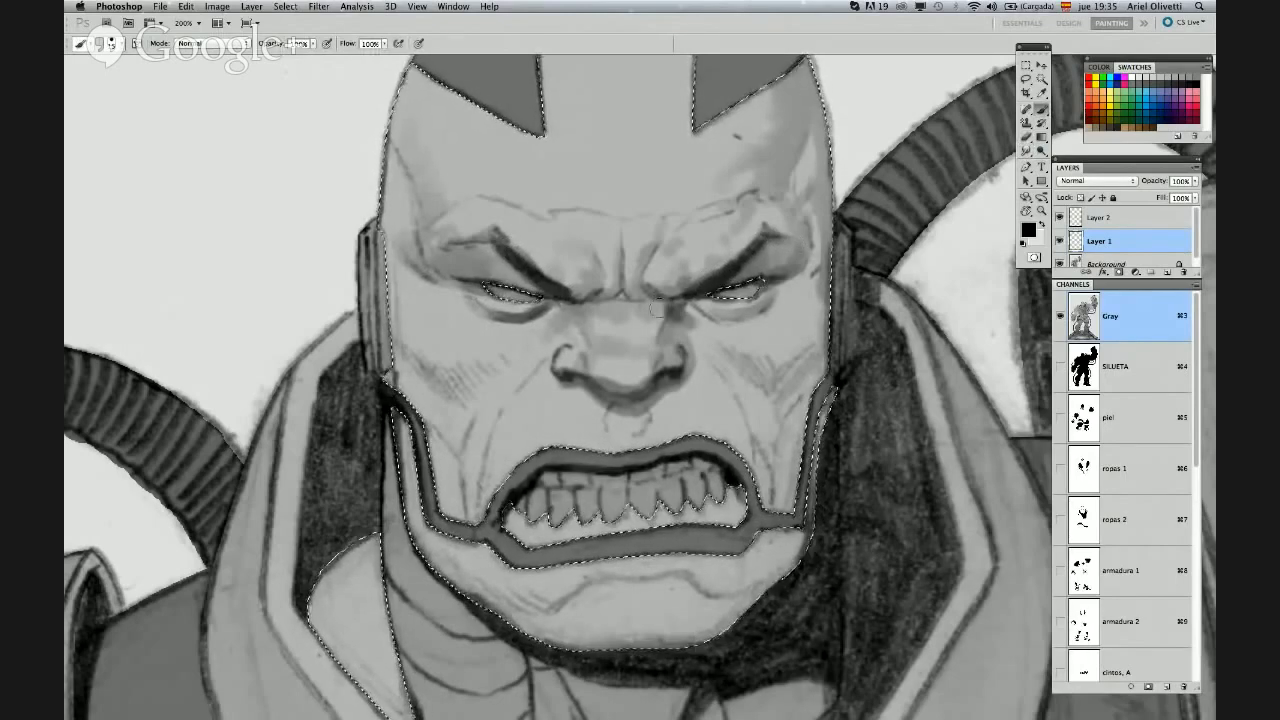
drag(658, 308, 679, 311)
Paint grey shadows beneath the nose, across the shaded side of the upper lip and over the cheekbone
drag(661, 361, 659, 379)
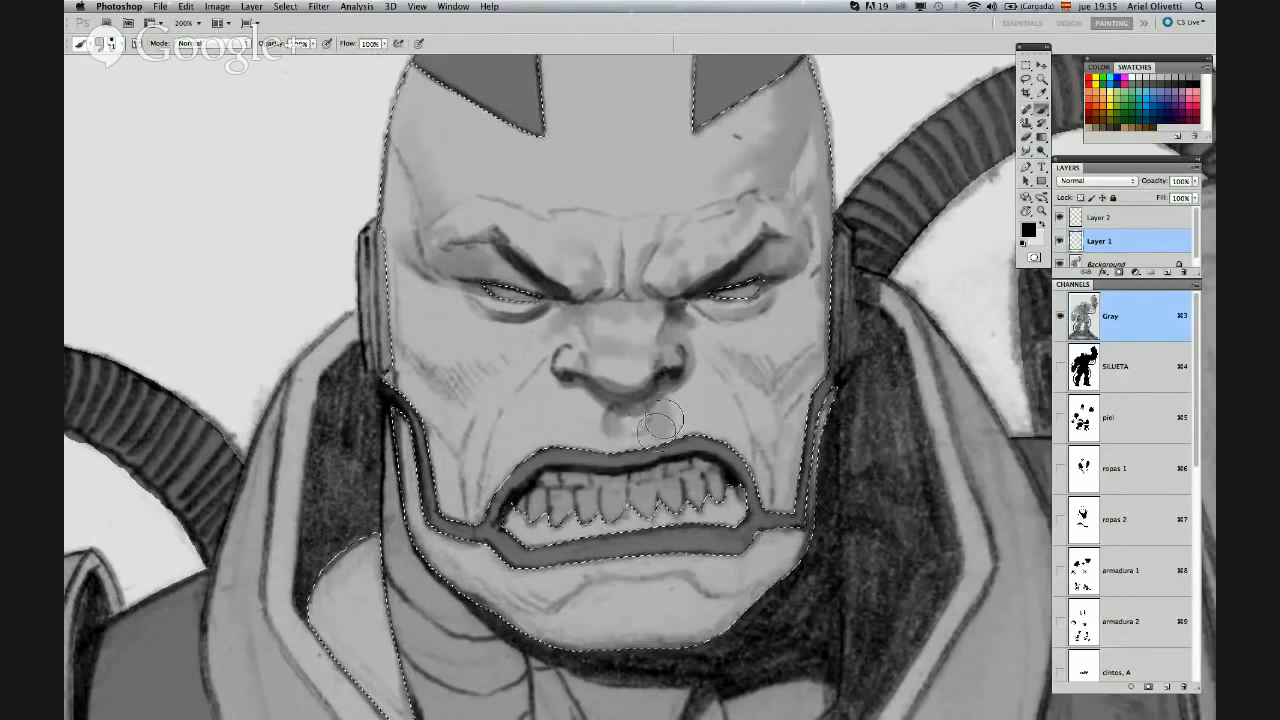
mouse_move(687, 410)
mouse_down()
mouse_move(724, 394)
mouse_move(727, 436)
mouse_up()
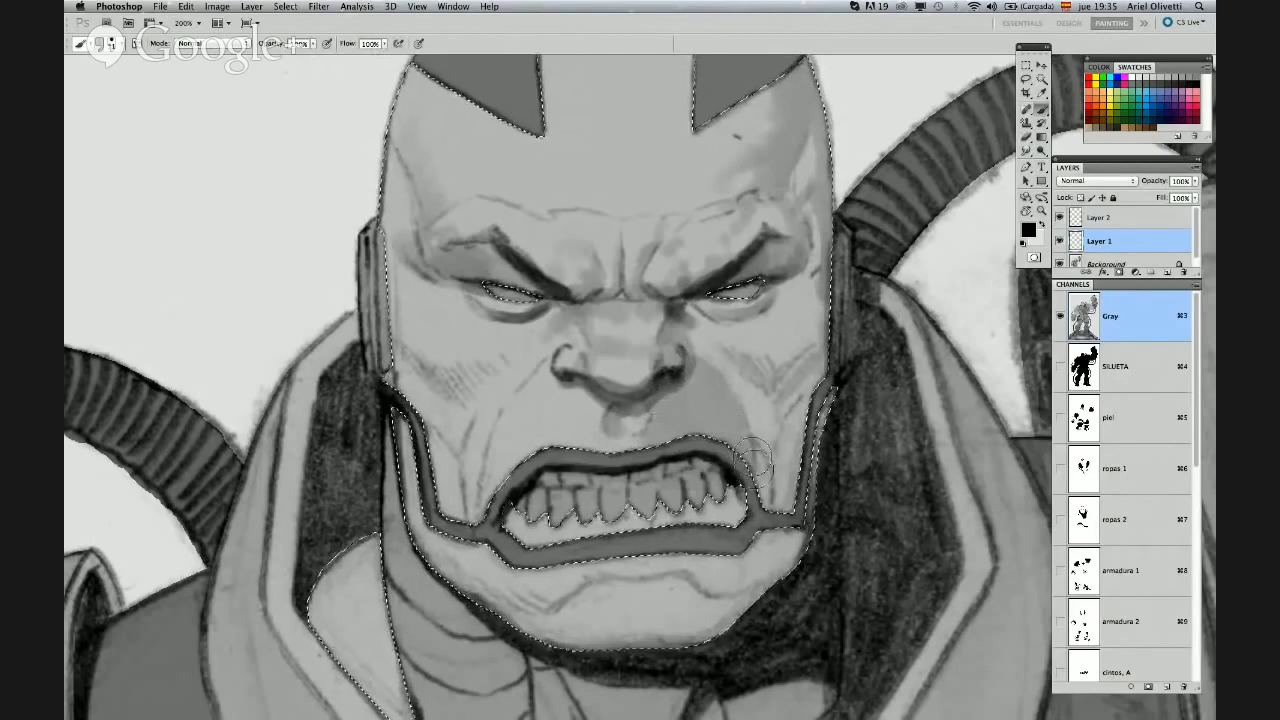
mouse_move(714, 358)
mouse_down()
mouse_move(751, 381)
mouse_move(806, 368)
mouse_up()
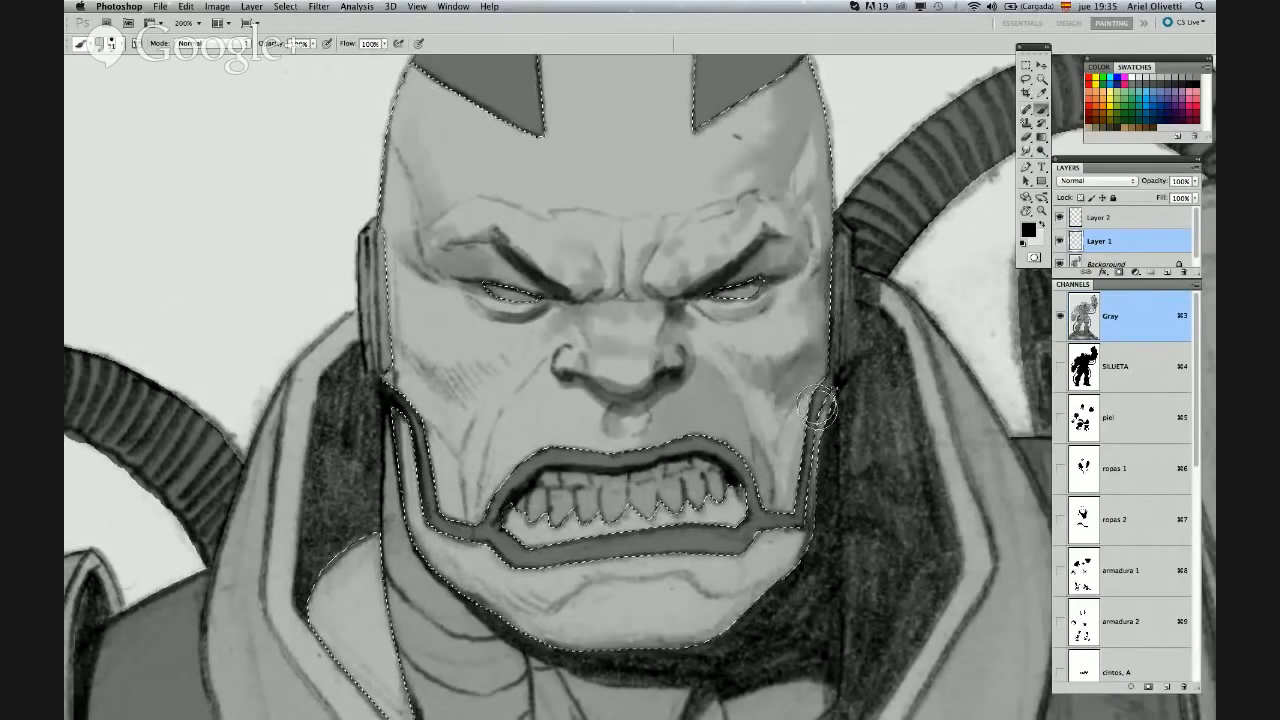
Adjust the brush size and deepen the cheek folds beside the mouth on the shaded side, extending the shadow under the nose
scroll(818, 400, down, 5)
right_click(818, 333)
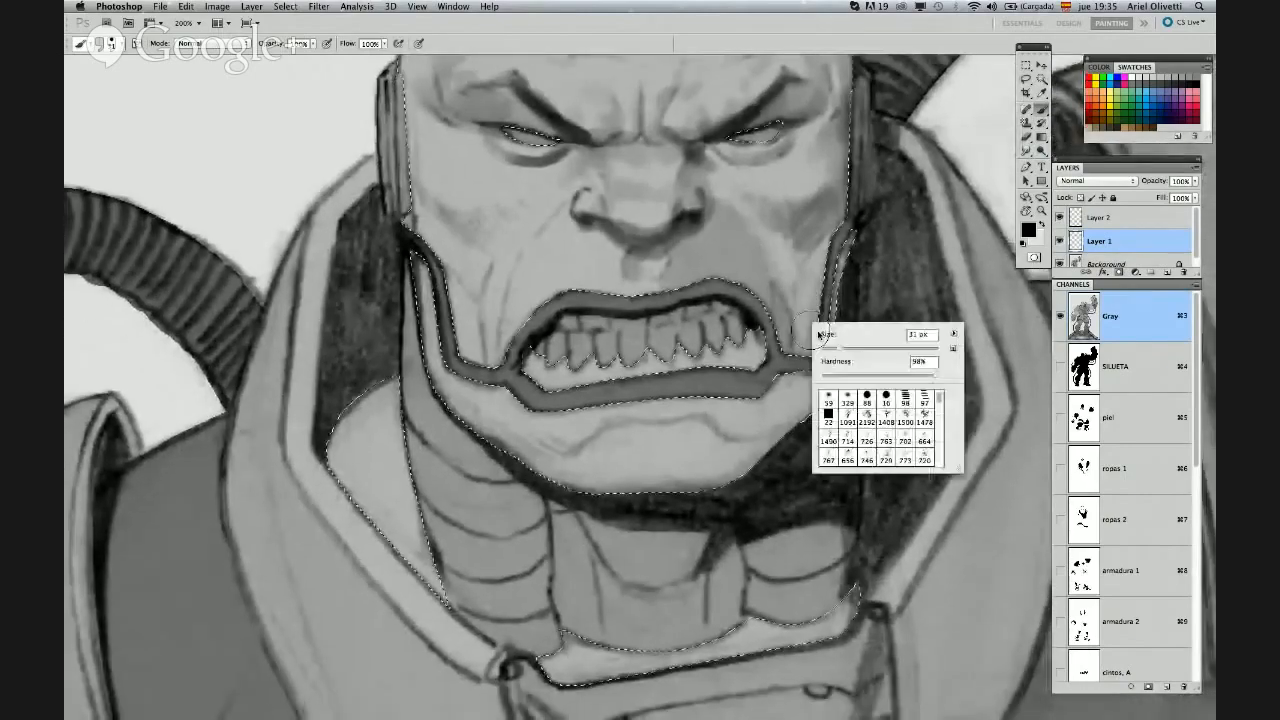
click(769, 220)
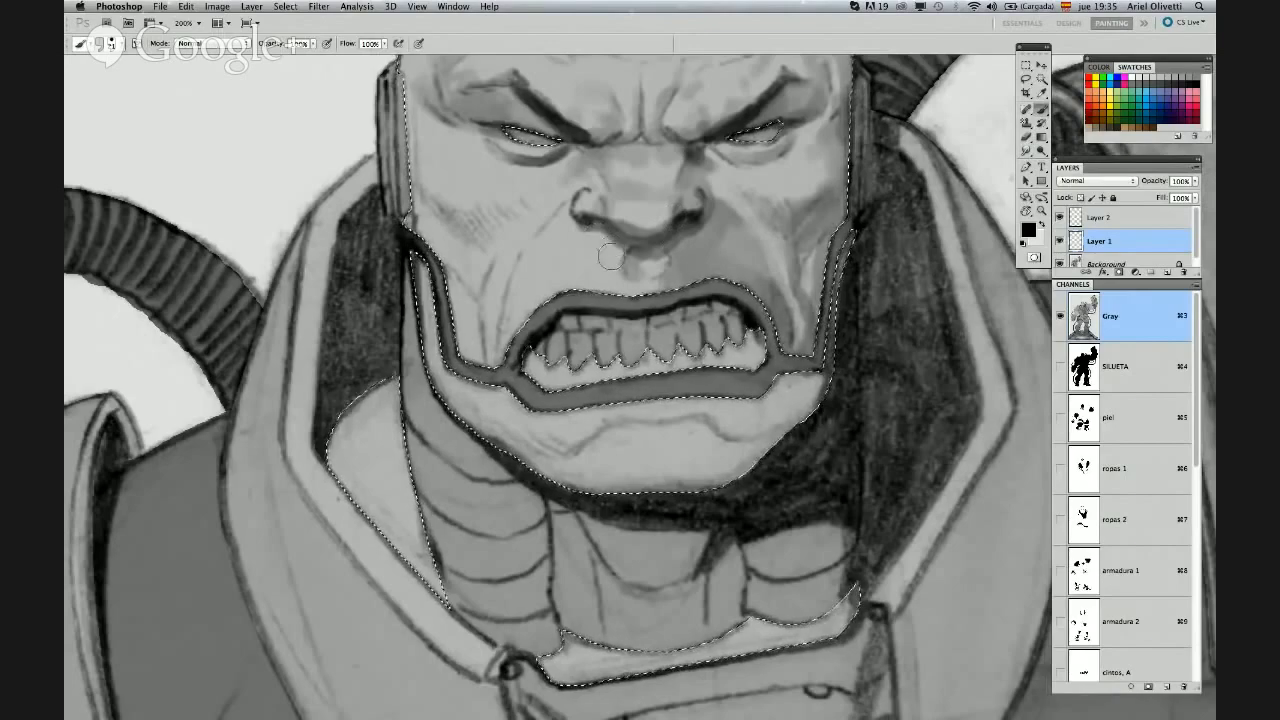
key(Return)
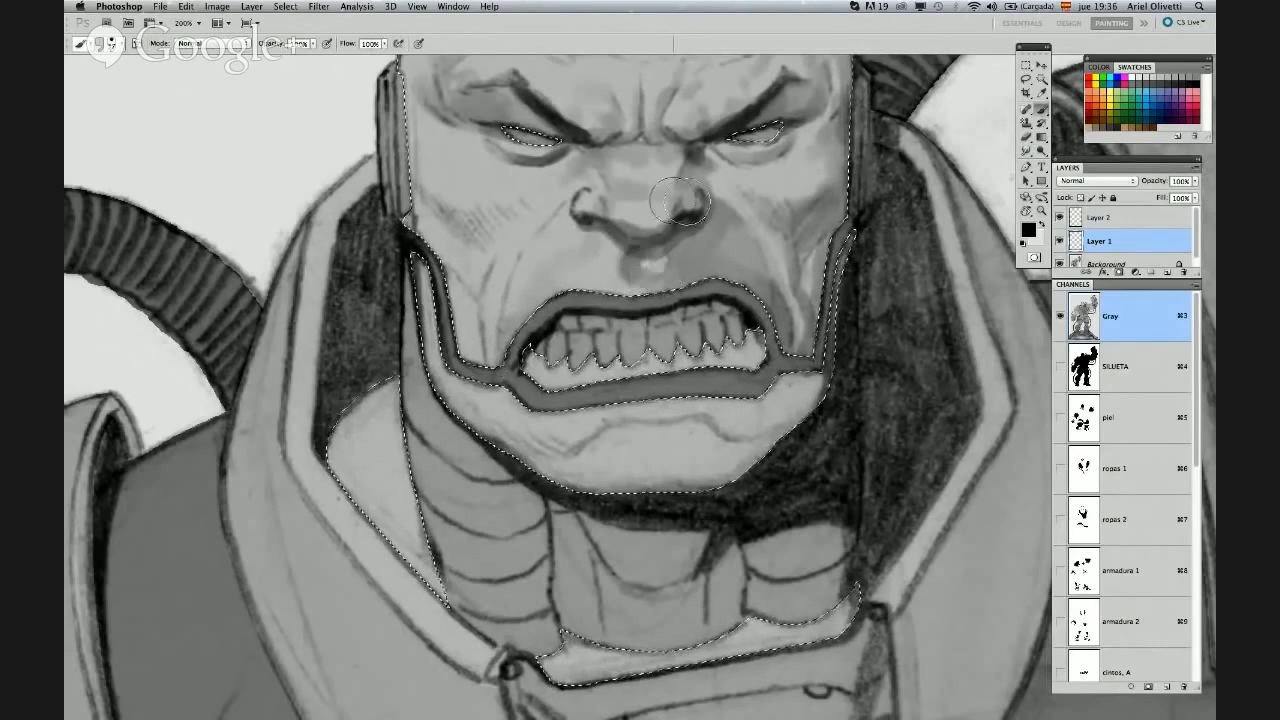
Shade the lit cheek with a 22 px brush, smudge the shading, and erase the dark patch below the eye
right_click(602, 252)
drag(603, 248, 599, 248)
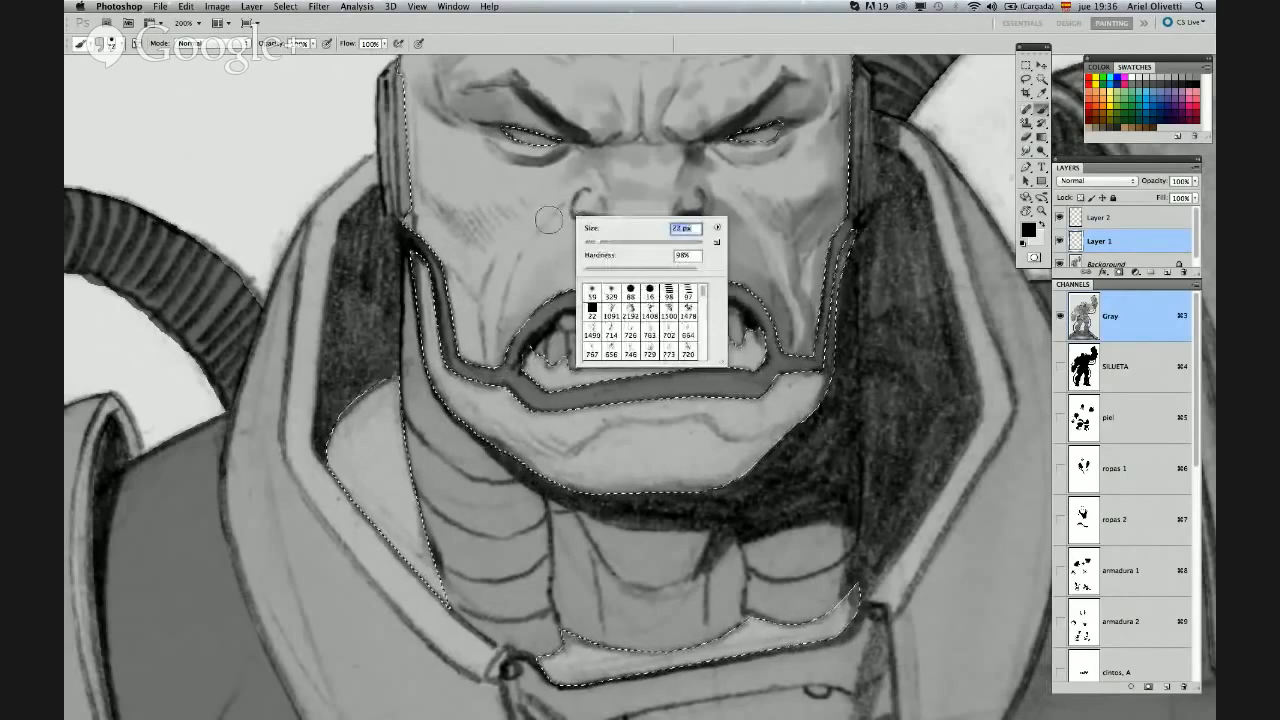
click(550, 219)
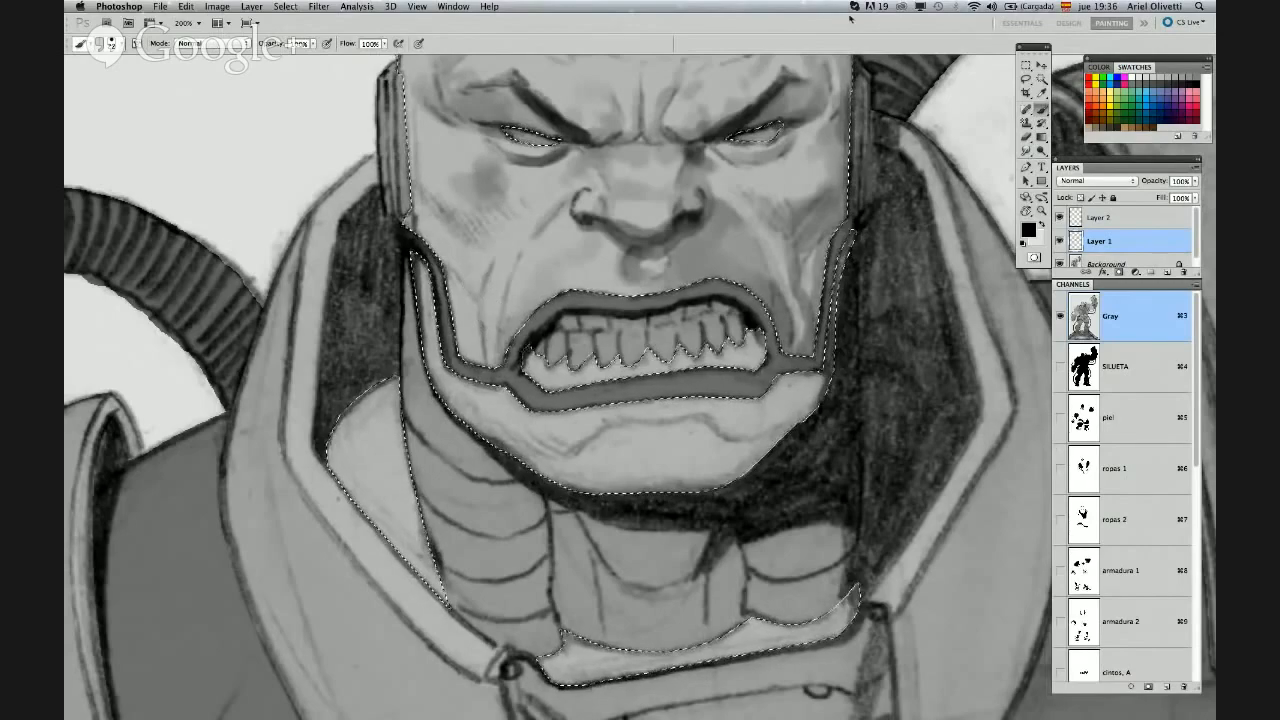
click(1027, 150)
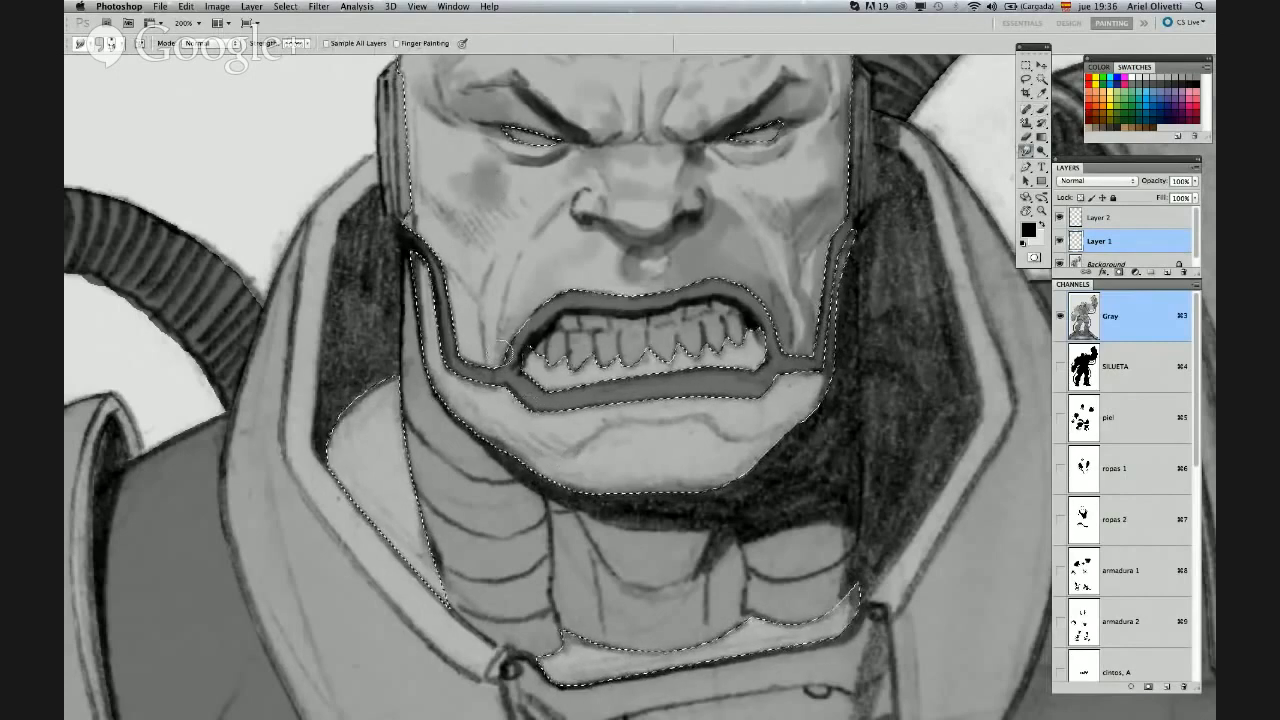
key(e)
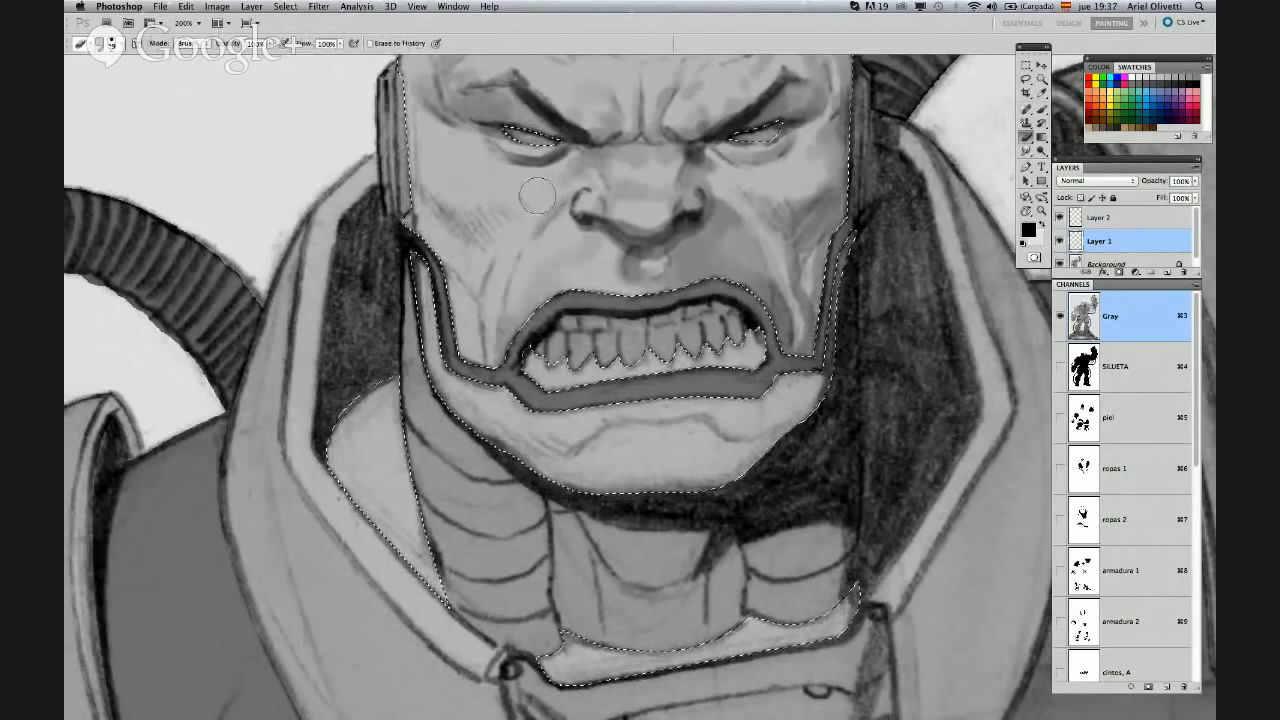
Touch up the shadow beside the nose bridge and reduce the brush size for finer shading on the lit cheek
key(b)
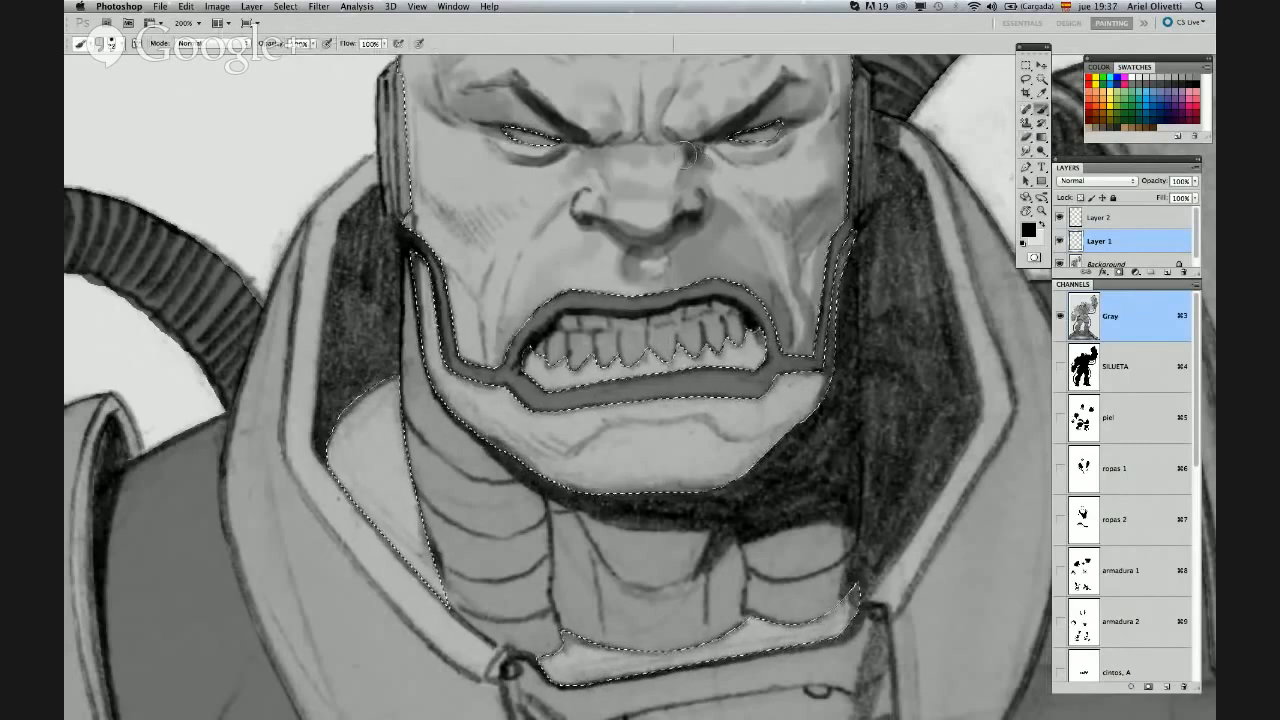
drag(690, 154, 680, 158)
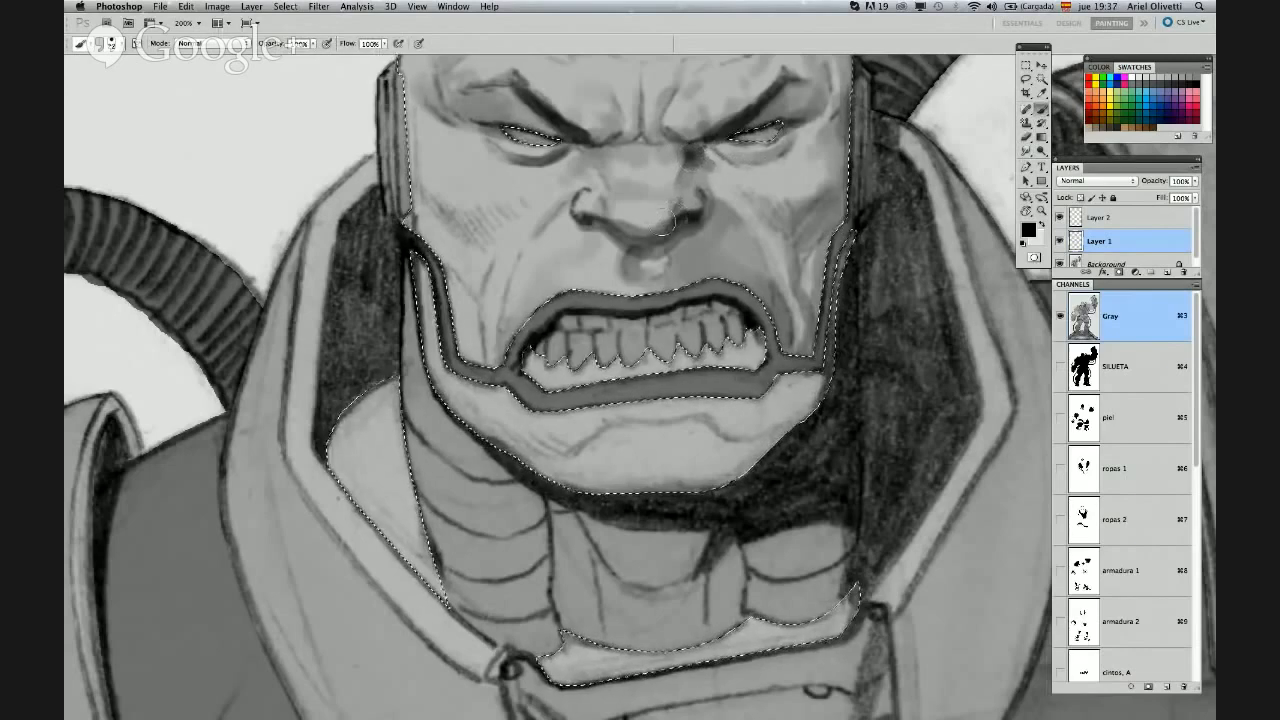
right_click(494, 204)
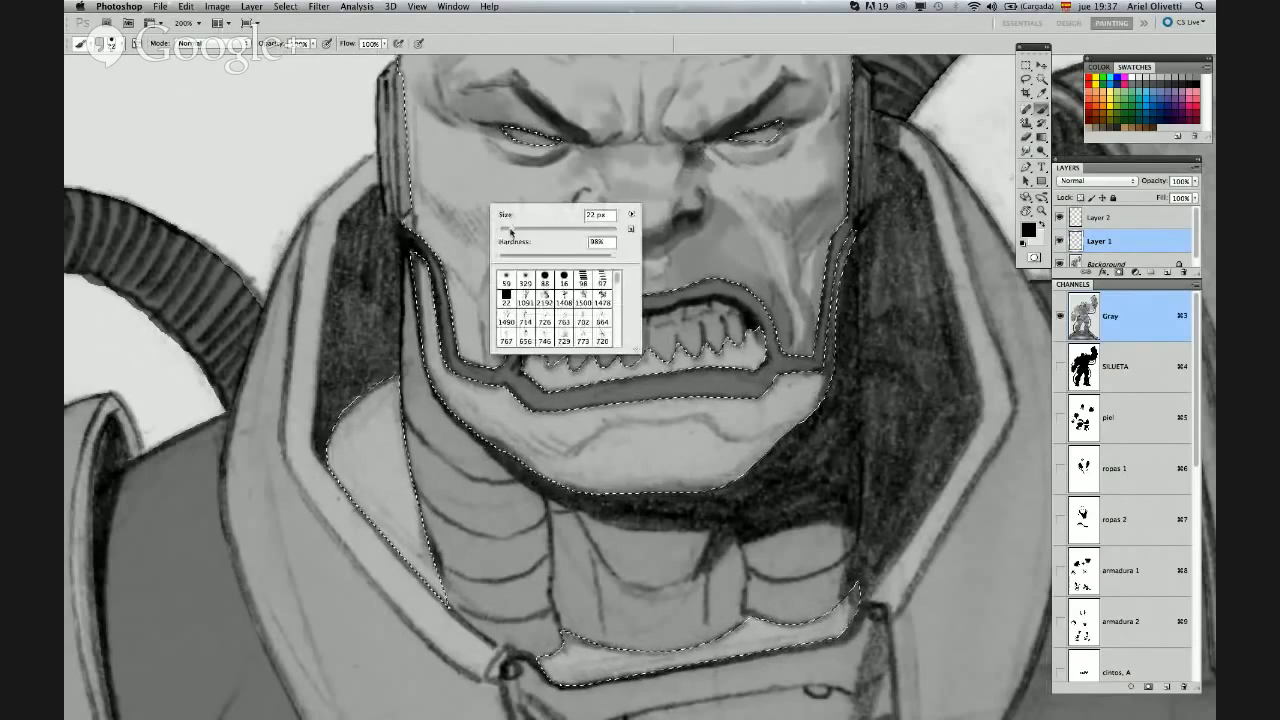
drag(510, 230, 503, 229)
key(Return)
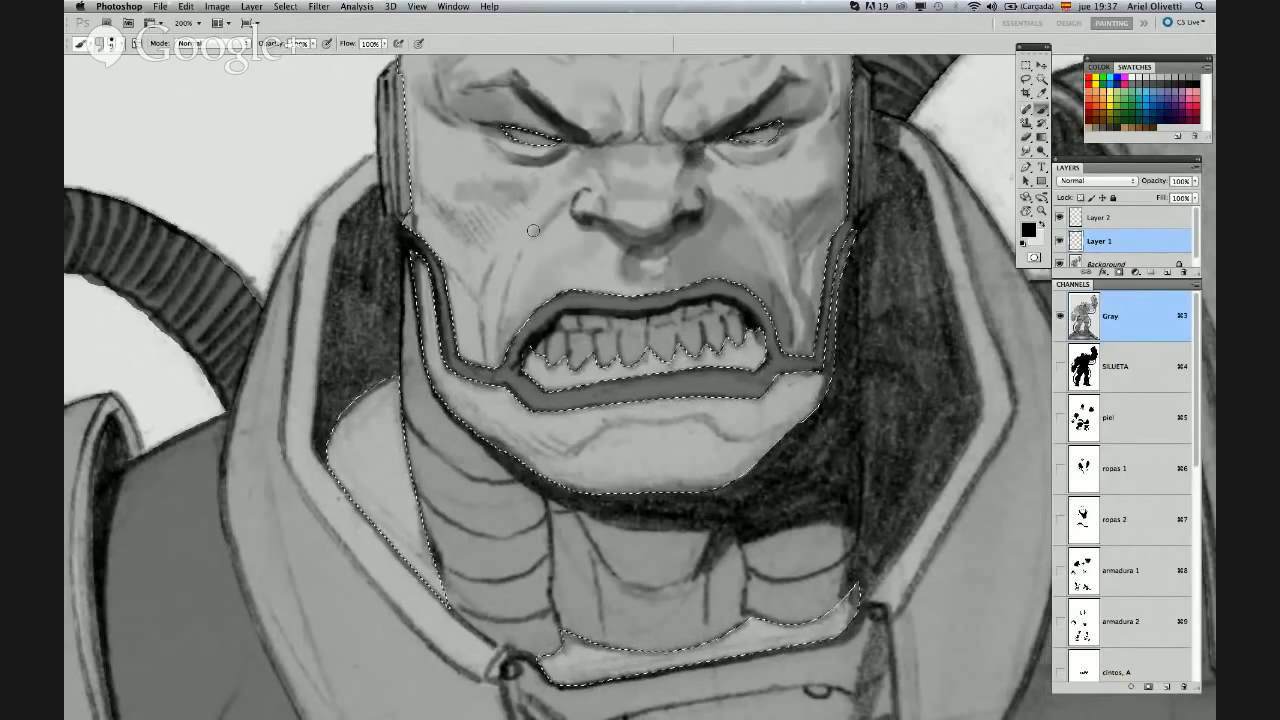
Enlarge the brush and build up the grey shading on the lit cheek and its folds beside the mouth
key(e)
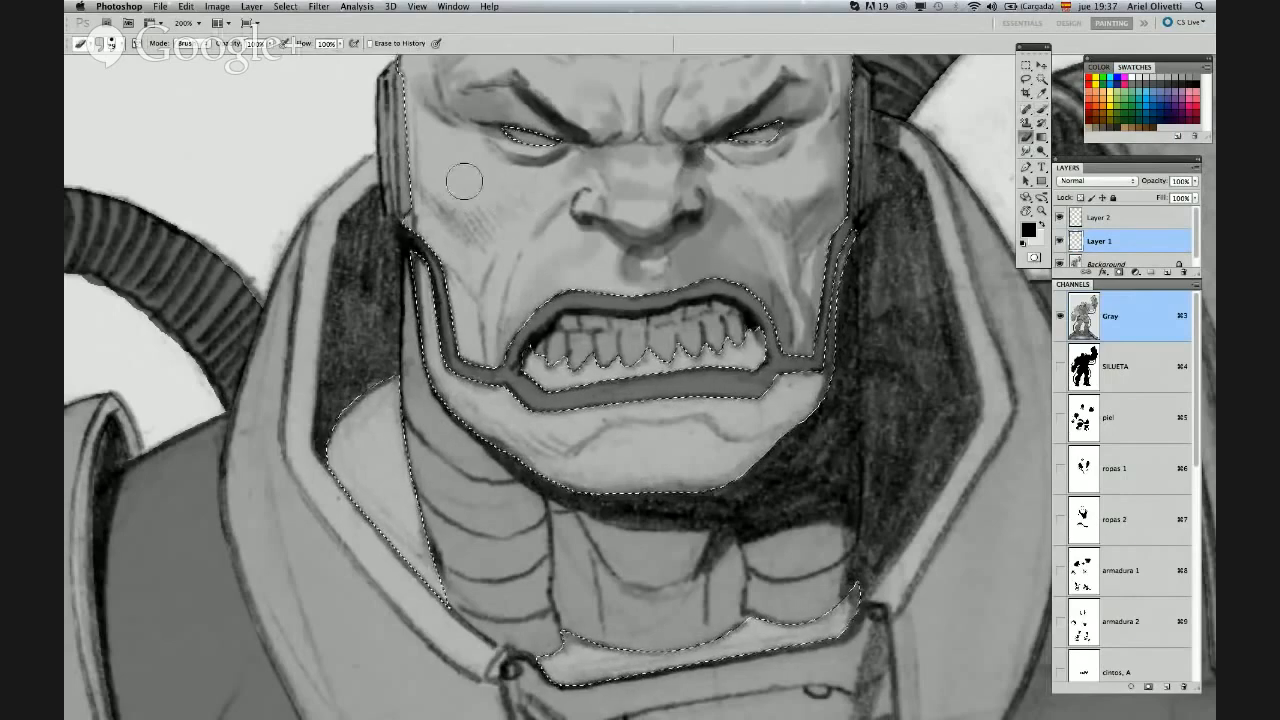
key(b)
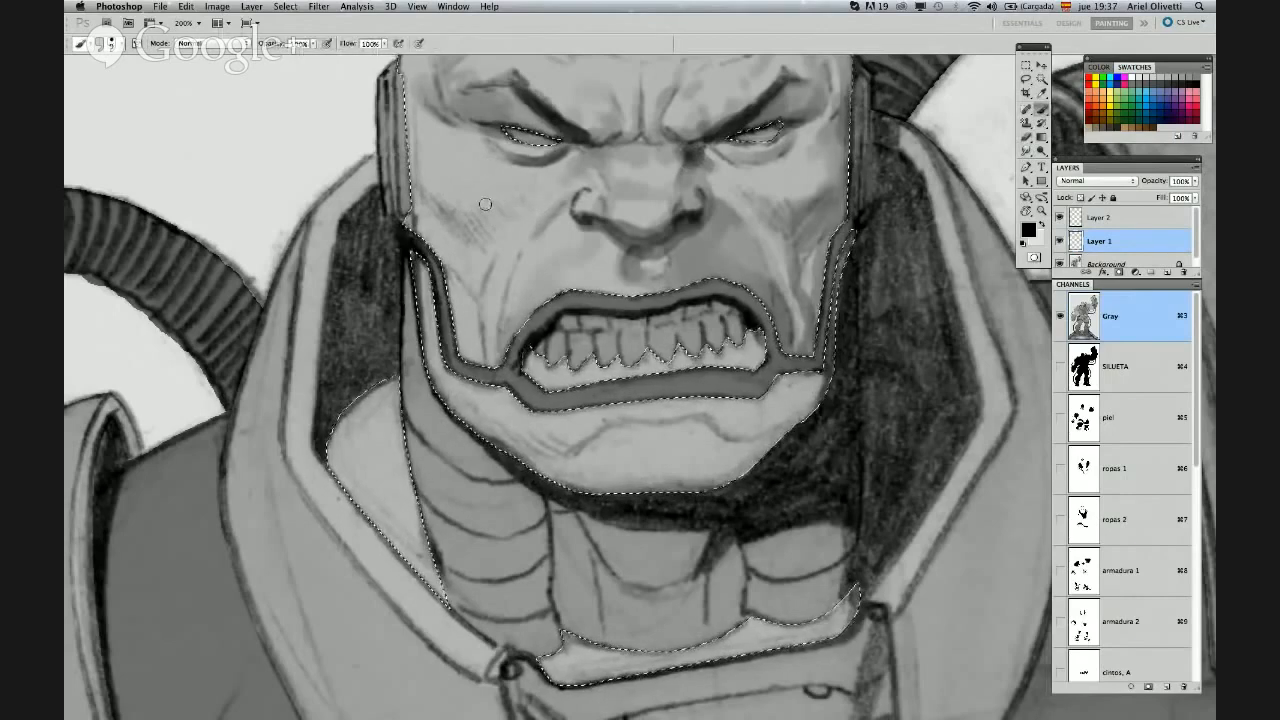
right_click(488, 194)
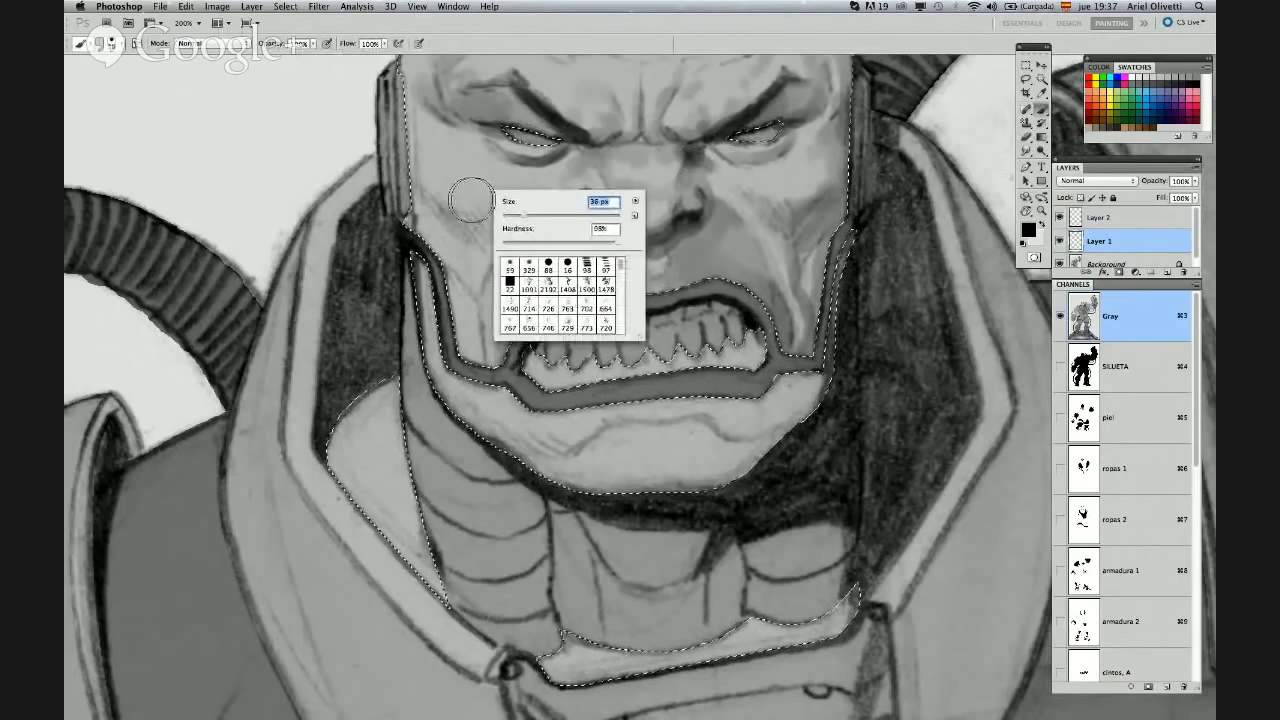
key(Return)
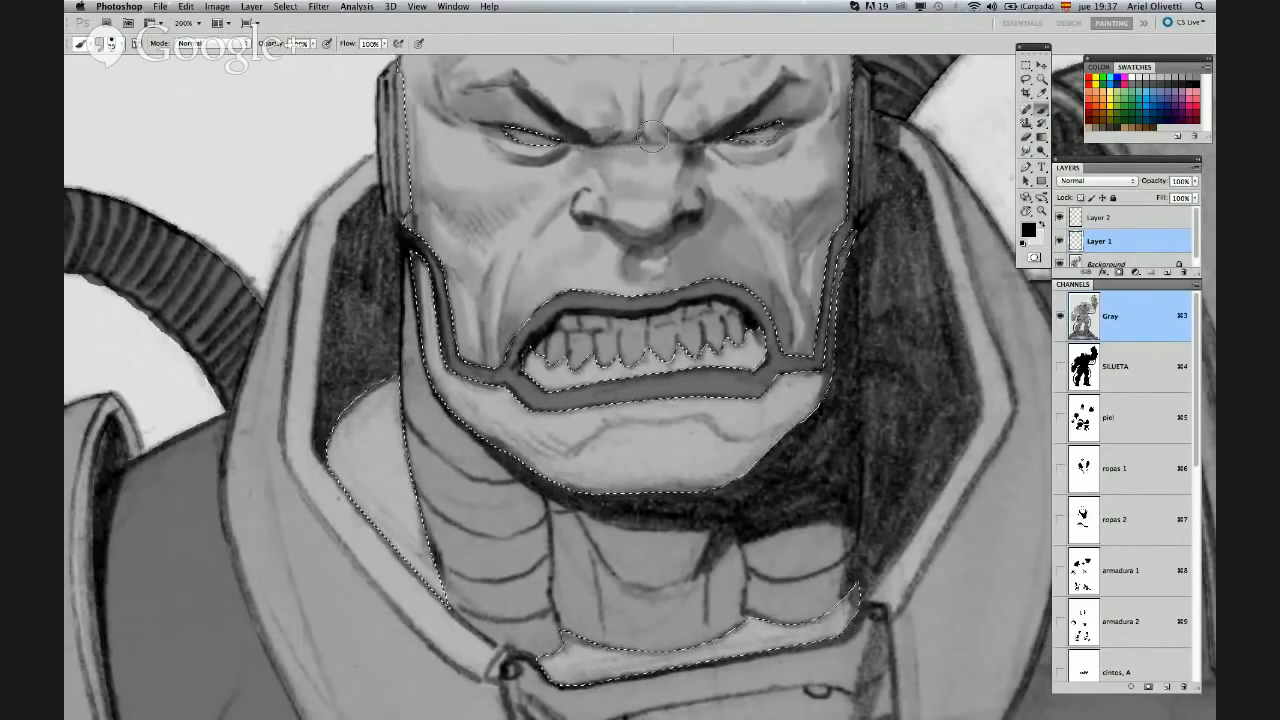
Paint a tapered black test stroke across the middle of the forehead and erase it completely
scroll(755, 133, up, 5)
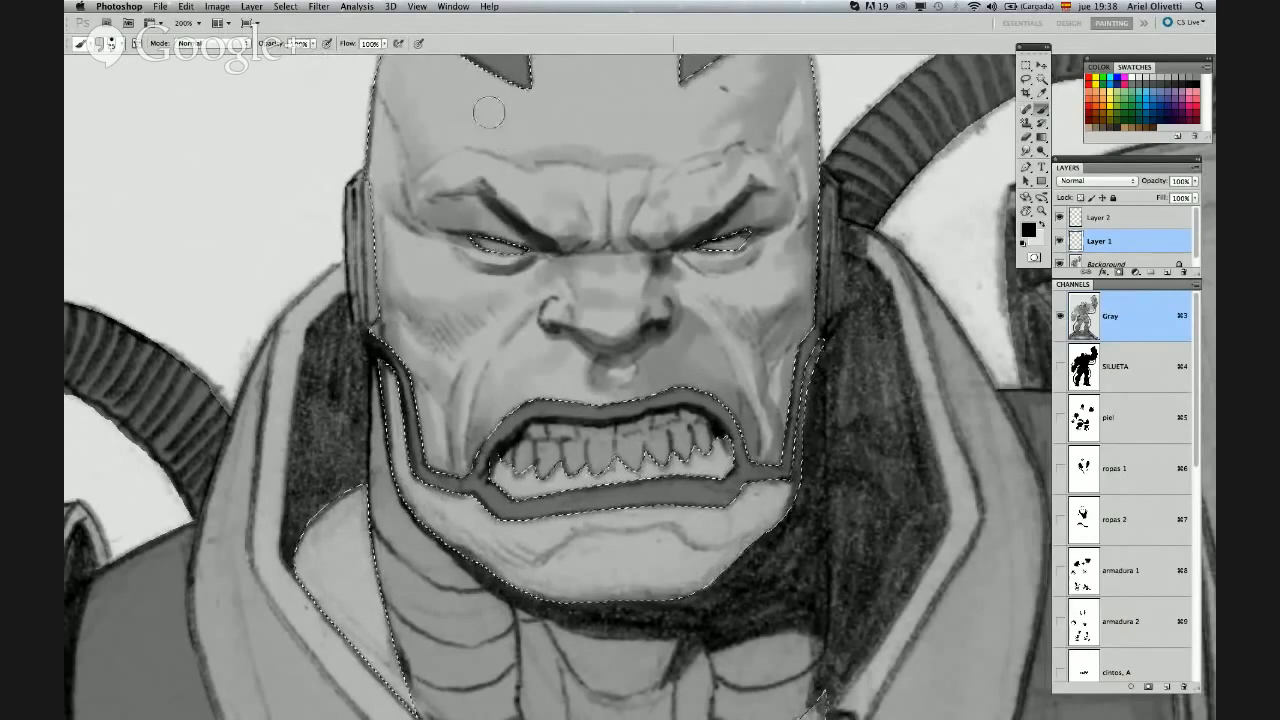
drag(489, 113, 718, 110)
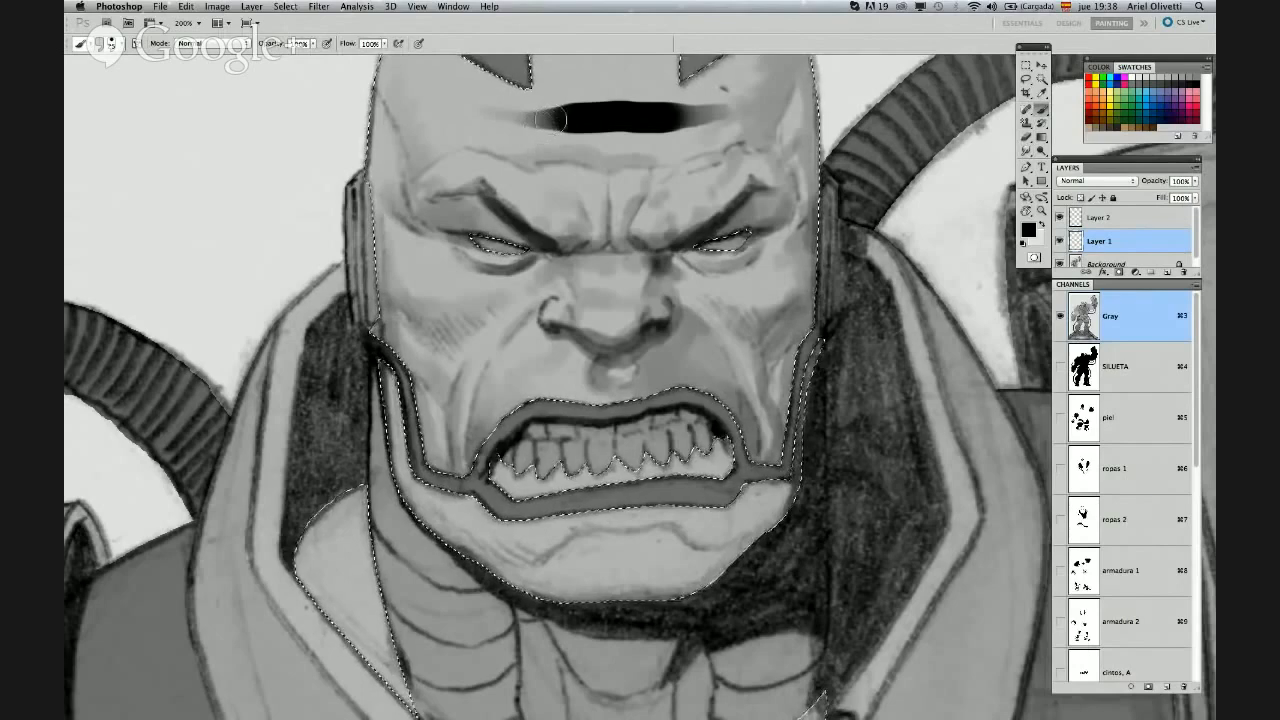
drag(551, 119, 533, 125)
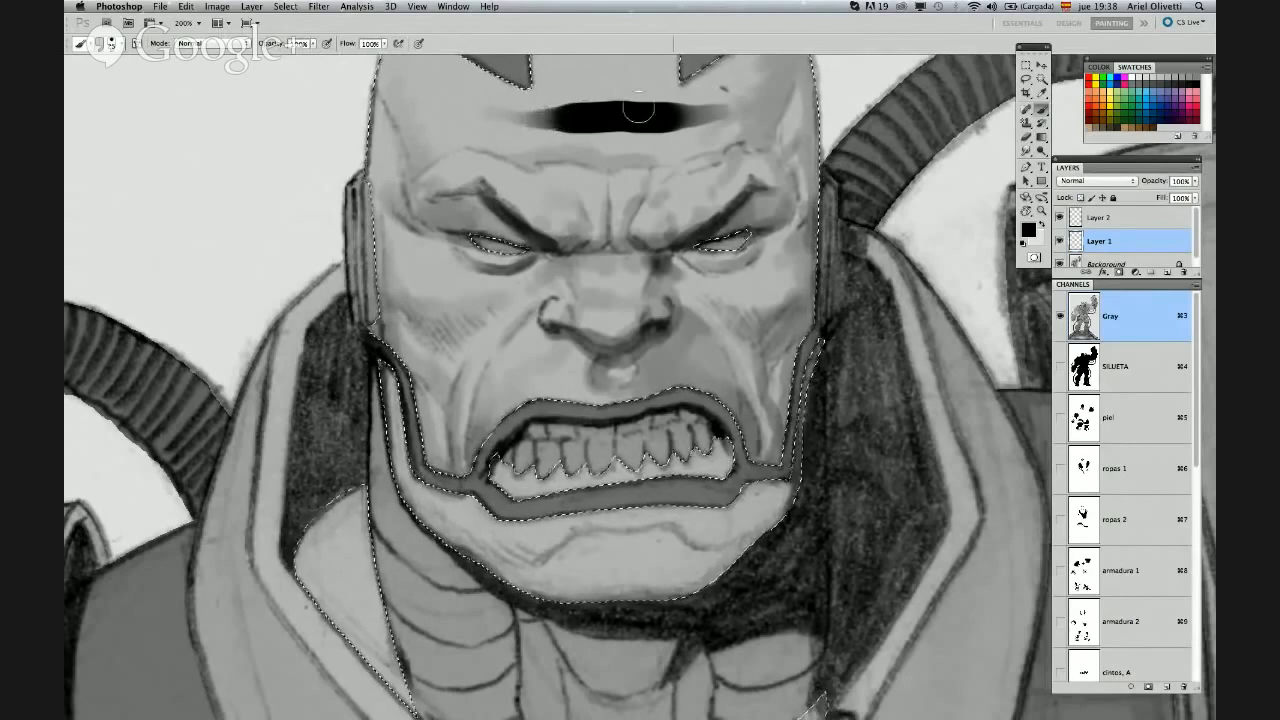
drag(638, 110, 703, 113)
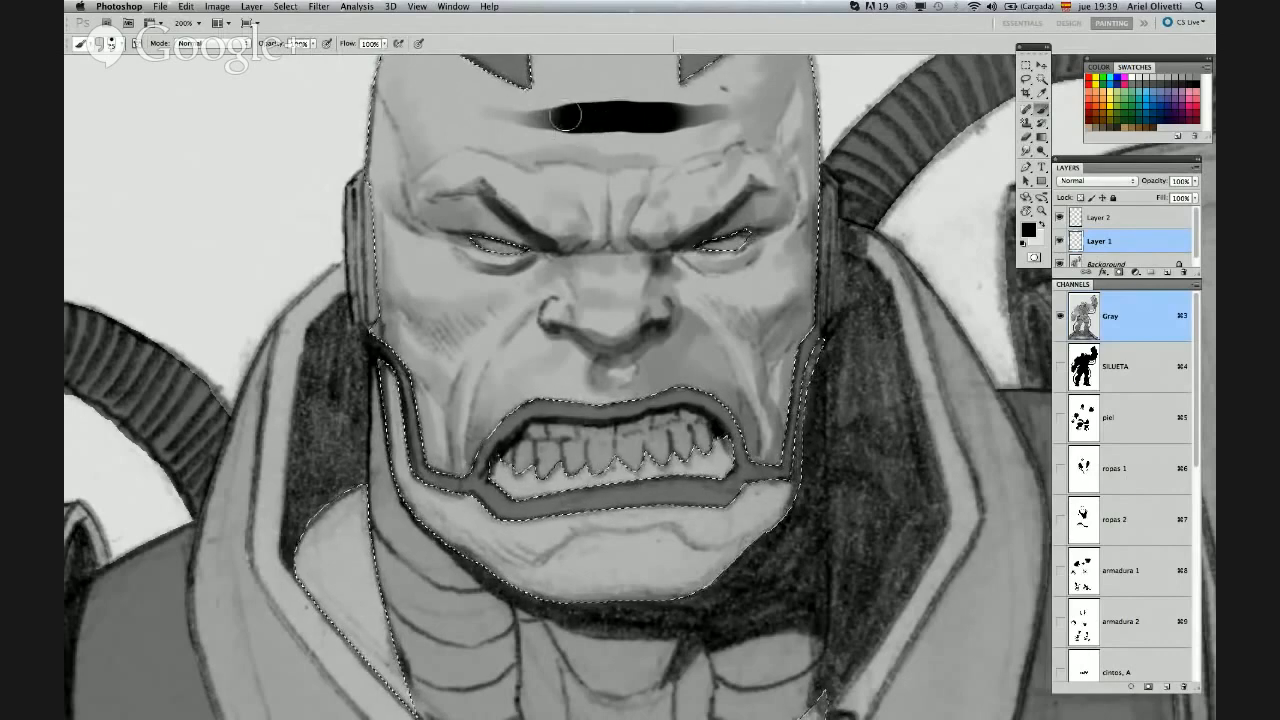
key(e)
mouse_move(480, 113)
mouse_down()
mouse_move(561, 121)
mouse_move(590, 107)
mouse_move(573, 114)
mouse_move(618, 121)
mouse_move(637, 120)
mouse_move(638, 105)
mouse_move(599, 109)
mouse_move(650, 124)
mouse_move(716, 93)
mouse_up()
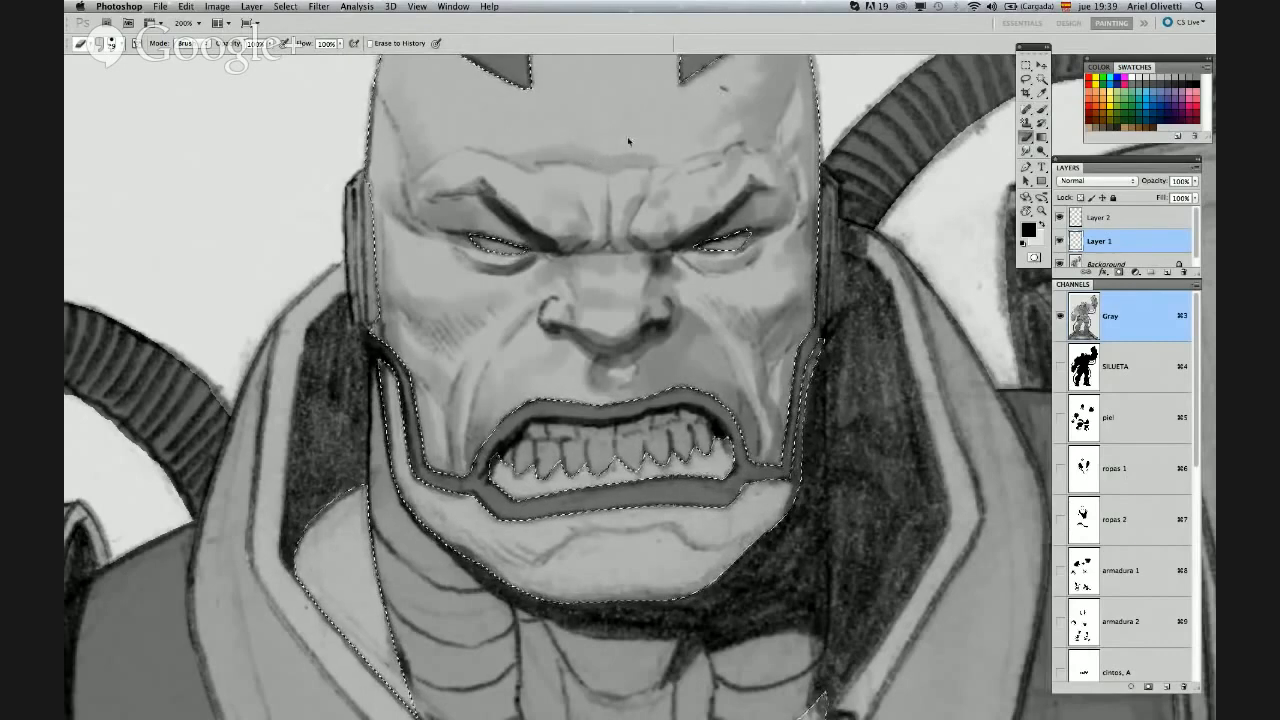
Paint soft grey shadows across the forehead above the brow ridge with a larger brush
key(b)
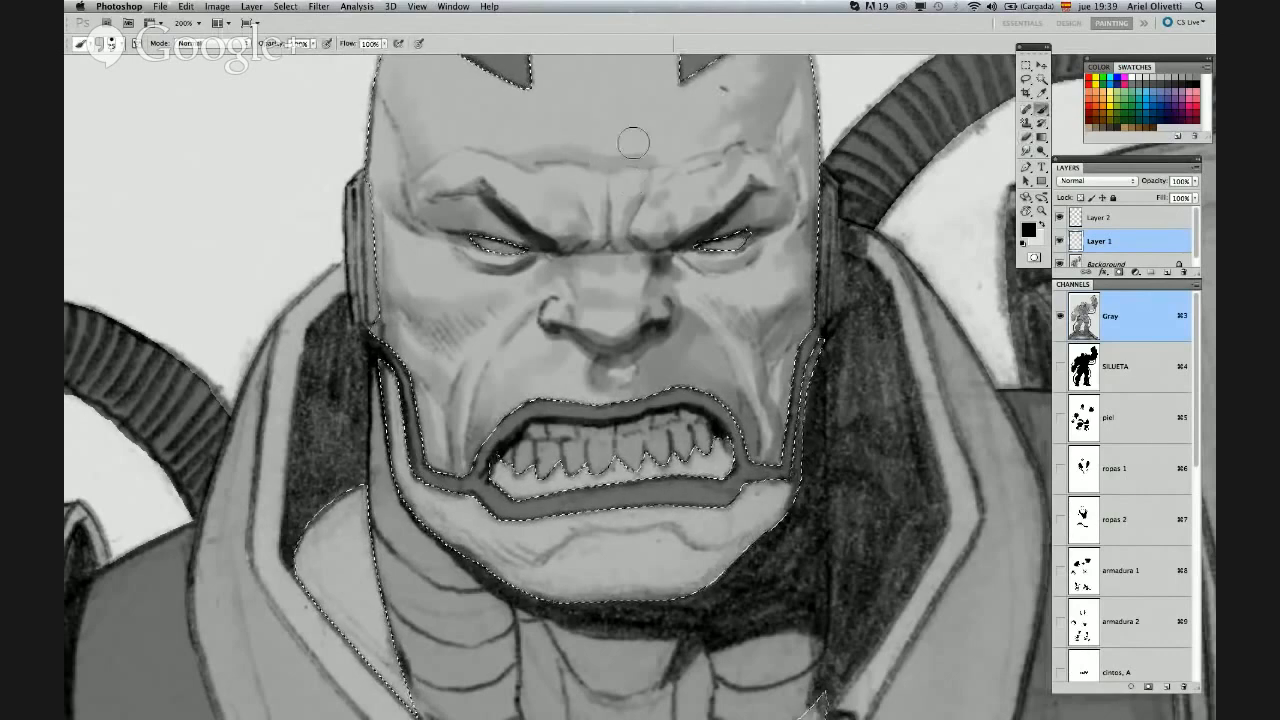
right_click(668, 162)
drag(668, 171, 676, 172)
click(594, 144)
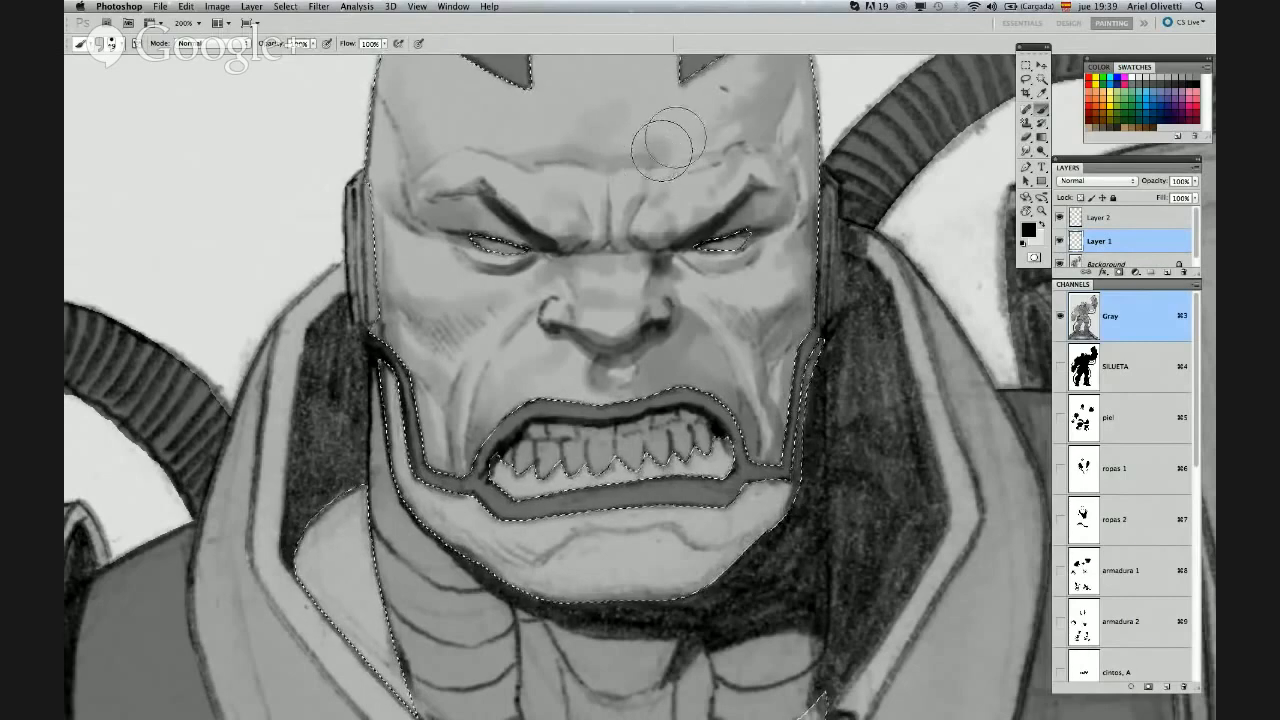
right_click(705, 183)
click(656, 152)
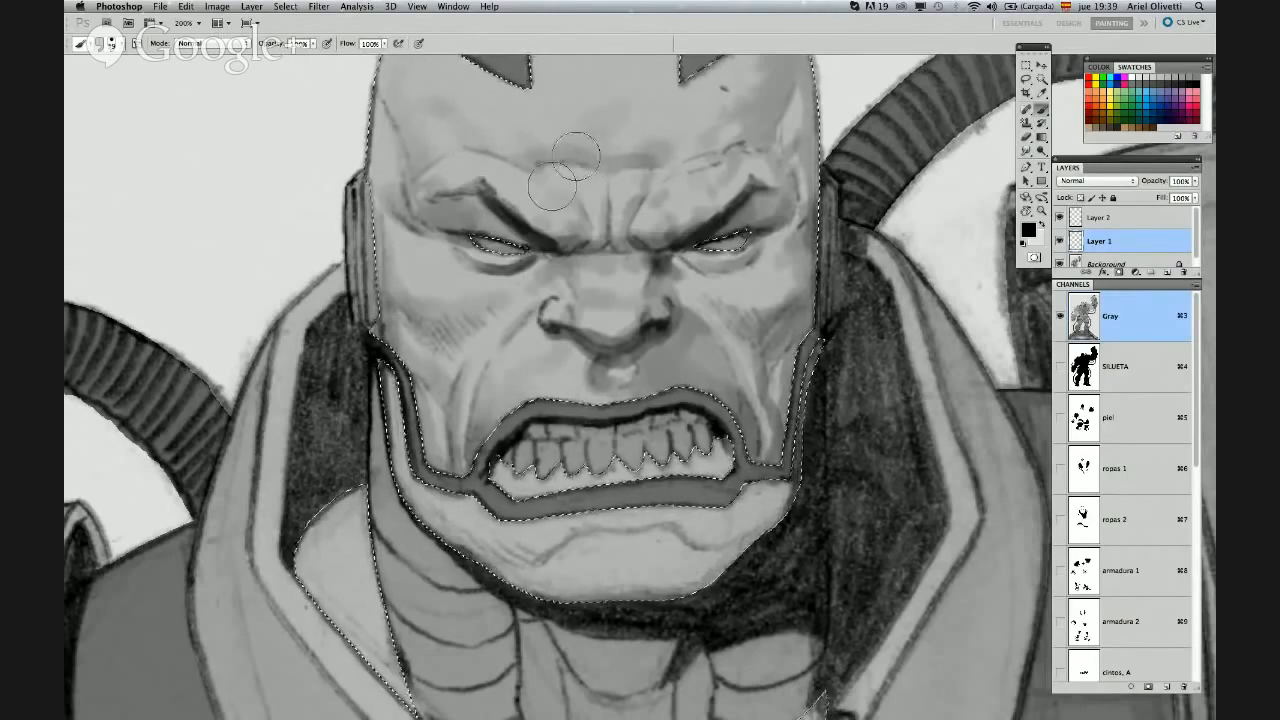
Reduce the brush size and shade the brow ridge and the frown creases between the eyebrows
right_click(587, 206)
click(586, 208)
click(509, 168)
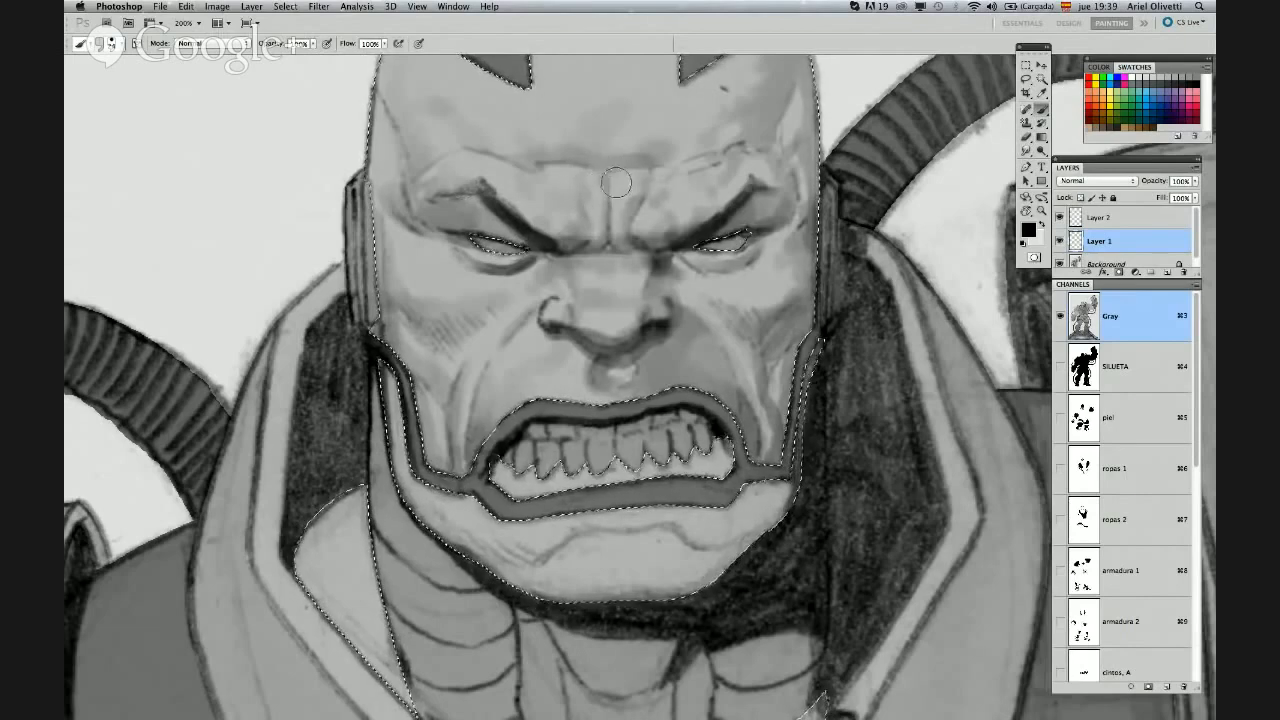
drag(734, 227, 720, 263)
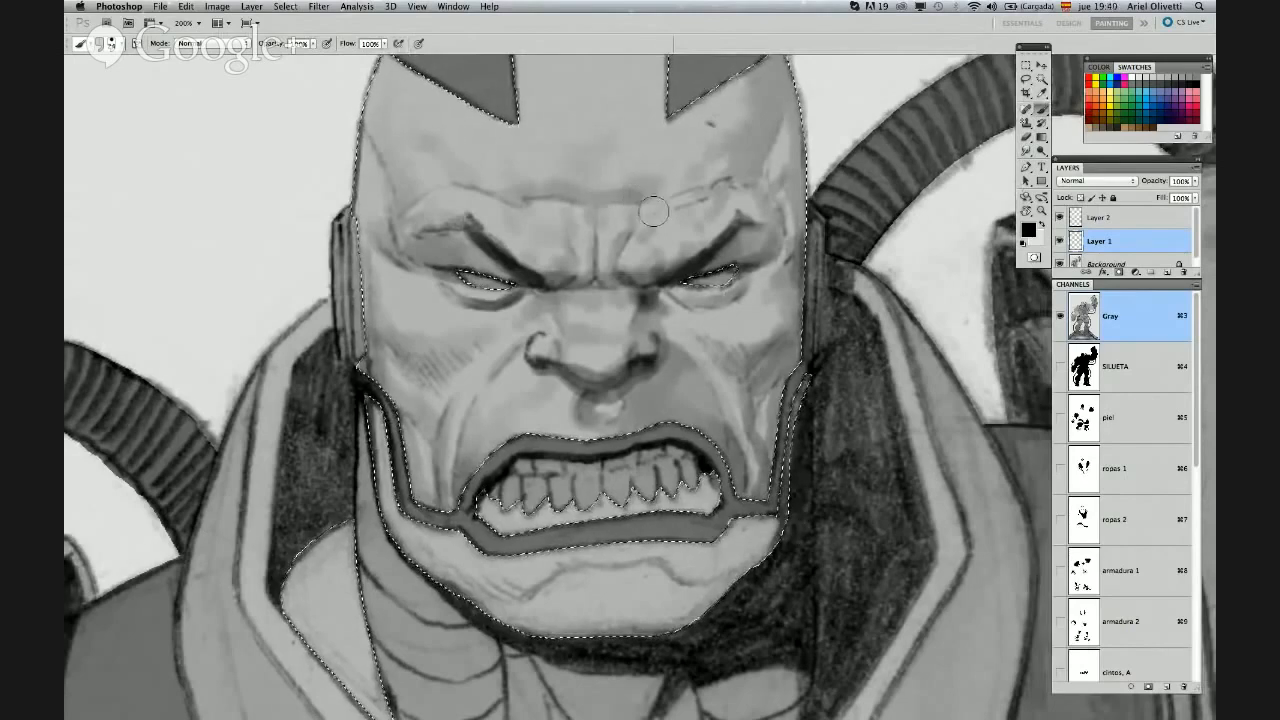
Adjust the Smudge tool's size and blend the grey shading on the forehead and brow
key(r)
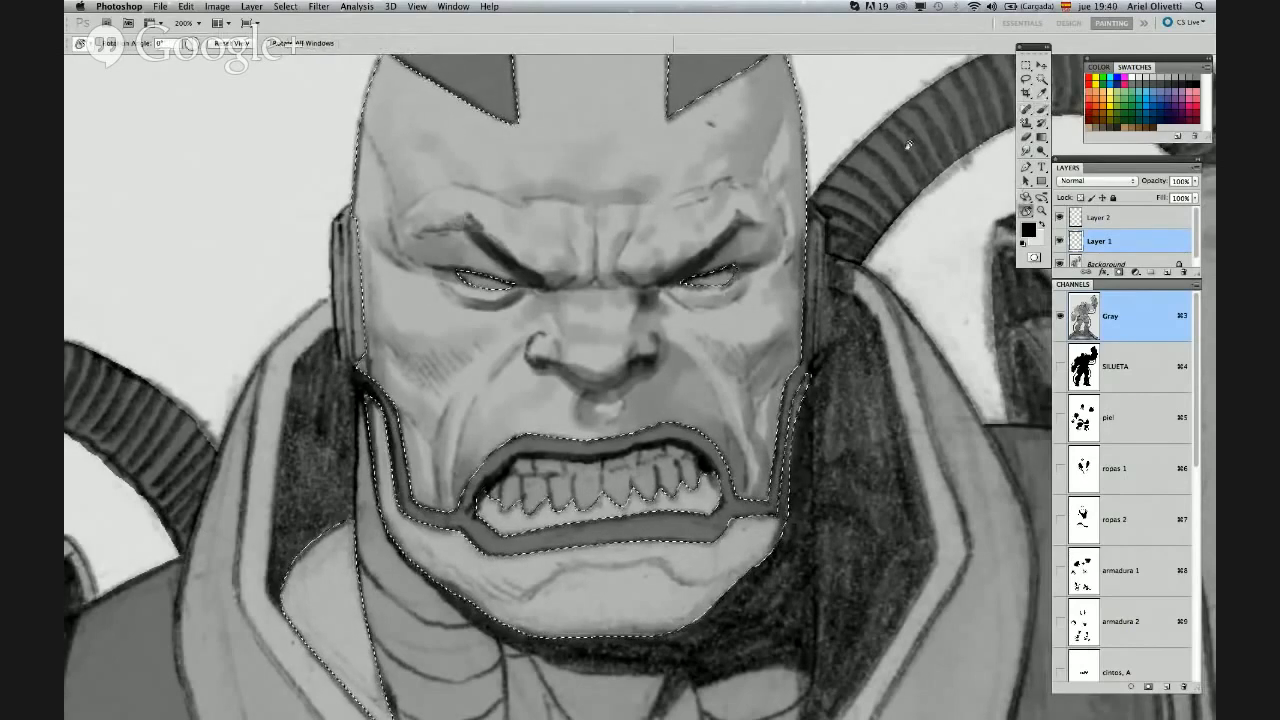
key(e)
click(1026, 150)
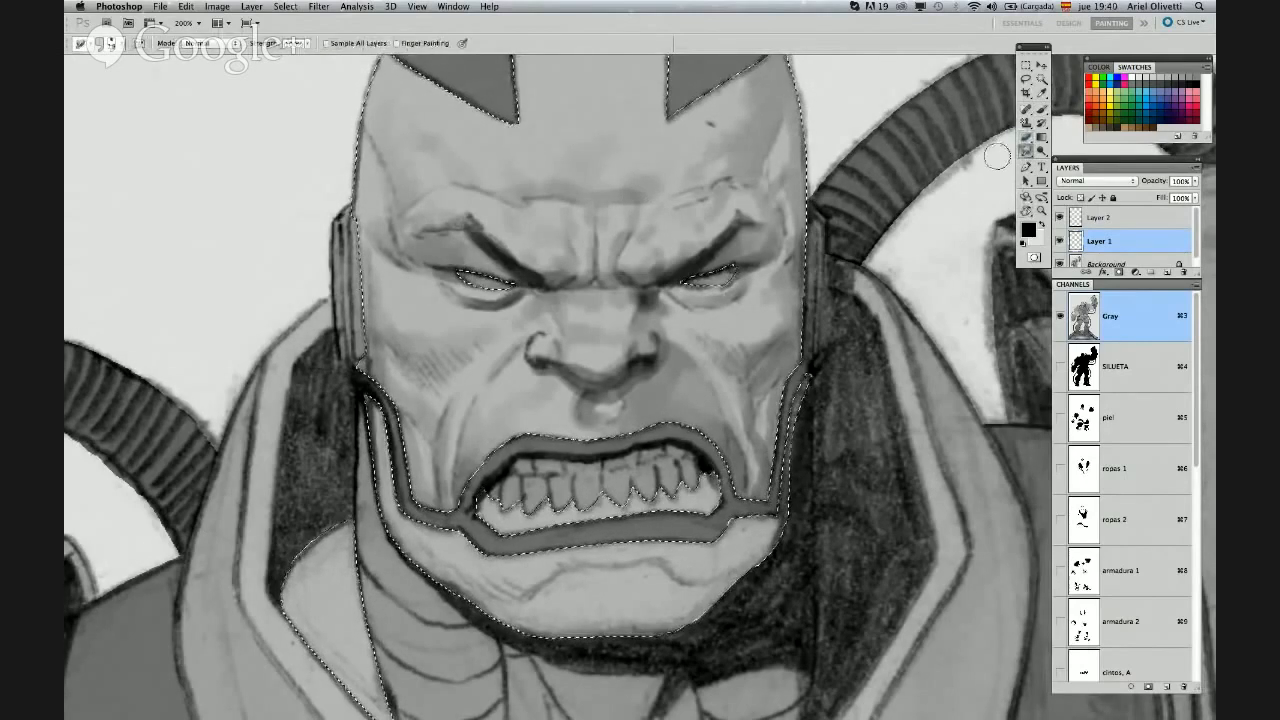
right_click(630, 180)
drag(656, 206, 650, 203)
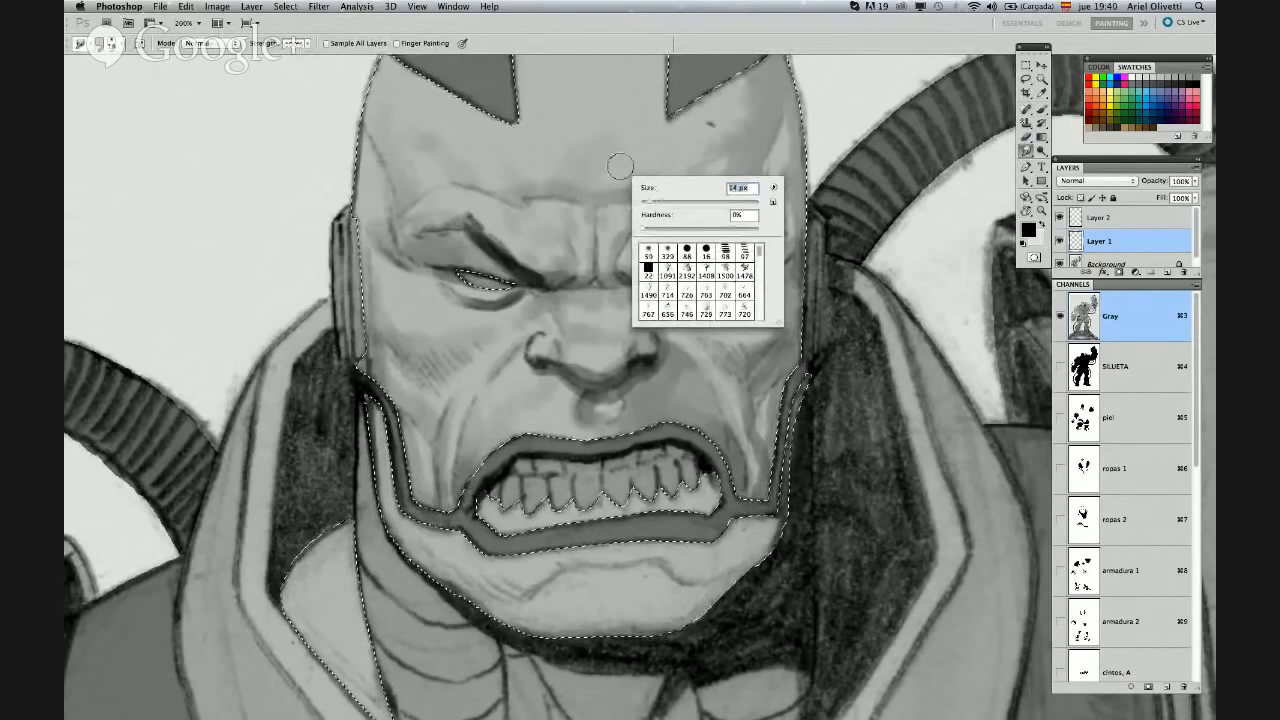
click(620, 168)
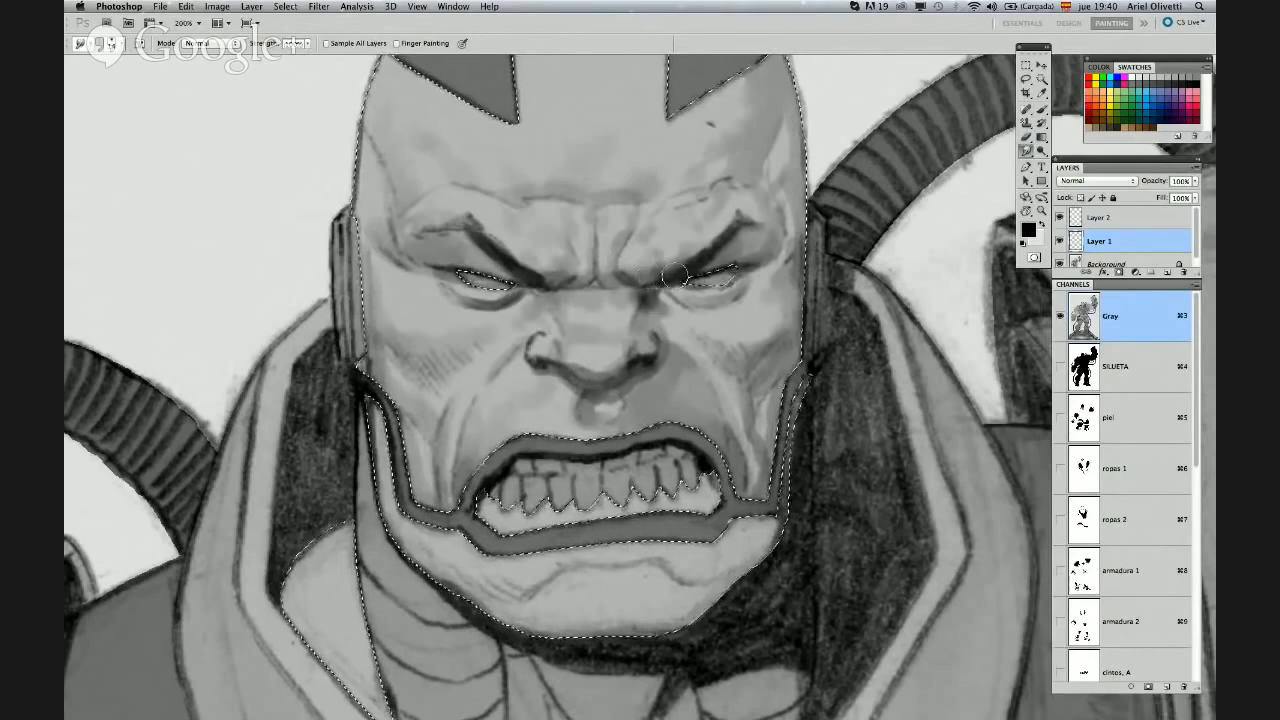
Darken the shadow between the eyebrows at the top of the nose bridge with the Brush tool
click(1041, 108)
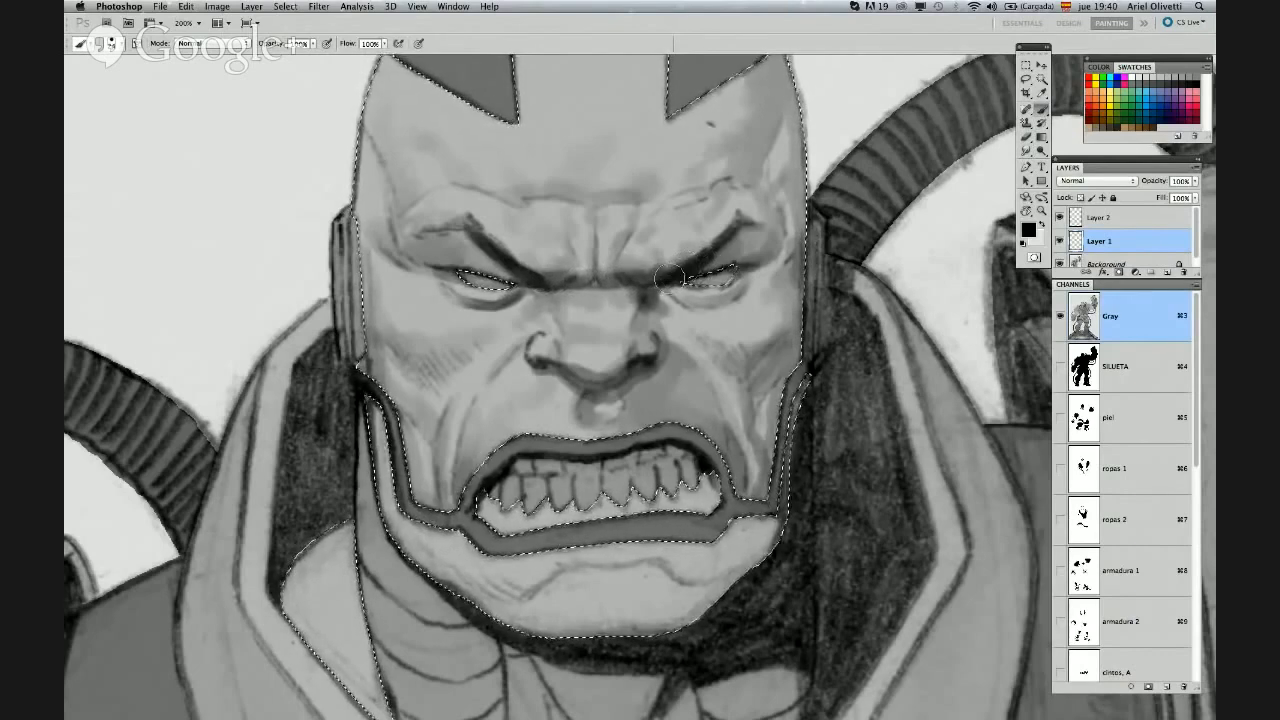
Reduce the brush size and deepen the shading around the inner eye corners and the brow furrow
right_click(510, 257)
drag(546, 284, 538, 284)
click(482, 247)
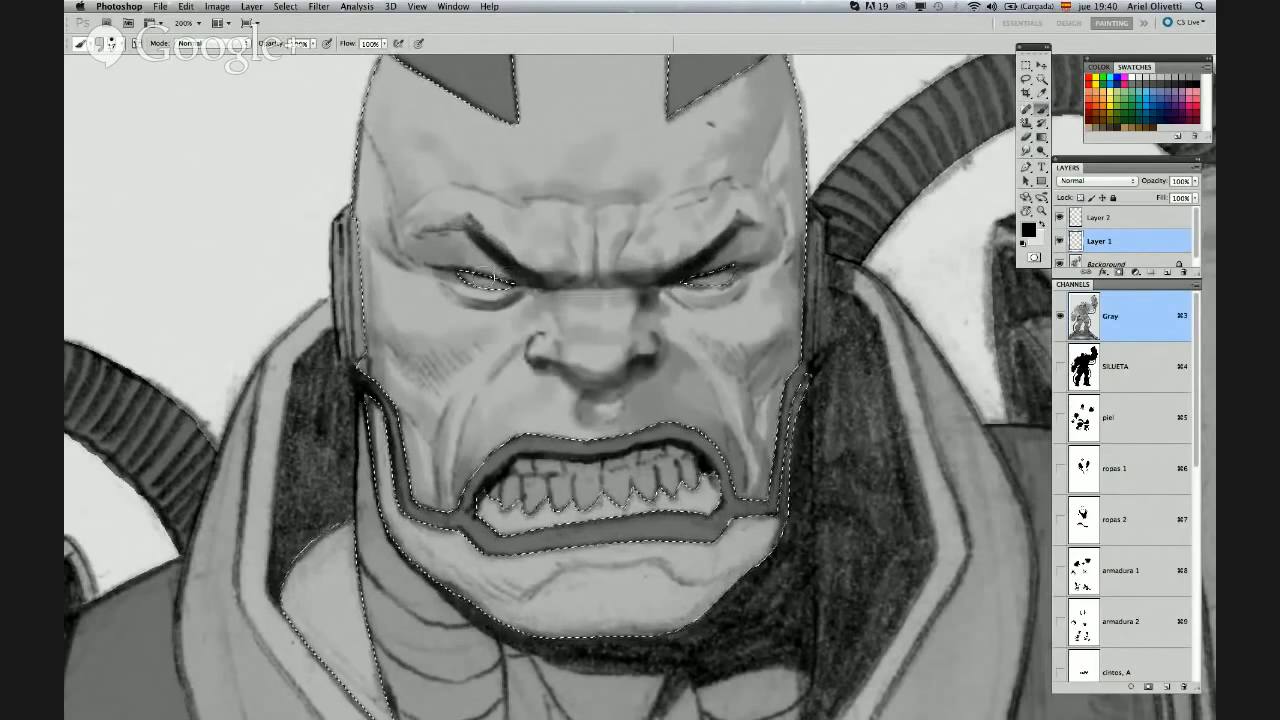
drag(527, 277, 545, 289)
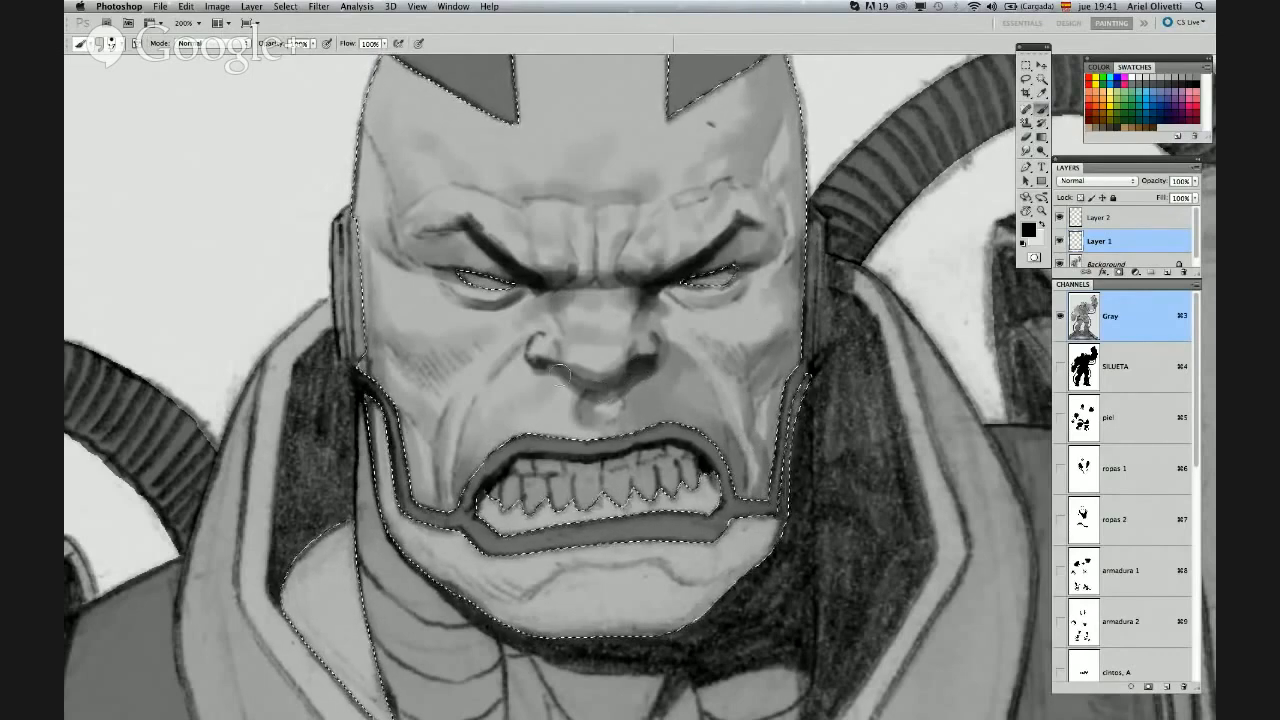
Paint darker shadows along the underside of the nose and around the nostrils
mouse_move(560, 371)
mouse_down()
mouse_move(591, 396)
mouse_move(628, 374)
mouse_move(543, 365)
mouse_move(596, 390)
mouse_up()
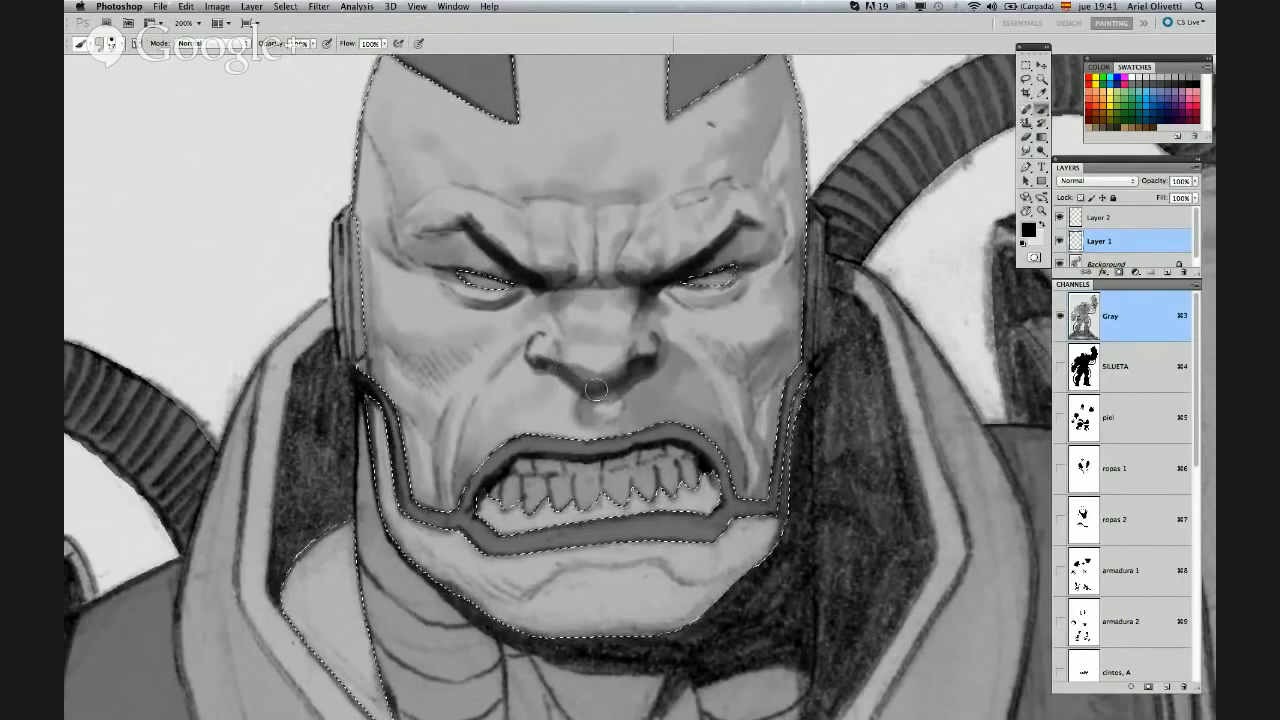
click(542, 366)
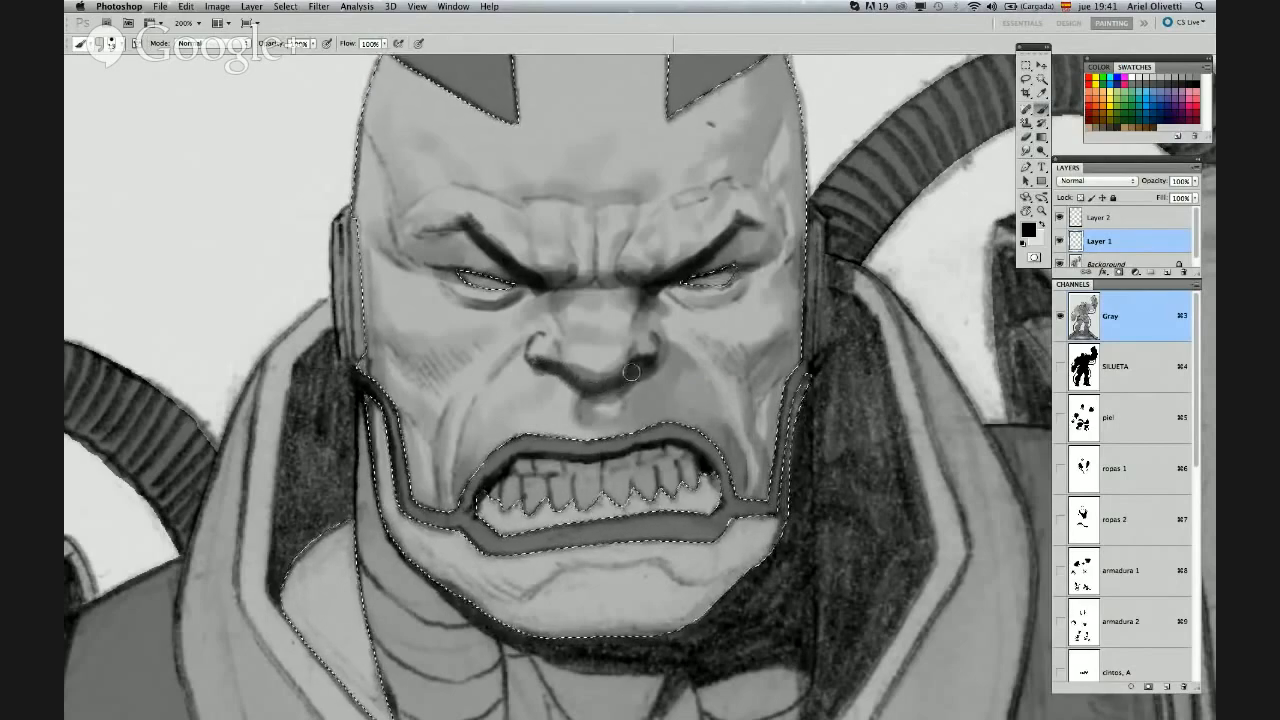
drag(539, 363, 533, 350)
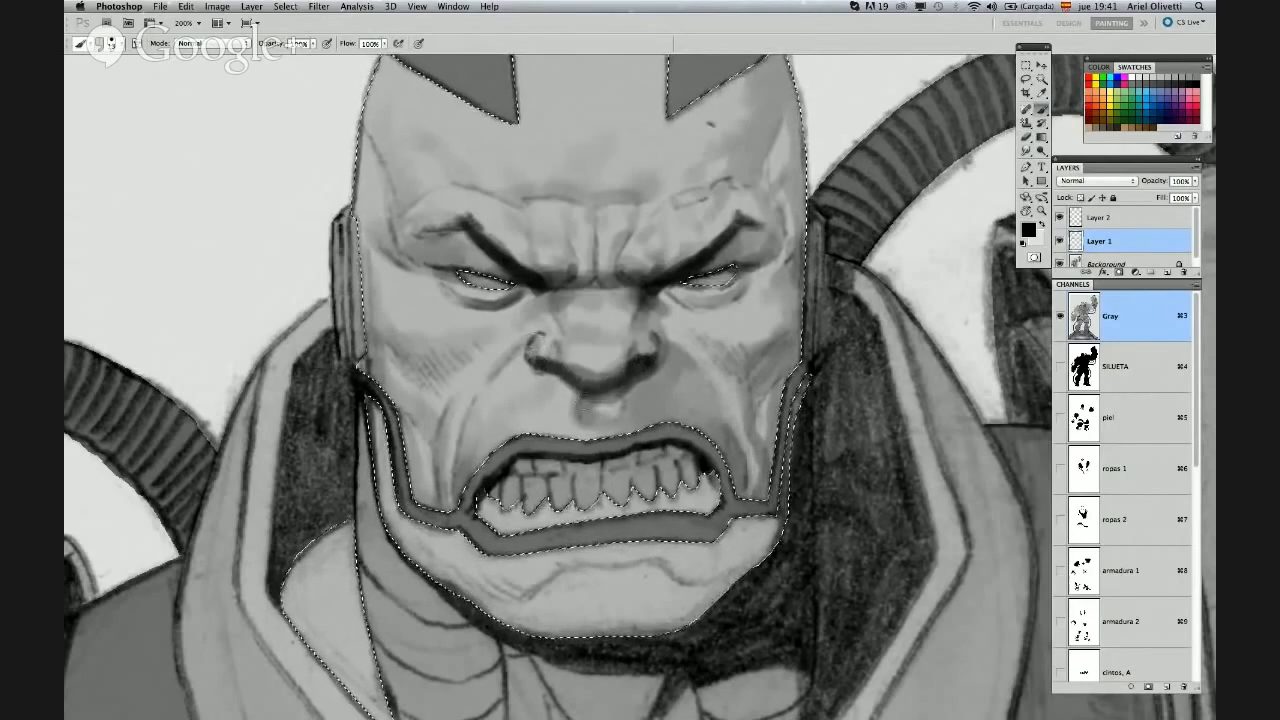
Enlarge the brush and darken the shaded edge of the face from the temple along the cheek to the jaw
mouse_move(718, 364)
mouse_down()
mouse_move(741, 332)
mouse_move(753, 411)
mouse_up()
right_click(543, 293)
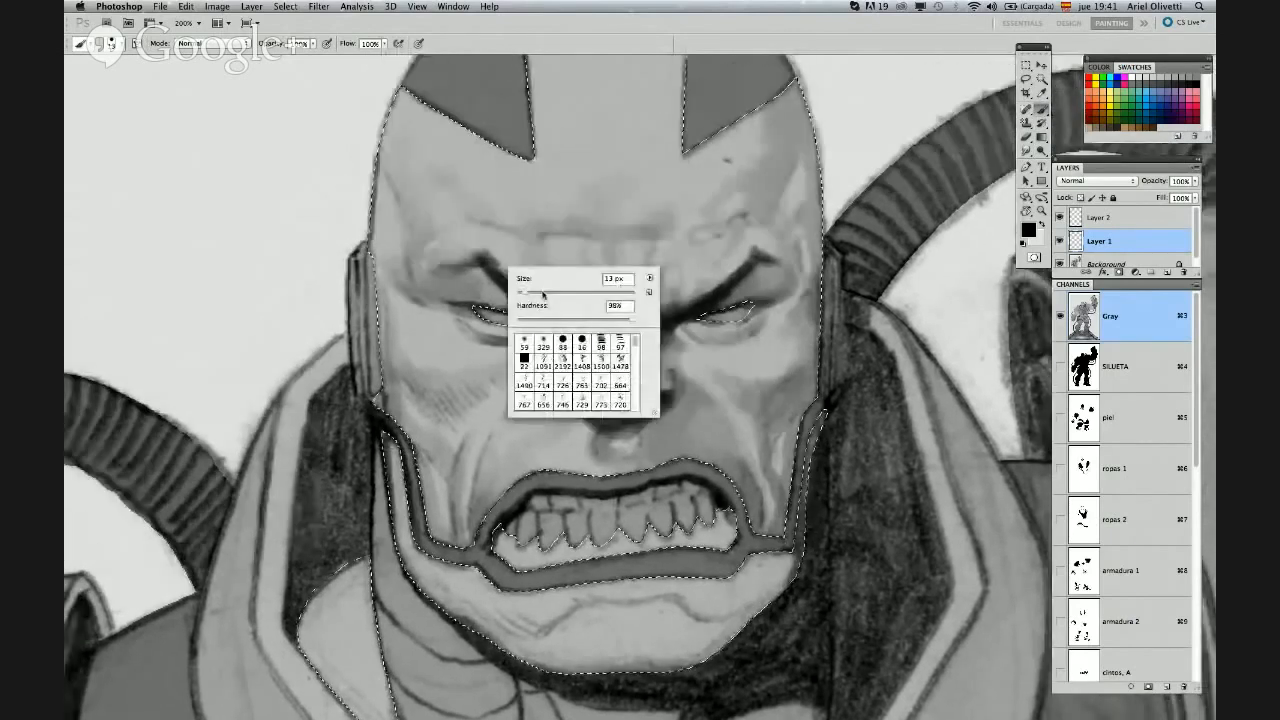
click(543, 293)
click(402, 160)
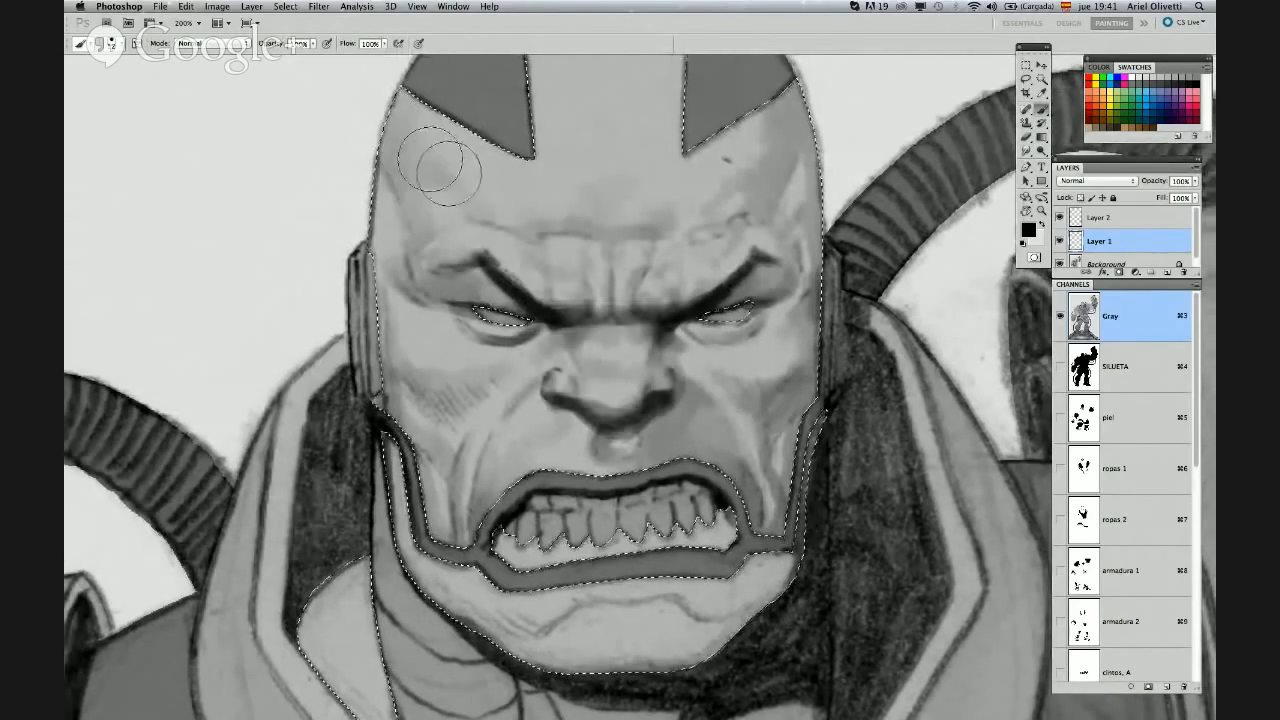
mouse_move(395, 264)
mouse_down()
mouse_move(404, 293)
mouse_move(439, 288)
mouse_move(407, 338)
mouse_move(387, 313)
mouse_move(418, 413)
mouse_up()
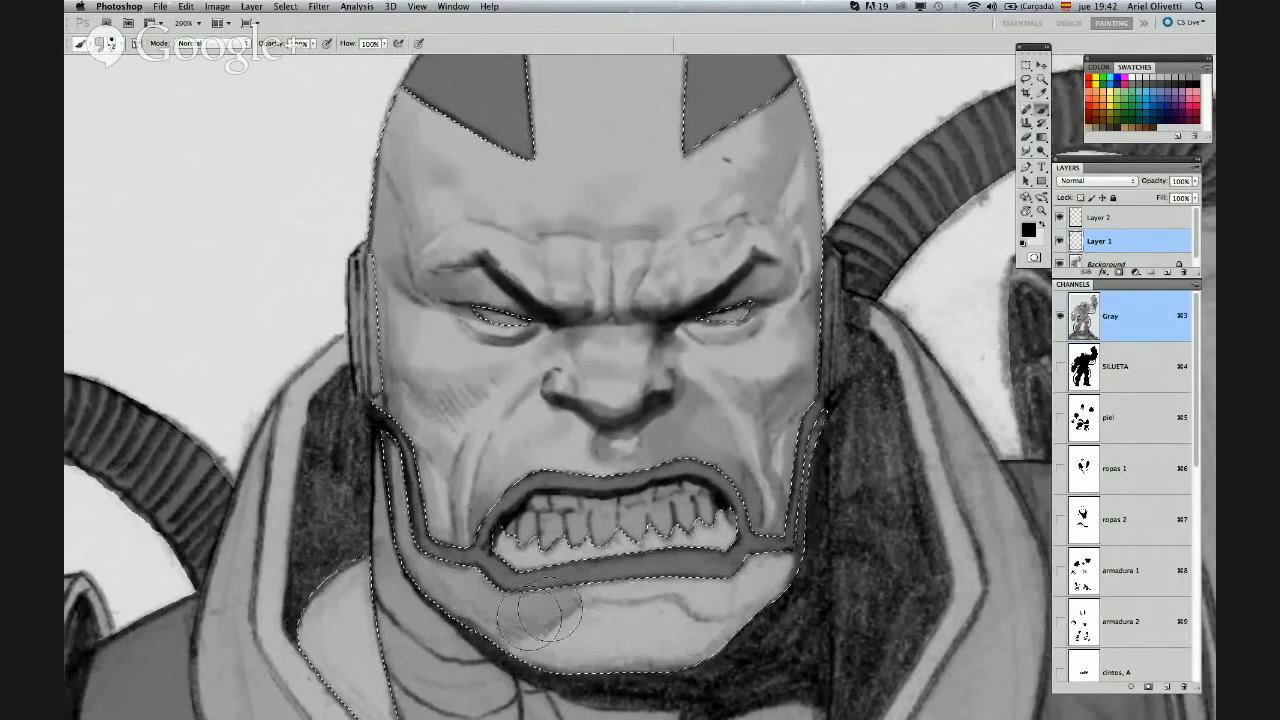
Adjust the brush size and shade the chin and jaw beneath the lower lip, leaving a light patch in the middle
right_click(637, 553)
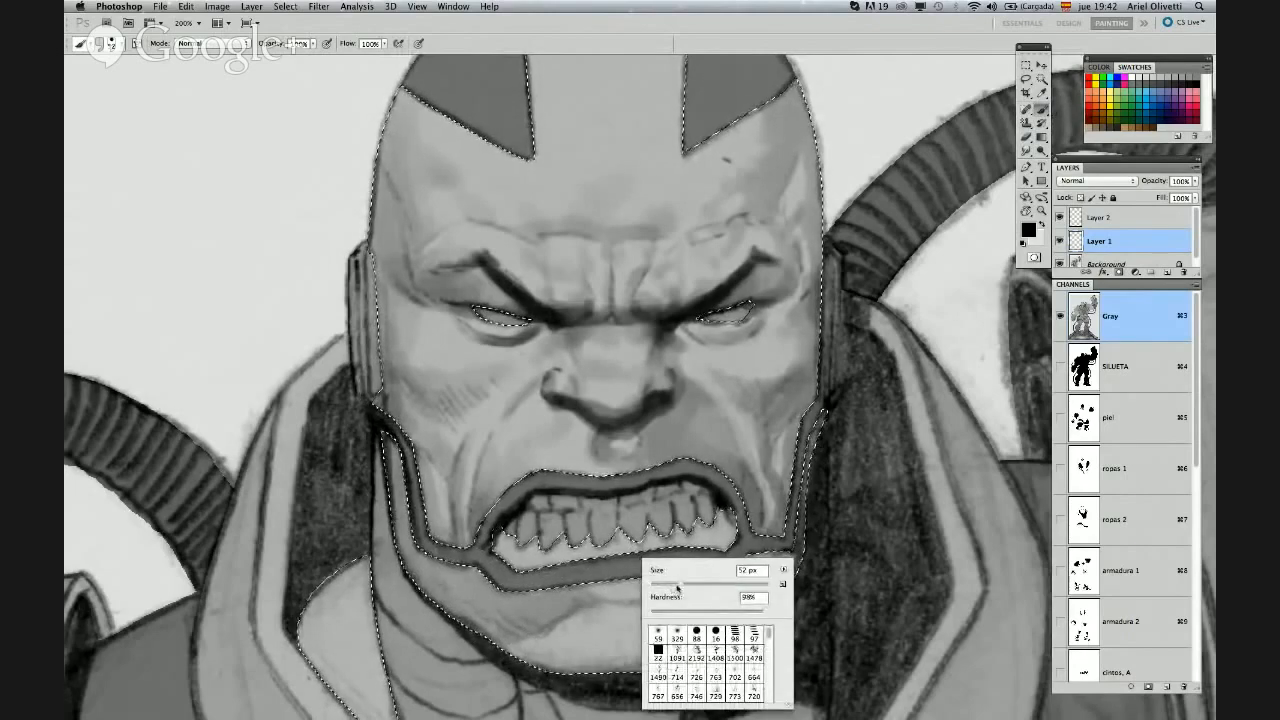
key(Return)
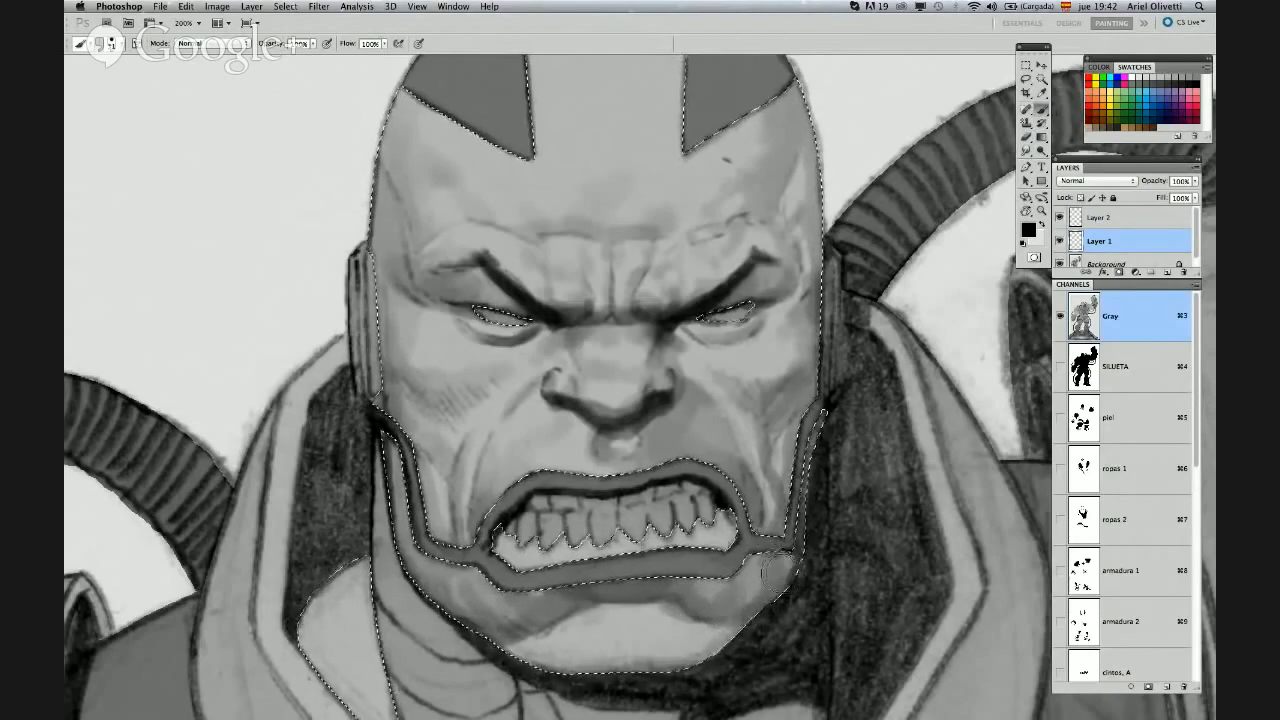
scroll(856, 580, down, 5)
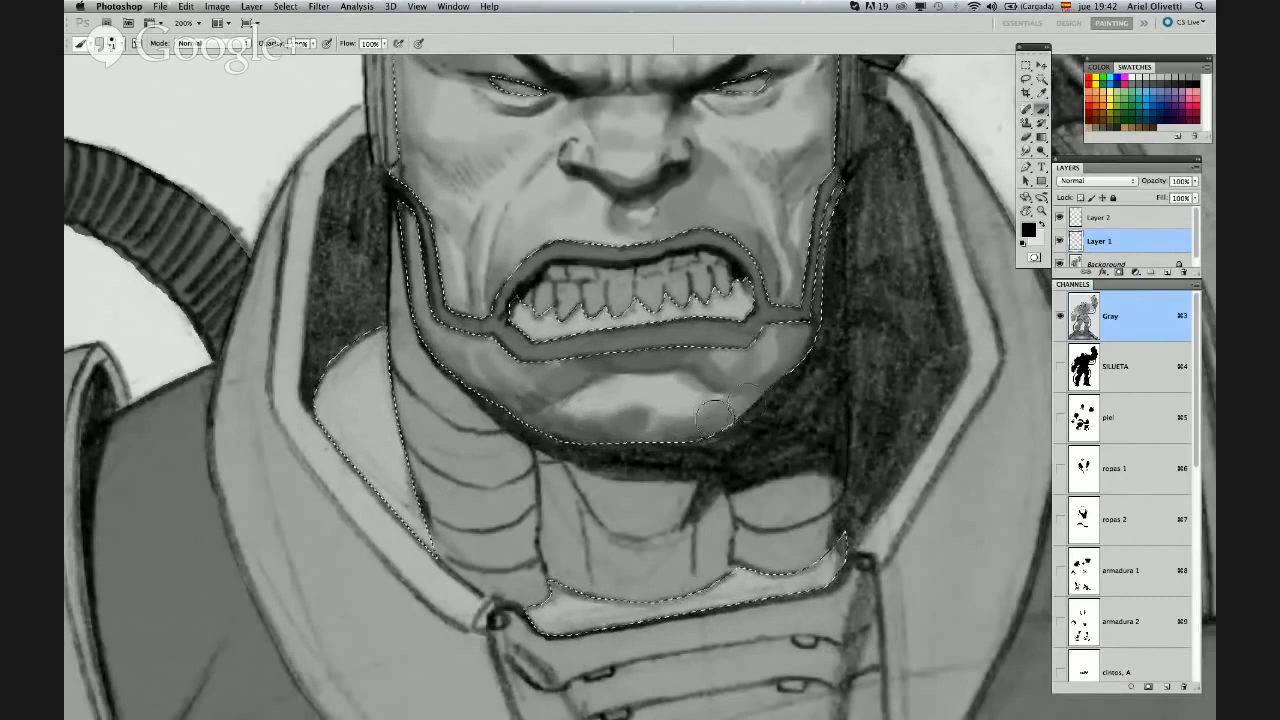
drag(679, 418, 698, 414)
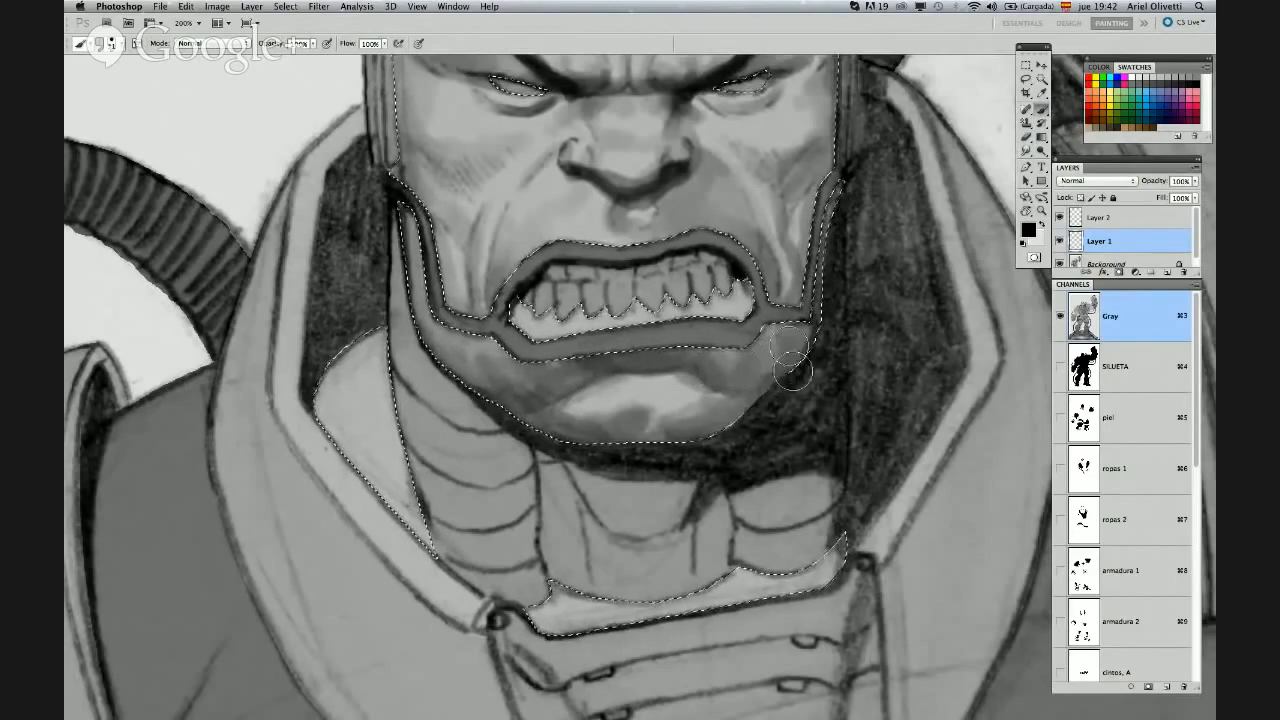
Blend the dark patch and highlight on the chin with the Smudge tool
scroll(790, 355, up, 3)
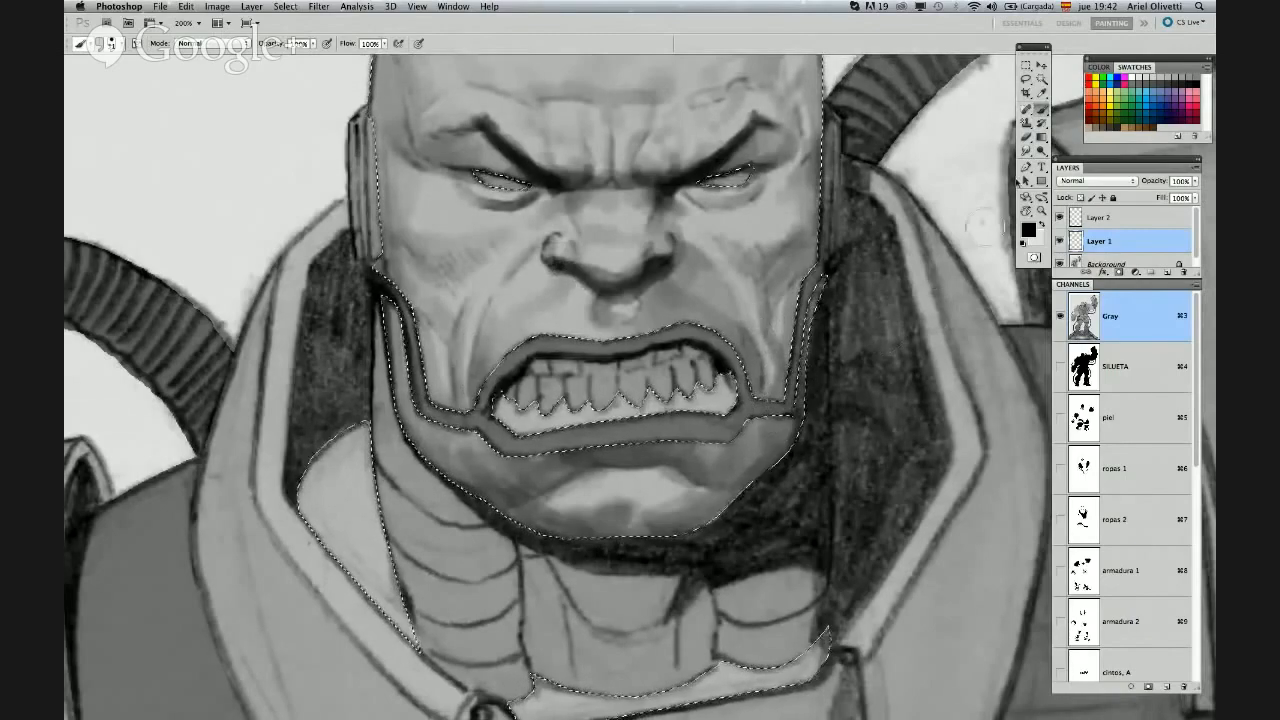
click(1027, 149)
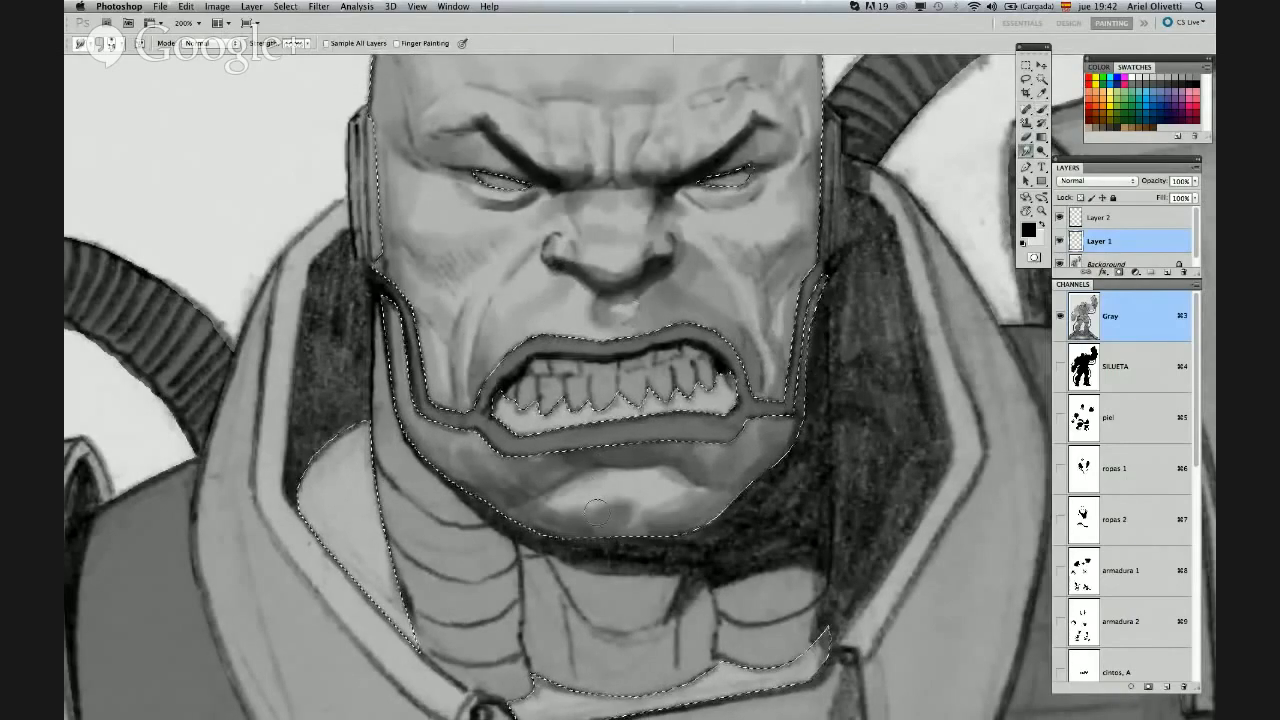
drag(597, 512, 632, 514)
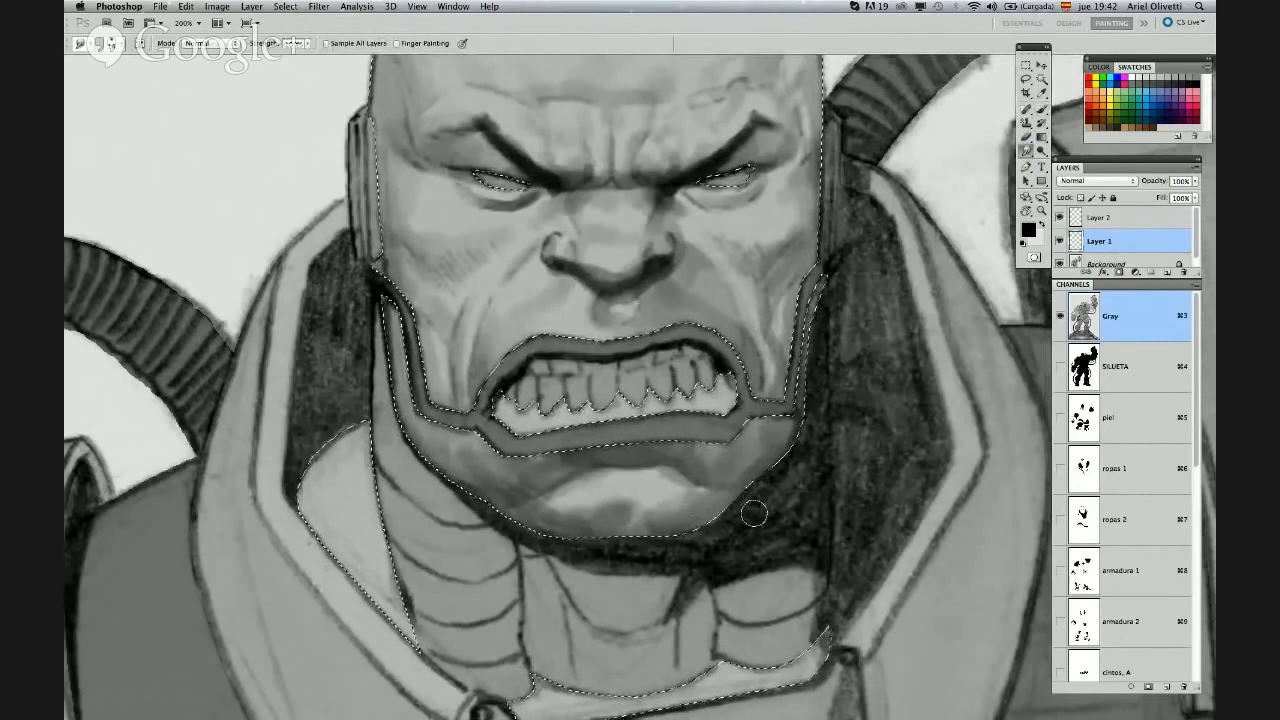
Return to the Brush tool, adjust its size and strengthen the shadows on the brow, eyes and nose bridge
key(b)
key(super+space)
alt+click(797, 352)
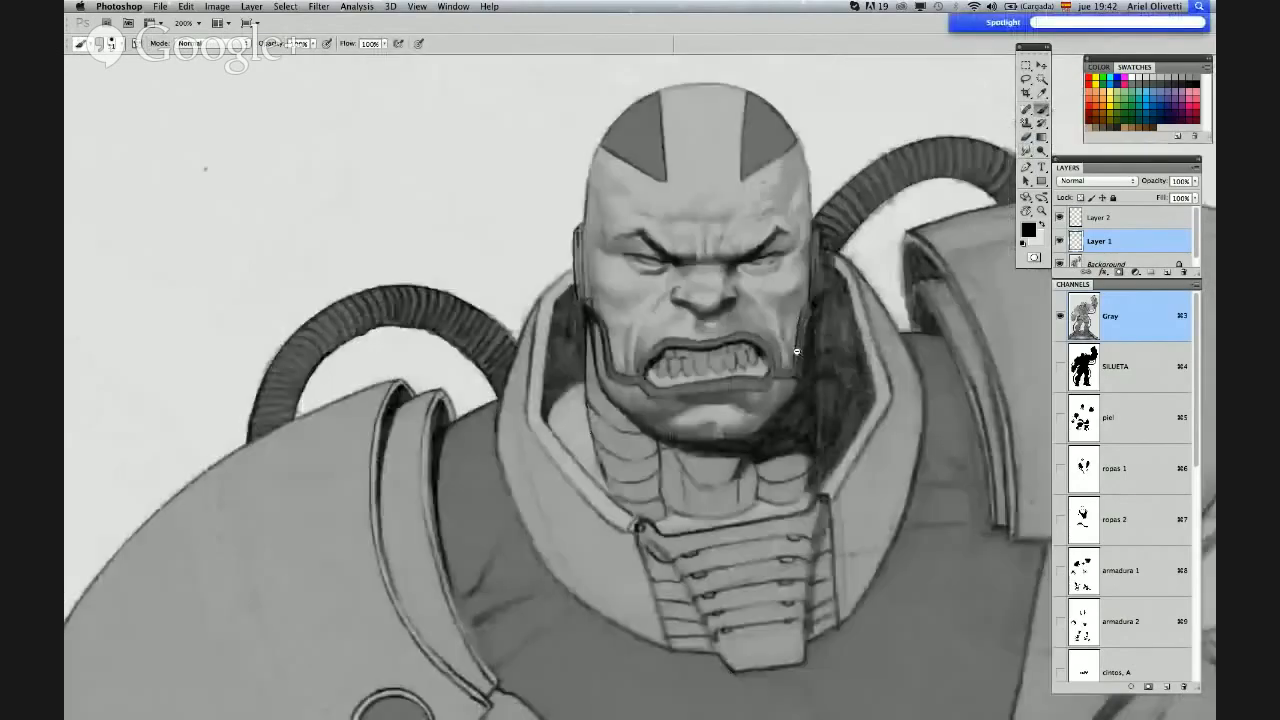
drag(852, 369, 805, 381)
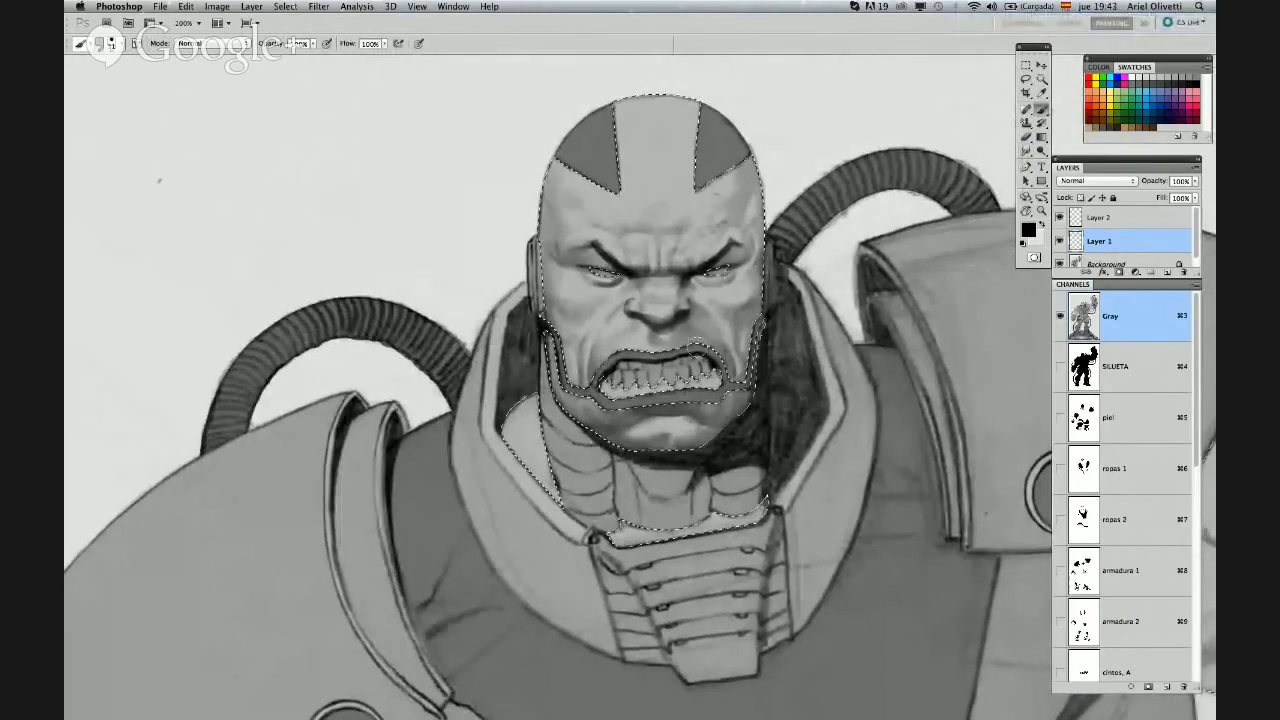
super+click(715, 308)
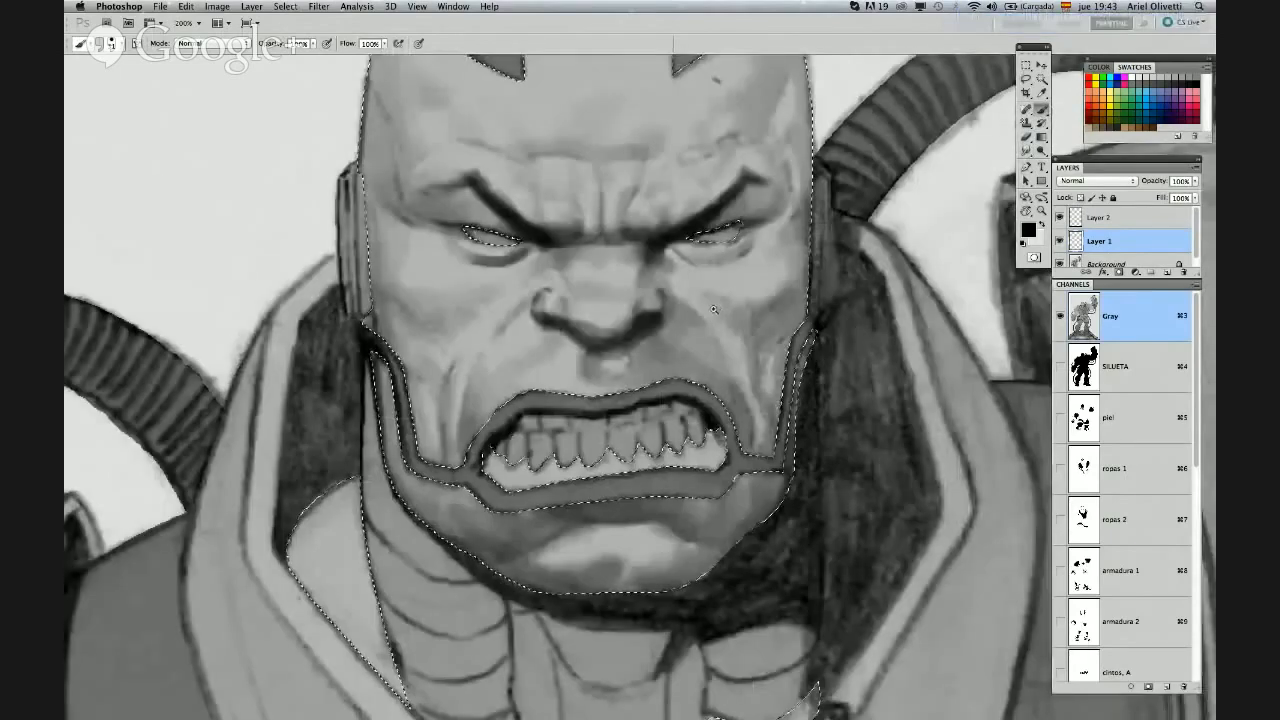
right_click(573, 283)
click(599, 308)
click(542, 271)
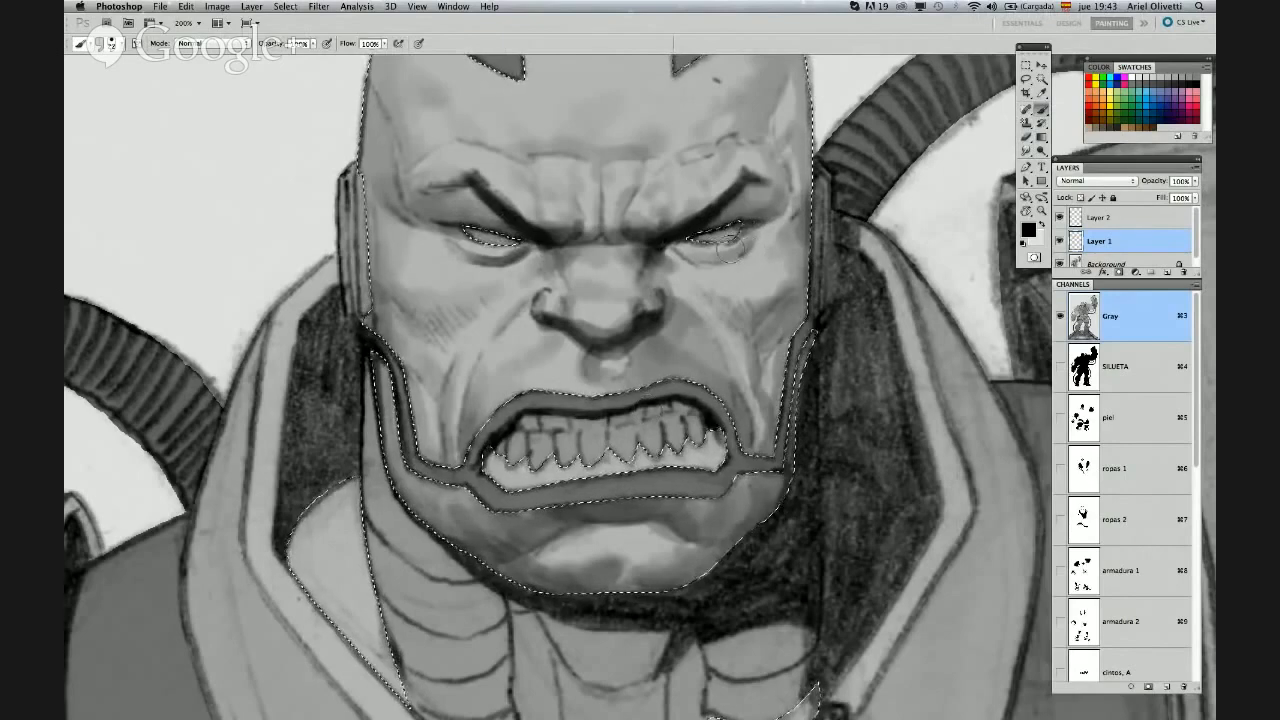
Shade the lower eyelids with a 21 px brush and refine the forehead creases above the brow with a 29 px brush
right_click(687, 248)
drag(716, 266, 708, 266)
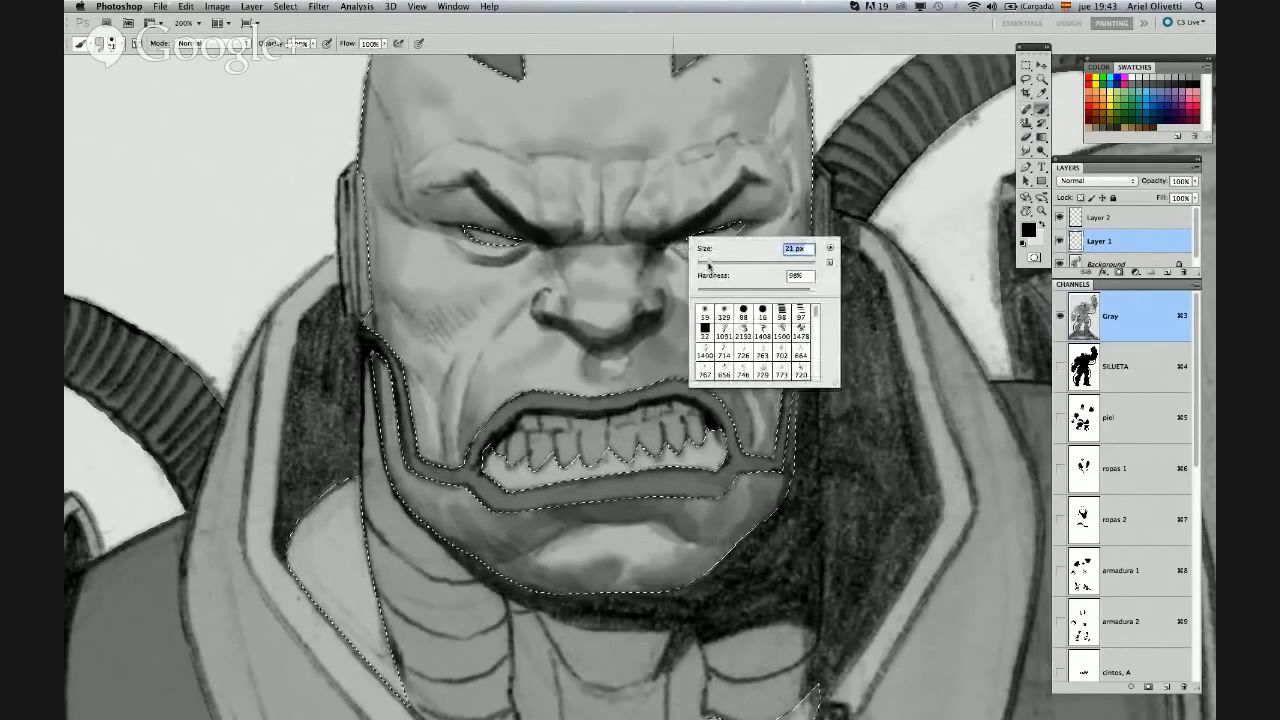
click(664, 242)
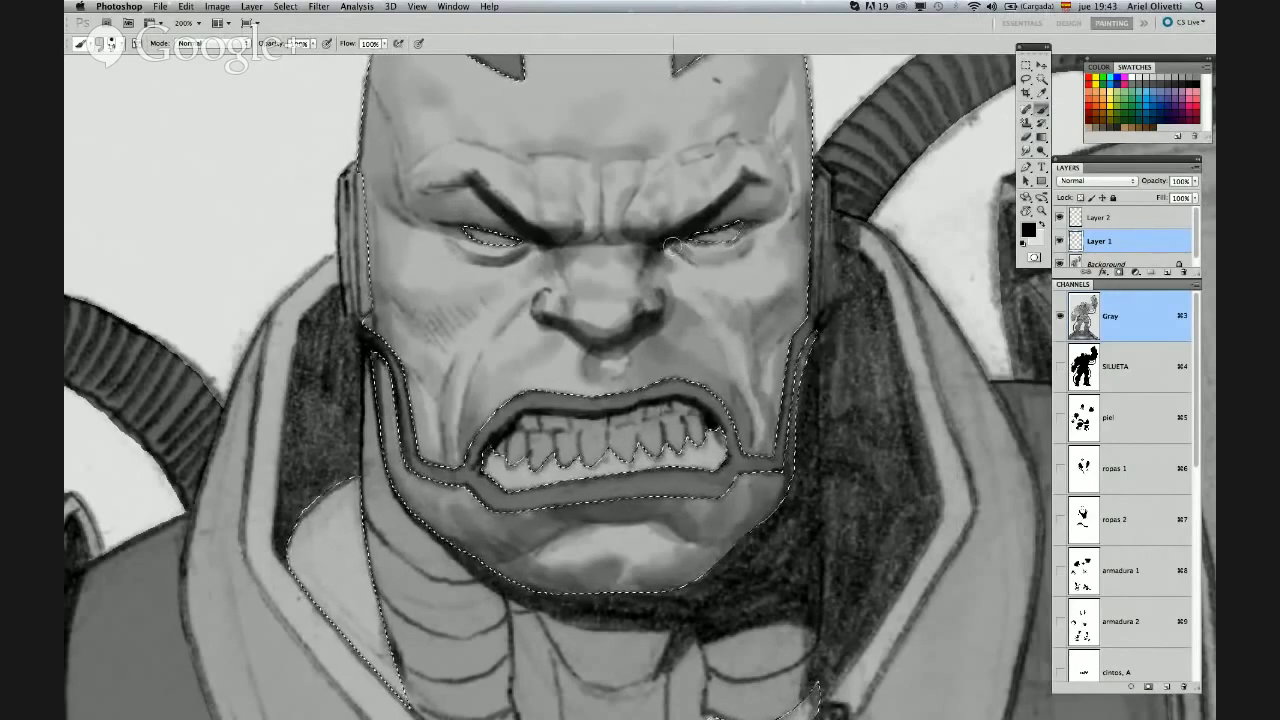
drag(712, 260, 669, 248)
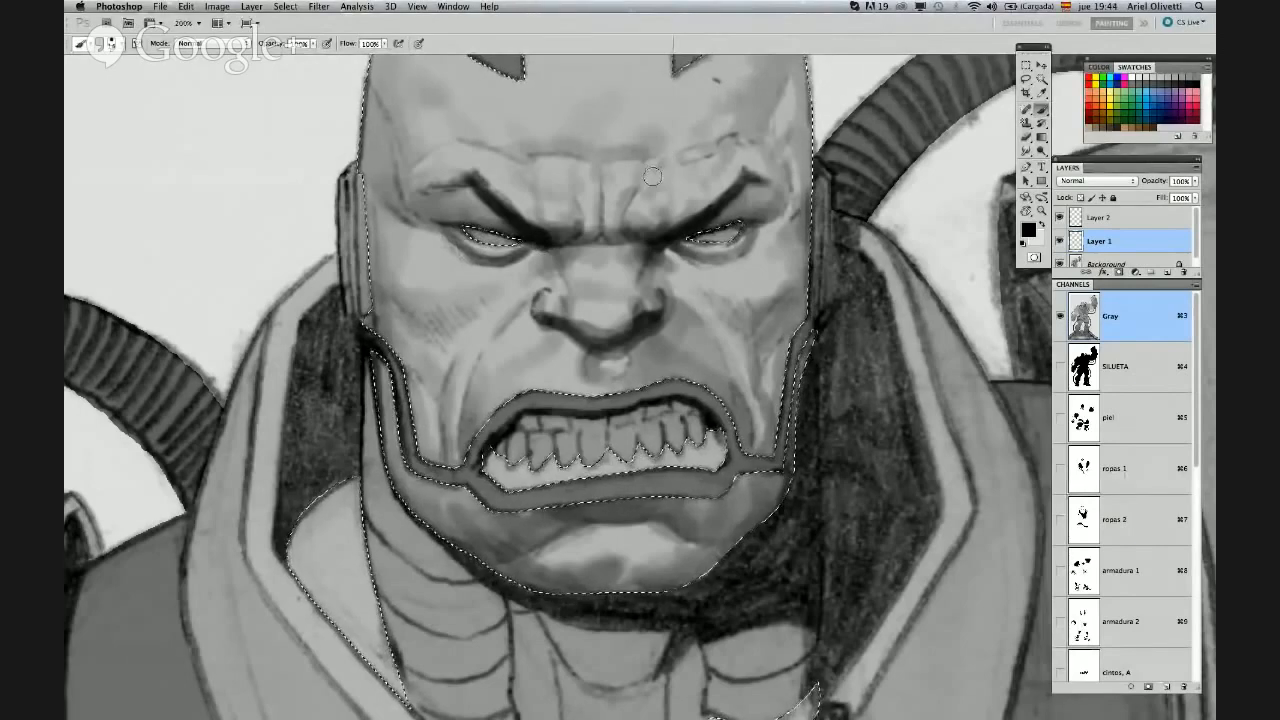
right_click(700, 149)
key(Return)
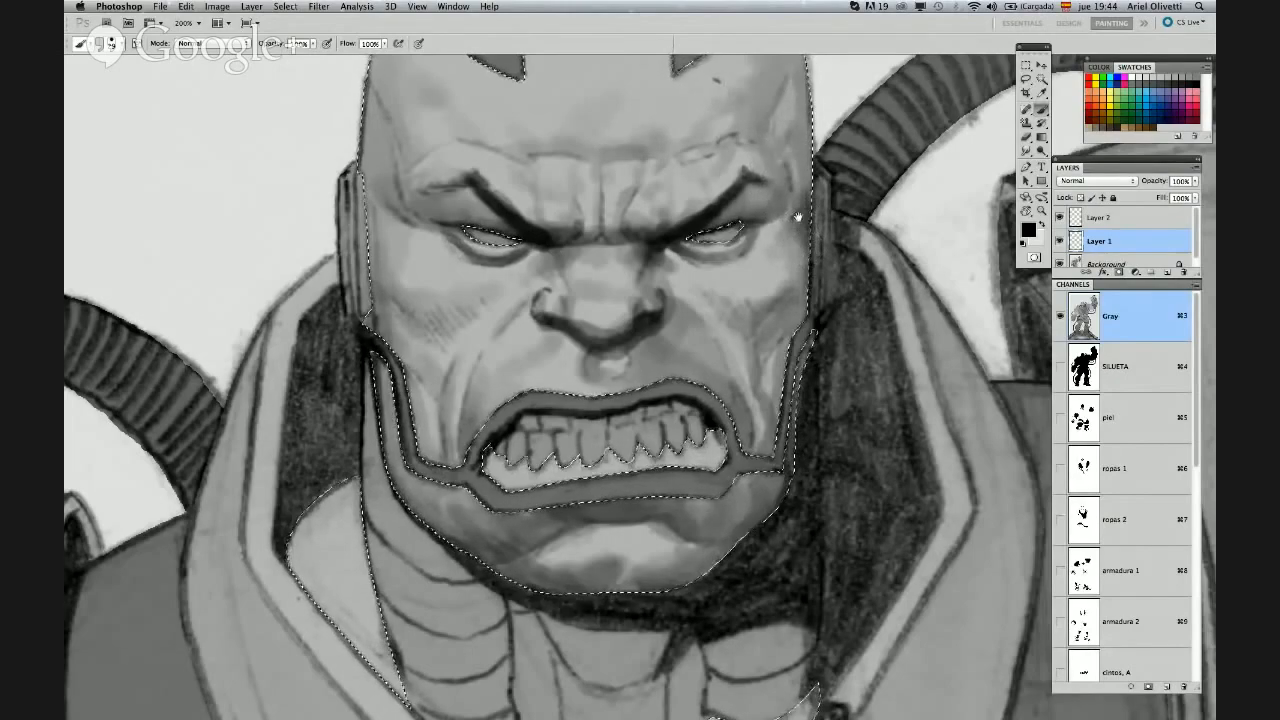
Choose the soft 329 px brush preset, reduce its size and shade the crown and side edges of the head
drag(798, 216, 798, 317)
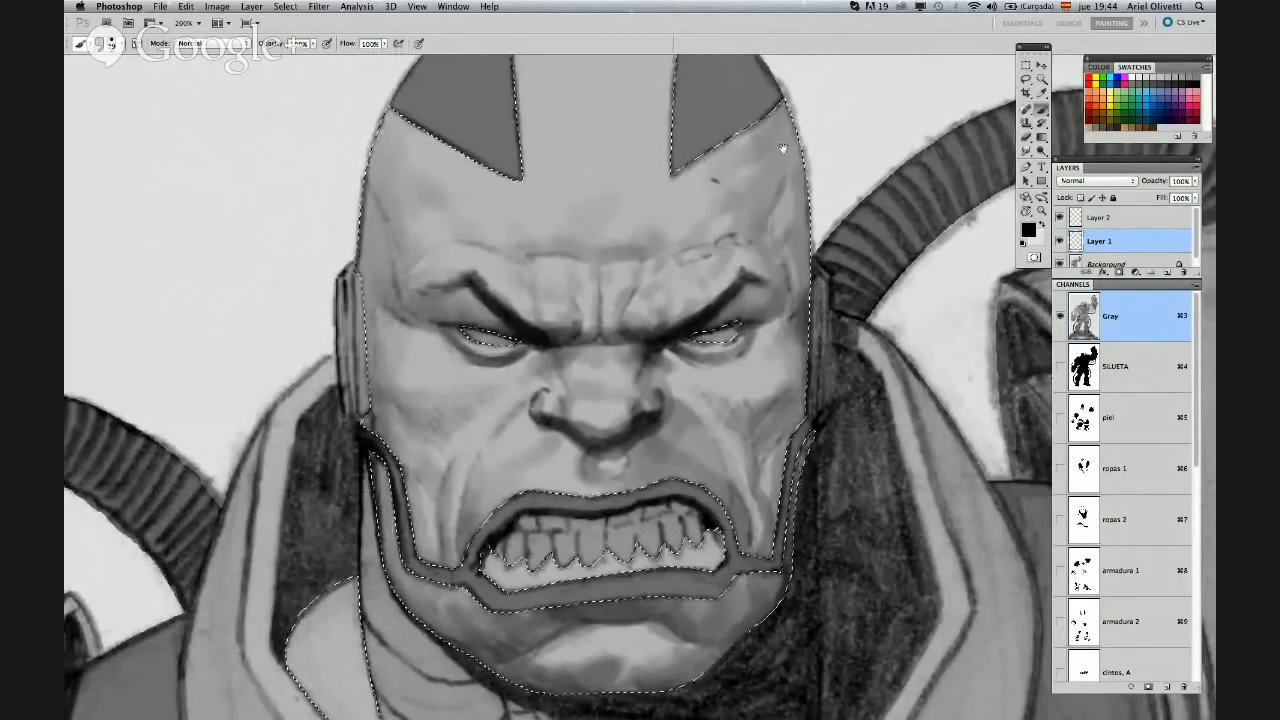
drag(783, 148, 824, 359)
mouse_move(720, 191)
mouse_down()
mouse_move(734, 246)
mouse_move(727, 192)
mouse_up()
right_click(729, 195)
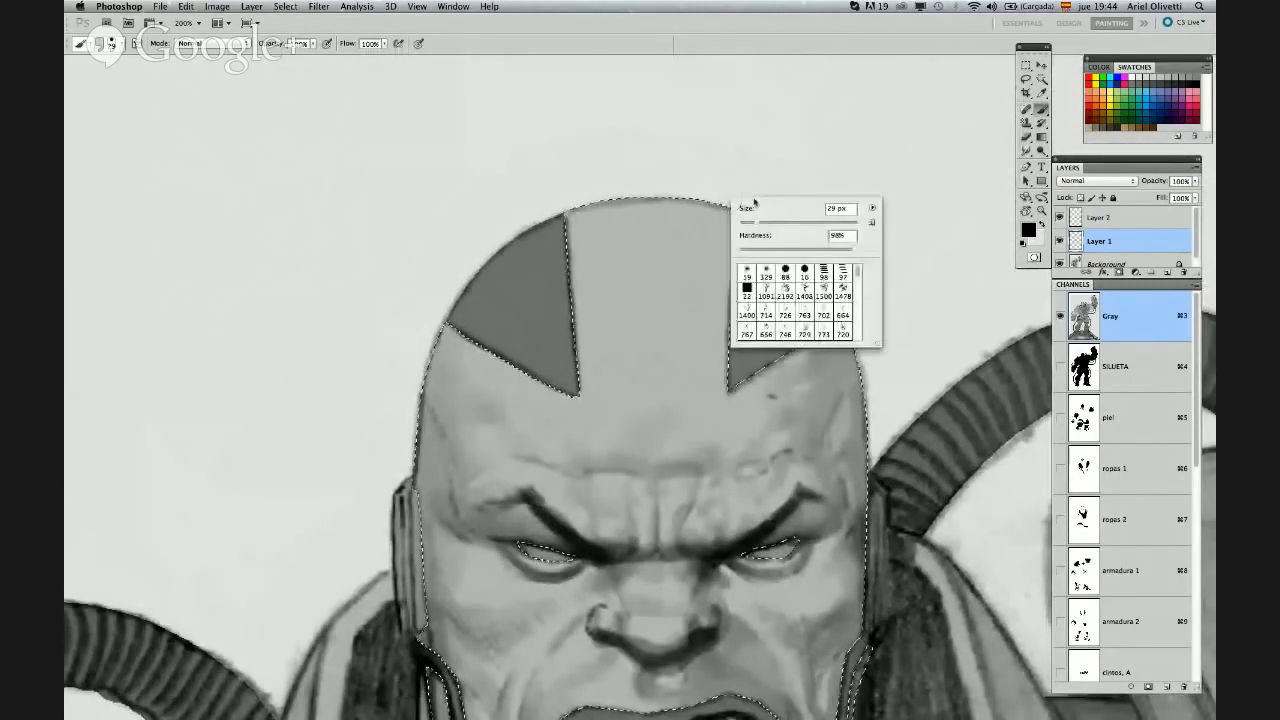
click(766, 272)
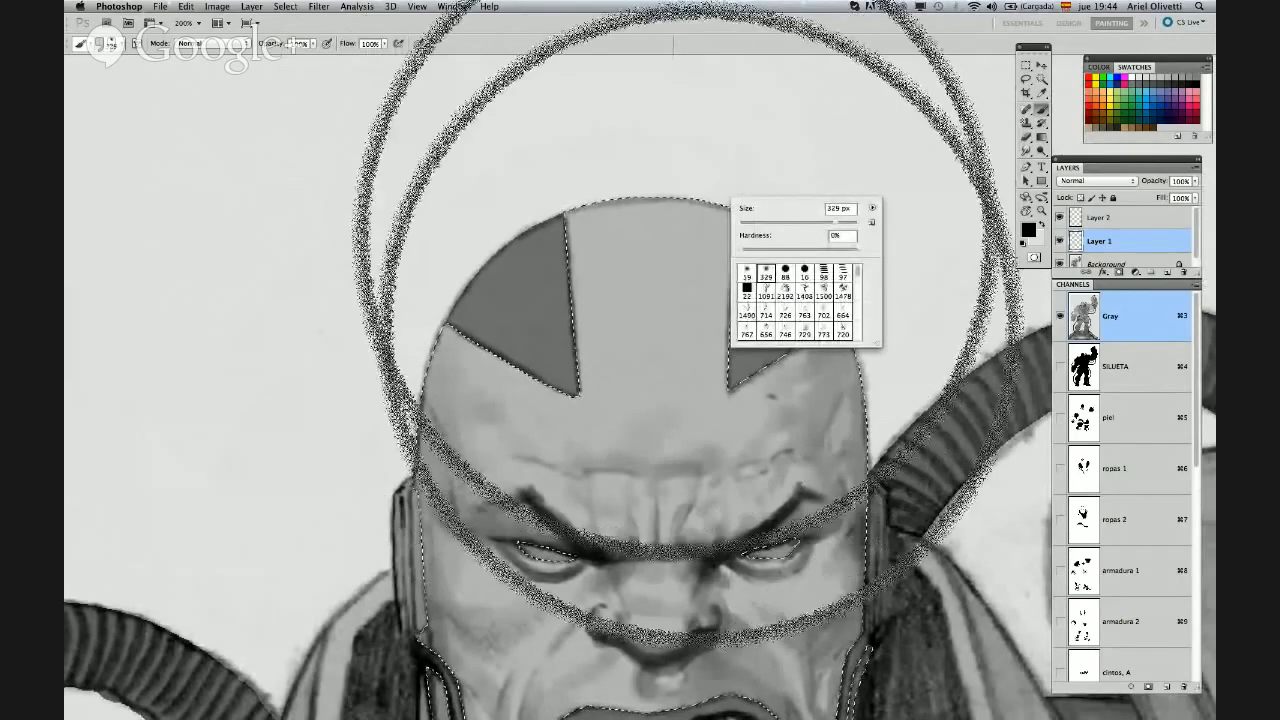
drag(834, 222, 790, 228)
key(Return)
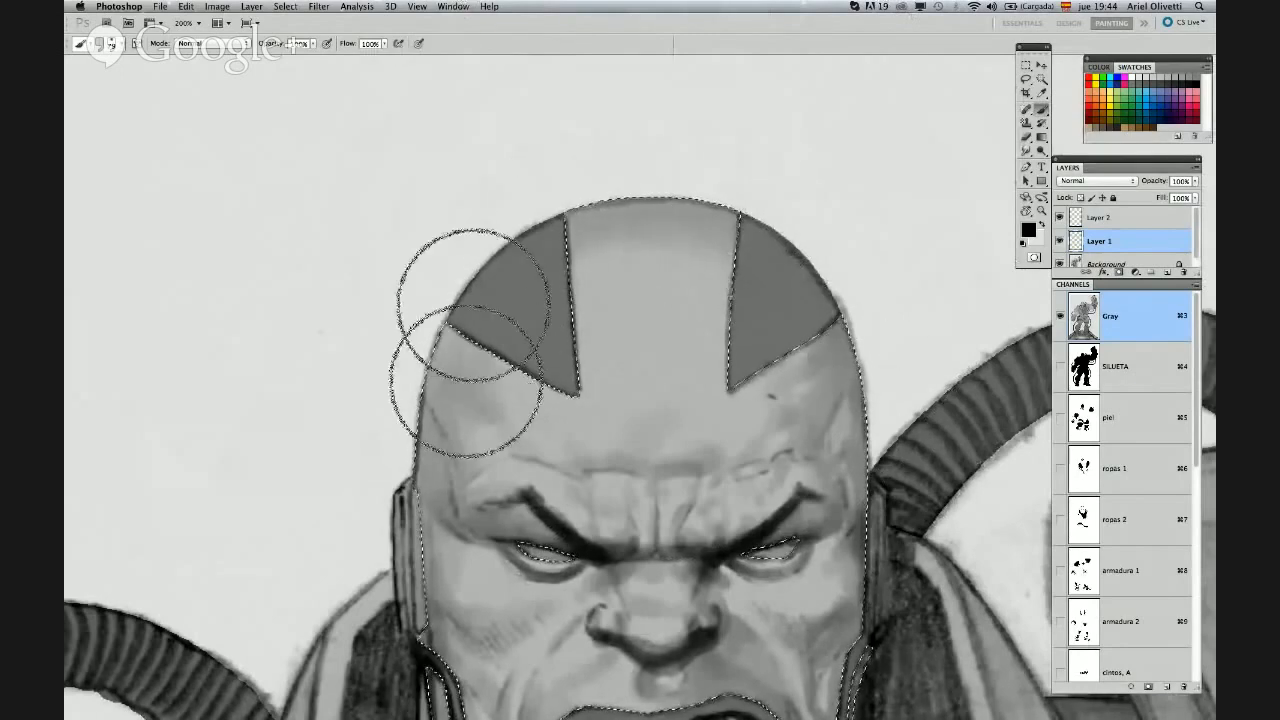
drag(671, 309, 602, 138)
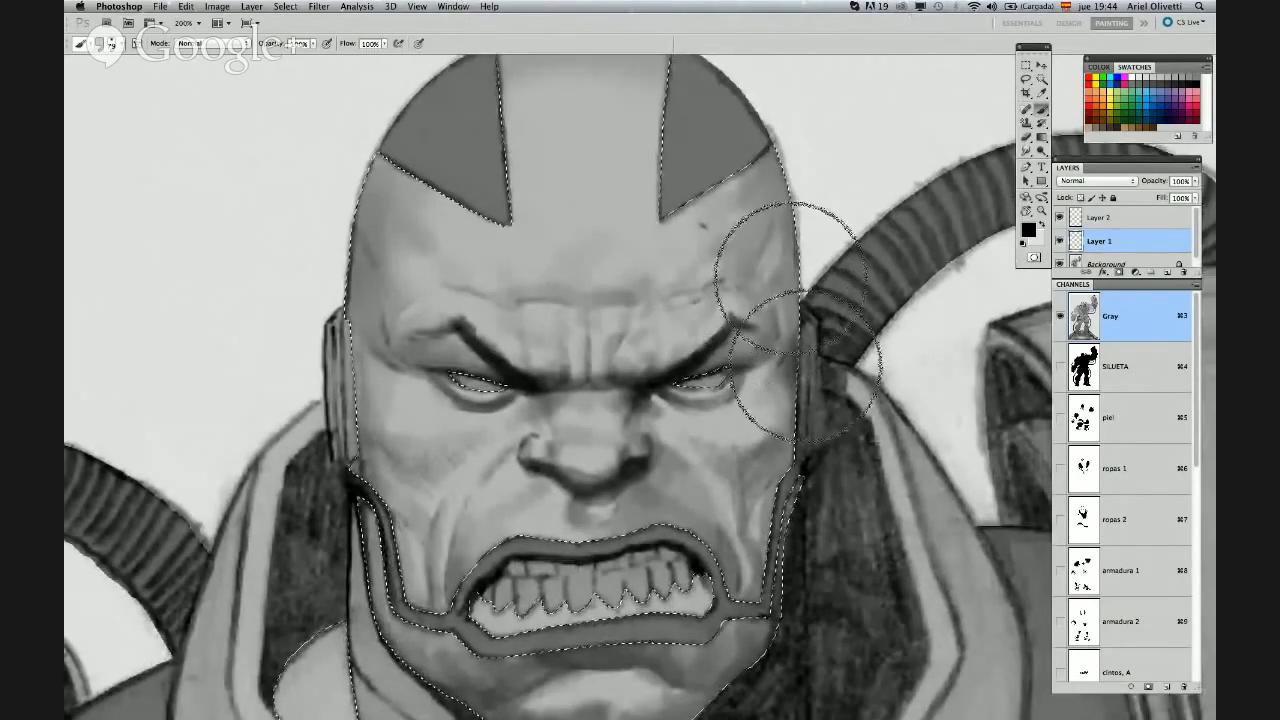
drag(780, 505, 829, 337)
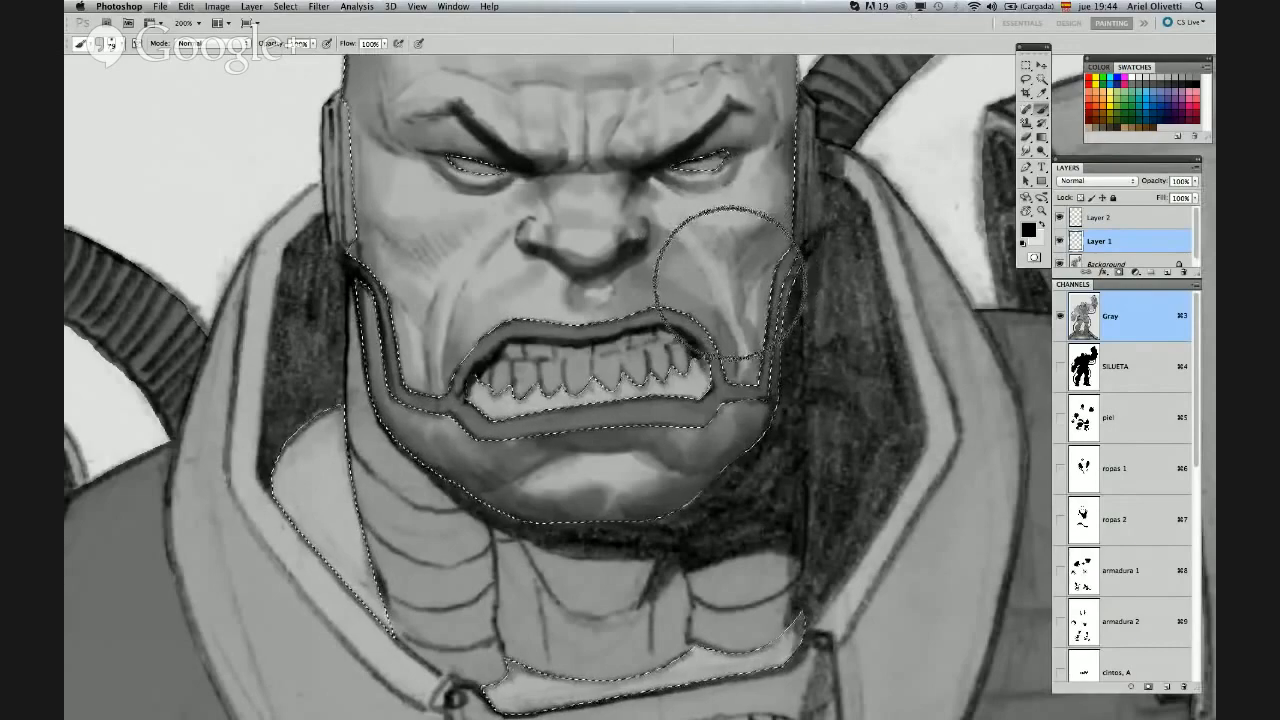
Choose the hard 16 px brush and darken the mouth interior around the teeth
right_click(730, 264)
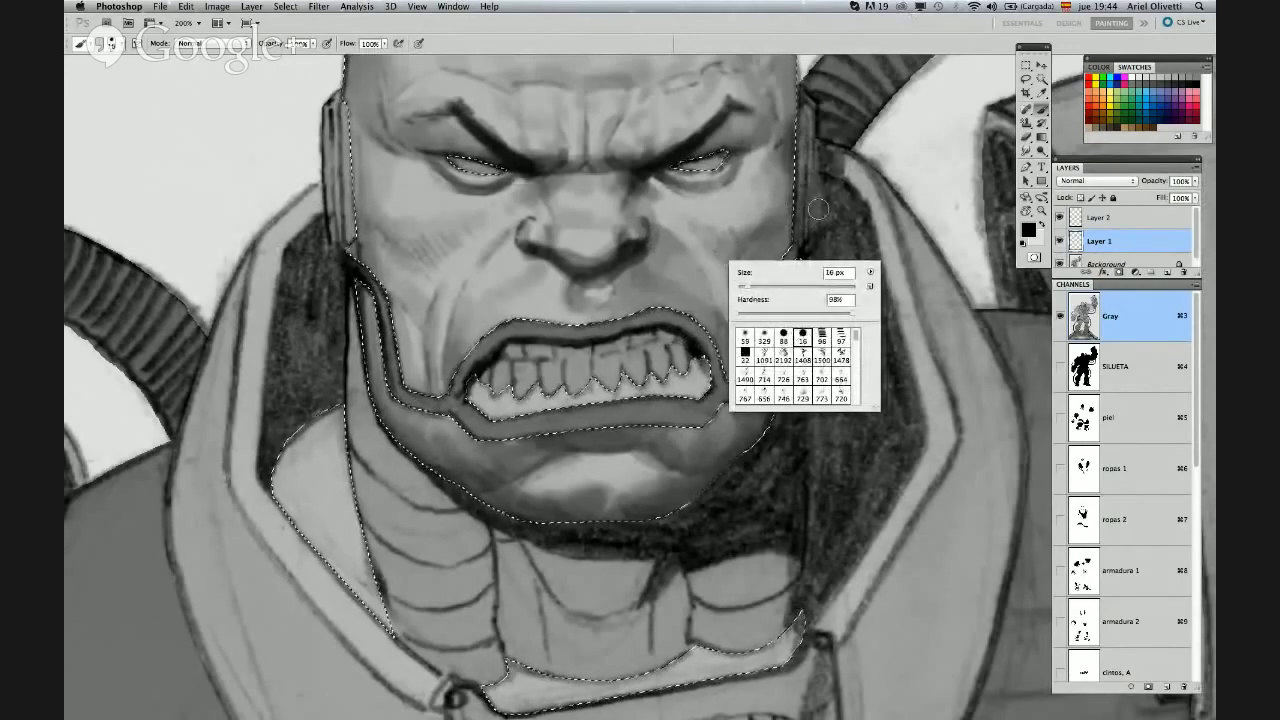
click(858, 197)
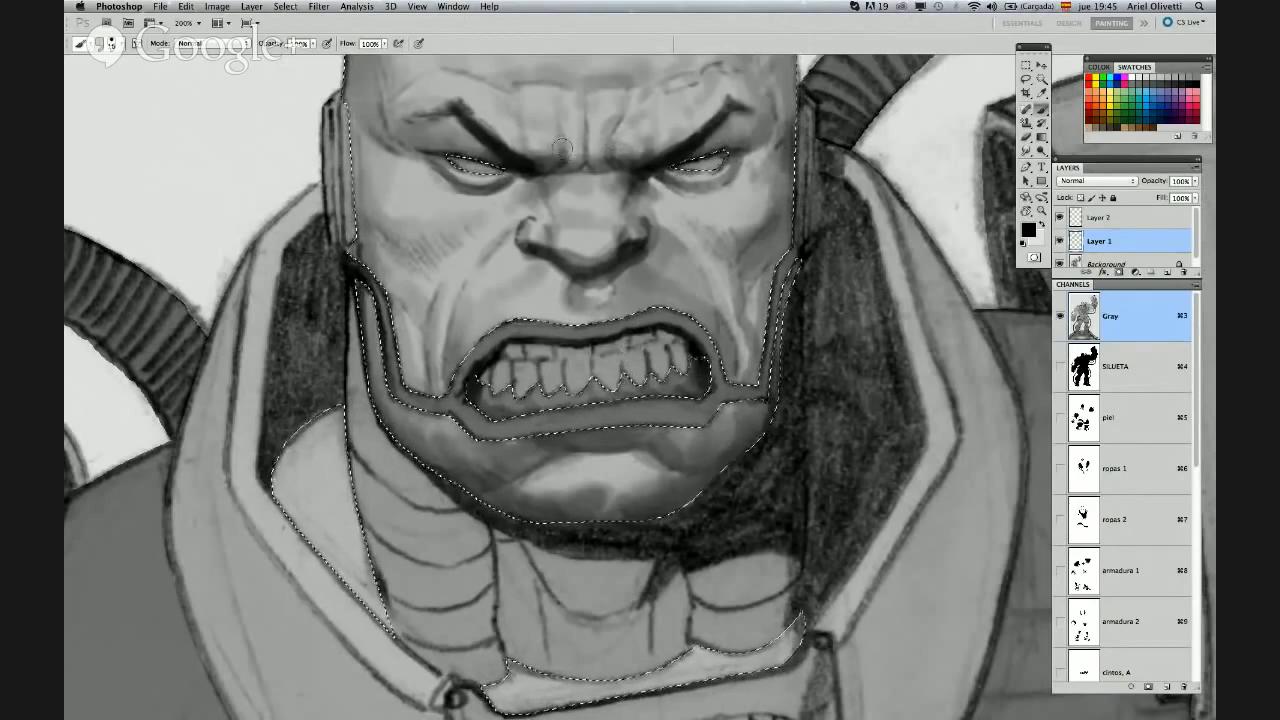
Set the brush to 44 px and darken the selected neck areas beside and below the throat, inside the collar
key(super+space)
alt+super+click(663, 299)
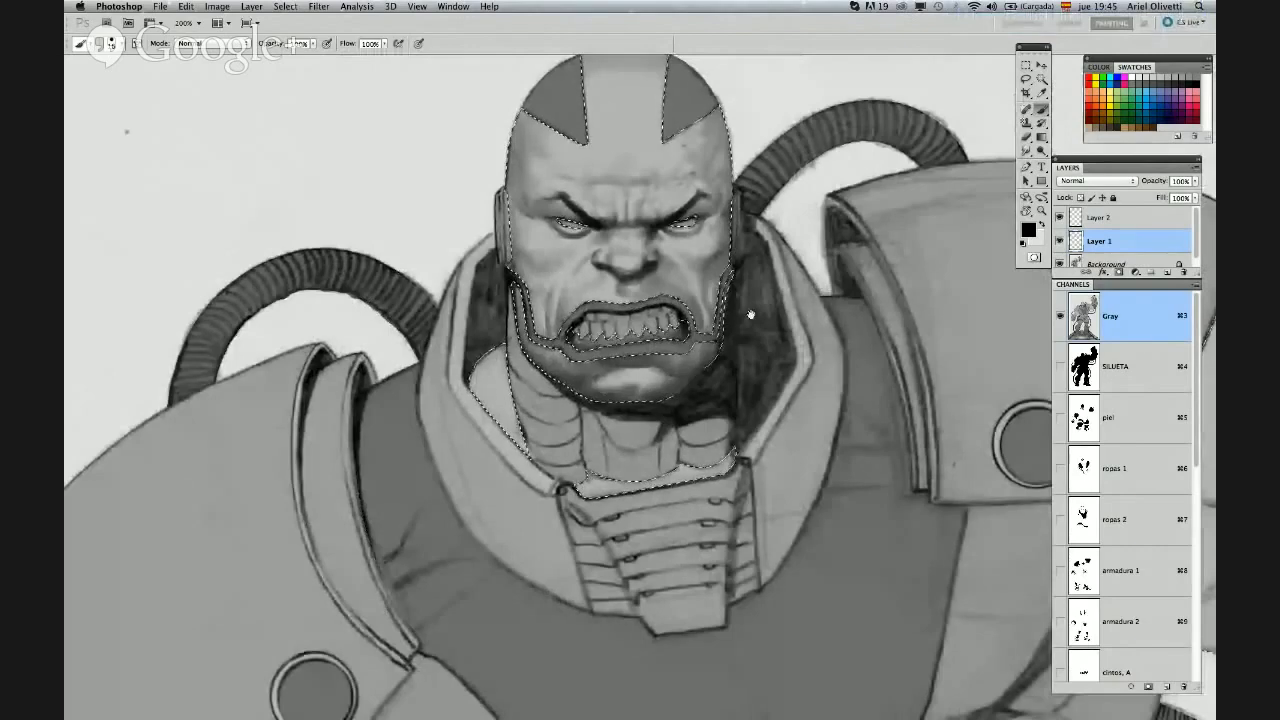
drag(751, 314, 753, 269)
drag(661, 365, 704, 346)
right_click(636, 340)
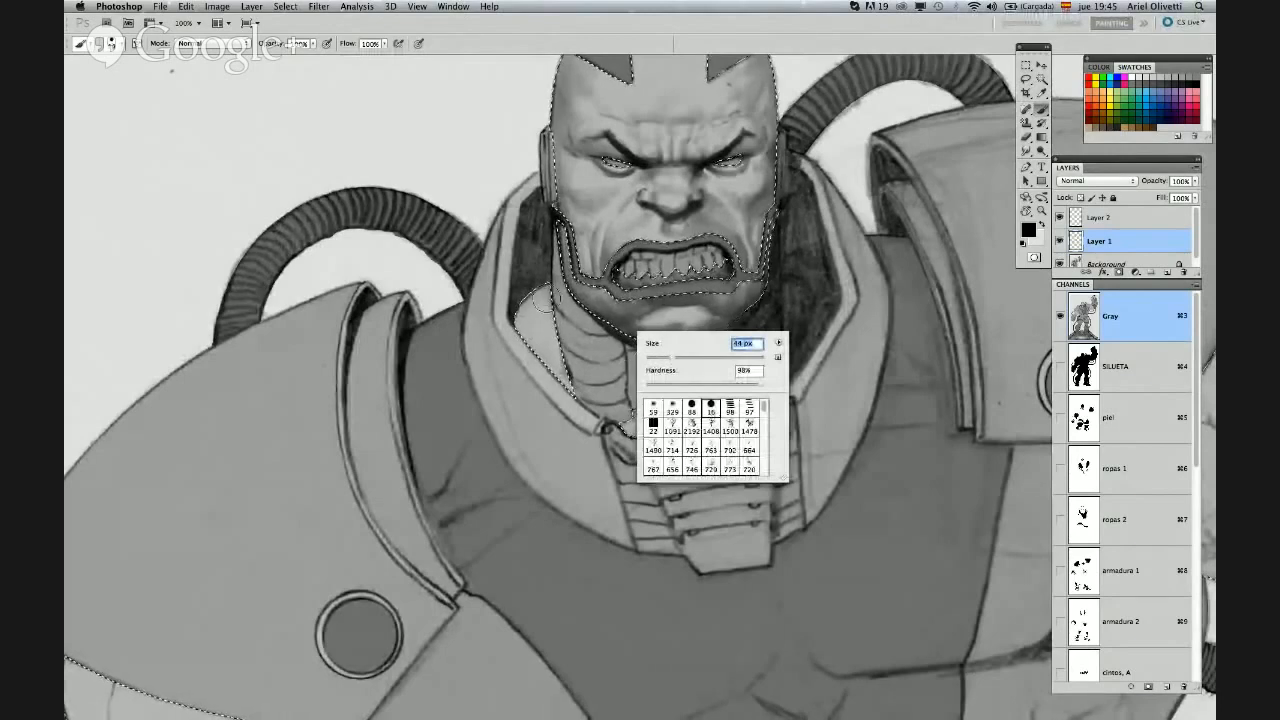
key(Return)
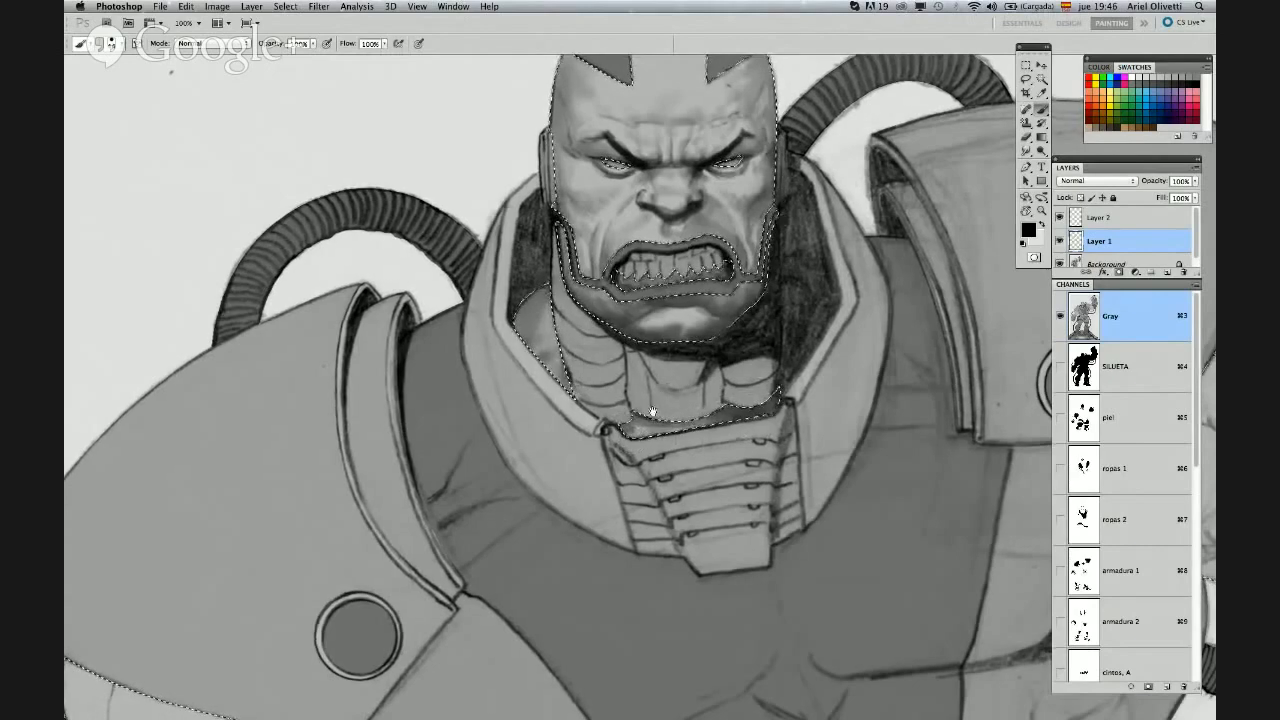
drag(699, 393, 693, 417)
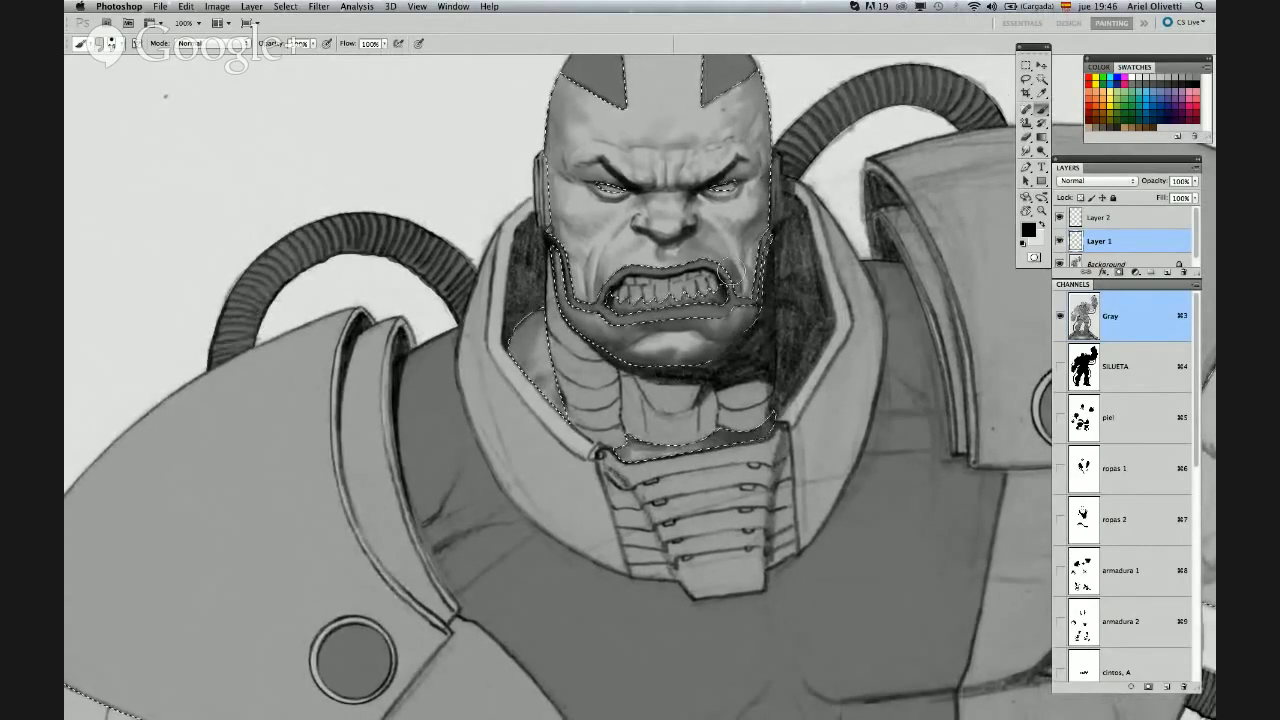
Reduce the brush size and touch up the skin shading beside the mouth and along the shadowed side of the jaw
right_click(737, 256)
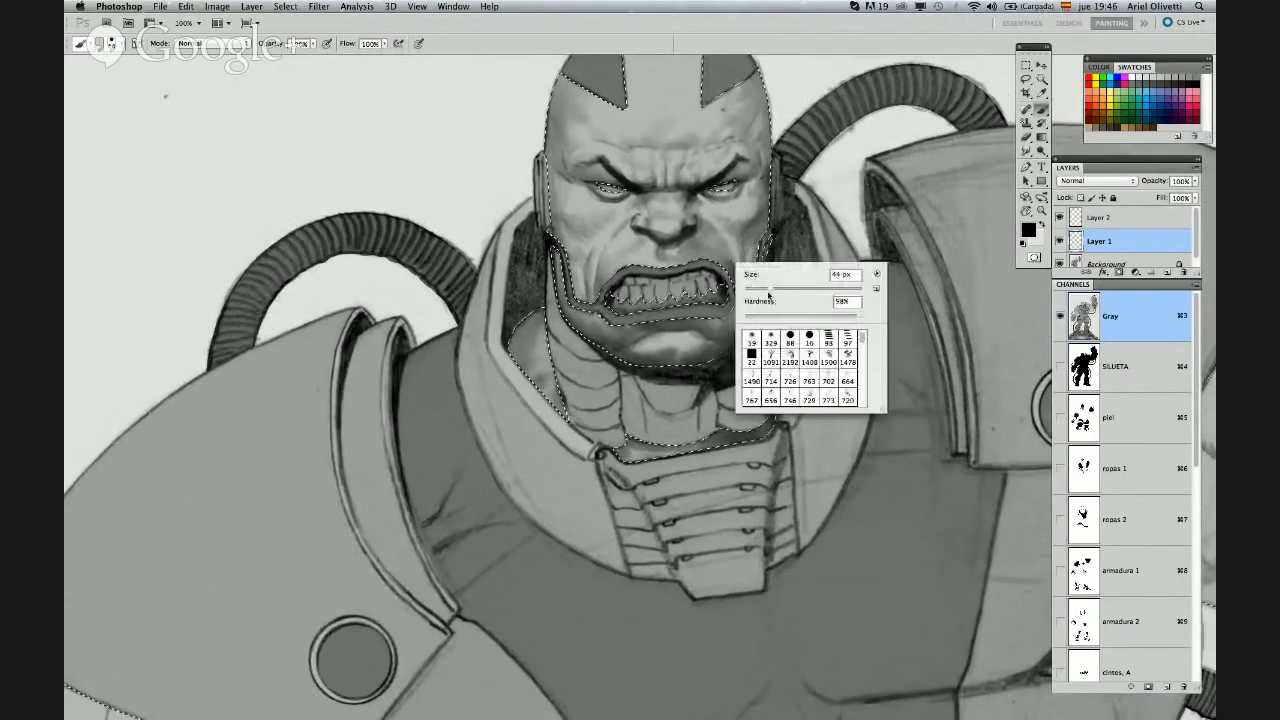
drag(768, 294, 752, 288)
click(699, 240)
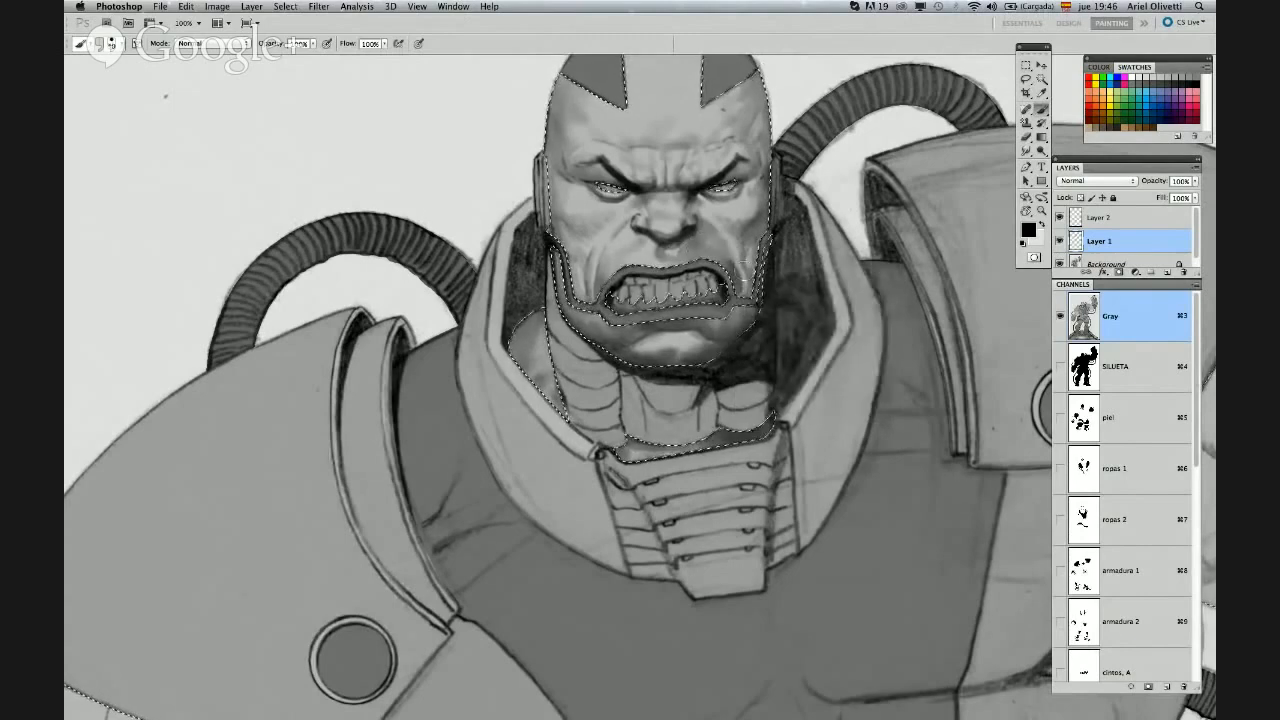
key(super+d)
drag(837, 295, 840, 150)
drag(796, 450, 814, 289)
mouse_move(748, 377)
mouse_down()
mouse_move(803, 301)
mouse_move(760, 446)
mouse_up()
mouse_move(772, 356)
mouse_down()
mouse_move(712, 522)
mouse_move(739, 438)
mouse_up()
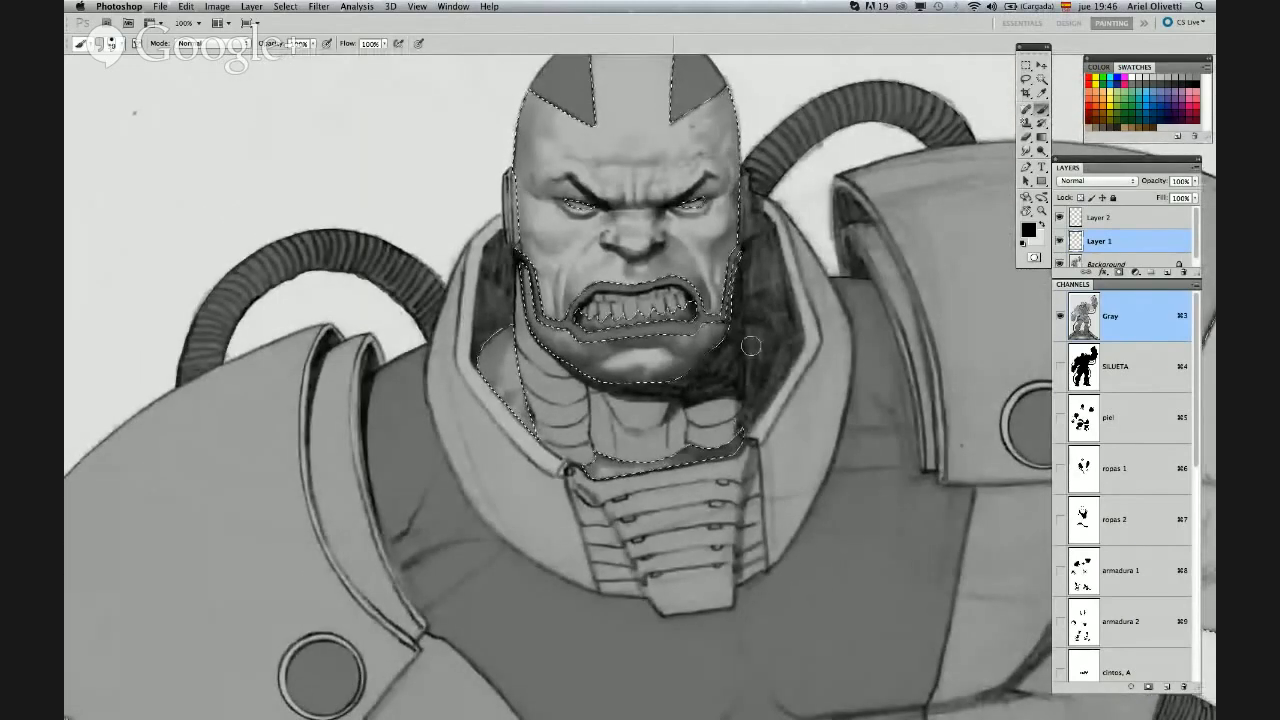
Refine the shading around the nose bridge and the cheek folds with a 17 px brush
super+click(652, 250)
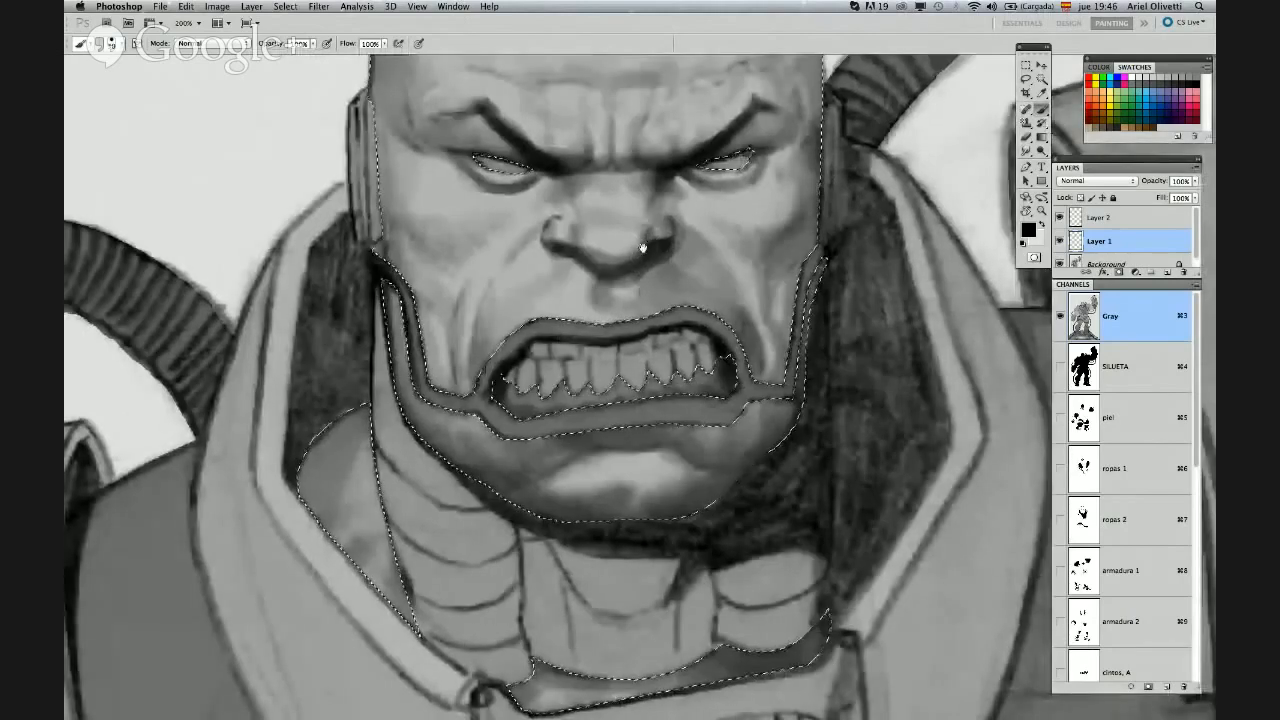
drag(652, 250, 671, 302)
right_click(674, 298)
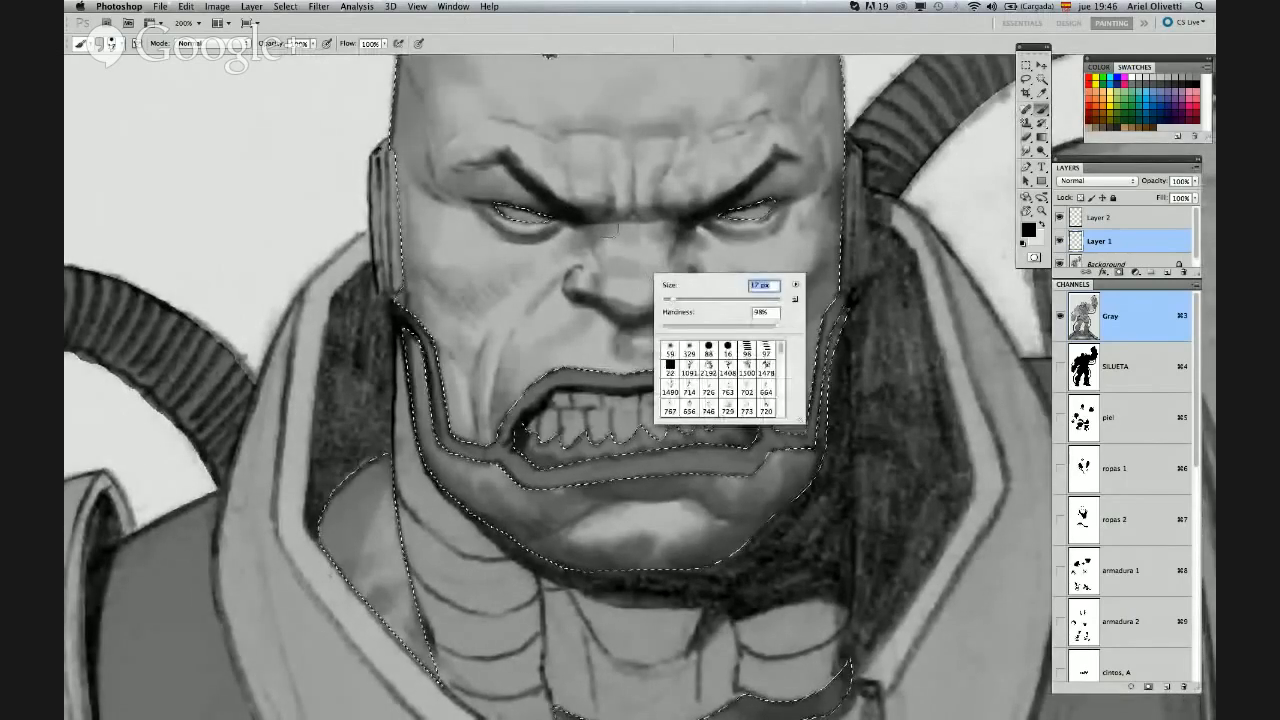
click(612, 216)
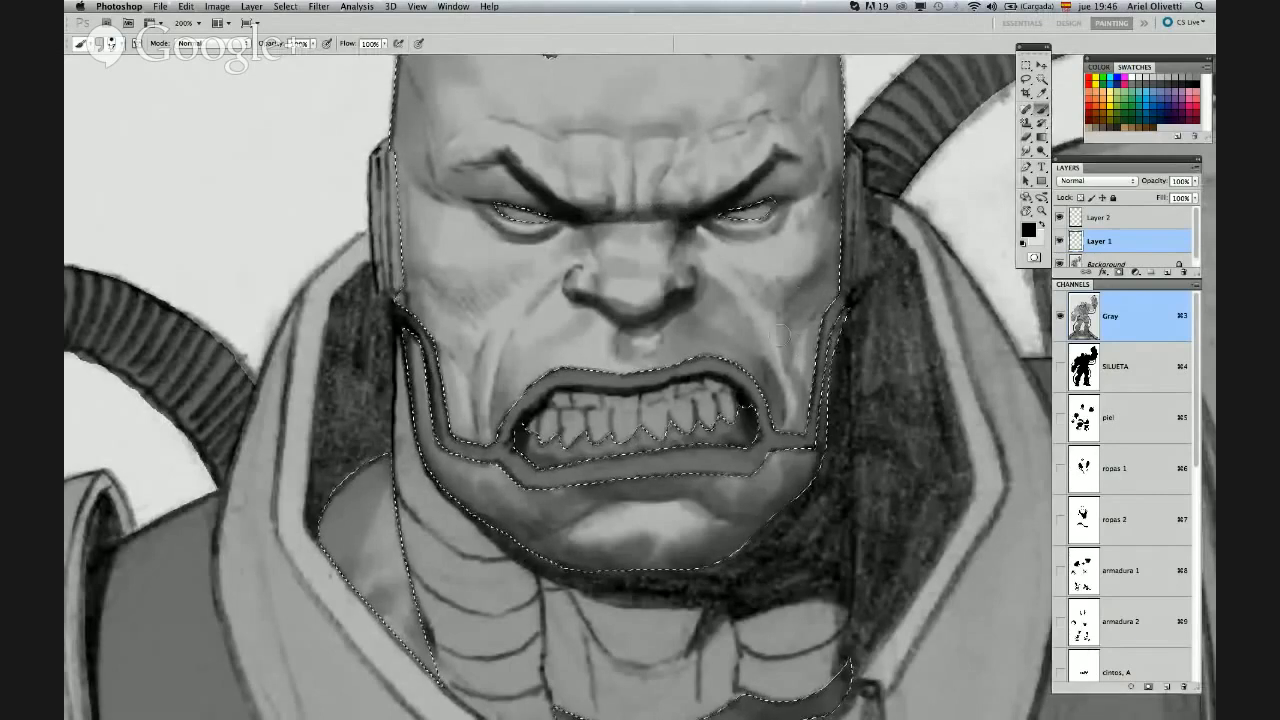
key(super+space)
alt+super+click(793, 367)
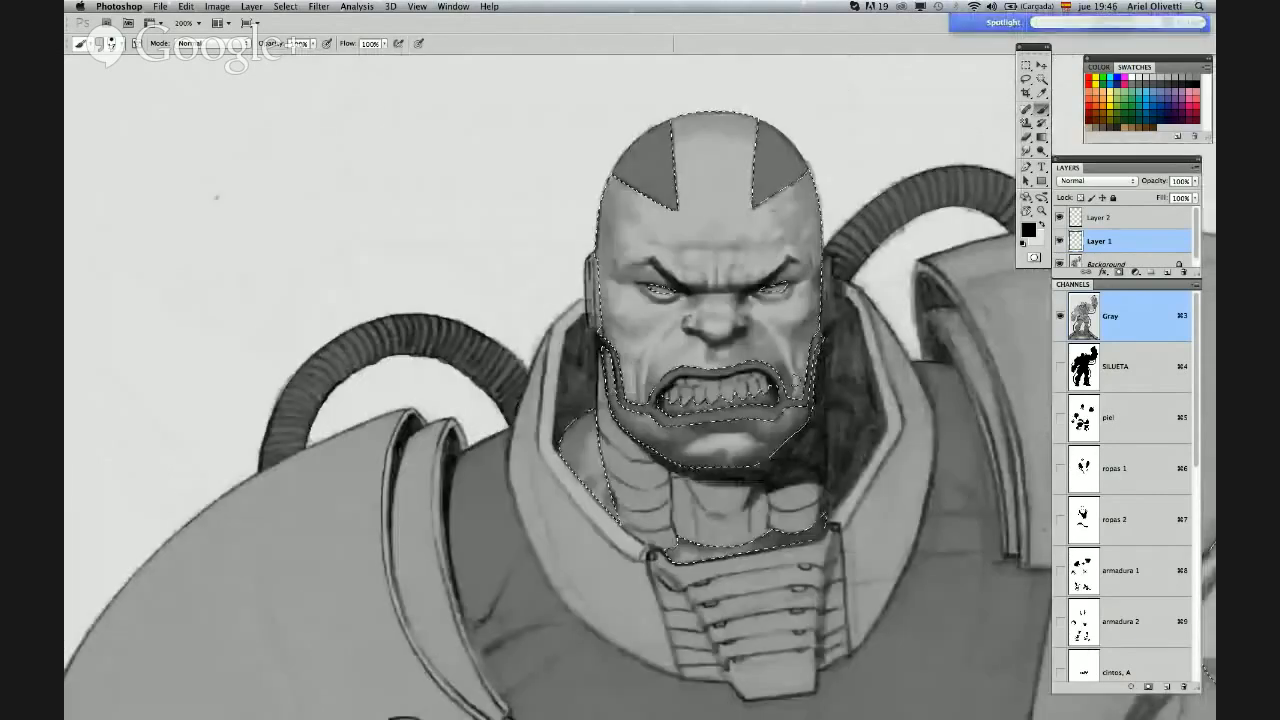
drag(838, 364, 811, 374)
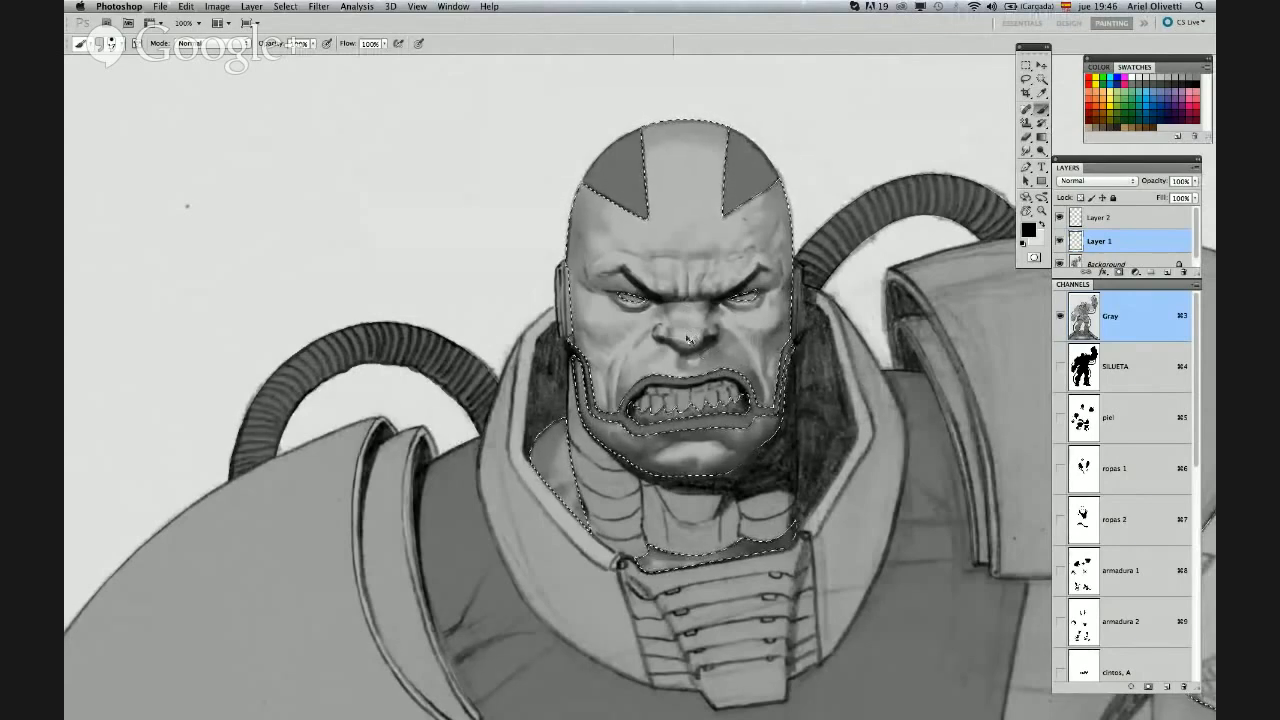
Deselect the skin, compare the piel and ropas 1 channel masks, and load ropas 1 as the selection
key(super+d)
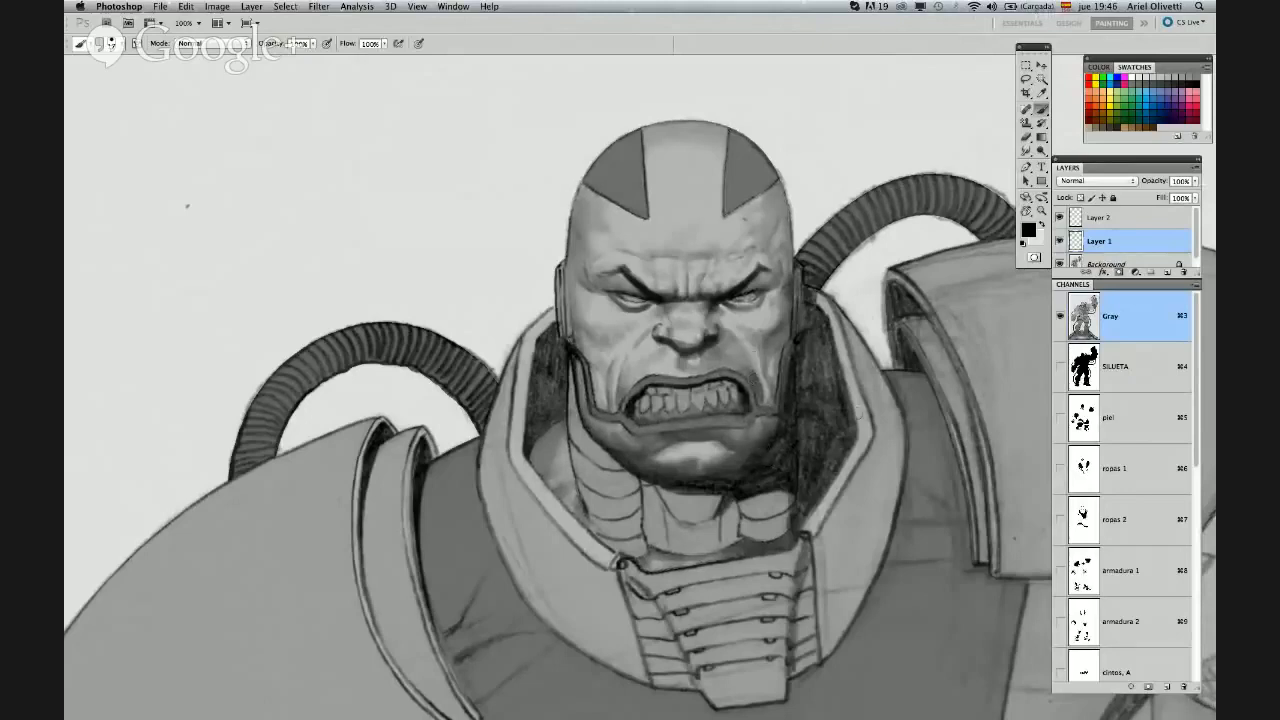
click(1060, 420)
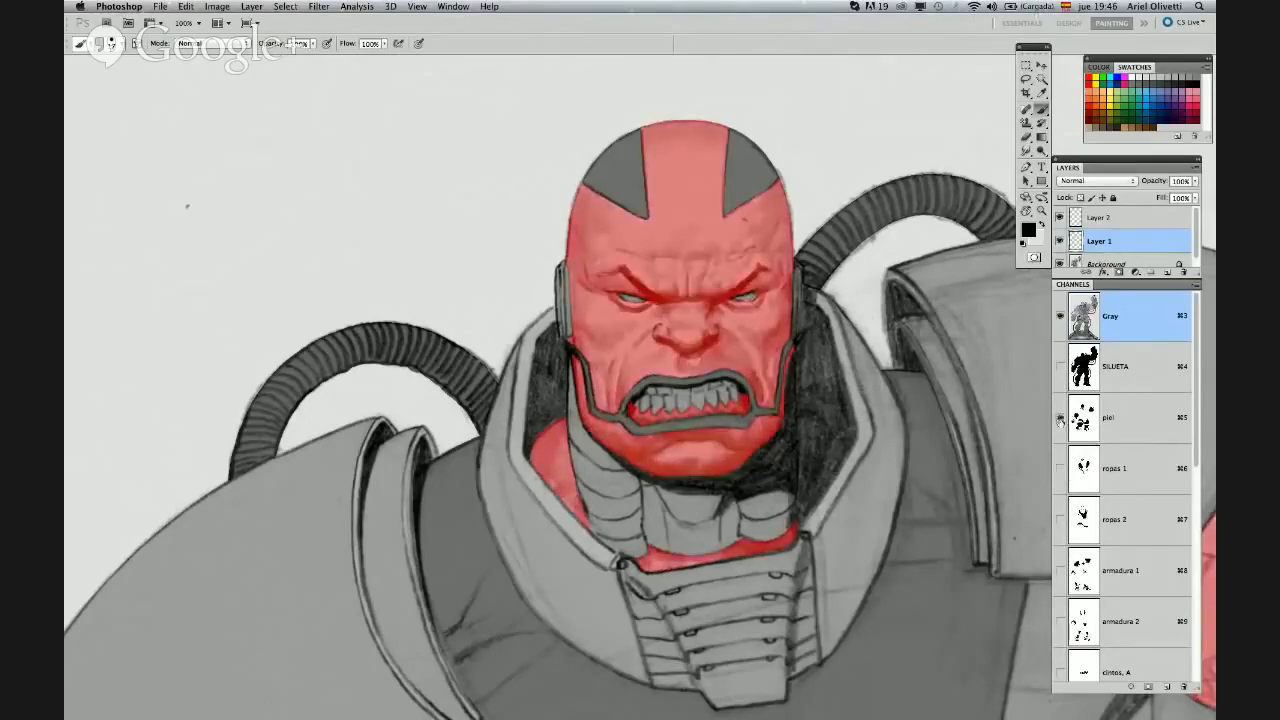
click(1060, 420)
click(1060, 470)
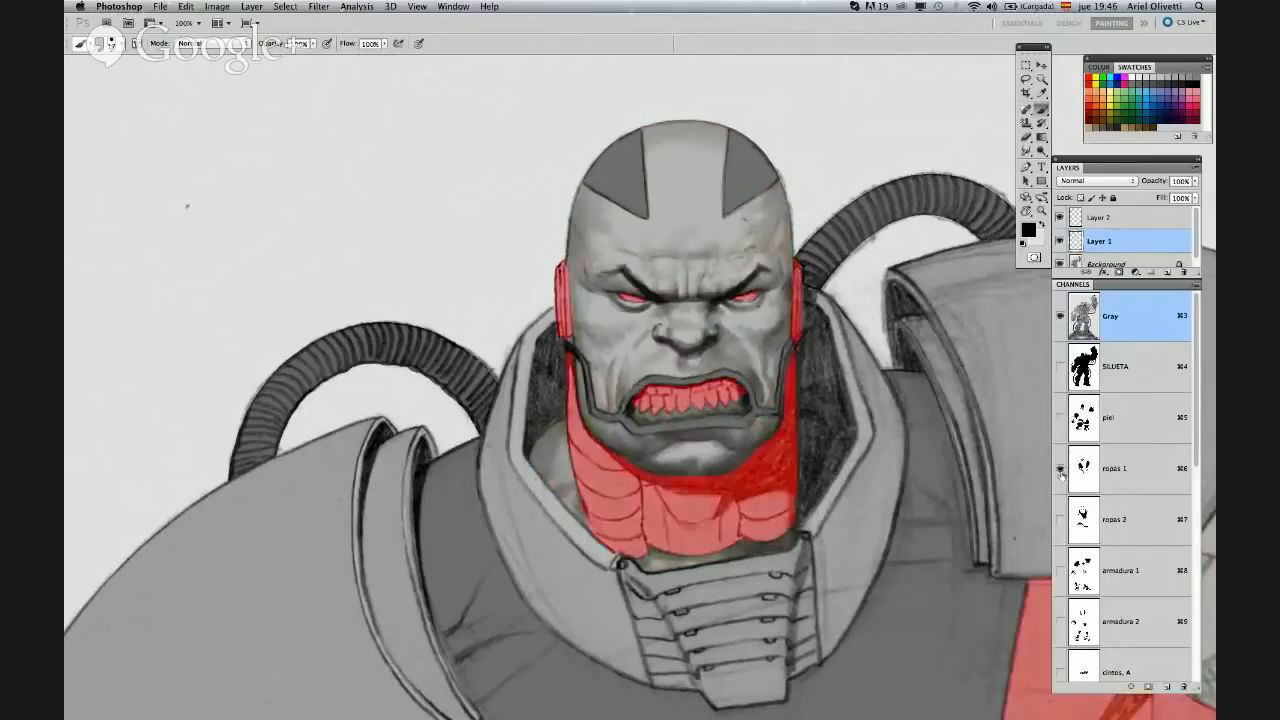
click(1060, 470)
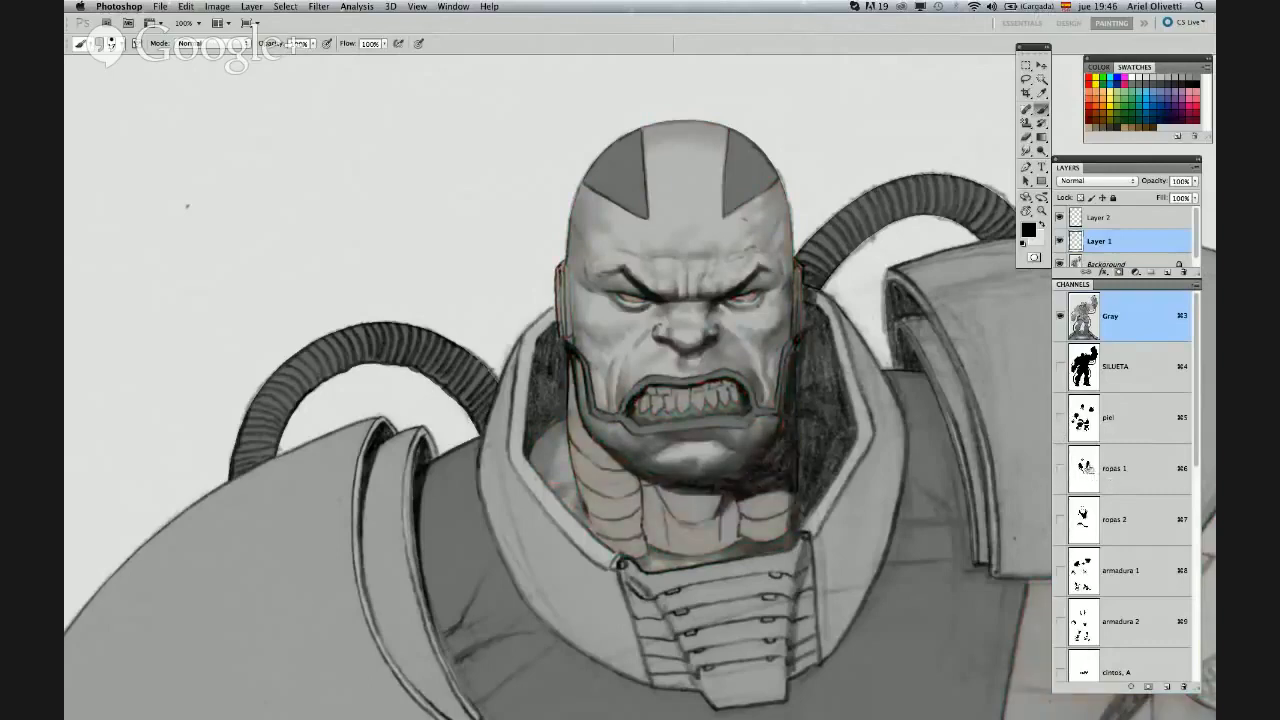
super+click(1088, 468)
Adjust the brush and paint a deep cast shadow below the chin across the shadowed side of the neck
drag(800, 482, 800, 378)
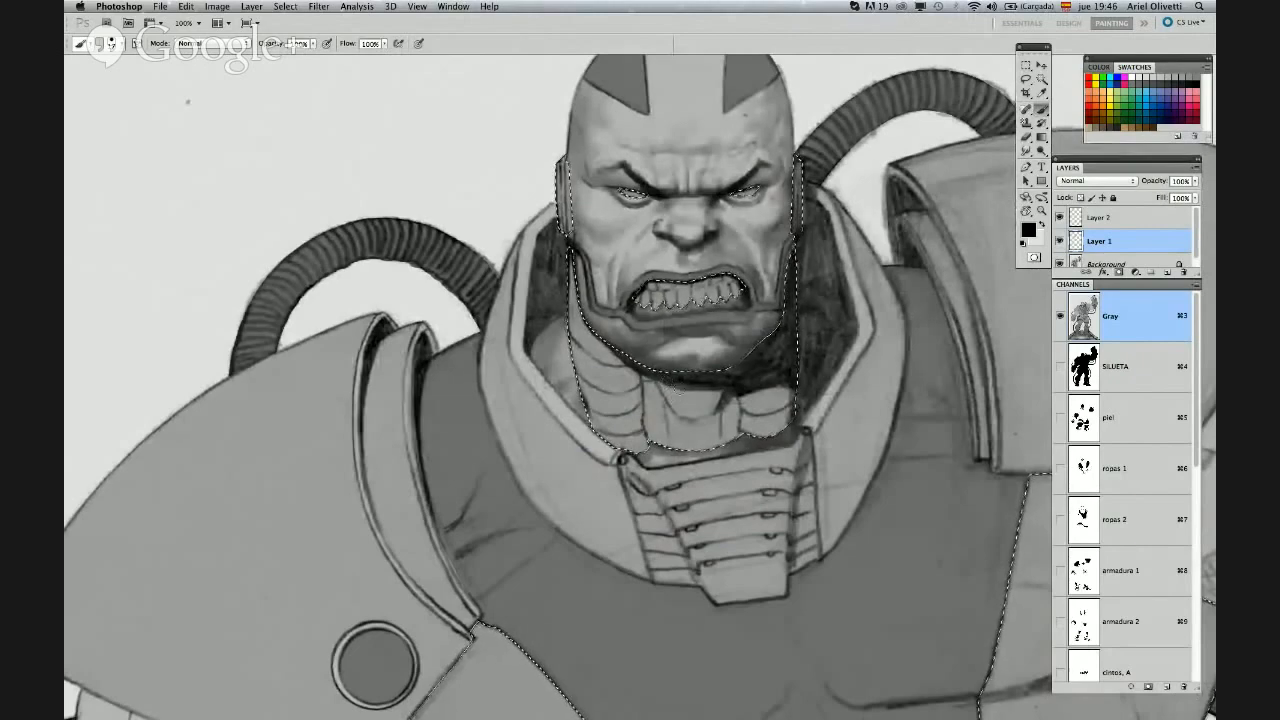
right_click(705, 408)
click(650, 368)
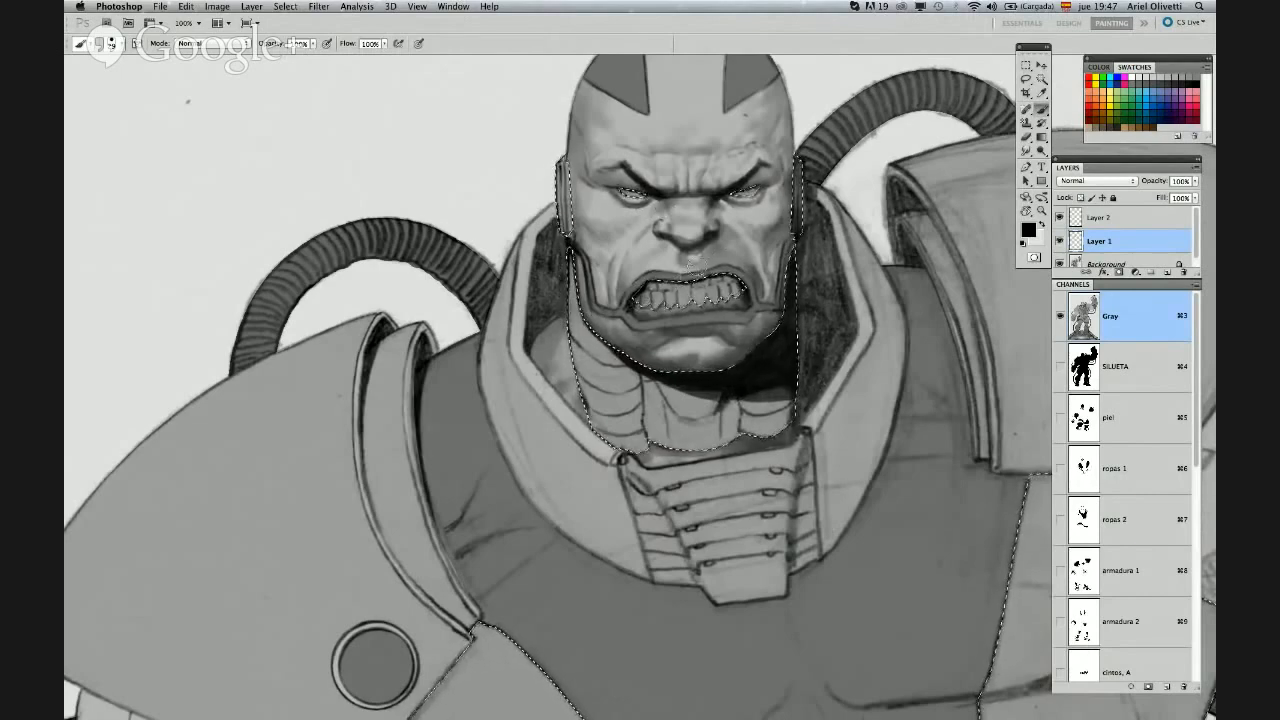
Reduce the brush size and shade the teeth and the eyes within the ropas 1 selection
super+click(697, 264)
right_click(699, 267)
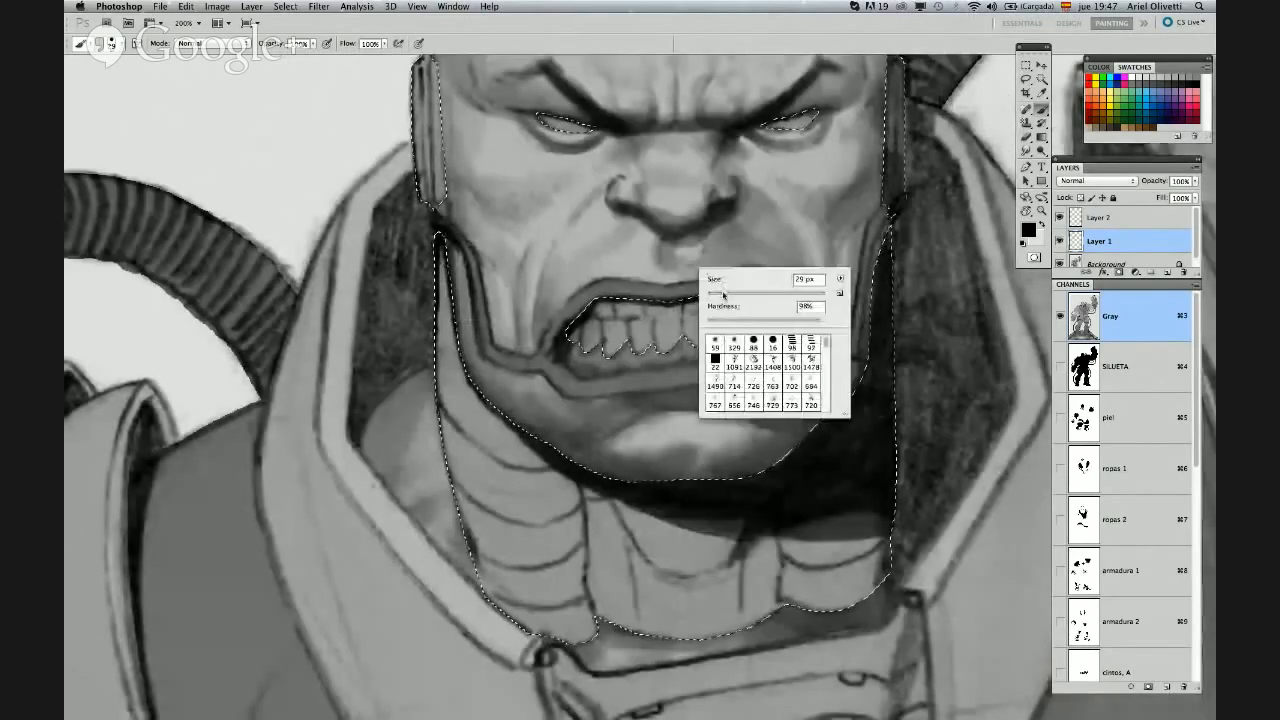
drag(723, 295, 719, 298)
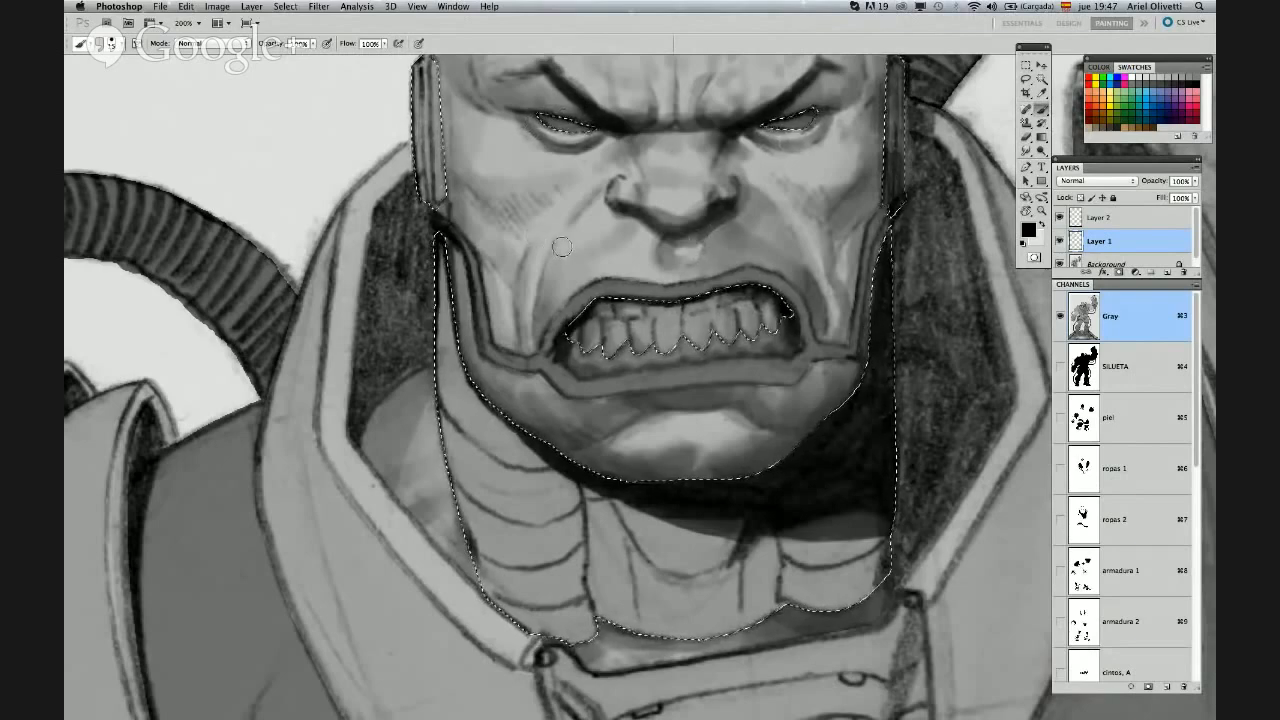
Fine-tune the brush size and darken the ear guards on the sides of the head
drag(537, 209, 565, 247)
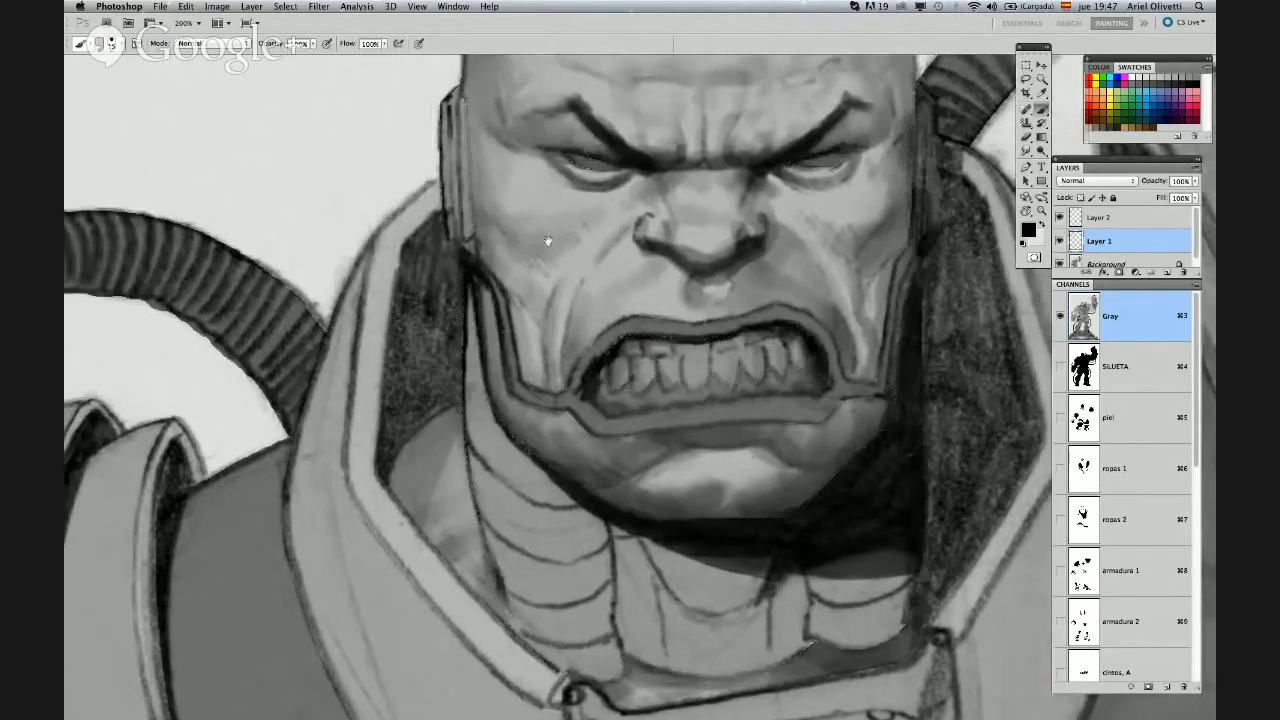
right_click(510, 245)
click(461, 239)
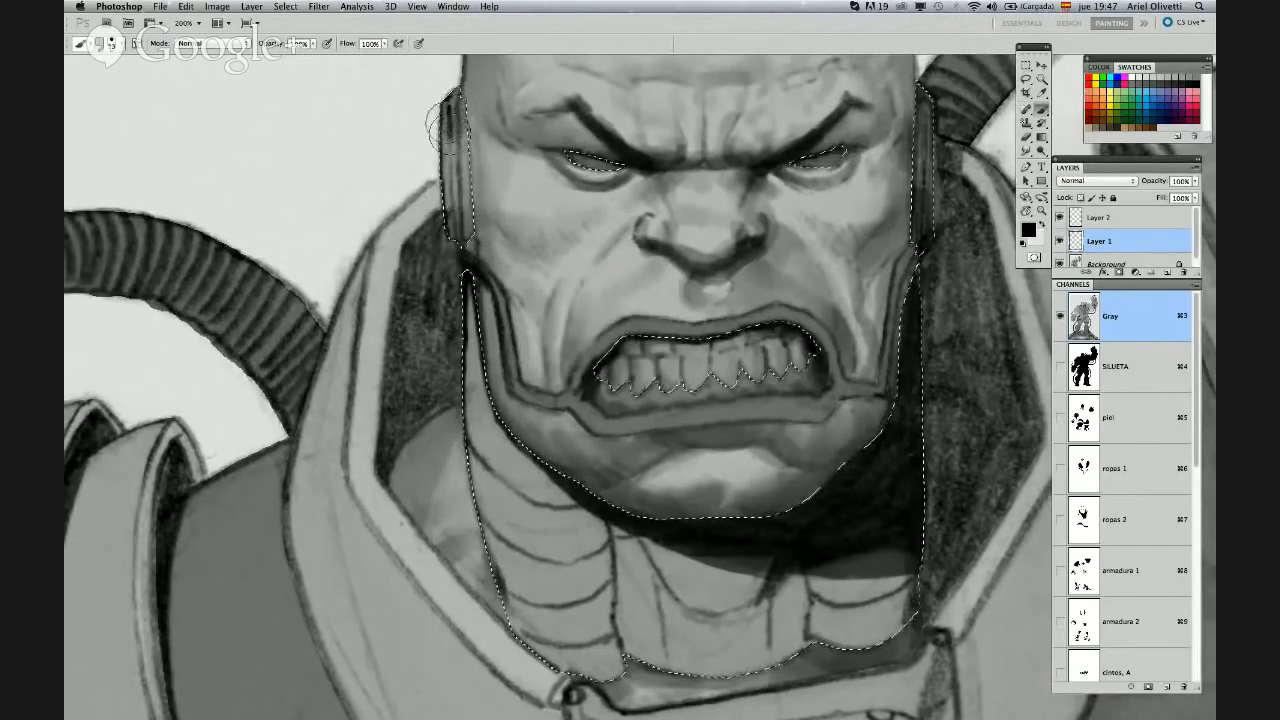
right_click(475, 185)
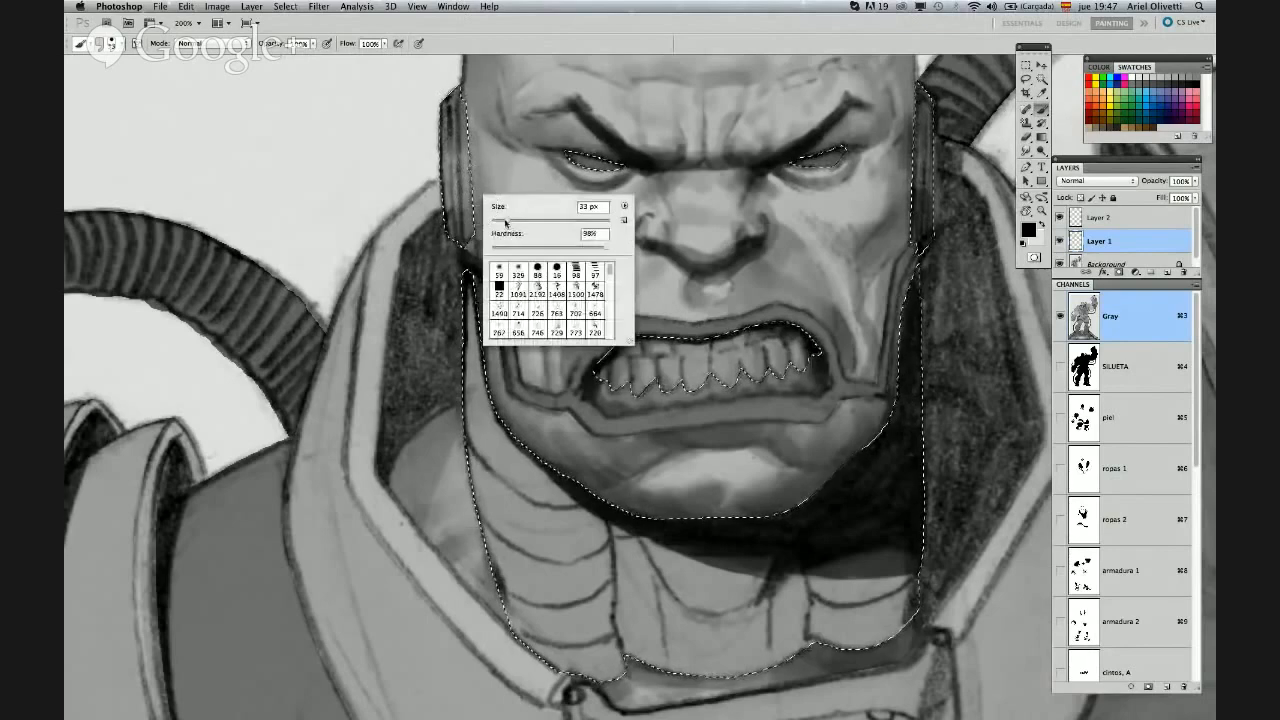
drag(507, 223, 503, 223)
click(457, 119)
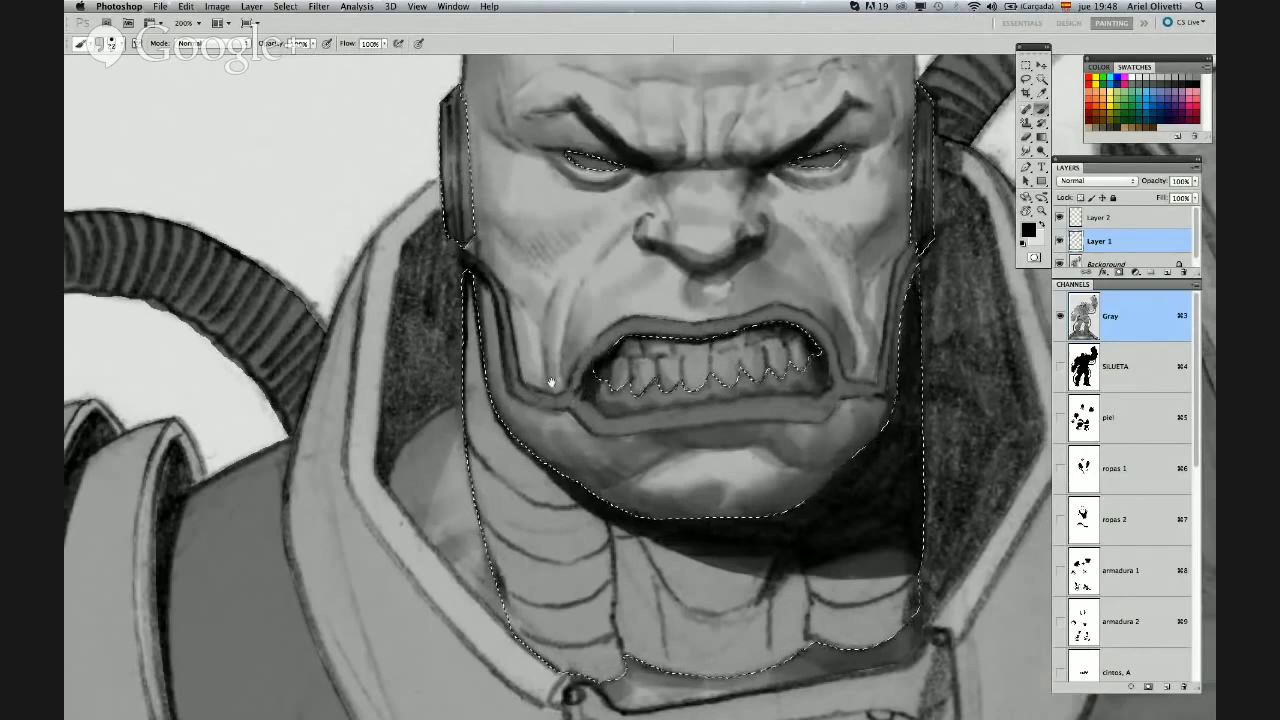
Shade the edges of the ribbed neck tube on the lit side, blend with the Smudge tool and return to the Brush
drag(551, 383, 484, 346)
right_click(506, 334)
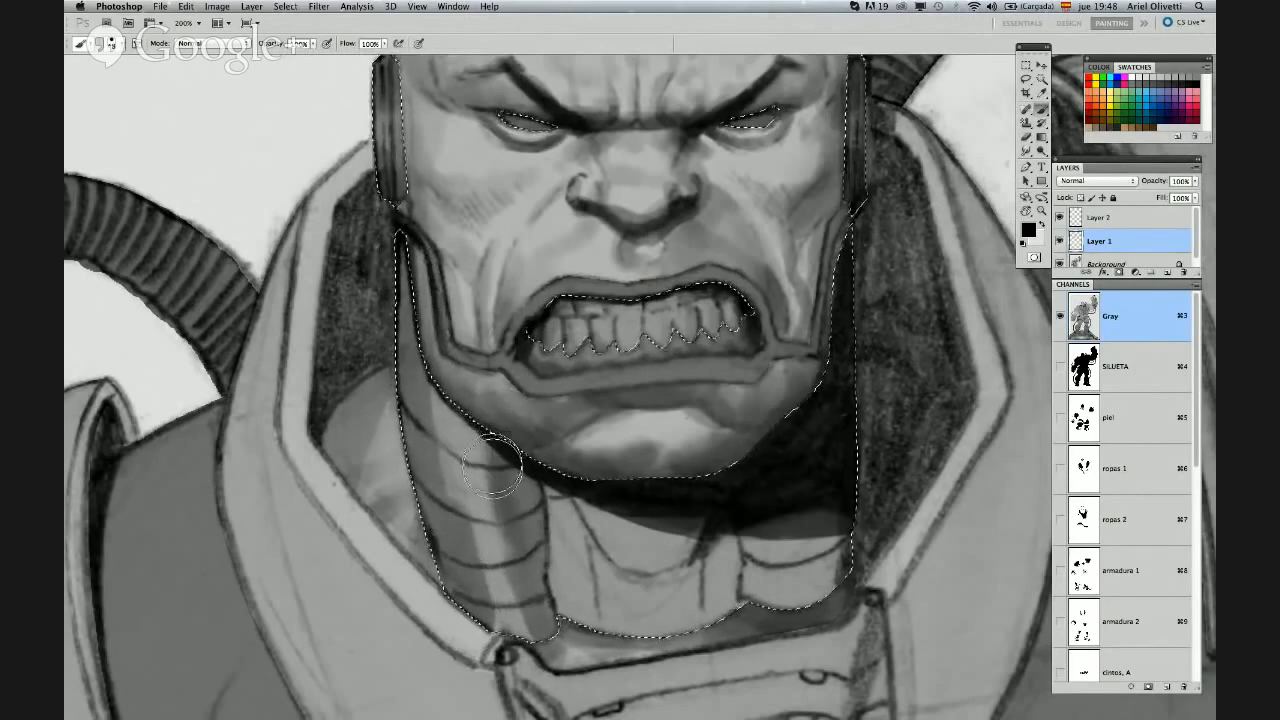
key(r)
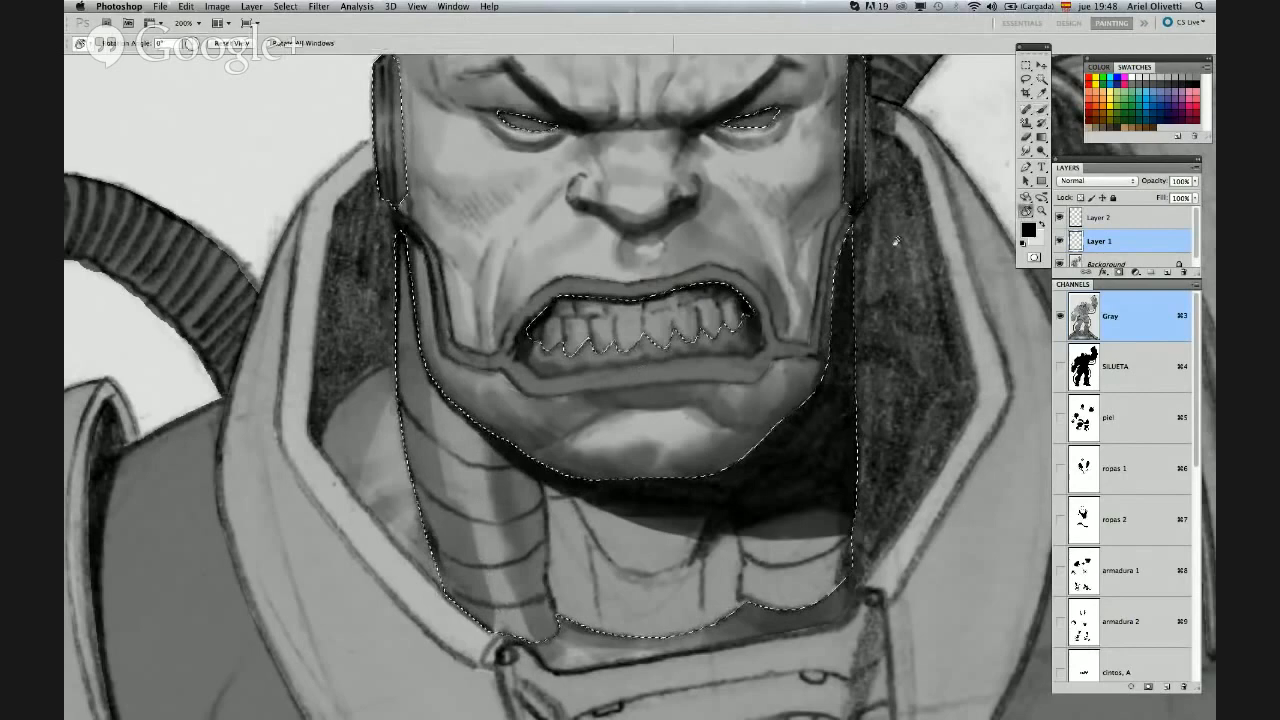
click(1025, 151)
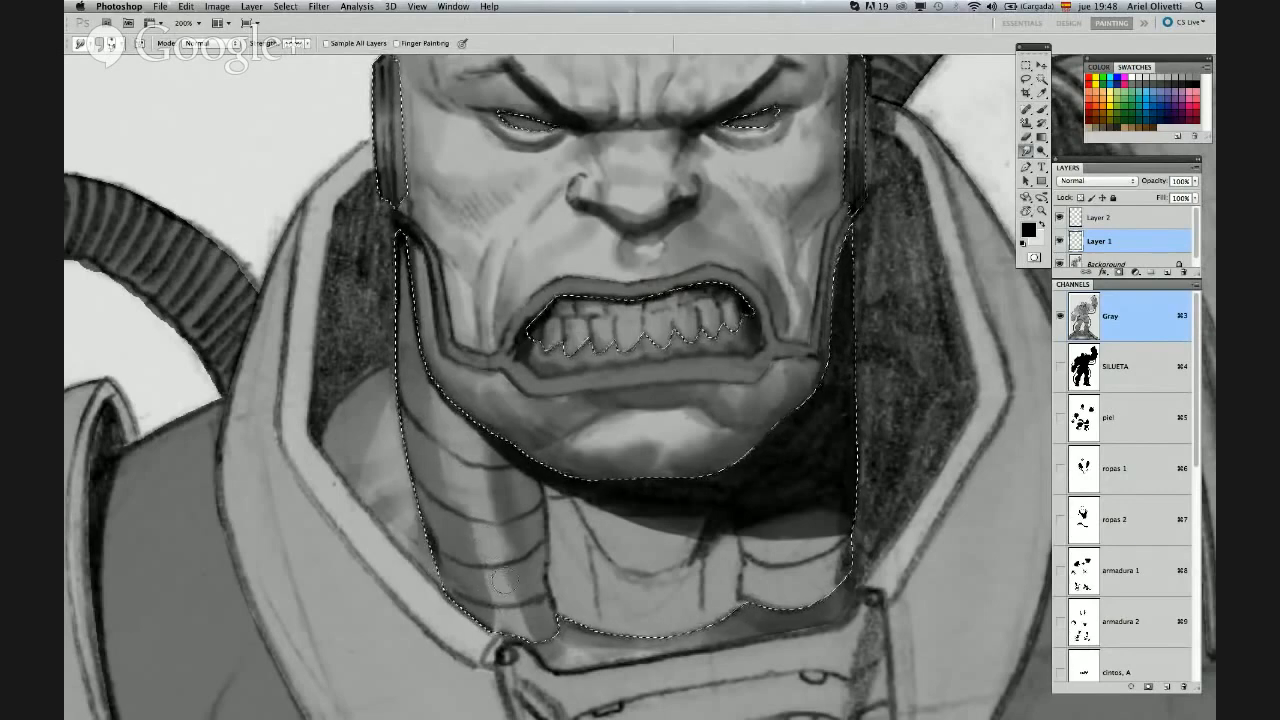
key(b)
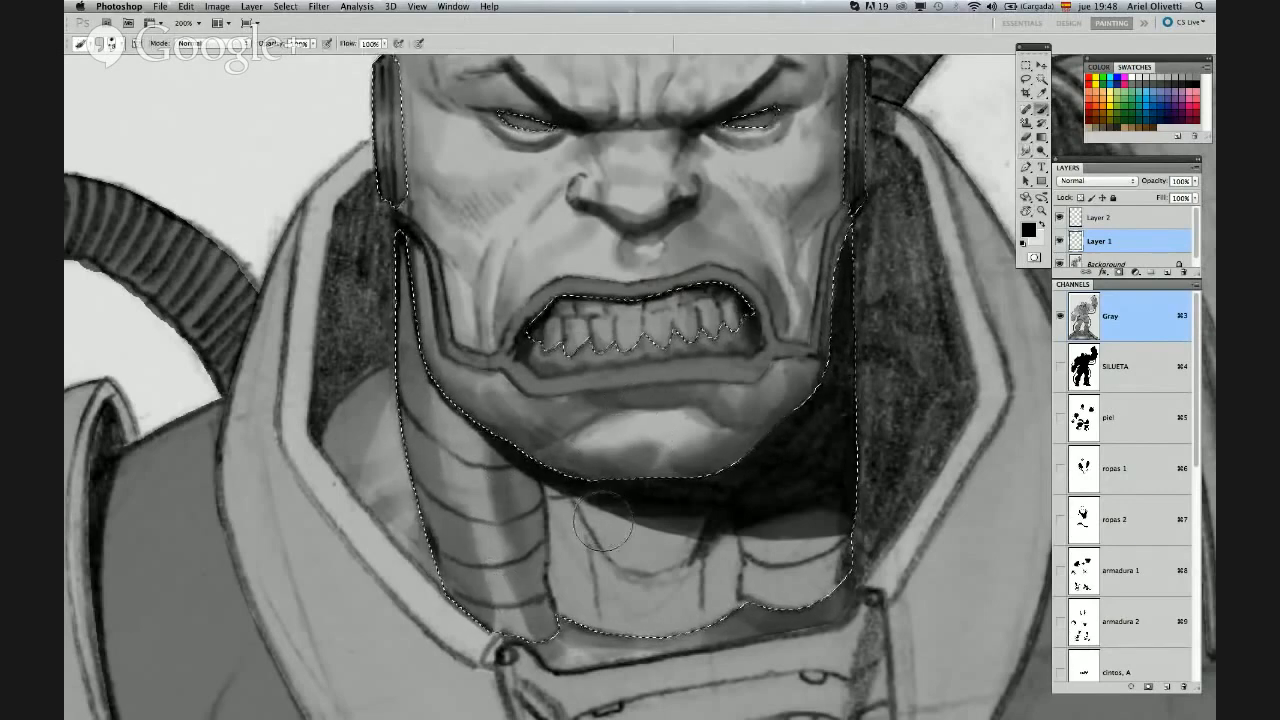
Adjust the brush and shade the throat folds between the neck tubes and the ribbed tube on the shadowed side
right_click(580, 522)
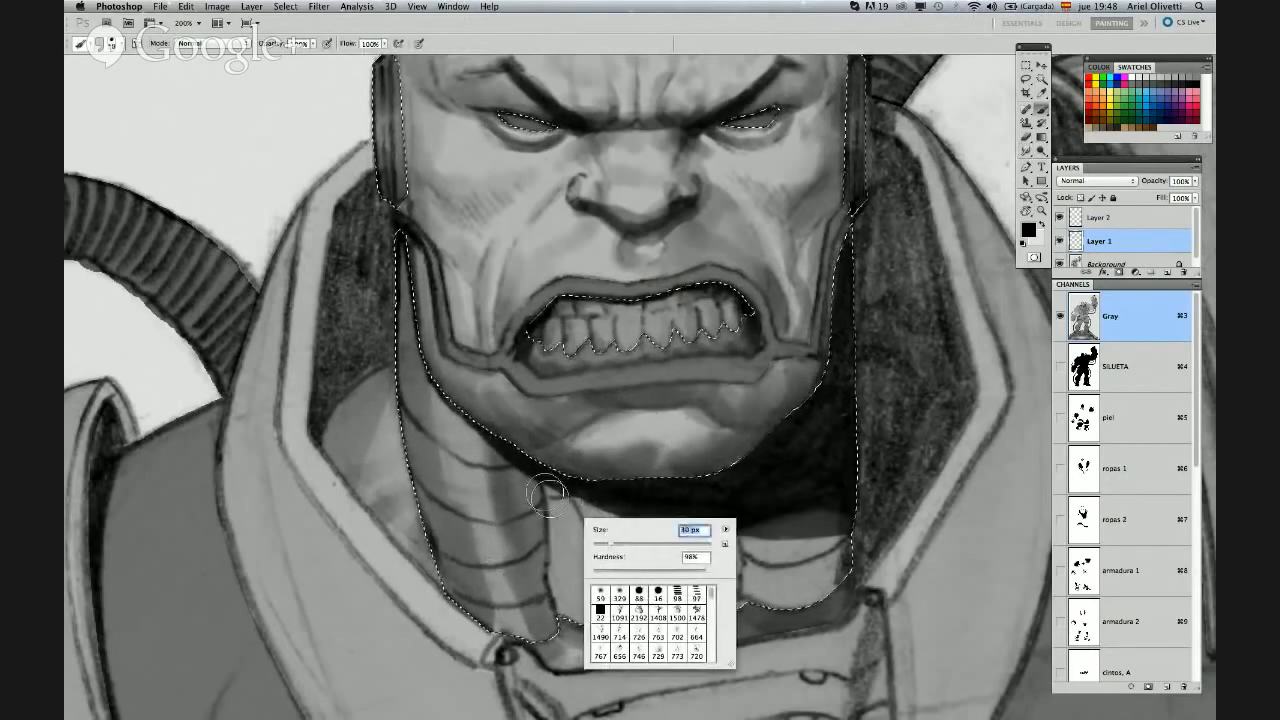
key(Return)
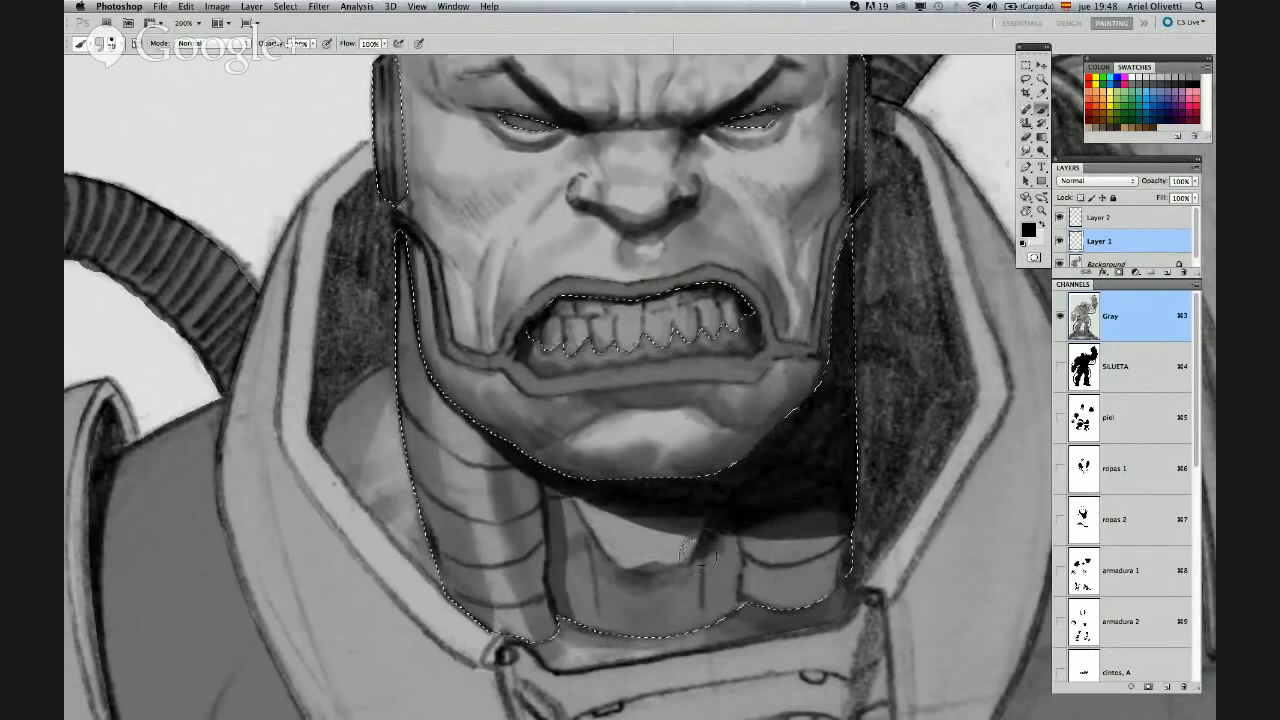
drag(686, 575, 590, 561)
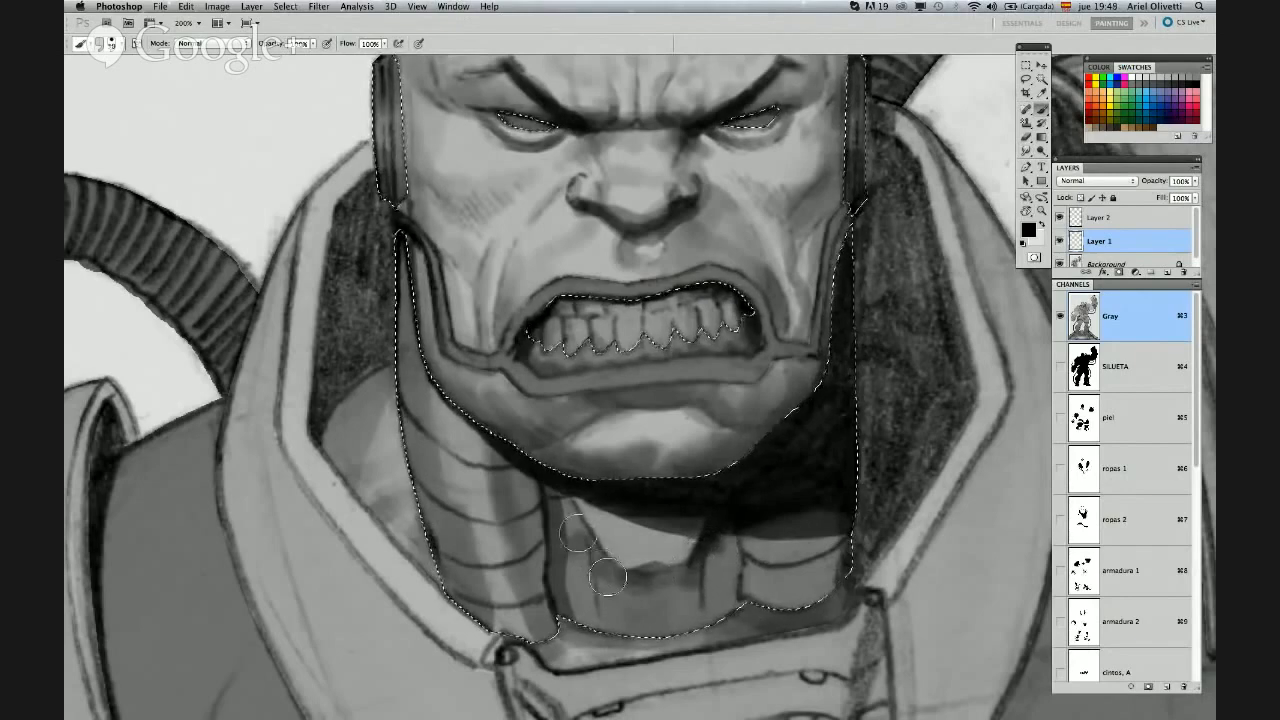
drag(624, 607, 636, 626)
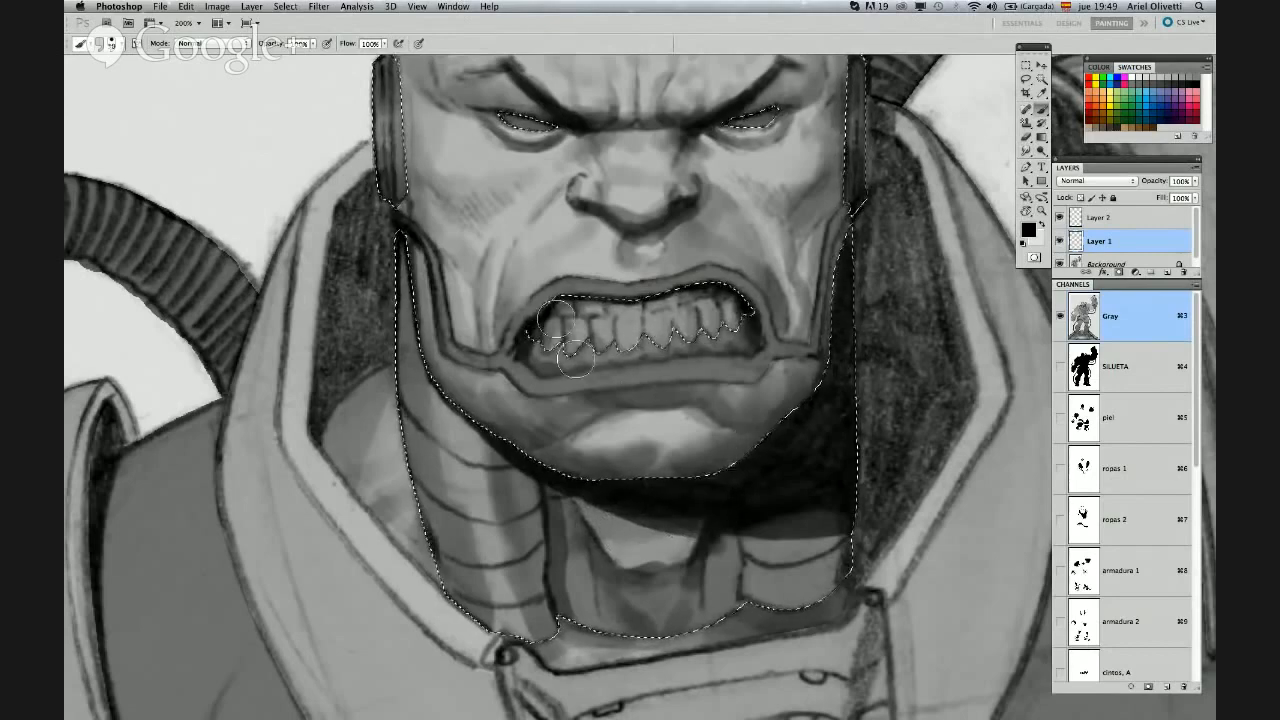
drag(856, 222, 884, 464)
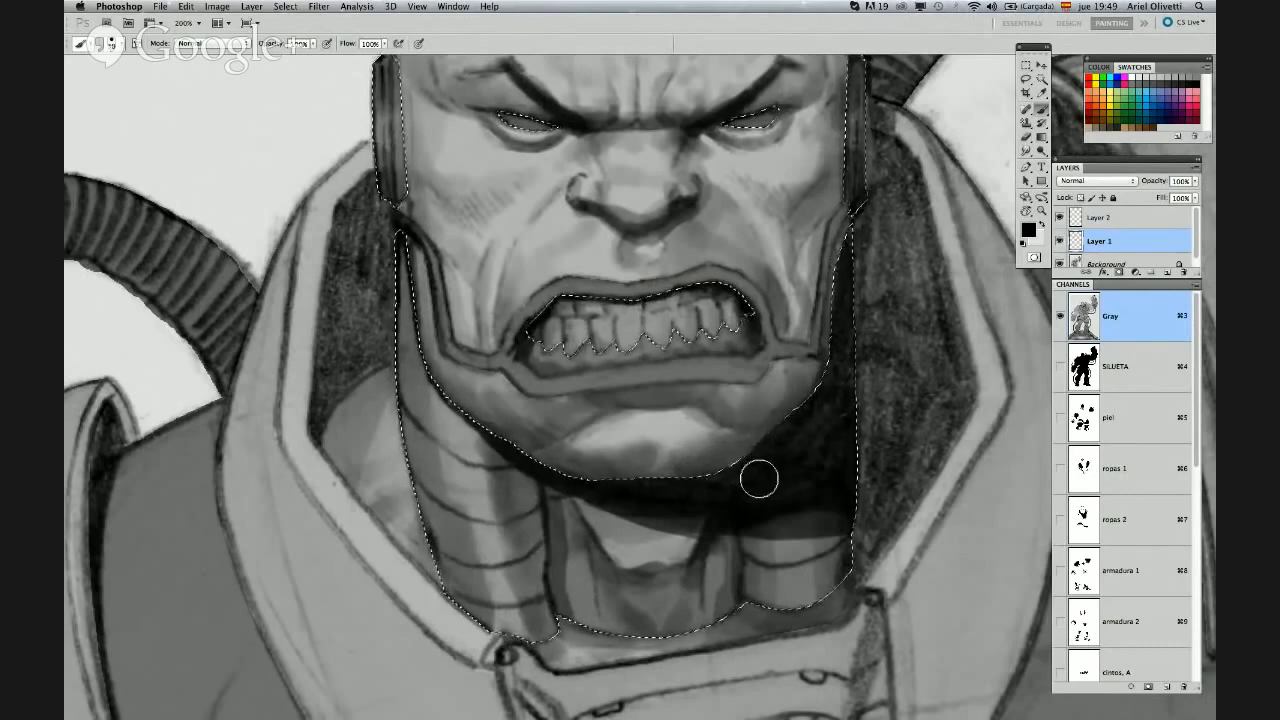
Enlarge the brush and deepen the shadow under the jaw and over the top of the shadowed neck tube
scroll(756, 478, down, 3)
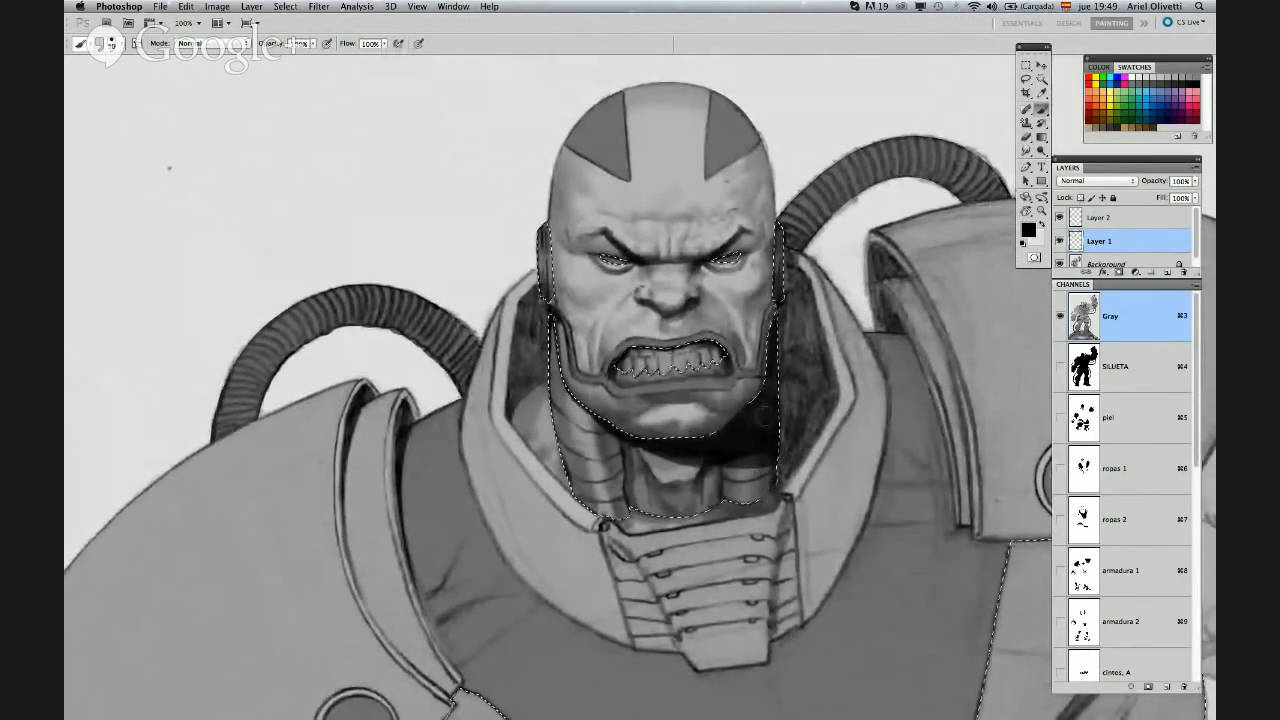
right_click(756, 422)
drag(786, 451, 796, 452)
click(742, 450)
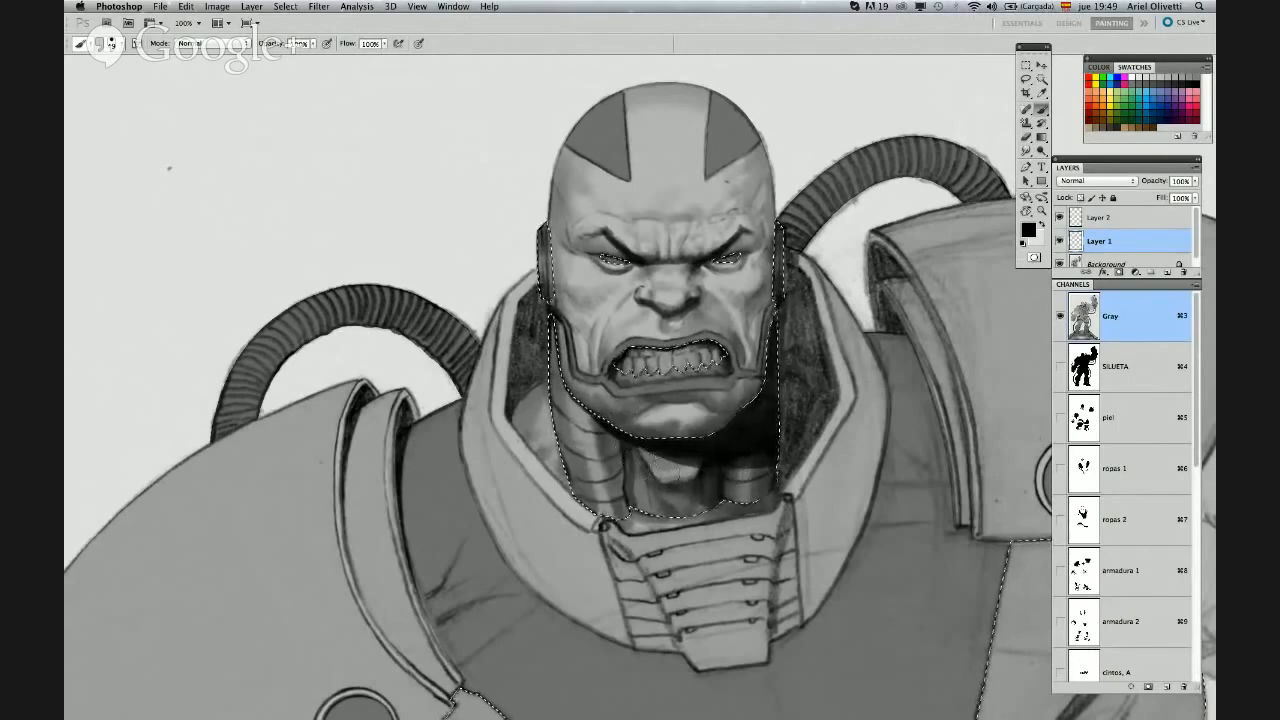
Readjust the brush and refine the shading along both edges of the lit-side neck tube beside the throat
scroll(695, 468, up, 1)
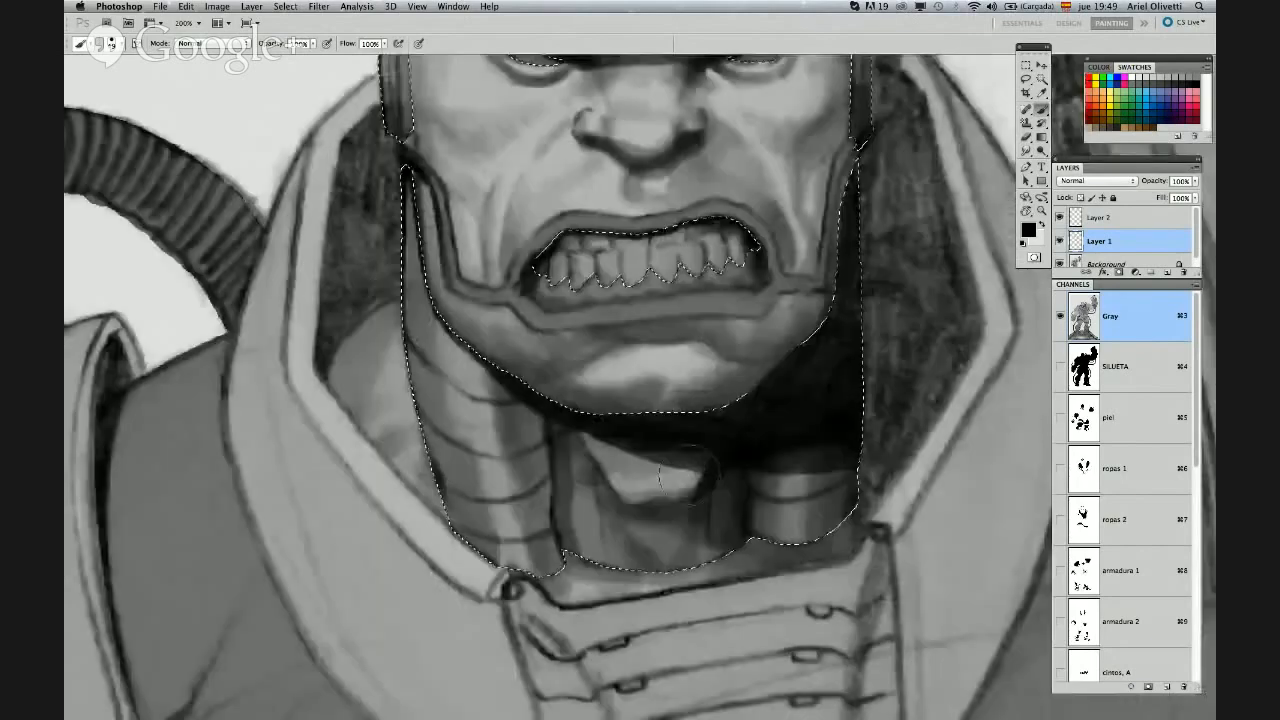
right_click(686, 458)
click(554, 433)
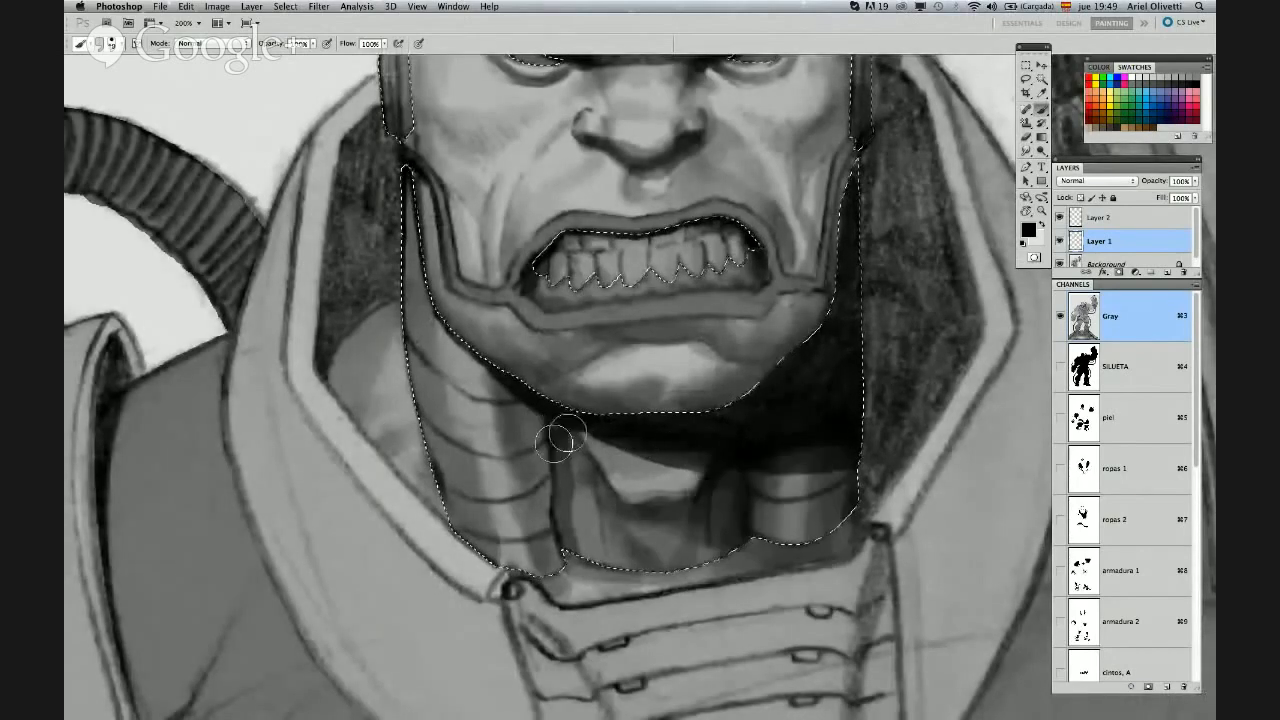
mouse_move(563, 475)
mouse_down()
mouse_move(563, 546)
mouse_move(545, 537)
mouse_up()
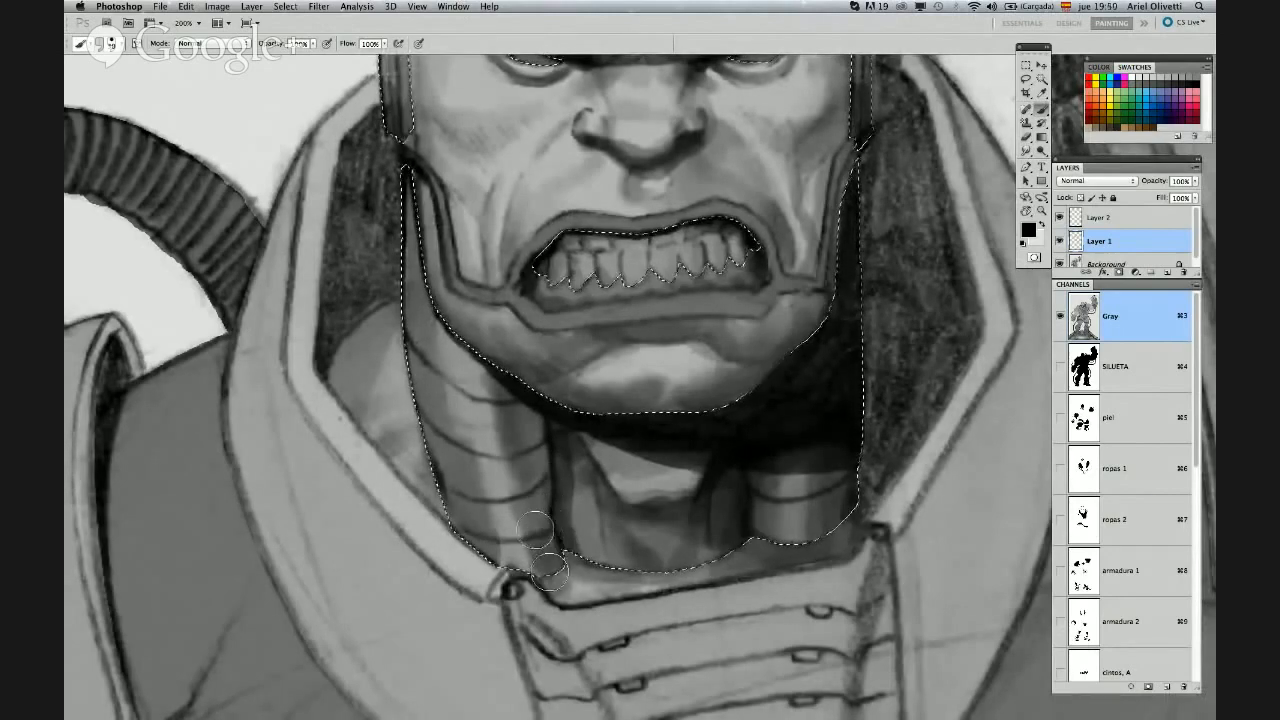
mouse_move(404, 280)
mouse_down()
mouse_move(408, 225)
mouse_move(422, 382)
mouse_move(463, 481)
mouse_up()
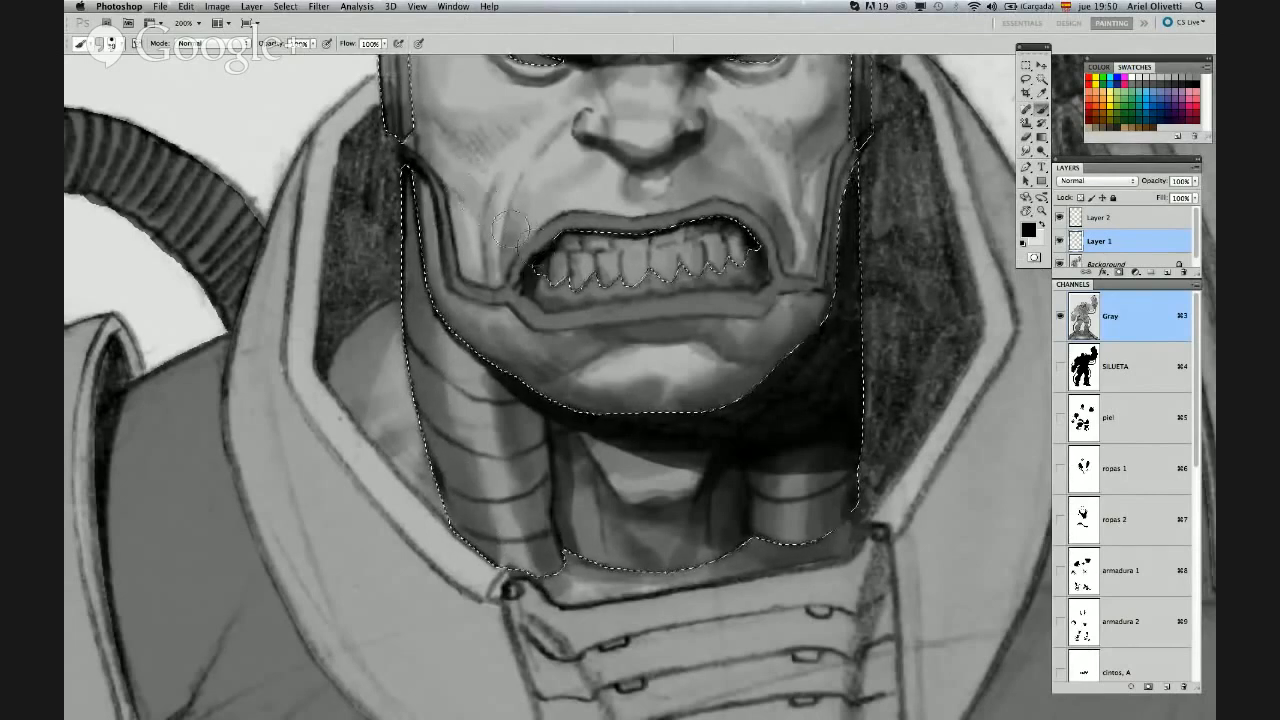
Deselect, adjust the brush and paint the collar's interior black beside the lit side of the neck
scroll(640, 340, down, 2)
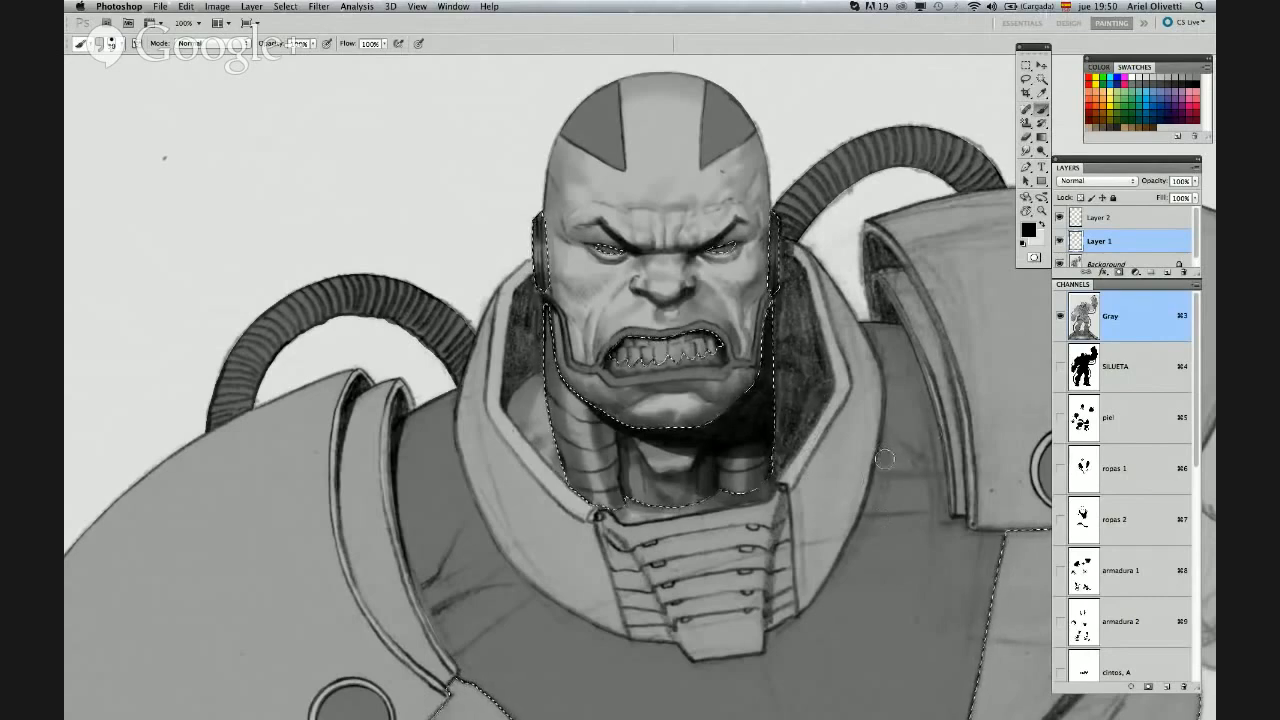
key(super+d)
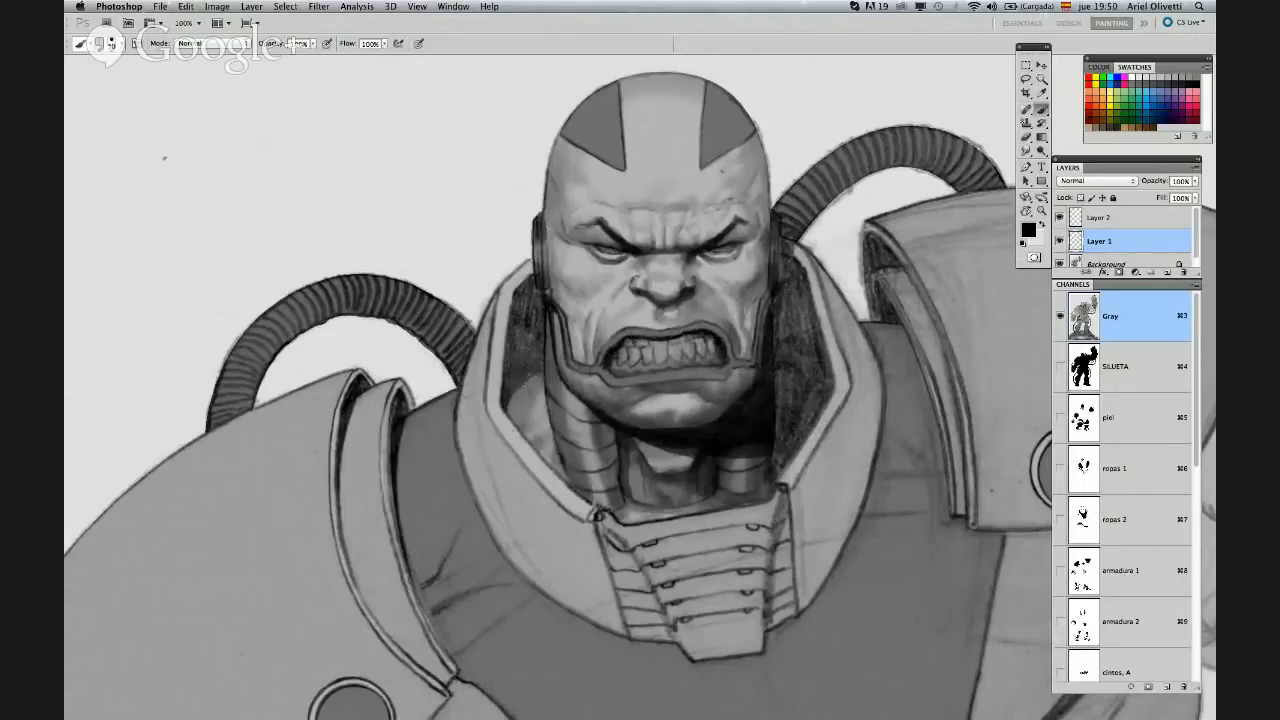
right_click(520, 386)
click(549, 412)
click(513, 419)
drag(507, 401, 508, 415)
mouse_move(510, 365)
mouse_down()
mouse_move(508, 397)
mouse_move(520, 314)
mouse_move(509, 377)
mouse_move(517, 335)
mouse_up()
drag(506, 398, 510, 305)
mouse_move(505, 370)
mouse_down()
mouse_move(508, 312)
mouse_move(530, 282)
mouse_up()
mouse_move(506, 405)
mouse_down()
mouse_move(530, 285)
mouse_move(538, 312)
mouse_move(540, 300)
mouse_move(528, 368)
mouse_move(534, 315)
mouse_move(520, 362)
mouse_move(523, 313)
mouse_move(525, 326)
mouse_up()
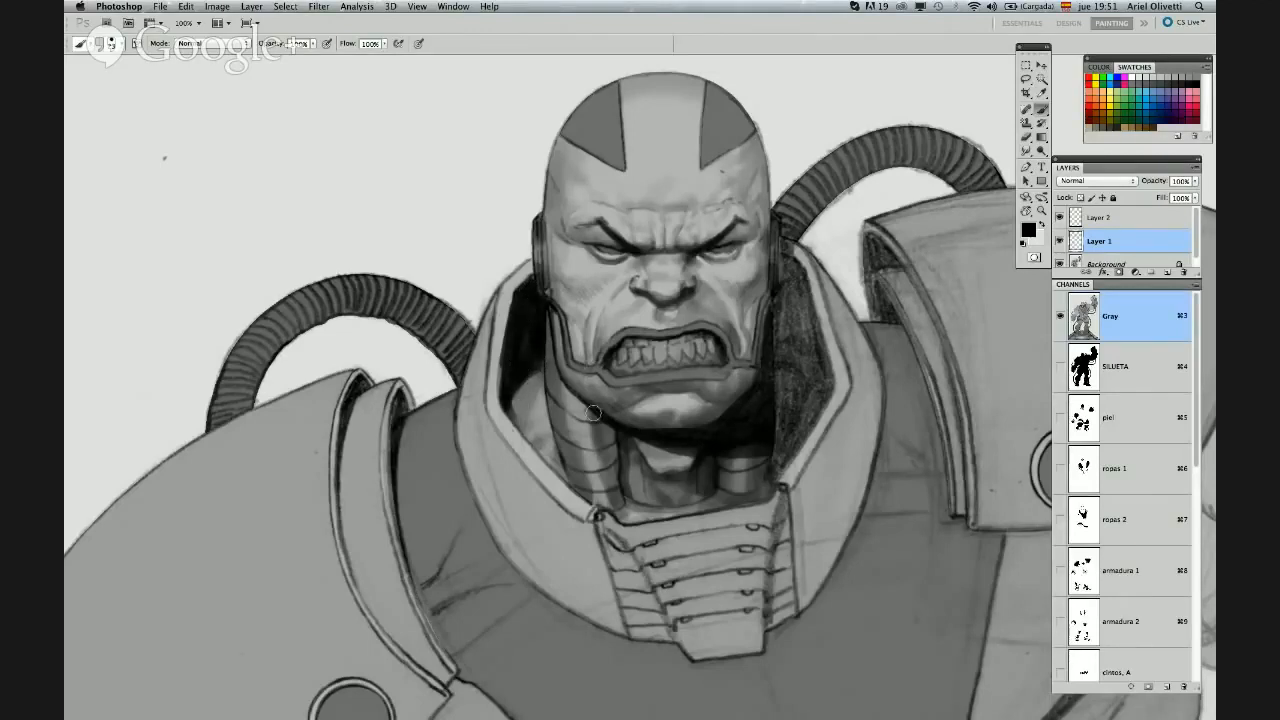
Extend the black down into the lower corner of the lit-side collar interior, along the rim and shoulder skin
drag(759, 406, 758, 390)
super+click(713, 392)
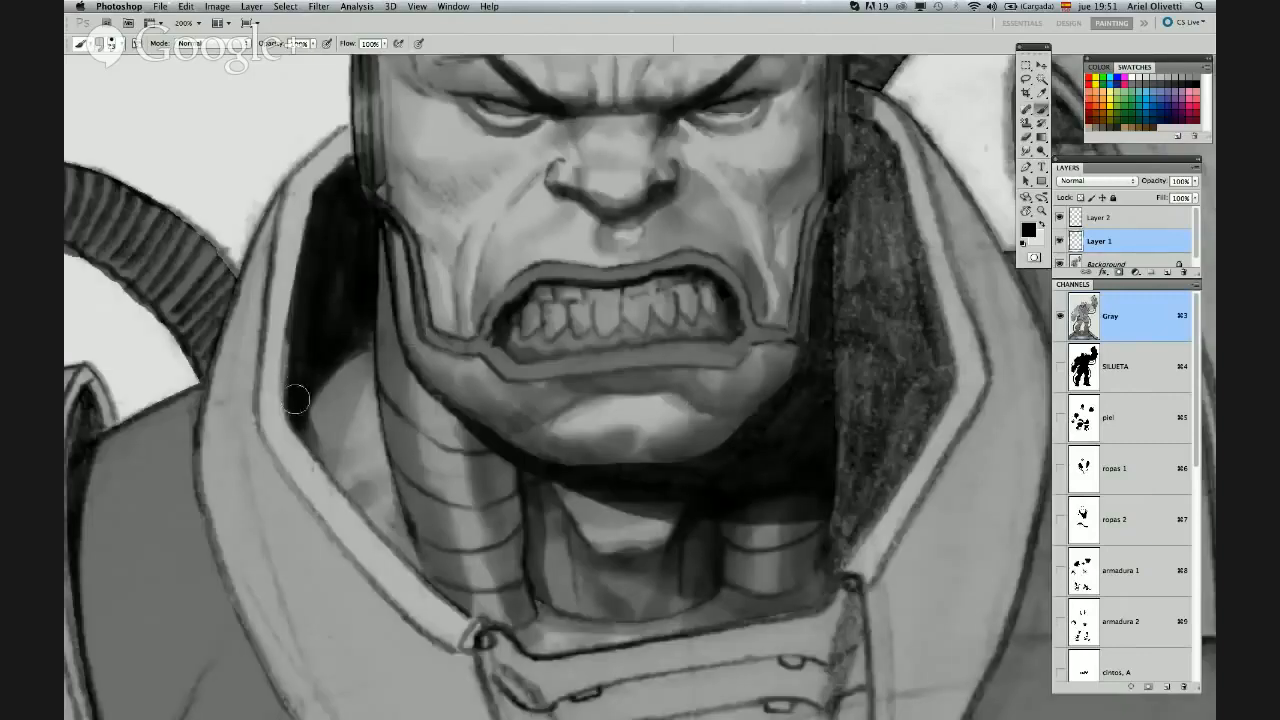
drag(297, 403, 292, 348)
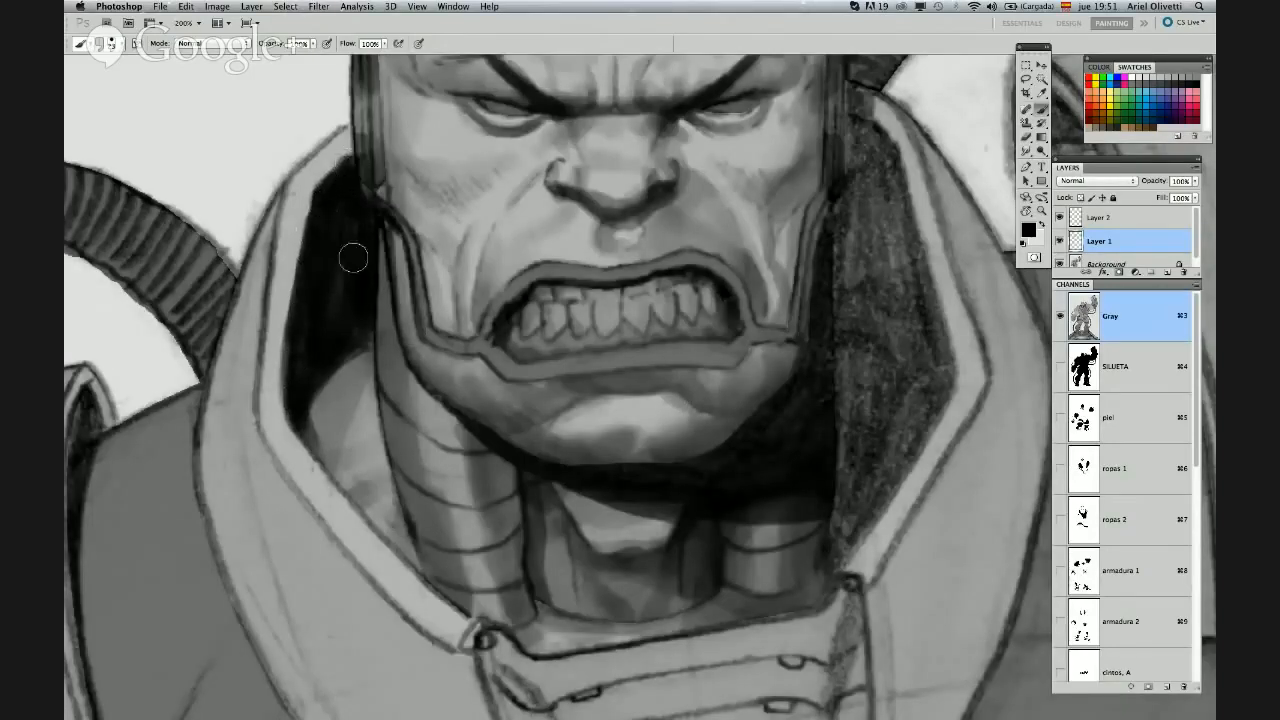
mouse_move(313, 404)
mouse_down()
mouse_move(294, 334)
mouse_move(306, 423)
mouse_up()
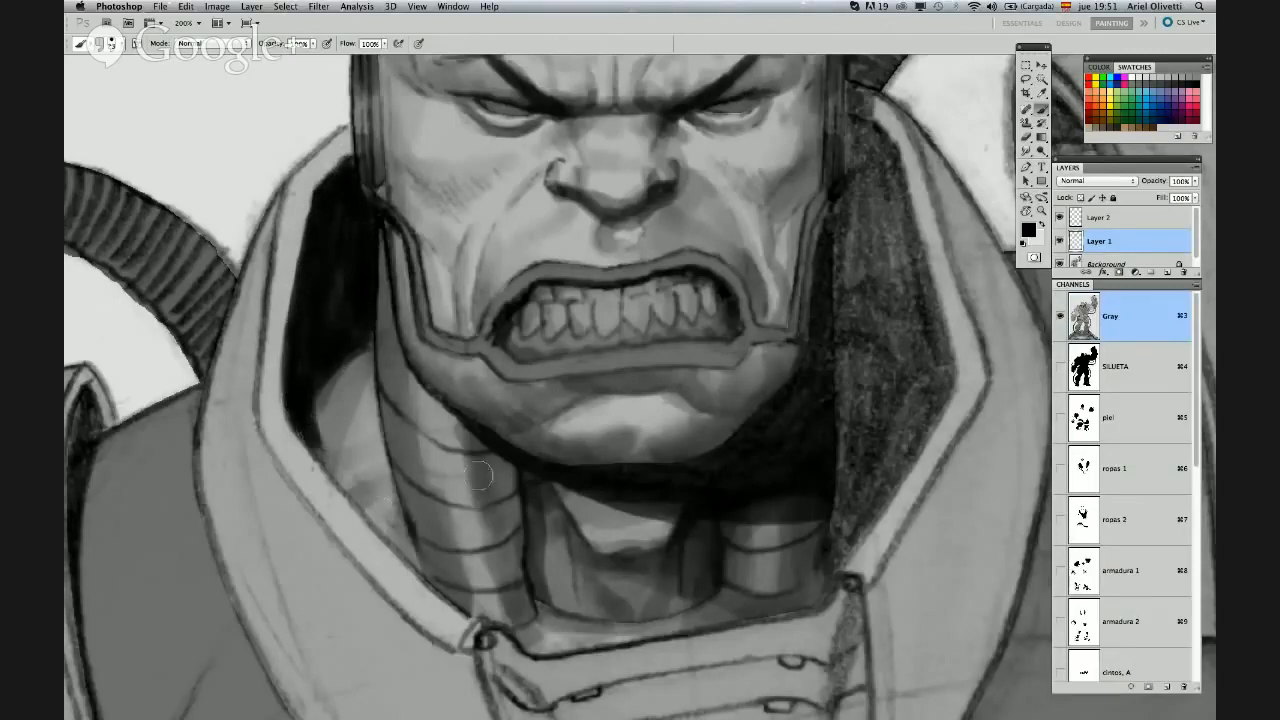
Preview the channel masks to find the one covering the collar and load armadura 2 as a selection
click(1061, 470)
click(1061, 469)
click(1061, 418)
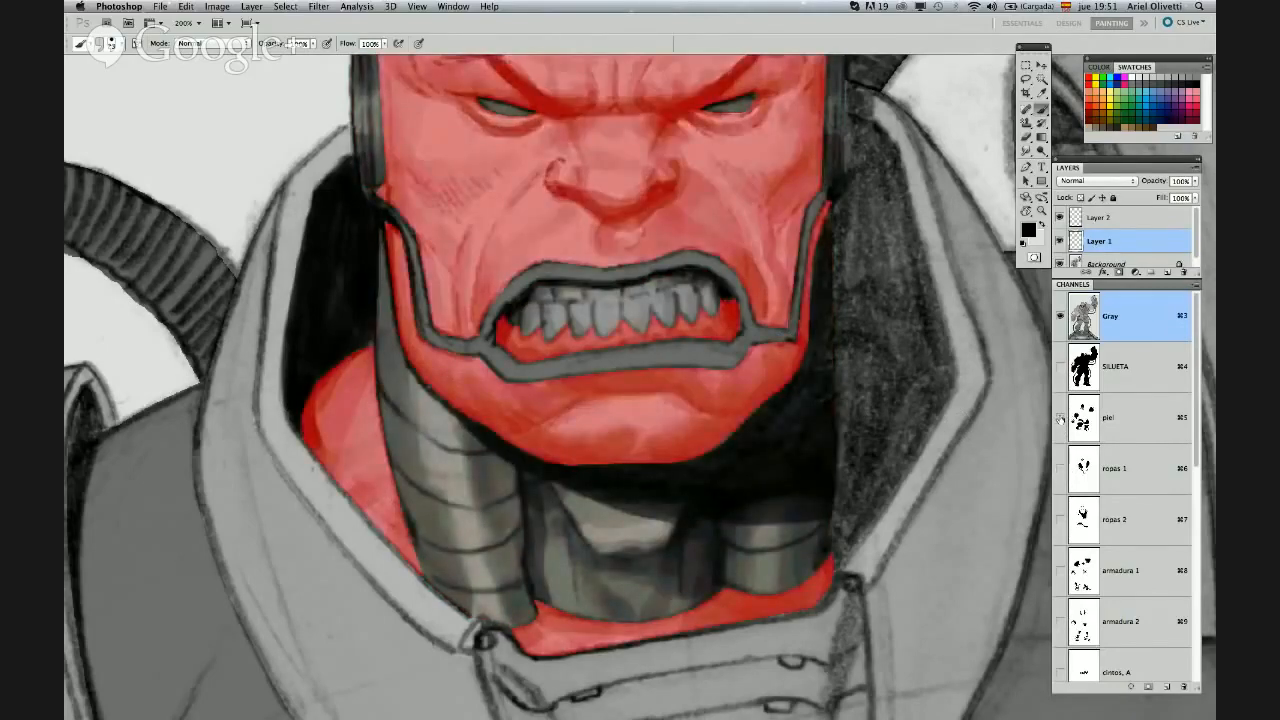
click(1061, 418)
click(1061, 522)
click(1061, 522)
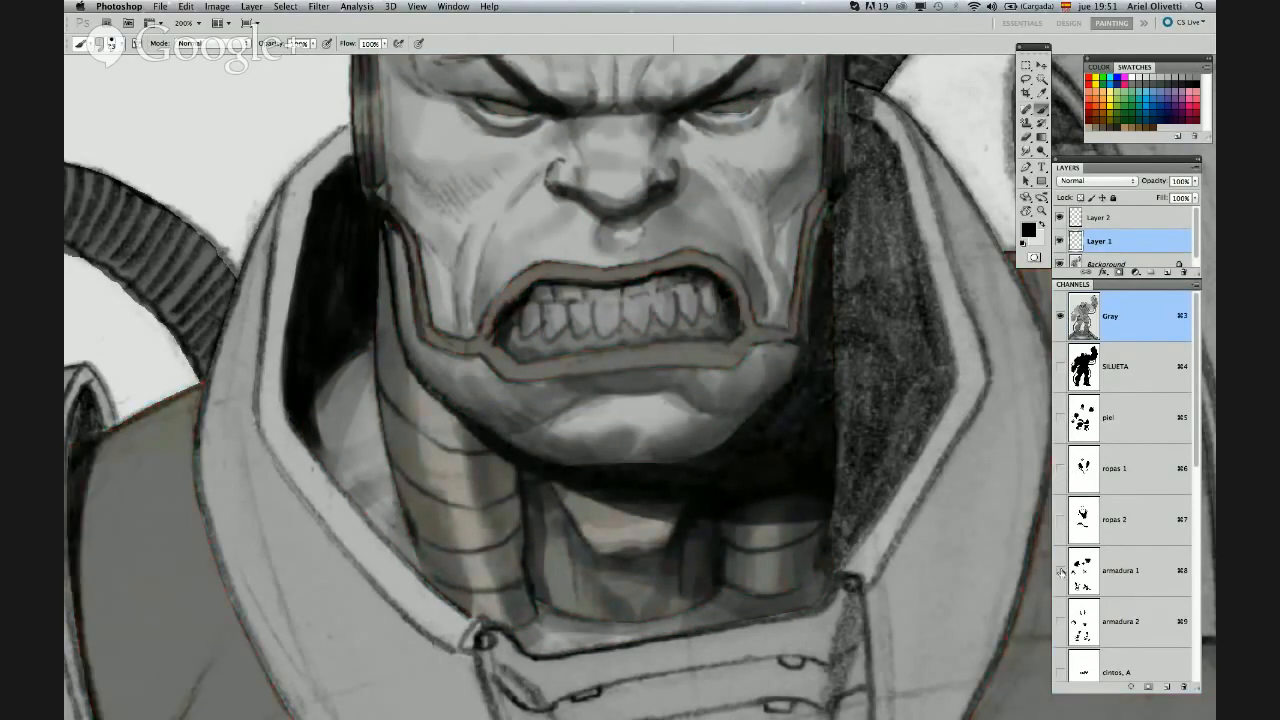
click(1061, 571)
click(1061, 571)
click(1061, 623)
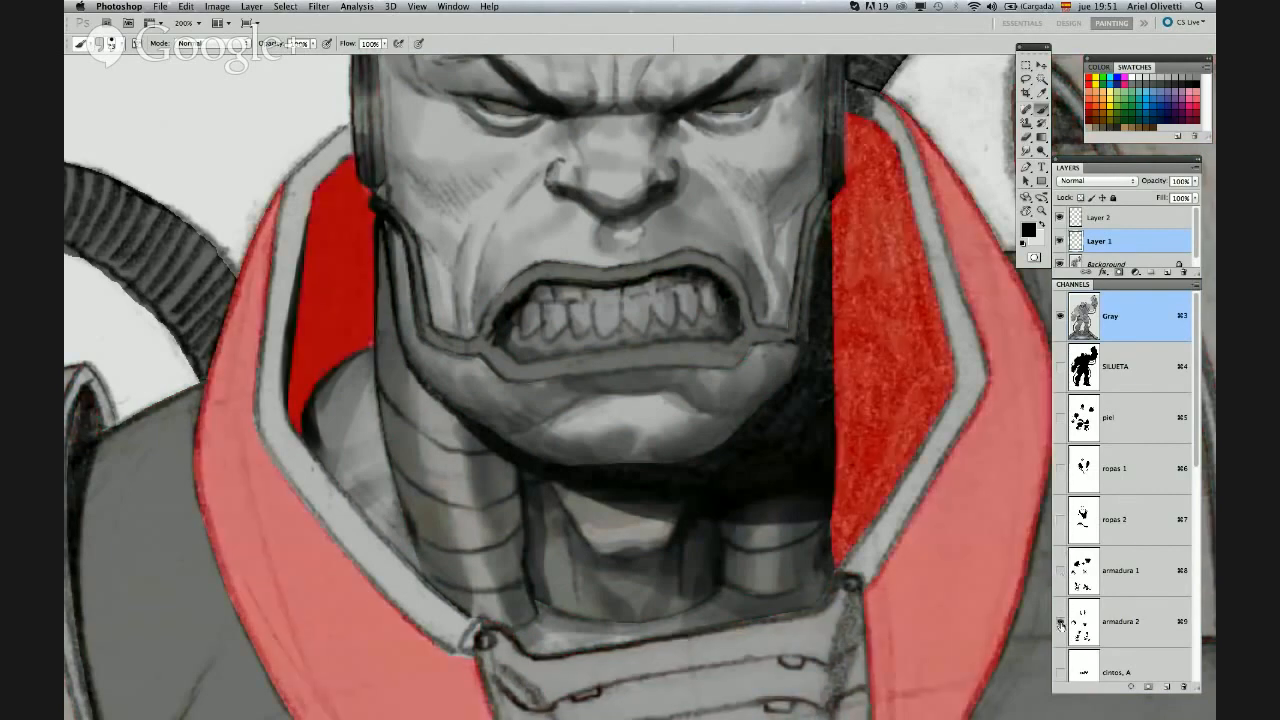
click(1061, 623)
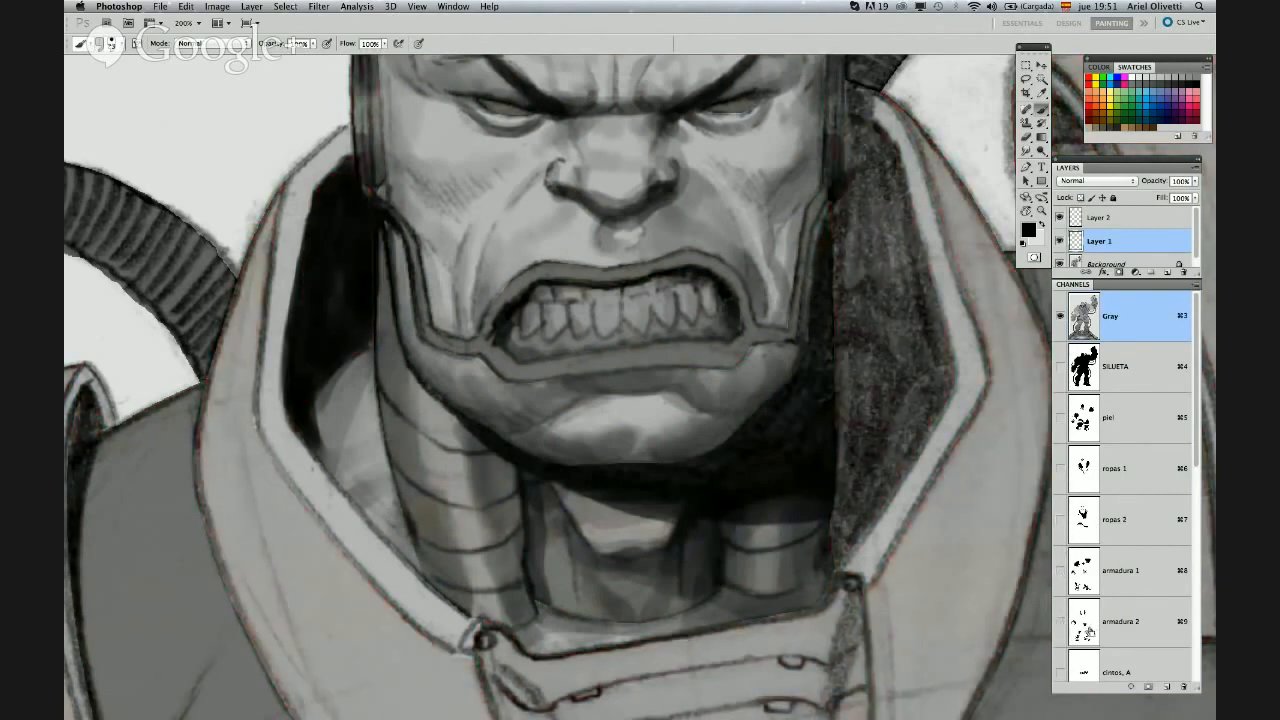
super+click(1088, 630)
Enlarge the brush, blacken the shadowed-side collar interior and erase the stray paint from the collar's outer face
right_click(890, 494)
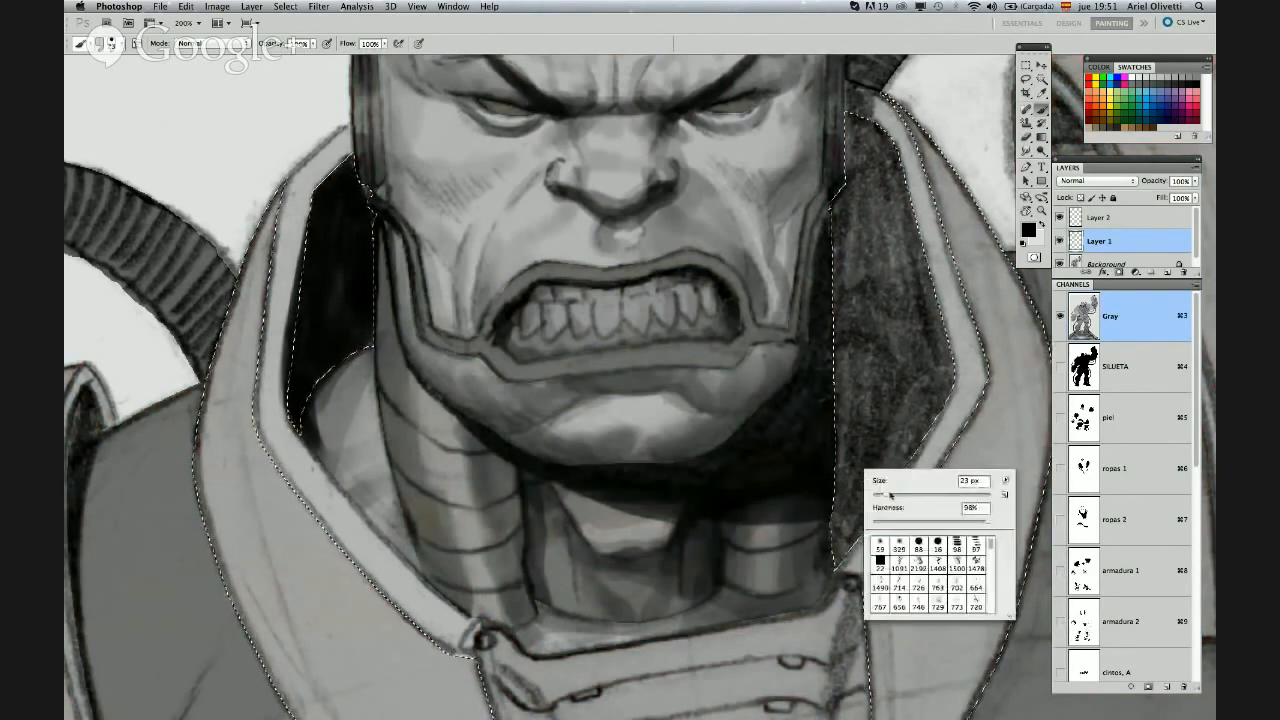
drag(890, 494, 898, 497)
mouse_move(850, 438)
mouse_down()
mouse_move(818, 495)
mouse_move(877, 452)
mouse_move(850, 458)
mouse_move(877, 402)
mouse_move(838, 405)
mouse_move(845, 362)
mouse_move(893, 281)
mouse_move(873, 326)
mouse_move(848, 326)
mouse_move(841, 185)
mouse_move(871, 179)
mouse_move(932, 369)
mouse_move(857, 230)
mouse_up()
key(e)
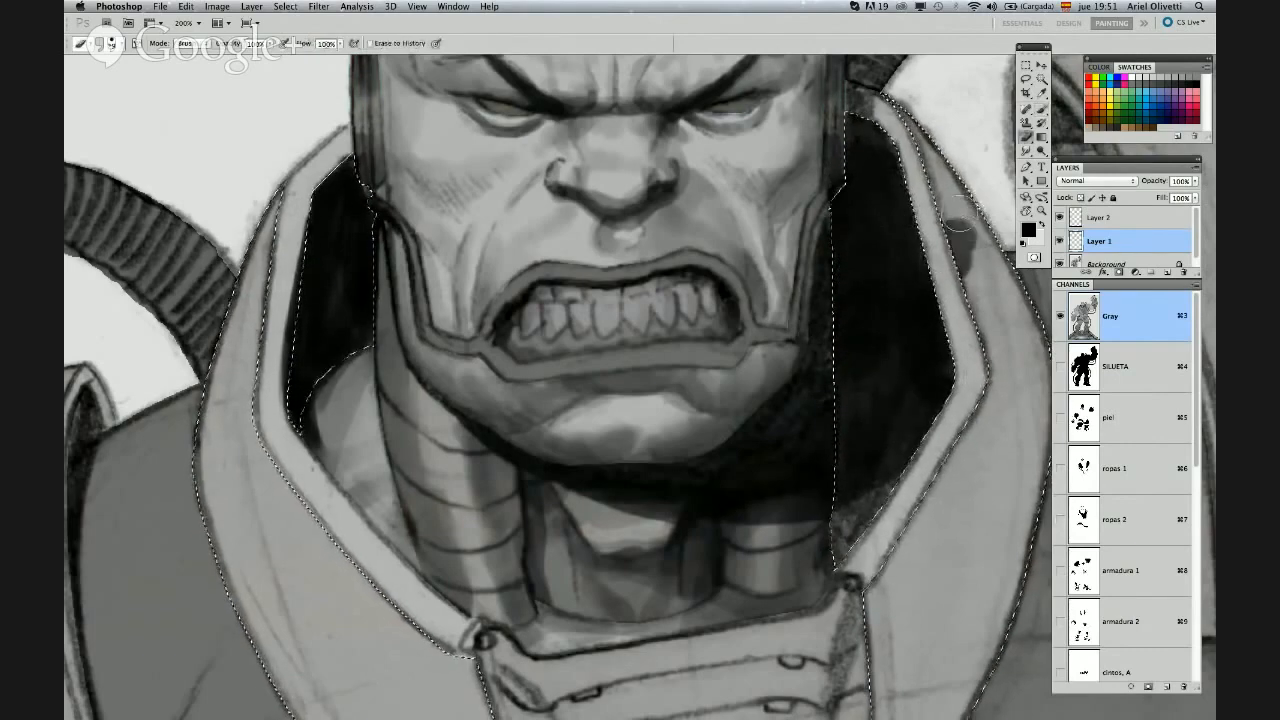
drag(958, 218, 956, 300)
Return to the Brush, adjust its size and shade the collar's outer faces on both sides of the head
key(super+space)
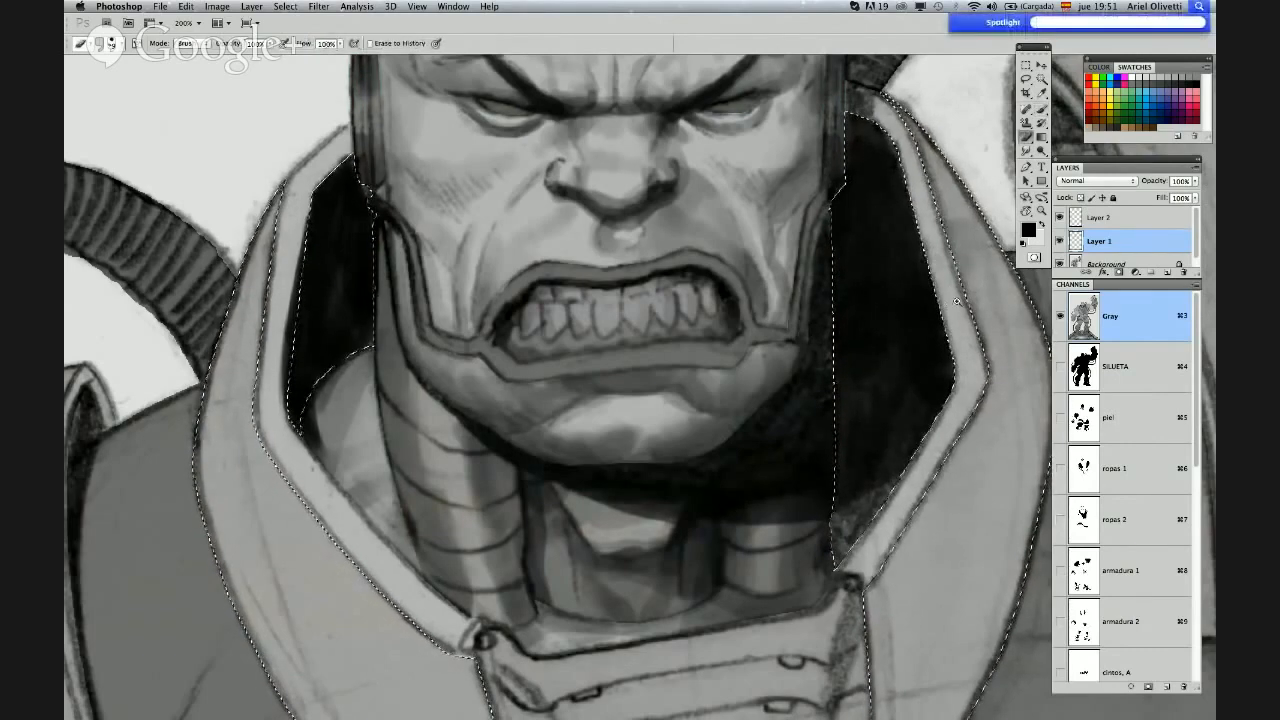
super+click(957, 301)
alt+click(946, 328)
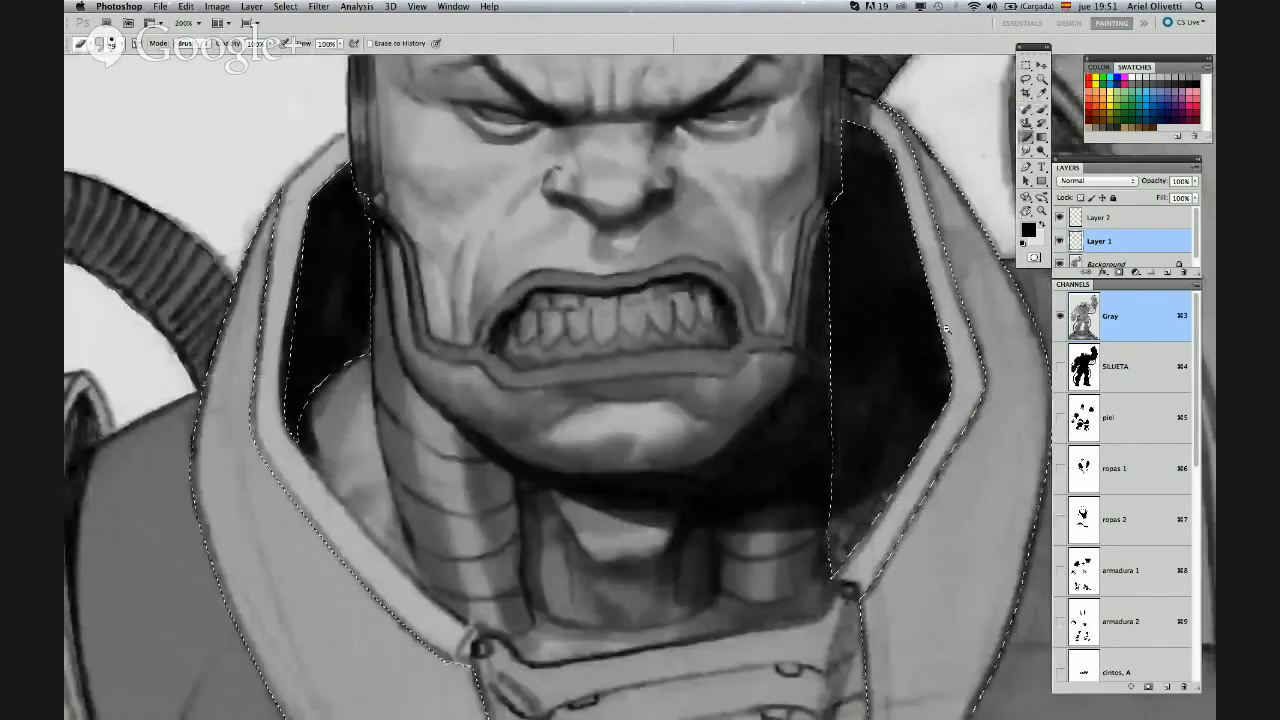
alt+click(946, 328)
drag(986, 349, 948, 341)
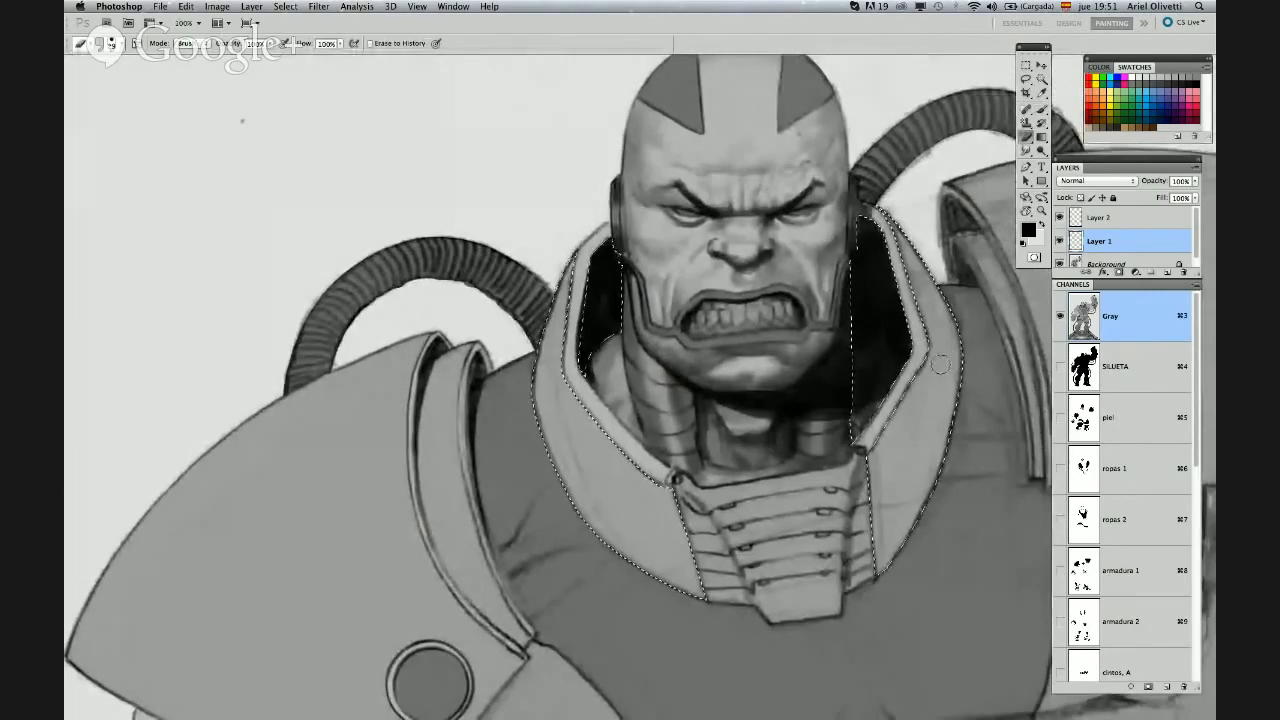
key(b)
right_click(946, 322)
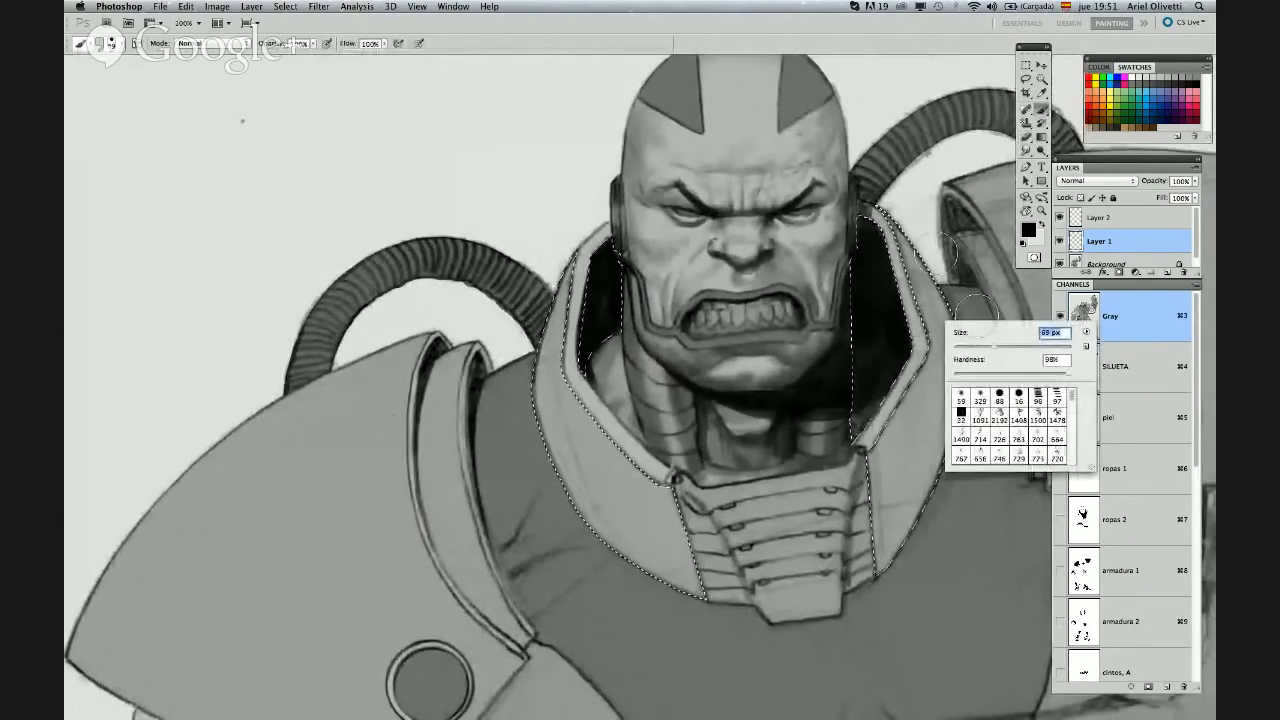
mouse_move(938, 253)
mouse_down()
mouse_move(910, 212)
mouse_move(938, 384)
mouse_move(926, 446)
mouse_move(908, 456)
mouse_move(930, 320)
mouse_move(940, 380)
mouse_move(926, 260)
mouse_move(945, 400)
mouse_move(905, 260)
mouse_move(912, 390)
mouse_up()
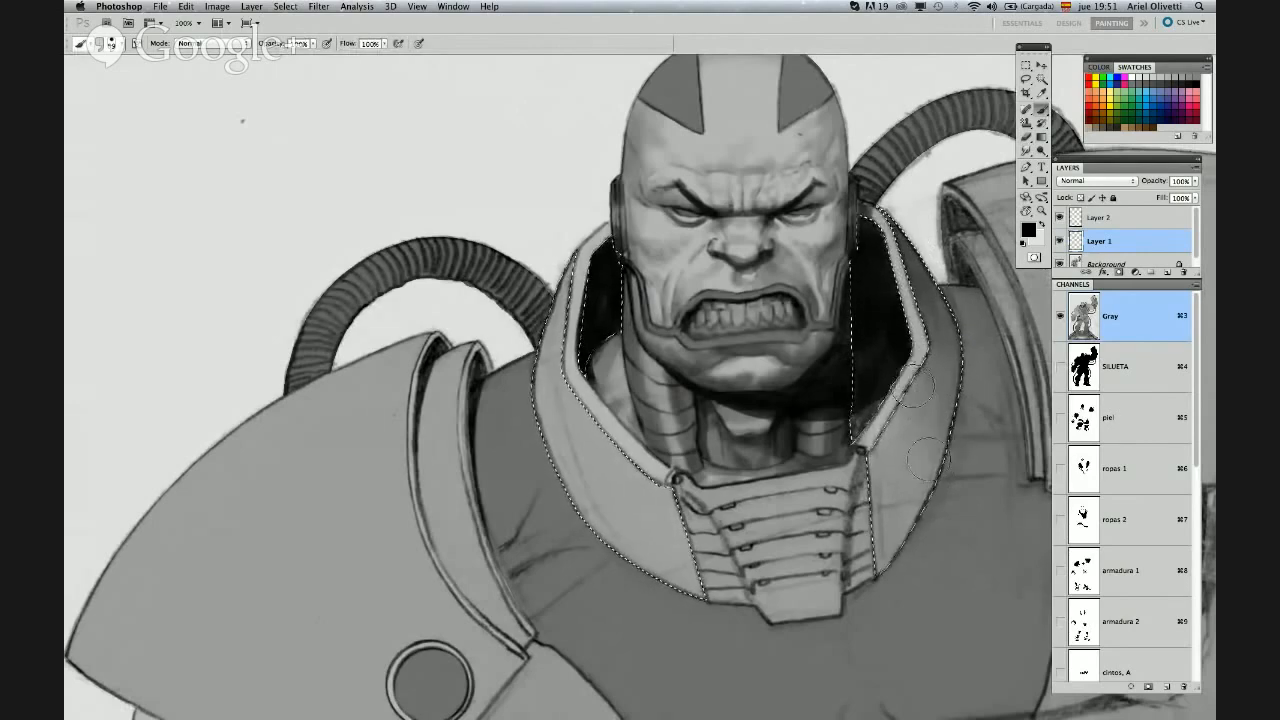
drag(928, 459, 902, 470)
mouse_move(566, 245)
mouse_down()
mouse_move(529, 350)
mouse_move(564, 267)
mouse_move(529, 395)
mouse_move(542, 390)
mouse_move(544, 435)
mouse_move(552, 445)
mouse_move(564, 433)
mouse_move(627, 561)
mouse_up()
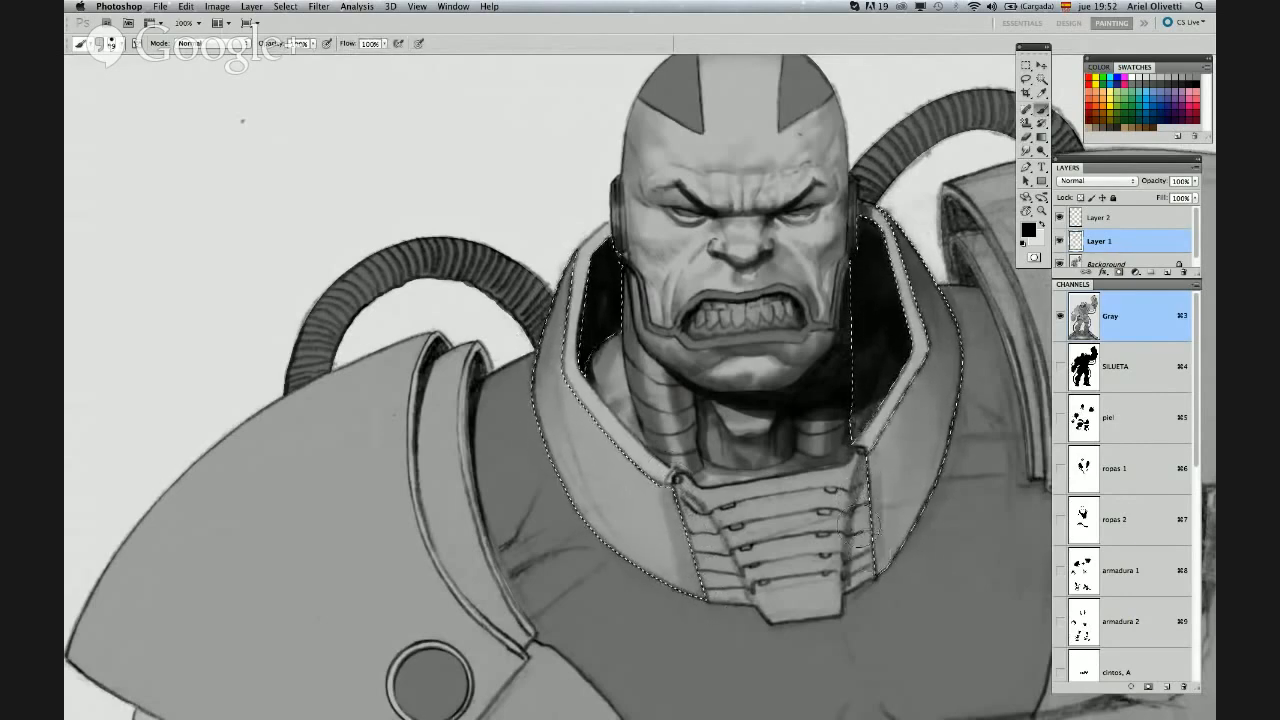
Load the ropas 2 channel as a selection and shade the dark patches on top of the head
scroll(905, 345, right, 2)
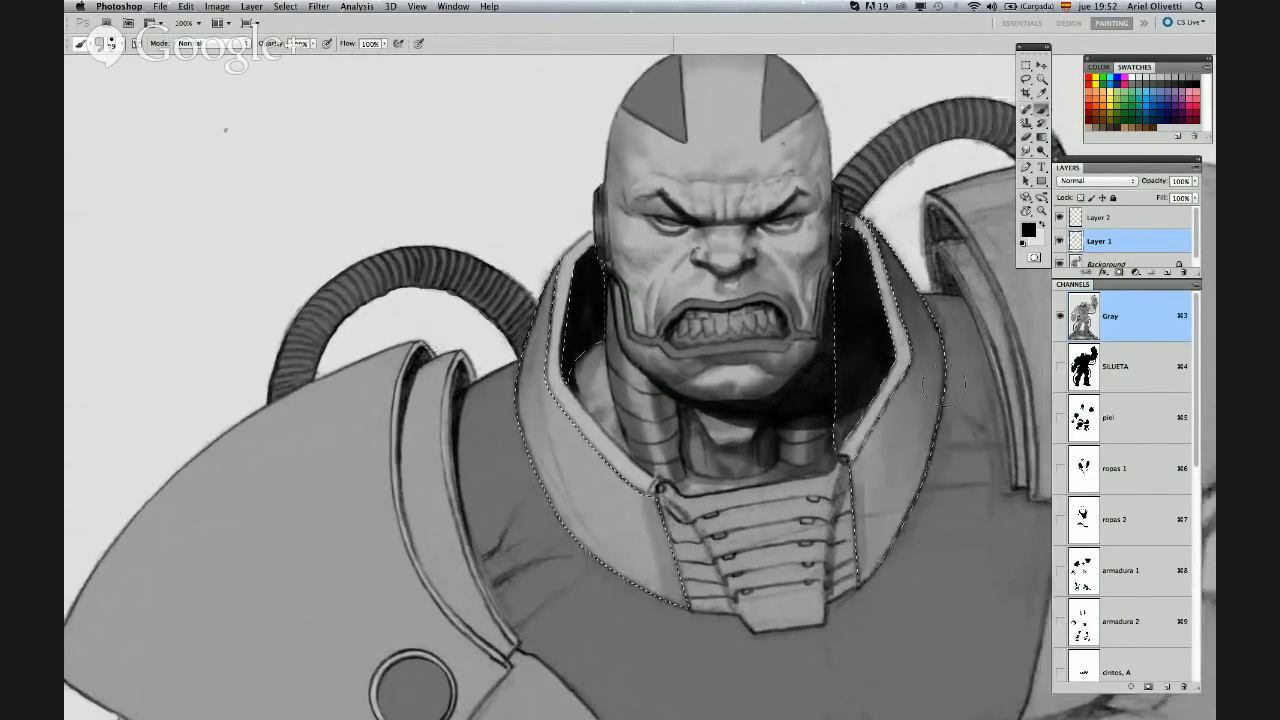
click(1060, 418)
click(1060, 420)
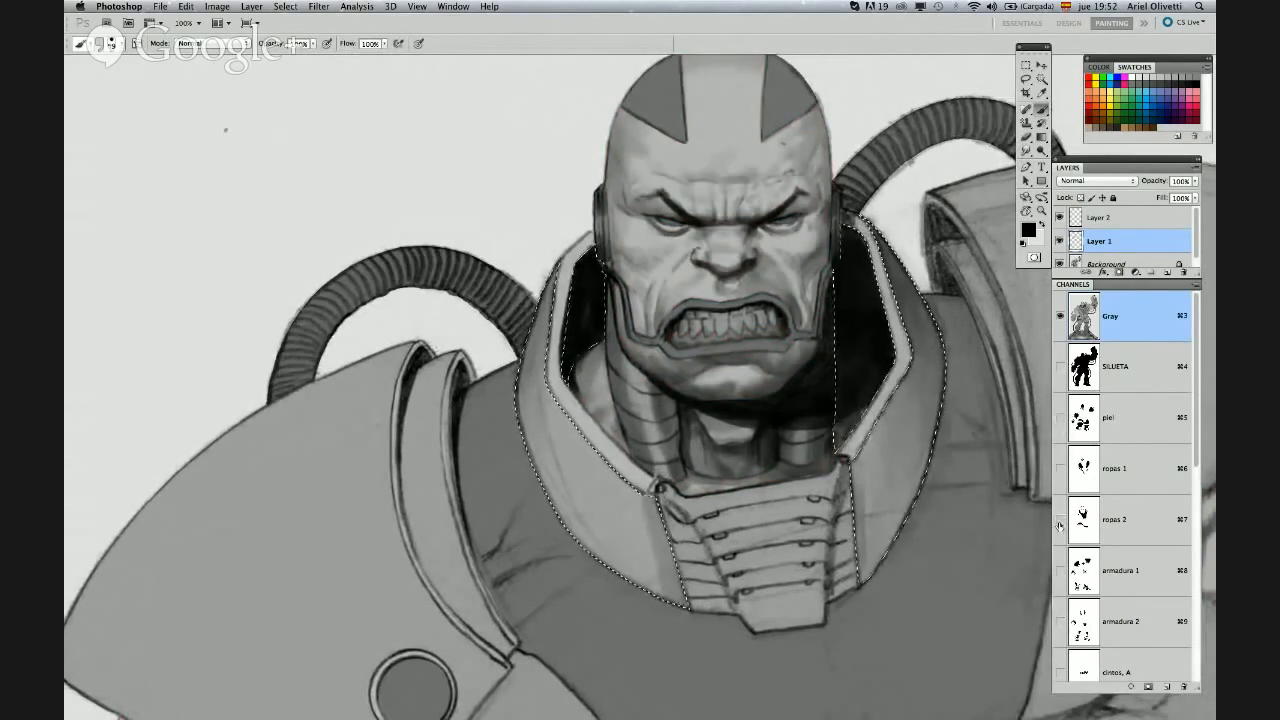
click(1060, 520)
click(1060, 520)
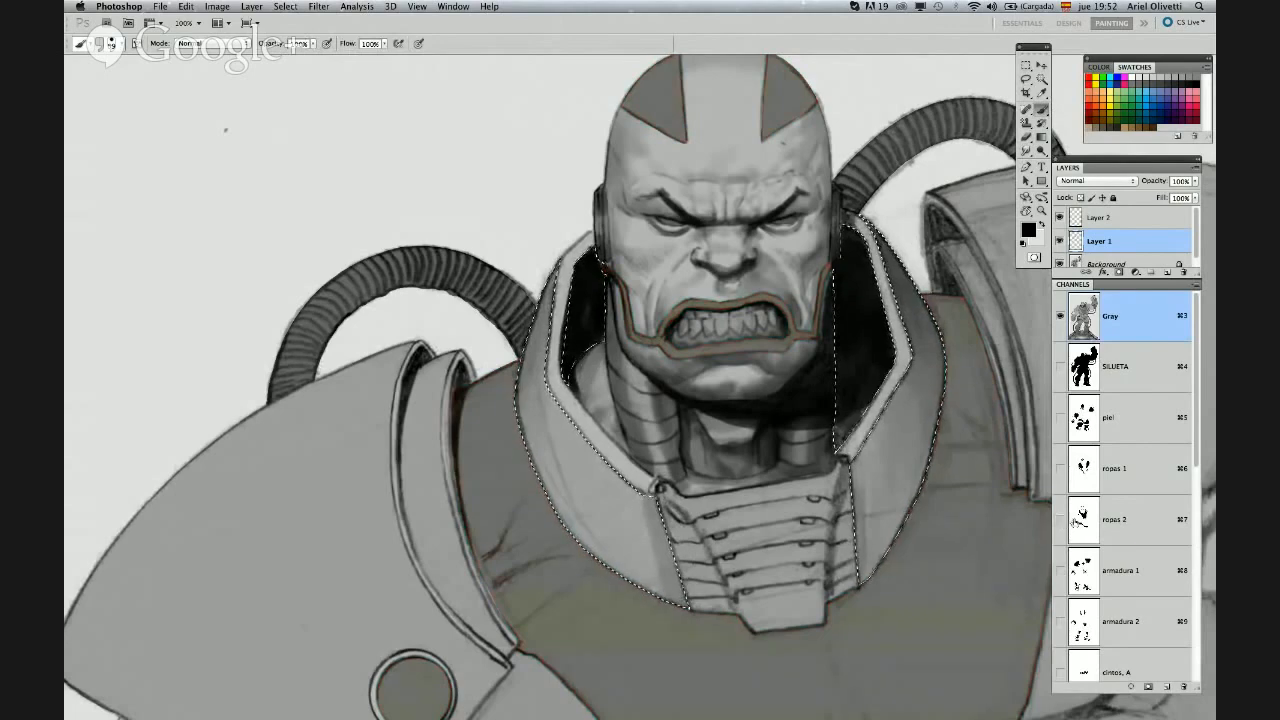
super+click(1085, 519)
drag(940, 374, 946, 486)
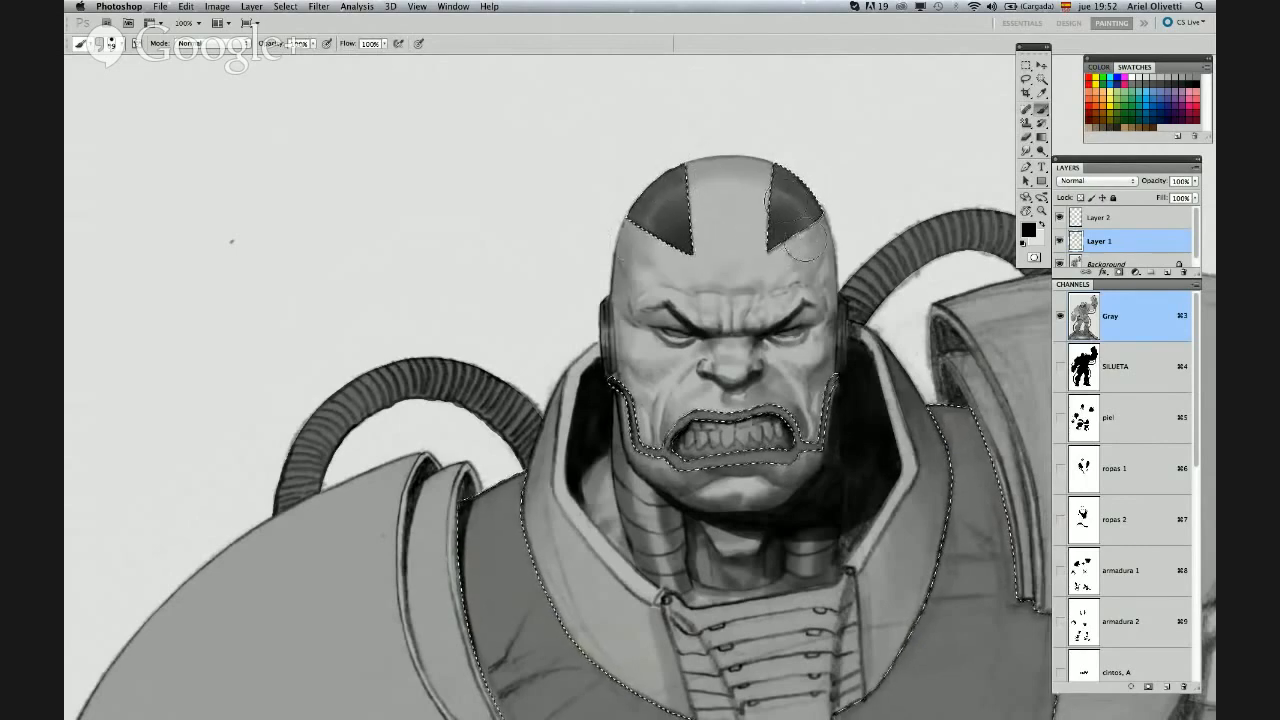
Adjust the brush and shade the dark band around the mouth and along the jaw
scroll(757, 362, down, 3)
scroll(757, 362, right, 2)
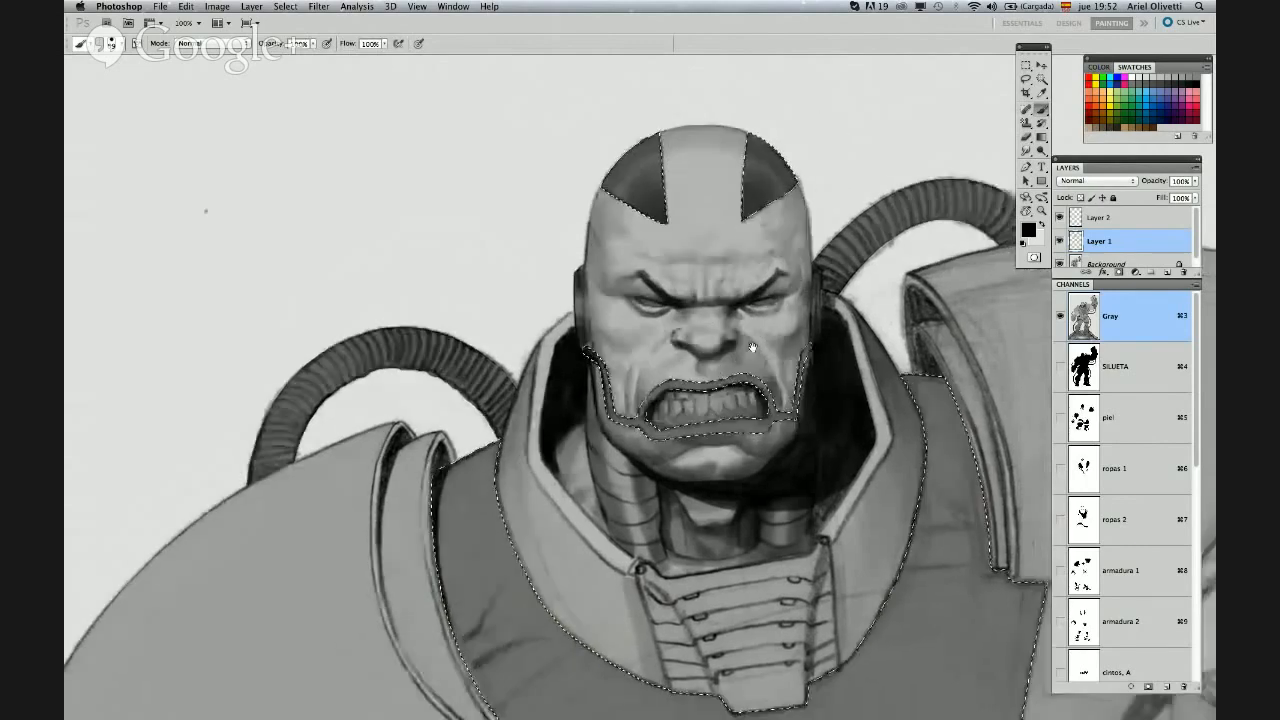
right_click(764, 386)
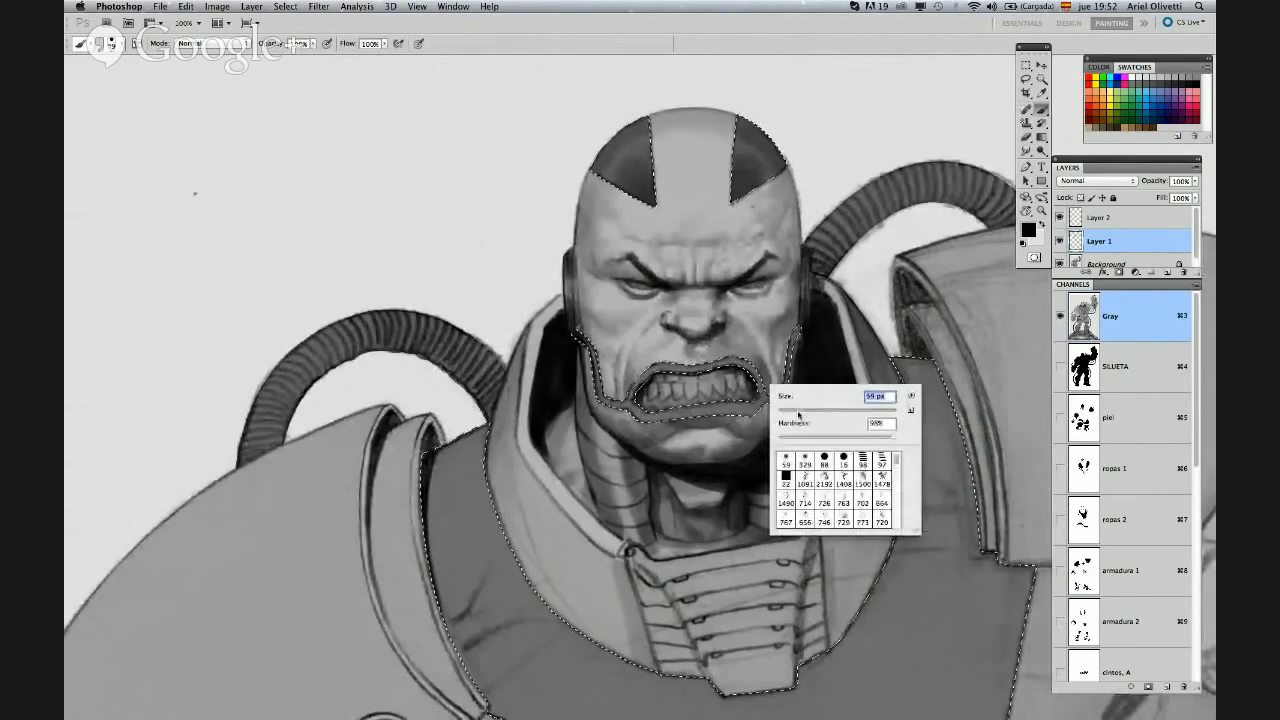
click(624, 392)
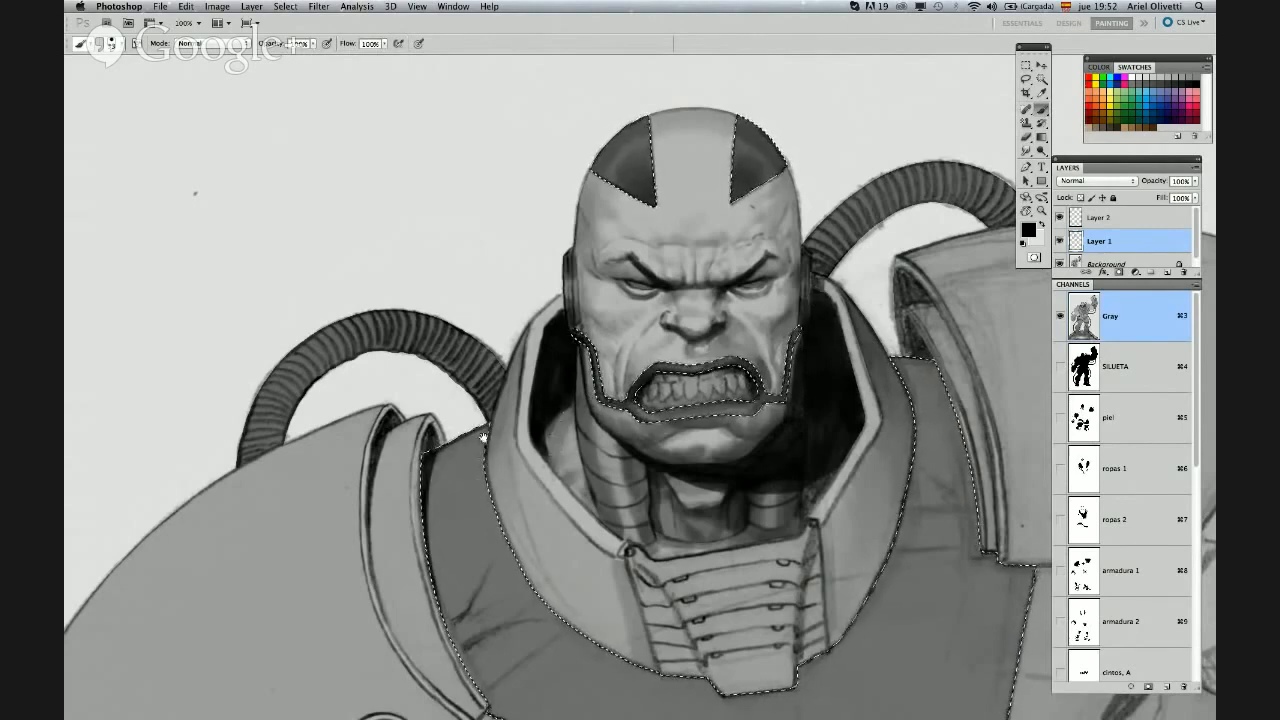
Readjust the brush and darken the suit along the inner edge of the lit-side shoulder plate
scroll(483, 437, down, 4)
right_click(445, 365)
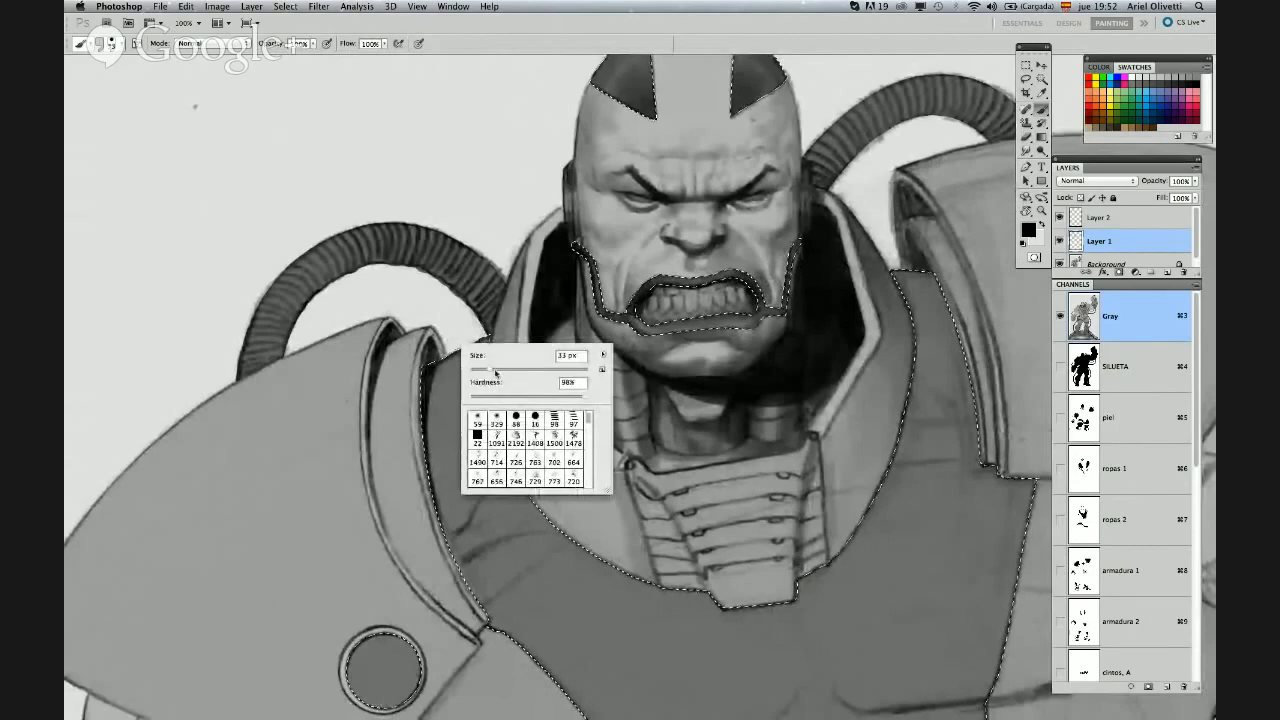
click(441, 365)
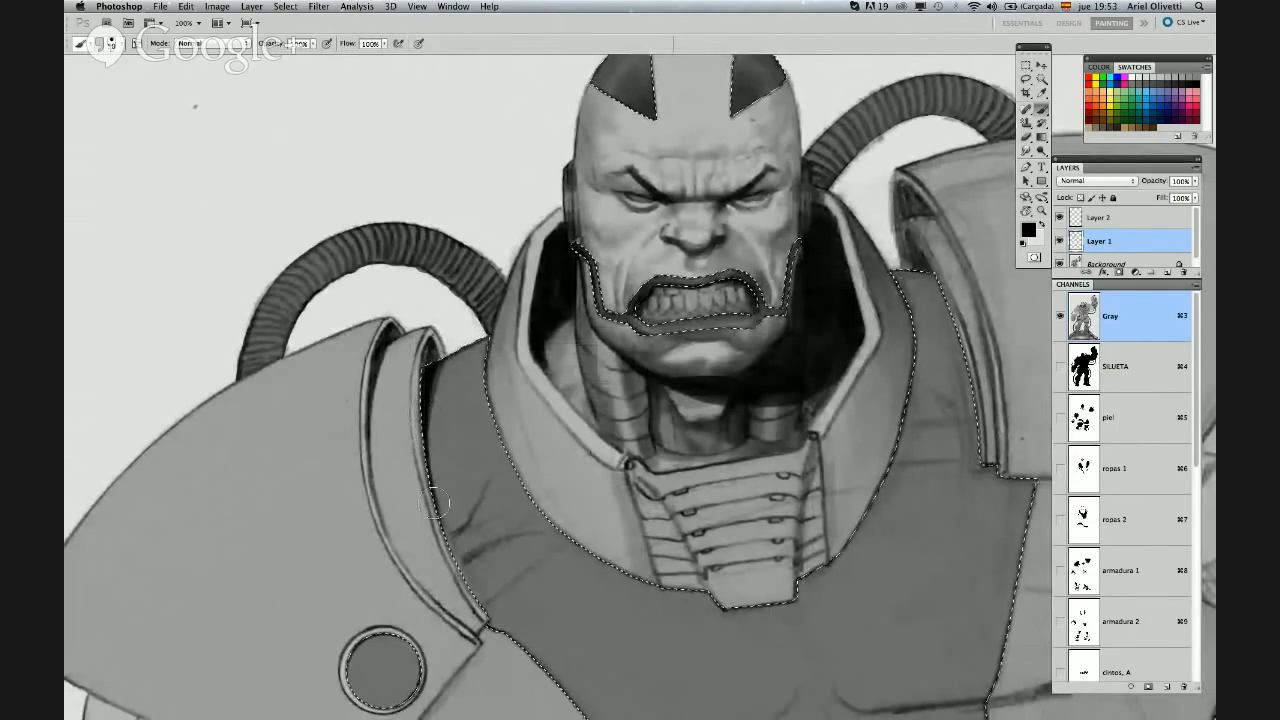
drag(851, 386, 801, 410)
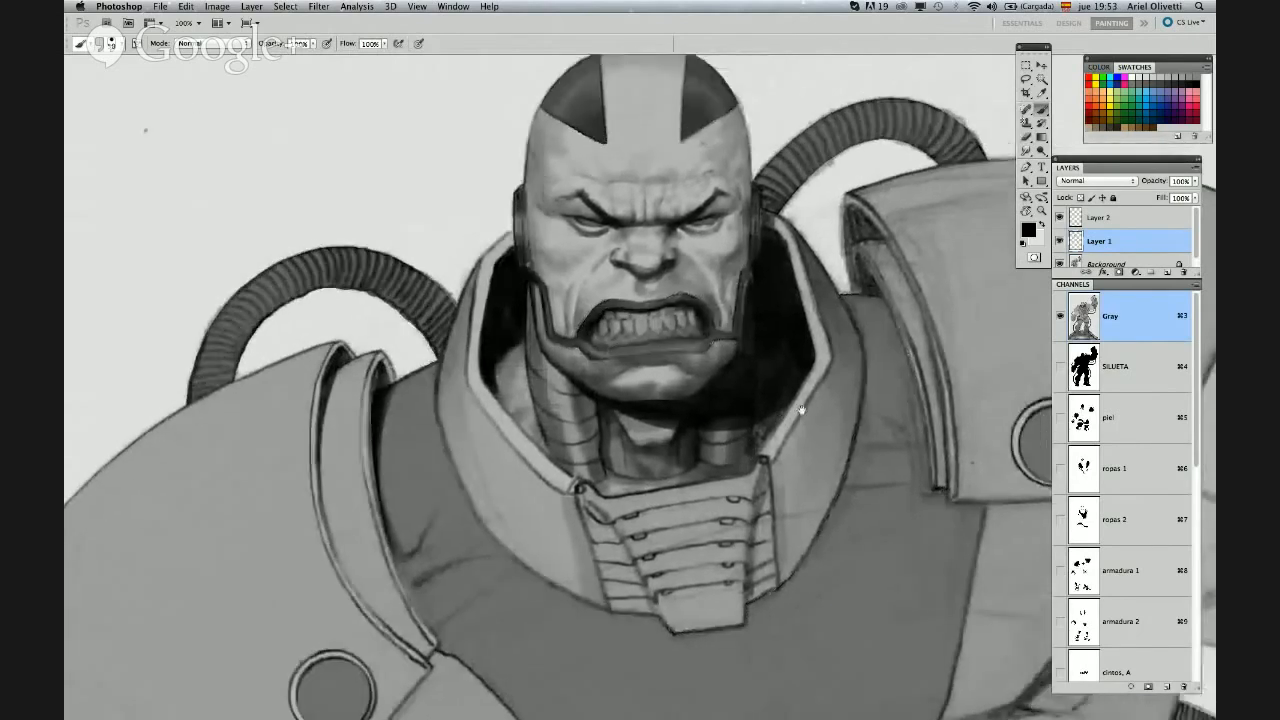
Clear the ropas 2 selection and swap the foreground colour to white
scroll(812, 405, down, 1)
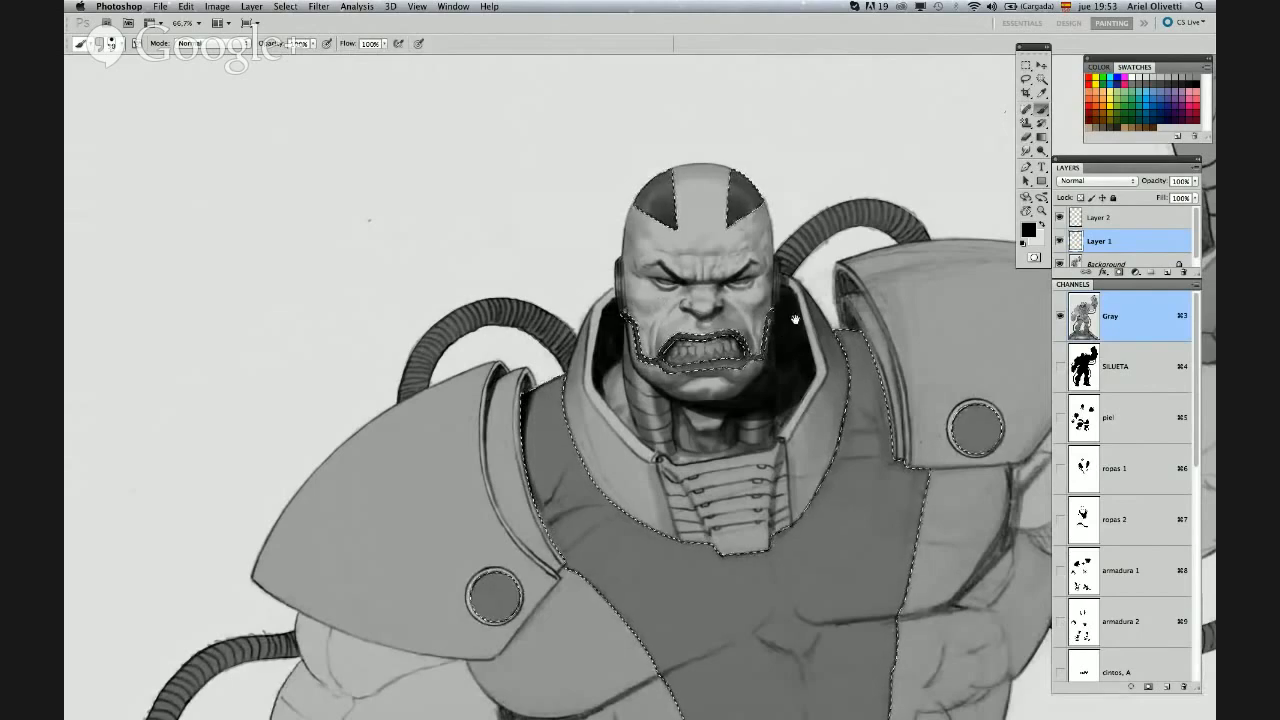
drag(795, 319, 765, 316)
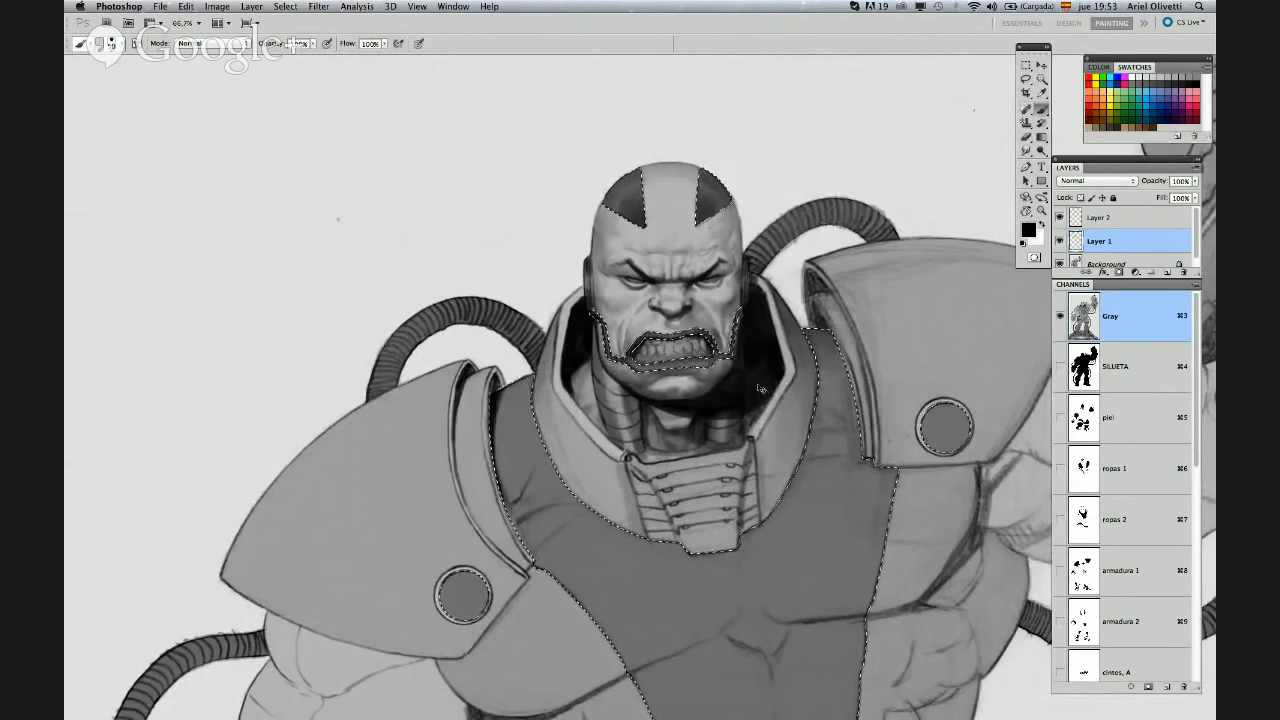
key(super+d)
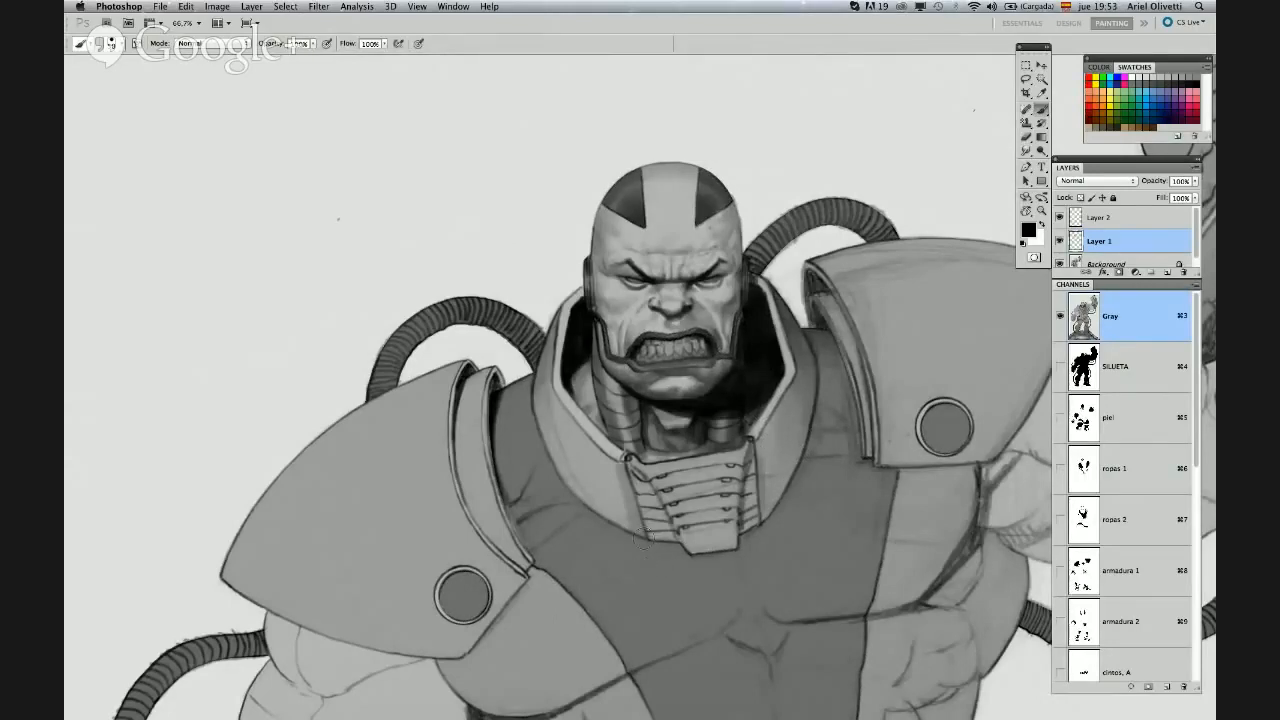
key(x)
super+click(771, 416)
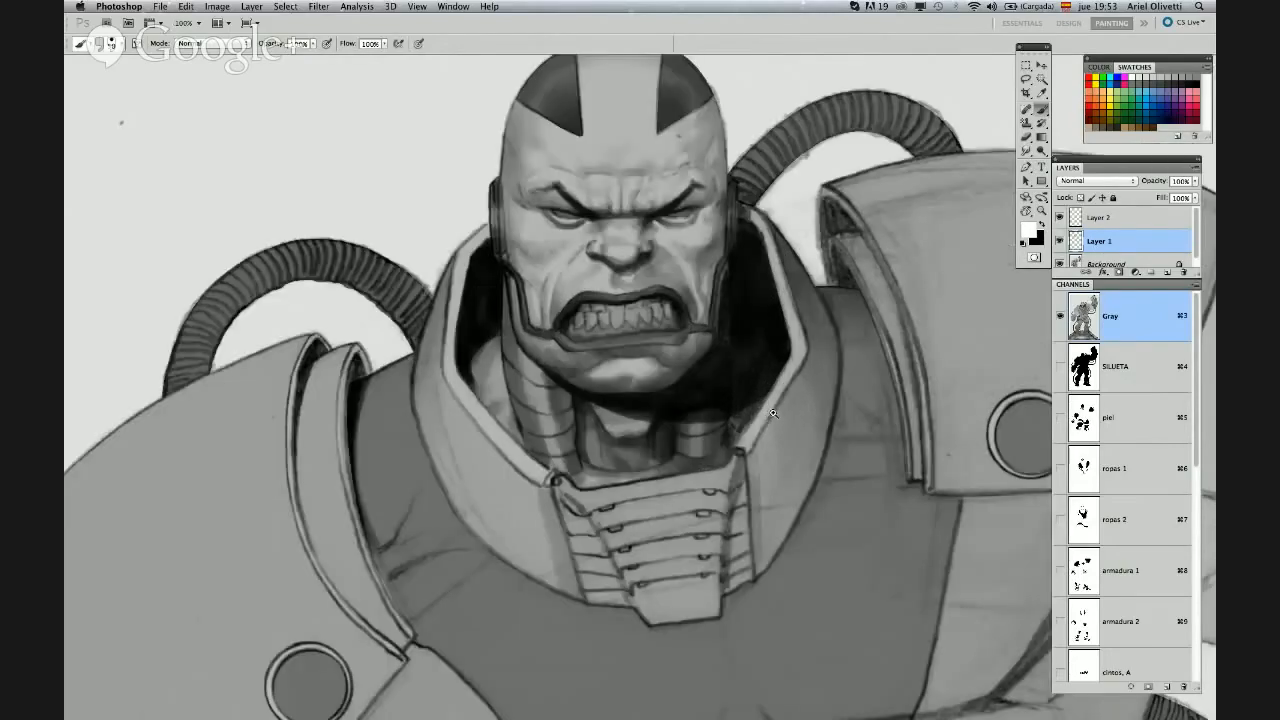
super+click(771, 414)
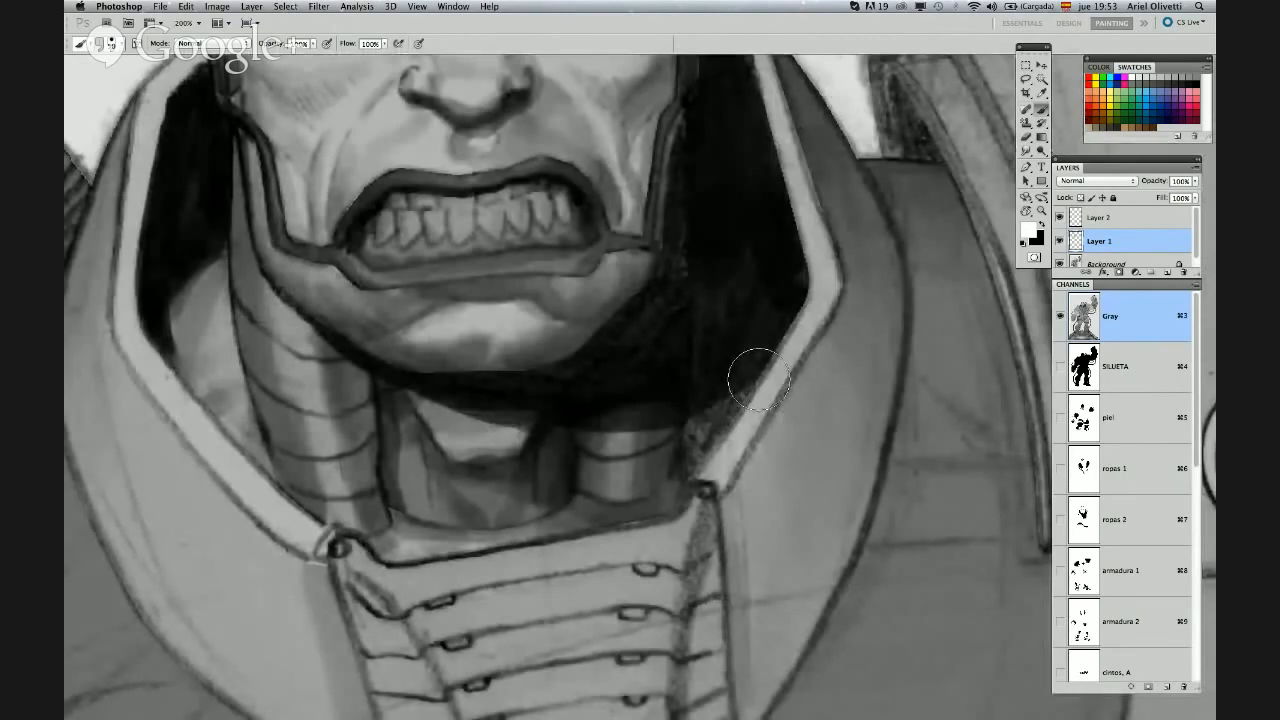
key(super+space)
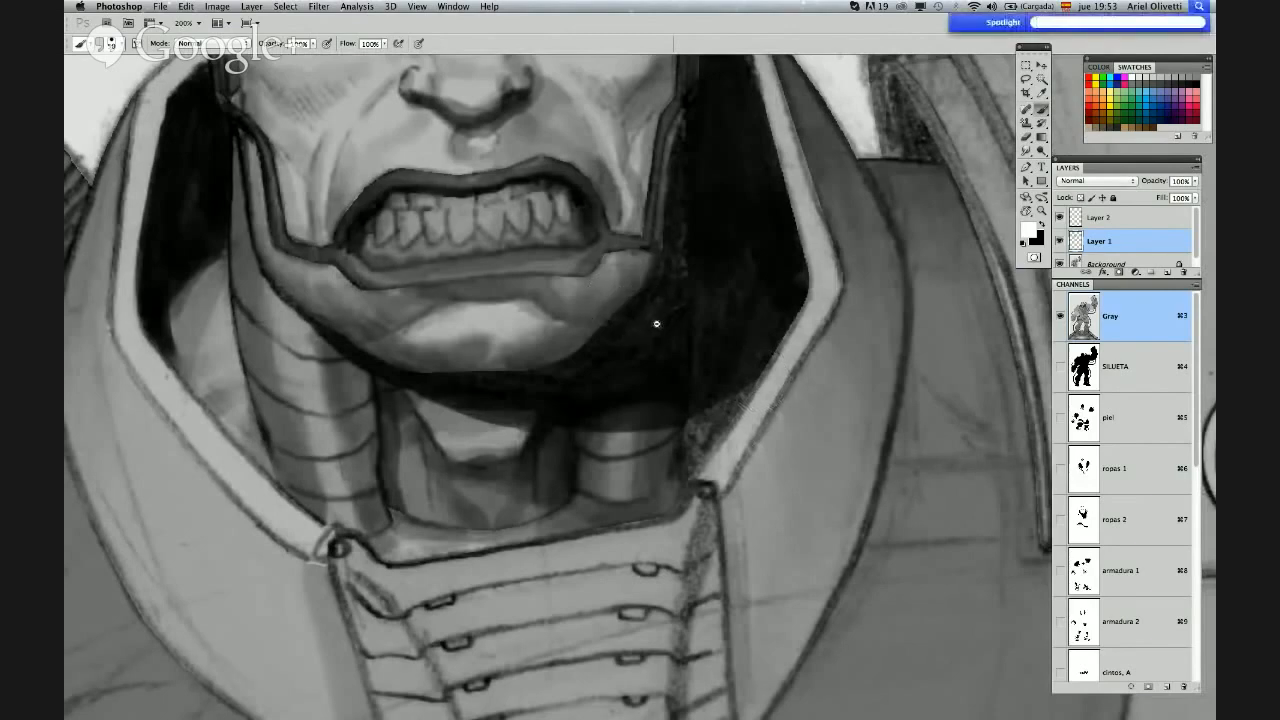
alt+super+click(660, 320)
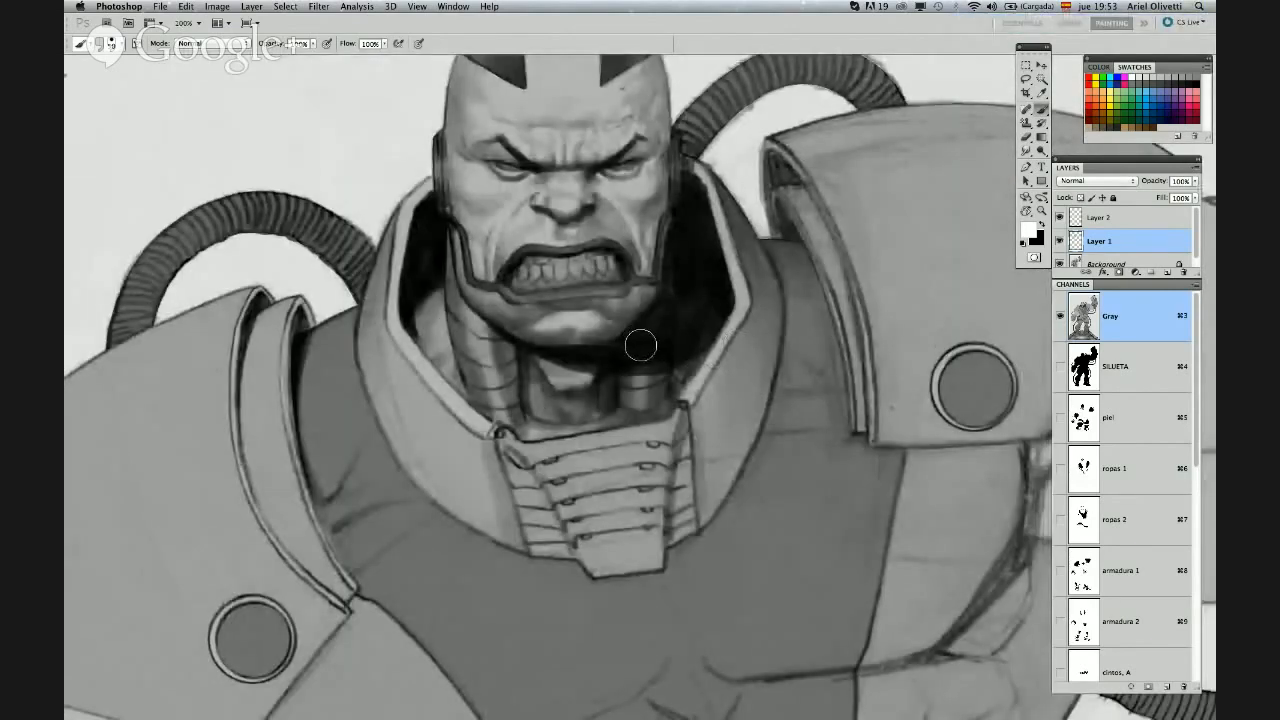
Reduce the brush size and paint light accents on the shadowed side of the face
right_click(696, 334)
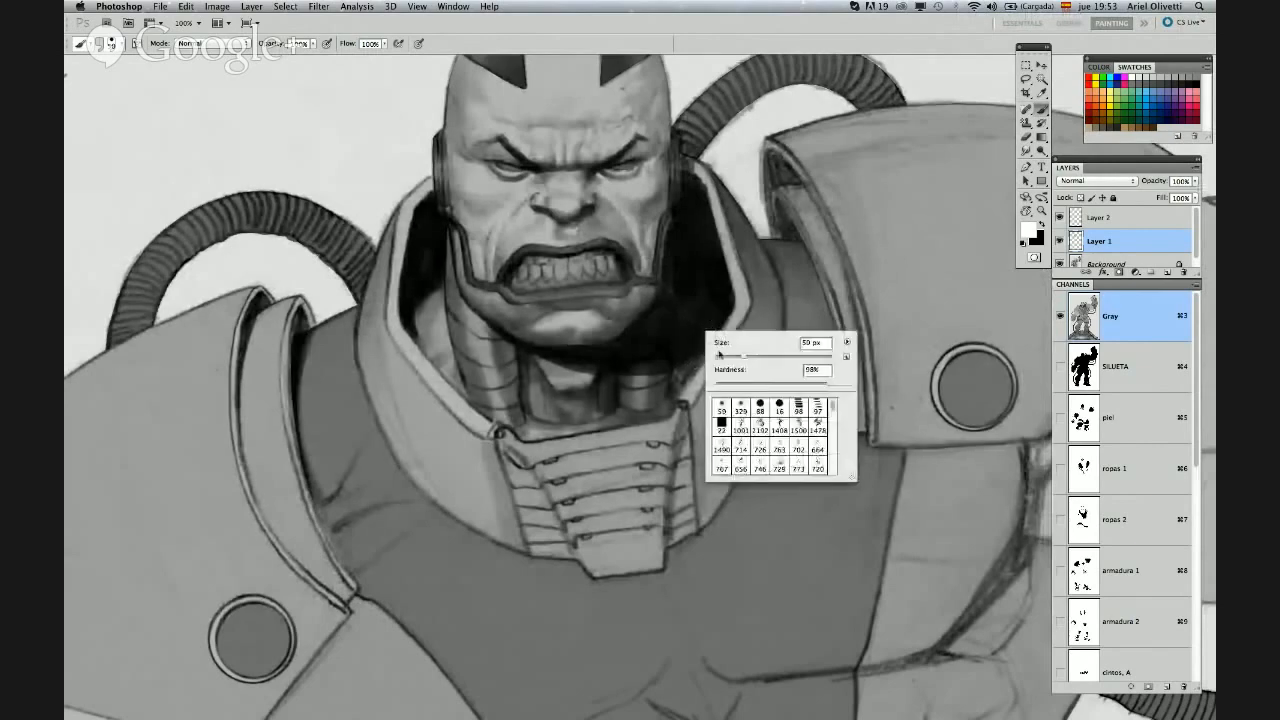
click(619, 334)
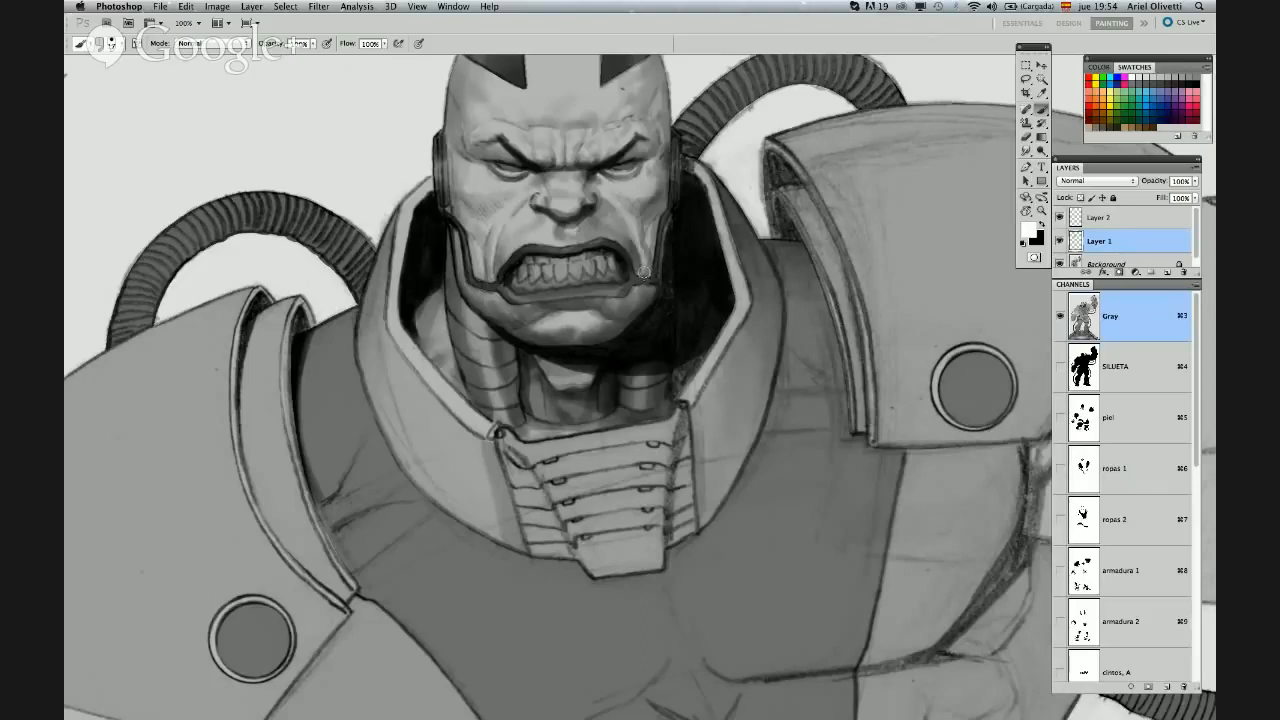
Swap the foreground colour to black, adjust the brush size and darken the brows and eye sockets
key(x)
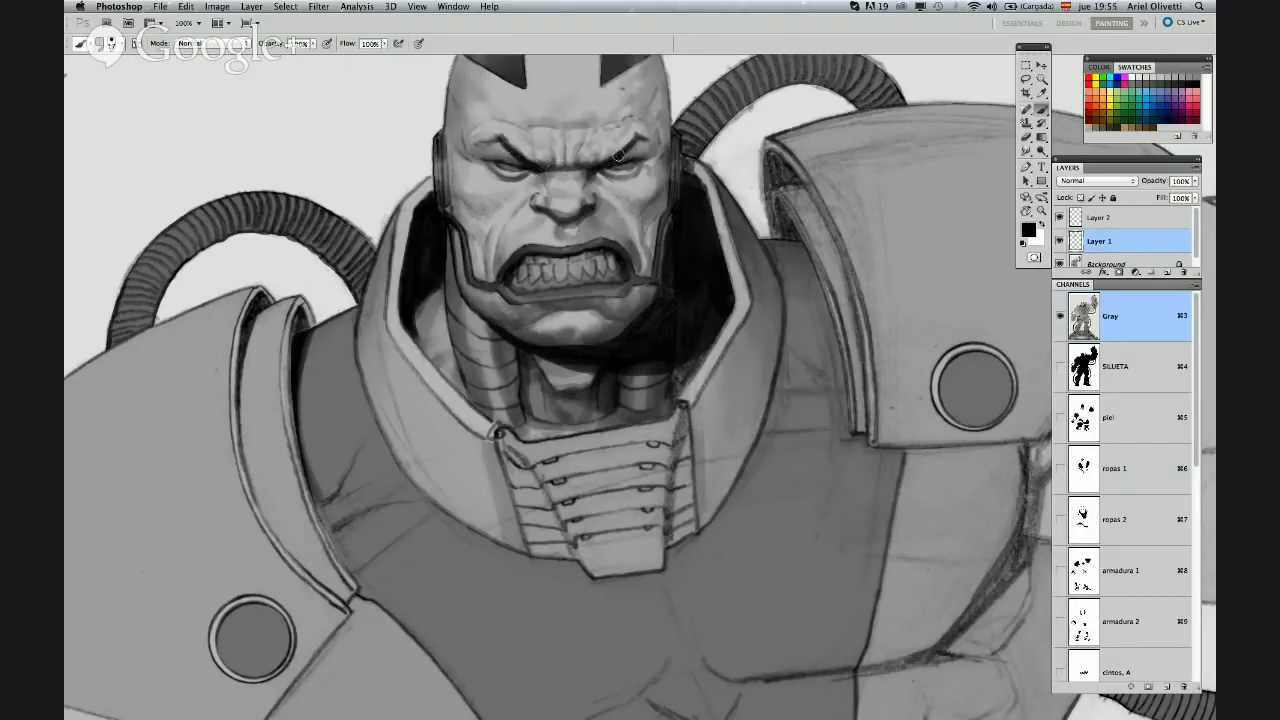
mouse_move(628, 156)
mouse_down()
mouse_move(646, 142)
mouse_move(649, 156)
mouse_up()
right_click(497, 149)
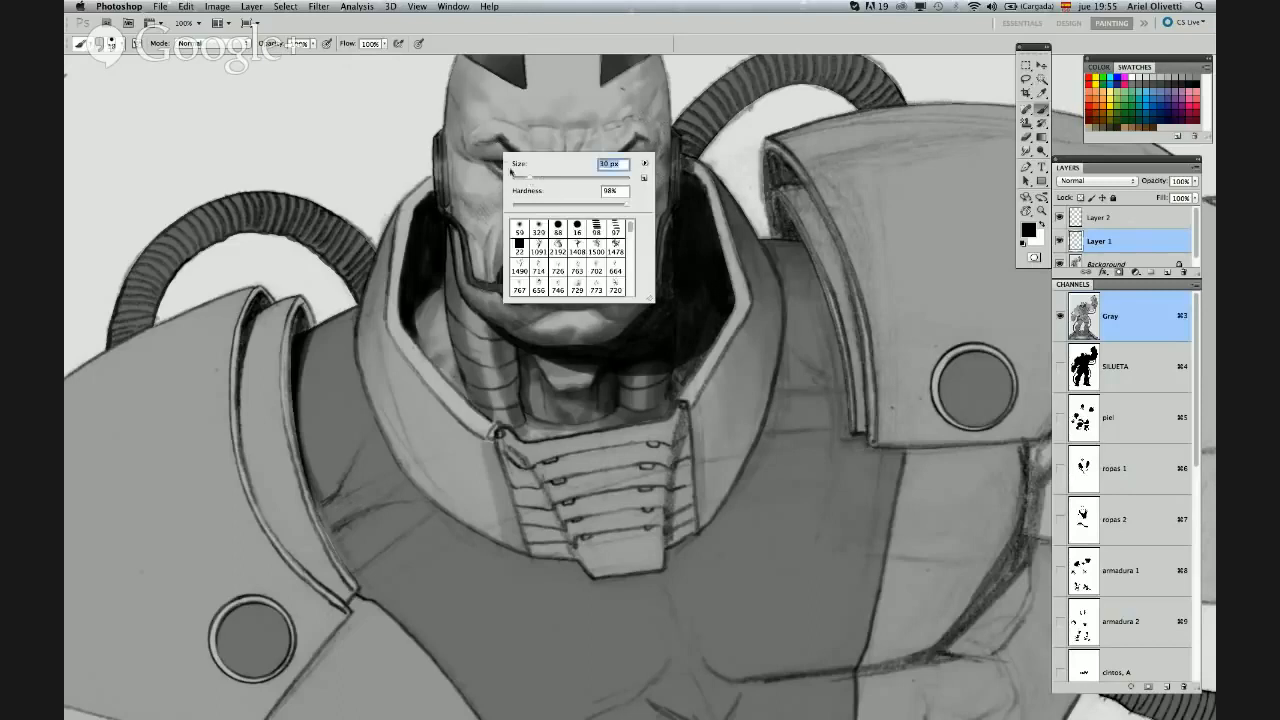
click(484, 147)
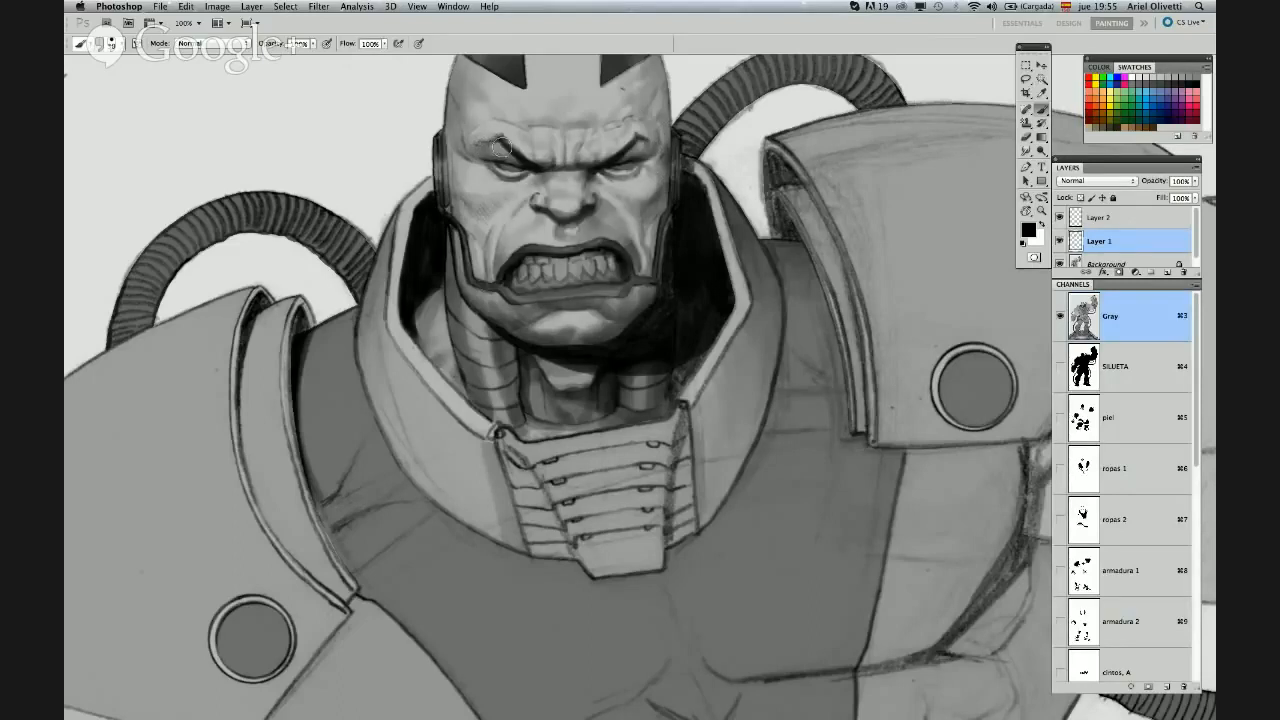
drag(638, 142, 652, 150)
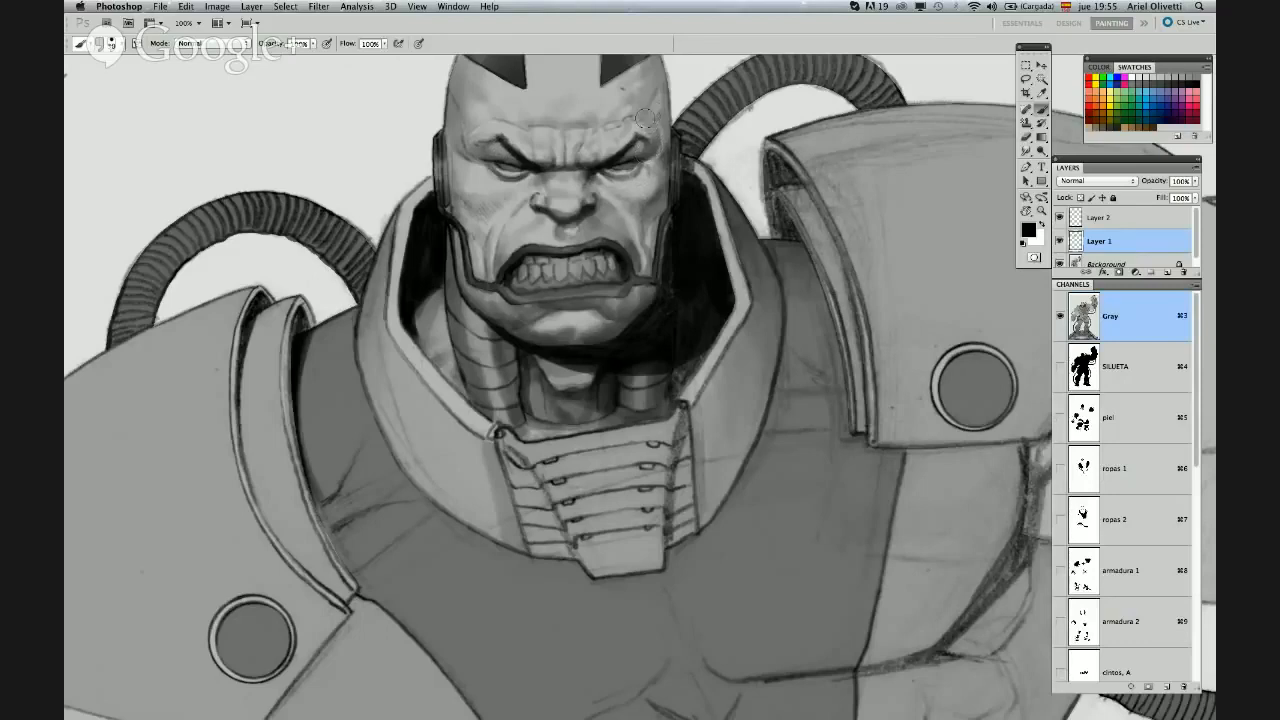
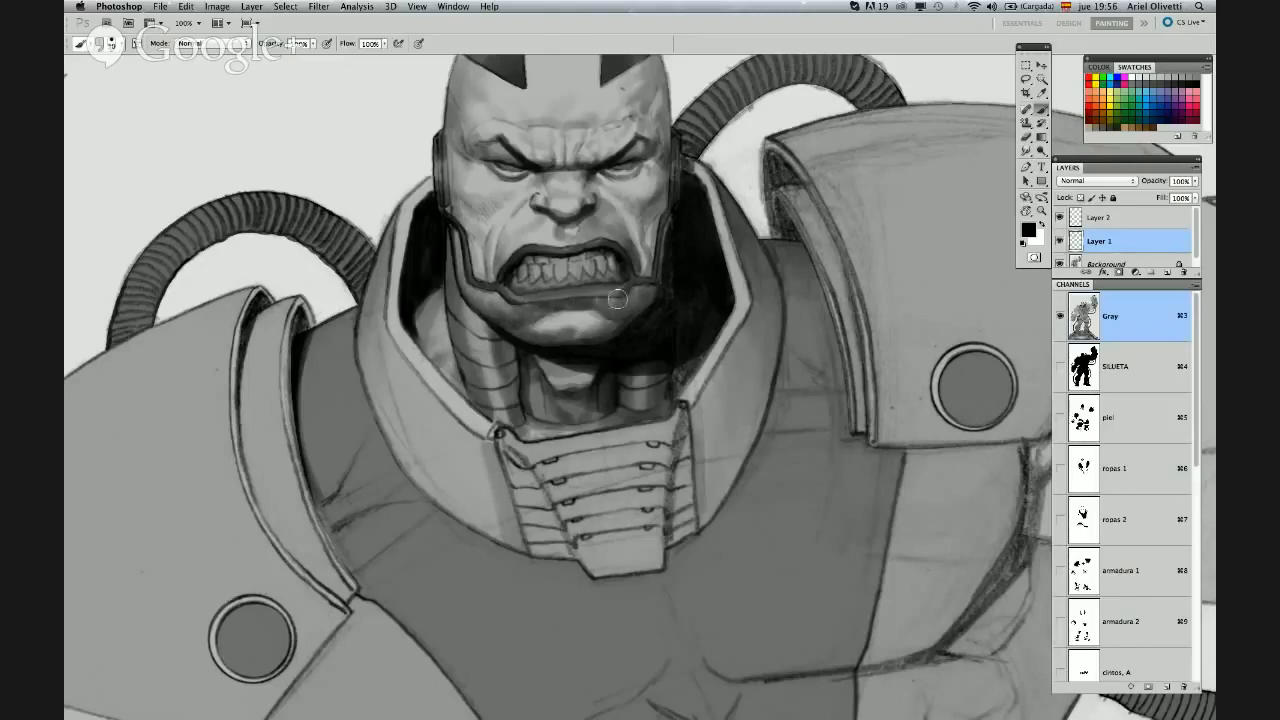
Shade the nose and shadowed chin with a 21 px brush and the forehead with a 40 px brush
right_click(535, 215)
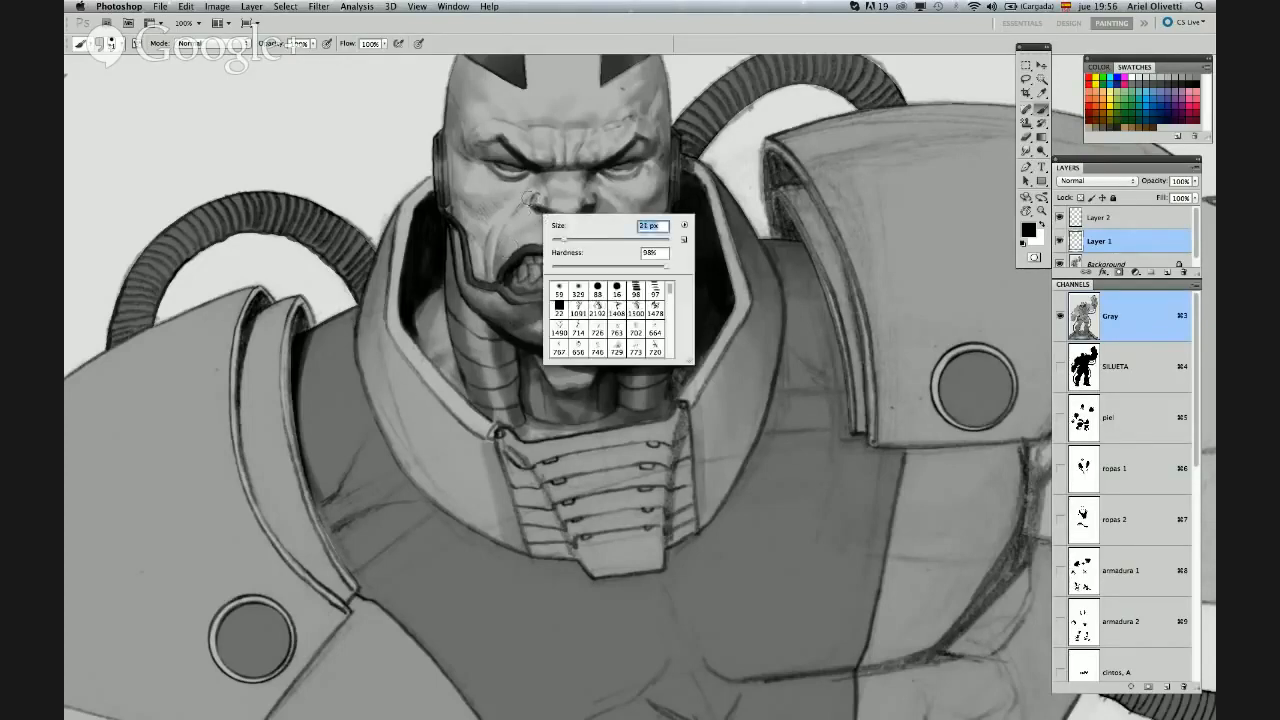
key(Return)
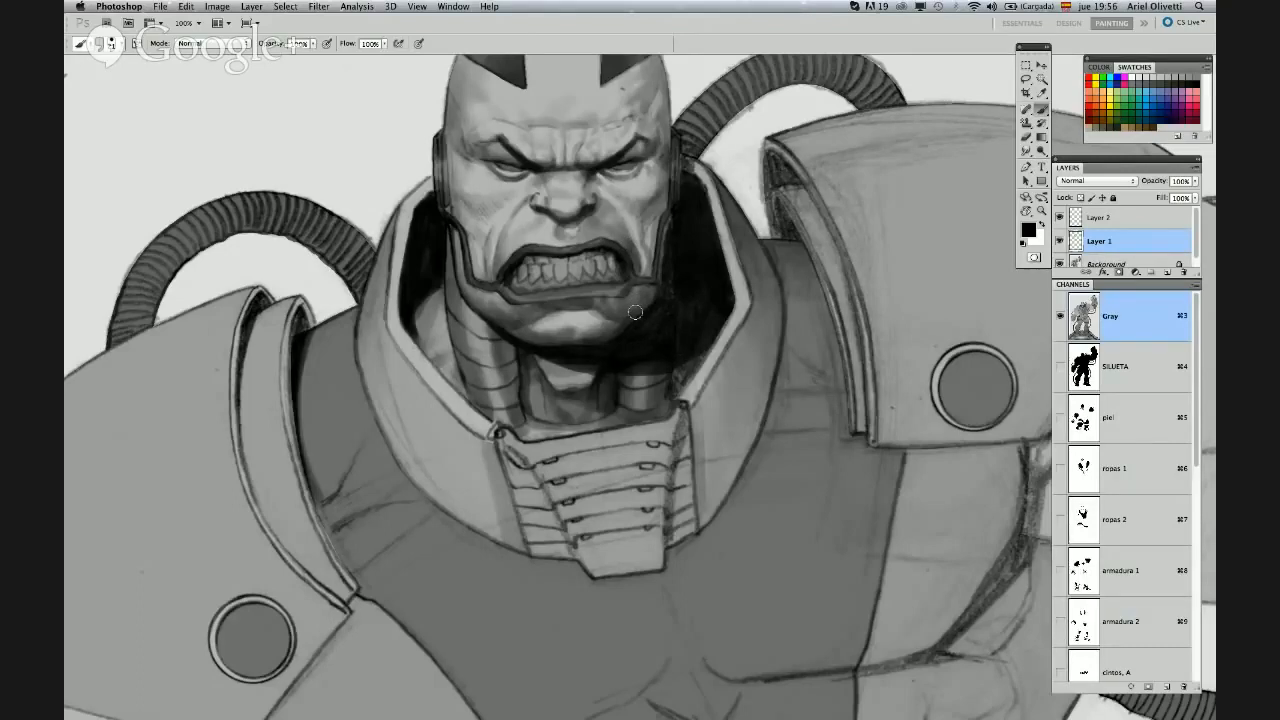
right_click(598, 120)
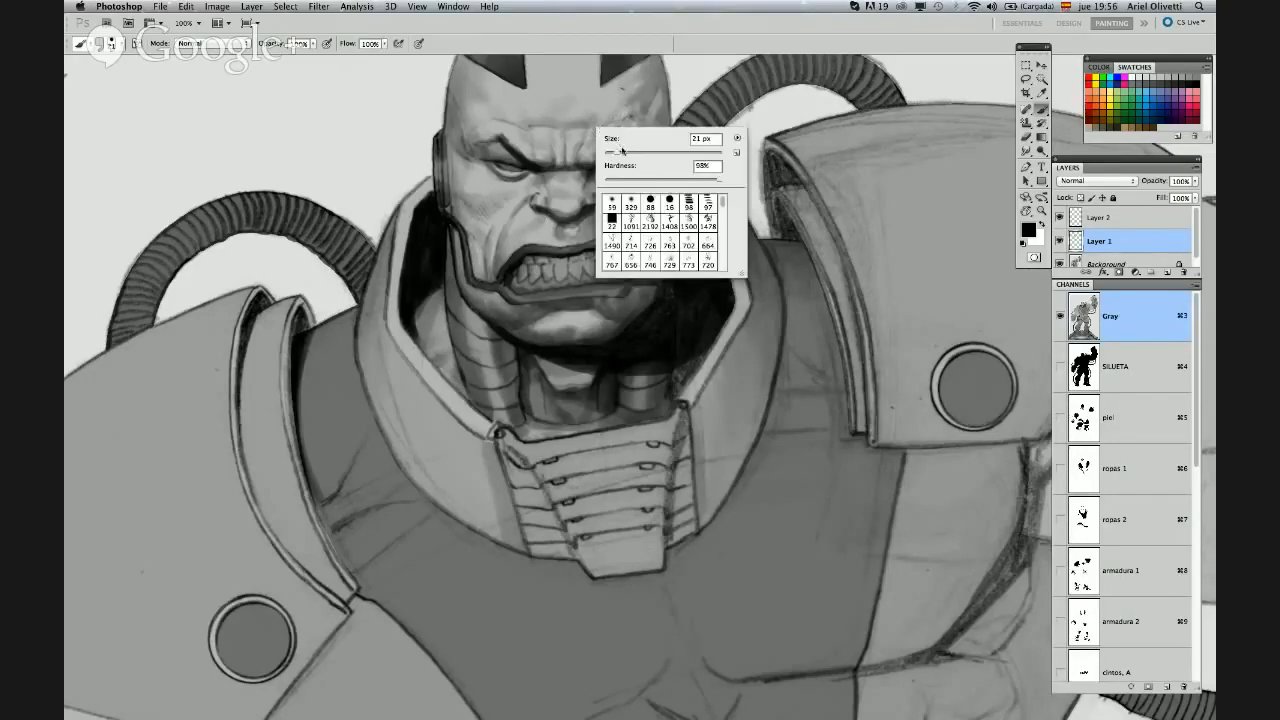
click(608, 96)
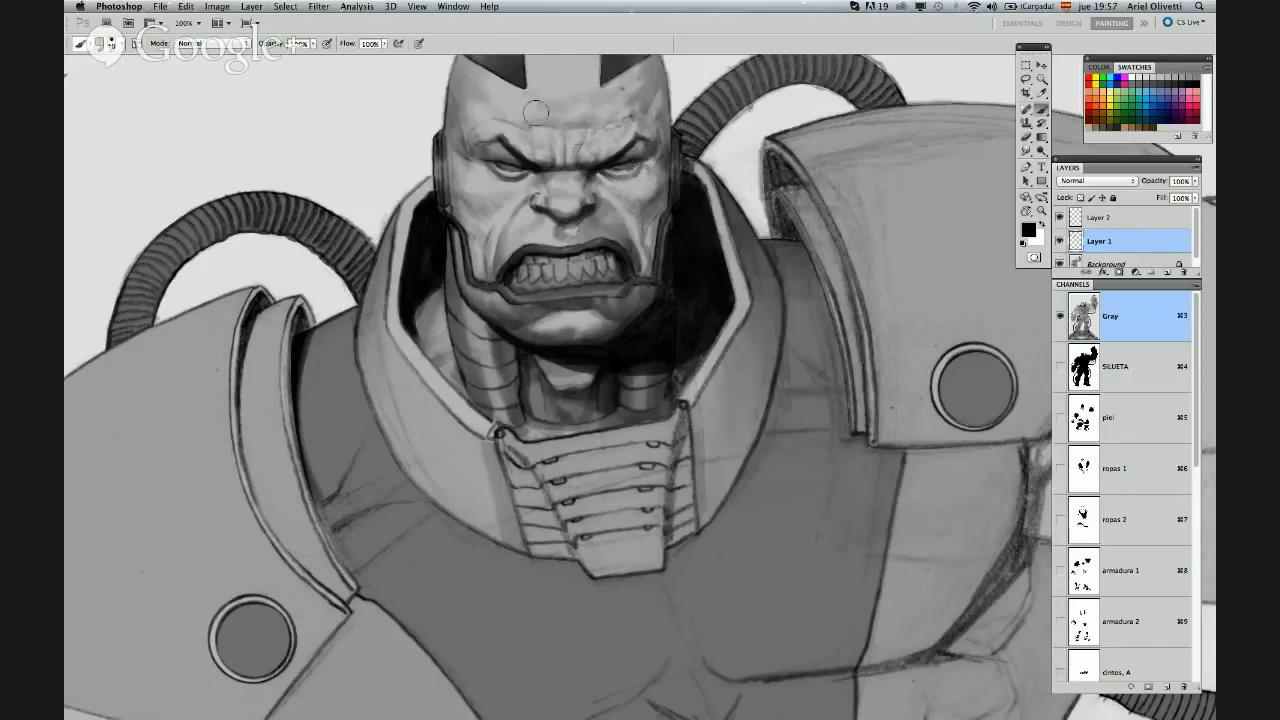
mouse_move(522, 104)
mouse_down()
mouse_move(530, 128)
mouse_move(514, 120)
mouse_up()
Reduce the brush size and shade the brow and the shadowed side of the forehead
right_click(594, 173)
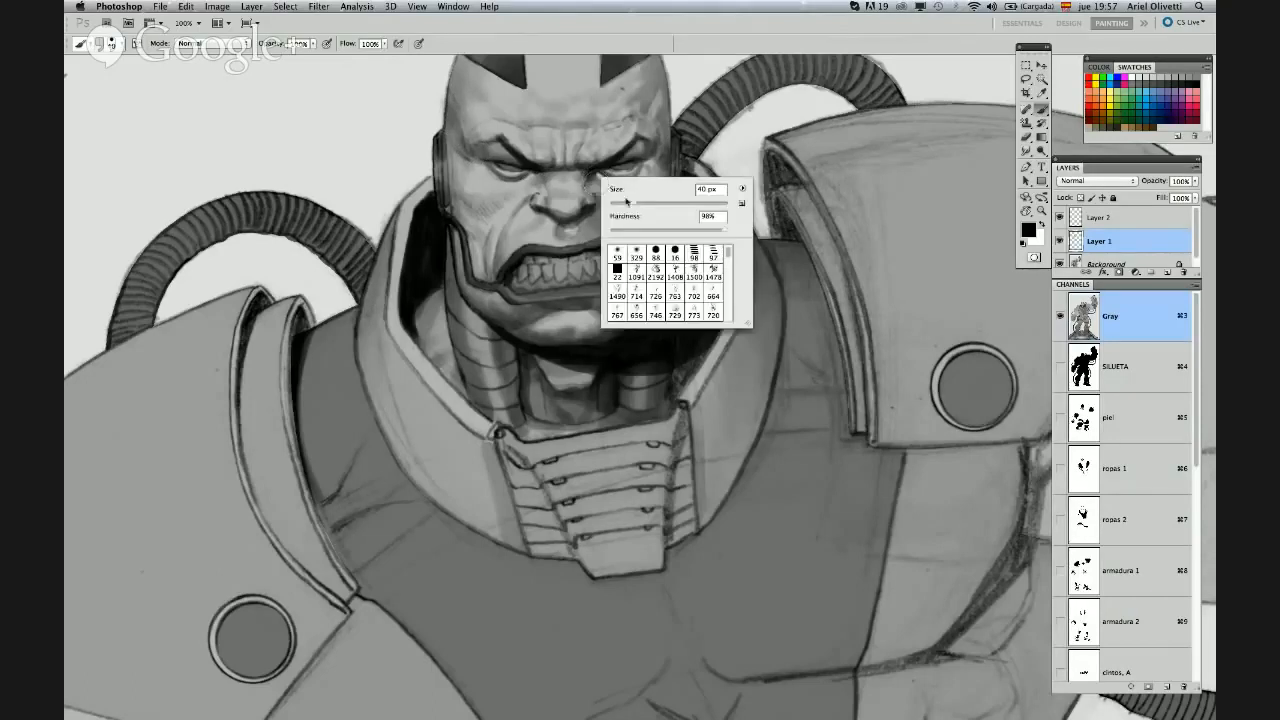
drag(629, 205, 622, 206)
click(589, 174)
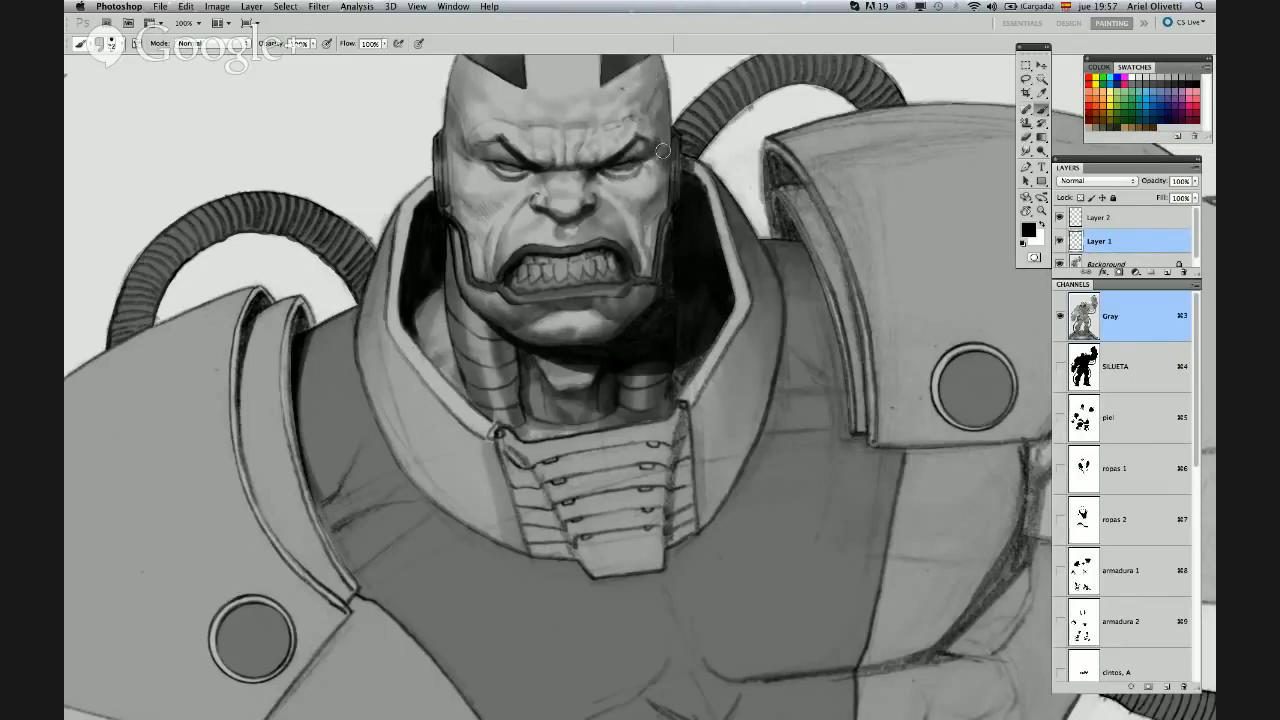
drag(640, 120, 654, 97)
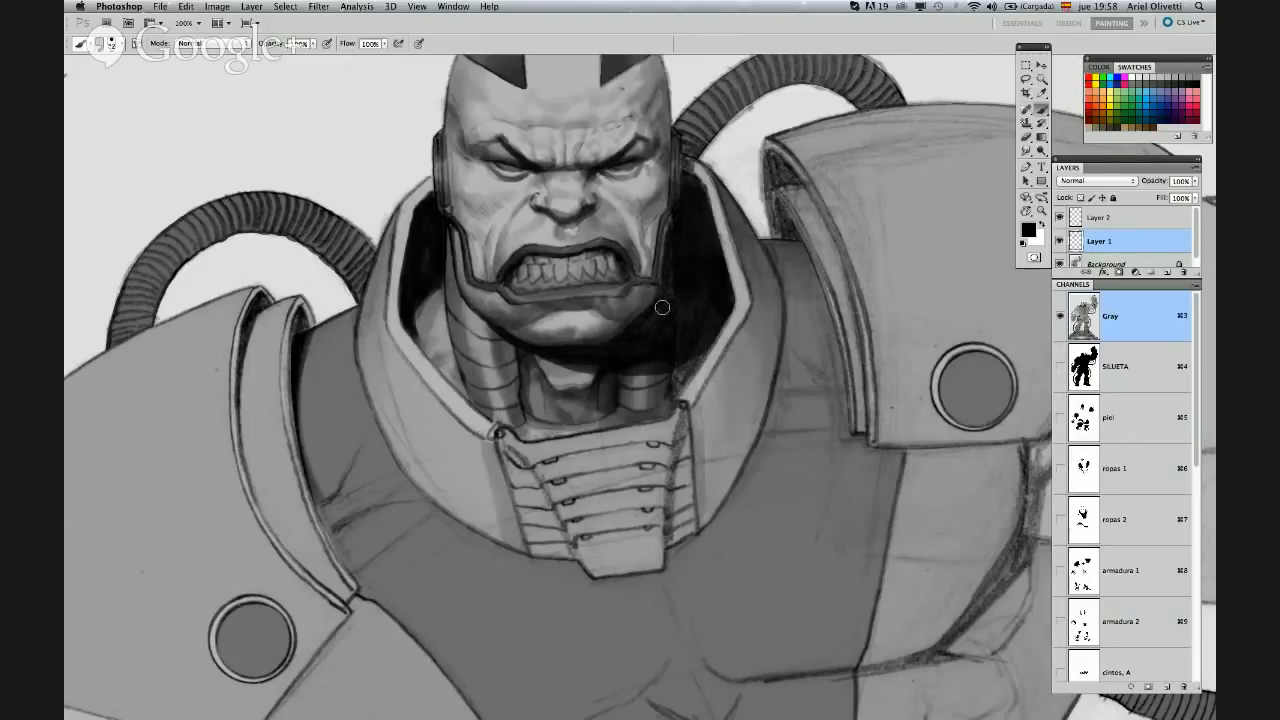
Readjust the brush and darken the base of the ribbed tube where it meets the head and collar
right_click(689, 172)
mouse_move(682, 148)
mouse_down()
mouse_move(682, 176)
mouse_move(692, 169)
mouse_up()
mouse_move(701, 139)
mouse_down()
mouse_move(682, 127)
mouse_move(705, 137)
mouse_move(722, 120)
mouse_up()
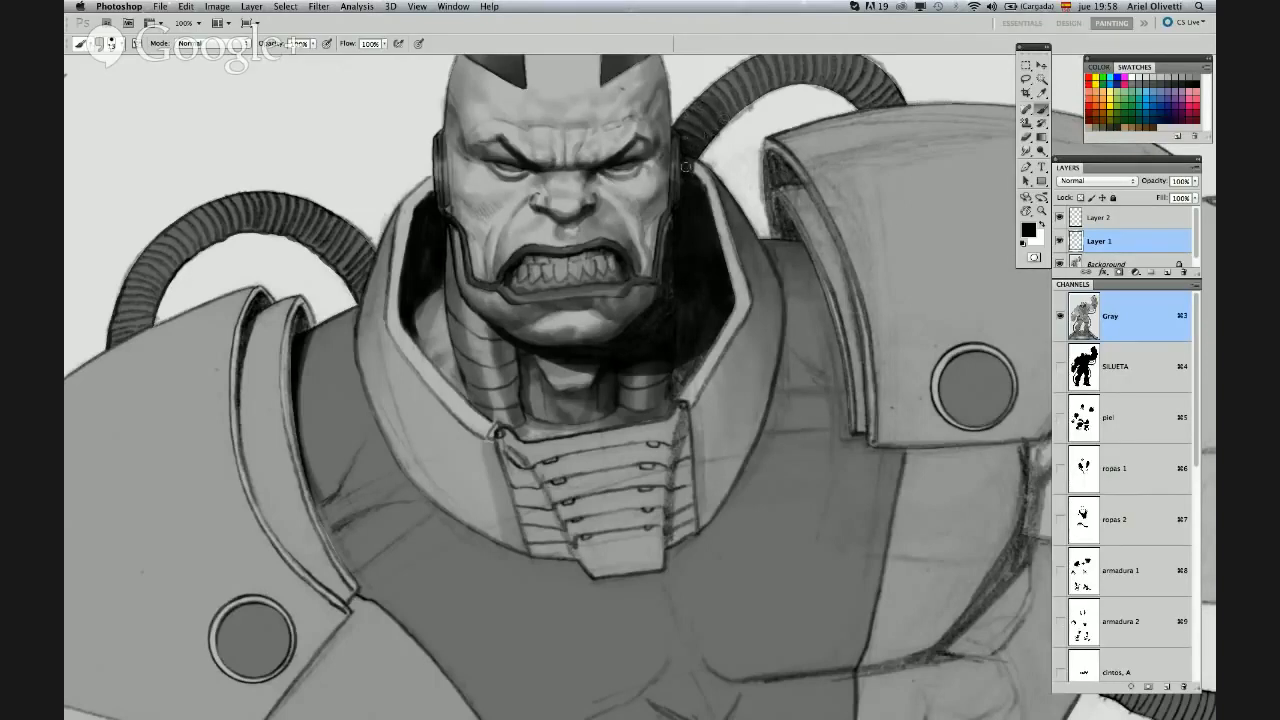
drag(686, 172, 688, 158)
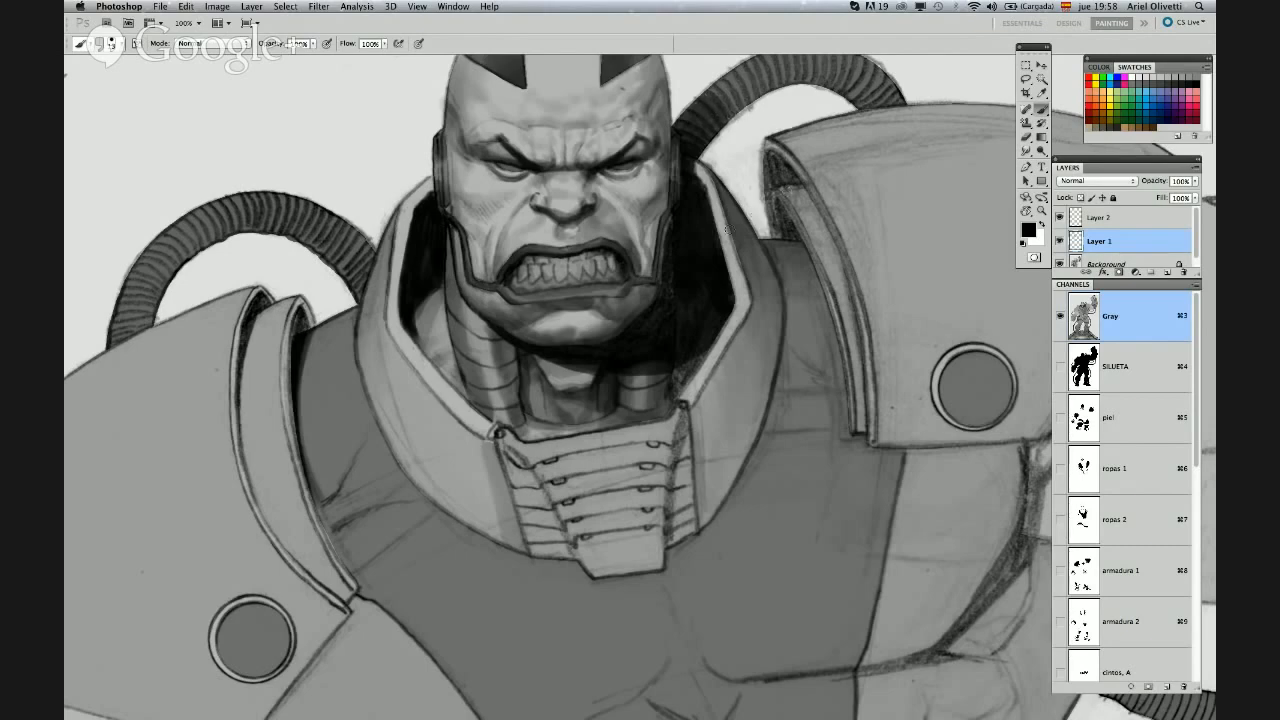
Load the SILUETA channel as a selection and make Layer 2 the active layer
key(super+space)
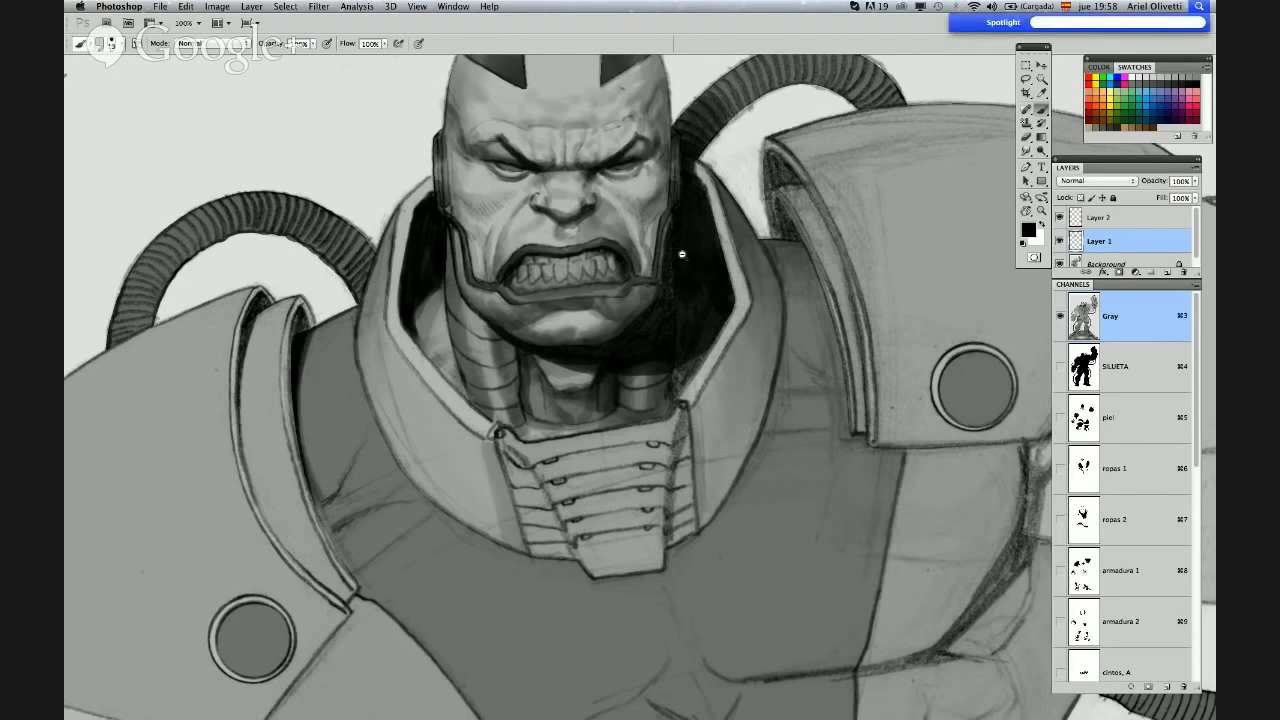
alt+click(682, 254)
mouse_move(741, 265)
mouse_down()
mouse_move(731, 231)
mouse_move(726, 266)
mouse_up()
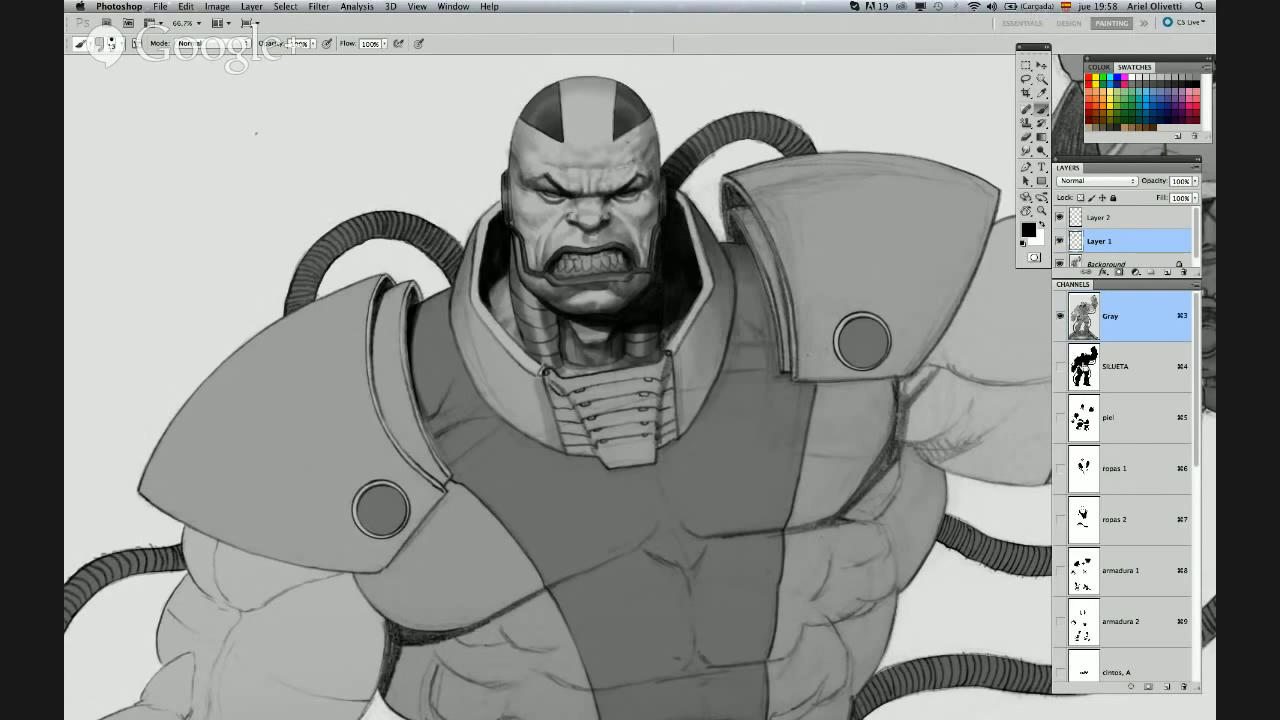
super+click(1080, 368)
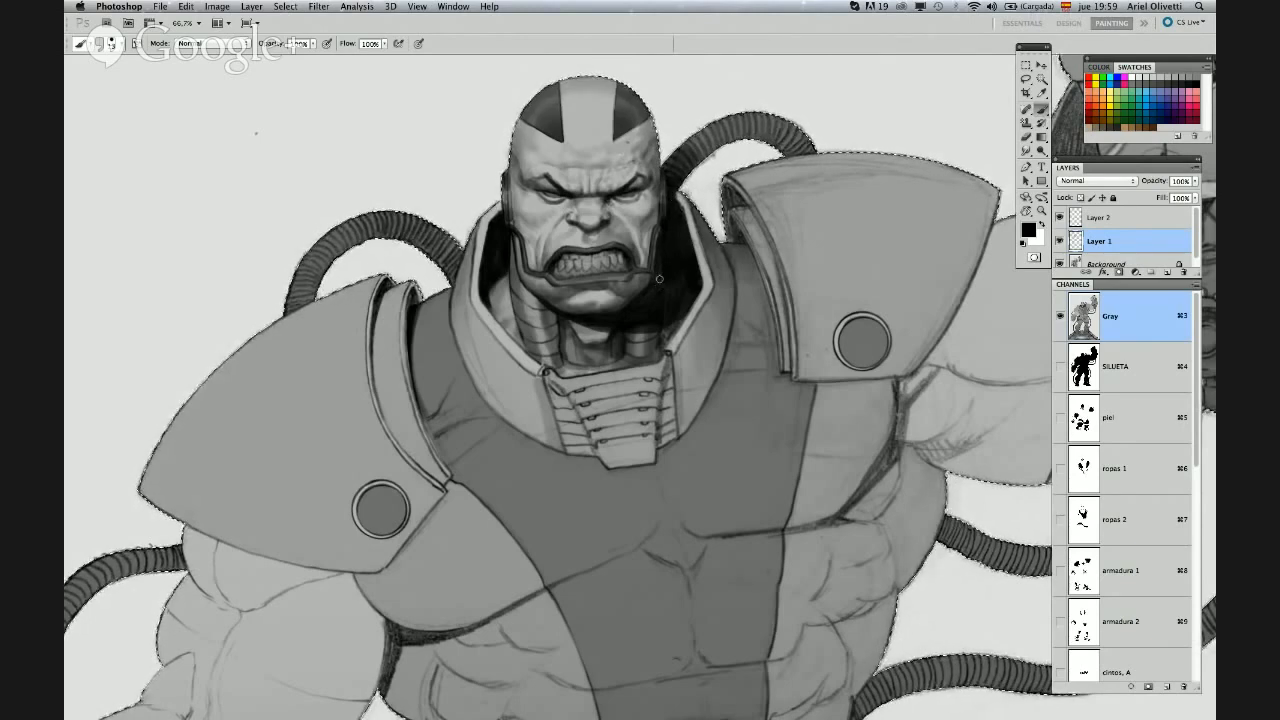
key(super+space)
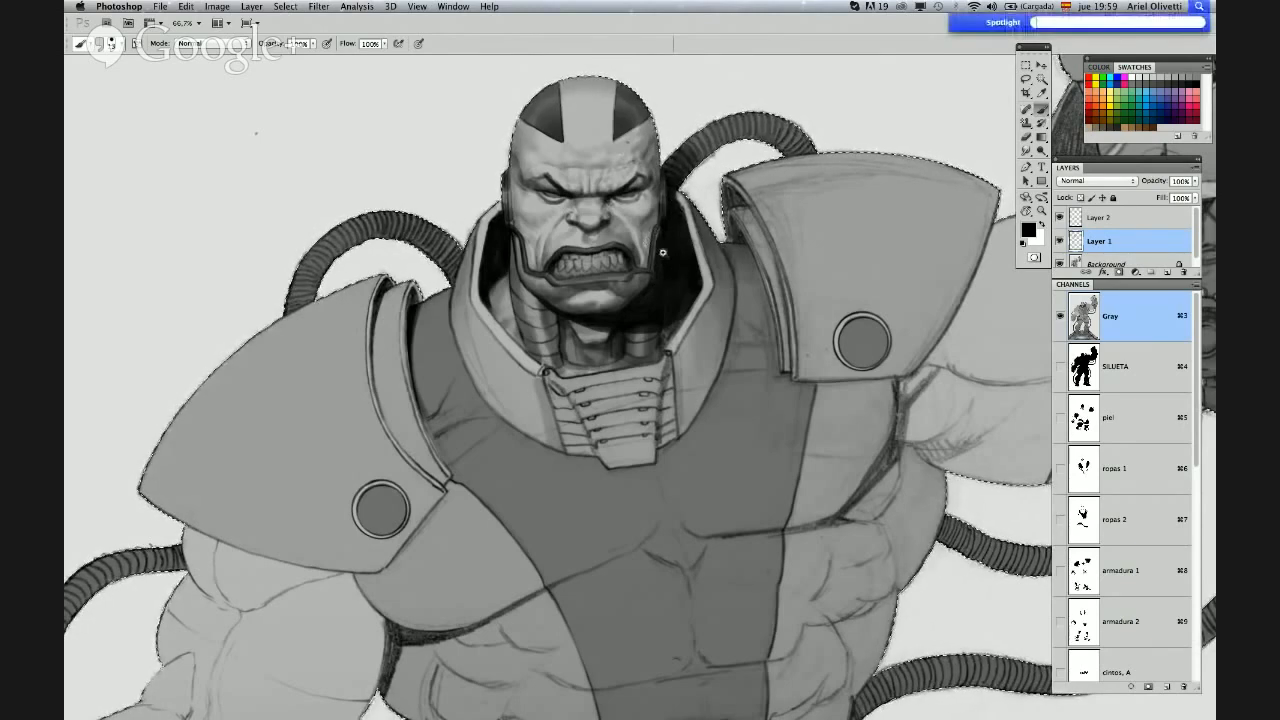
alt+super+click(668, 244)
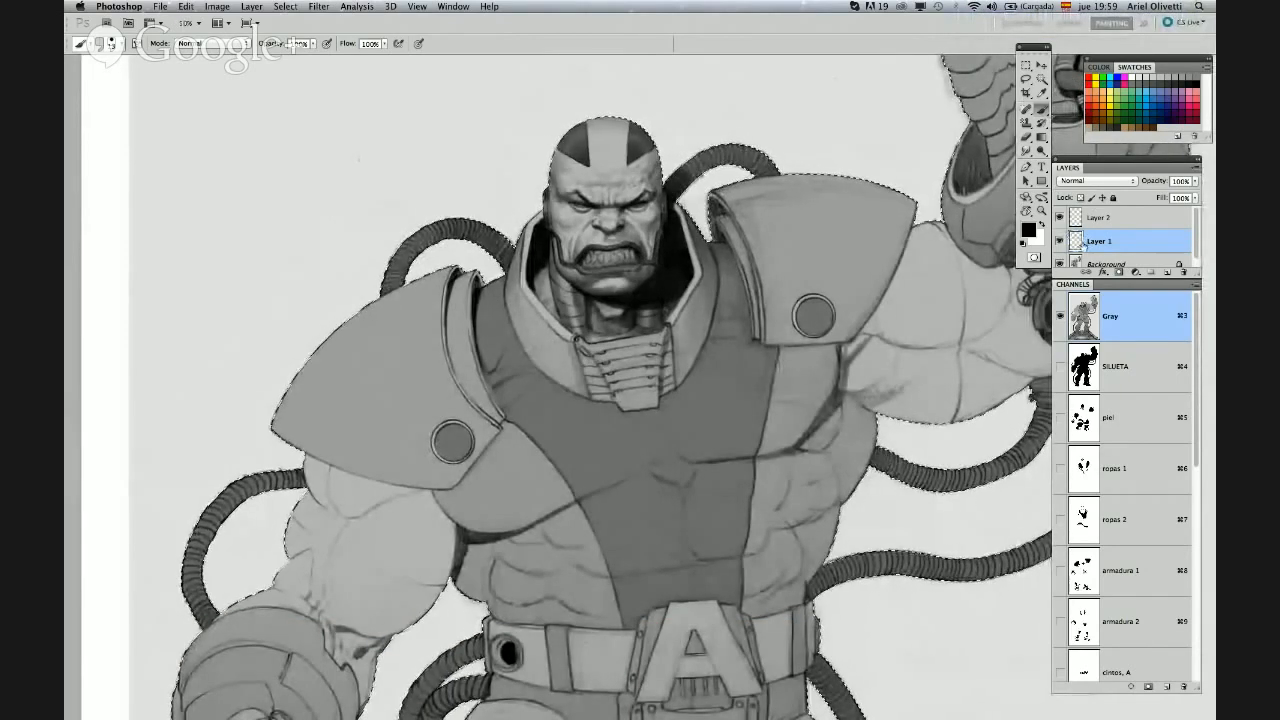
key(alt+bracketright)
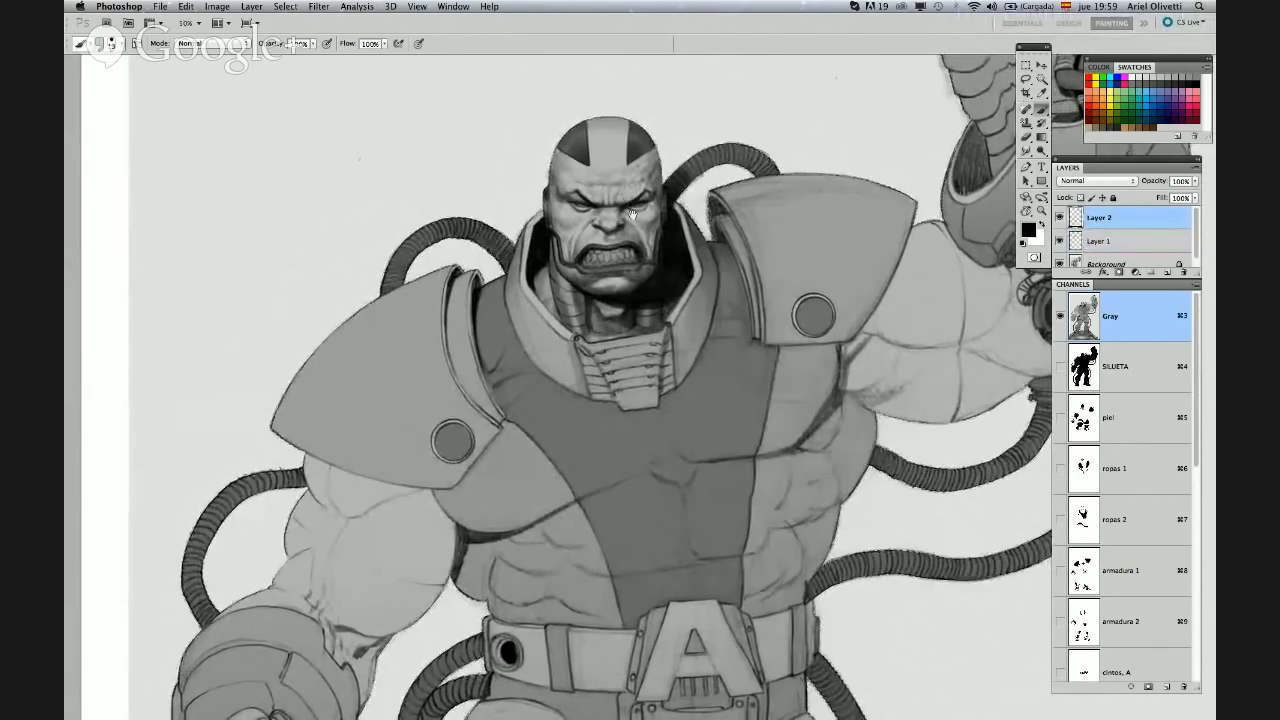
Adjust the brush size, sample the light grey of the central forehead stripe and lighten the foreground colour to 18% K
scroll(633, 215, up, 2)
scroll(633, 215, up, 2)
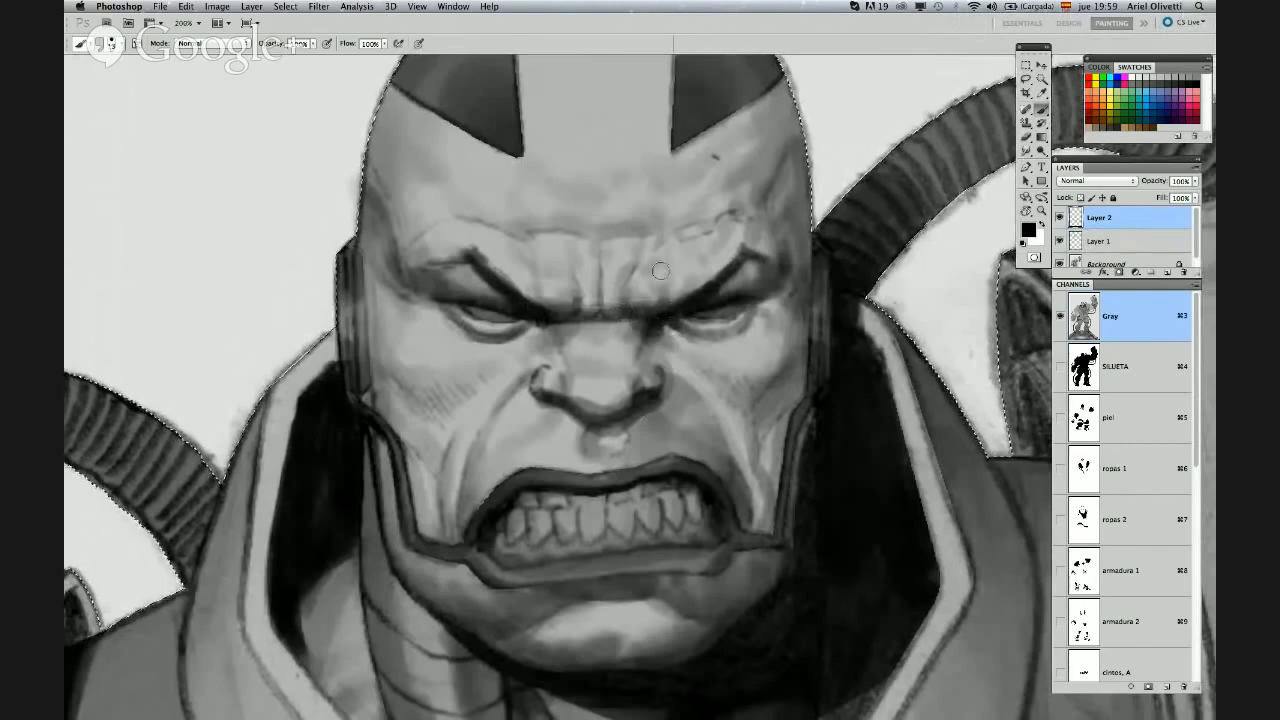
key([)
key([)
key([)
key([)
key([)
key(])
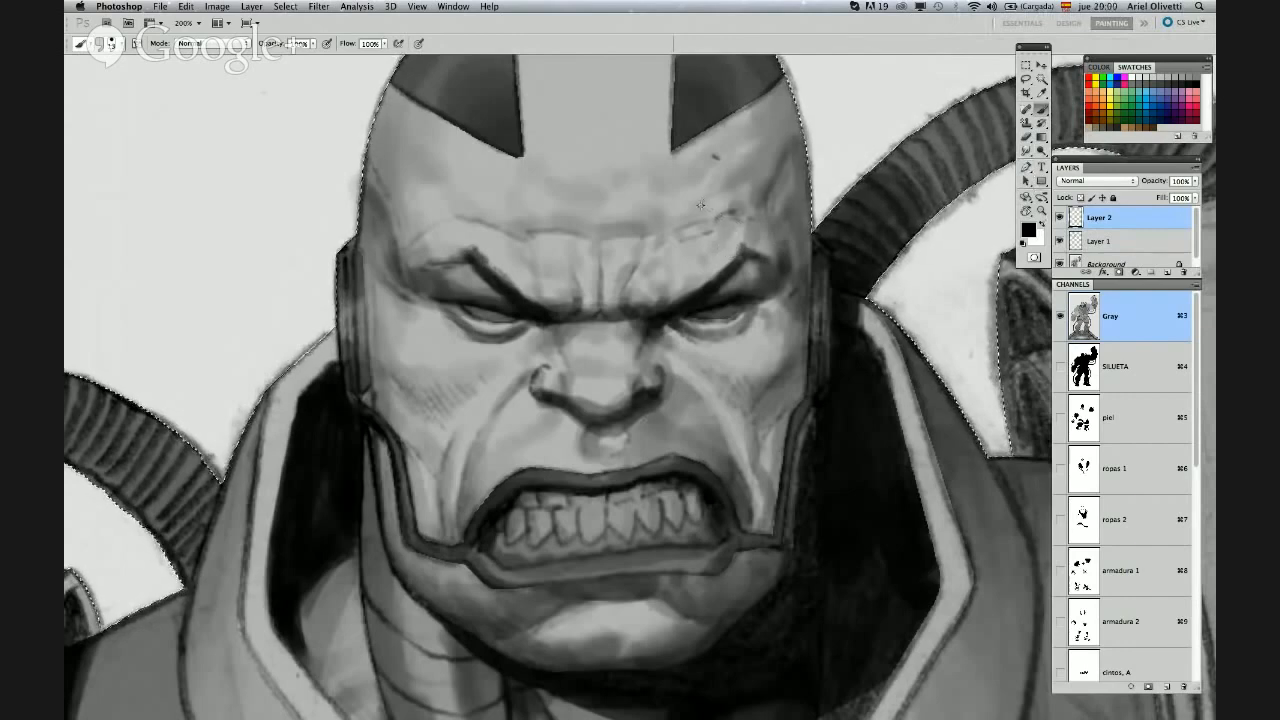
alt+click(600, 139)
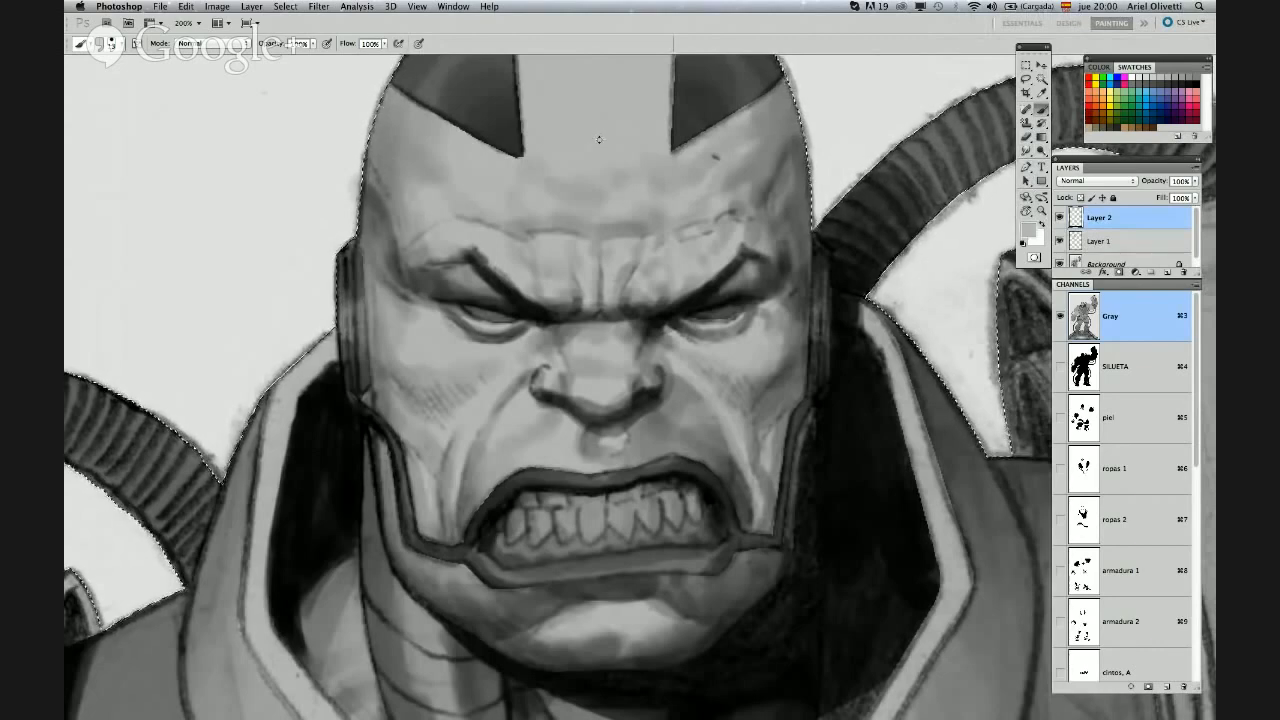
click(1099, 67)
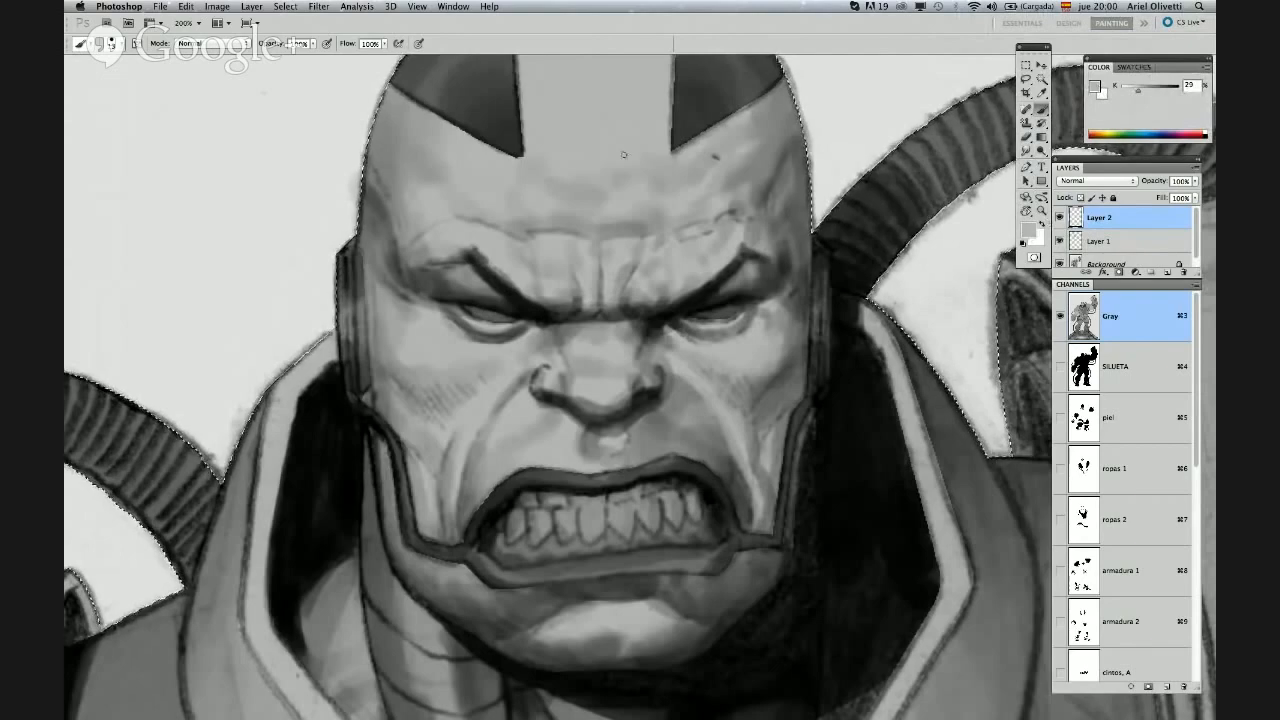
alt+click(605, 122)
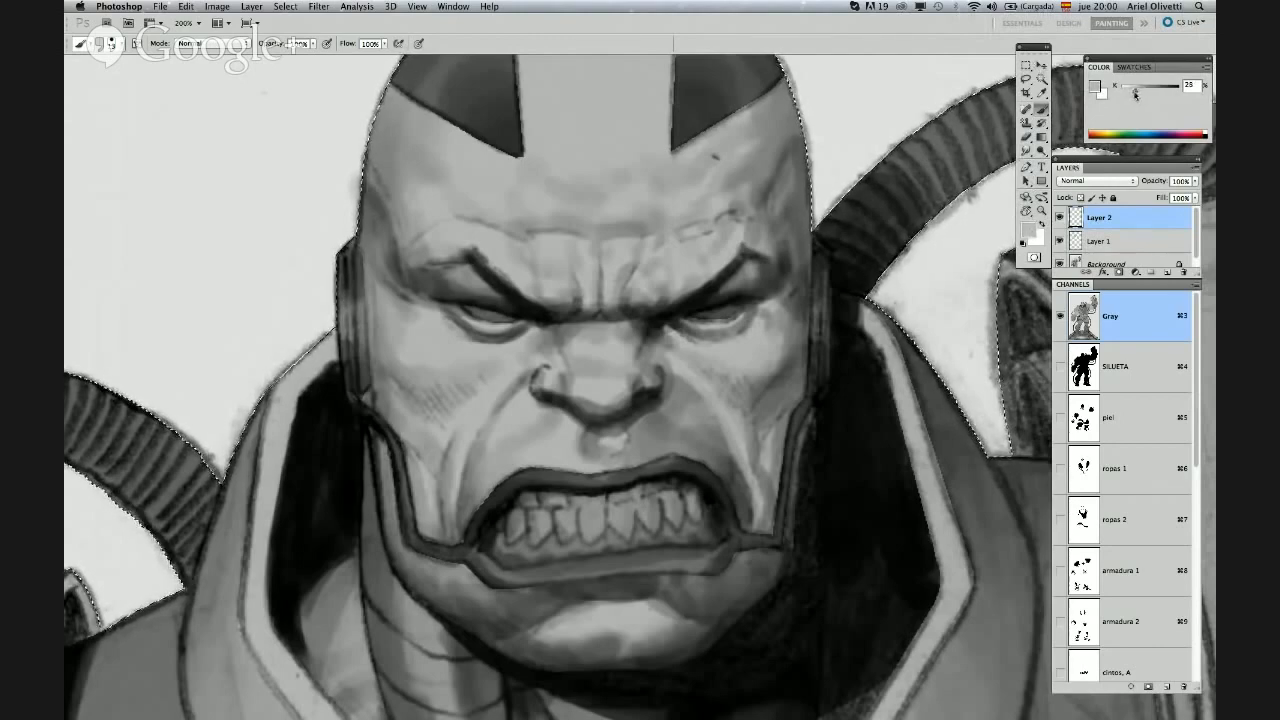
drag(1135, 94, 1133, 95)
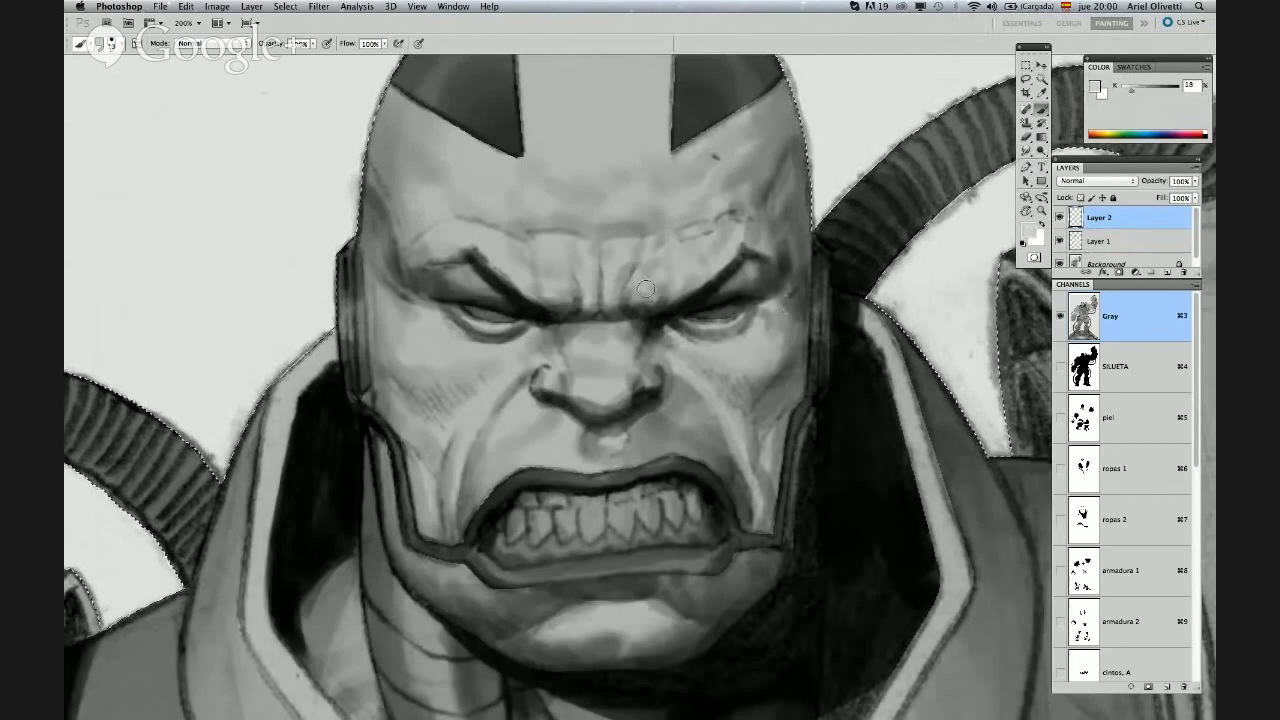
Readjust the brush size and paint a highlight on the tip of the nose
right_click(614, 330)
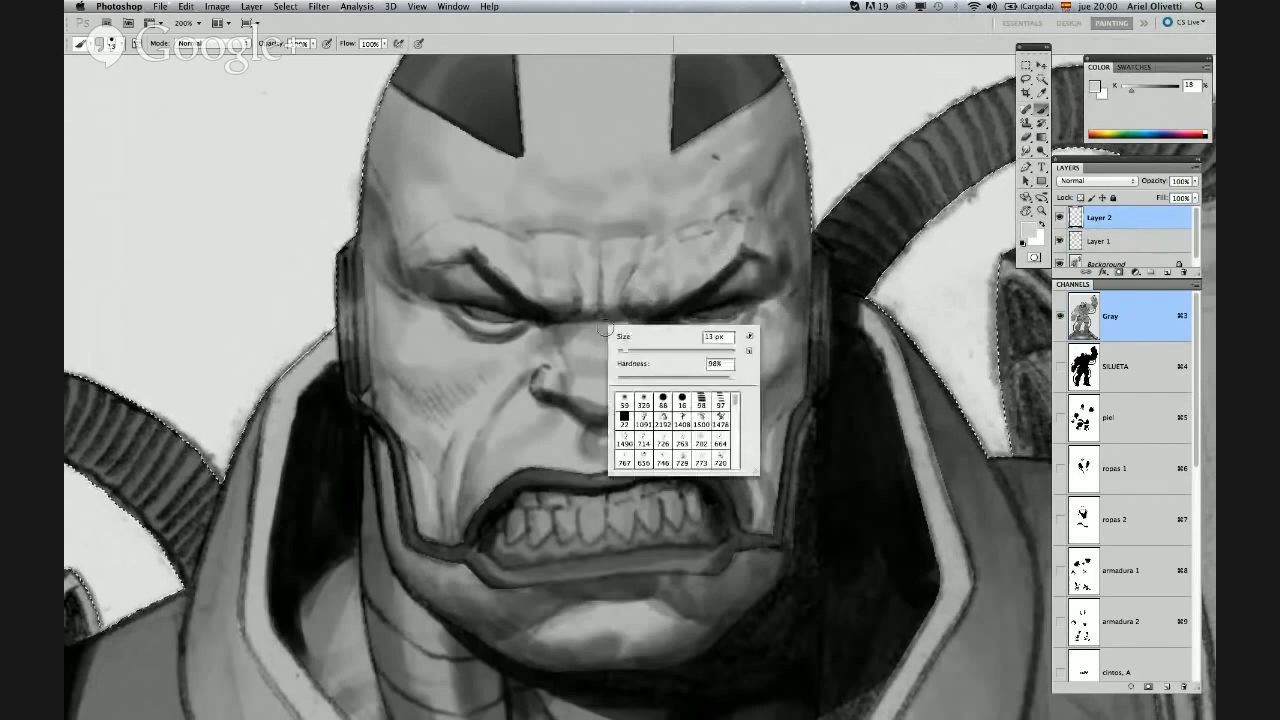
key(Return)
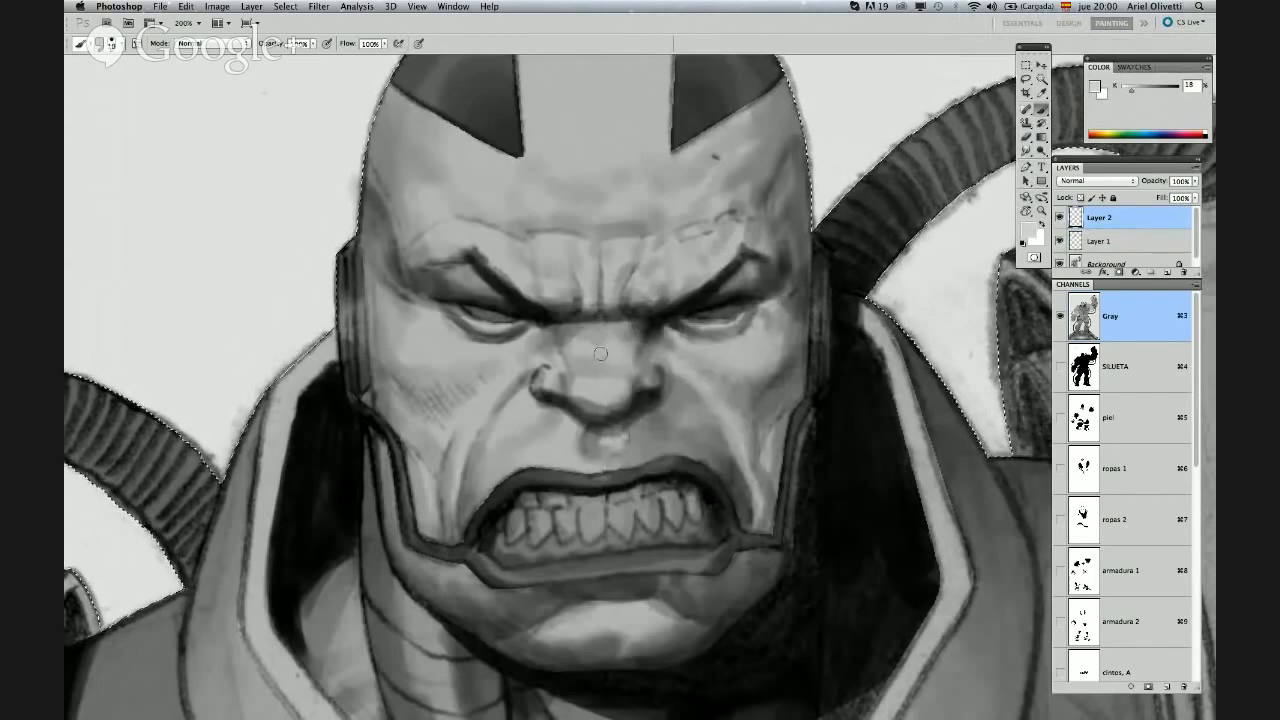
click(605, 348)
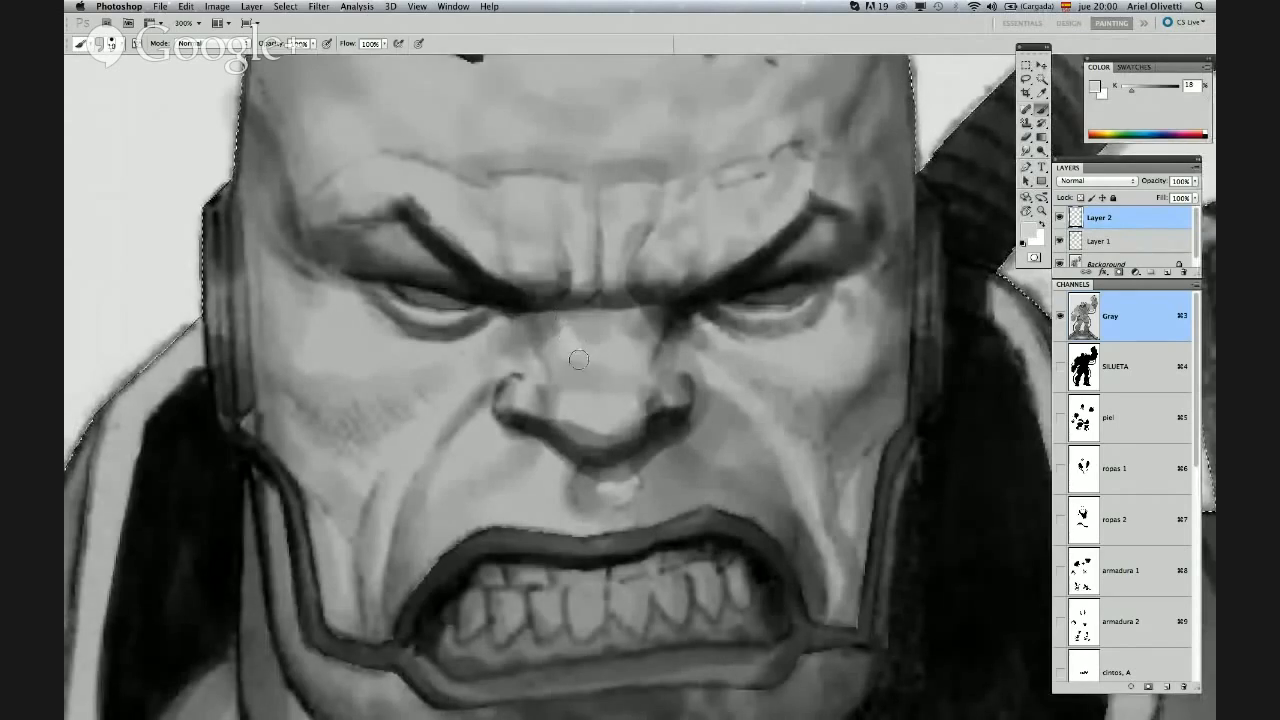
drag(580, 399, 620, 409)
Readjust the brush size and paint highlights on the bridge and tip of the nose
right_click(571, 318)
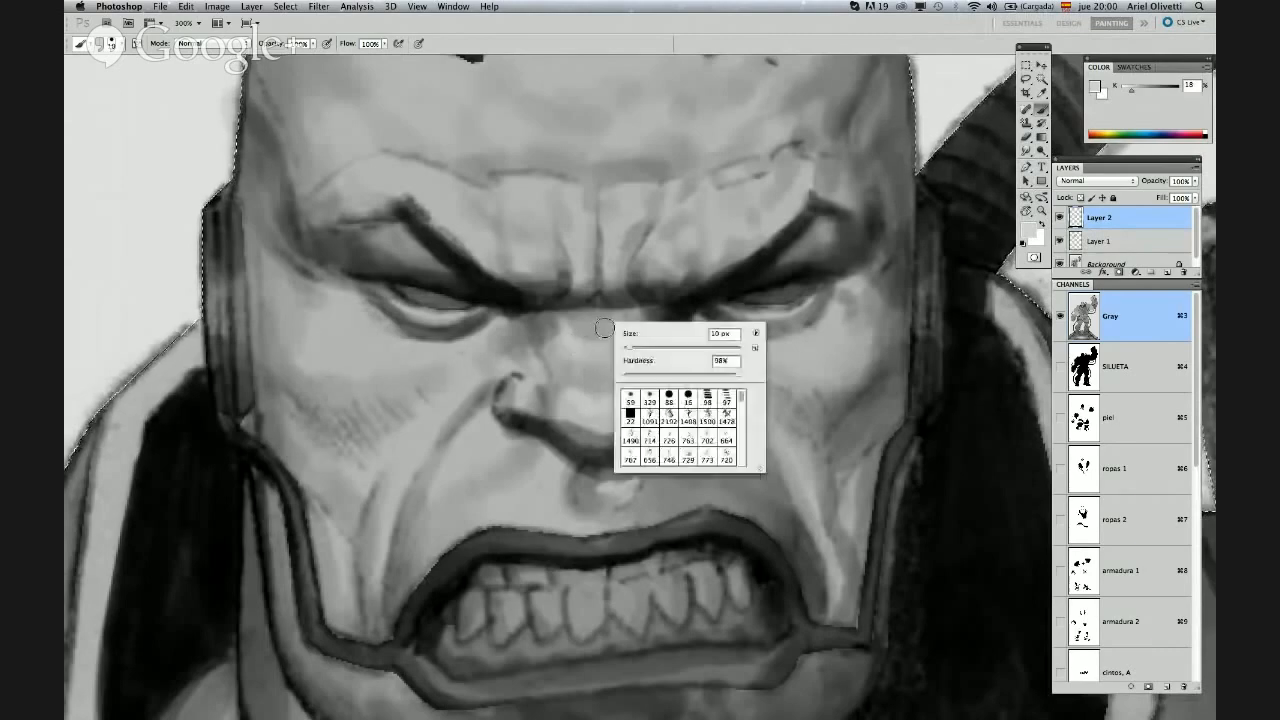
key(Escape)
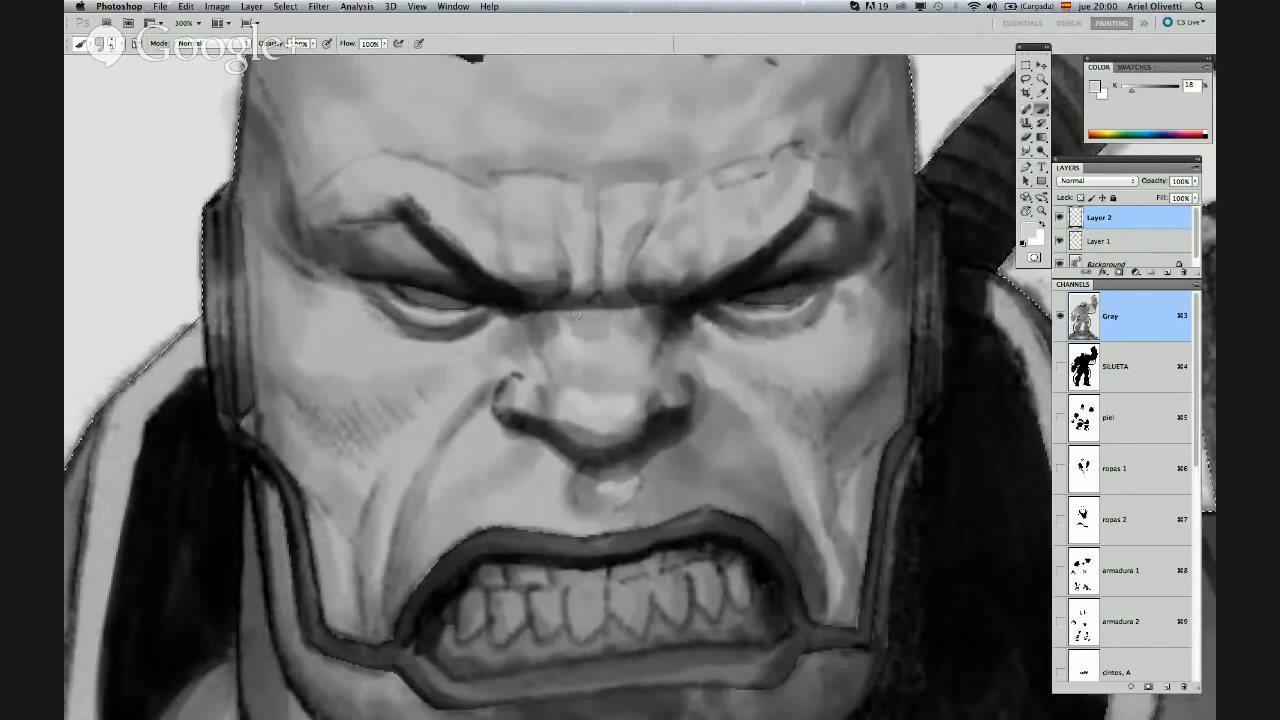
drag(745, 390, 851, 284)
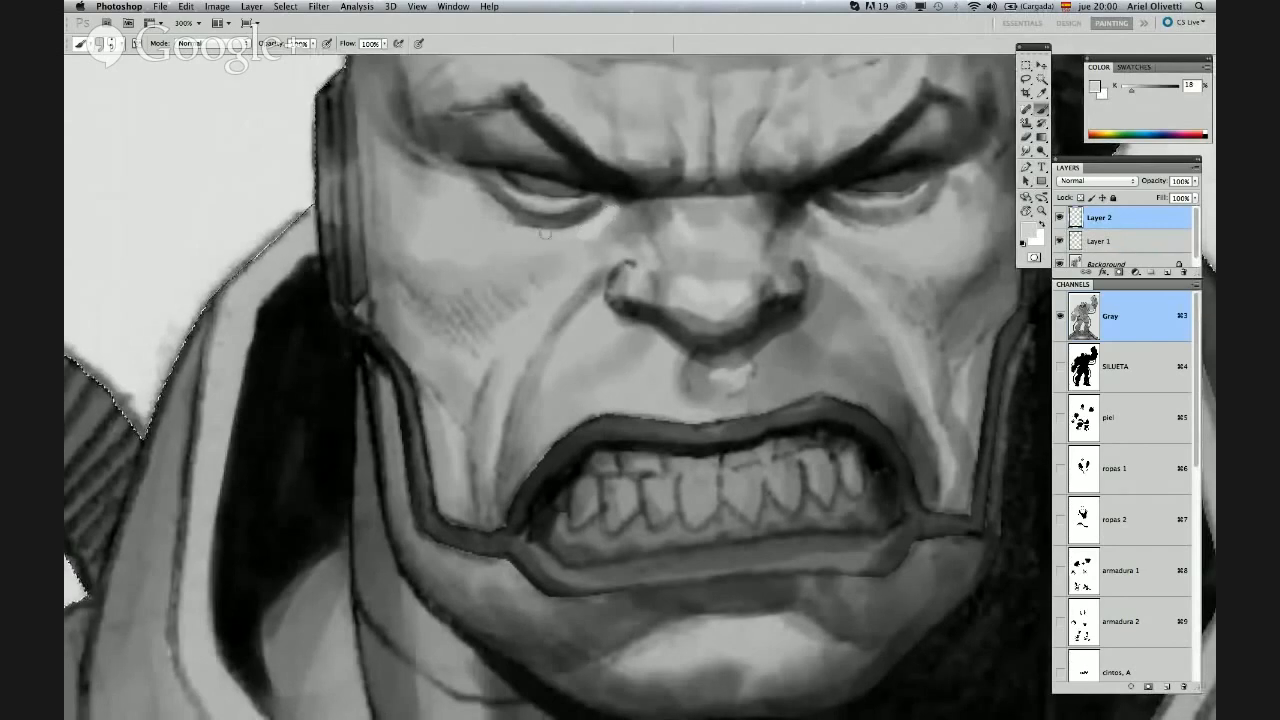
right_click(443, 189)
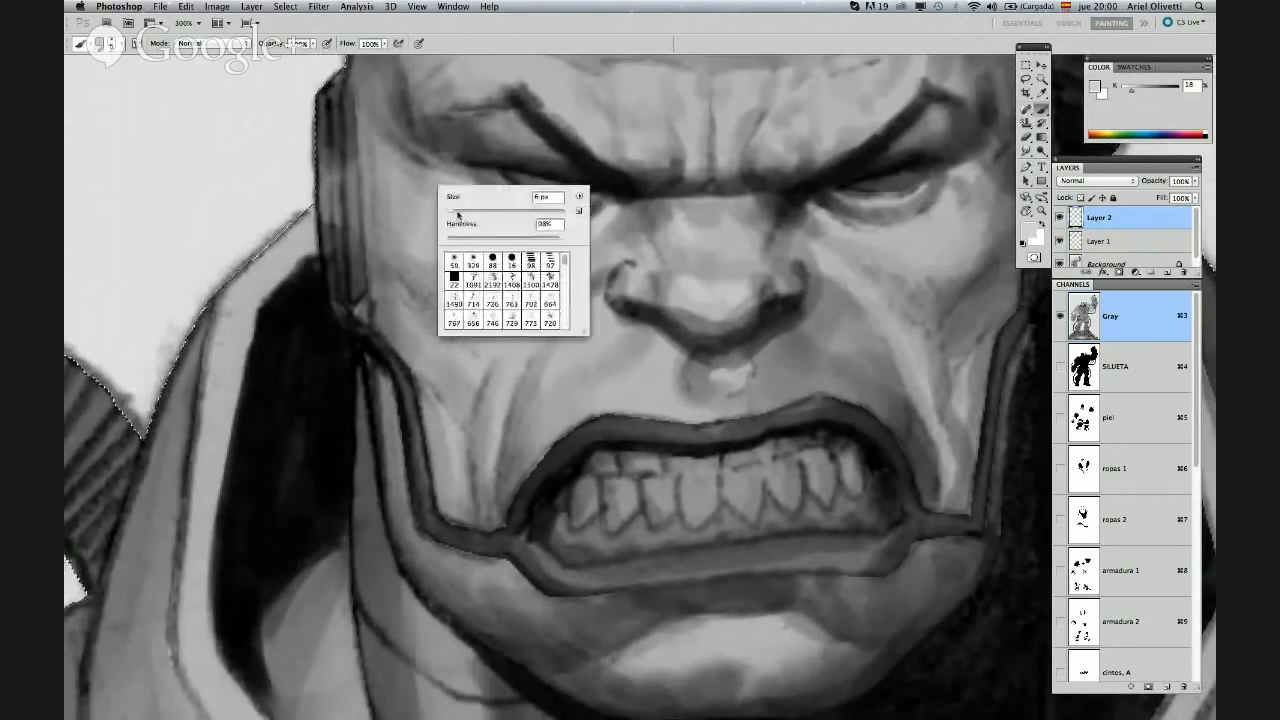
key(Return)
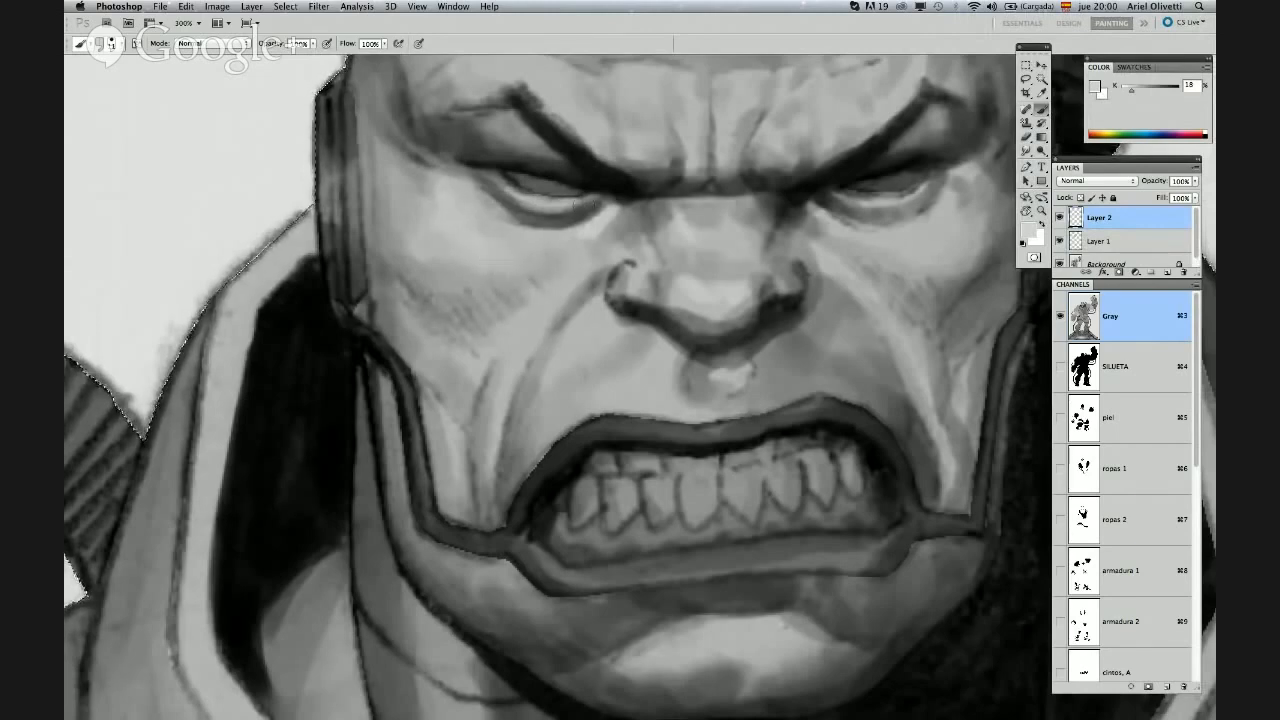
Readjust the brush size again and add fine highlights along the lower eyelid and around the nose
right_click(600, 262)
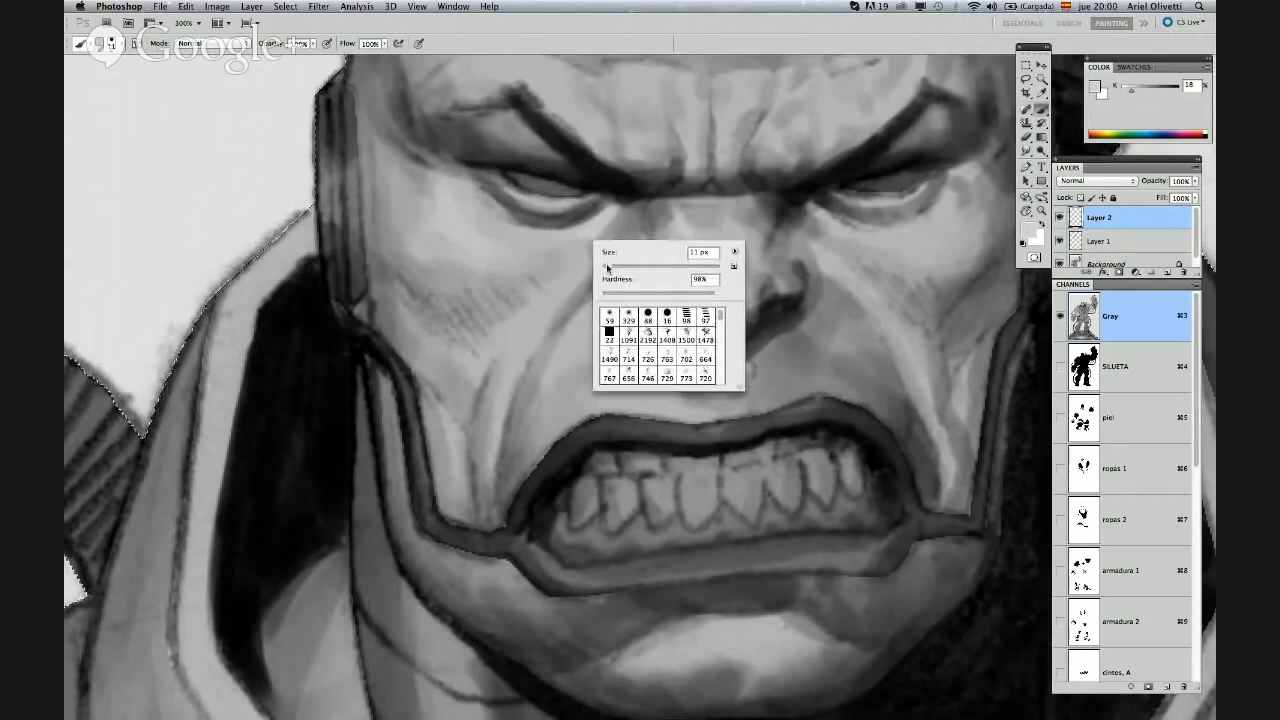
drag(607, 267, 606, 268)
key(Return)
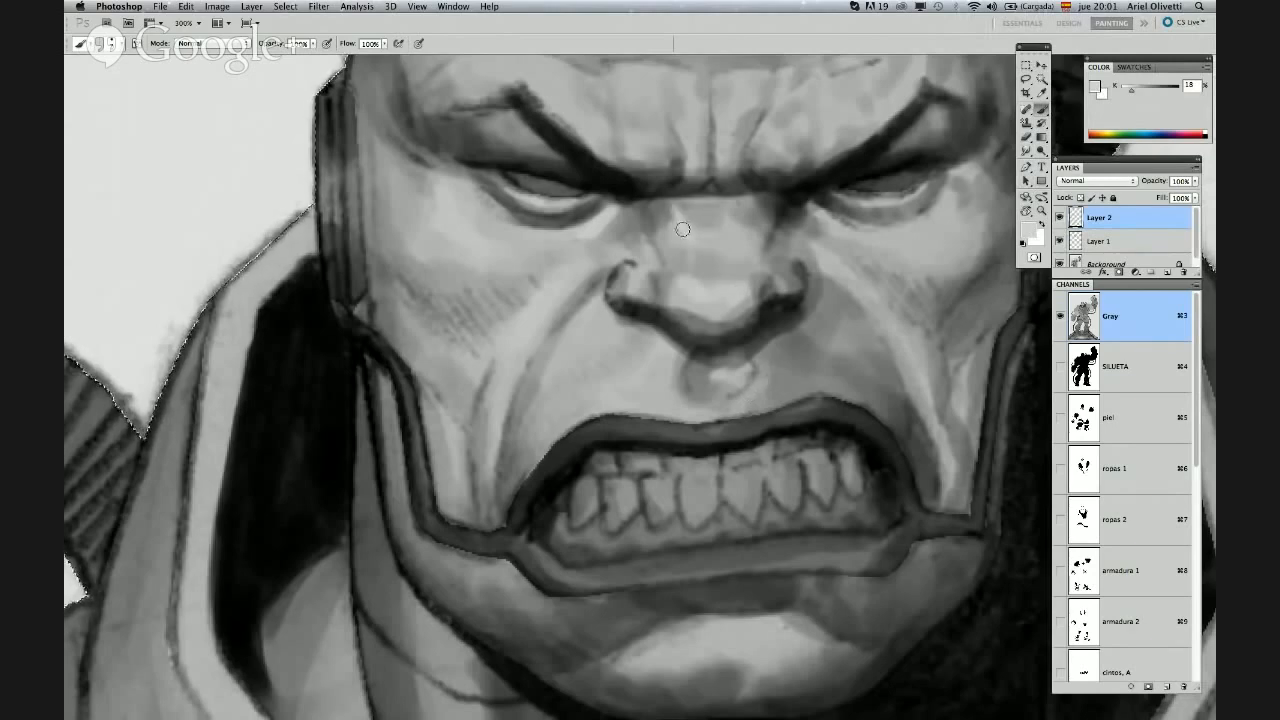
drag(682, 230, 696, 291)
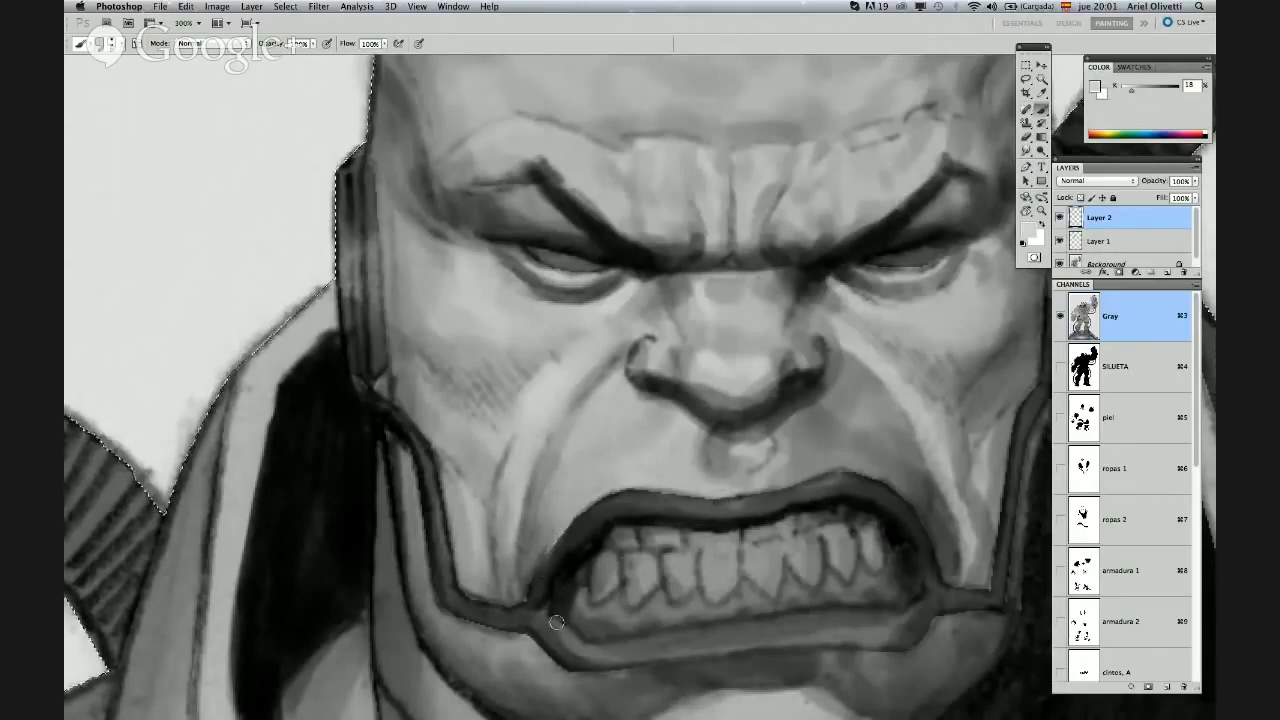
Reduce the brush size and paint thin highlights on the lower lip rim, the upper teeth and the eye
right_click(566, 570)
drag(580, 587, 575, 590)
click(541, 621)
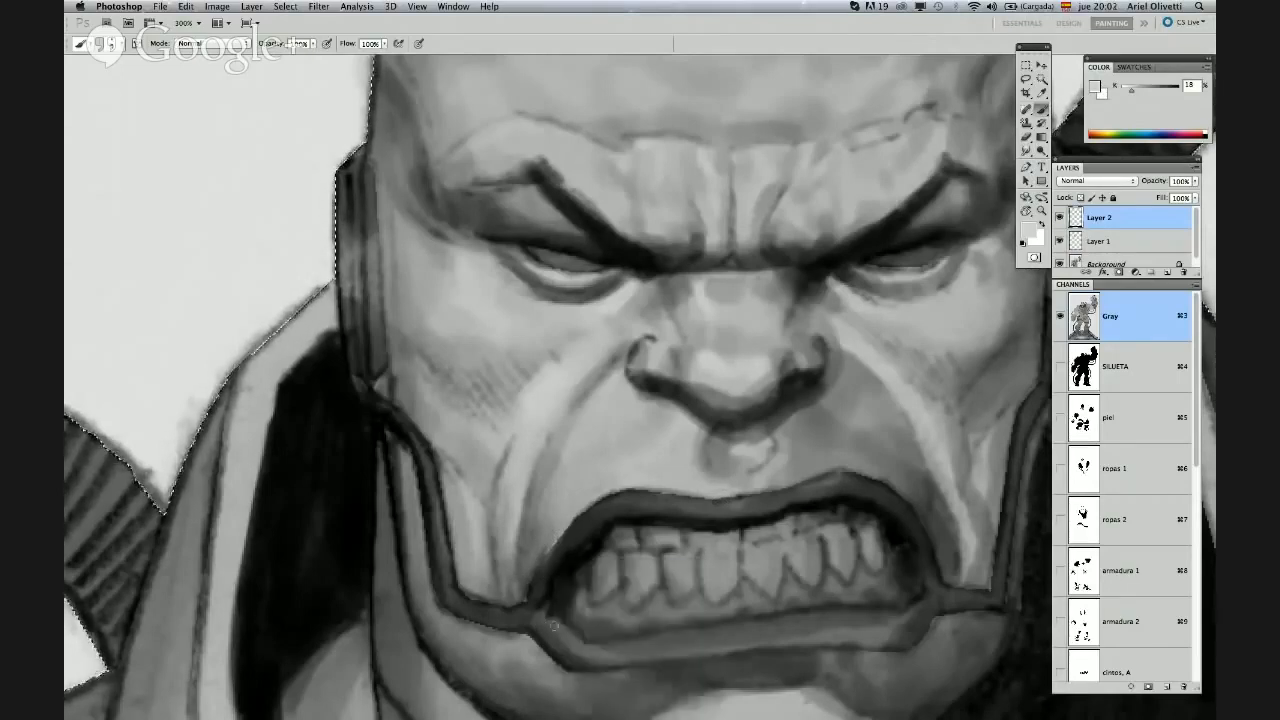
drag(590, 652, 607, 650)
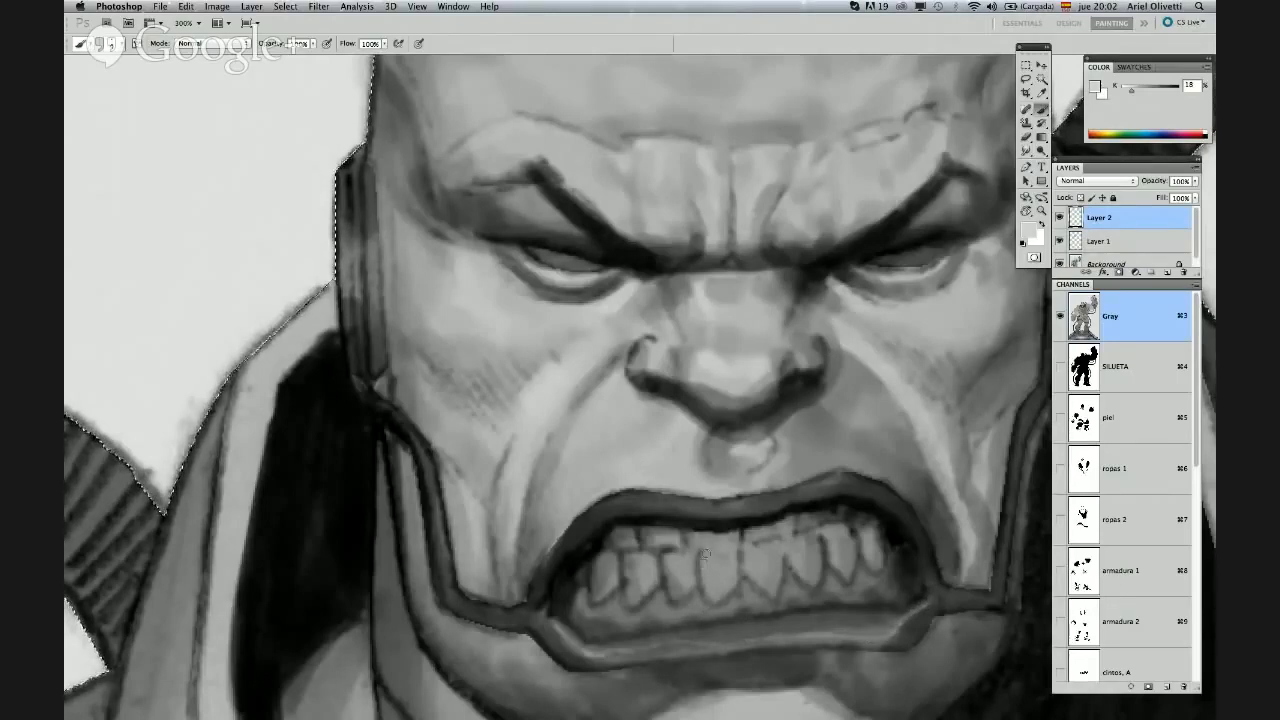
mouse_move(670, 559)
mouse_down()
mouse_move(665, 591)
mouse_move(634, 594)
mouse_up()
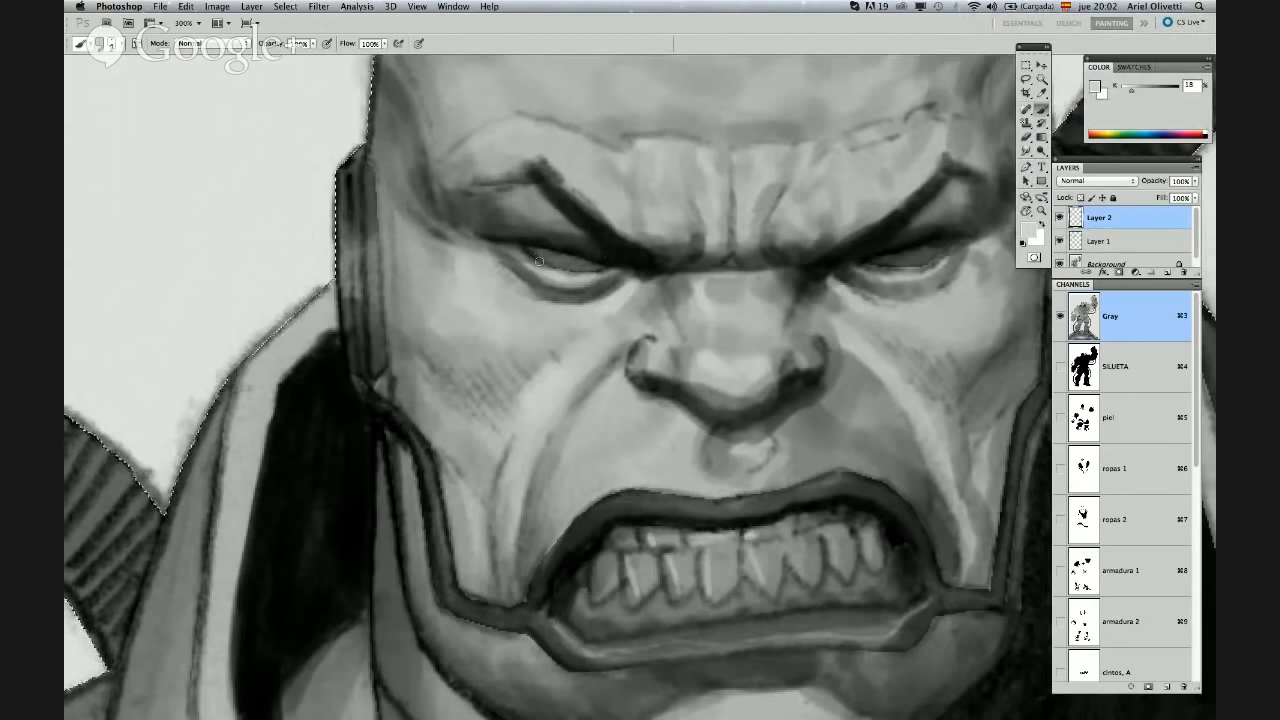
drag(538, 261, 582, 269)
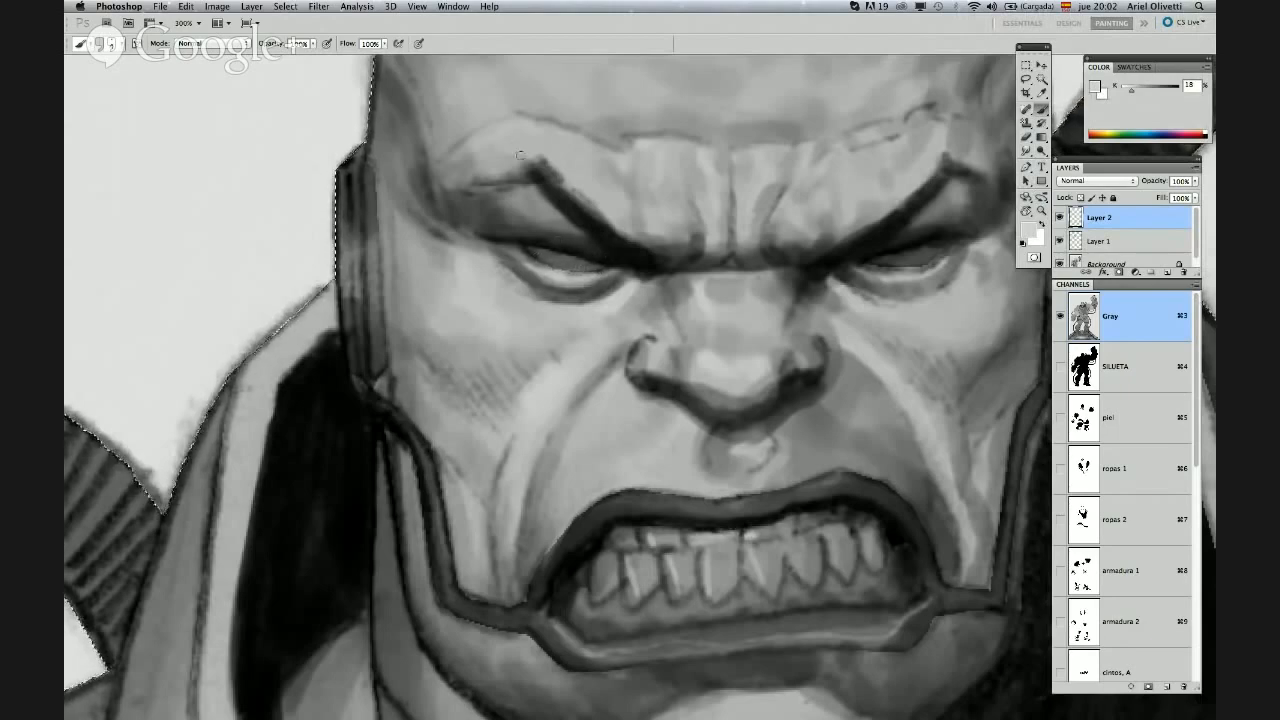
Review the face shading against the whole figure and return to the head and shoulders
scroll(593, 190, up, 3)
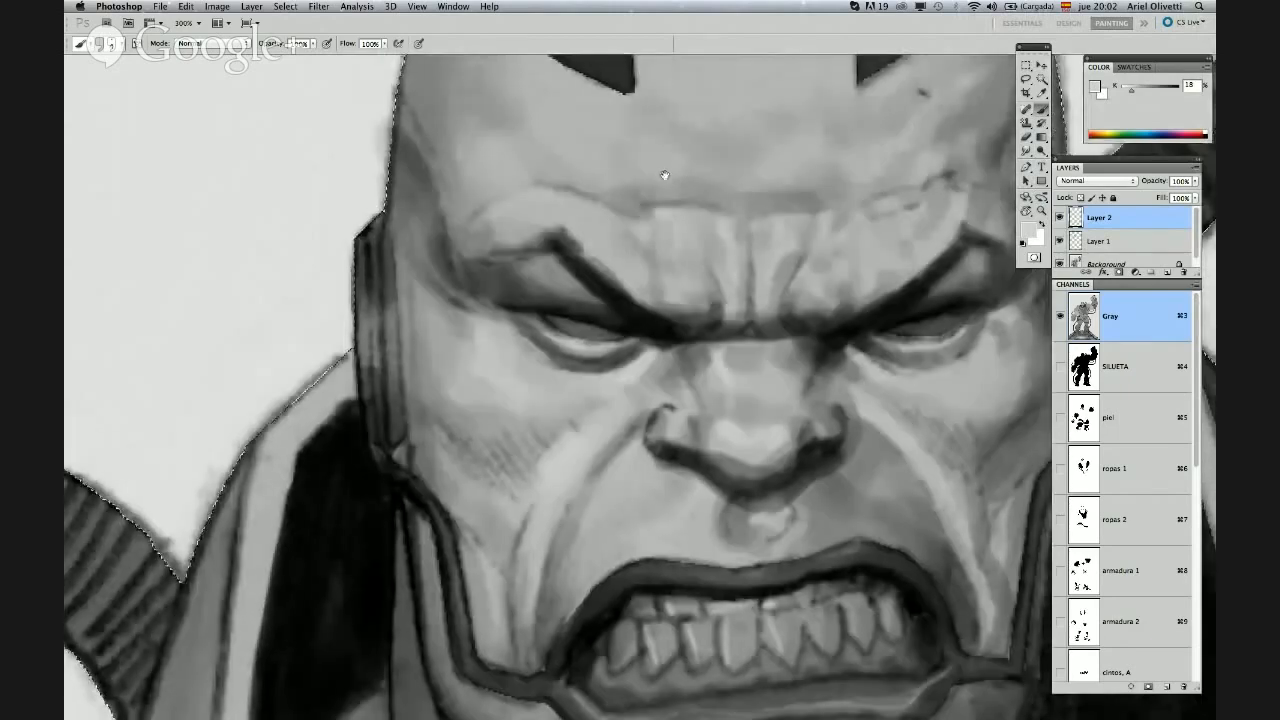
alt+click(877, 139)
drag(875, 202, 837, 198)
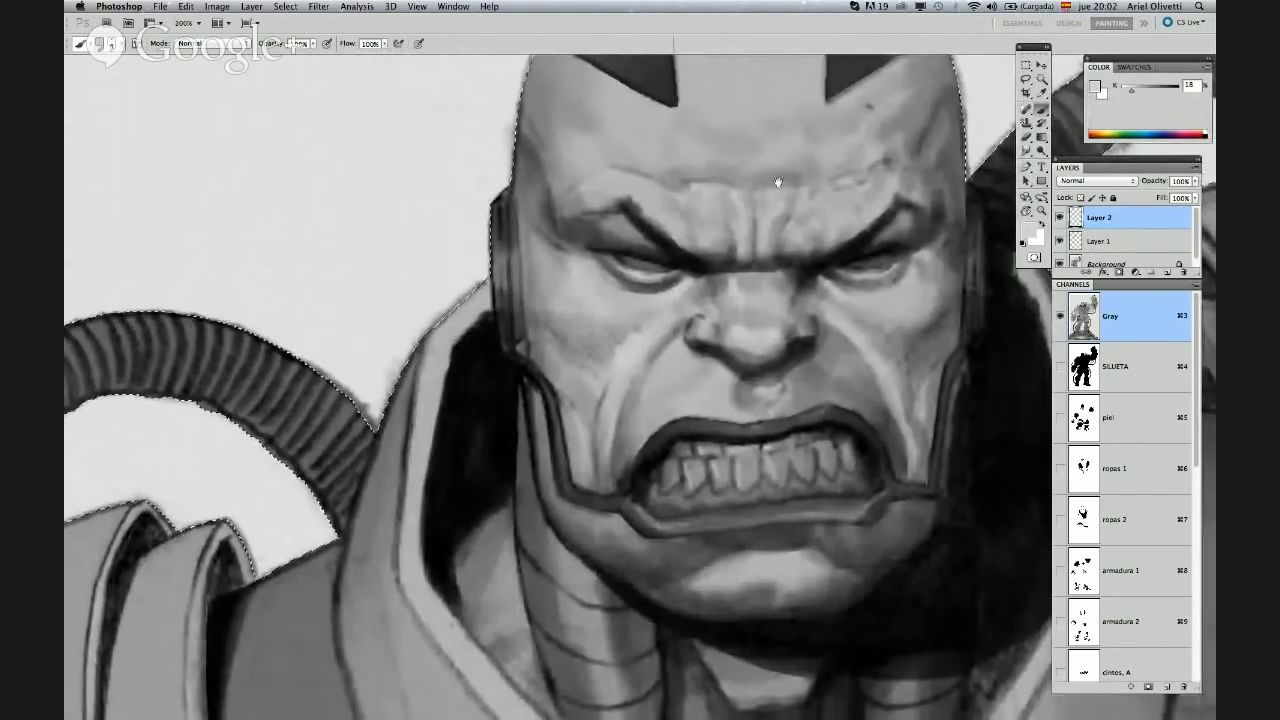
right_click(778, 183)
click(800, 183)
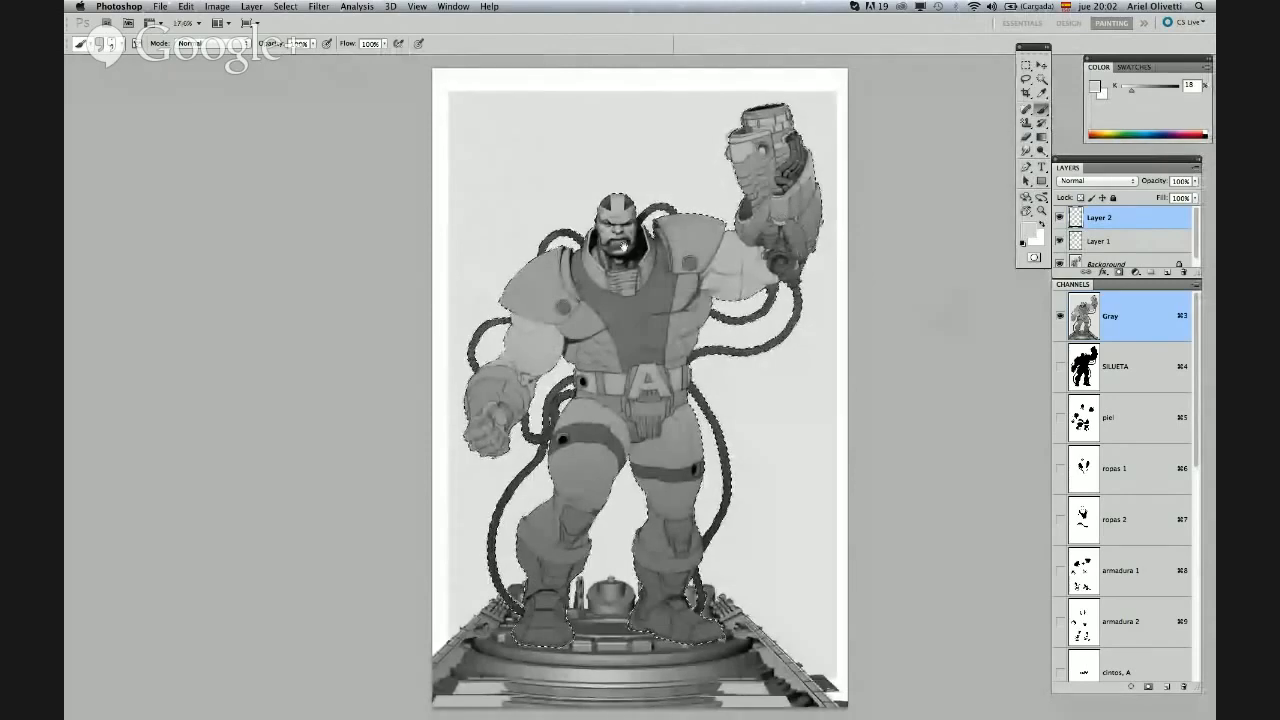
click(625, 243)
click(627, 238)
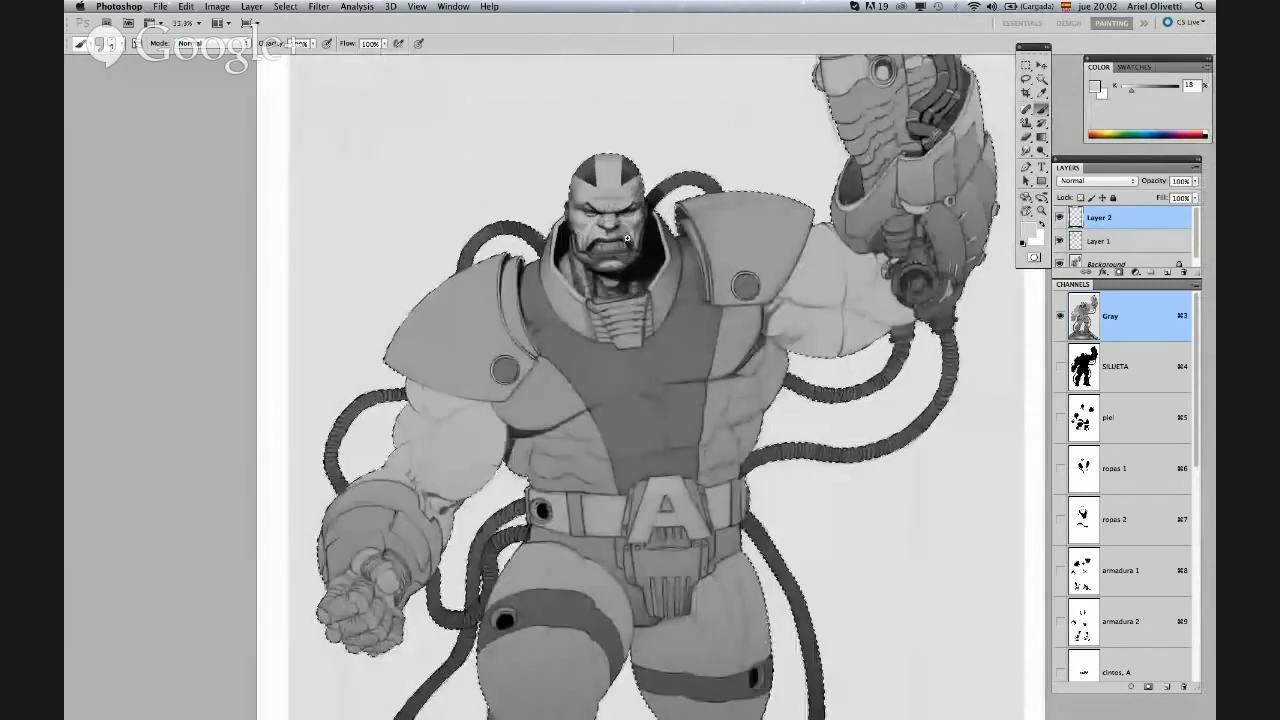
click(627, 238)
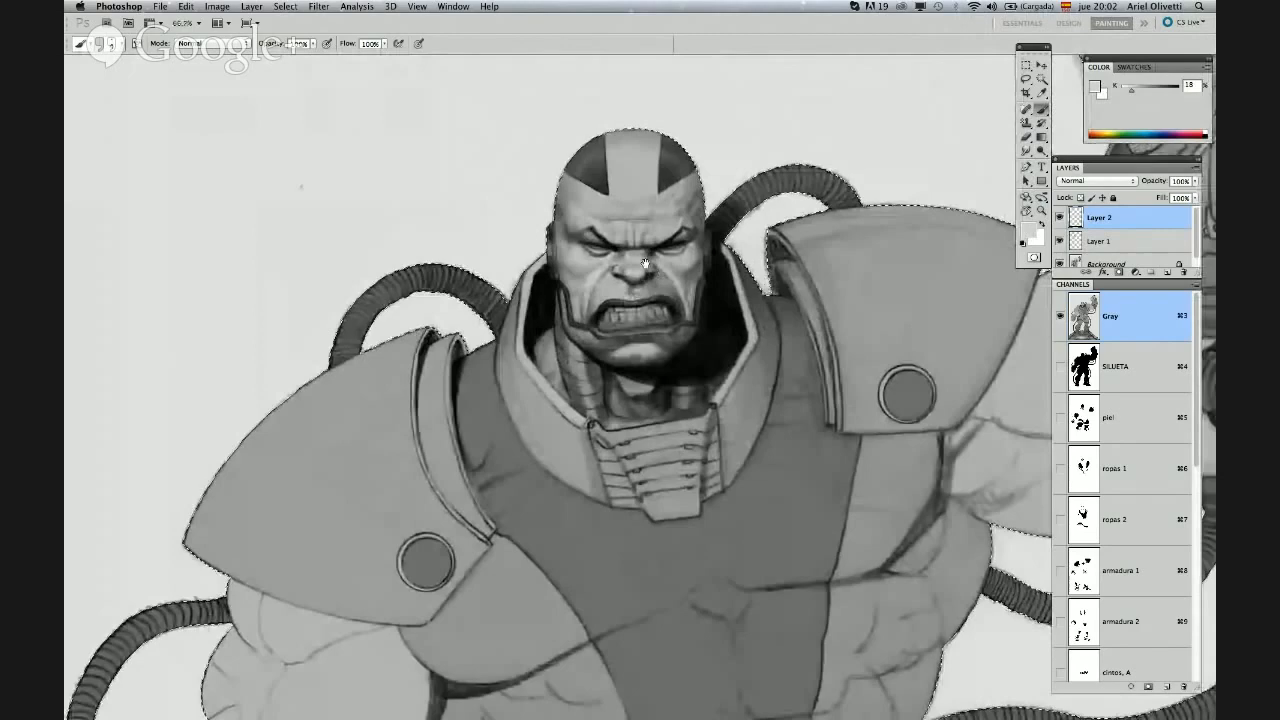
click(664, 278)
Enlarge the brush to 20 px and paint soft highlights across the forehead and brow
right_click(659, 277)
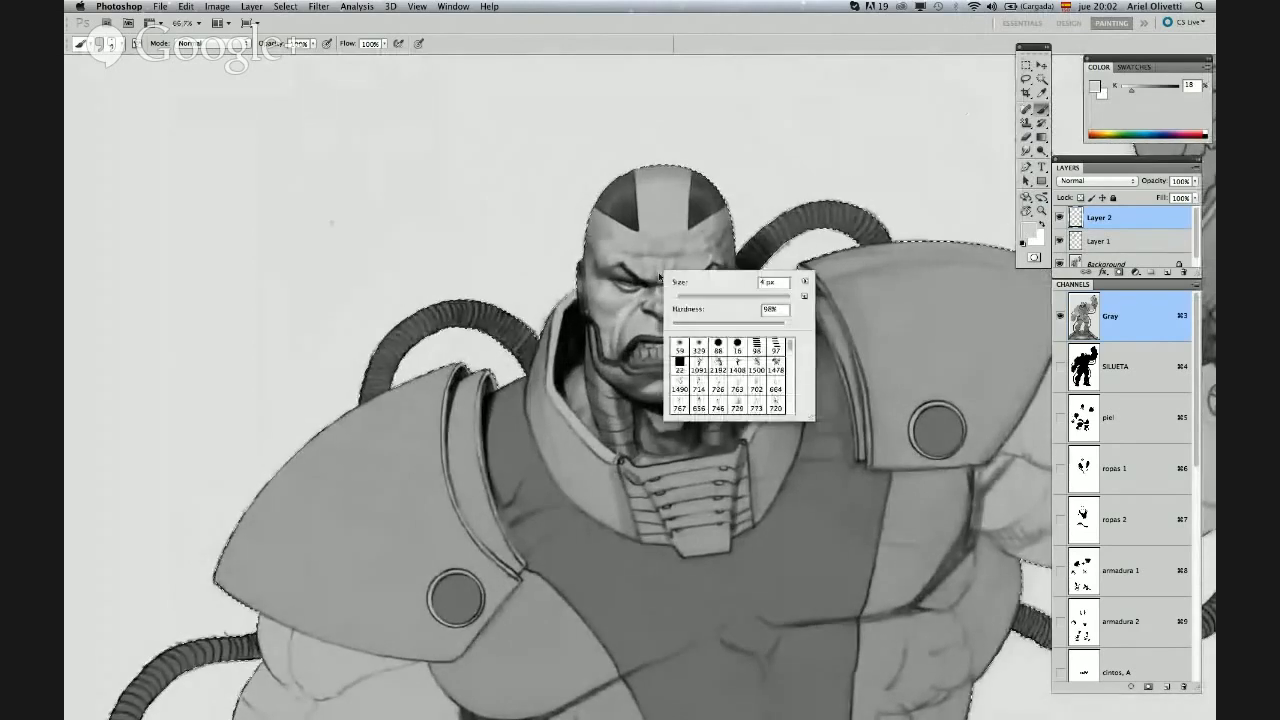
drag(677, 297, 684, 298)
click(632, 247)
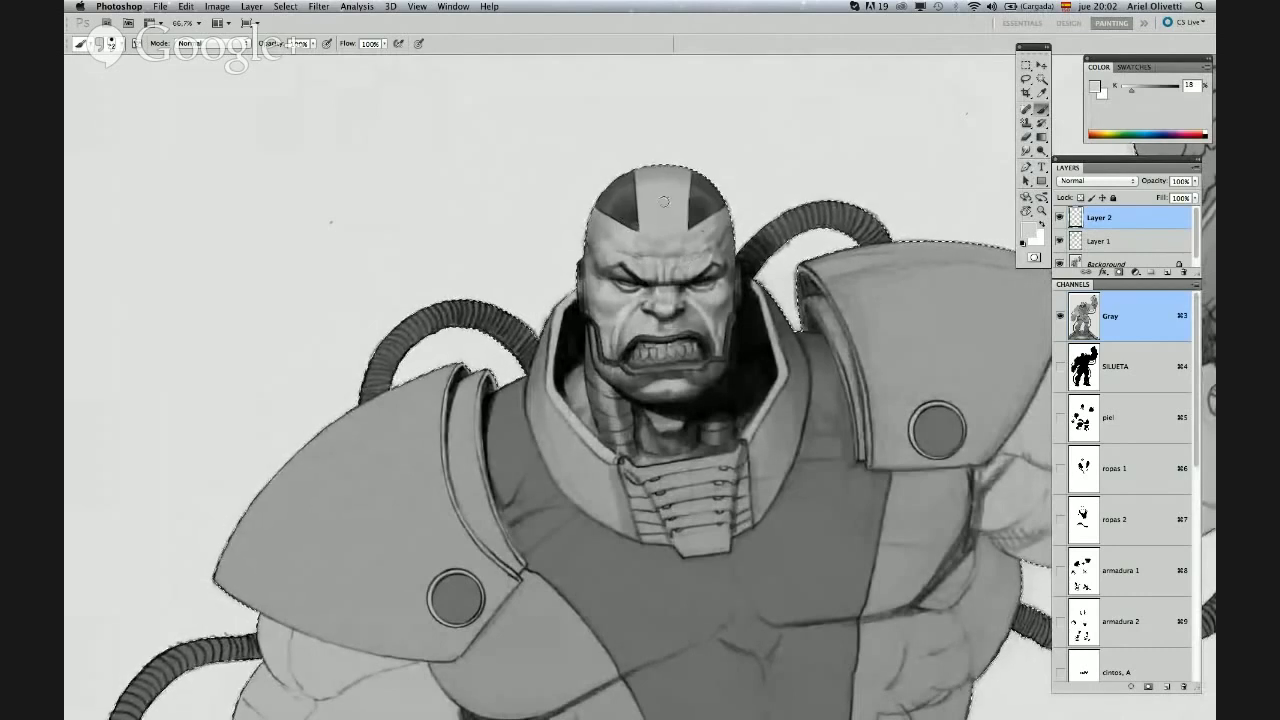
right_click(660, 235)
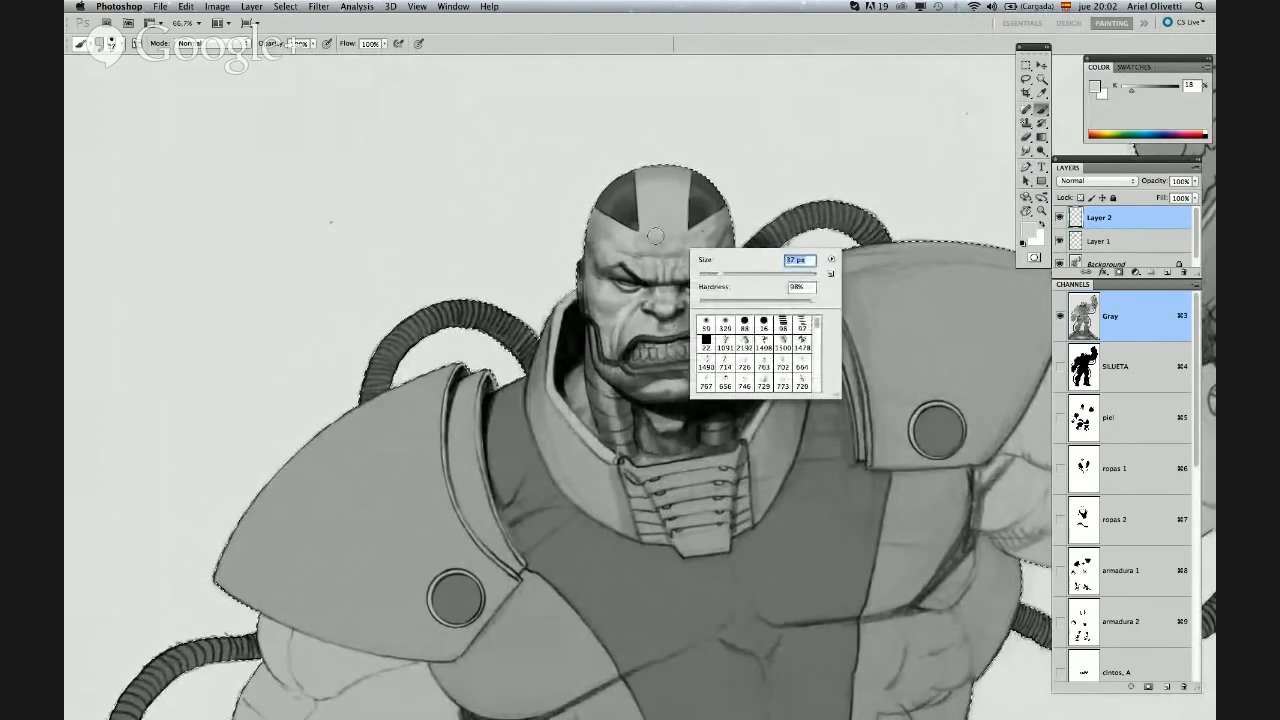
key(Escape)
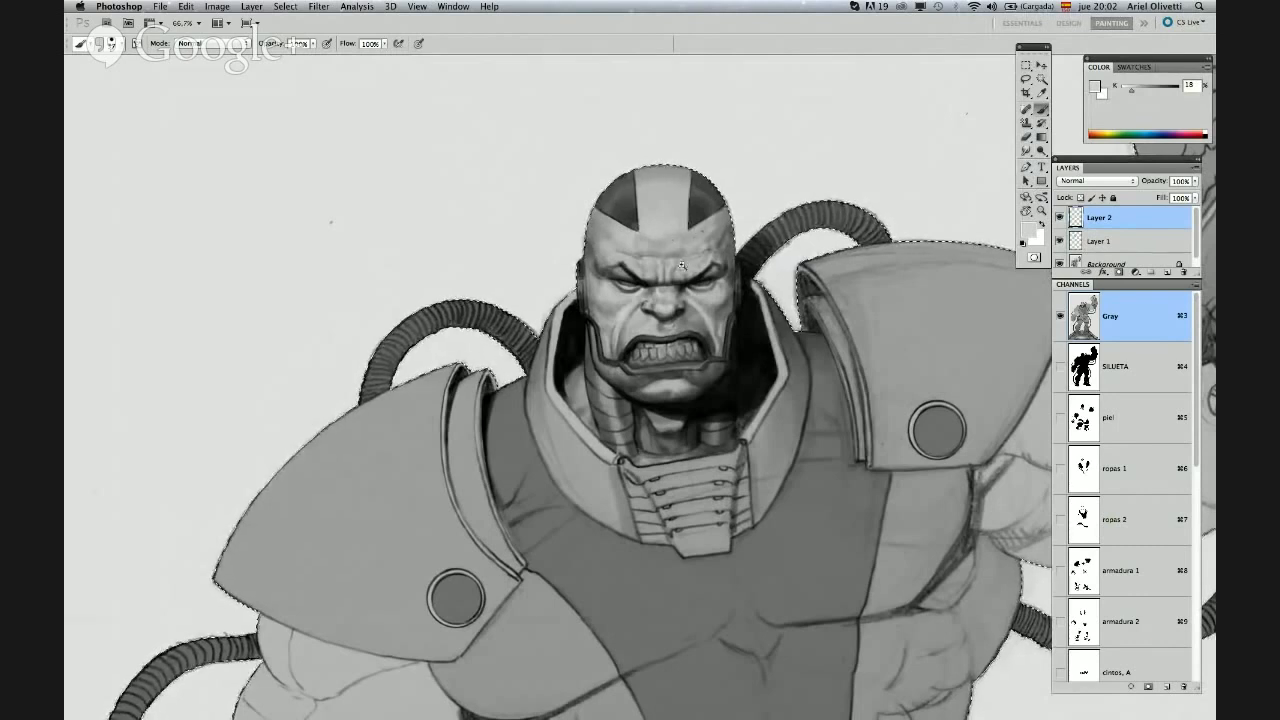
scroll(682, 265, up, 1)
right_click(654, 230)
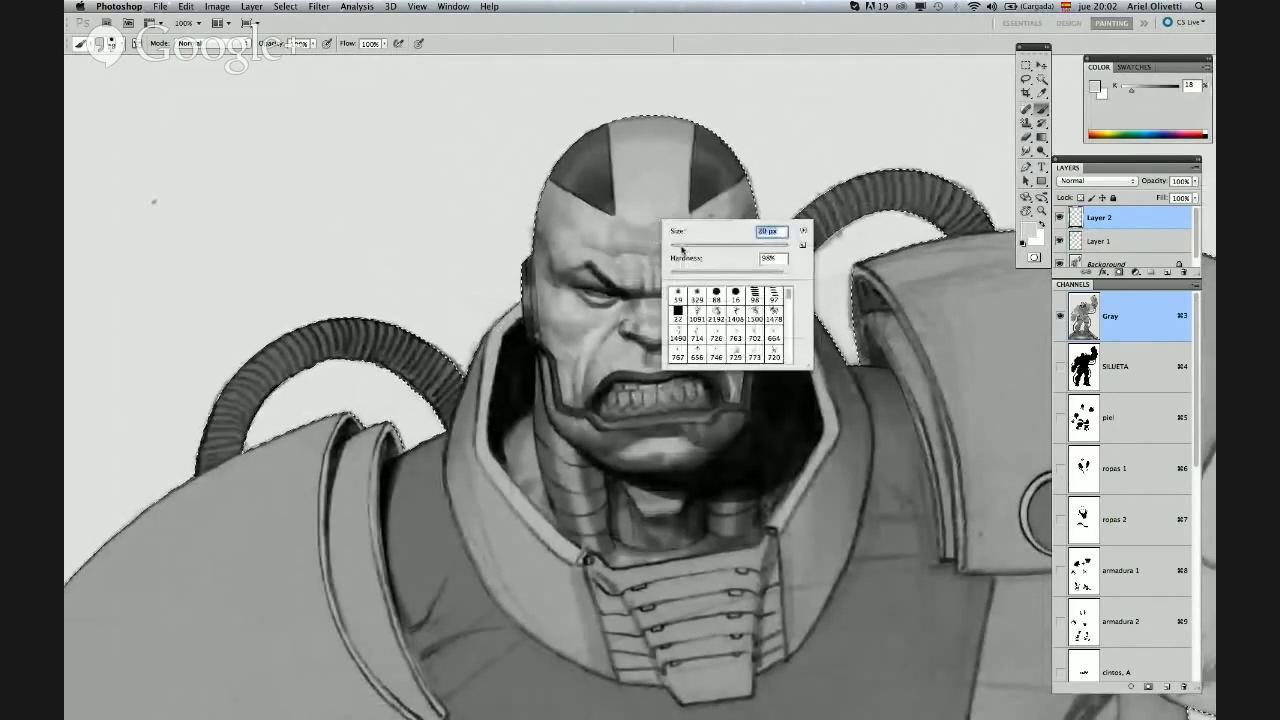
click(617, 227)
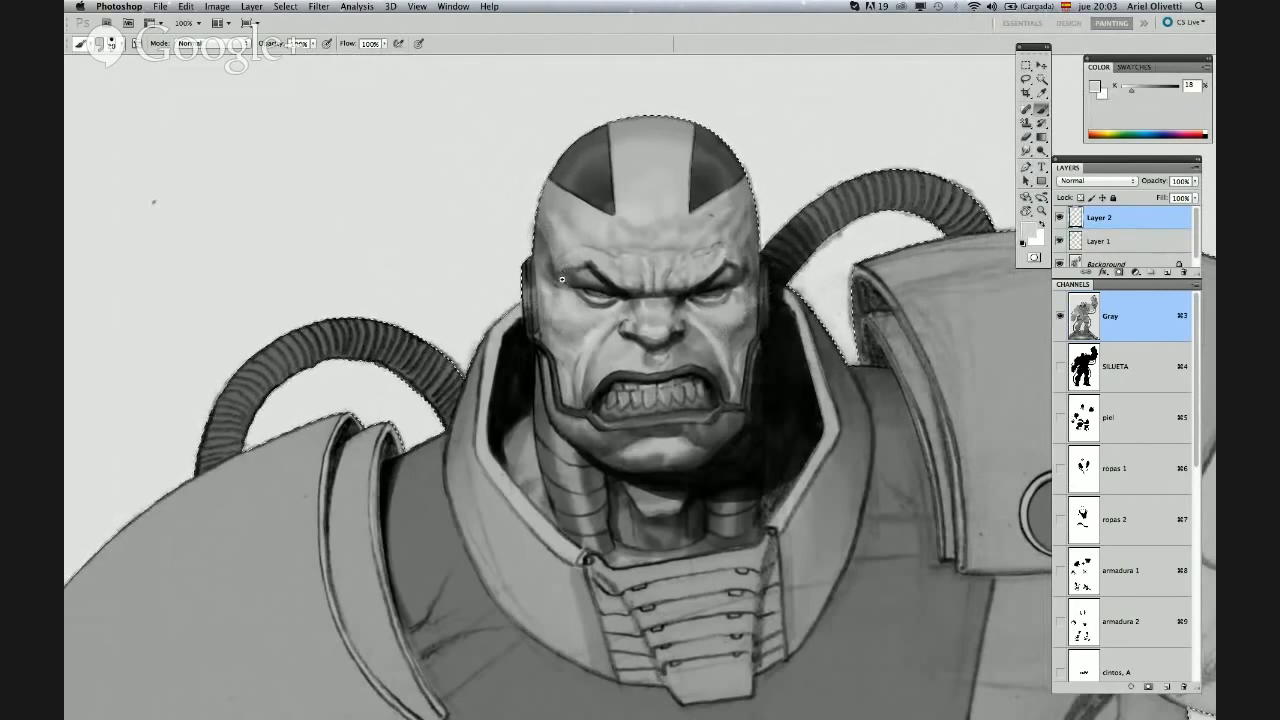
Reduce the brush size and paint highlights on the helmet's side piece and the adjacent cheek
scroll(563, 271, up, 1)
scroll(567, 298, down, 2)
right_click(567, 298)
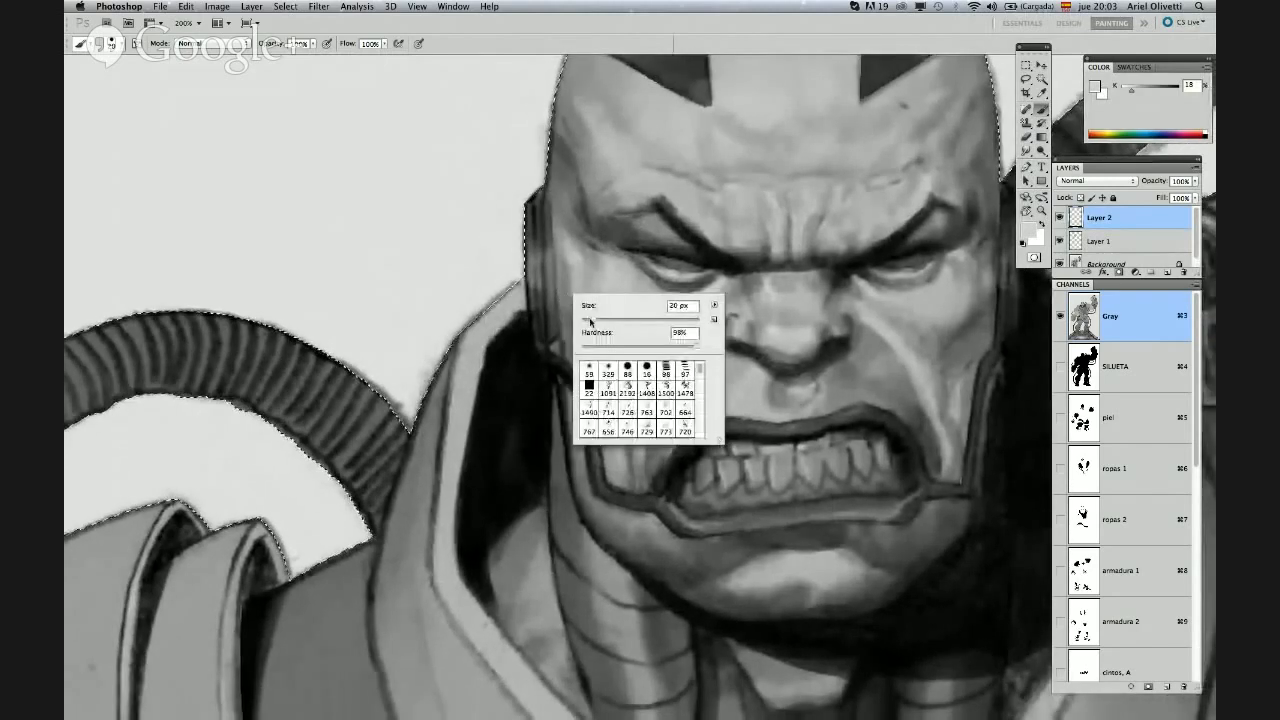
text(6)
key(Return)
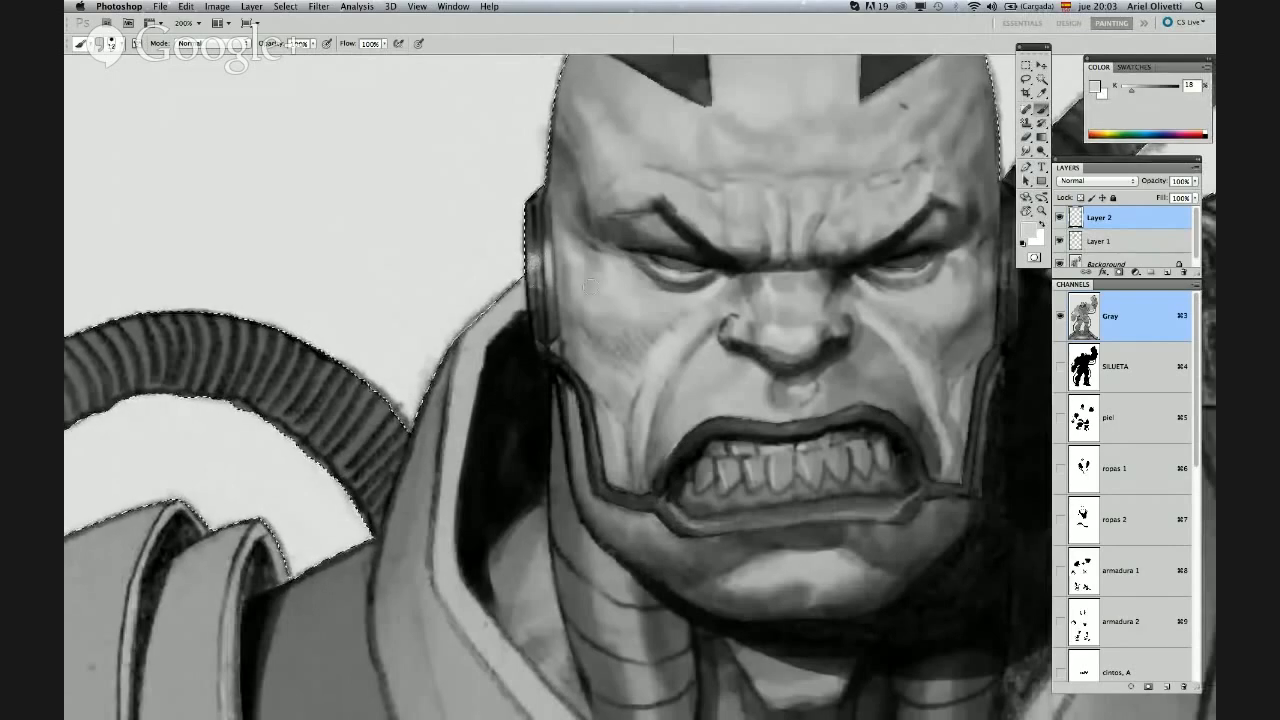
Readjust the brush for finer strokes and highlight the jaw strap where it meets the mouth guard
scroll(760, 280, right, 5)
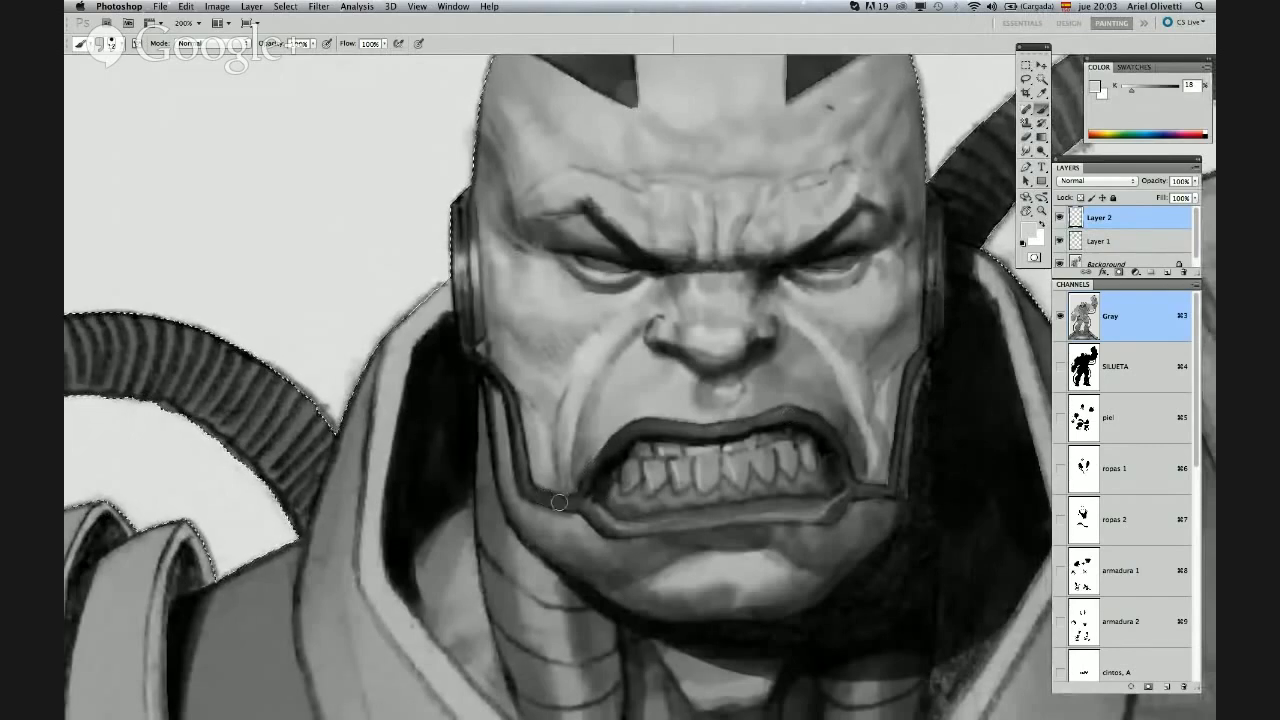
right_click(566, 498)
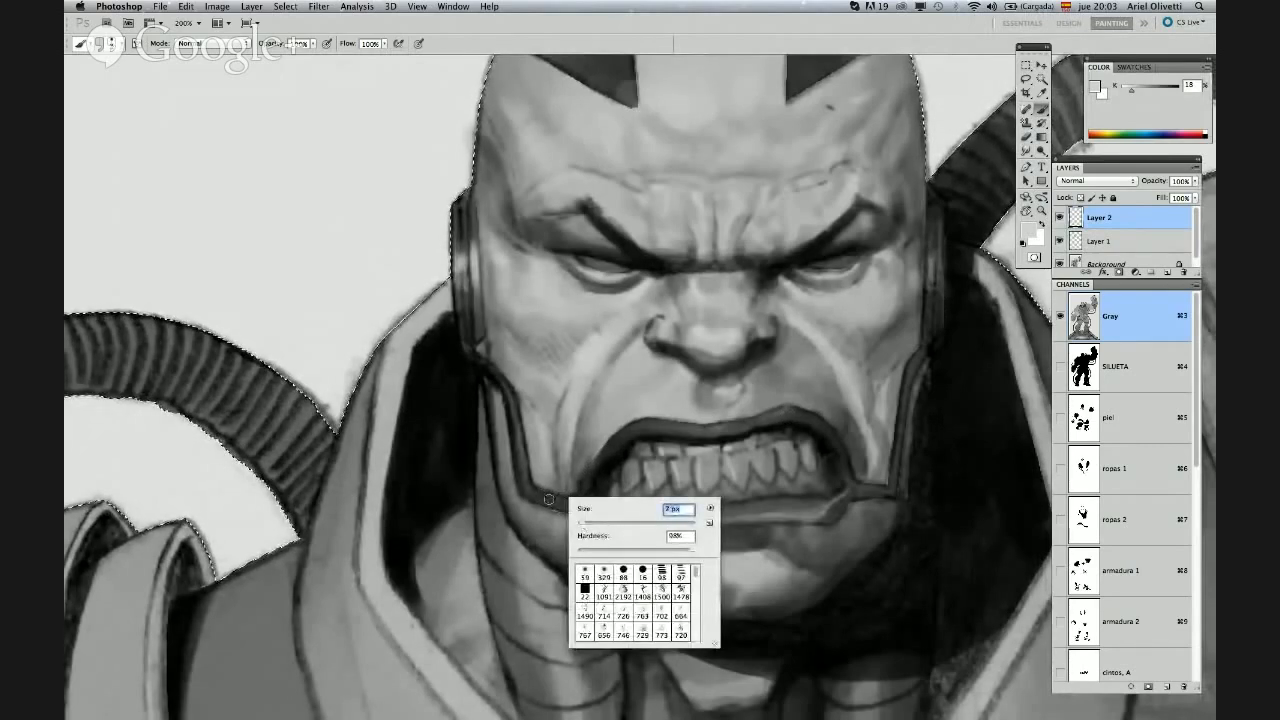
click(549, 501)
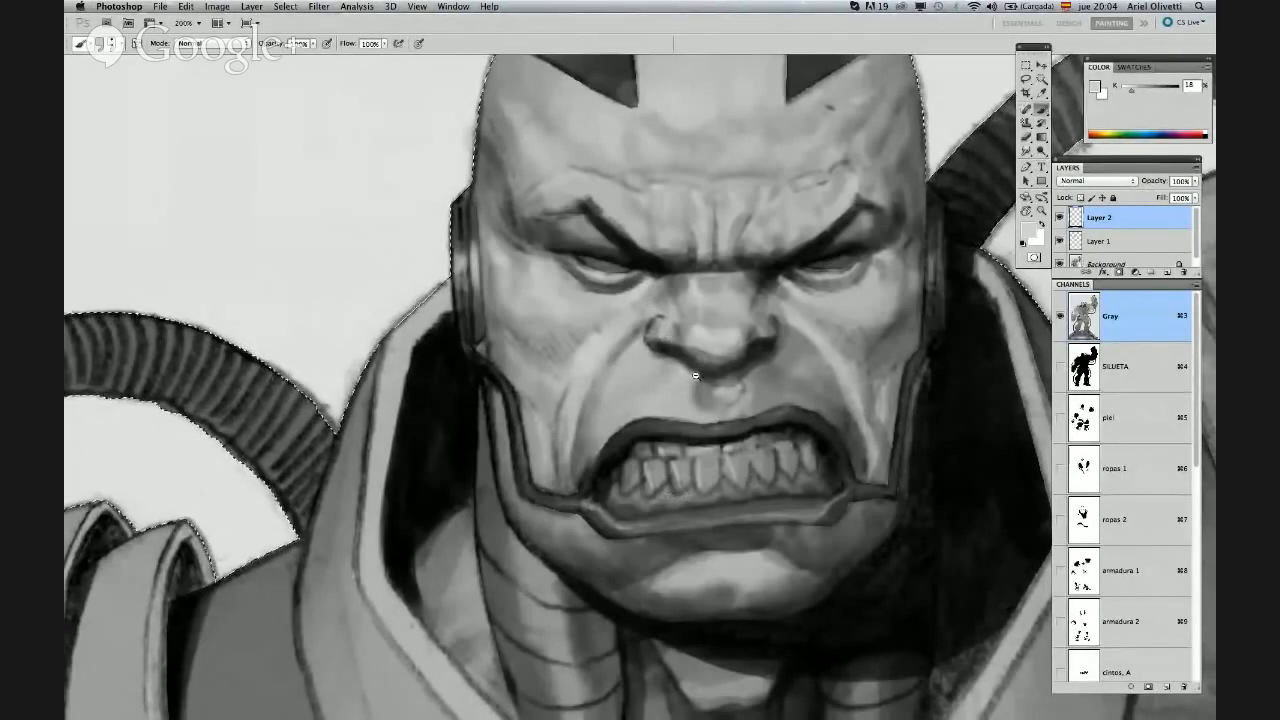
Readjust the brush size and add fine highlights to the ribbed neck tube and the chin area
scroll(695, 375, down, 1)
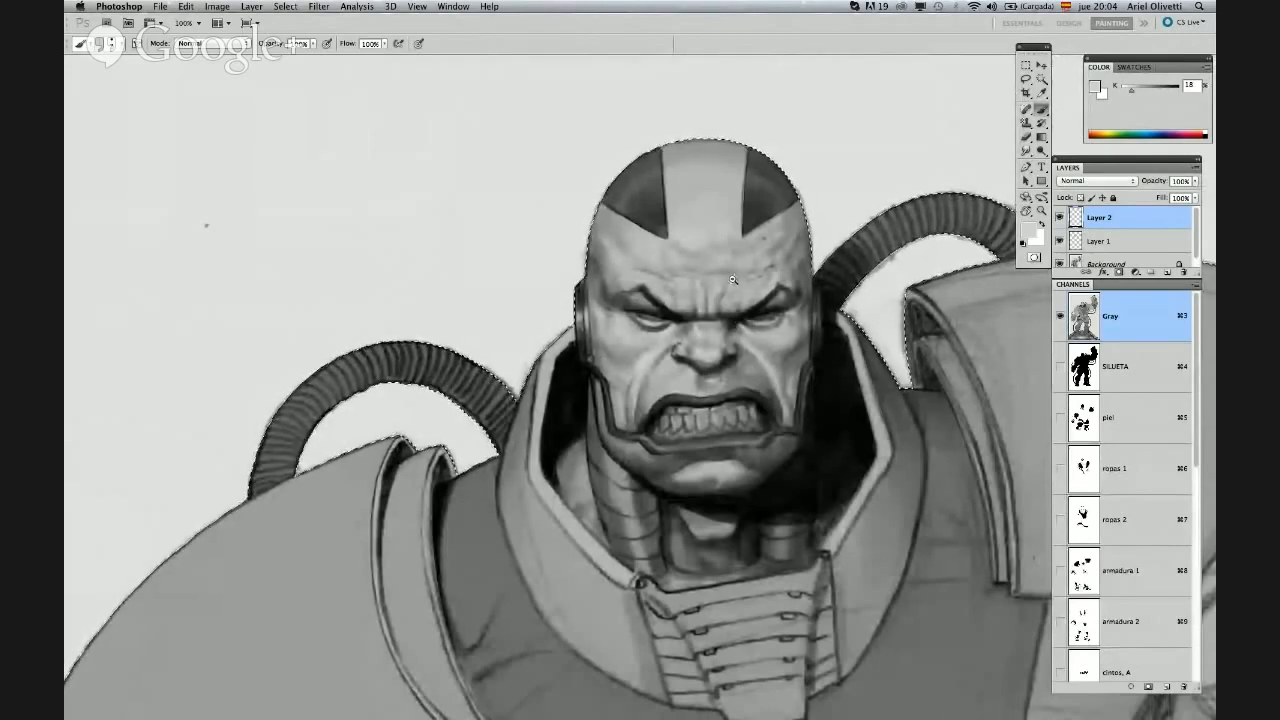
scroll(733, 280, down, 1)
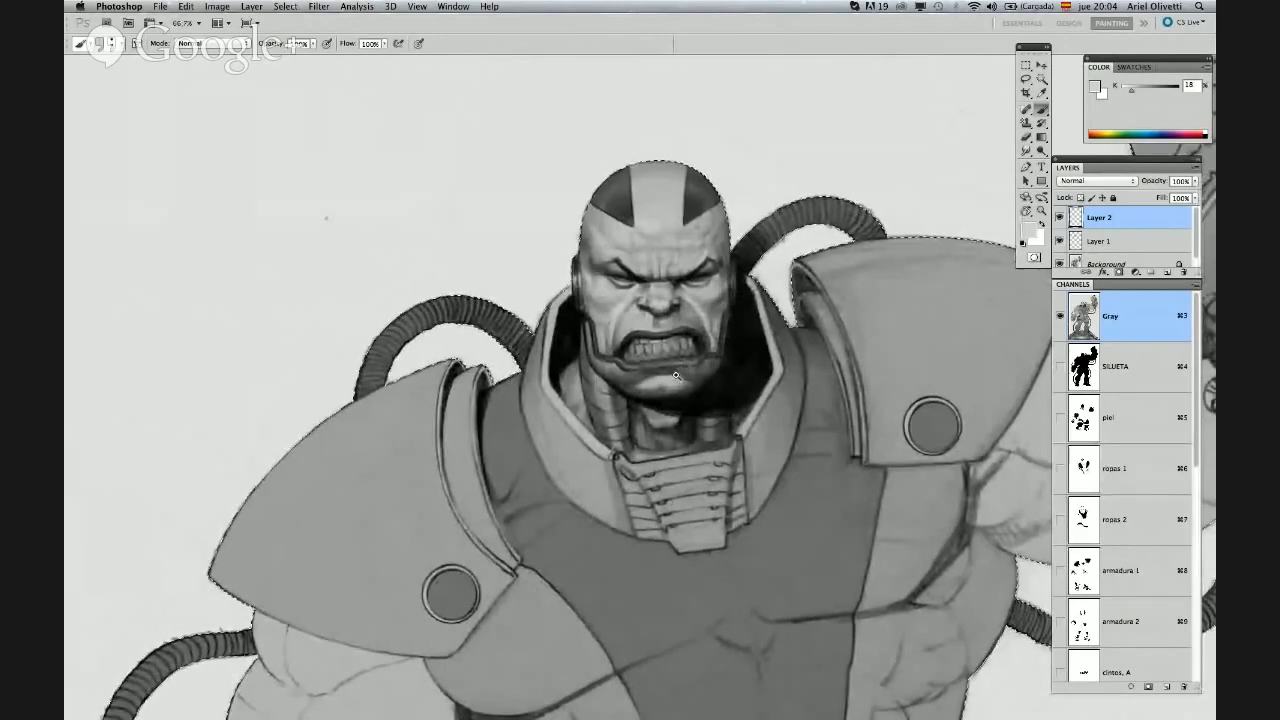
scroll(676, 375, up, 3)
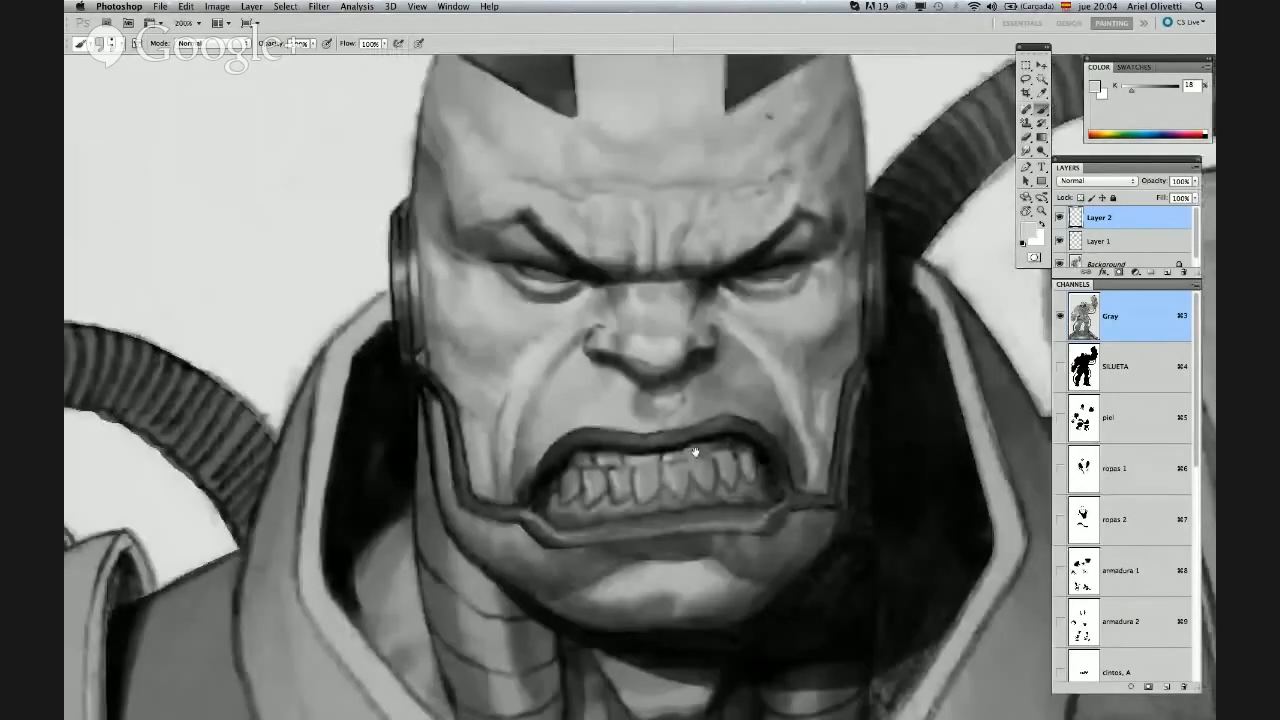
scroll(695, 453, down, 5)
right_click(488, 440)
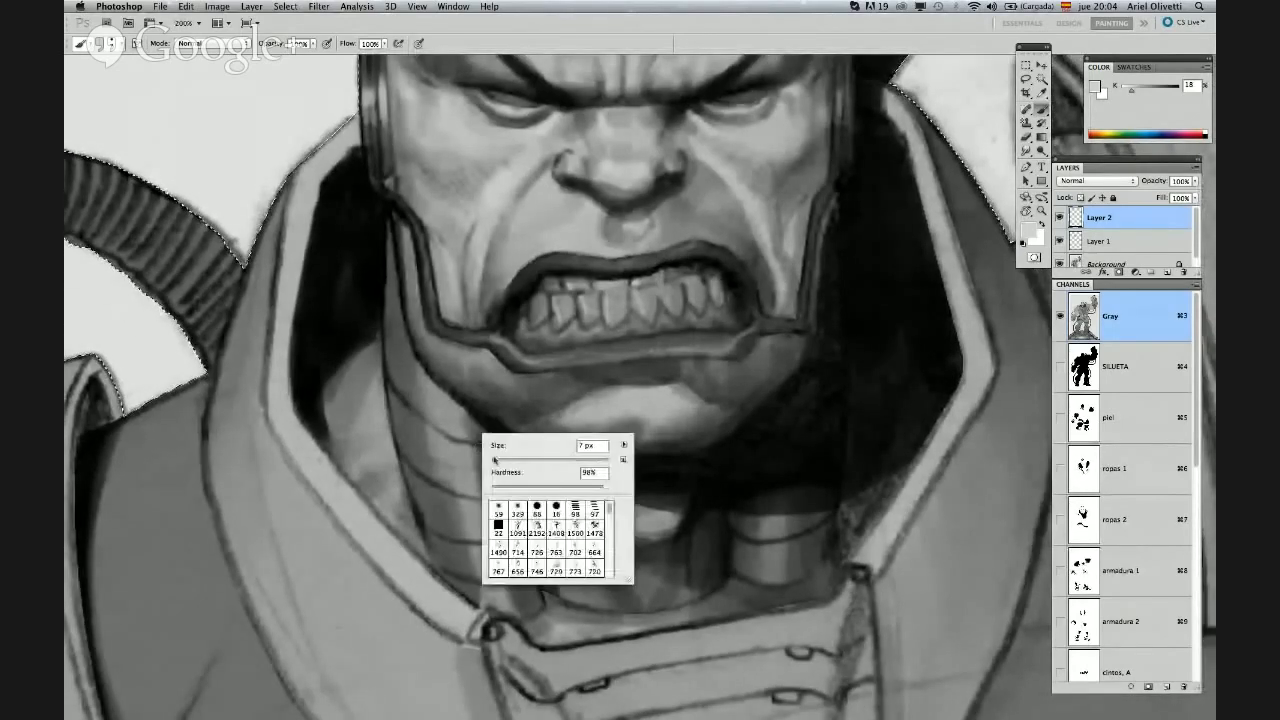
click(494, 460)
click(428, 427)
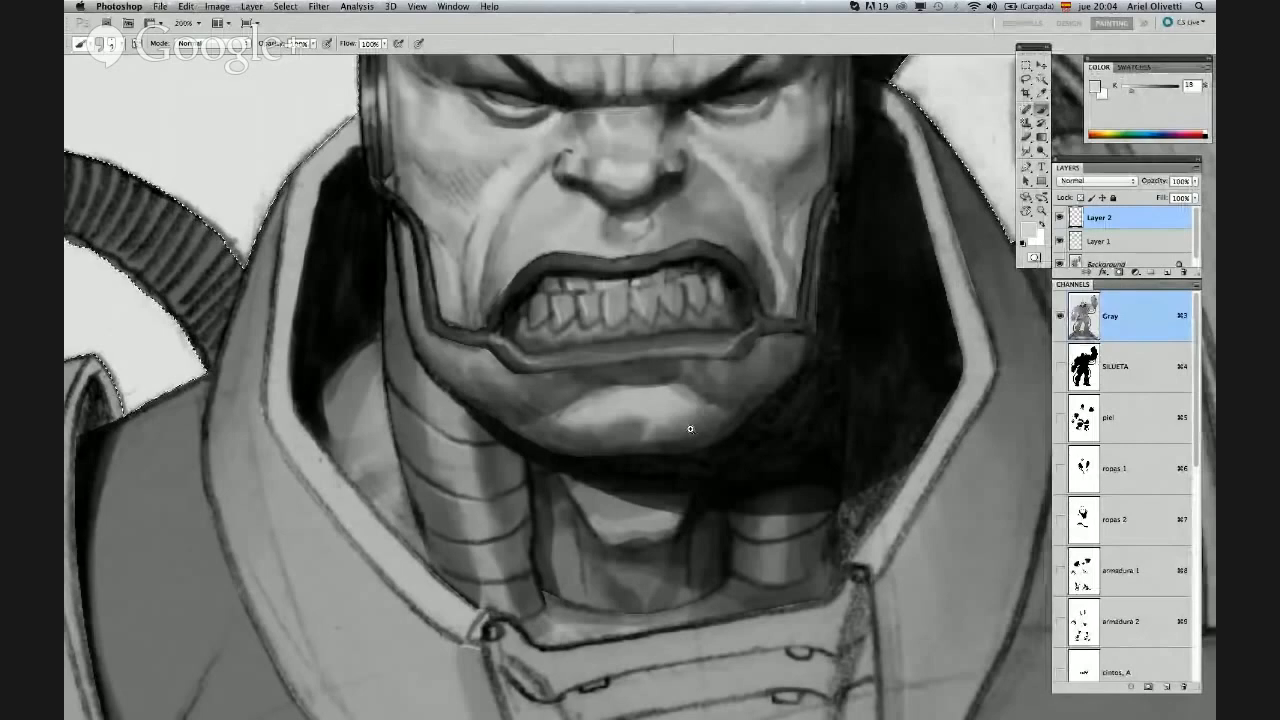
scroll(690, 429, down, 2)
scroll(691, 418, down, 1)
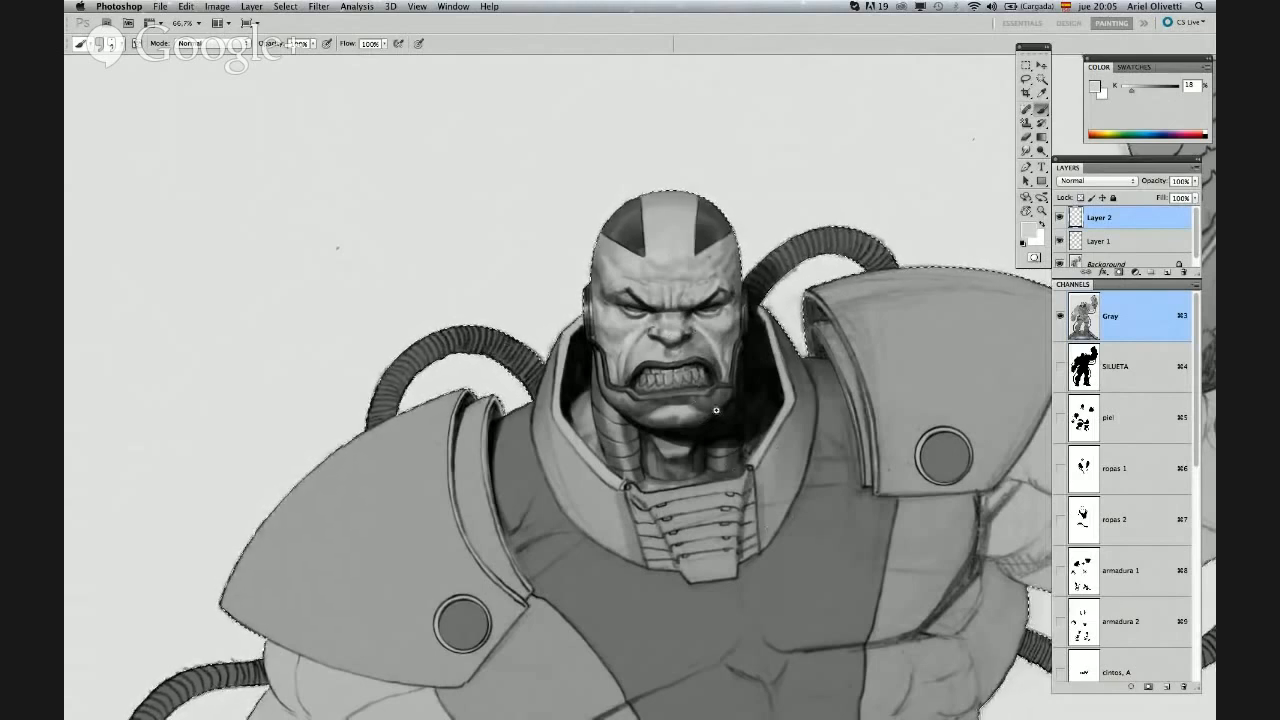
scroll(717, 407, up, 1)
scroll(736, 365, up, 1)
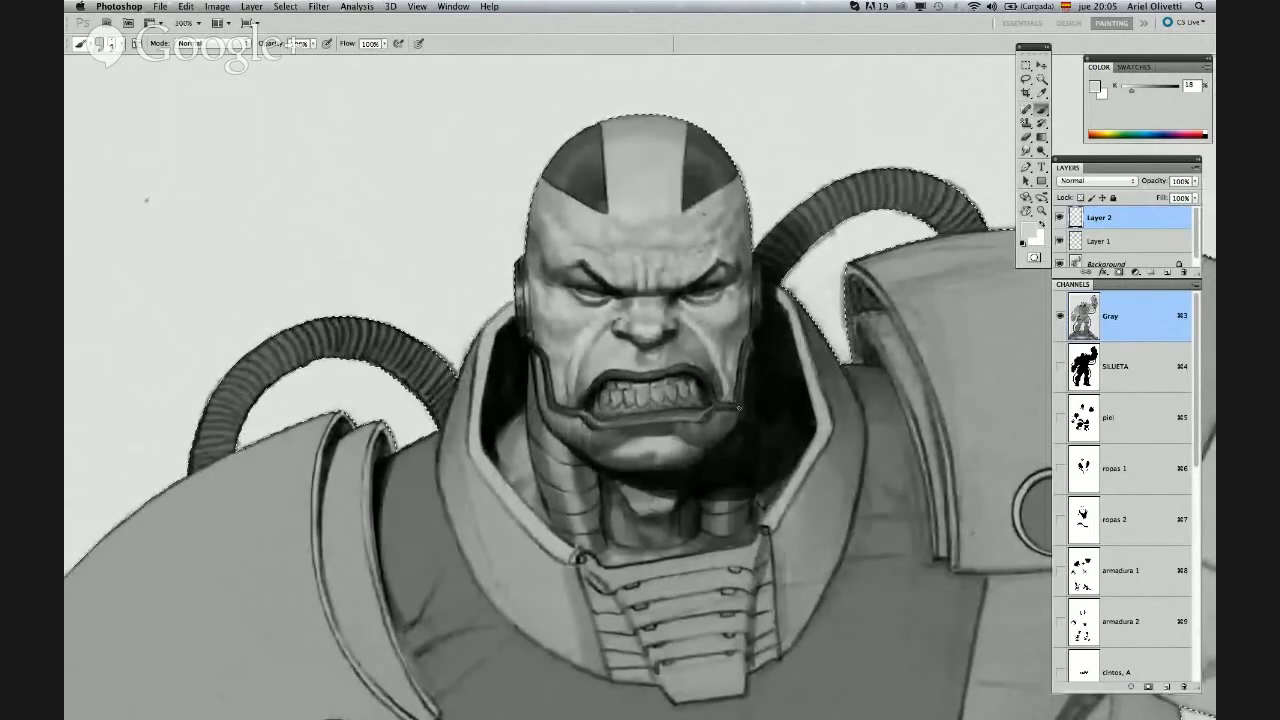
Clear the selection and flatten all layers into the background
key(super+d)
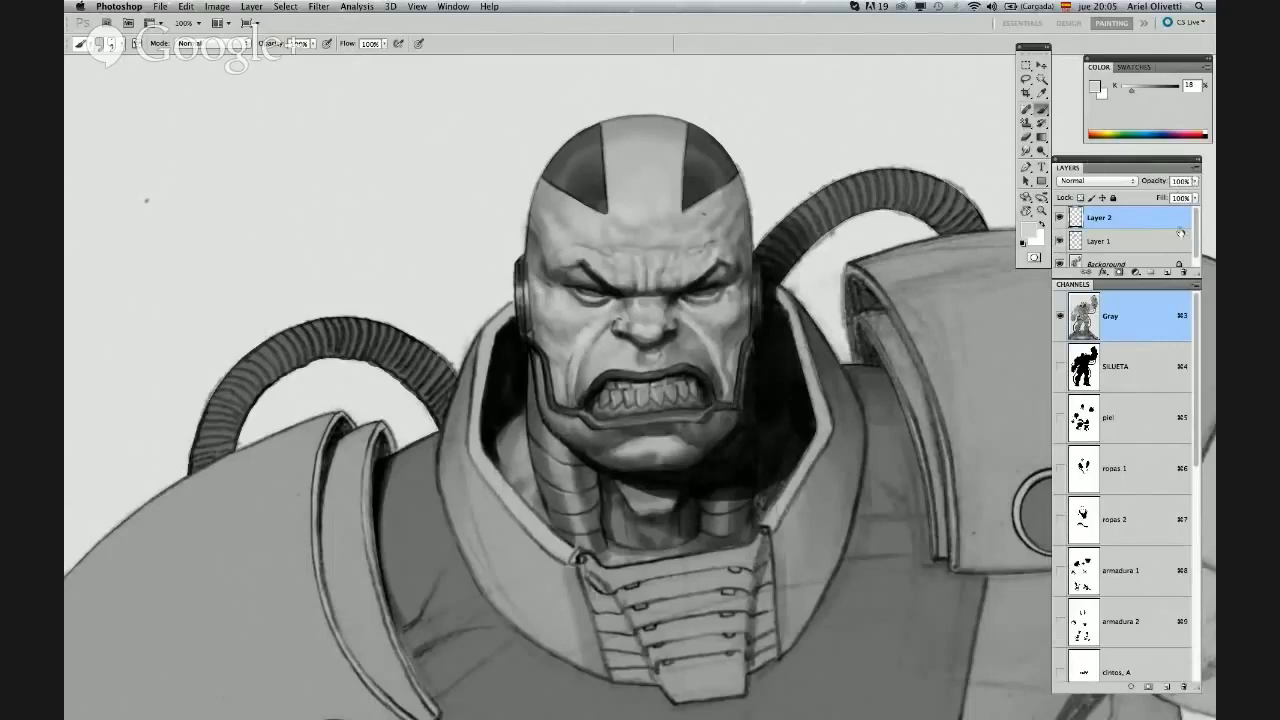
drag(1201, 224, 1199, 223)
click(1196, 170)
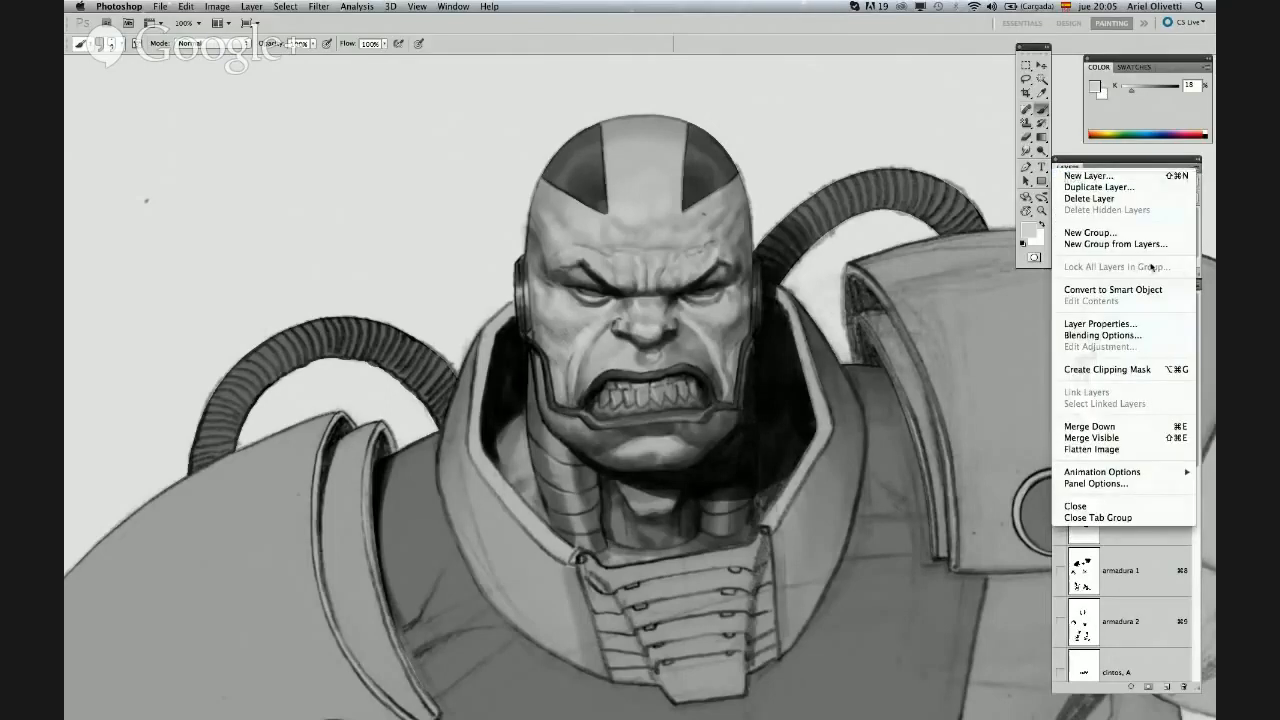
click(1128, 455)
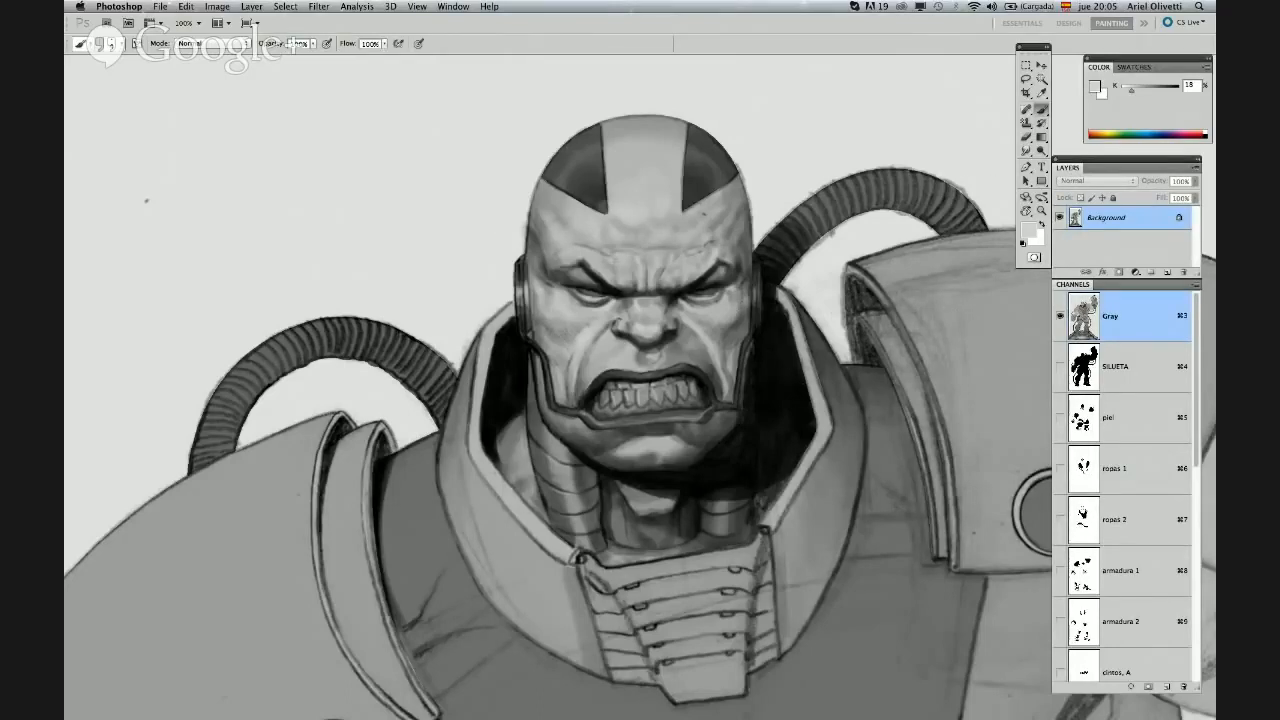
Convert the image from grayscale to RGB Color mode
click(217, 7)
mouse_move(222, 21)
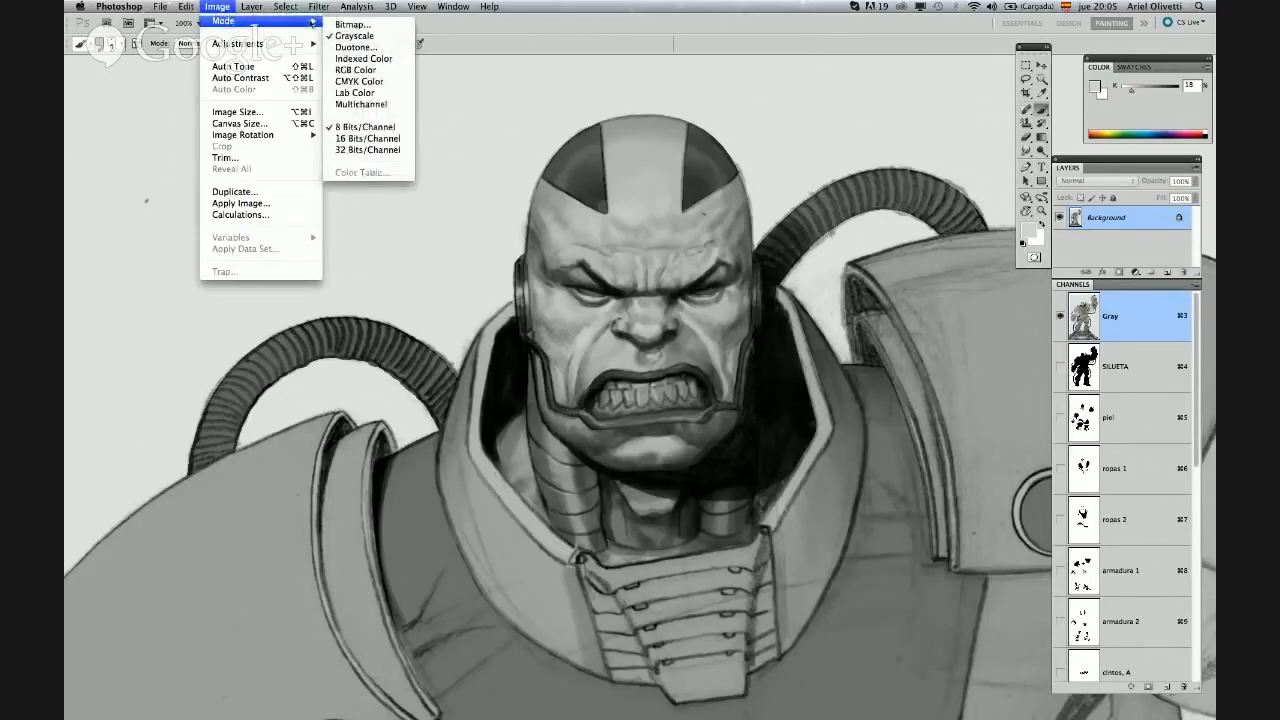
click(358, 74)
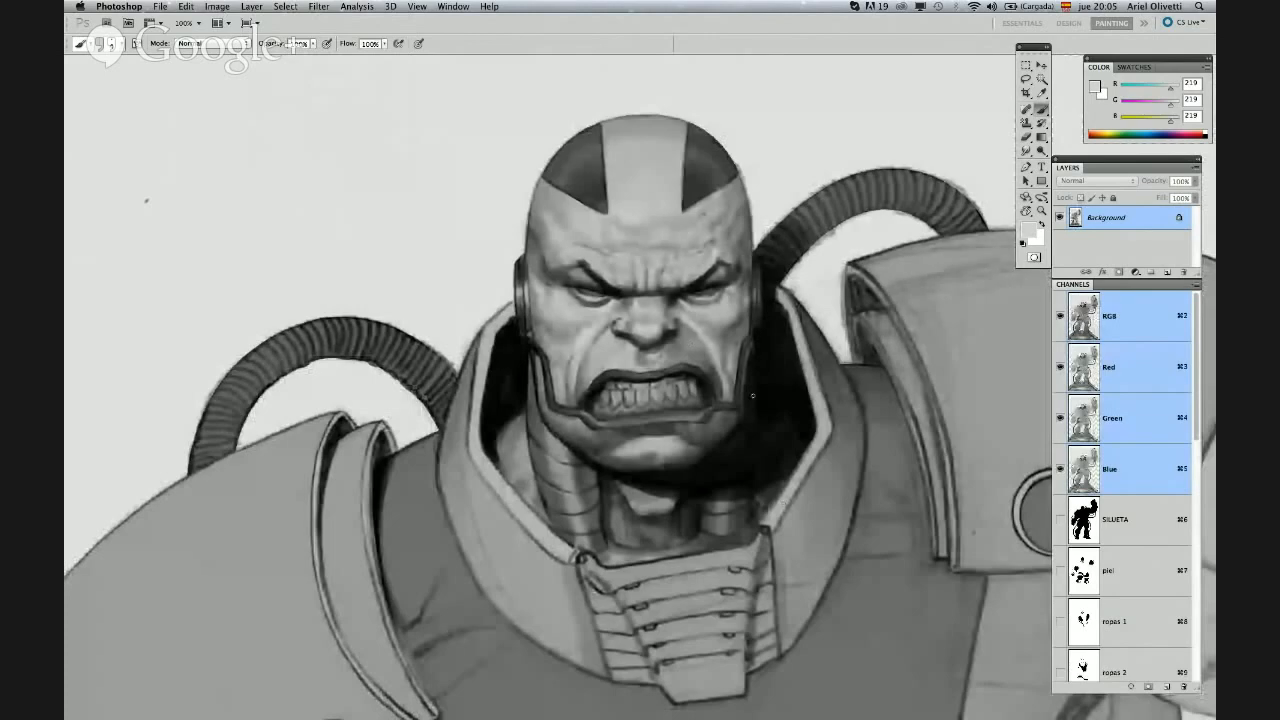
click(217, 7)
mouse_move(222, 21)
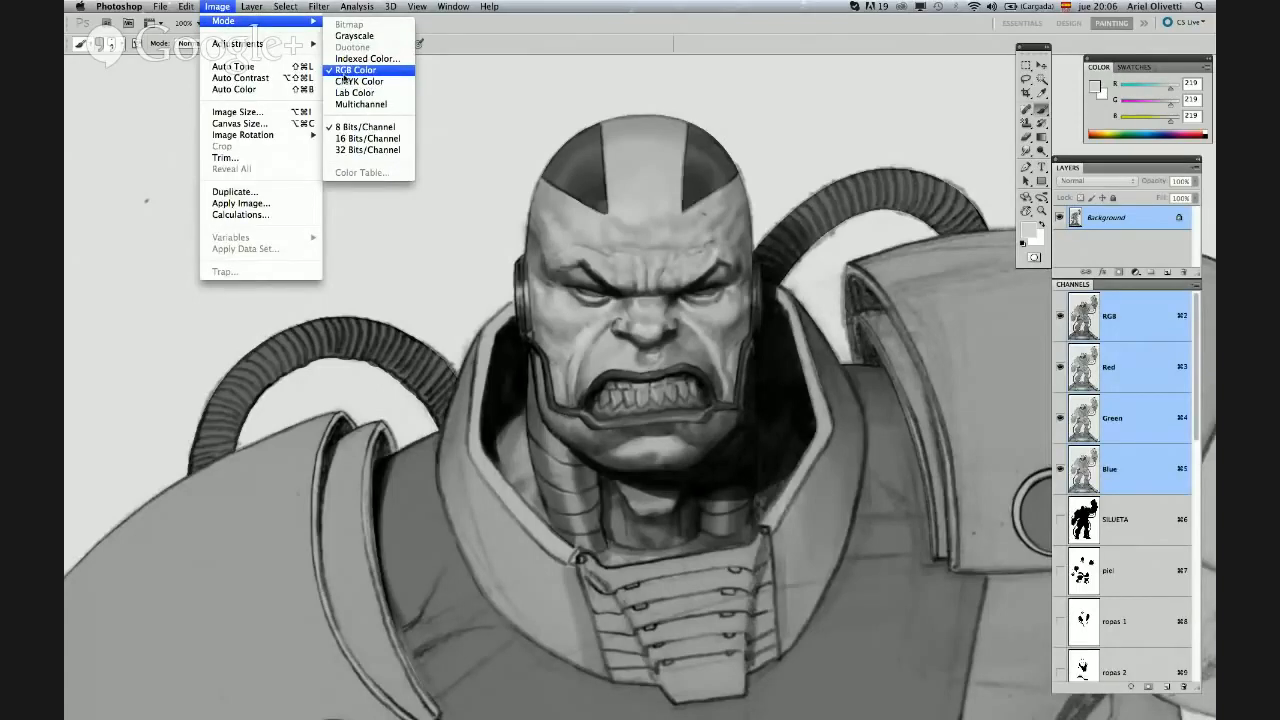
click(472, 76)
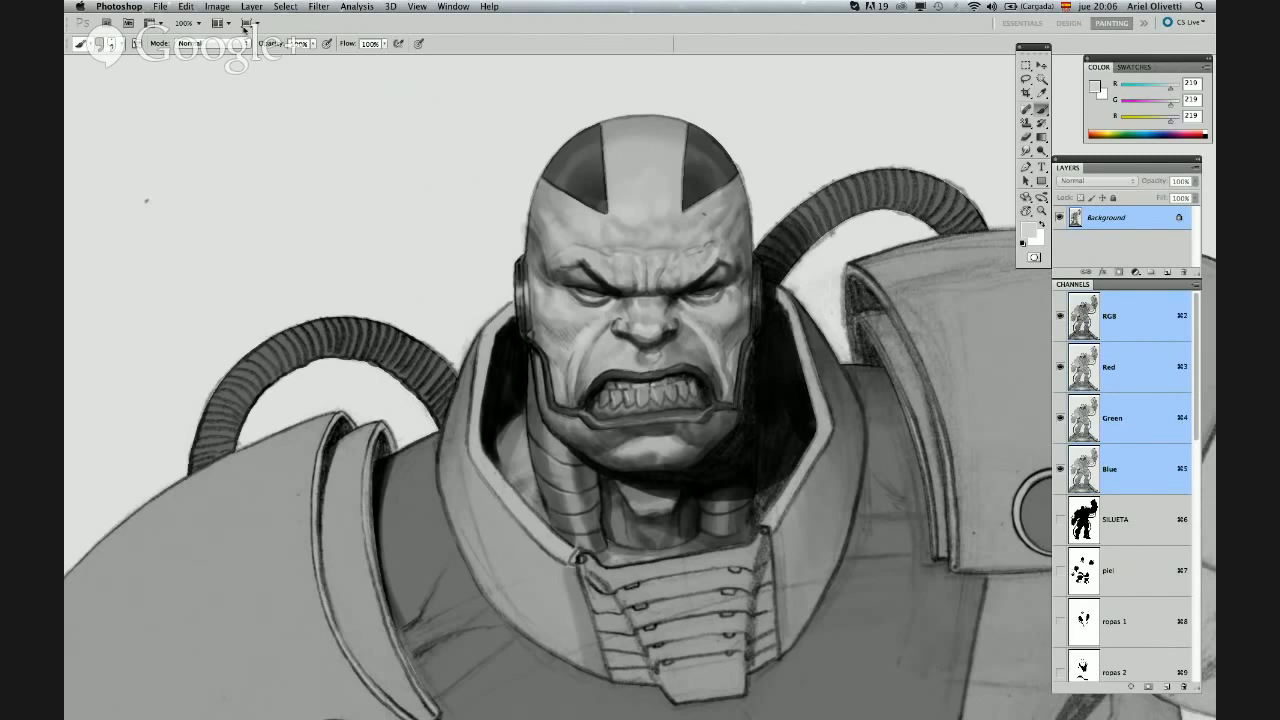
click(222, 7)
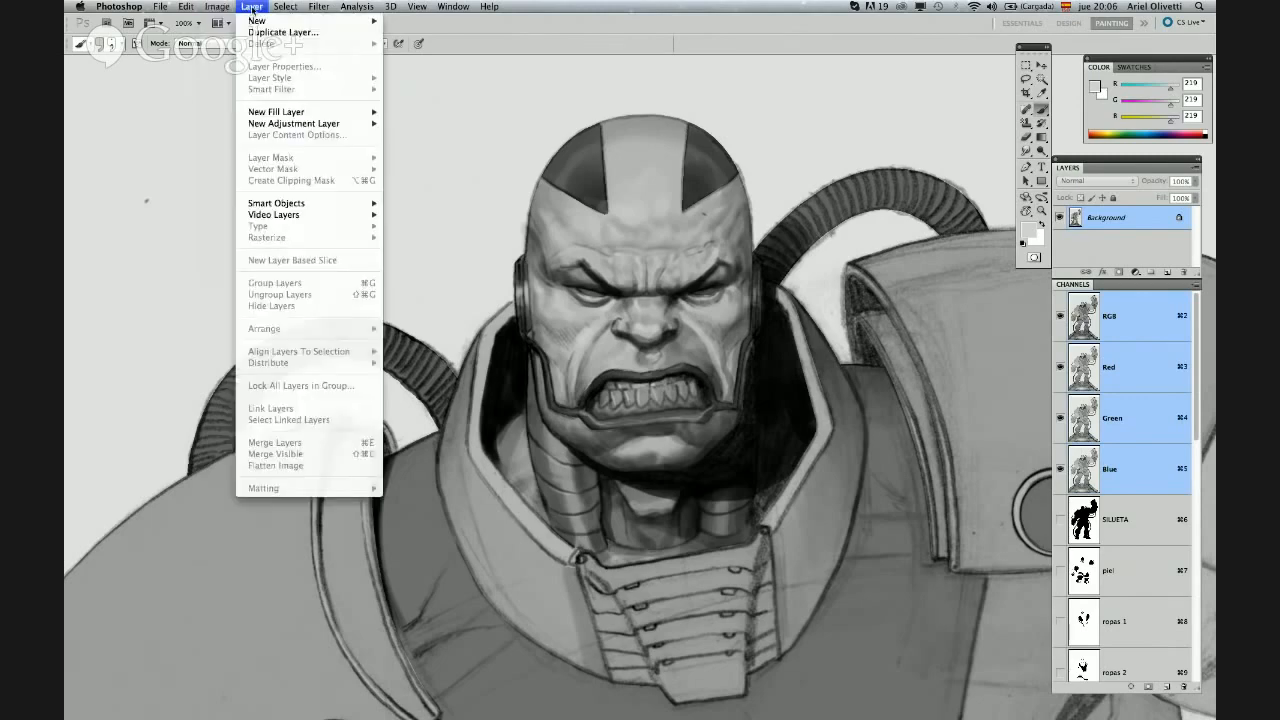
mouse_move(230, 21)
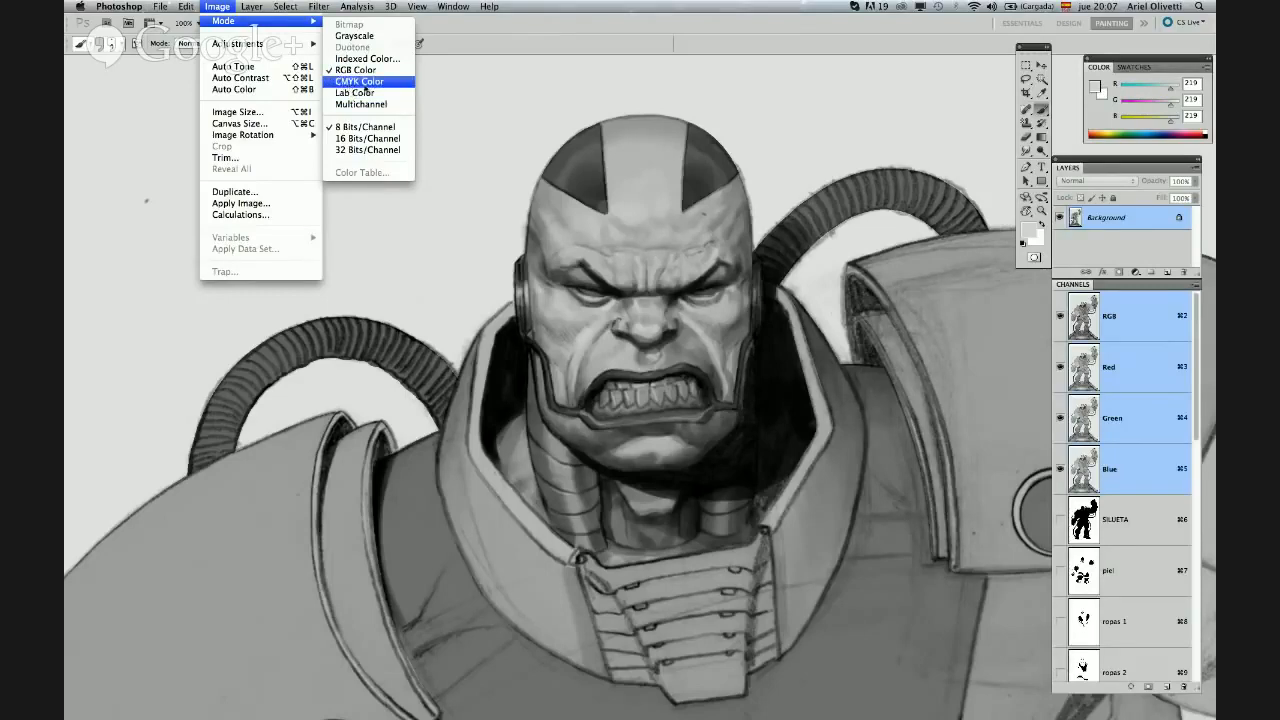
click(490, 81)
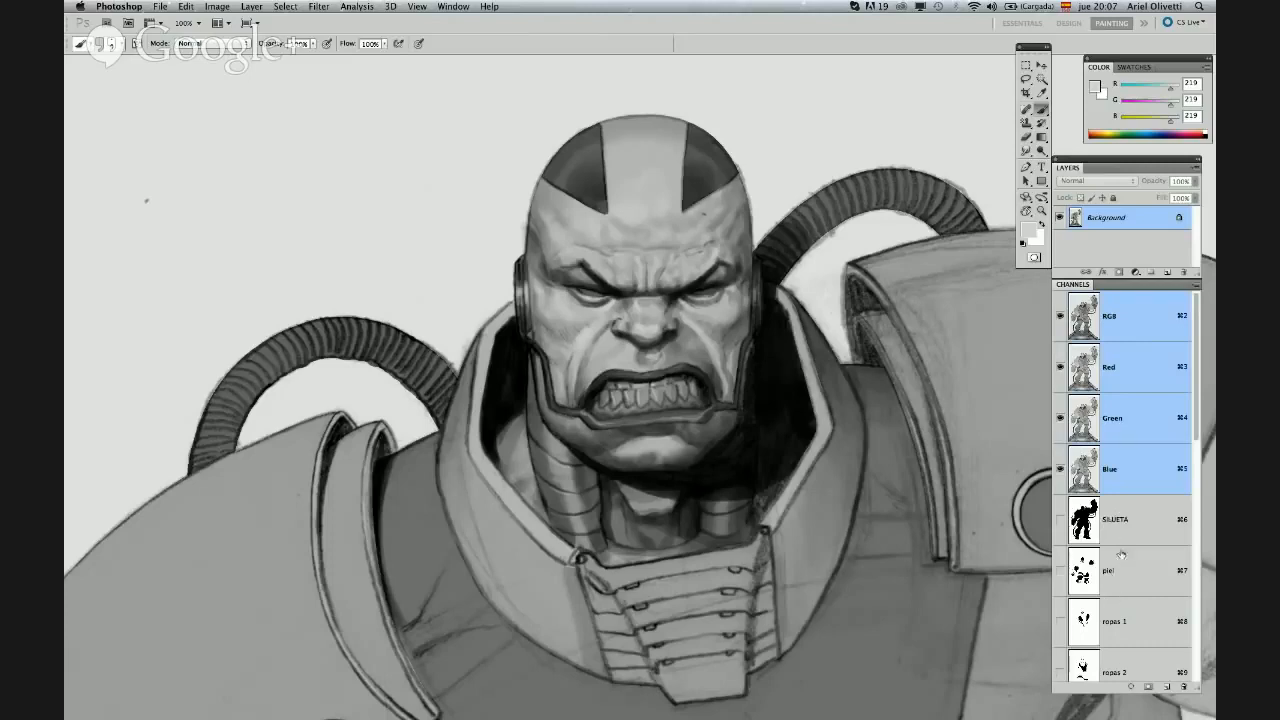
Load the piel channel as a selection and start a Hue/Saturation adjustment on it with Colorize enabled
mouse_move(1196, 369)
mouse_down()
mouse_move(1200, 424)
mouse_move(1200, 381)
mouse_up()
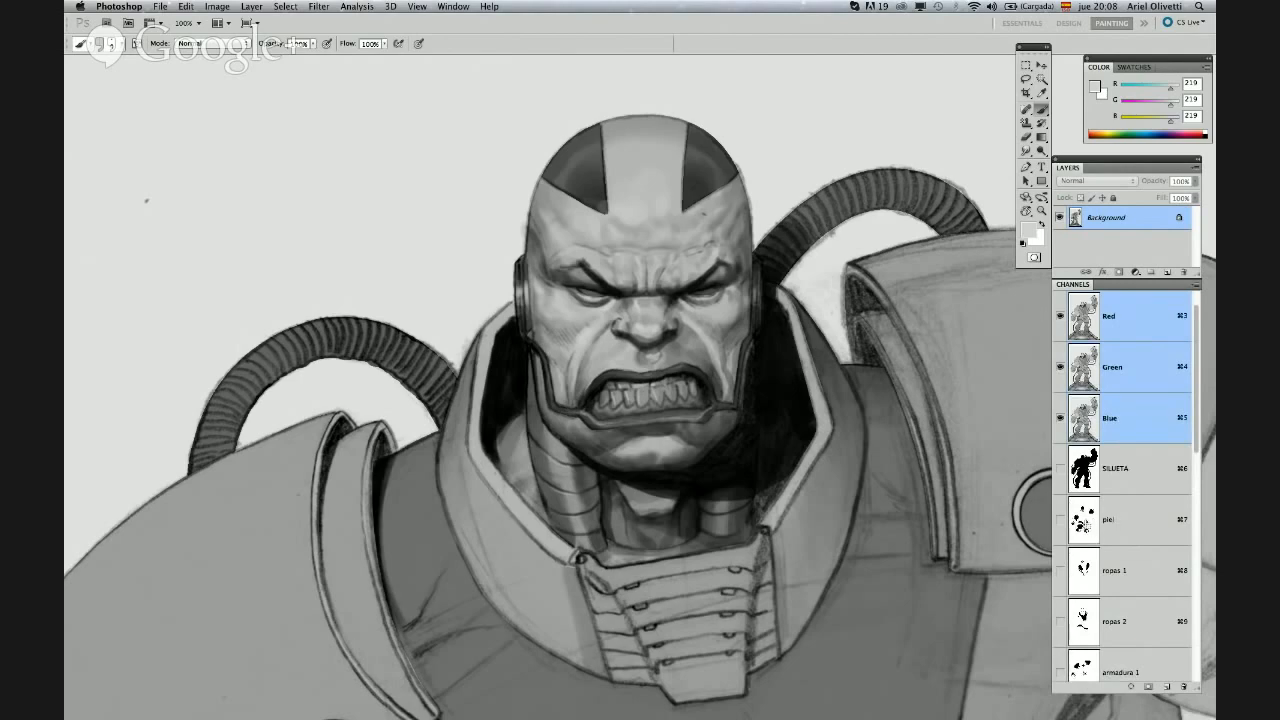
super+click(1084, 527)
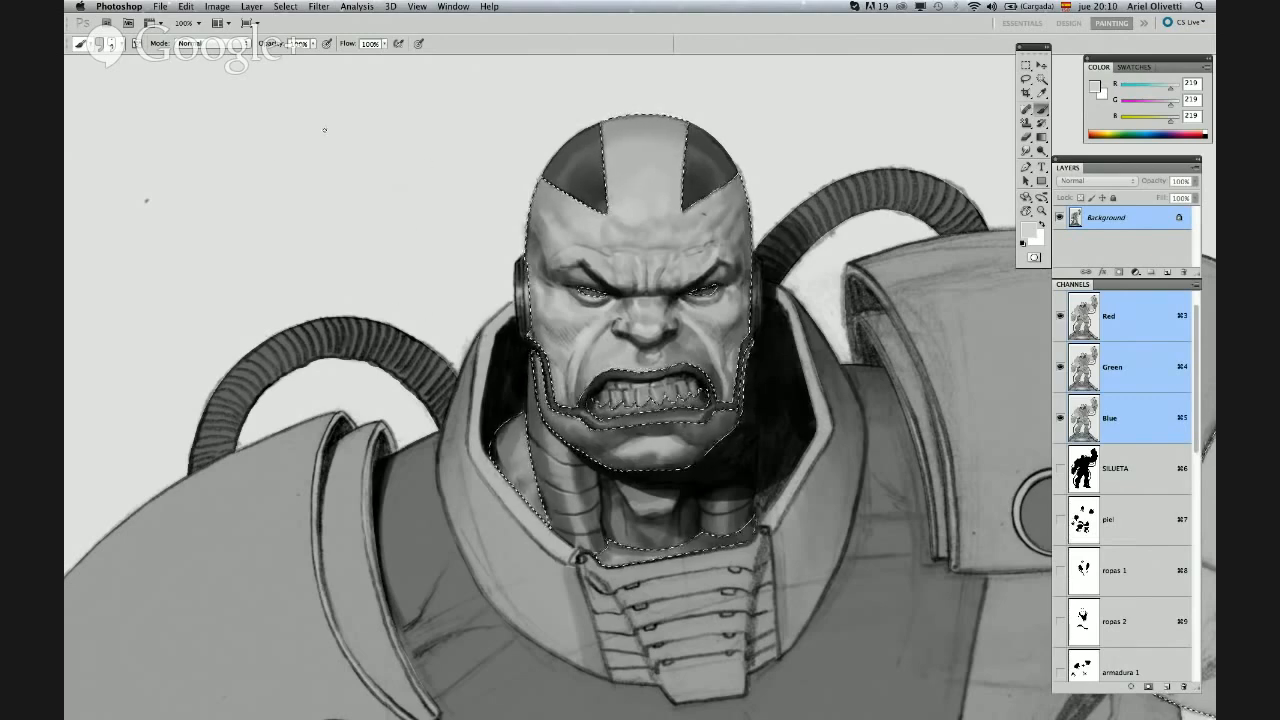
click(217, 8)
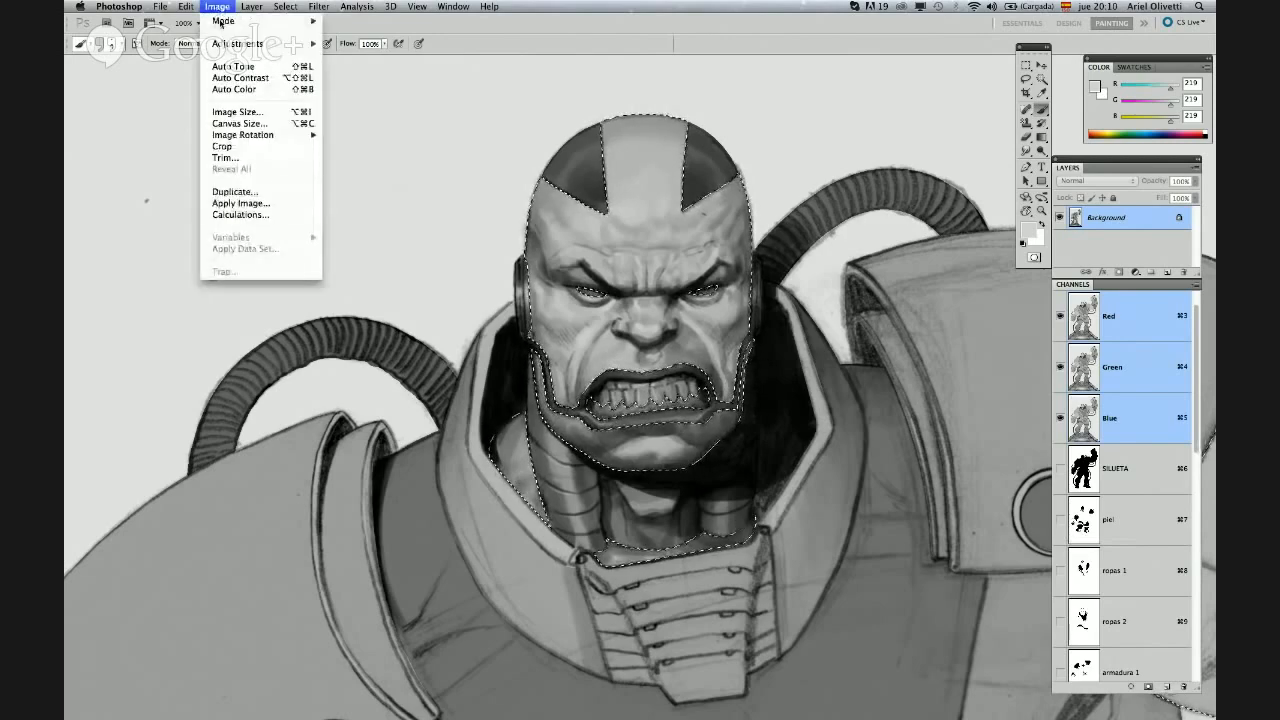
mouse_move(233, 45)
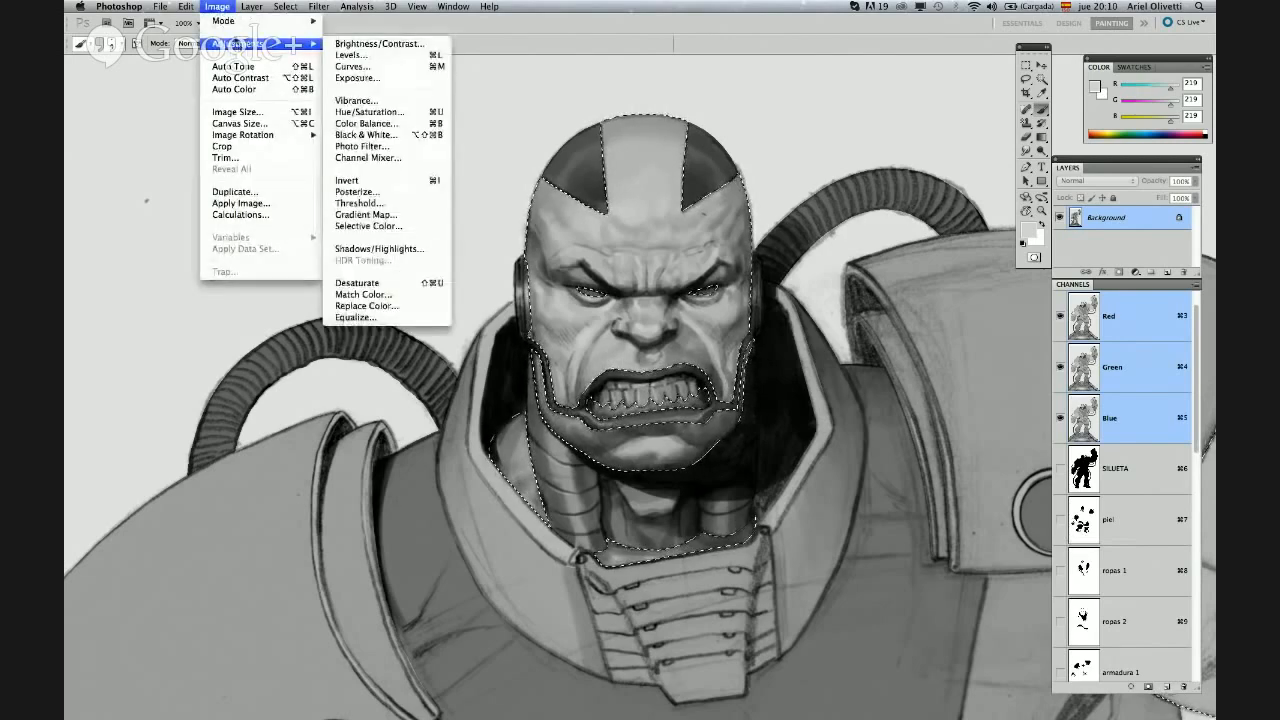
click(396, 112)
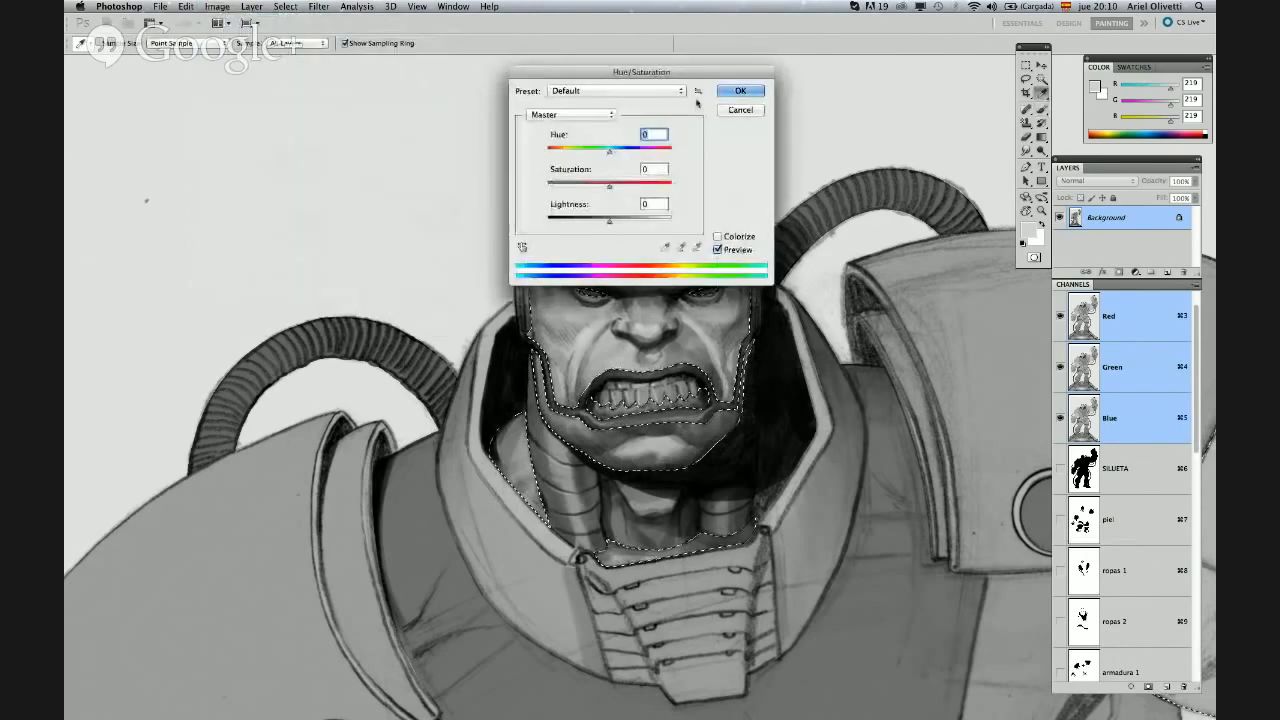
drag(700, 72, 875, 55)
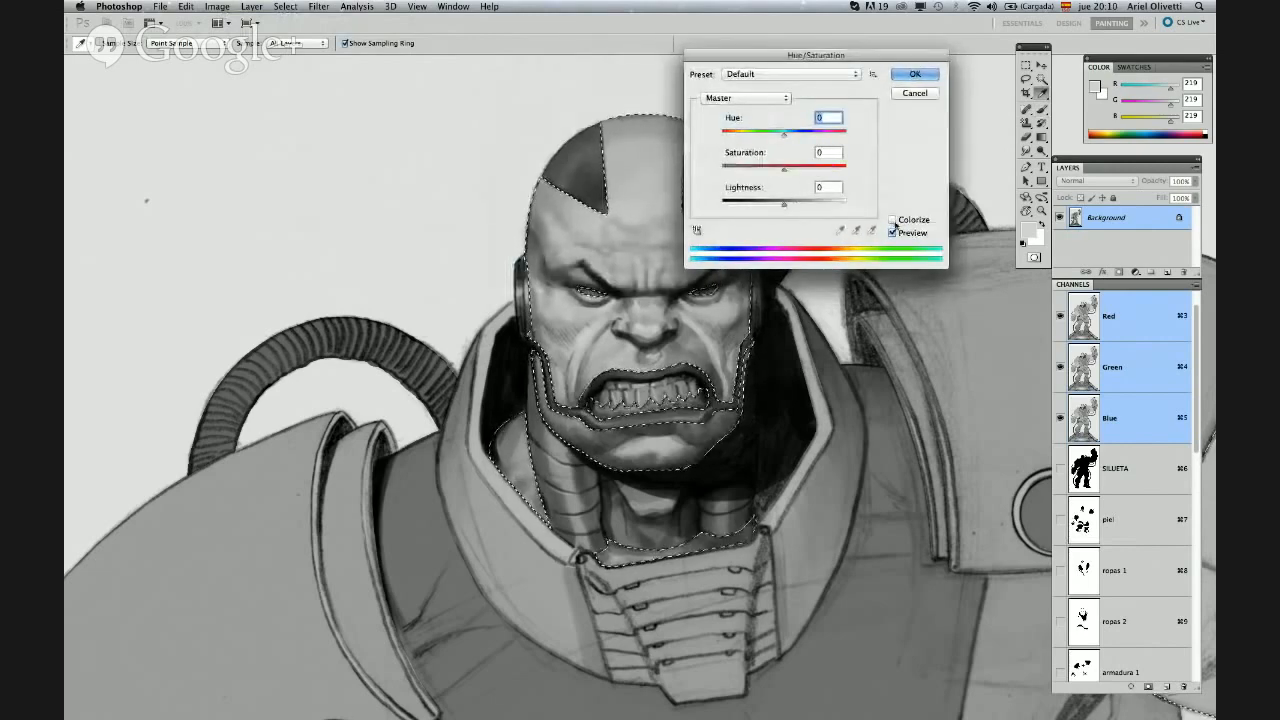
click(892, 219)
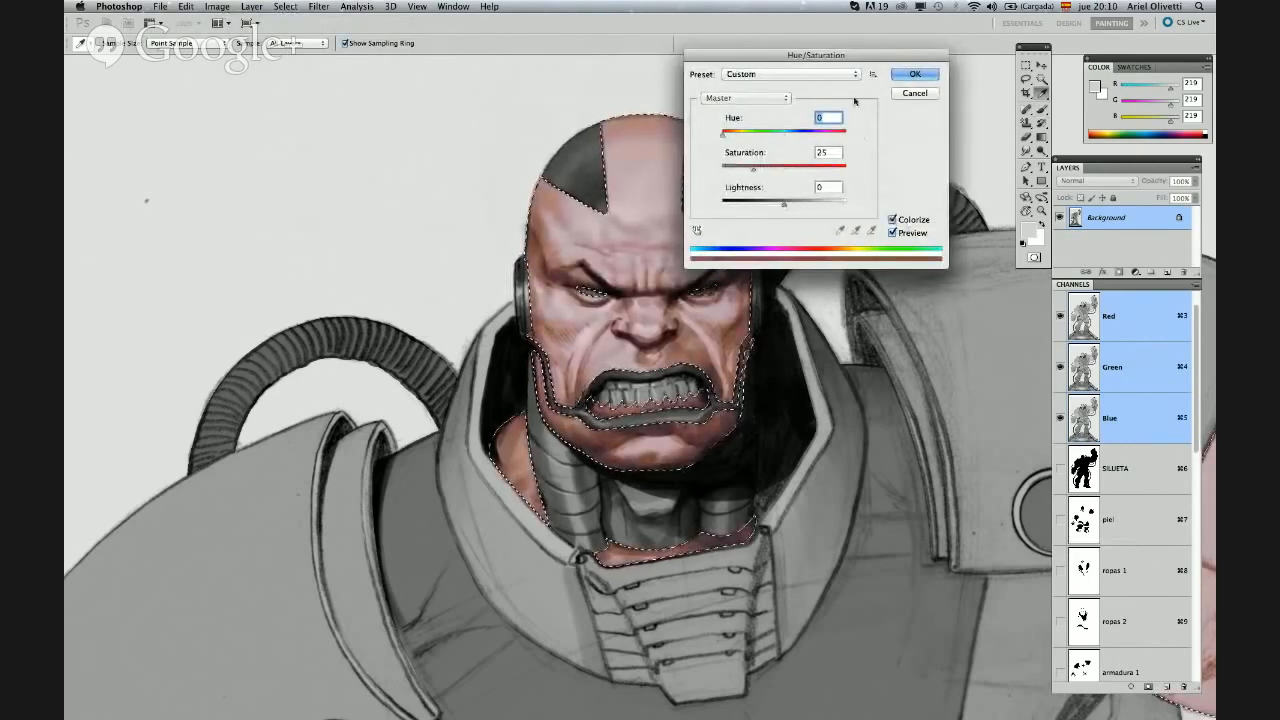
Colorize the selected skin teal with hue 168, saturation 26 and lightness -12, and return to the Brush tool
drag(867, 56, 917, 47)
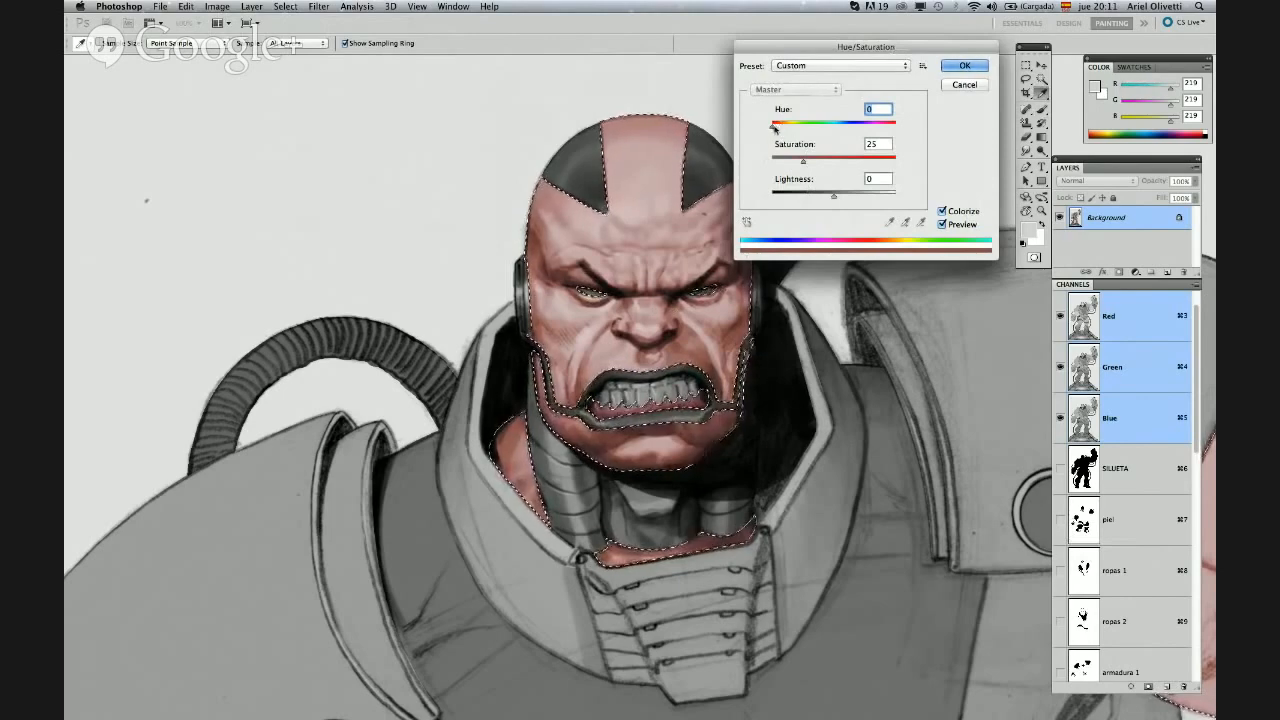
drag(773, 126, 831, 127)
drag(835, 198, 827, 199)
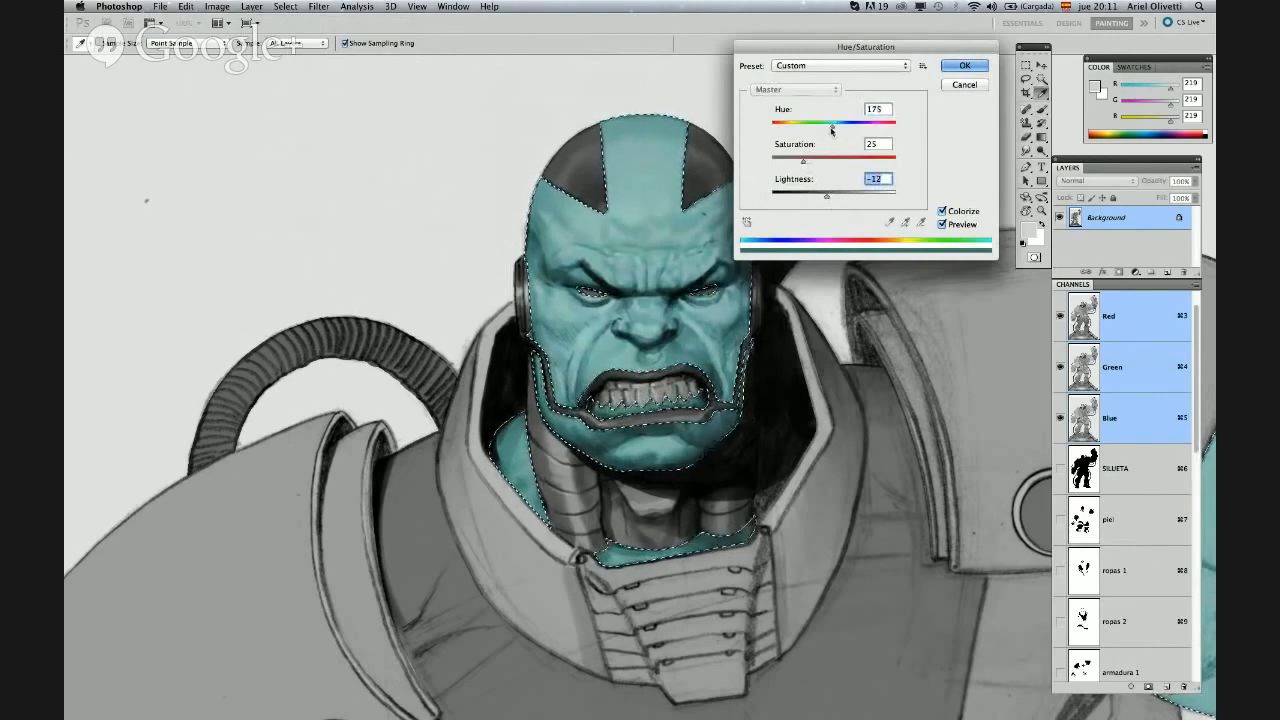
drag(831, 127, 803, 162)
click(964, 65)
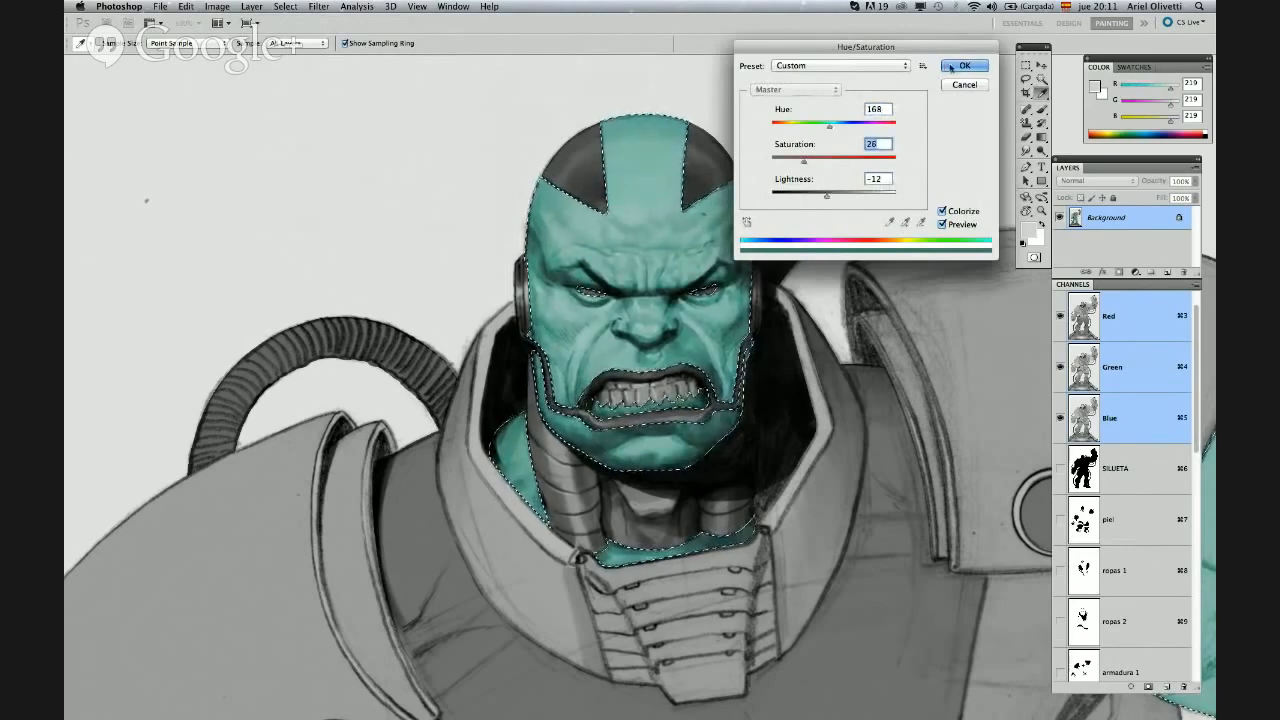
key(b)
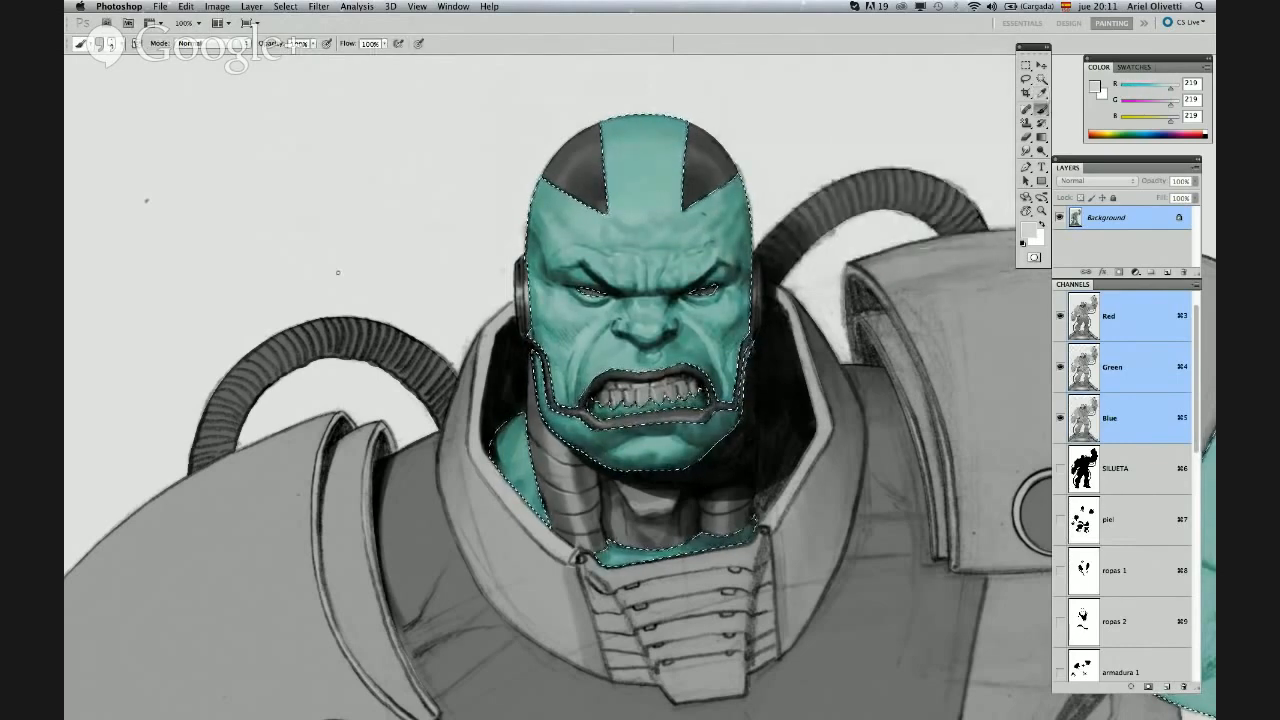
Start a Replace Color adjustment on the skin and sample the light teal tone on the nose
click(220, 10)
mouse_move(218, 24)
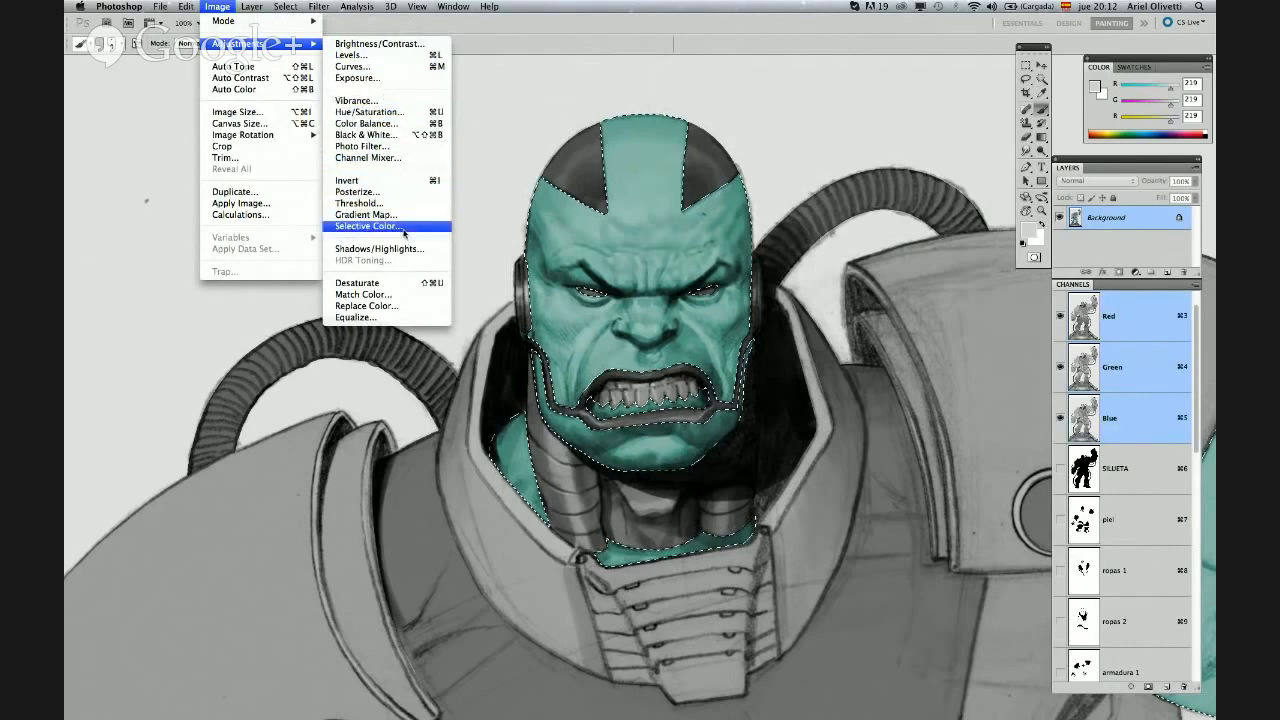
click(370, 306)
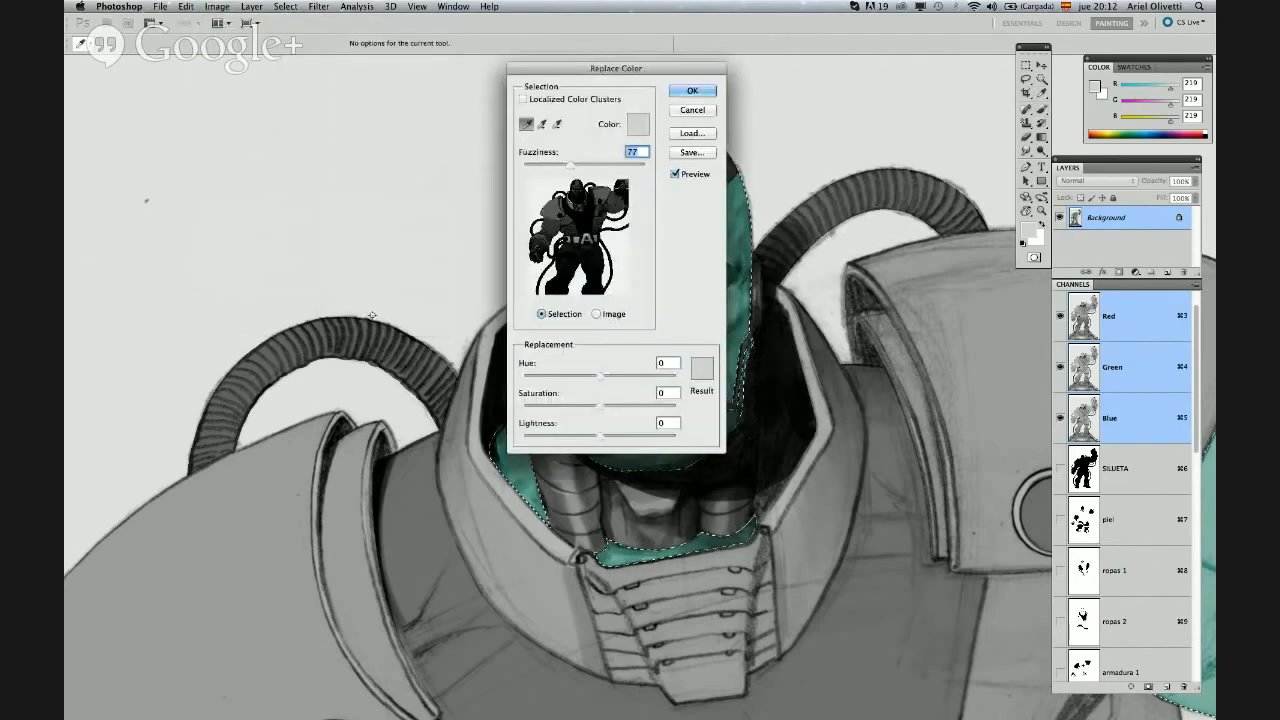
drag(654, 67, 440, 82)
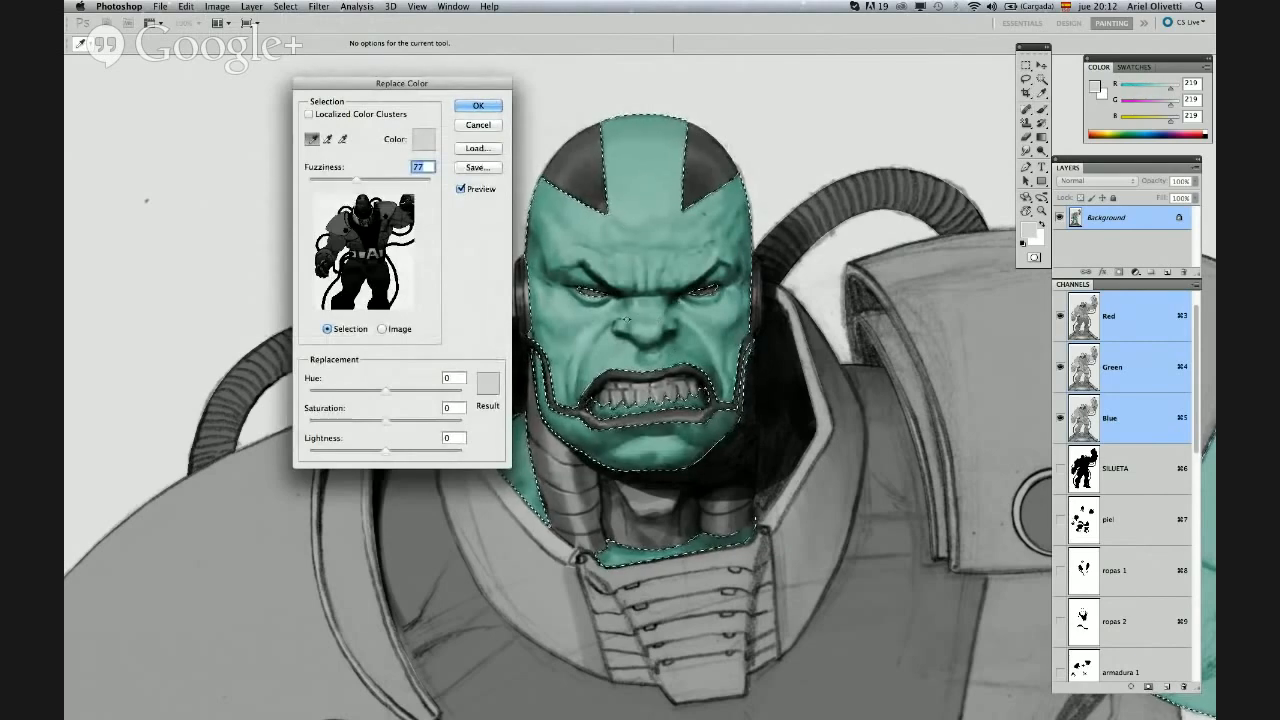
click(639, 327)
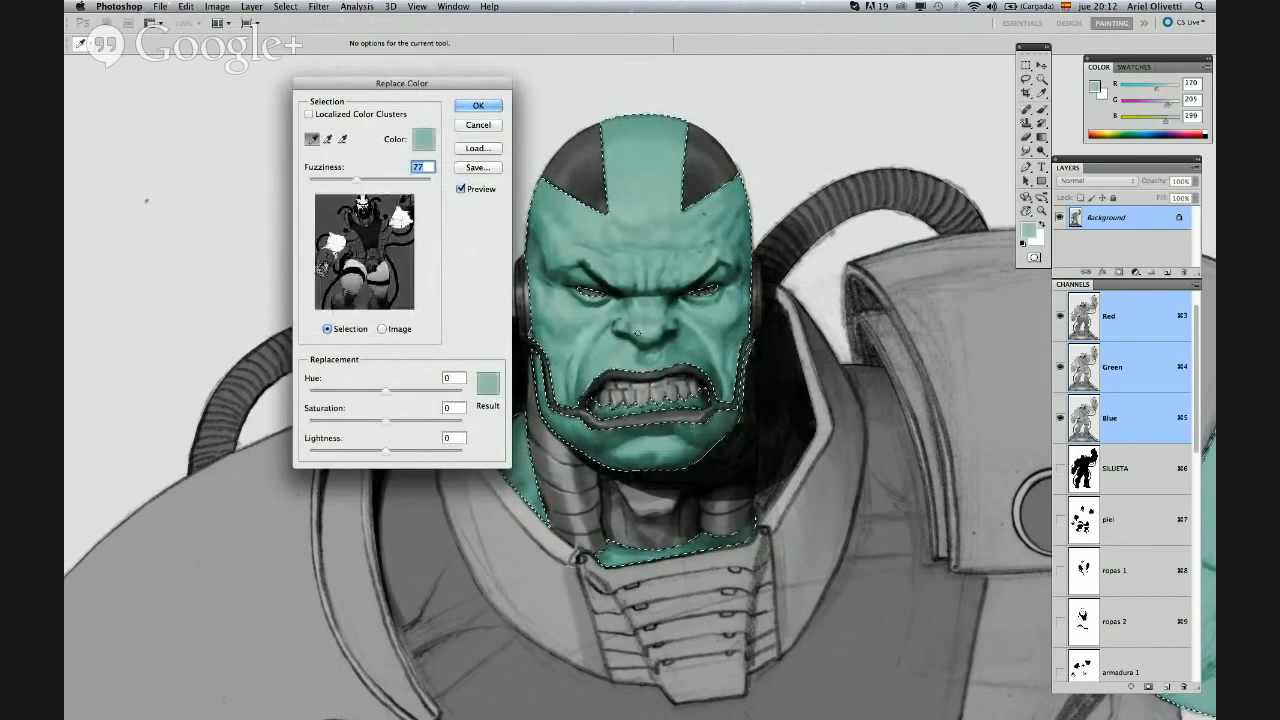
click(639, 327)
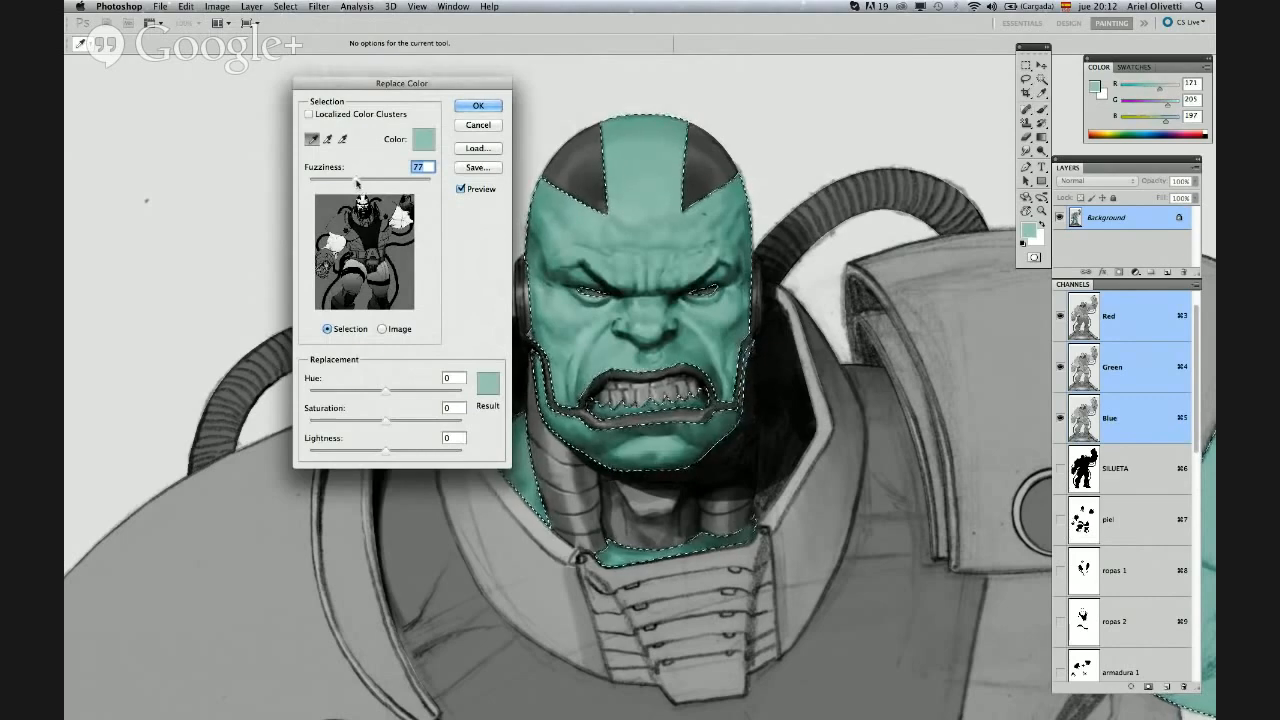
Shift the sampled skin tone towards green with fuzziness 65, hue -30 and saturation +19, and apply the replacement
drag(357, 182, 354, 186)
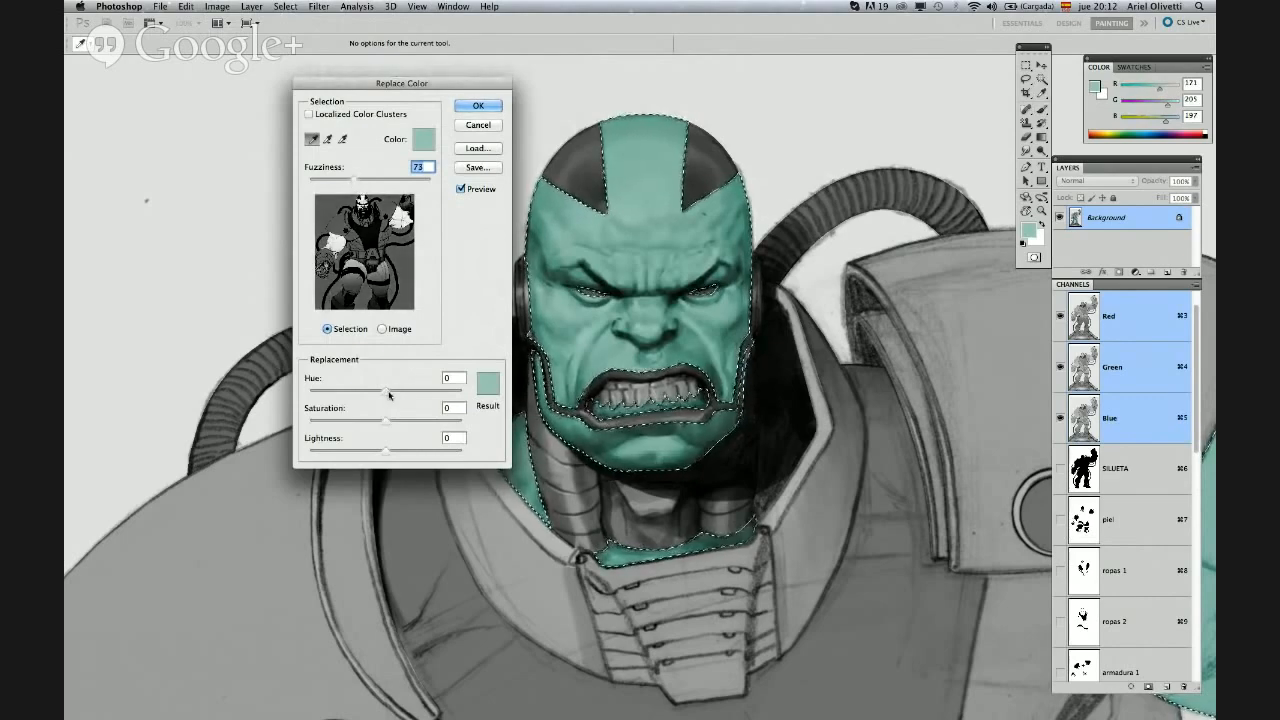
mouse_move(389, 396)
mouse_down()
mouse_move(415, 396)
mouse_move(376, 394)
mouse_up()
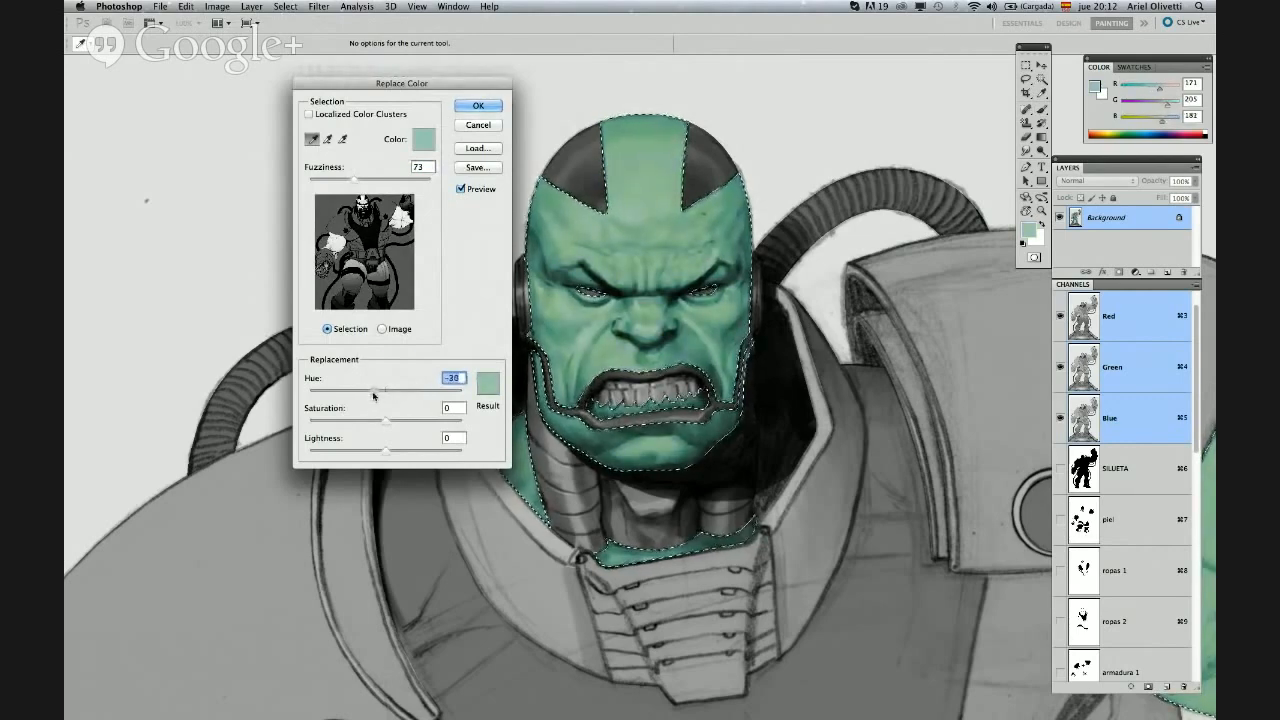
drag(355, 180, 353, 182)
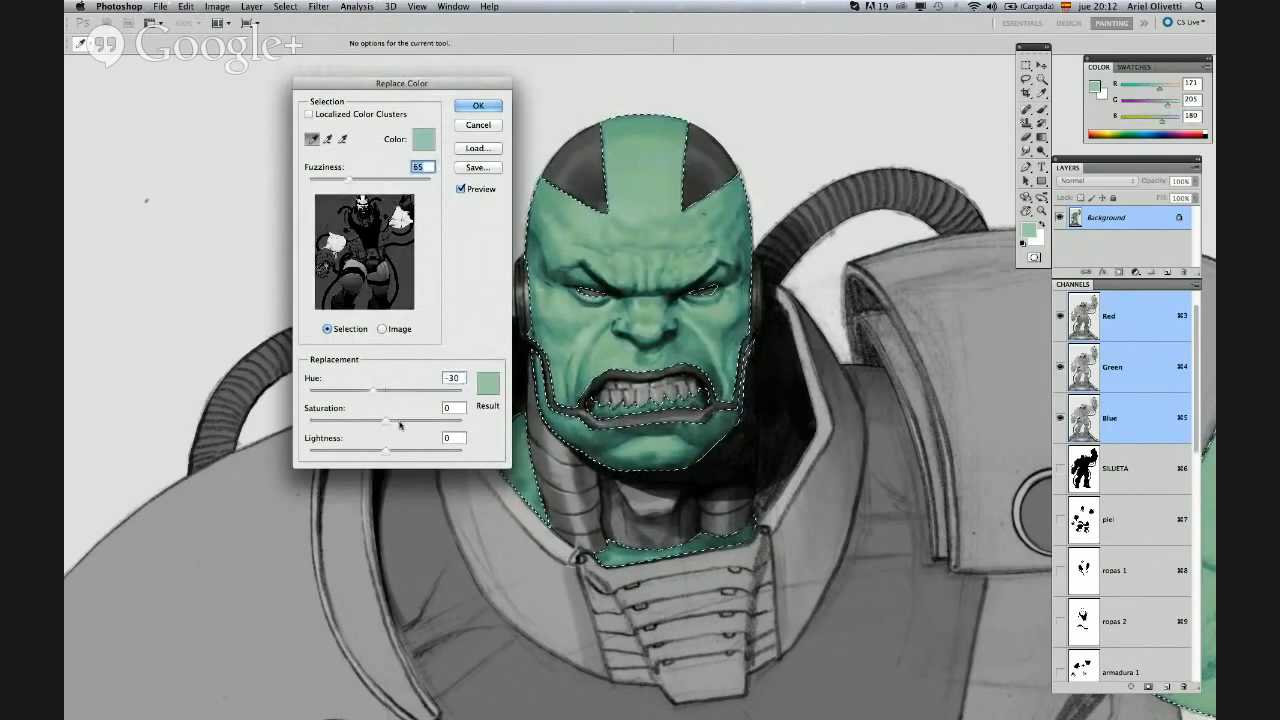
drag(387, 421, 400, 425)
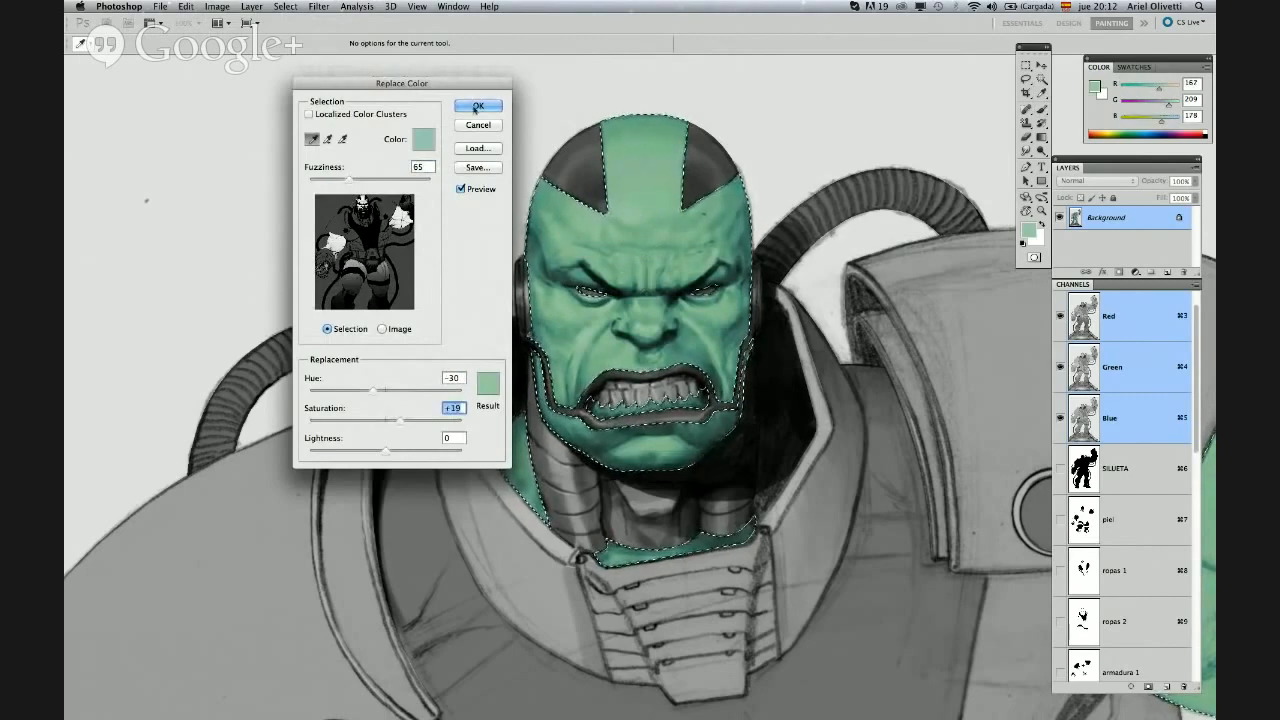
click(479, 124)
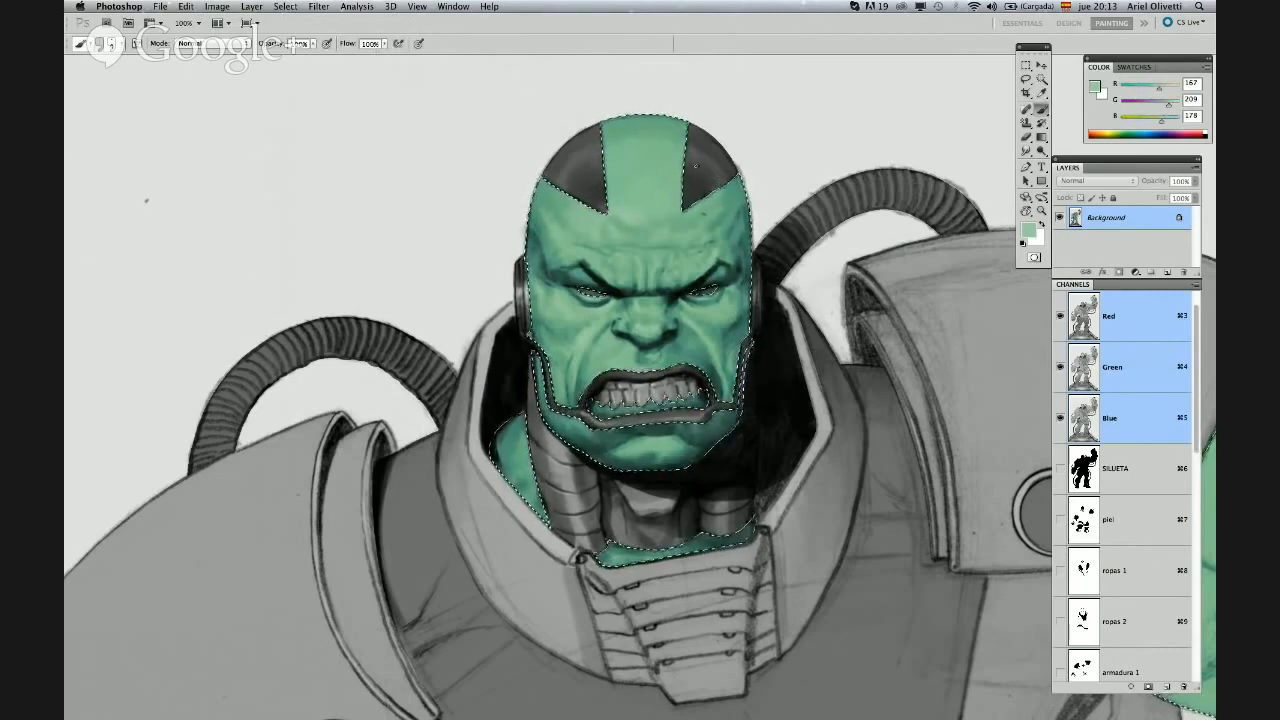
Preview the piel, ropas 1 and ropas 2 channel masks over the image and load ropas 2 as the selection
click(1060, 520)
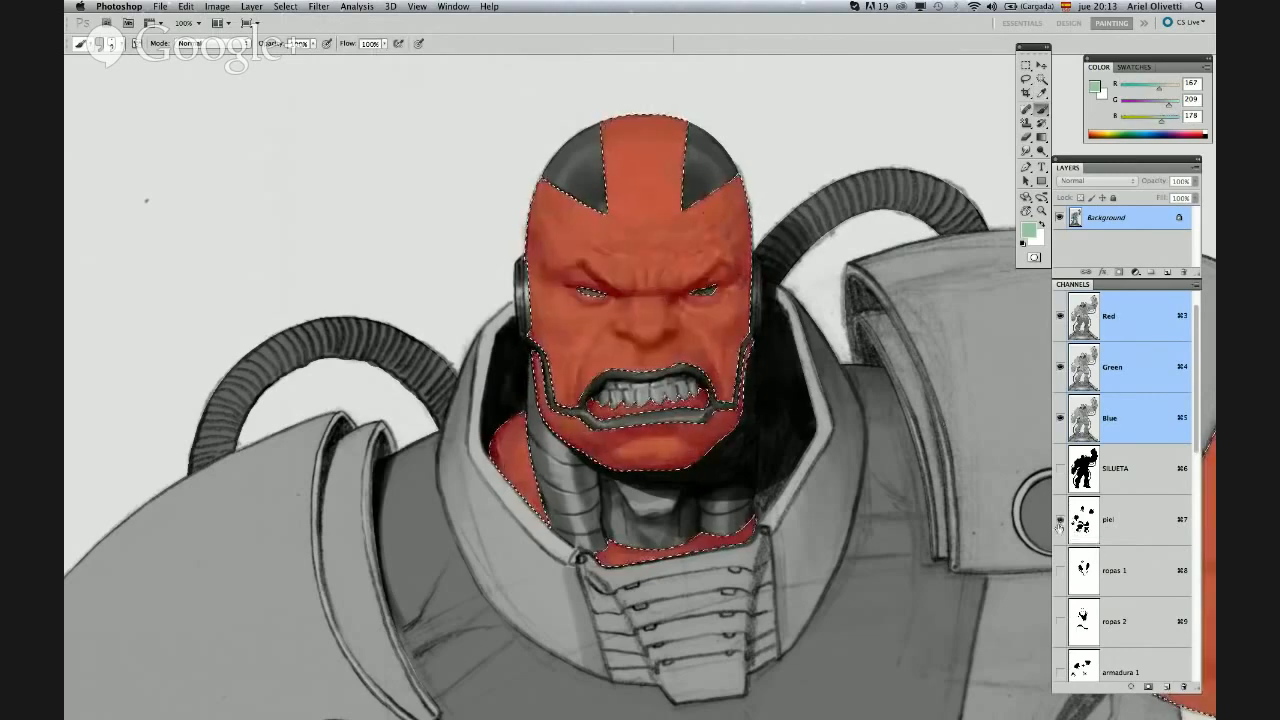
click(1060, 520)
click(1060, 570)
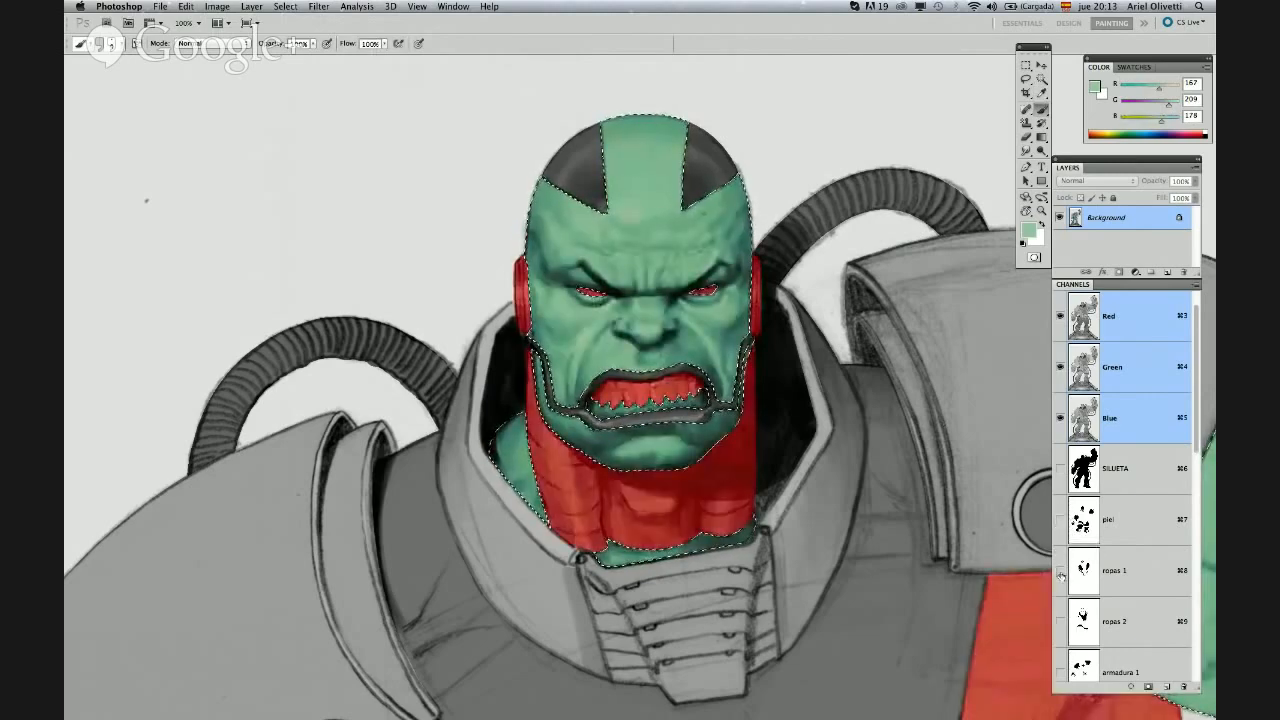
click(1060, 570)
click(1060, 621)
click(1060, 621)
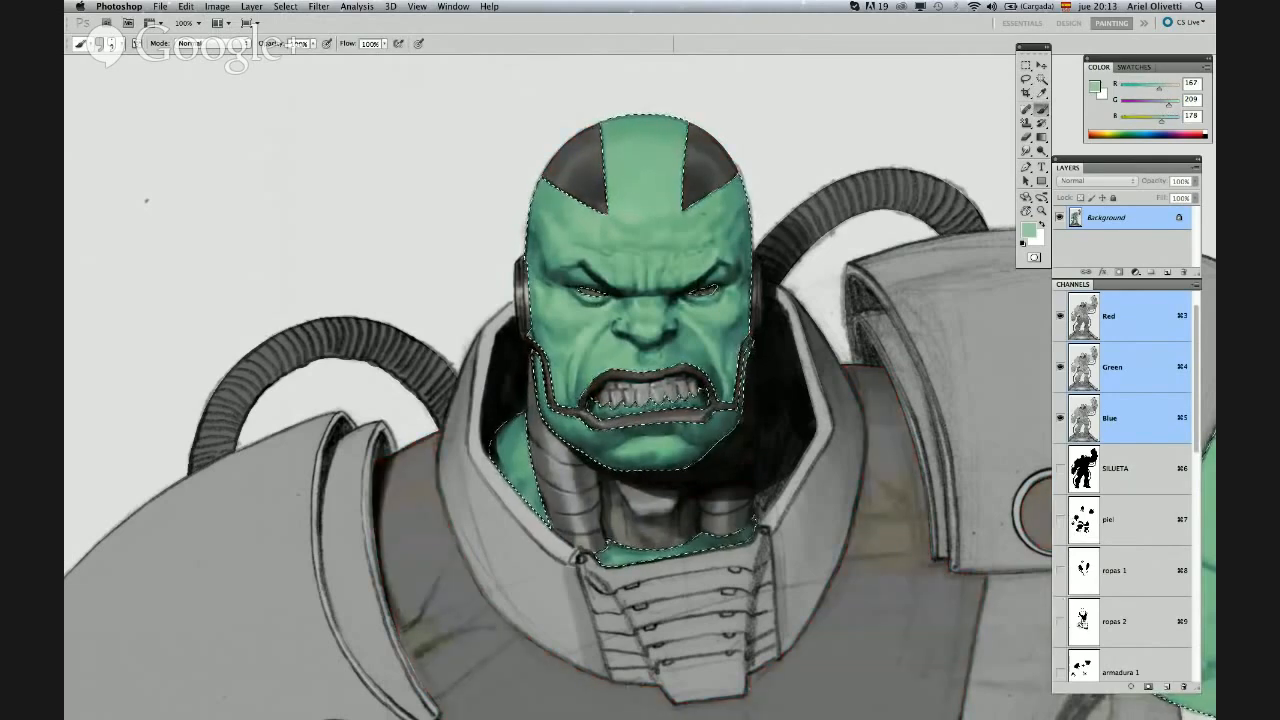
super+click(1083, 625)
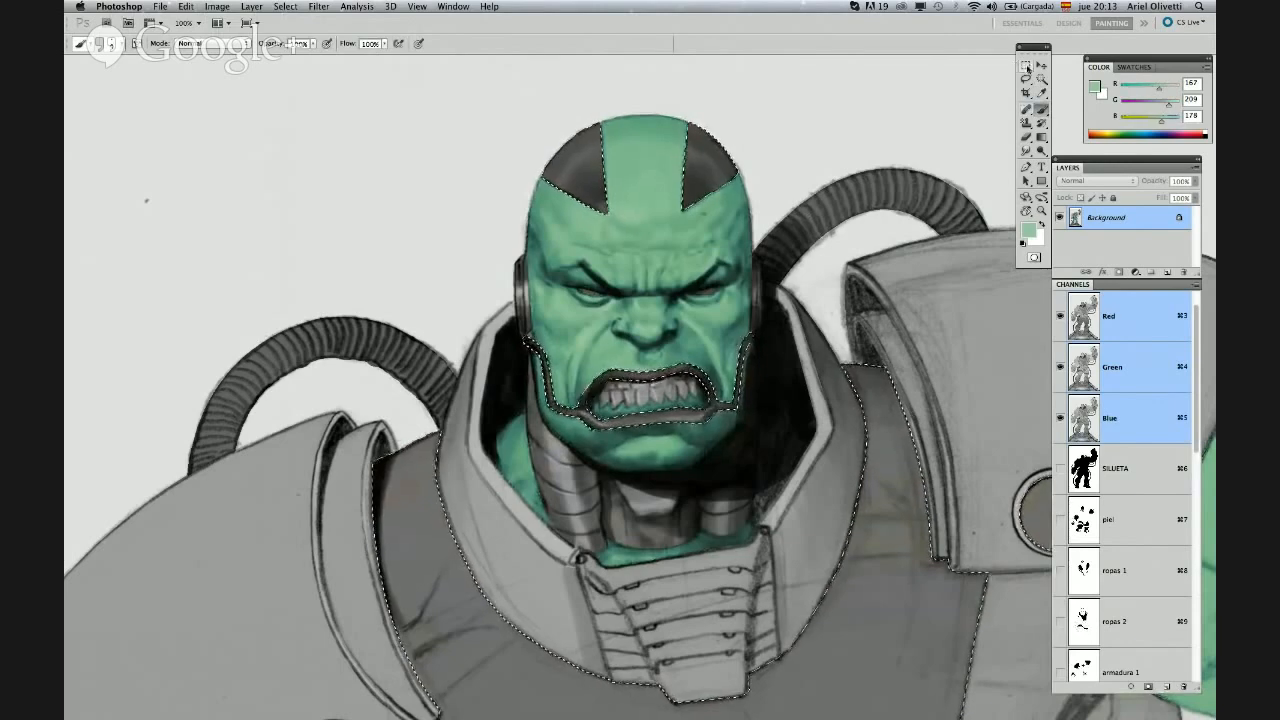
Limit the ropas 2 selection to a rectangle around the head and colorize it blue with hue 236, saturation 25 and lightness -4
click(1025, 65)
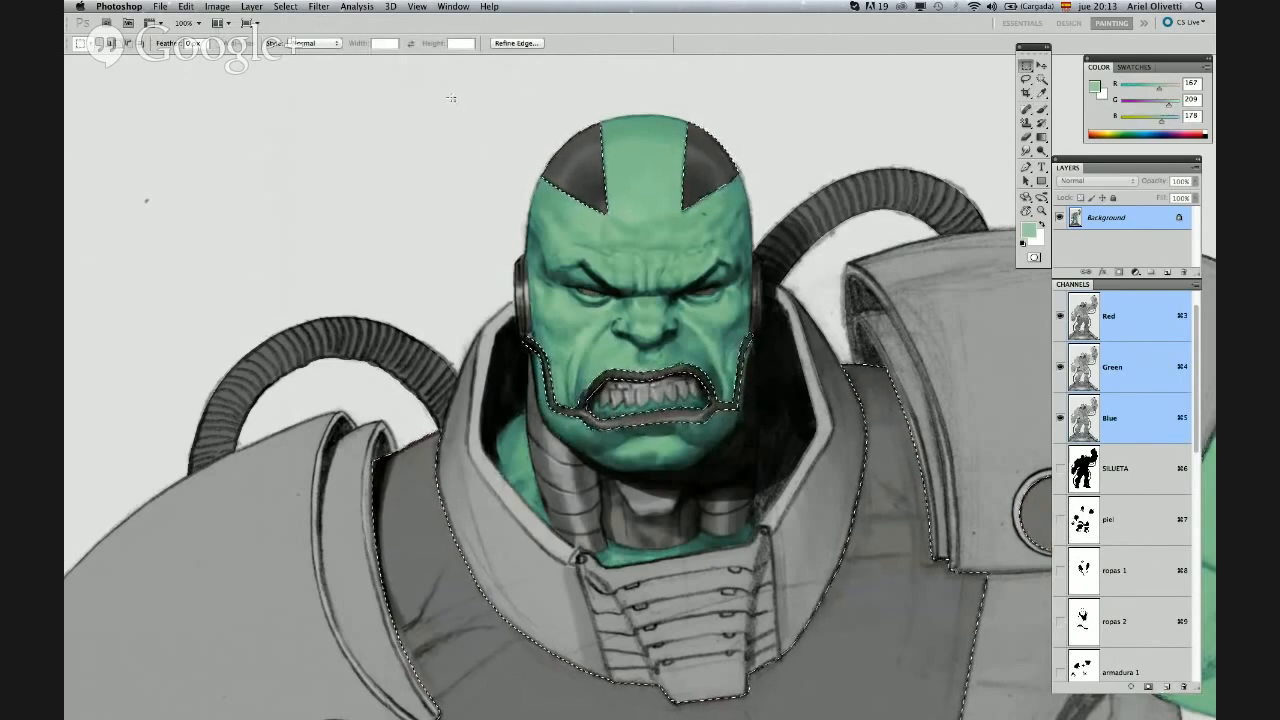
drag(455, 85, 888, 576)
click(219, 7)
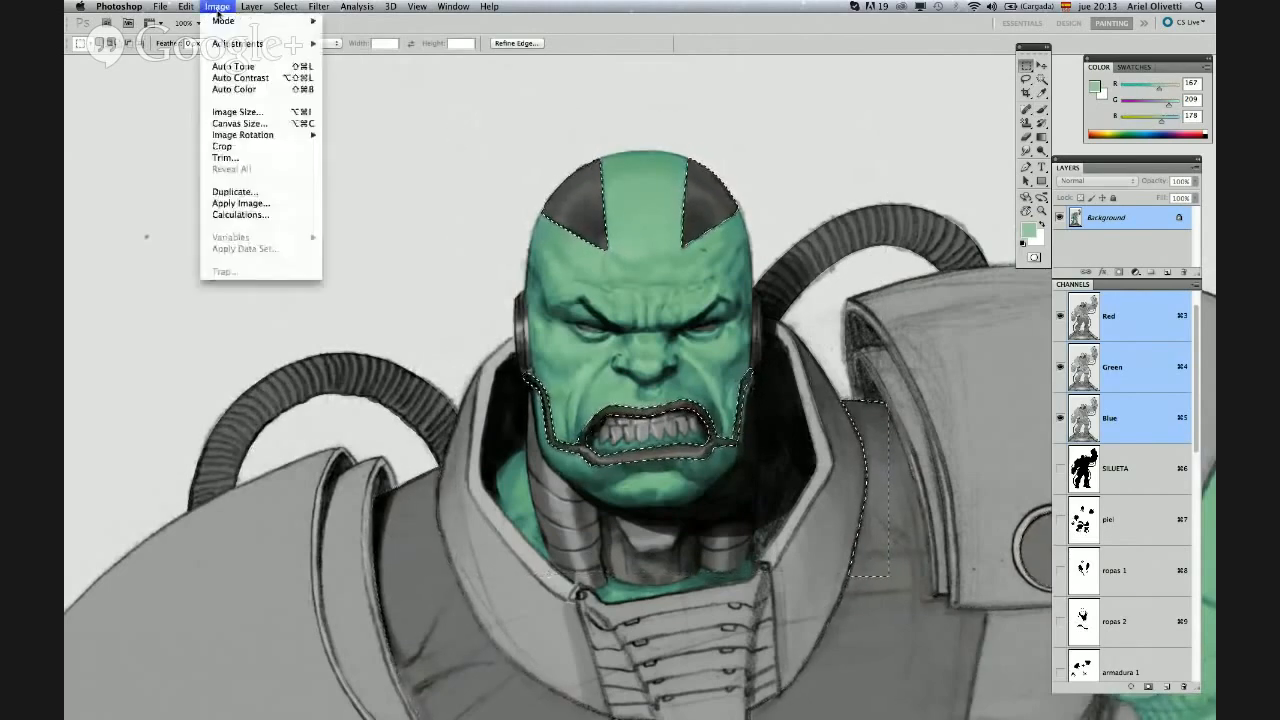
mouse_move(240, 44)
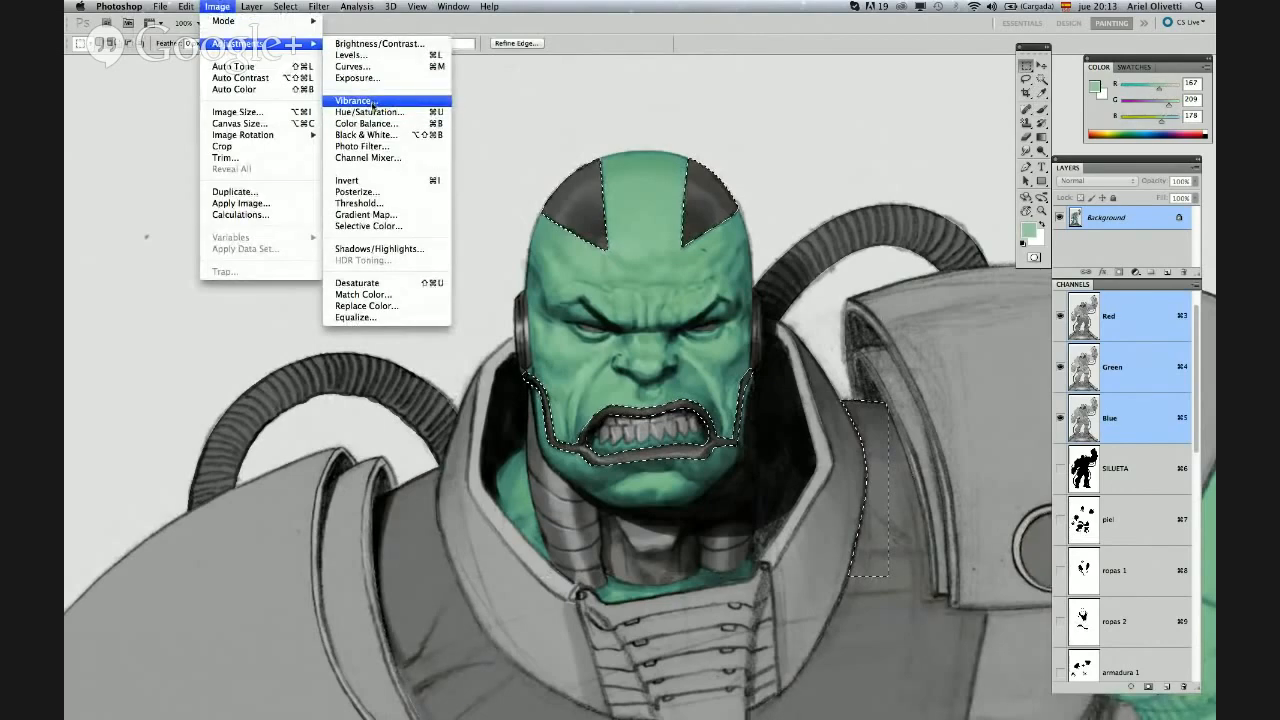
click(371, 112)
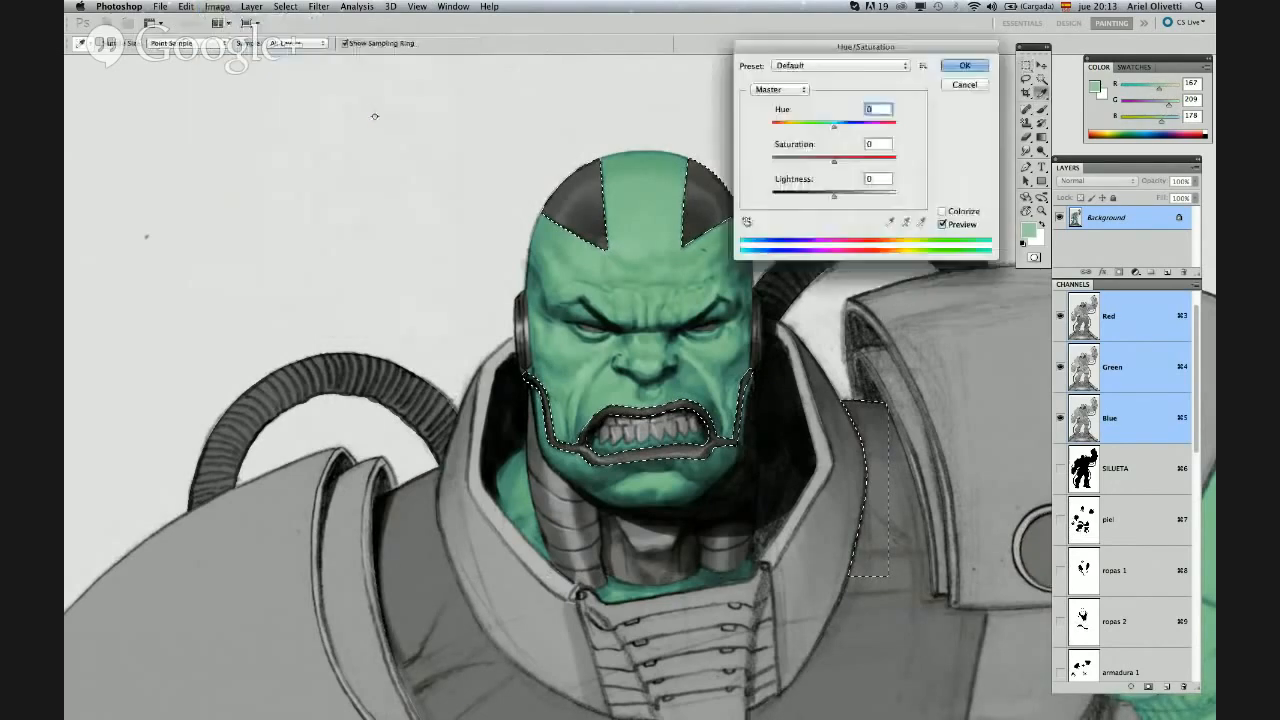
click(941, 211)
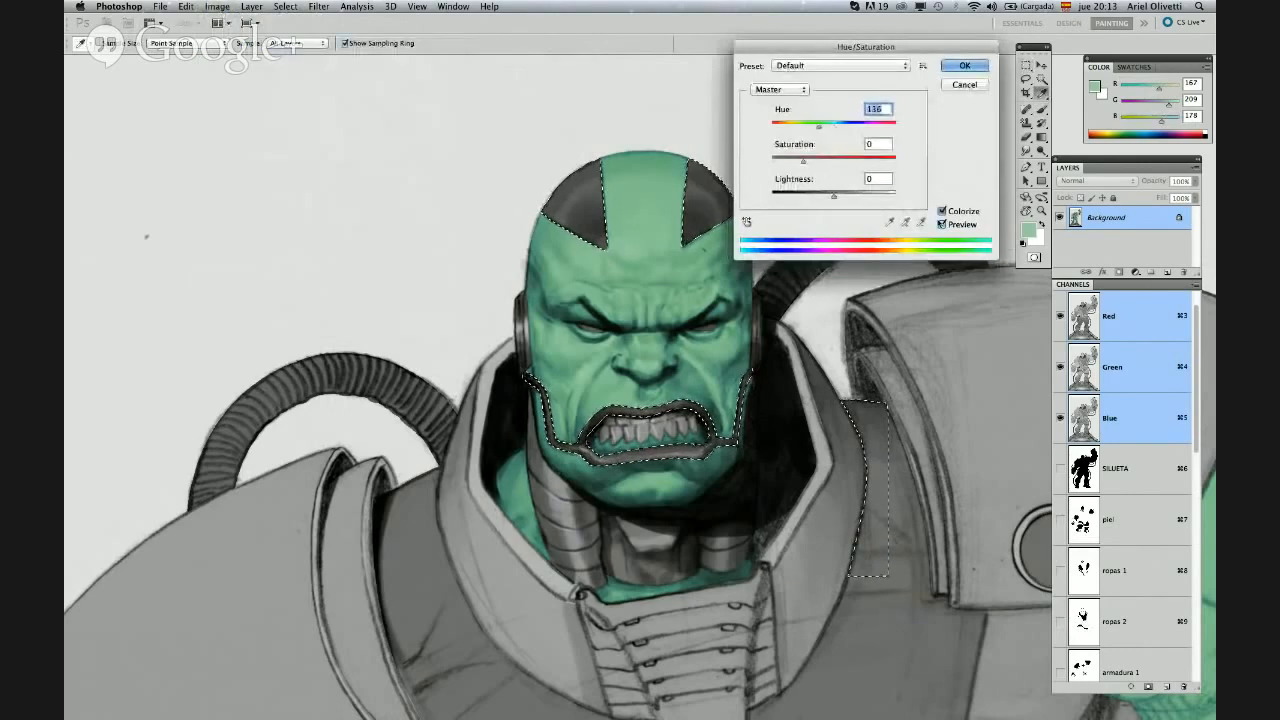
drag(818, 123, 852, 124)
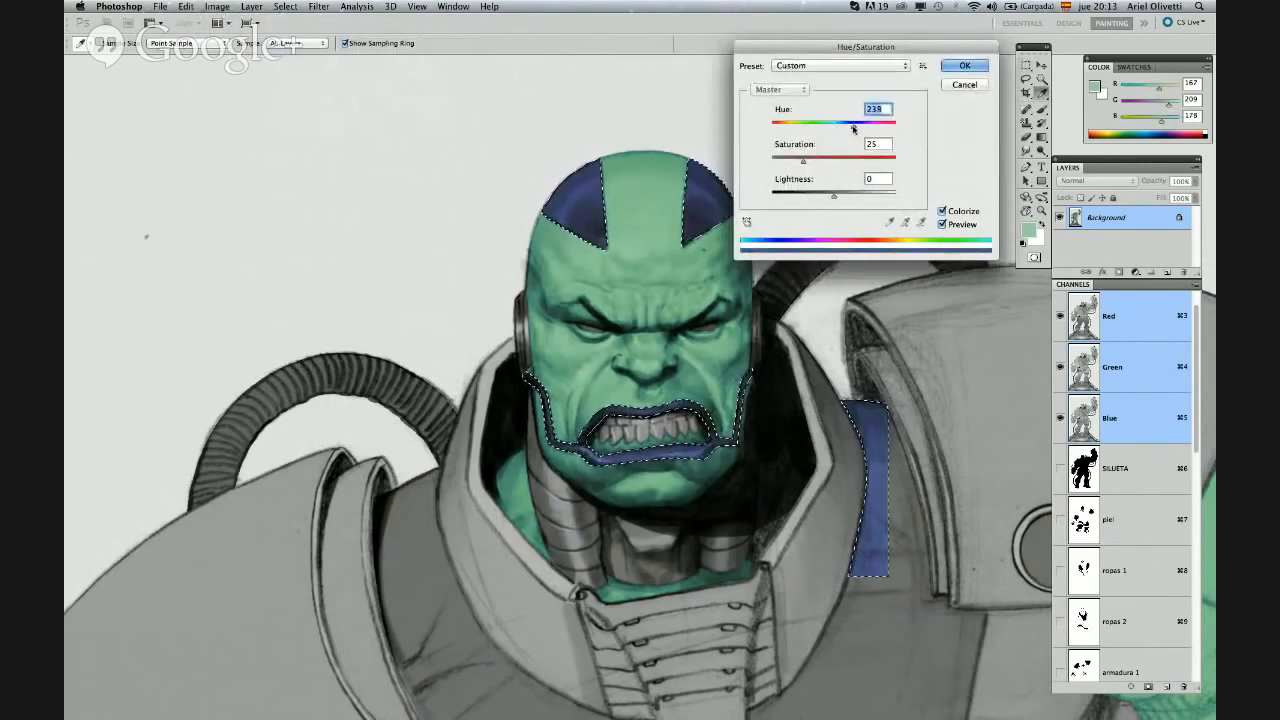
click(833, 194)
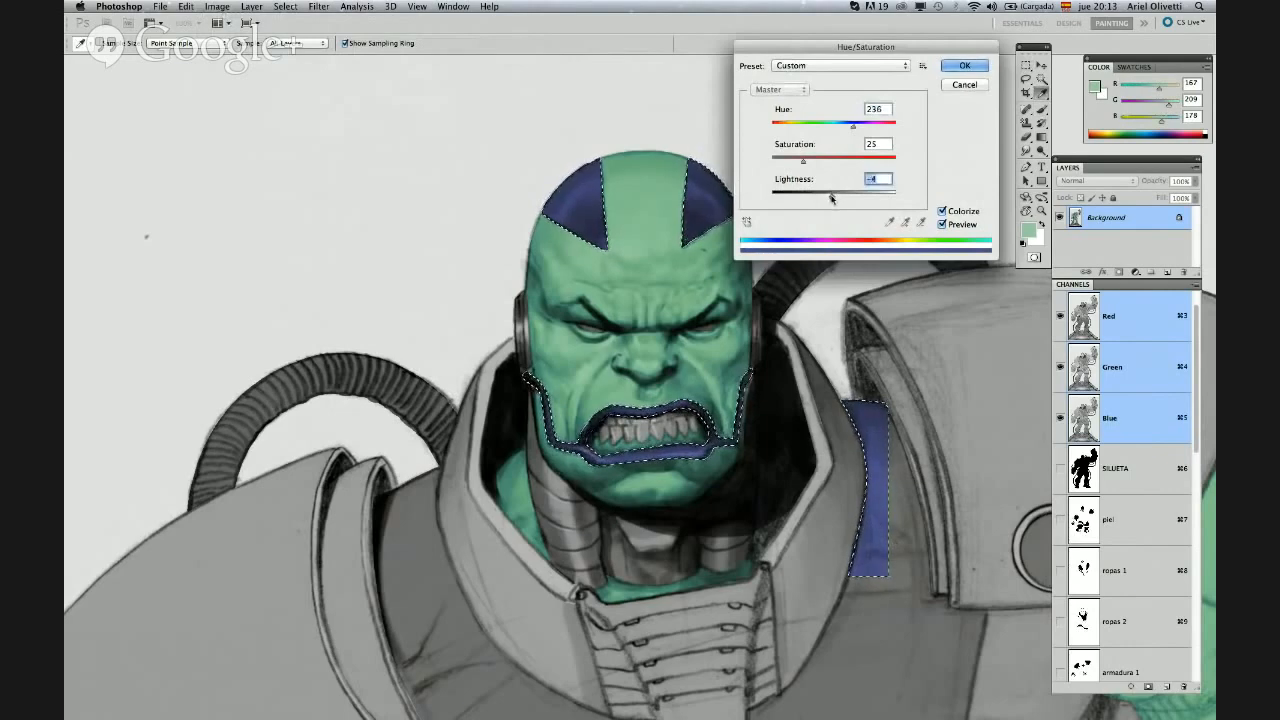
click(964, 66)
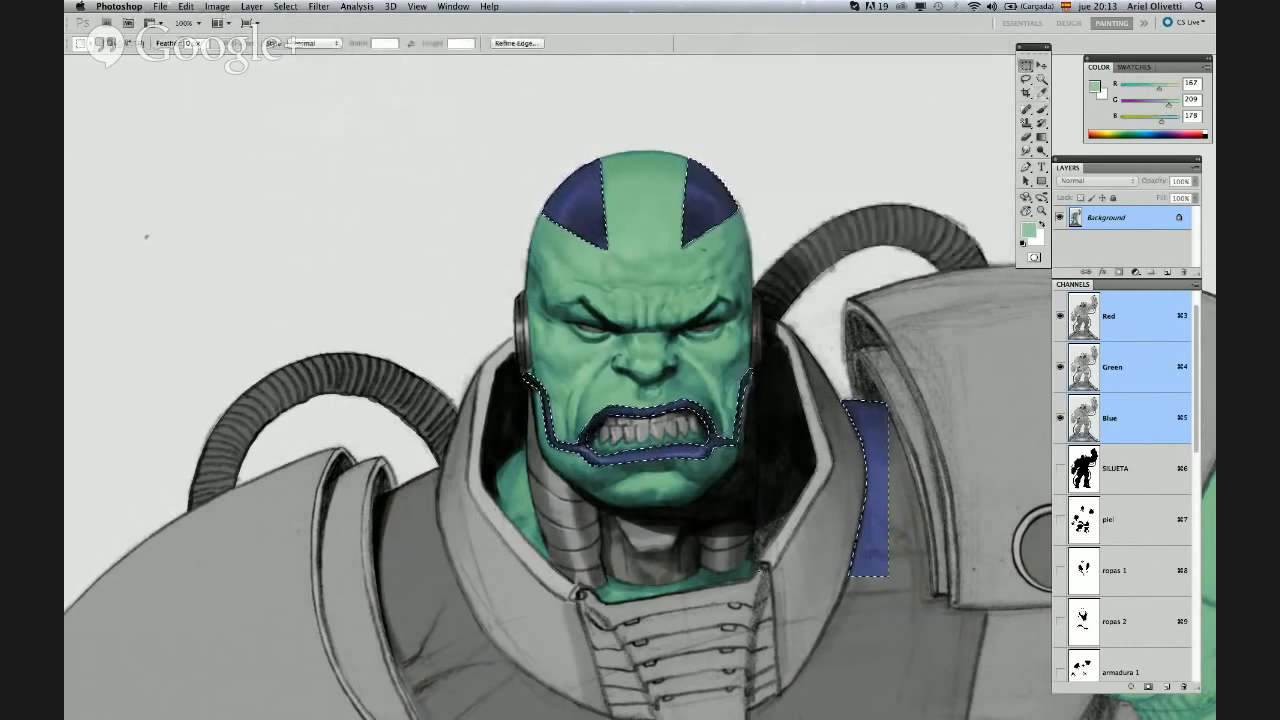
Start a Replace Color adjustment and sample the blue of the patch on the side of the head
click(215, 7)
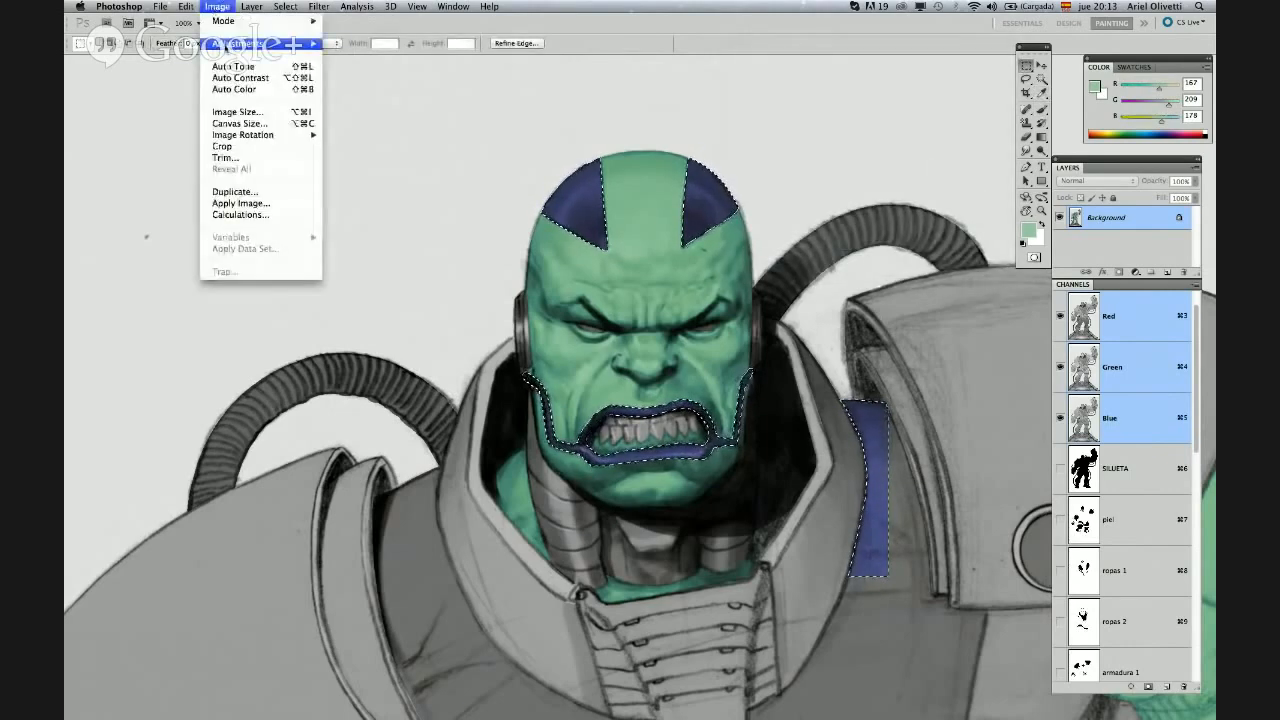
mouse_move(240, 44)
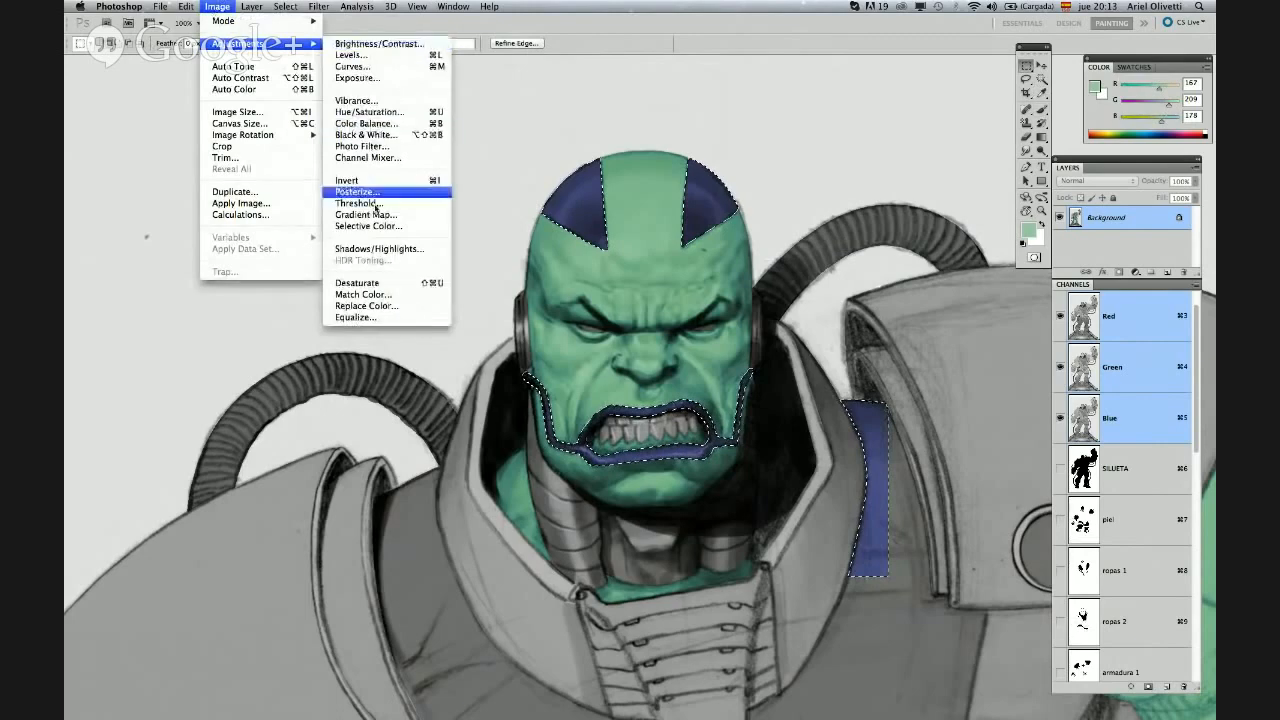
click(383, 306)
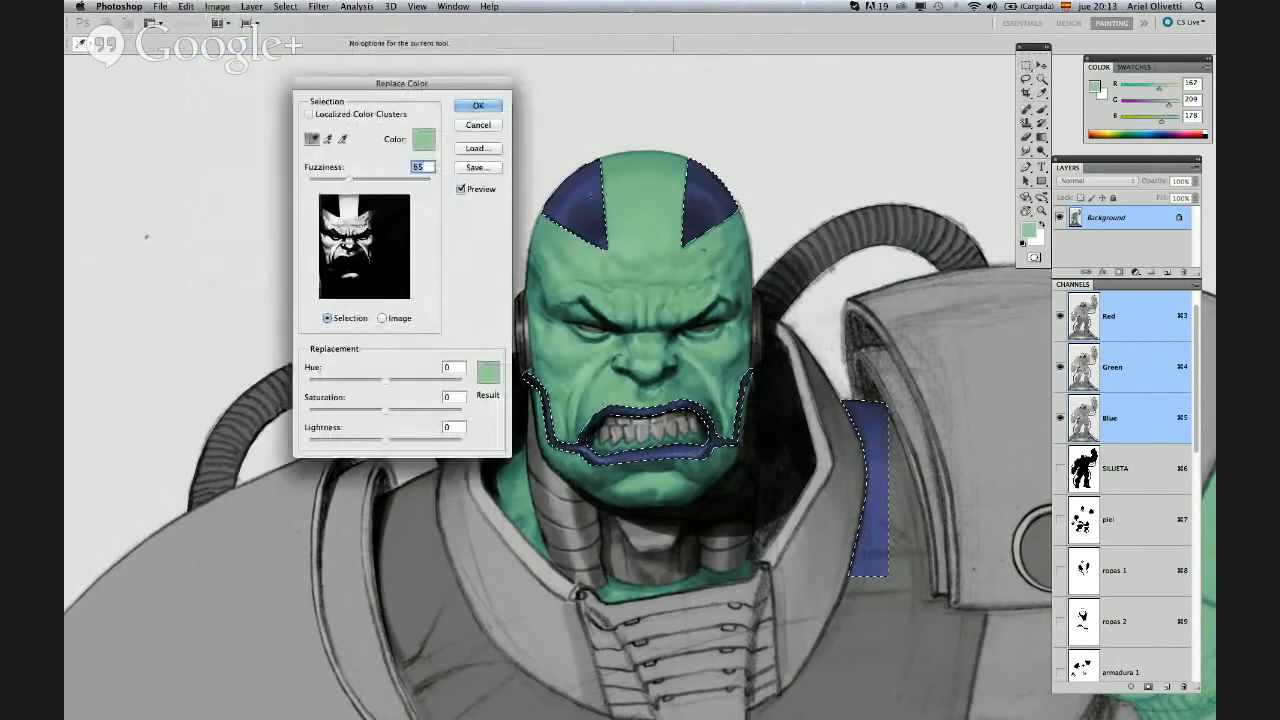
click(583, 190)
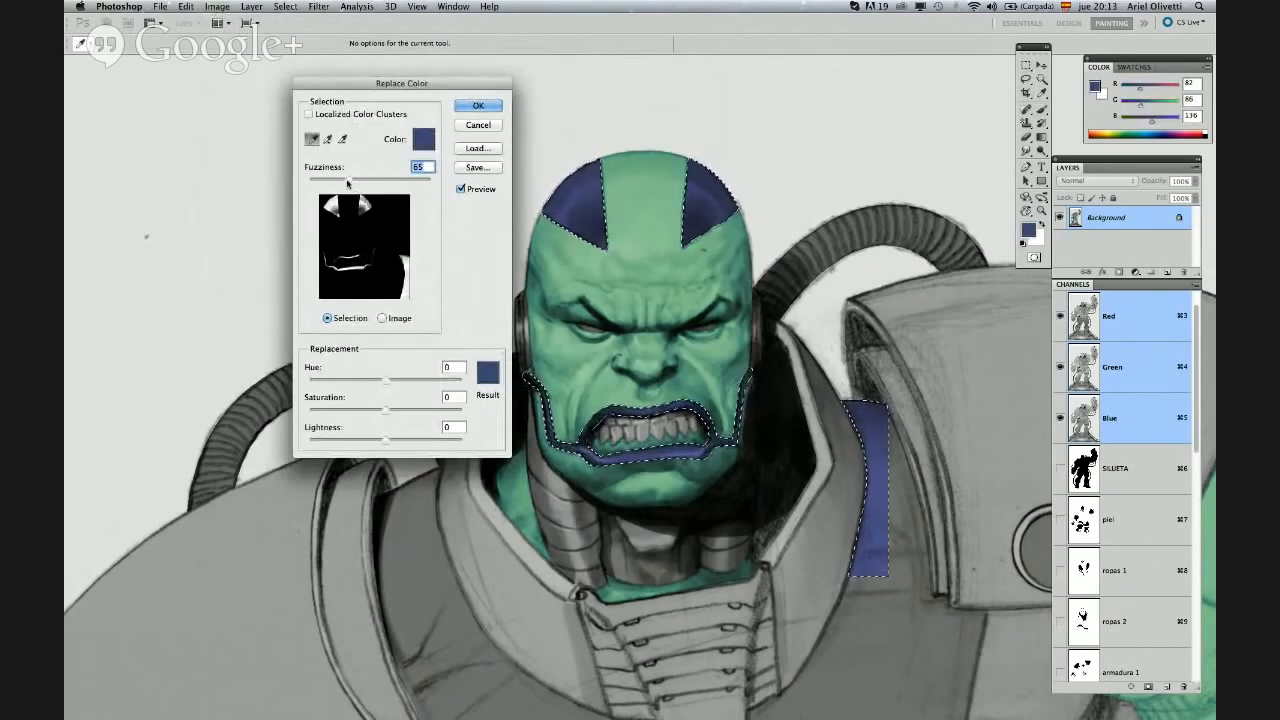
Shift the sampled blue with fuzziness 41, hue -33 and saturation +16, and apply the replacement
drag(349, 178, 338, 178)
drag(386, 381, 368, 383)
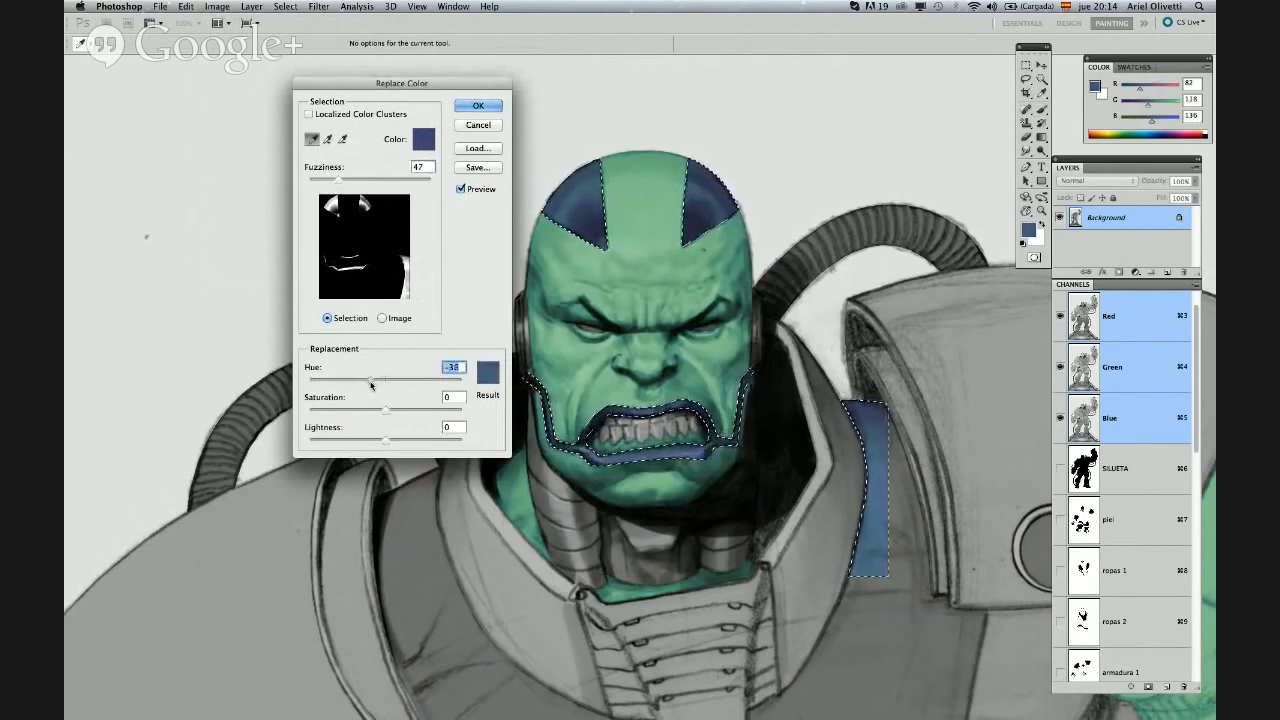
click(399, 410)
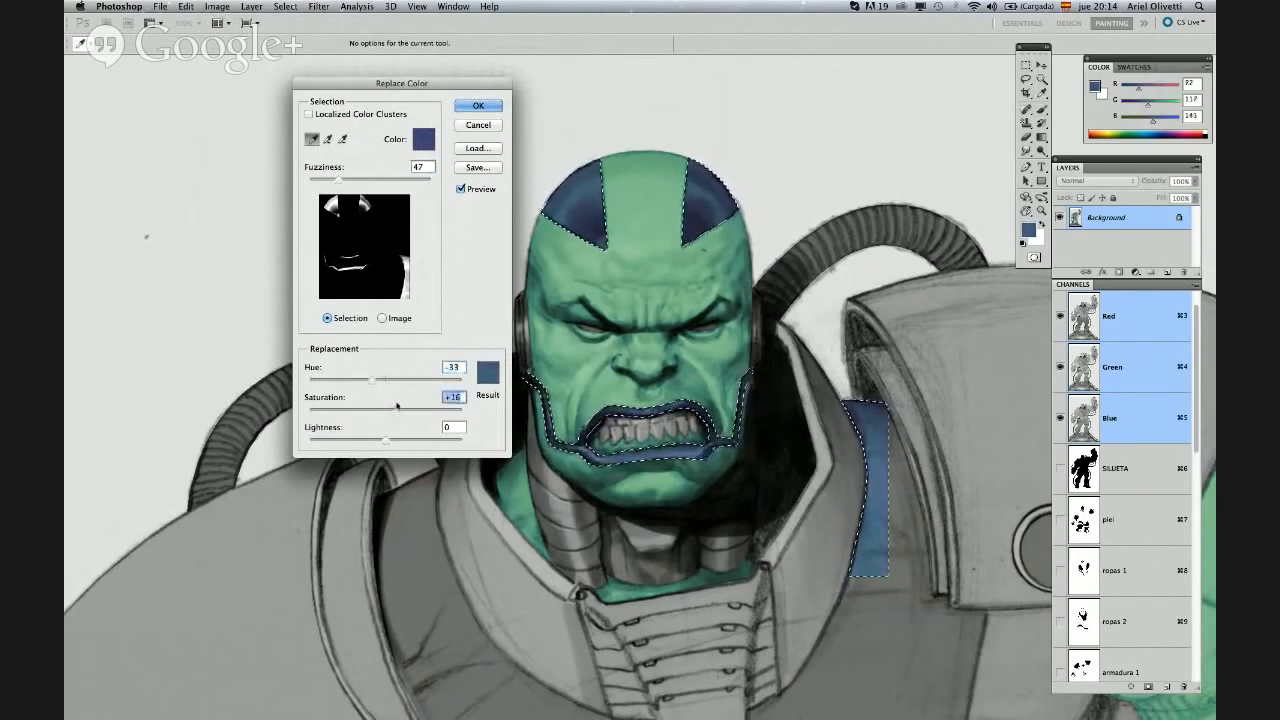
drag(337, 182, 333, 182)
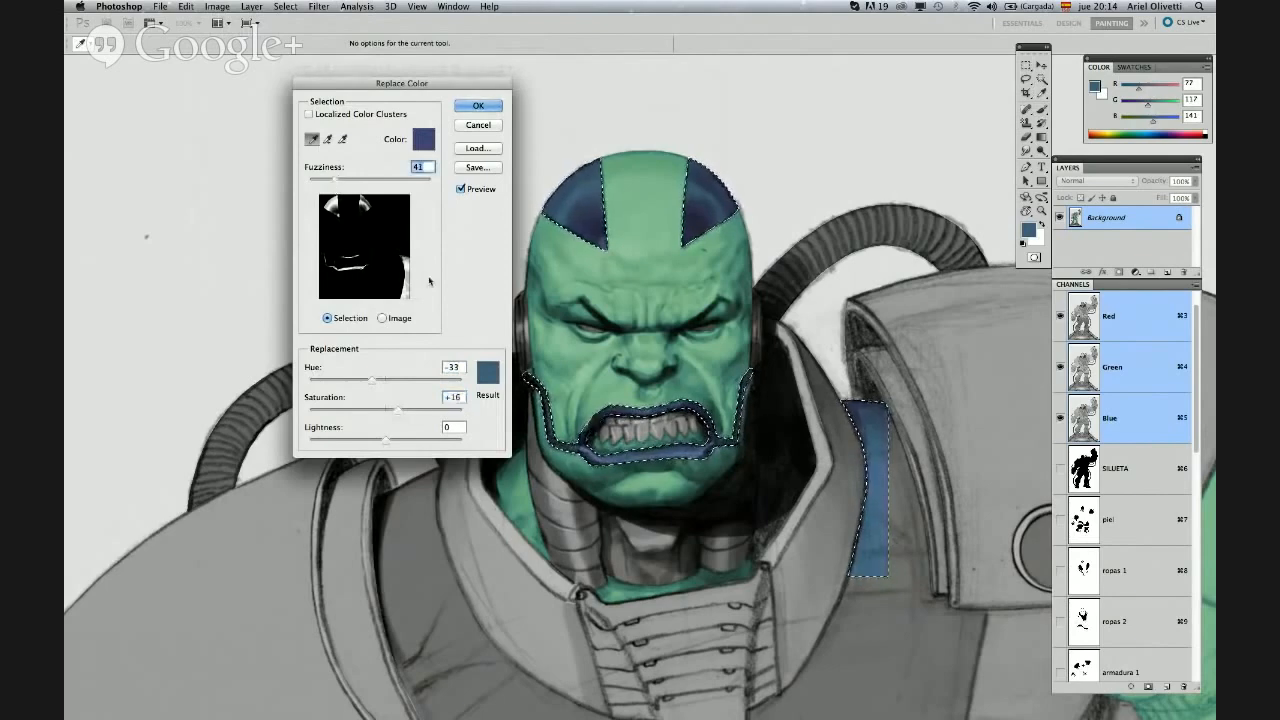
click(478, 105)
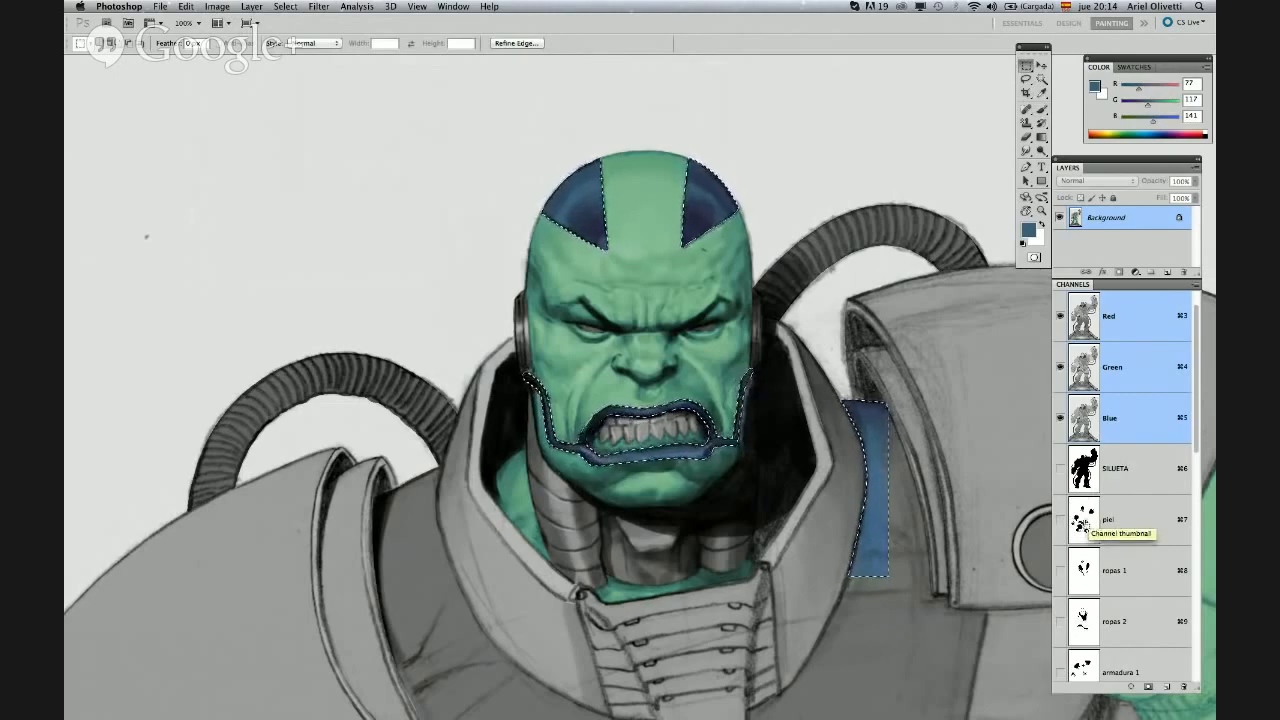
Load the piel channel as the selection and start a Hue/Saturation adjustment with Colorize enabled
super+click(1086, 522)
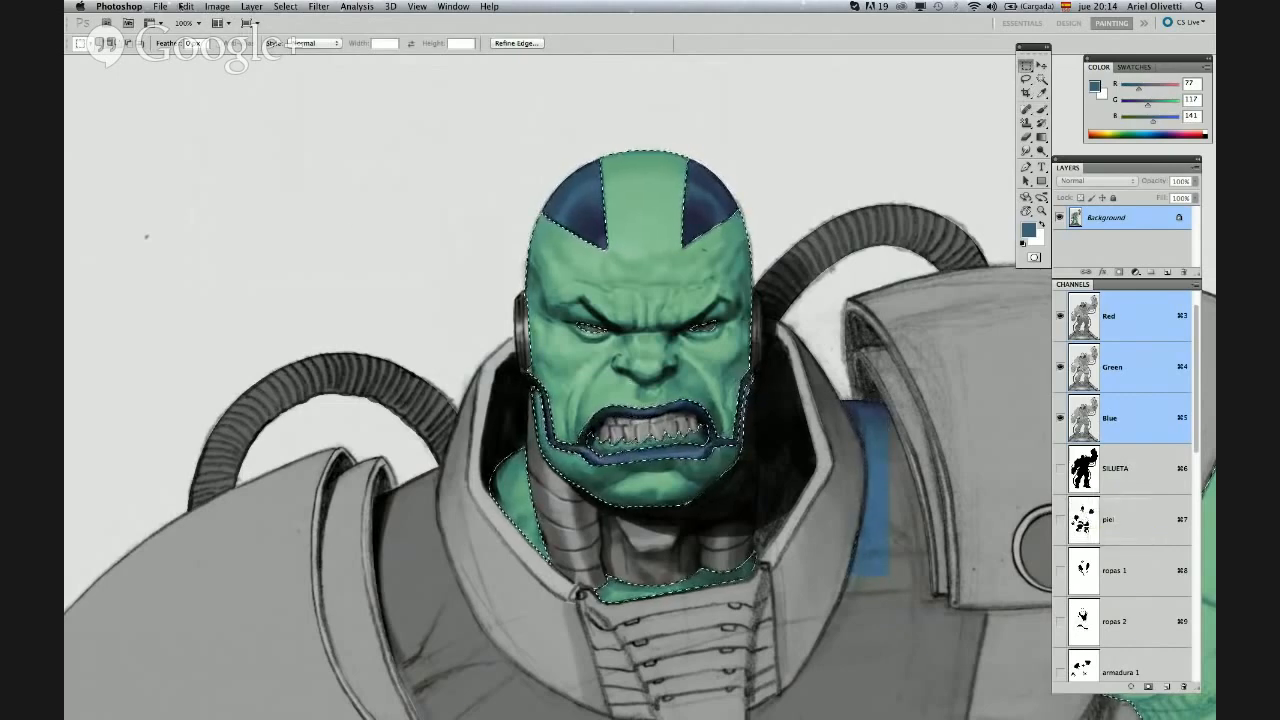
click(217, 6)
mouse_move(240, 44)
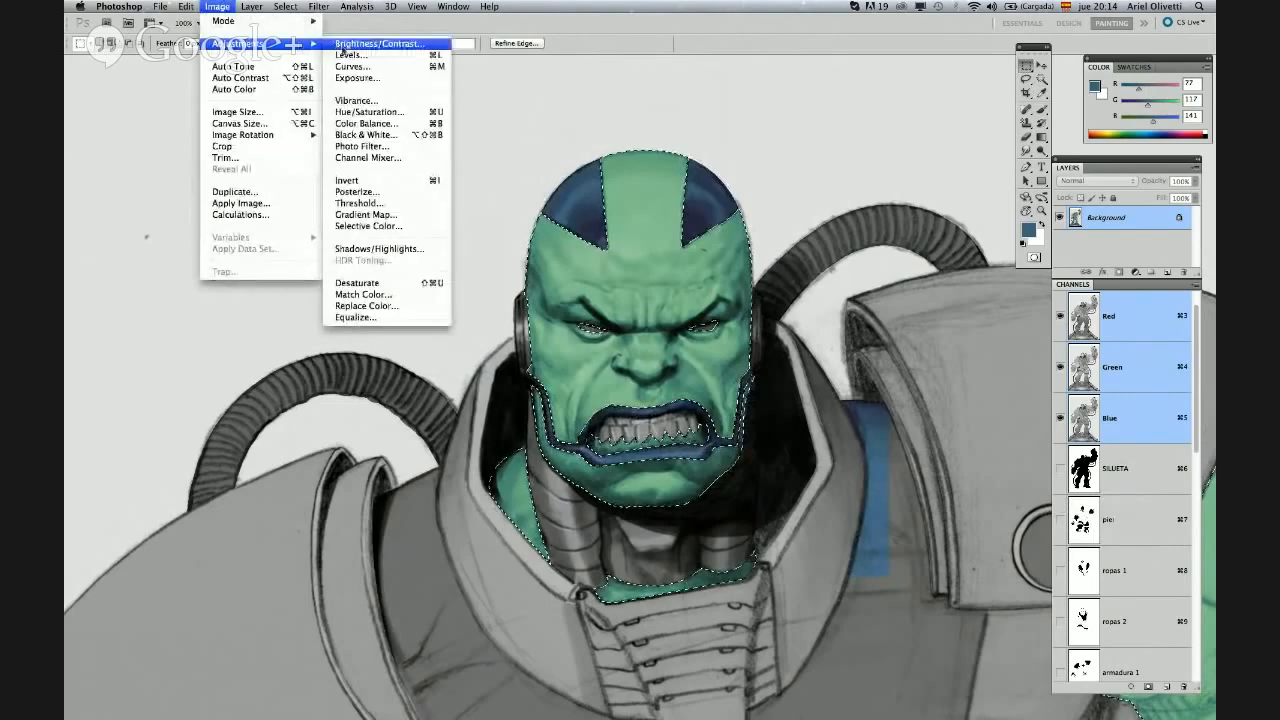
click(357, 114)
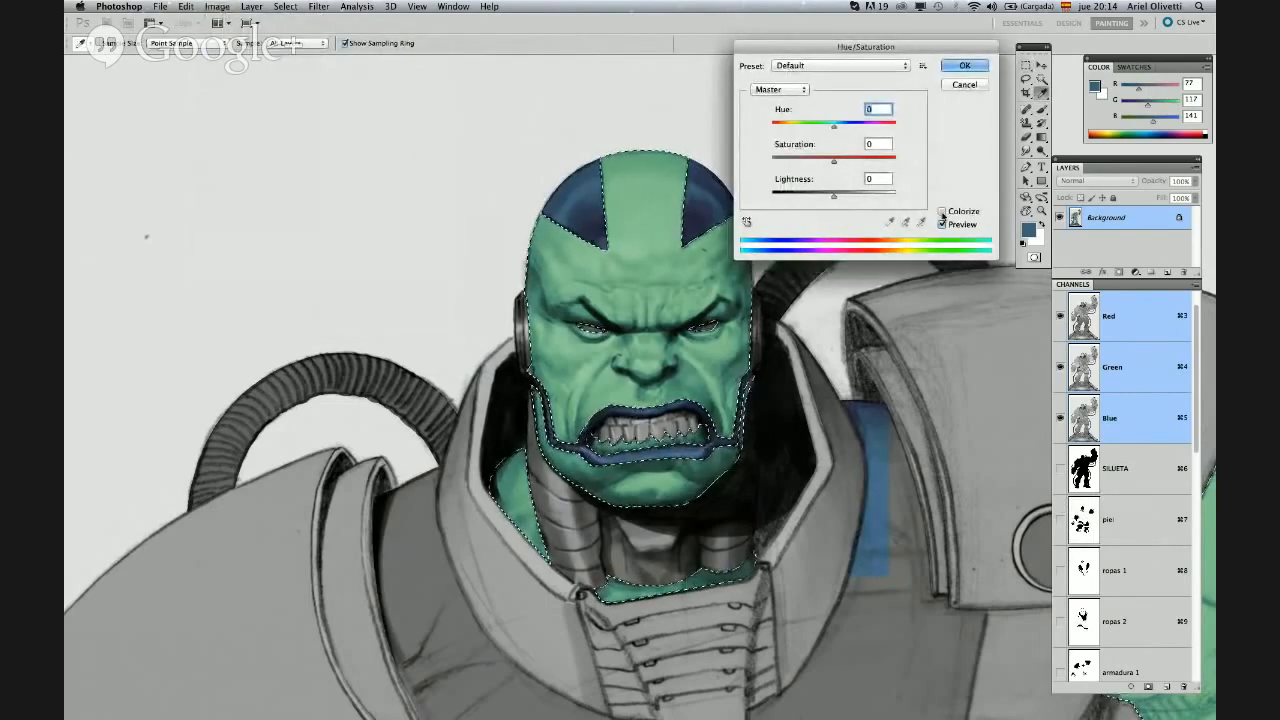
click(955, 215)
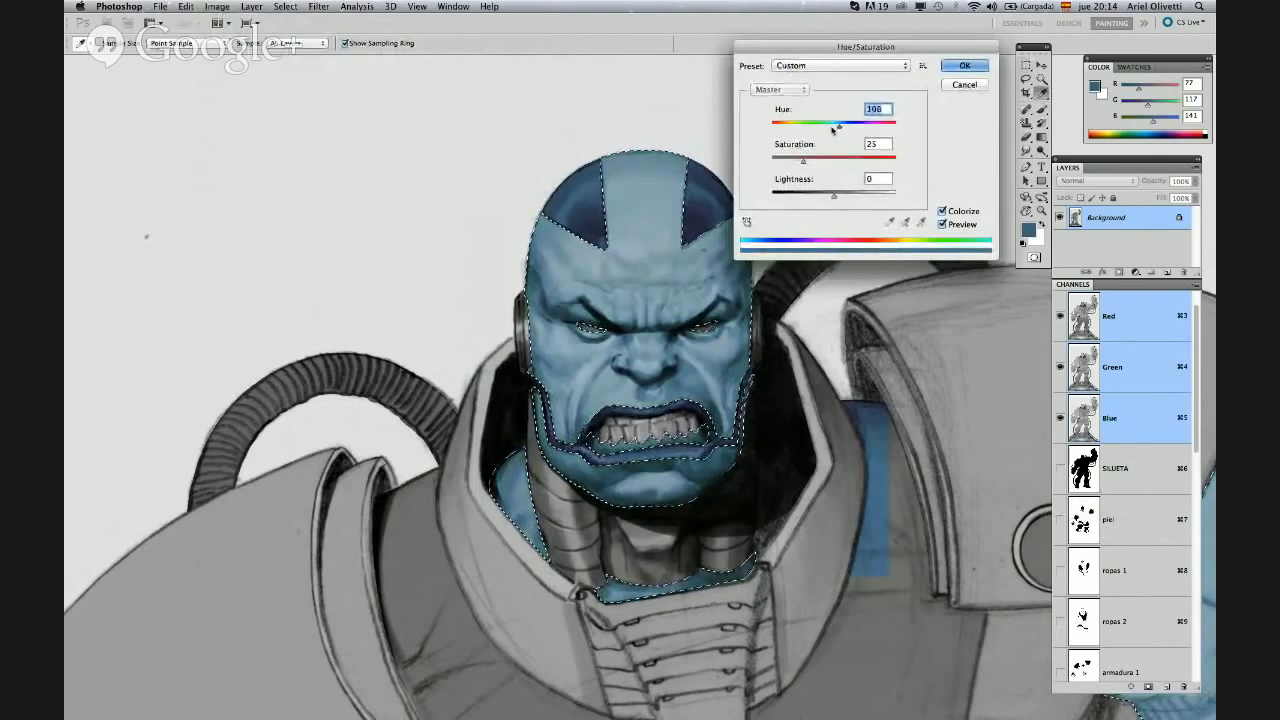
Tint the selected skin dark pink with hue 341, saturation 29 and lightness -20, and apply the adjustment
drag(842, 128, 883, 127)
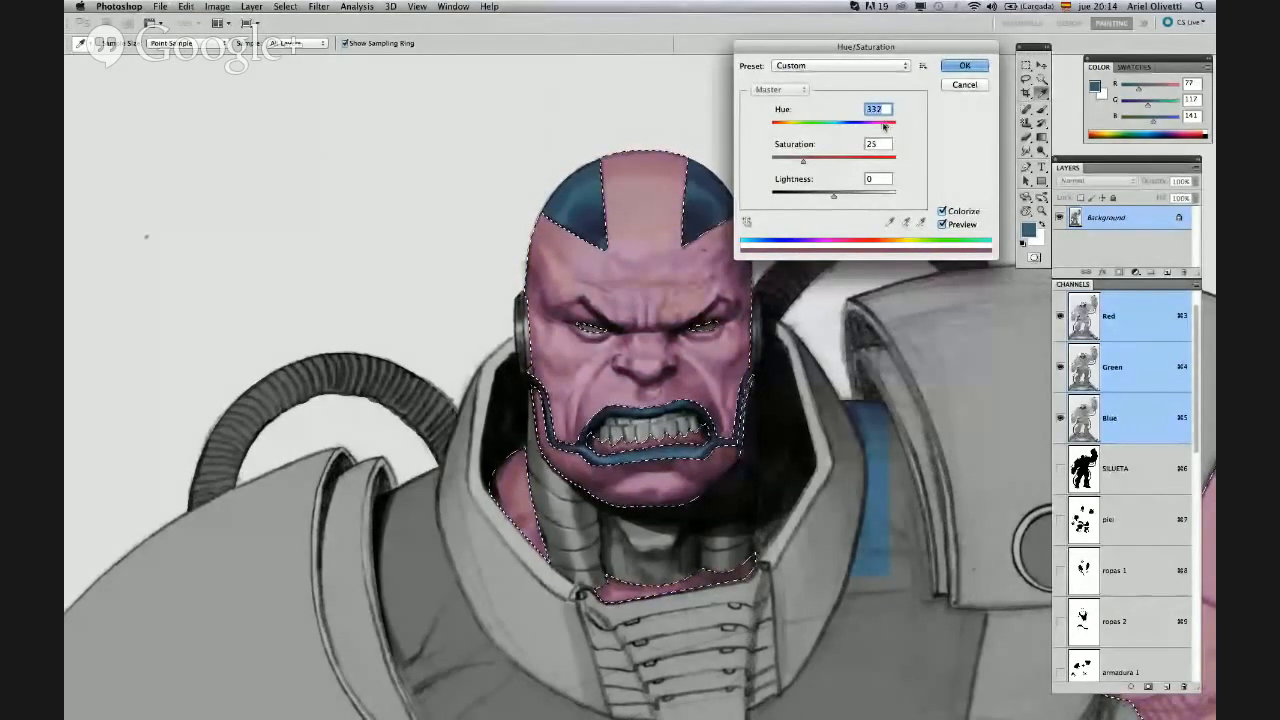
drag(833, 195, 808, 161)
drag(877, 130, 889, 128)
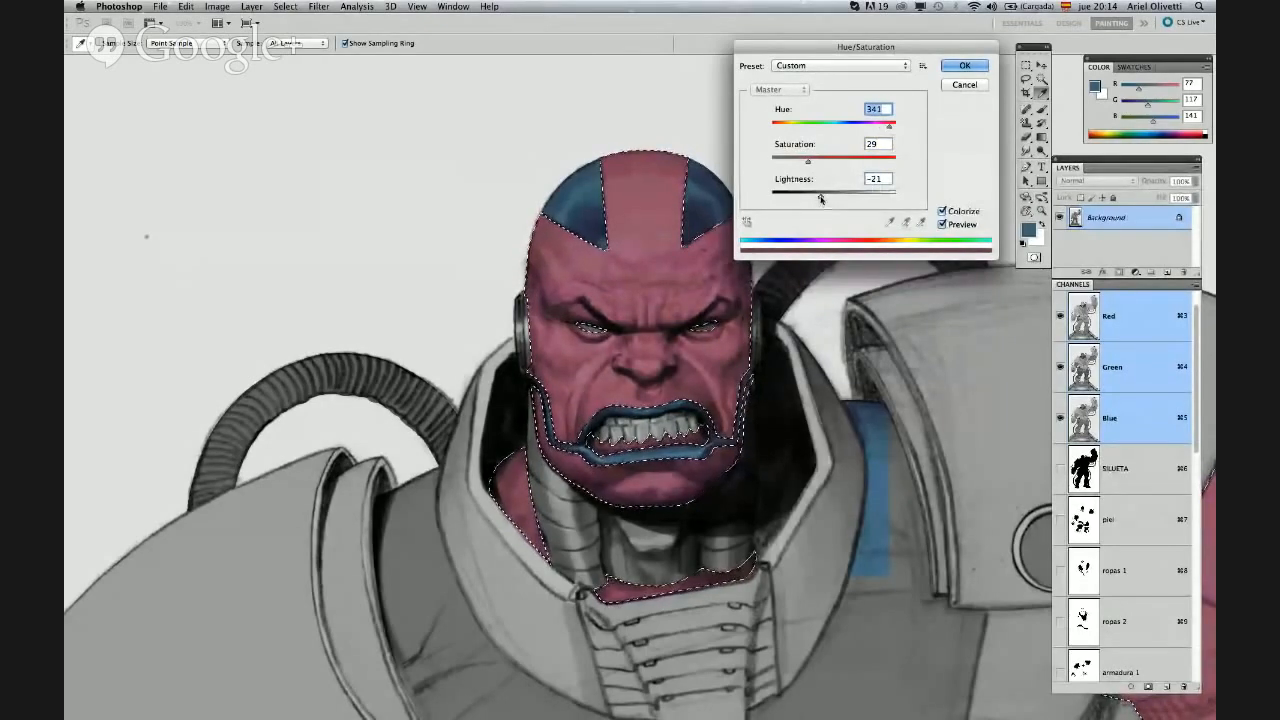
drag(820, 198, 821, 197)
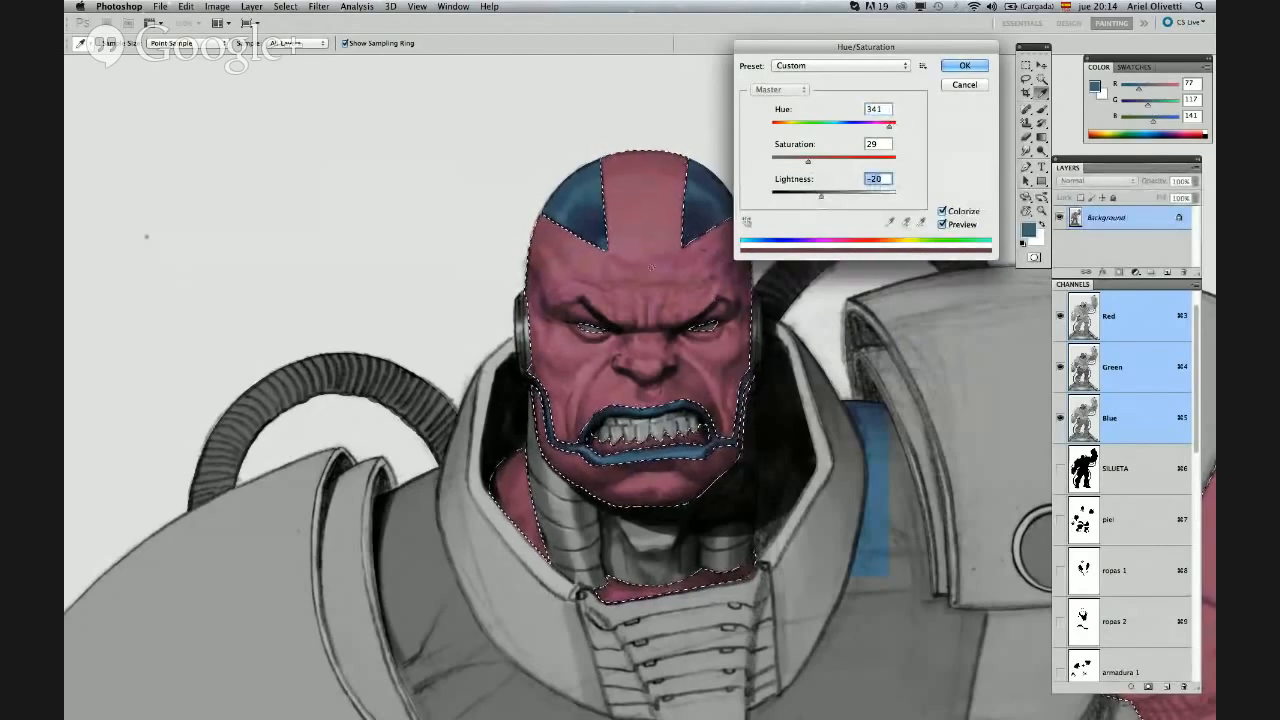
click(950, 67)
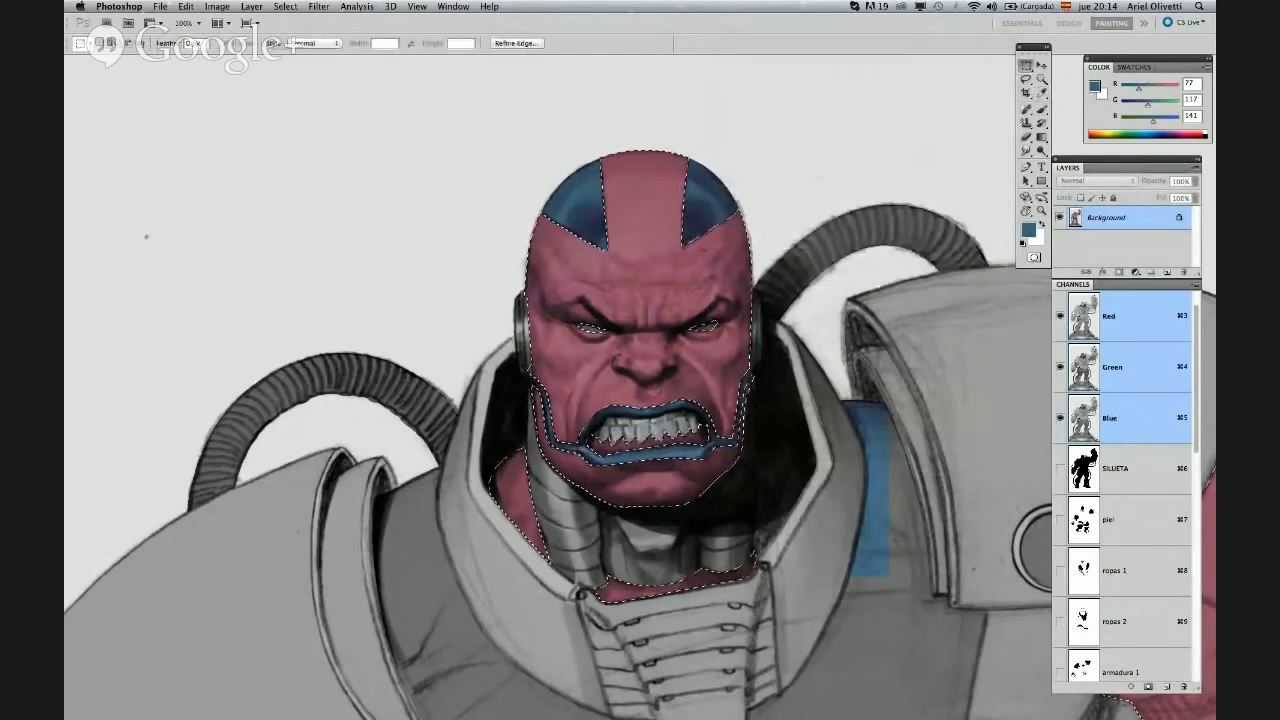
Start a Replace Color adjustment on the skin and sample the pink tone on the forehead
click(217, 6)
mouse_move(292, 44)
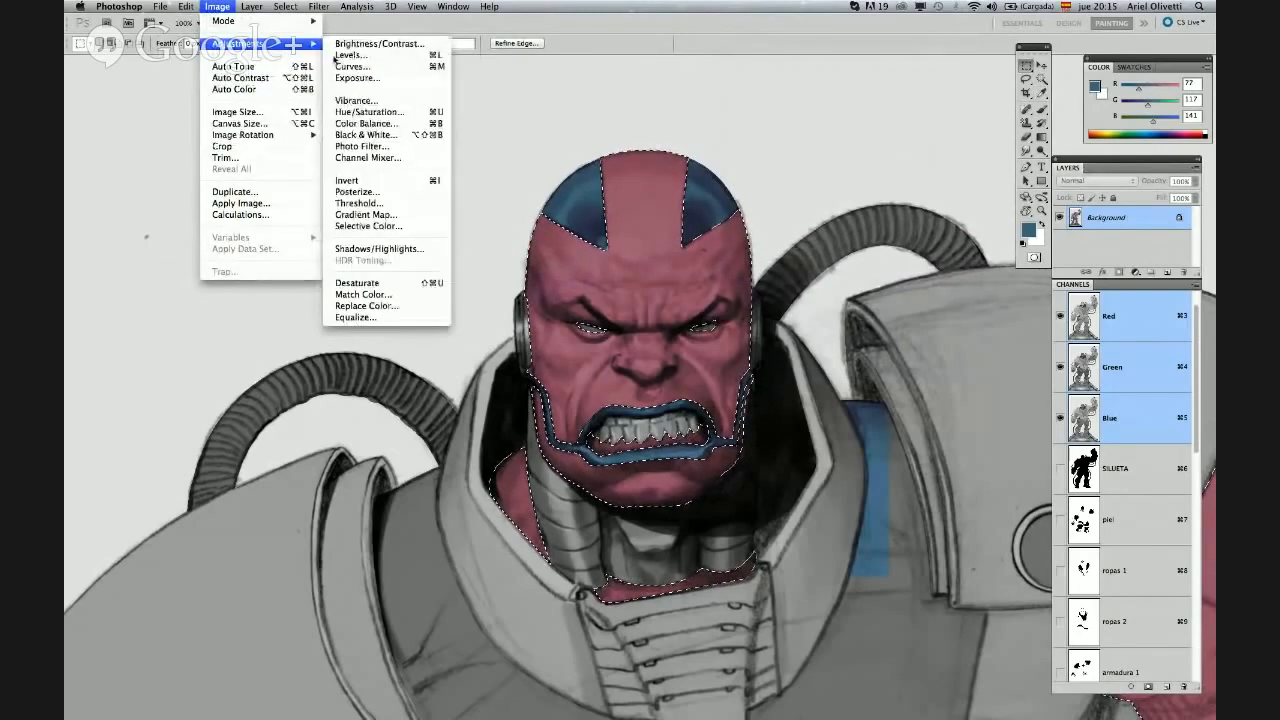
click(364, 306)
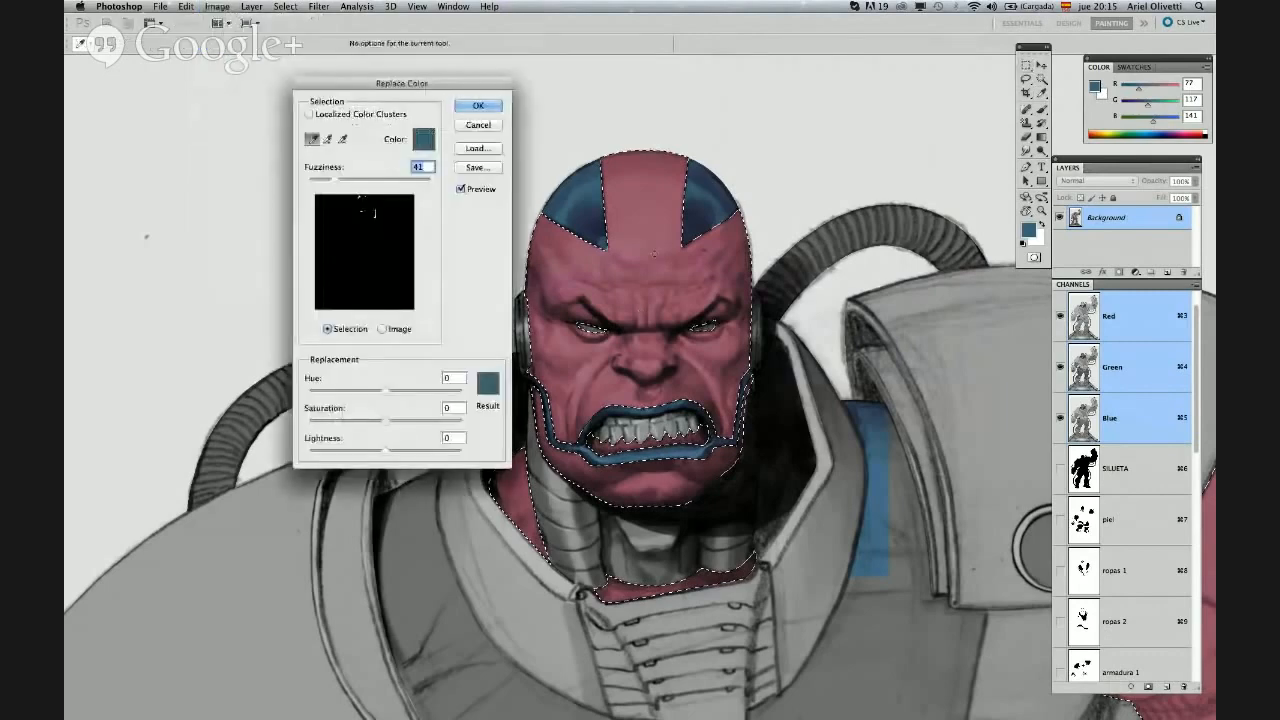
click(632, 257)
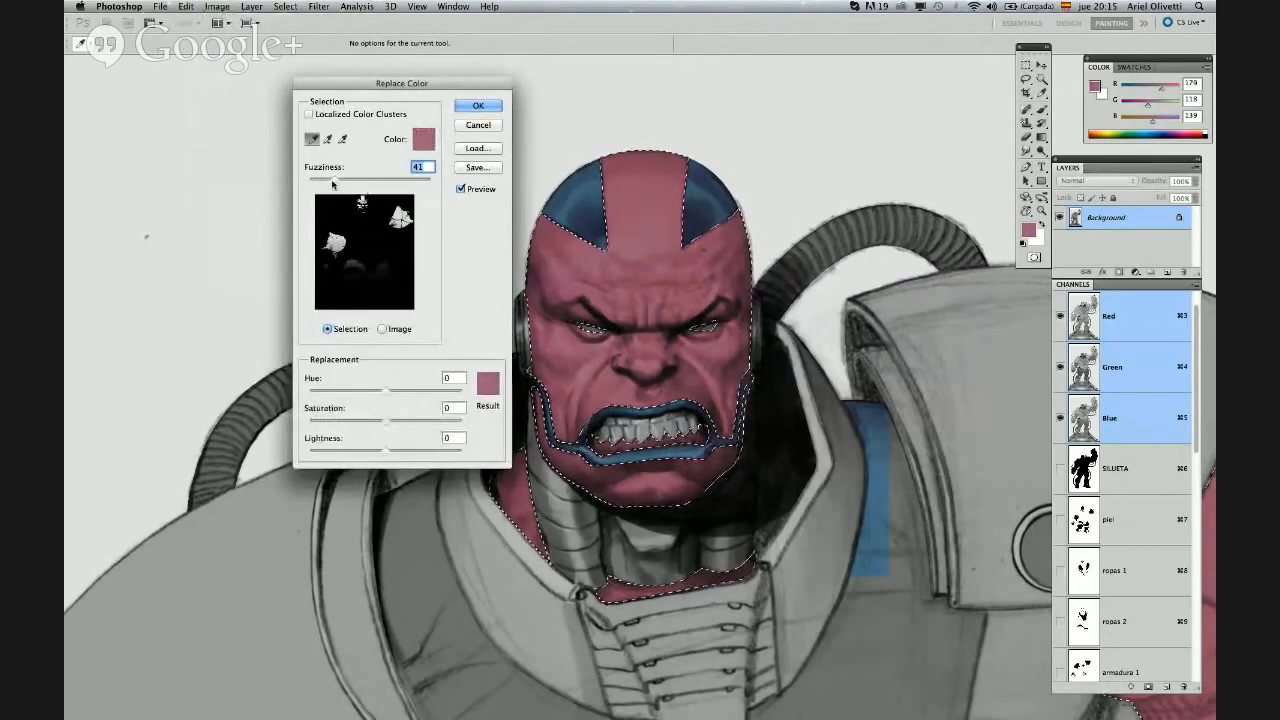
Widen the sampled pink's range to fuzziness 70 and set its replacement saturation to +37
drag(337, 179, 333, 179)
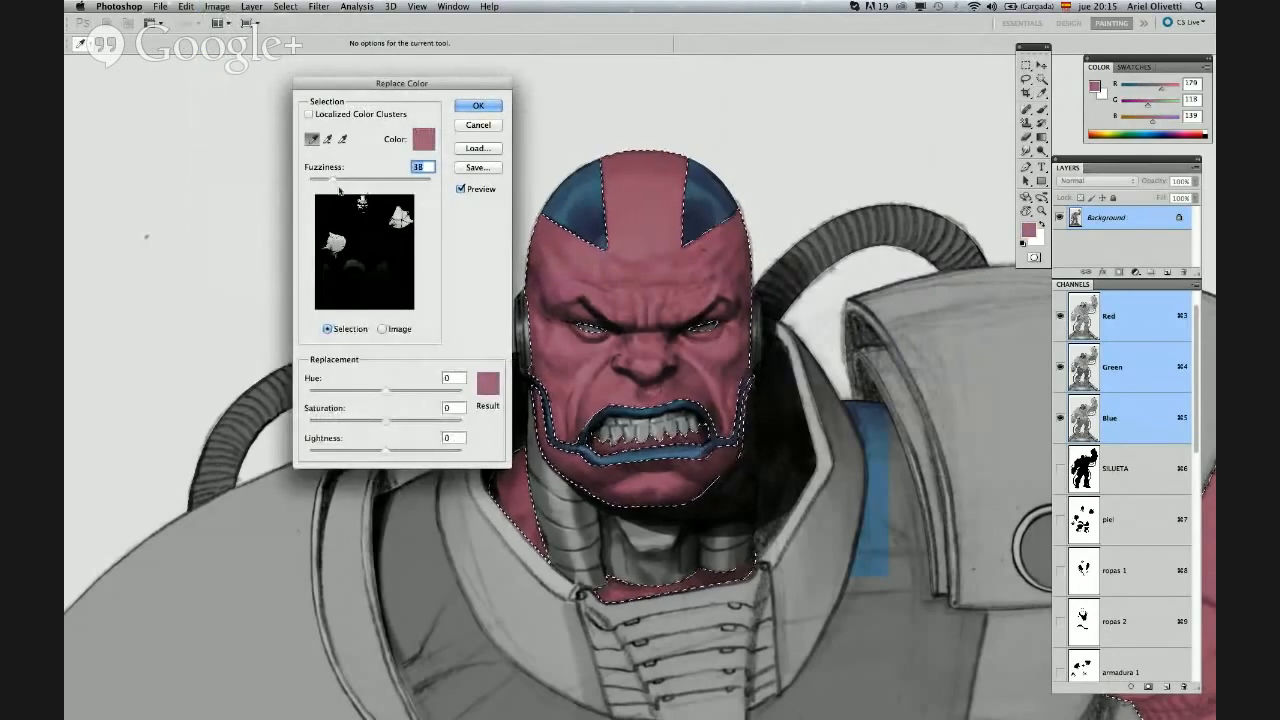
click(395, 391)
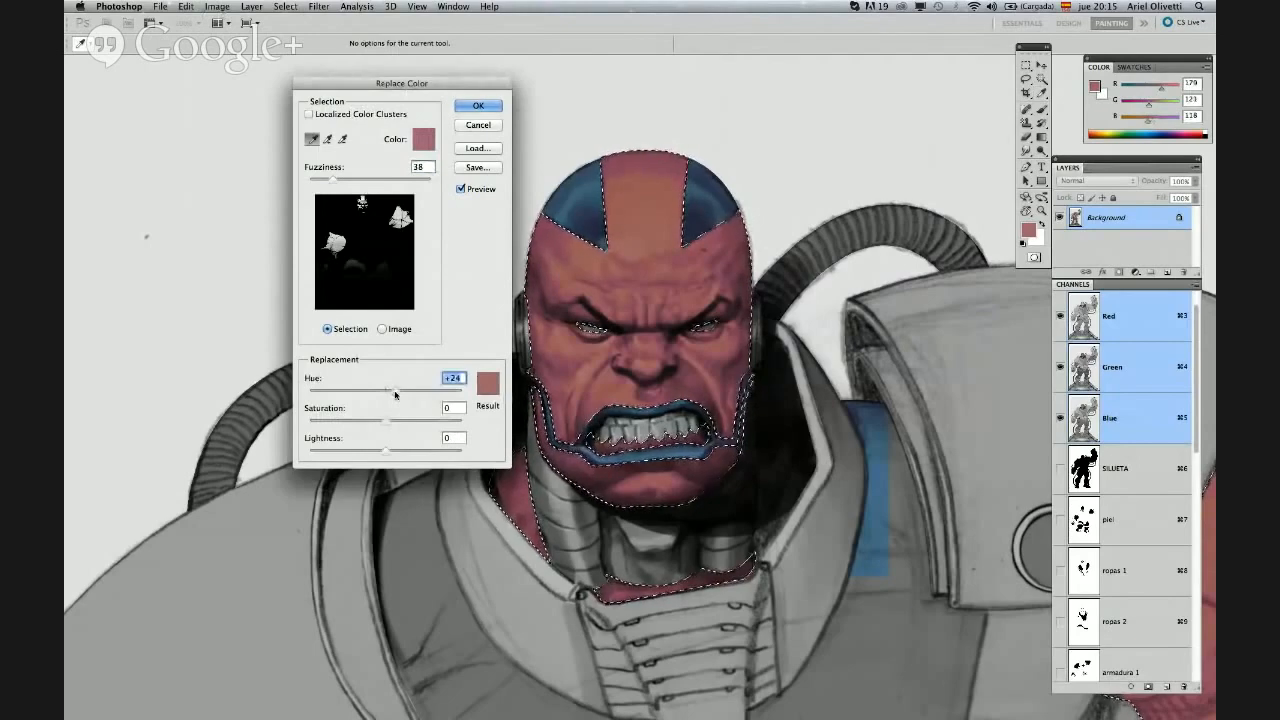
click(396, 421)
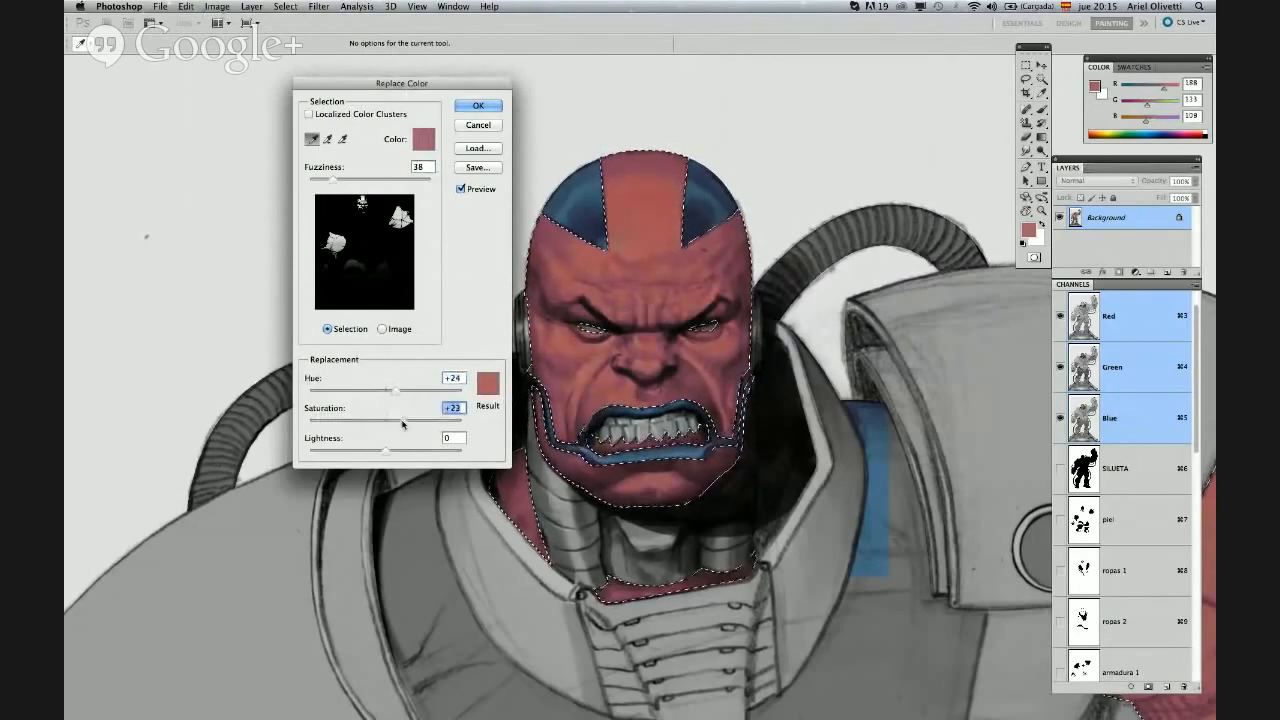
drag(399, 425, 389, 395)
click(352, 180)
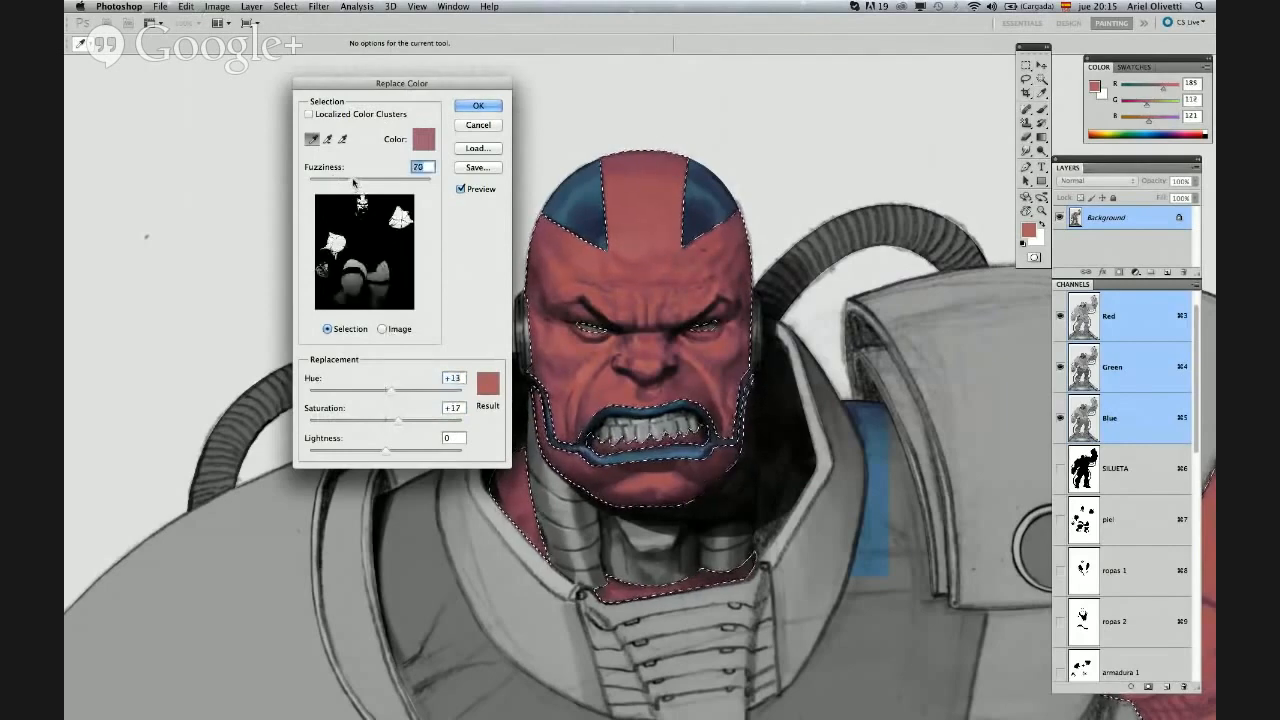
click(420, 421)
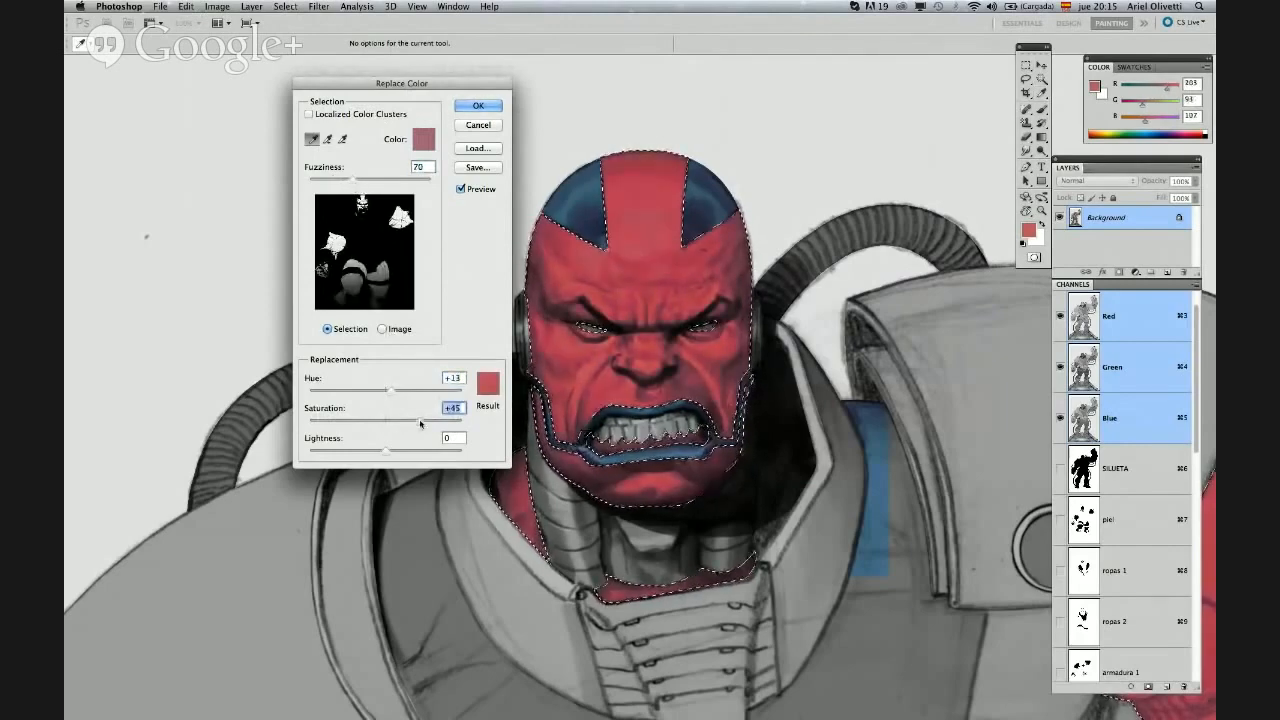
drag(420, 424, 414, 423)
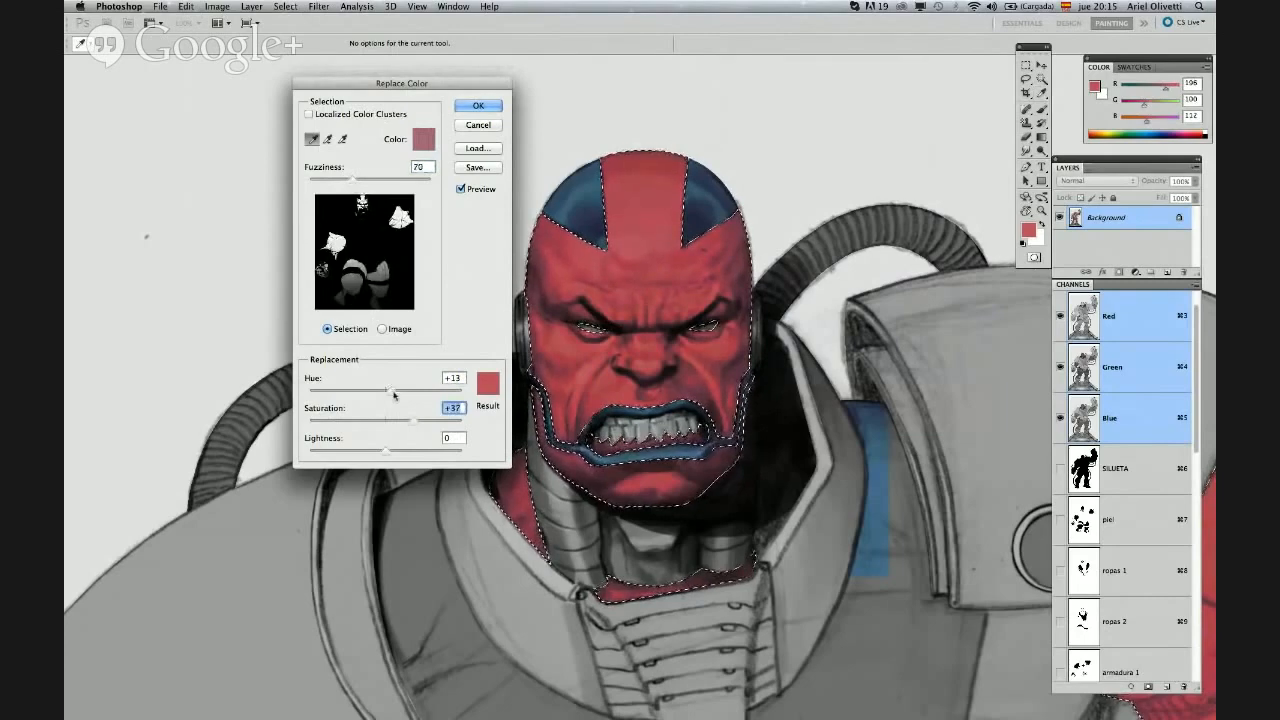
Shift the replacement hue of the skin to +24 and apply the colour replacement
click(393, 395)
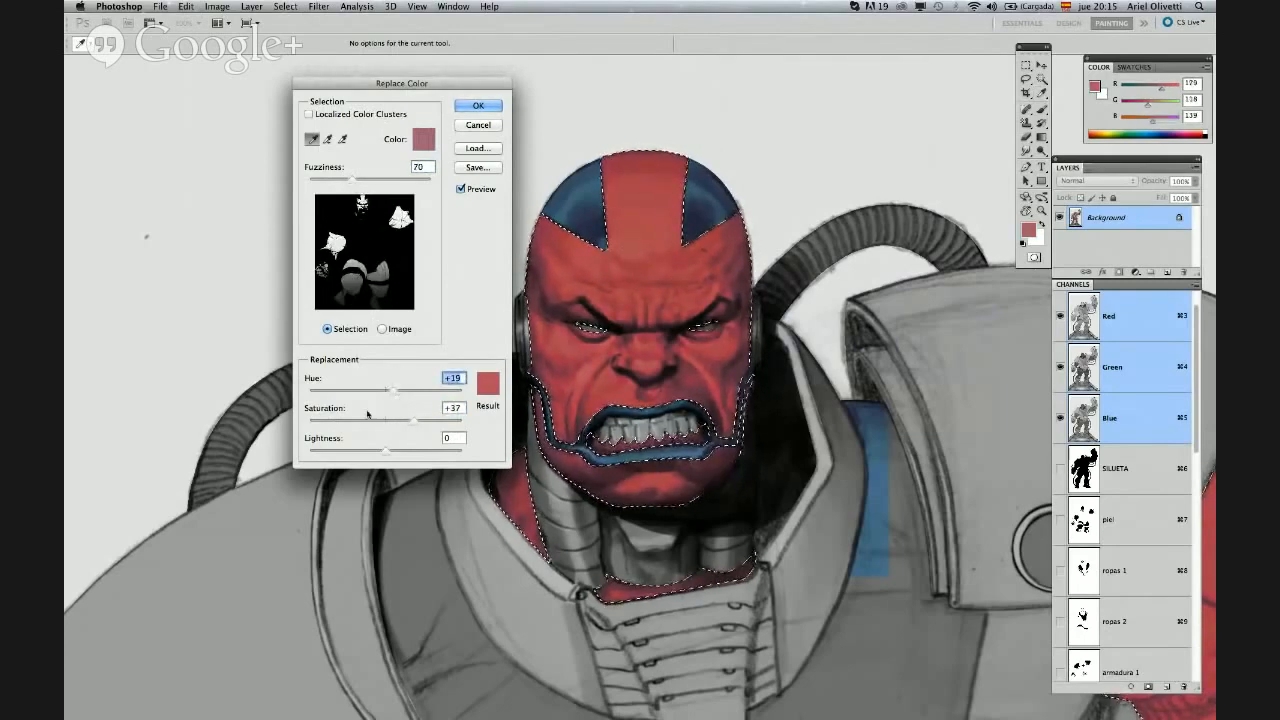
drag(395, 395, 399, 395)
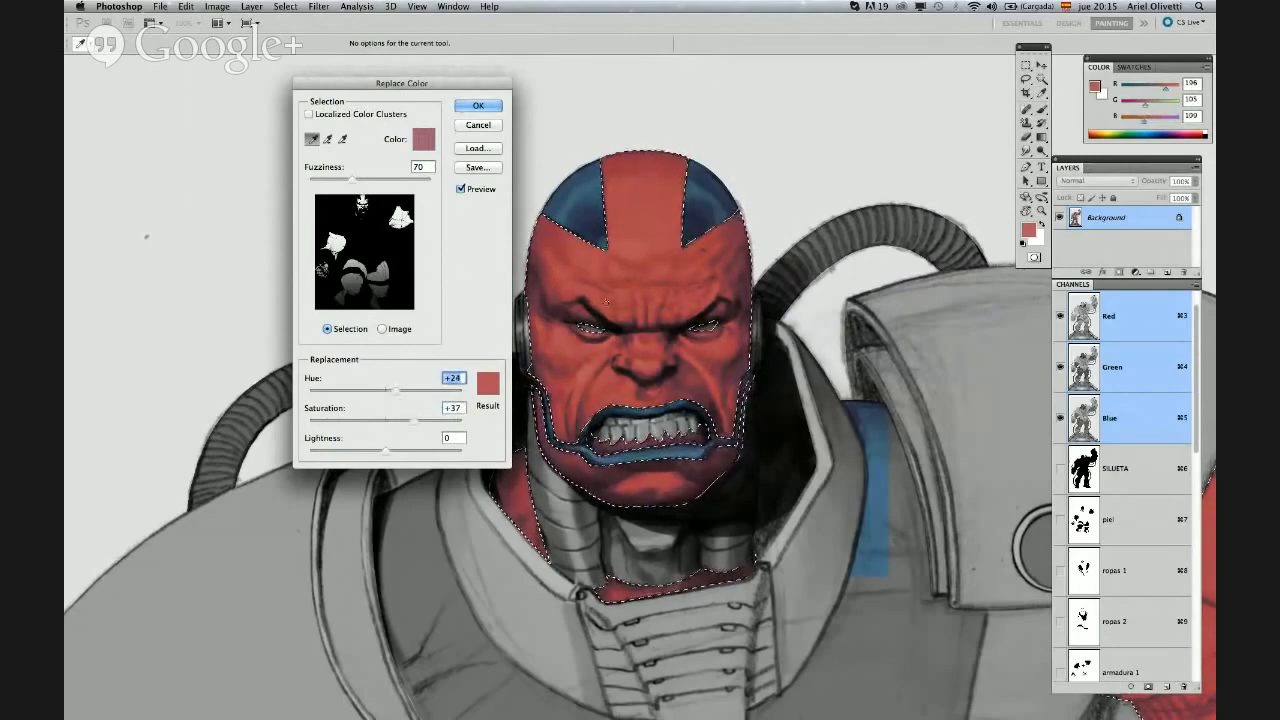
click(401, 393)
drag(400, 395, 396, 394)
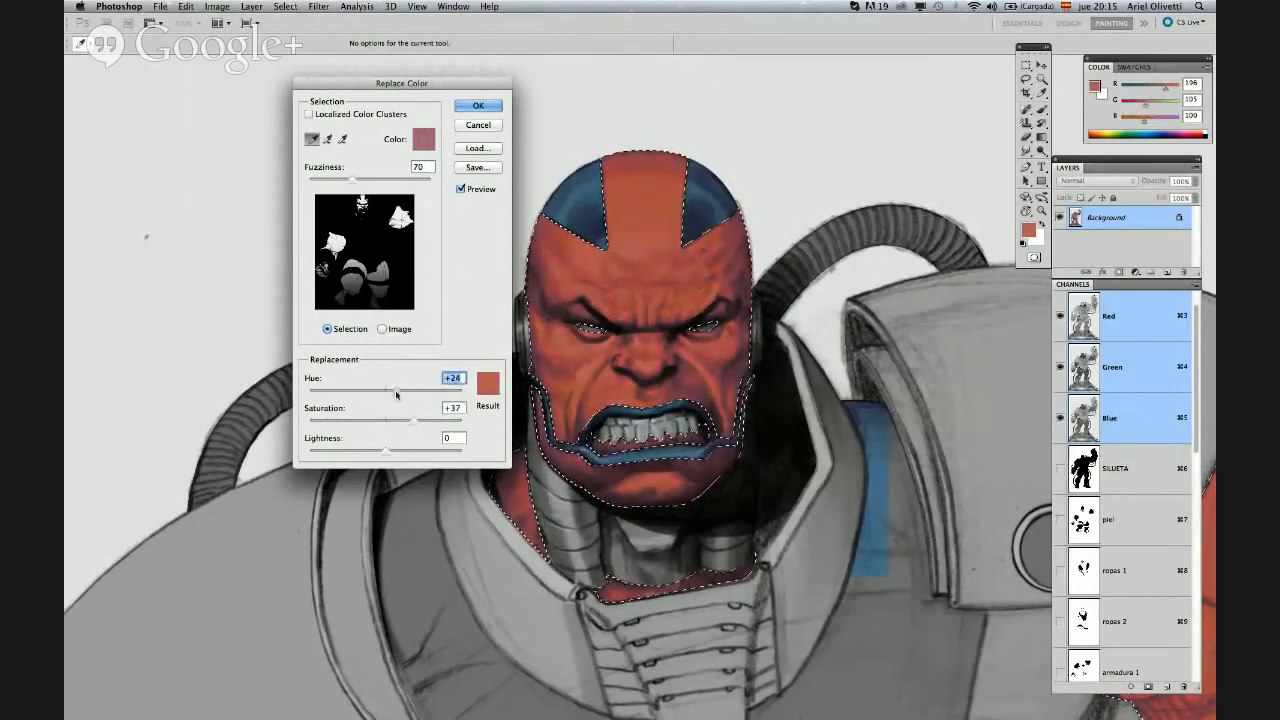
click(478, 105)
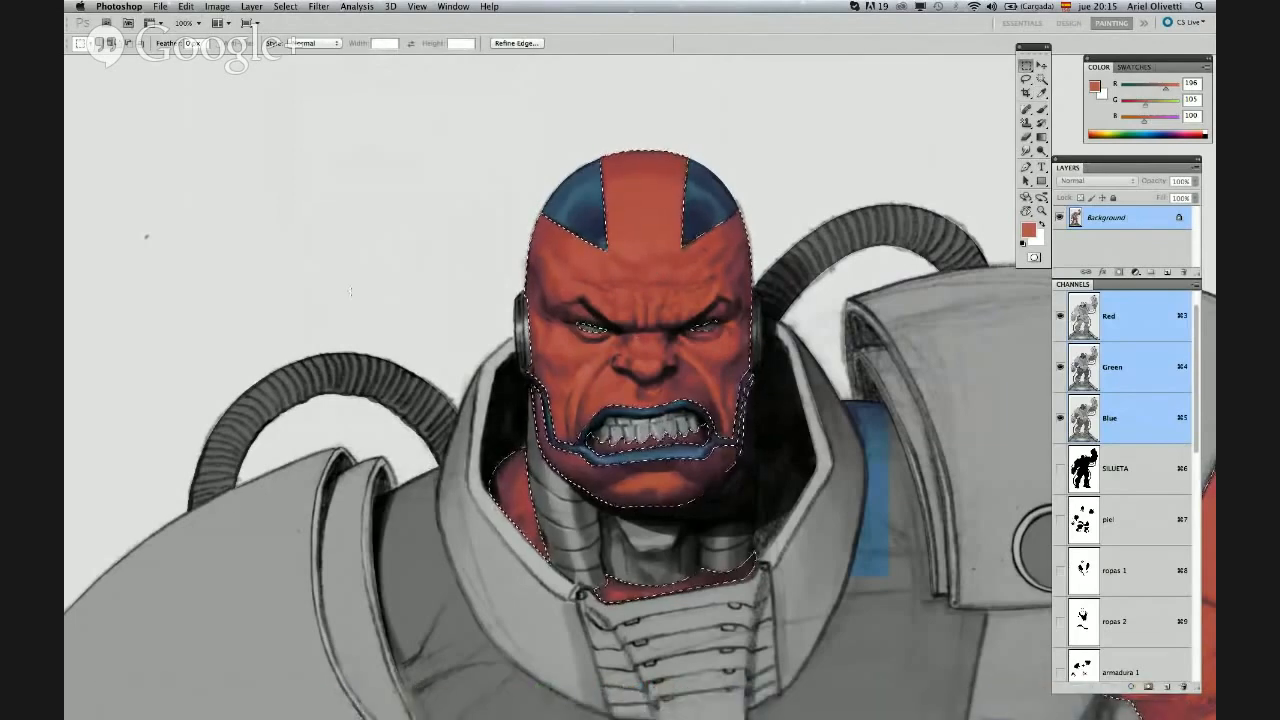
Examine the recoloured skin up close on the face and across the whole figure
super+click(576, 270)
drag(754, 237, 691, 214)
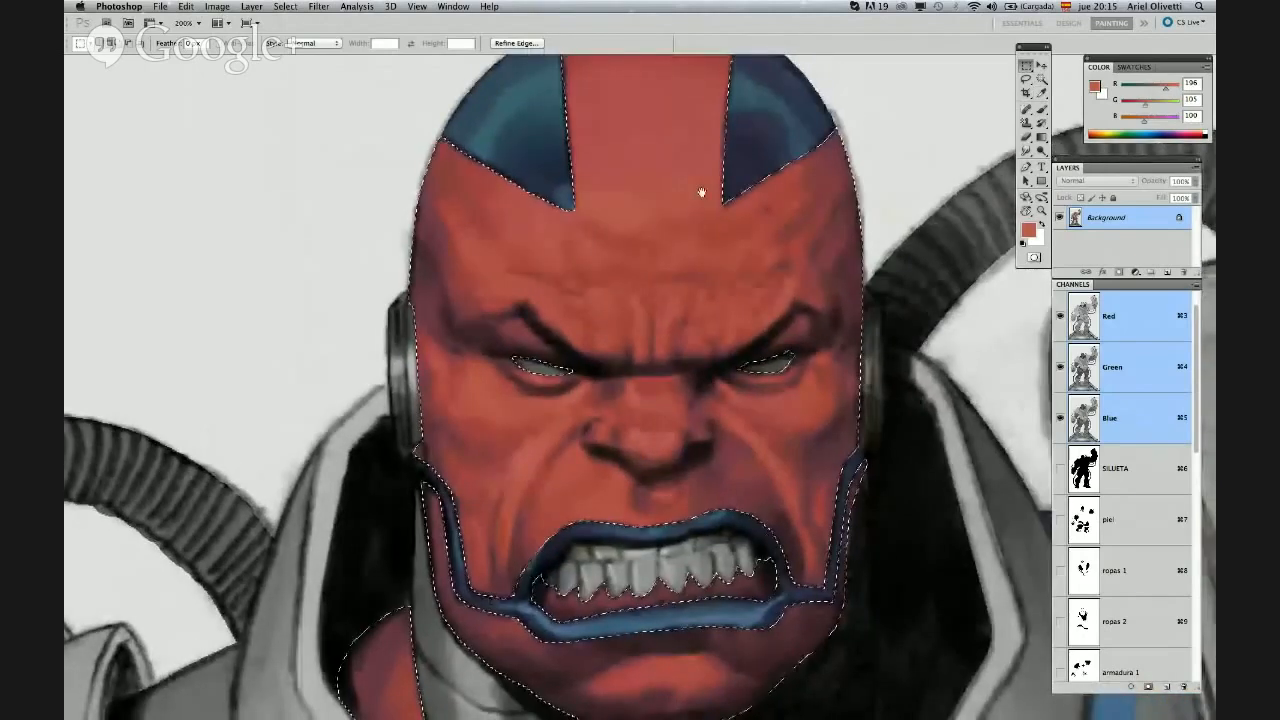
alt+super+click(802, 320)
alt+super+click(802, 320)
drag(964, 402, 822, 382)
alt+super+click(883, 391)
alt+super+click(845, 392)
alt+super+click(845, 392)
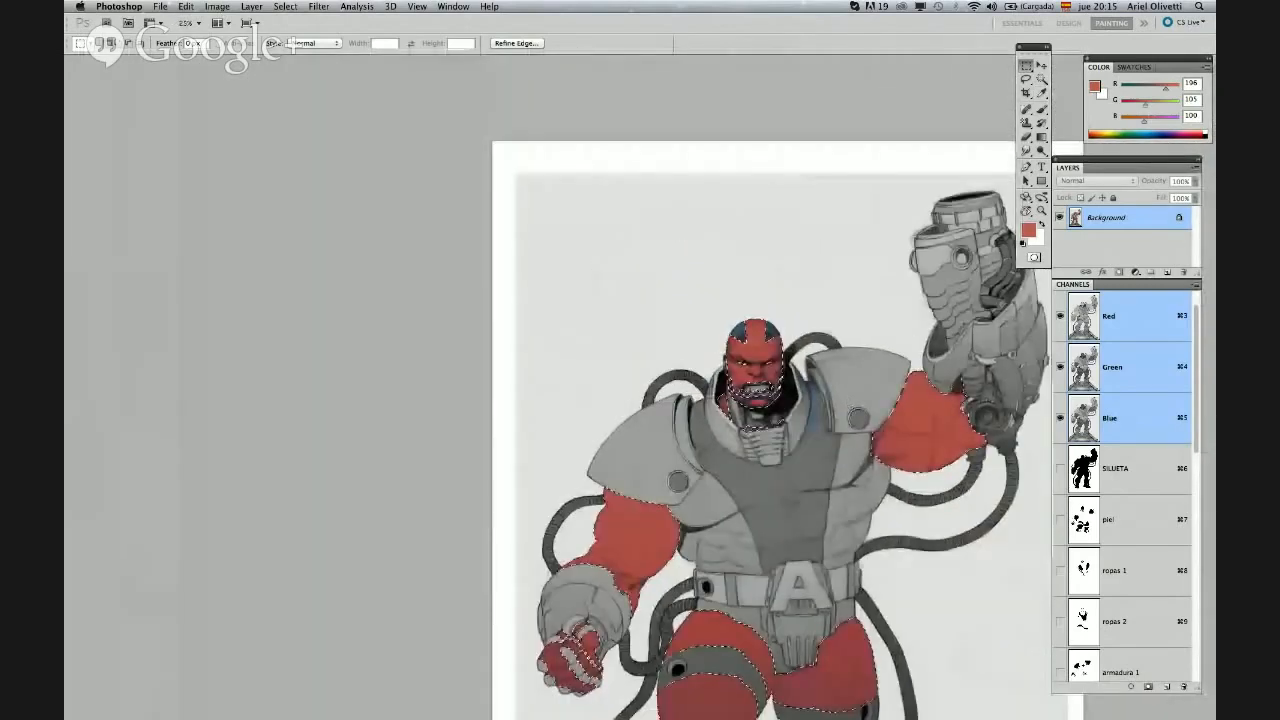
drag(865, 461, 780, 377)
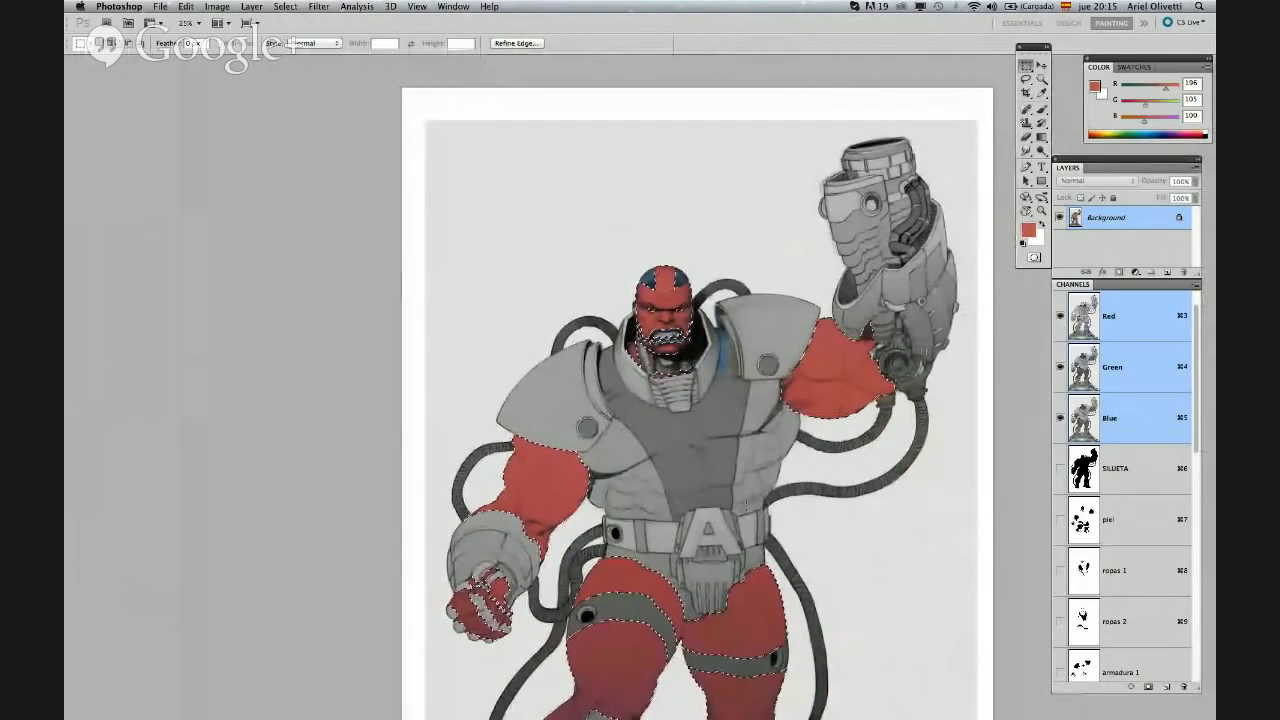
Clear the active selection around the skin areas
key(super+d)
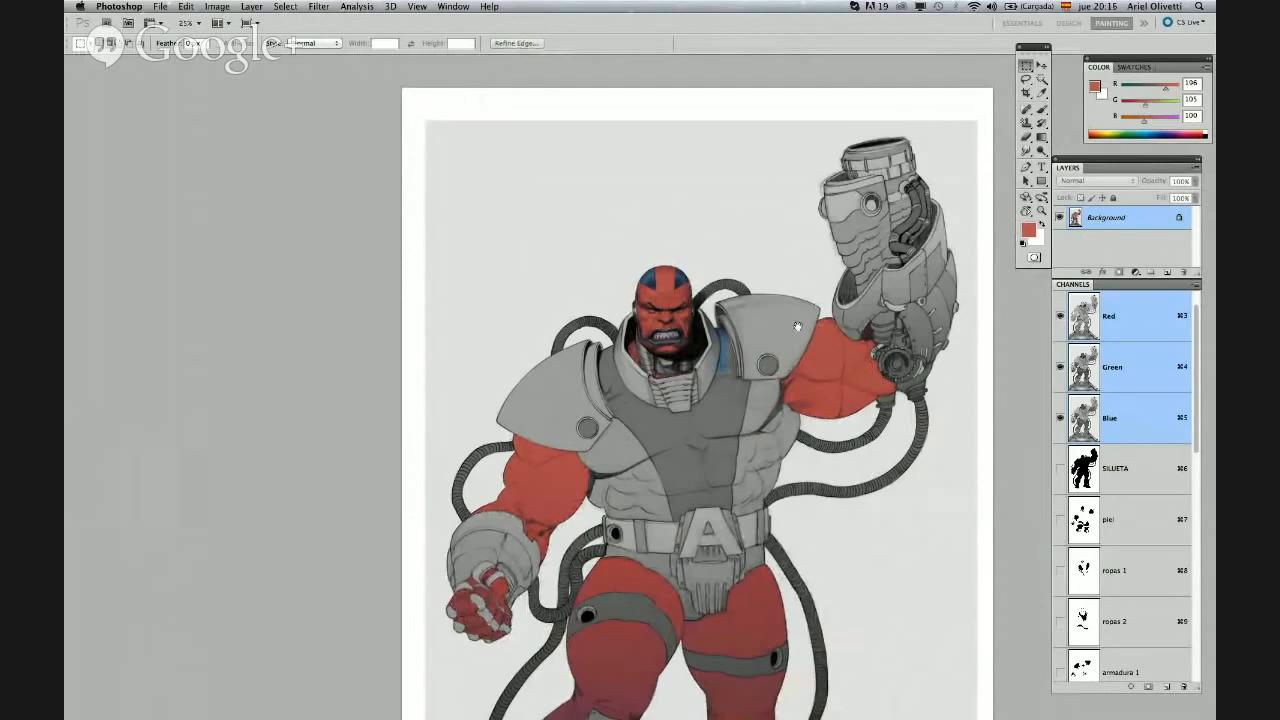
scroll(754, 328, up, 1)
super+click(752, 328)
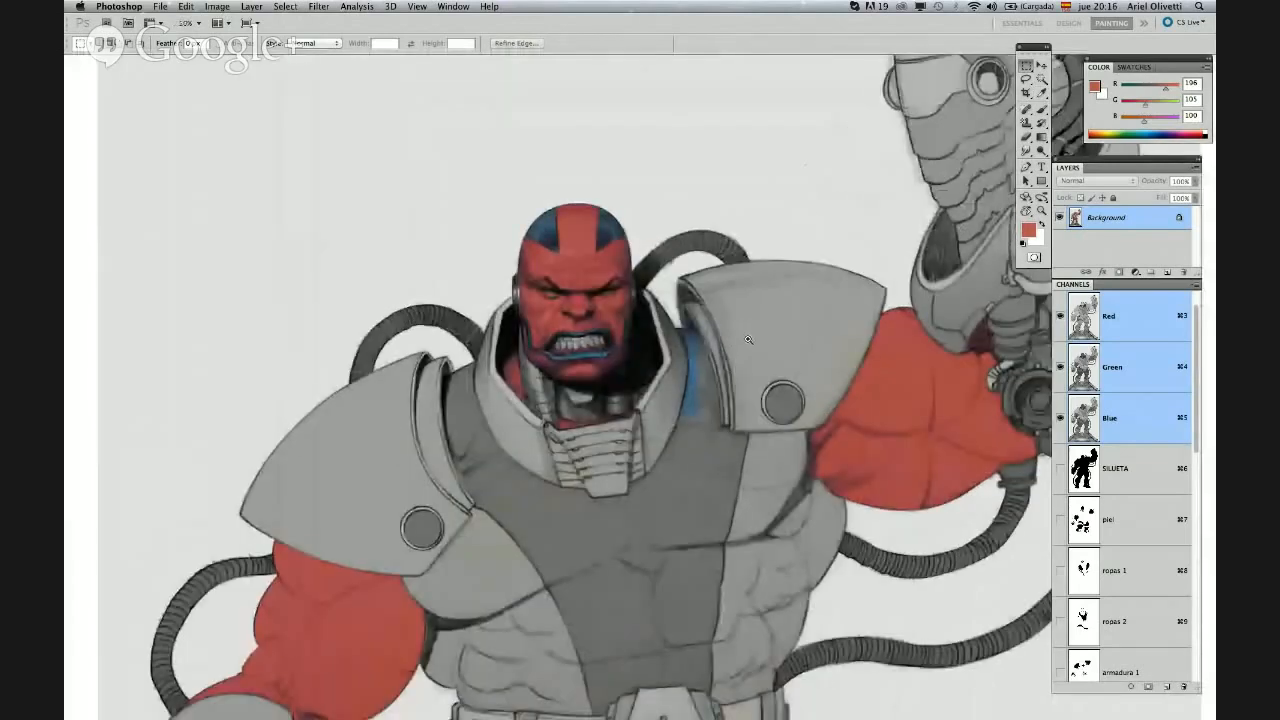
drag(746, 357, 791, 375)
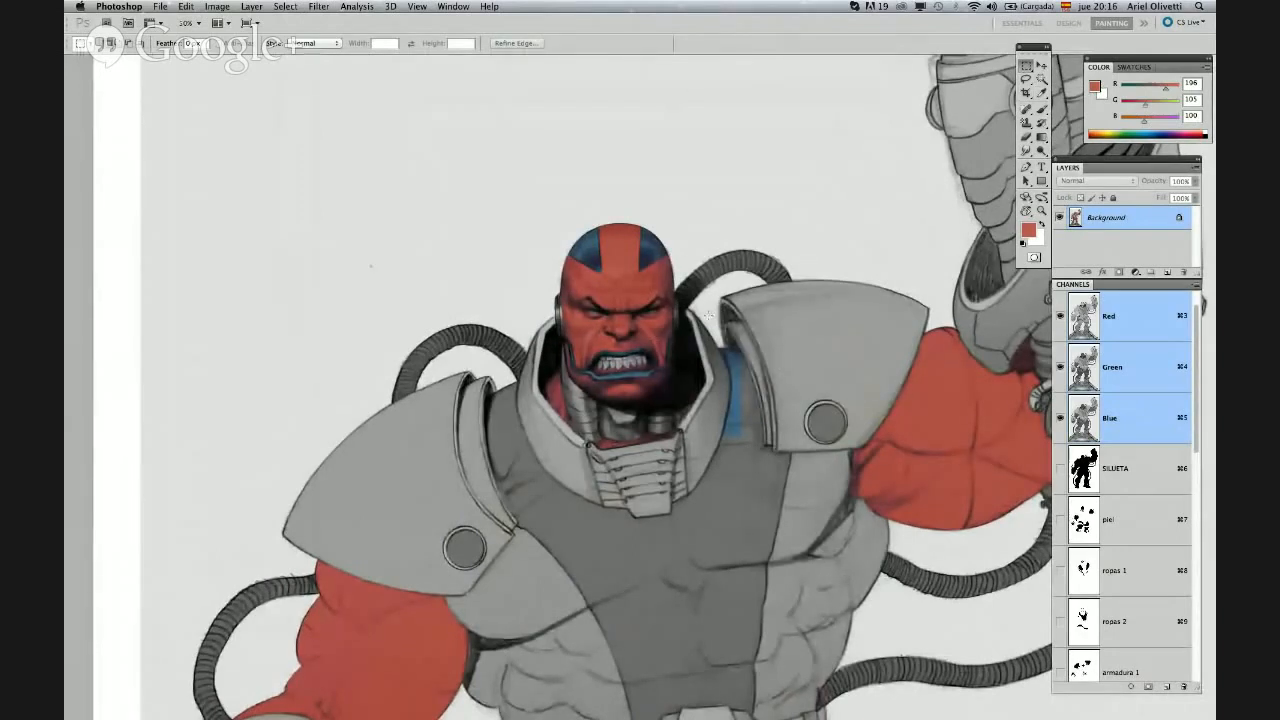
Switch to the Brush tool and enlarge the brush to 31 px
click(1041, 108)
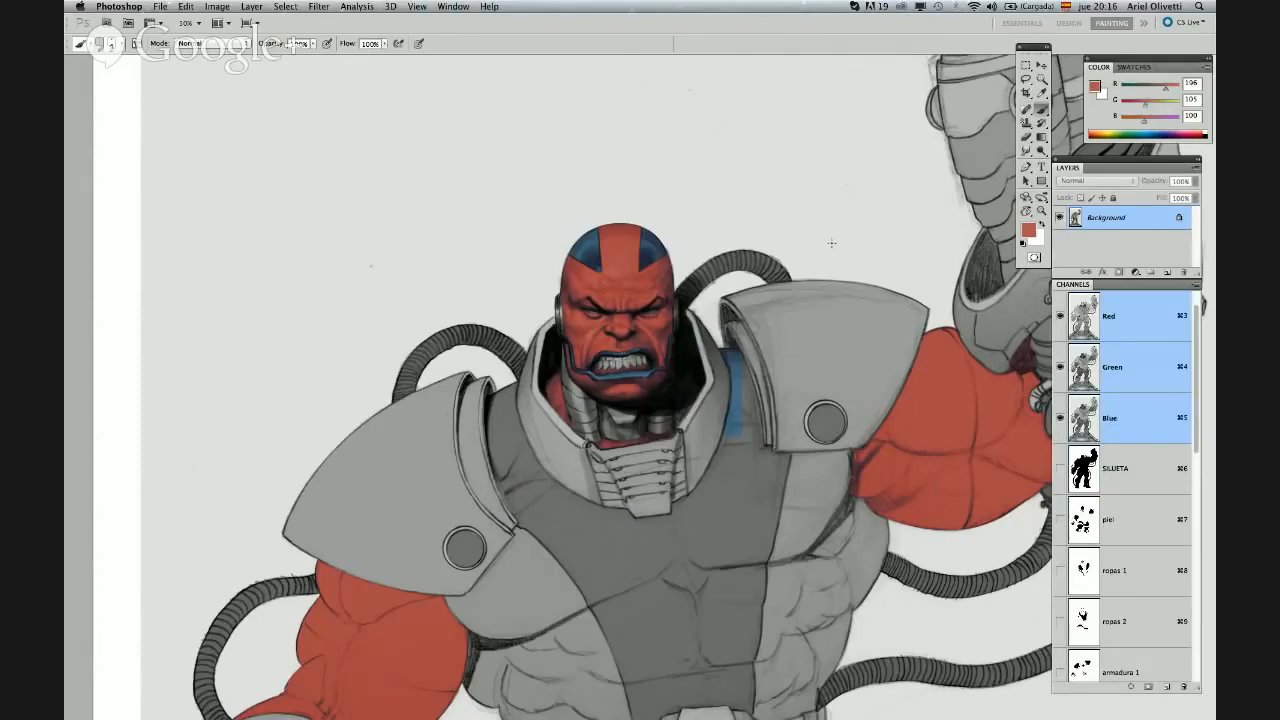
right_click(788, 200)
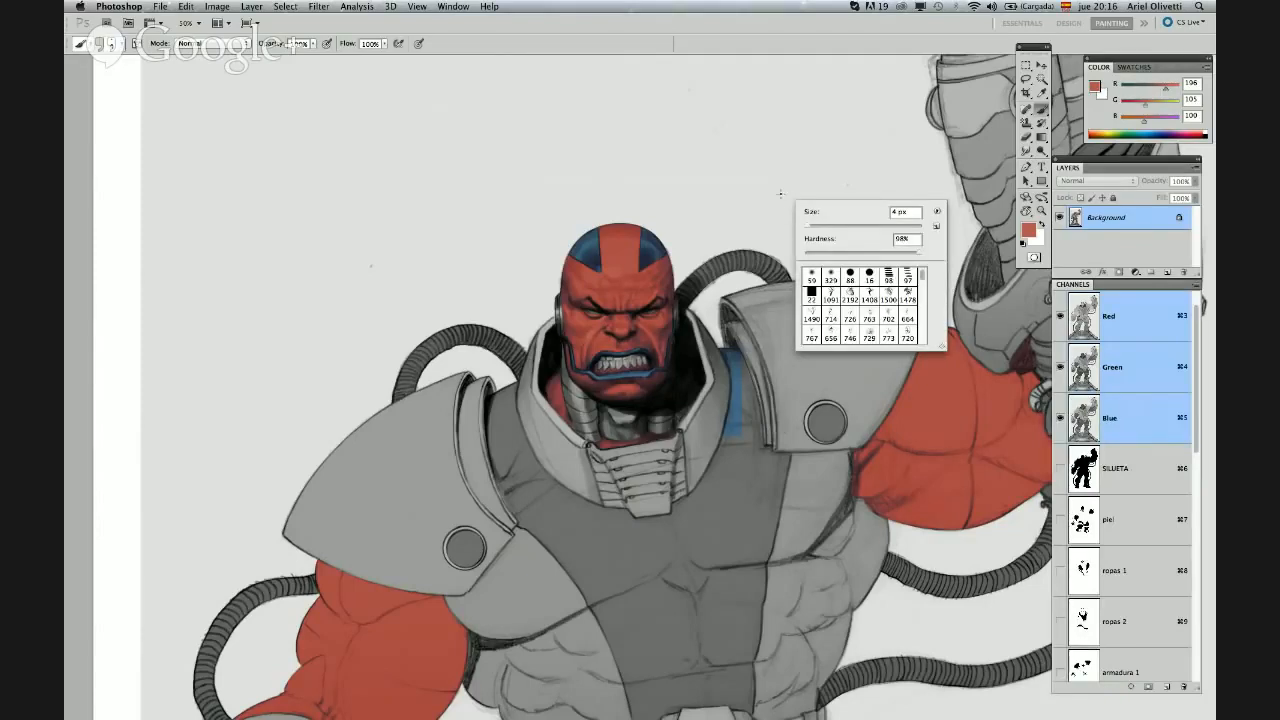
right_click(776, 204)
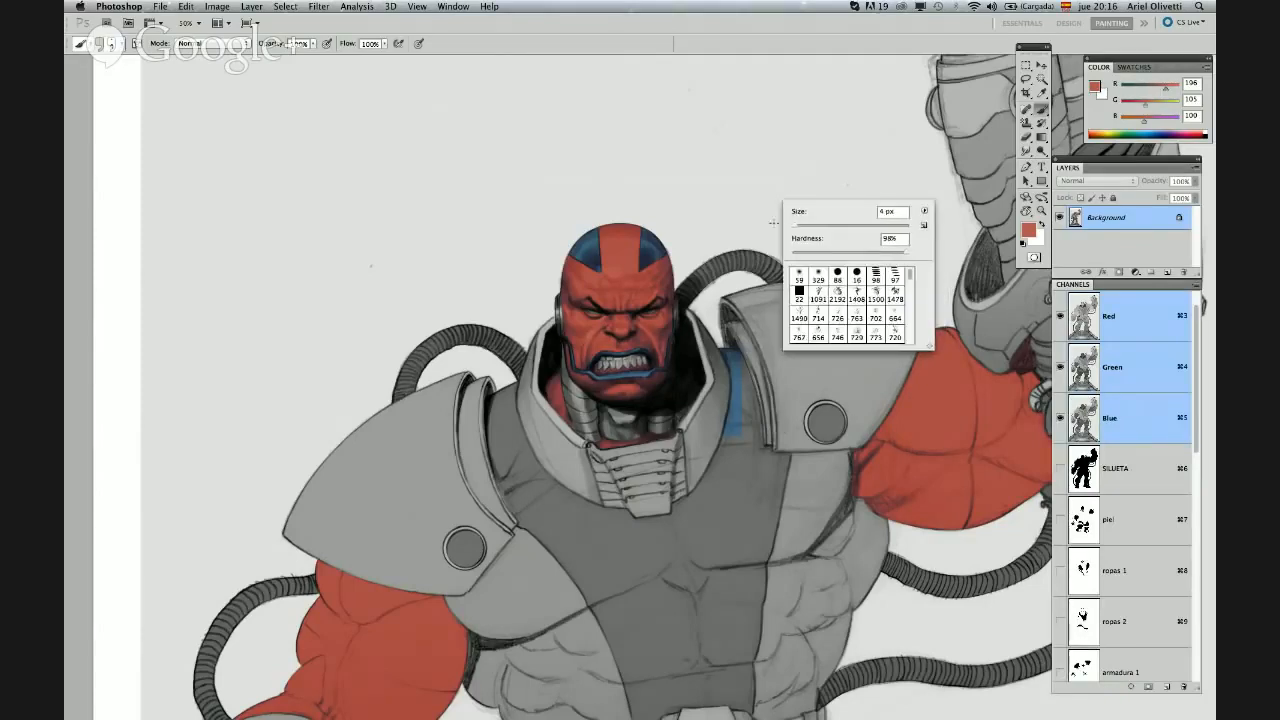
drag(800, 227, 811, 230)
key(Return)
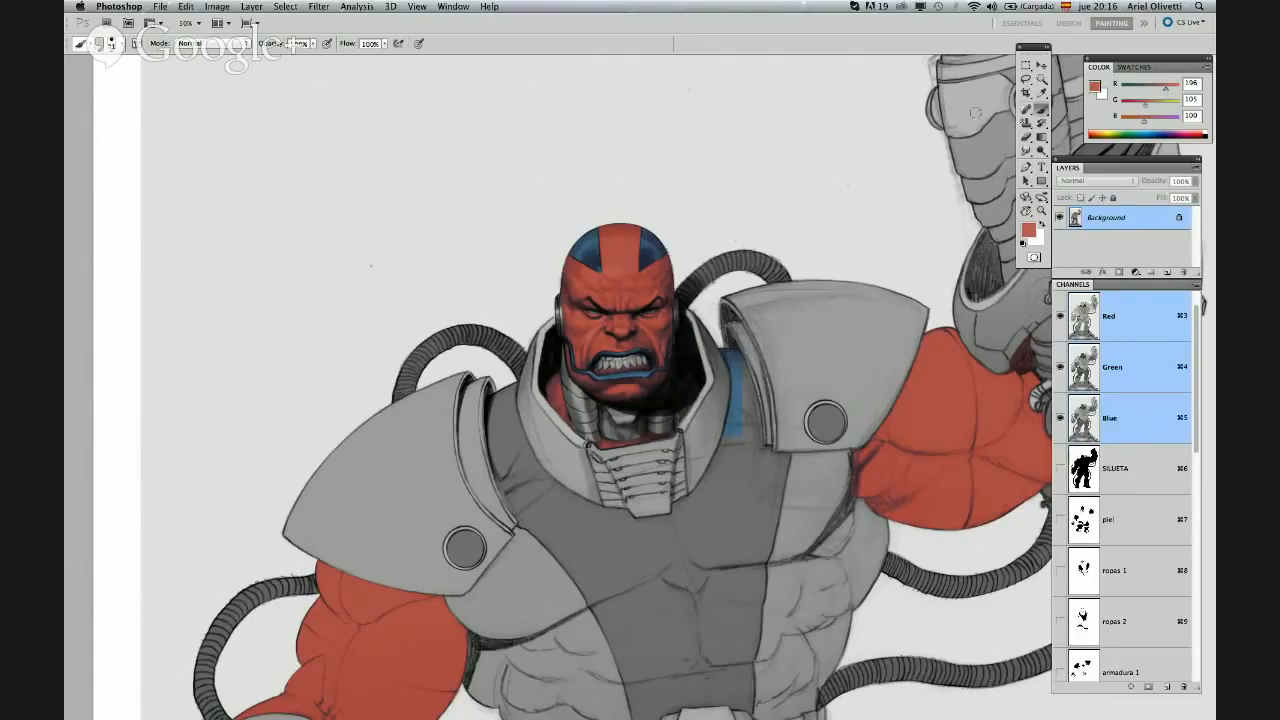
Paint reddish test strokes on the empty background above the raised arm's shoulder and beside the top of the head
right_click(828, 164)
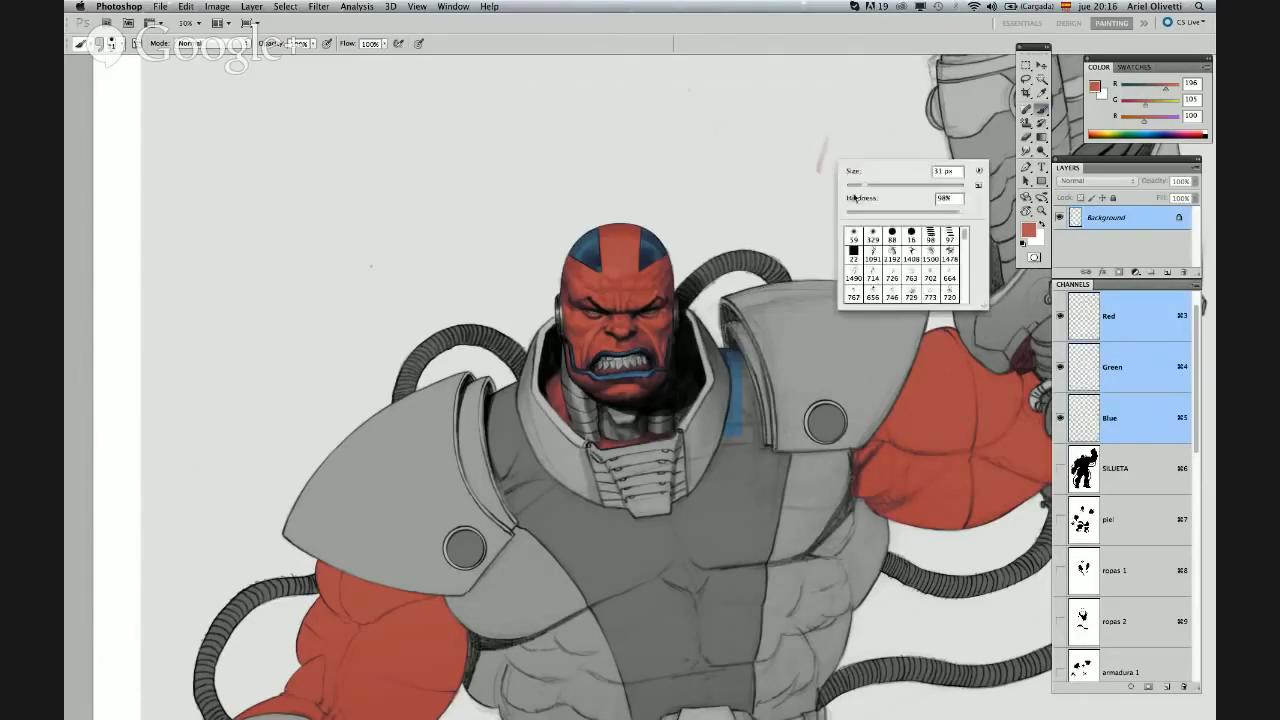
key(Return)
drag(840, 190, 888, 212)
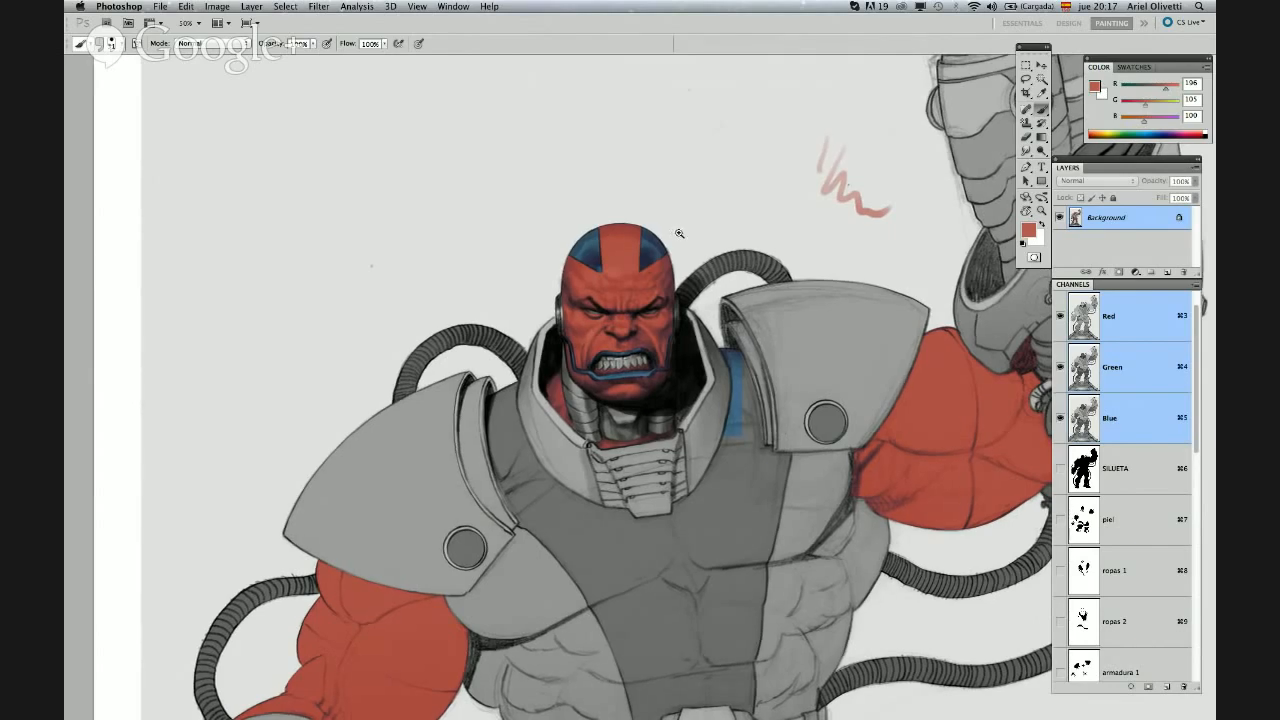
drag(679, 233, 703, 252)
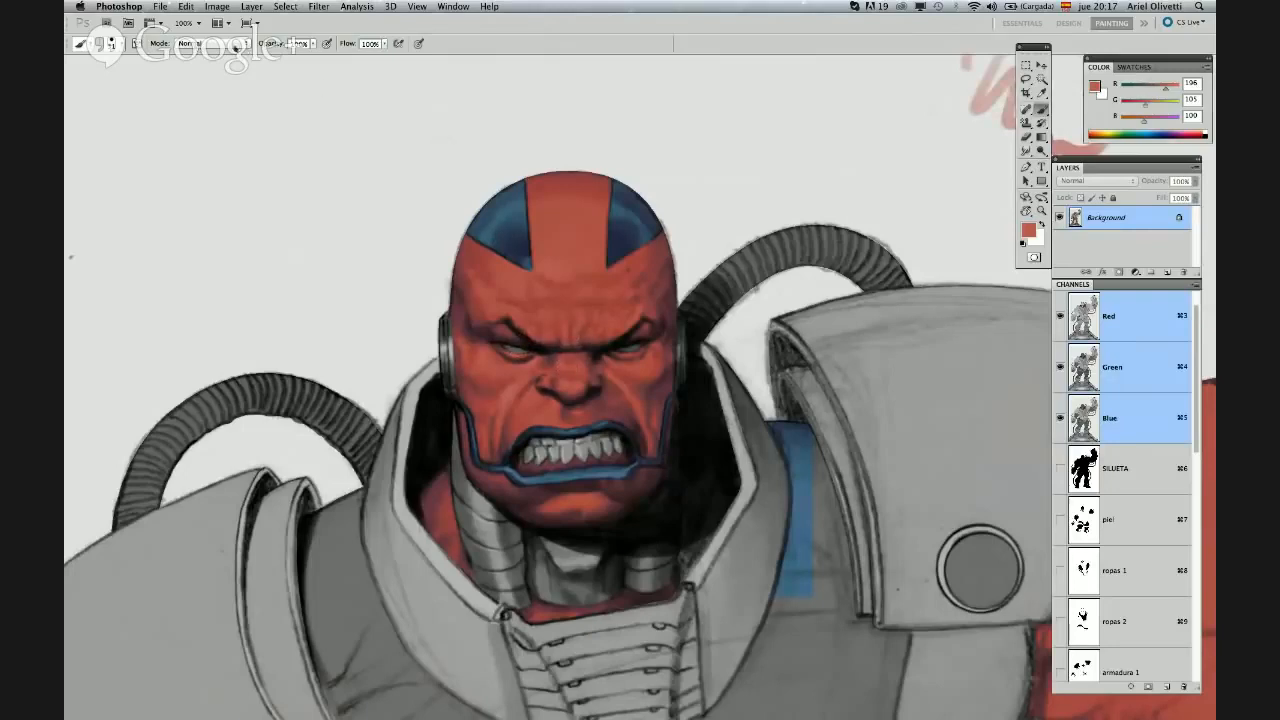
mouse_move(349, 152)
mouse_down()
mouse_move(381, 178)
mouse_move(540, 113)
mouse_up()
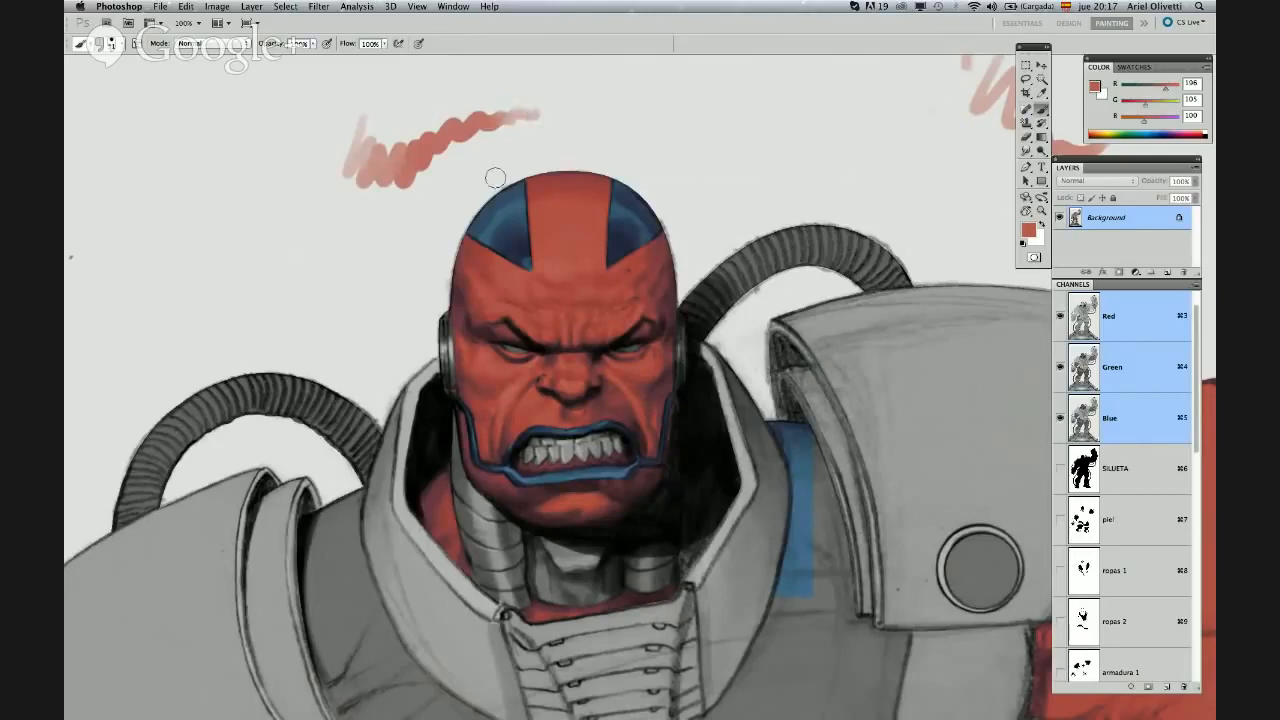
Set the brush mode to Color and paint a green swatch colour over the red test stroke beside the head
click(247, 45)
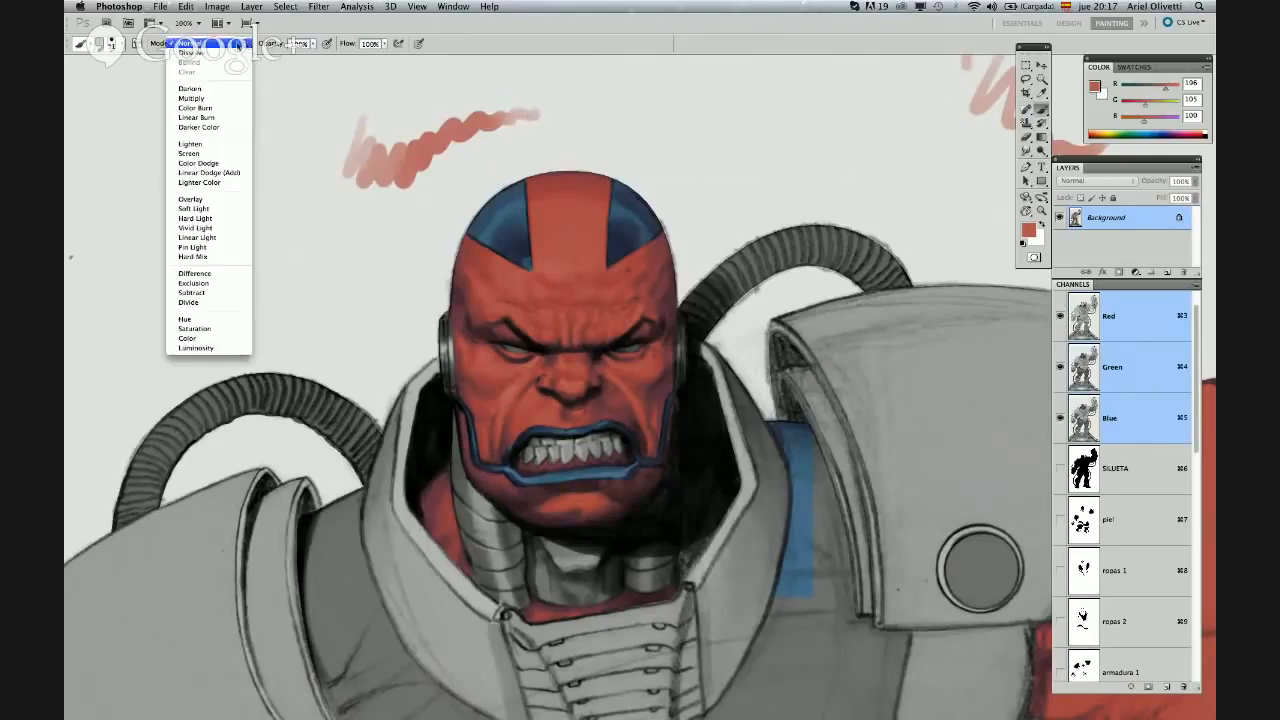
click(219, 340)
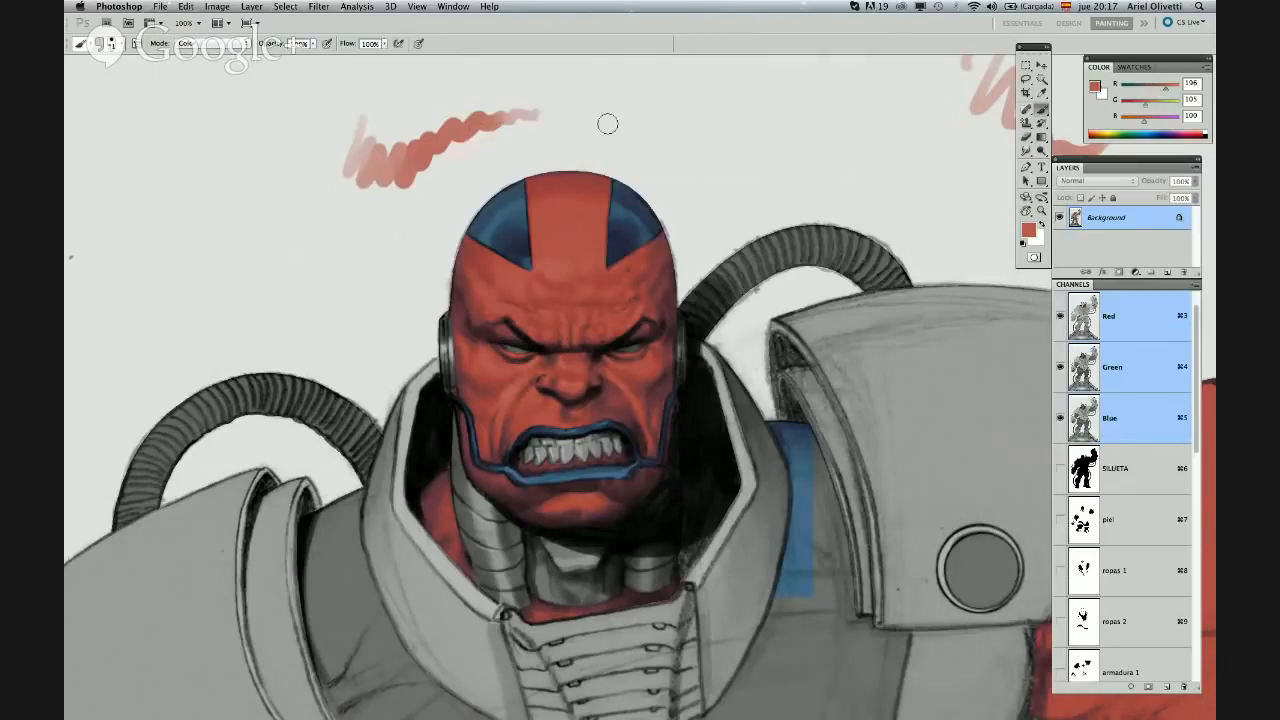
click(1131, 68)
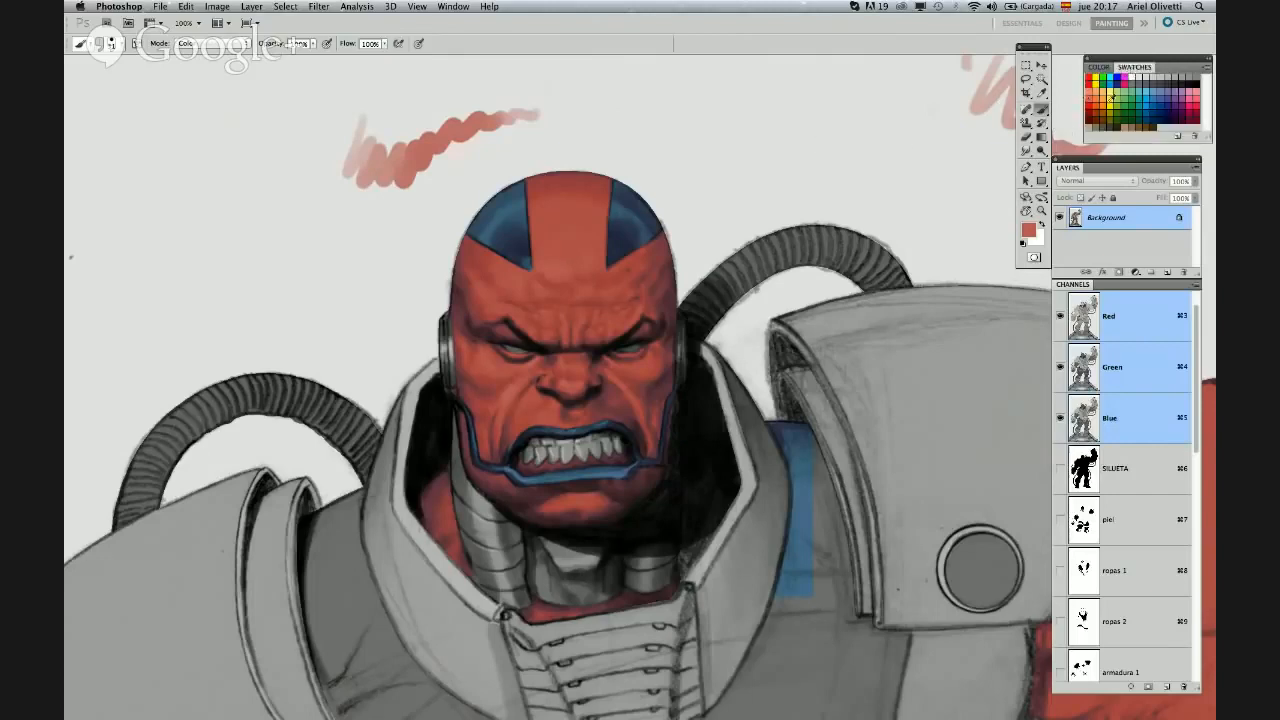
click(1131, 97)
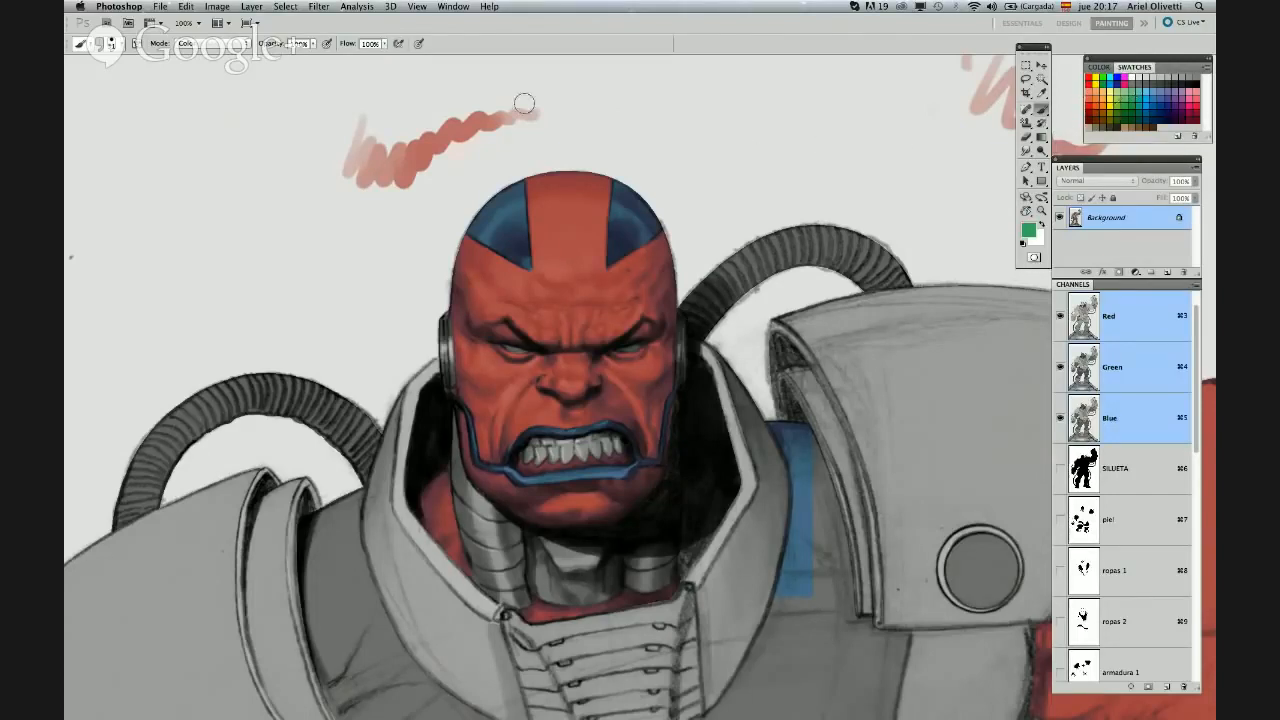
mouse_move(523, 106)
mouse_down()
mouse_move(474, 117)
mouse_move(526, 114)
mouse_move(490, 112)
mouse_up()
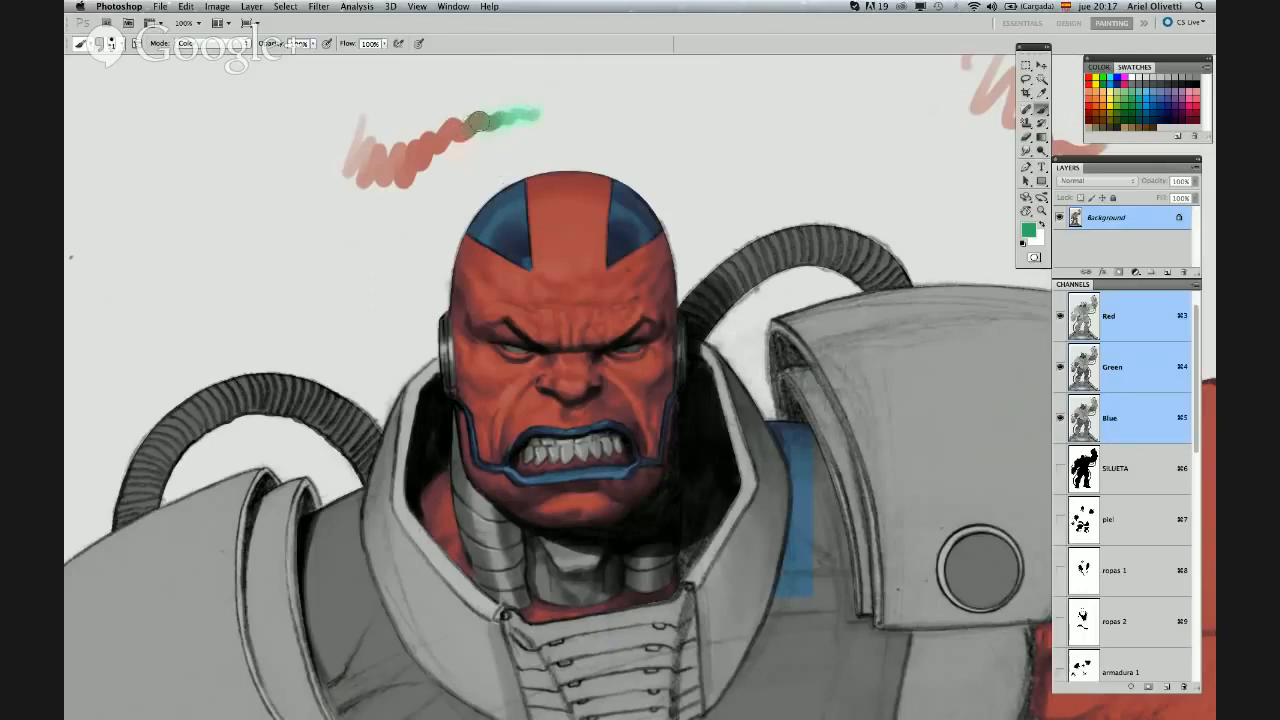
mouse_move(368, 172)
mouse_down()
mouse_move(348, 170)
mouse_move(366, 150)
mouse_move(392, 180)
mouse_move(418, 150)
mouse_up()
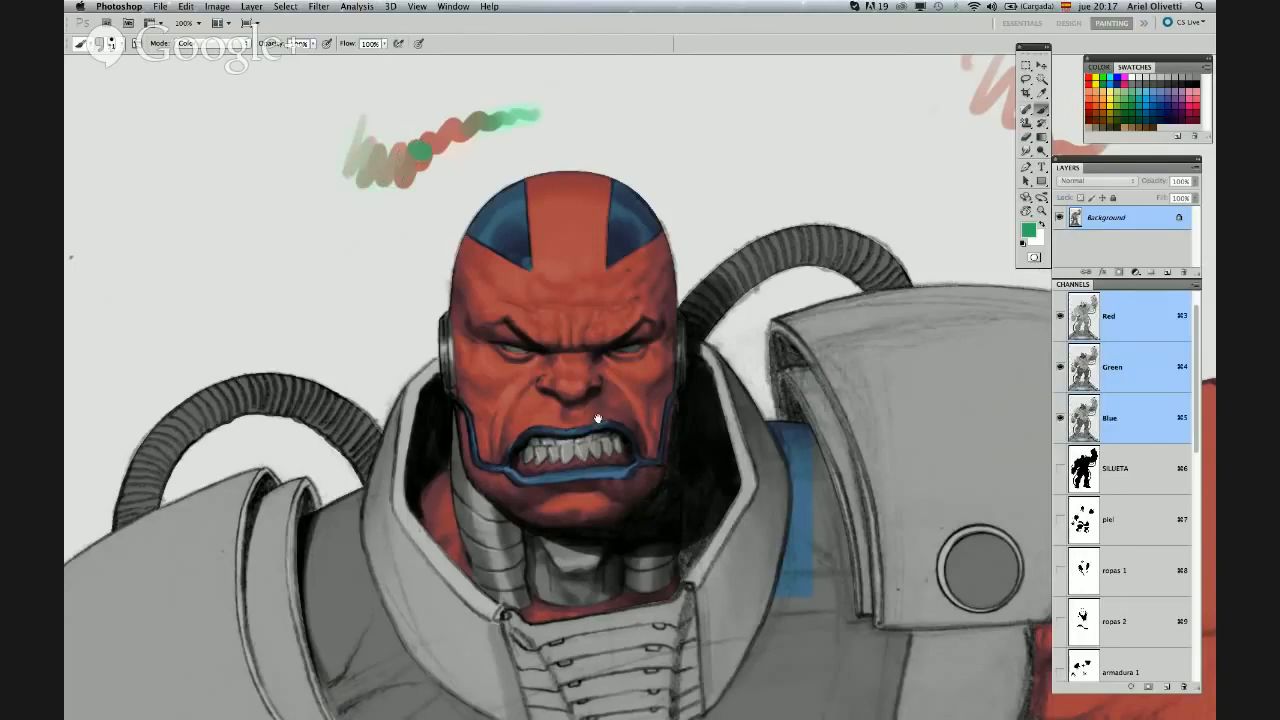
Reduce the brush to 21 px and tint the skin beneath both eyes with a pale teal swatch colour
scroll(600, 401, up, 1)
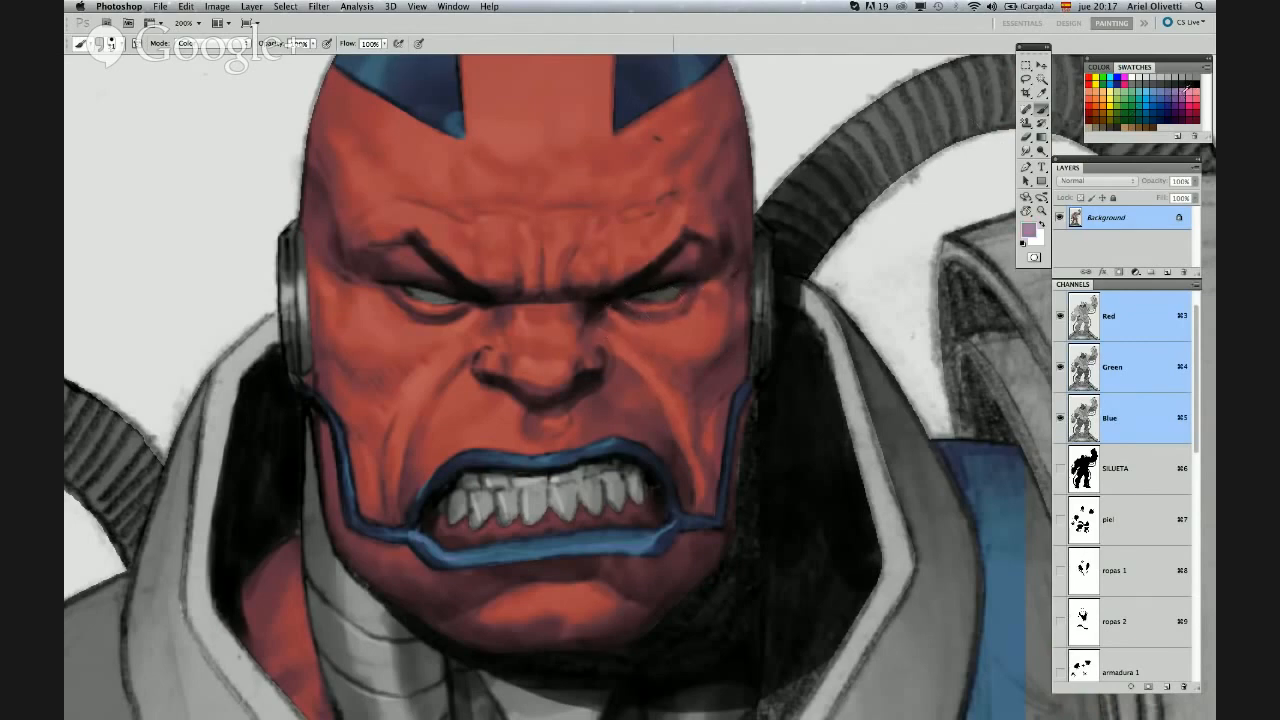
right_click(757, 303)
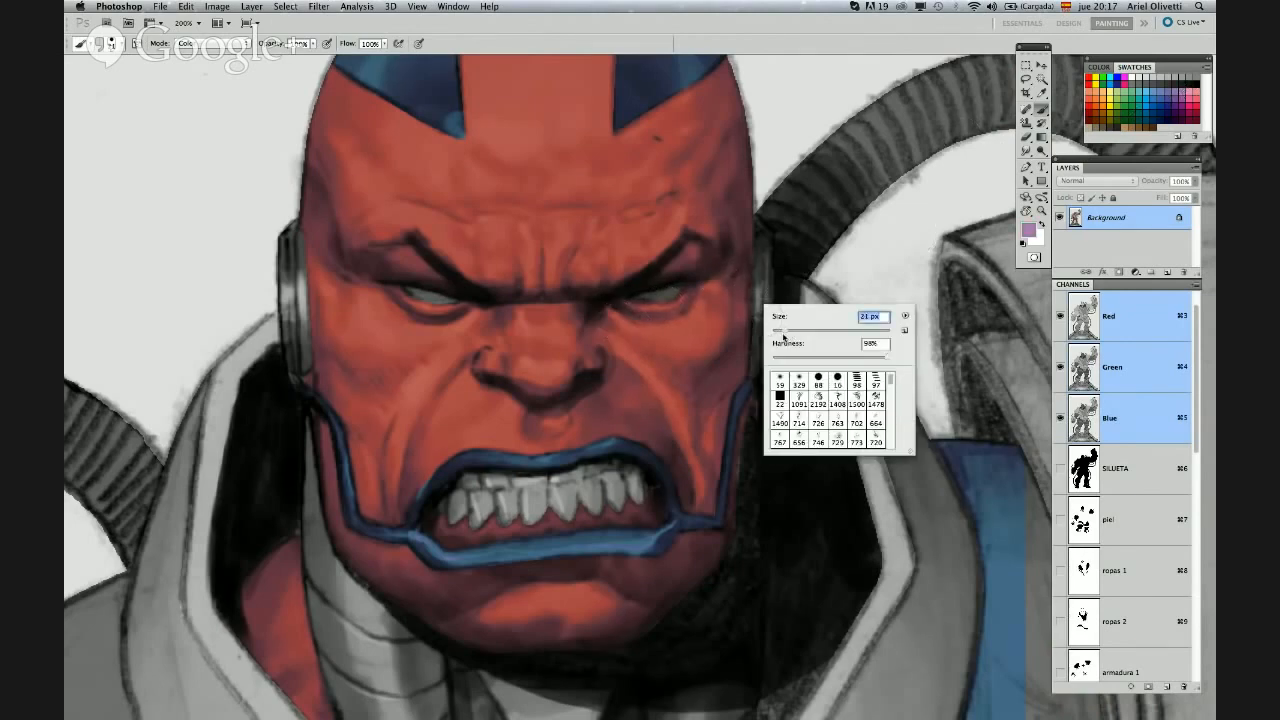
click(615, 311)
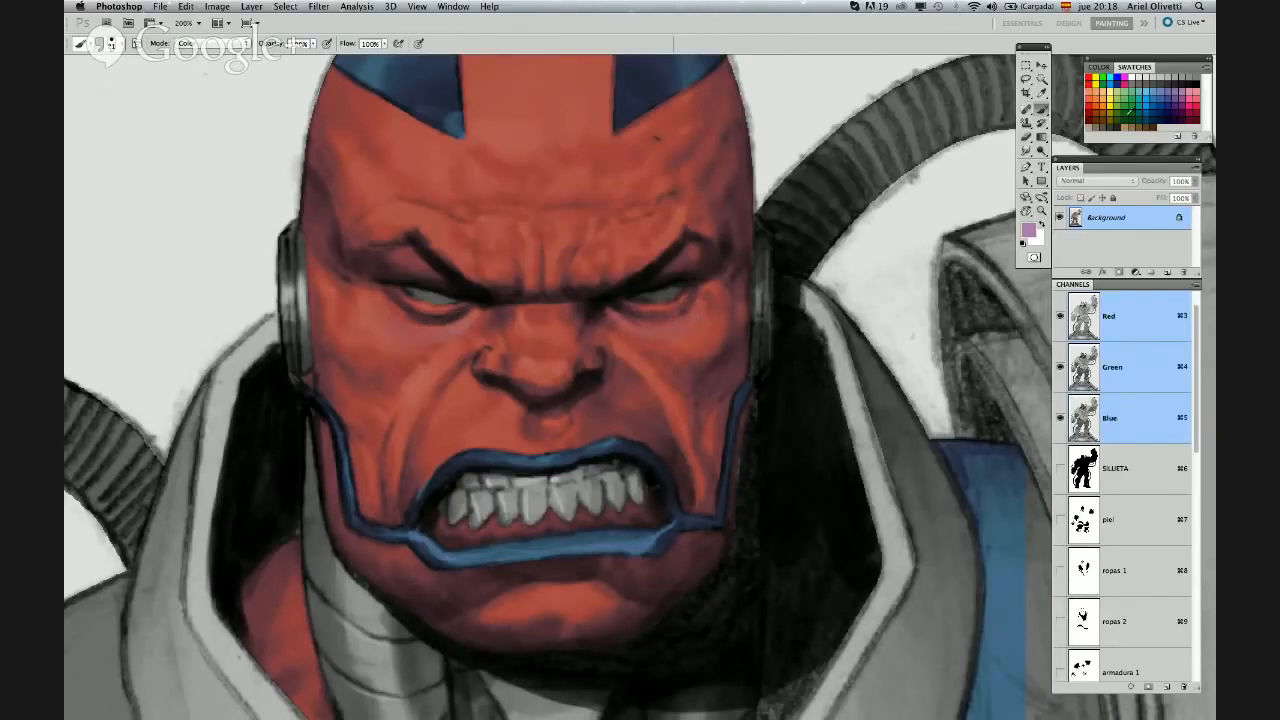
click(1138, 91)
right_click(655, 334)
drag(608, 312, 655, 334)
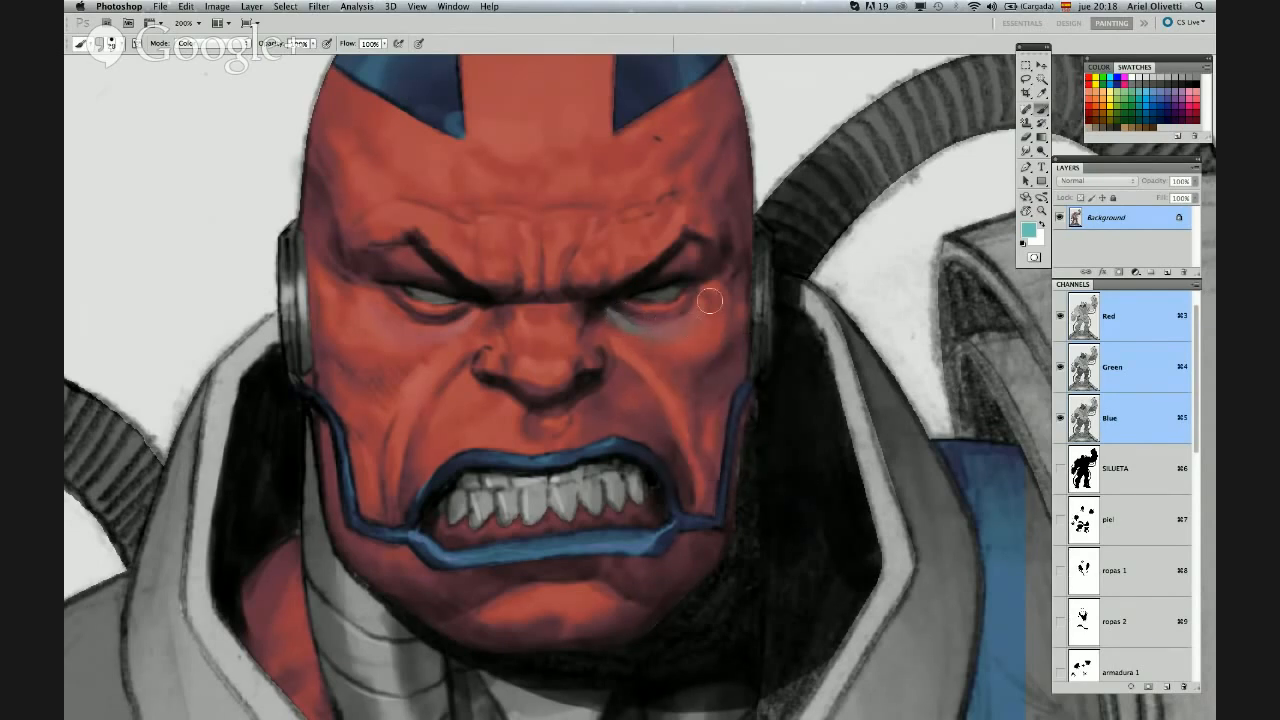
drag(468, 319, 400, 328)
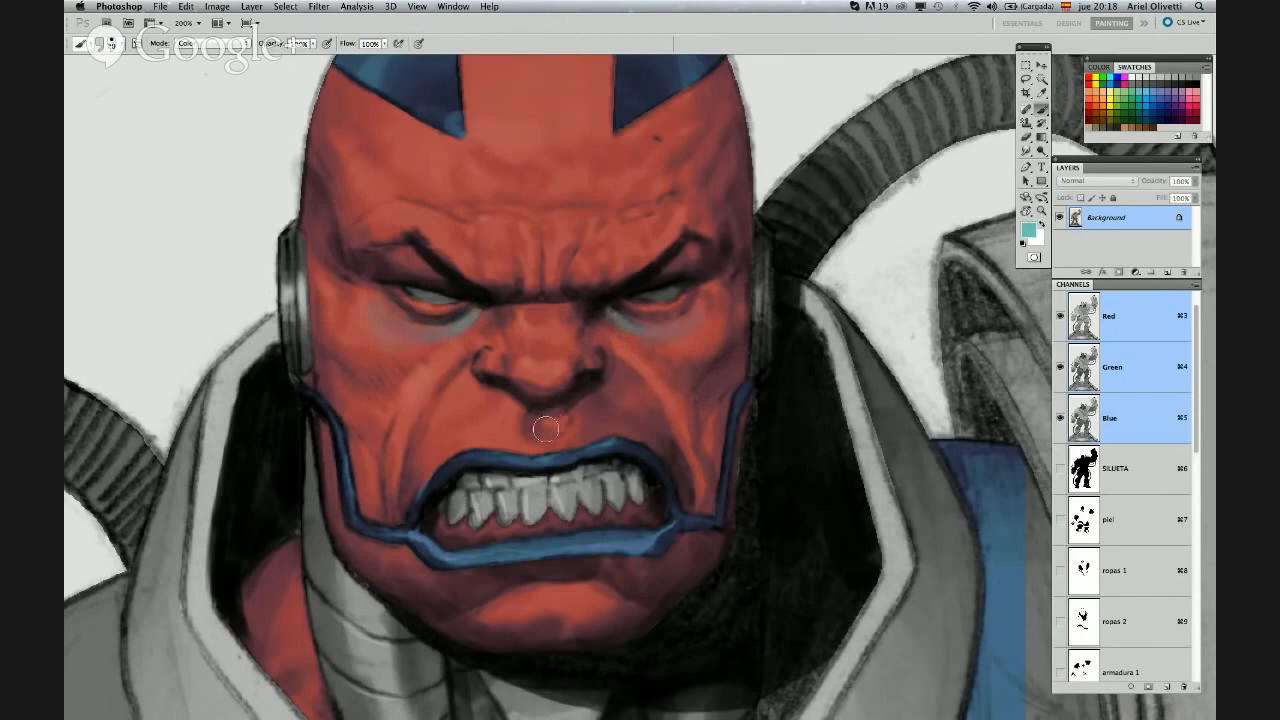
Tint the furrows between the eyebrows and the lower forehead with the pale teal colour using the Color-mode brush
scroll(600, 271, up, 2)
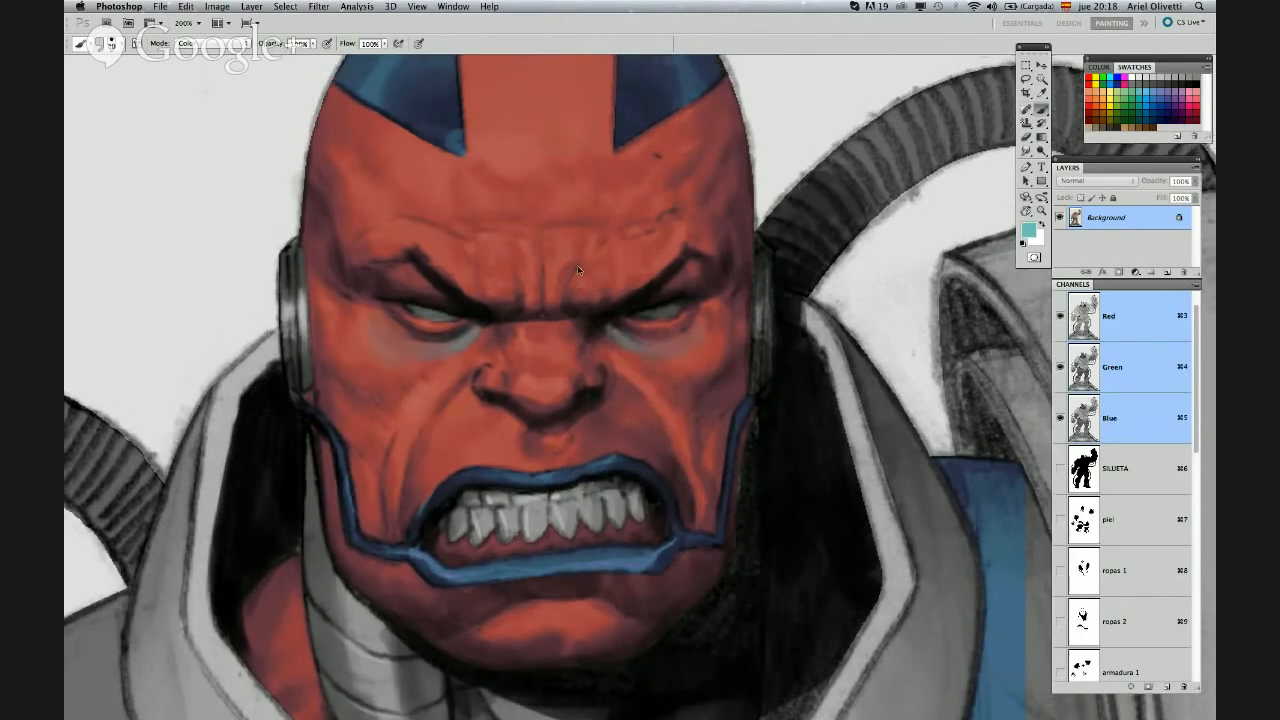
right_click(590, 277)
mouse_move(607, 293)
mouse_down()
mouse_move(552, 267)
mouse_move(549, 280)
mouse_move(570, 252)
mouse_move(545, 246)
mouse_move(567, 259)
mouse_move(556, 215)
mouse_move(563, 233)
mouse_move(579, 229)
mouse_move(576, 212)
mouse_move(541, 211)
mouse_up()
click(555, 302)
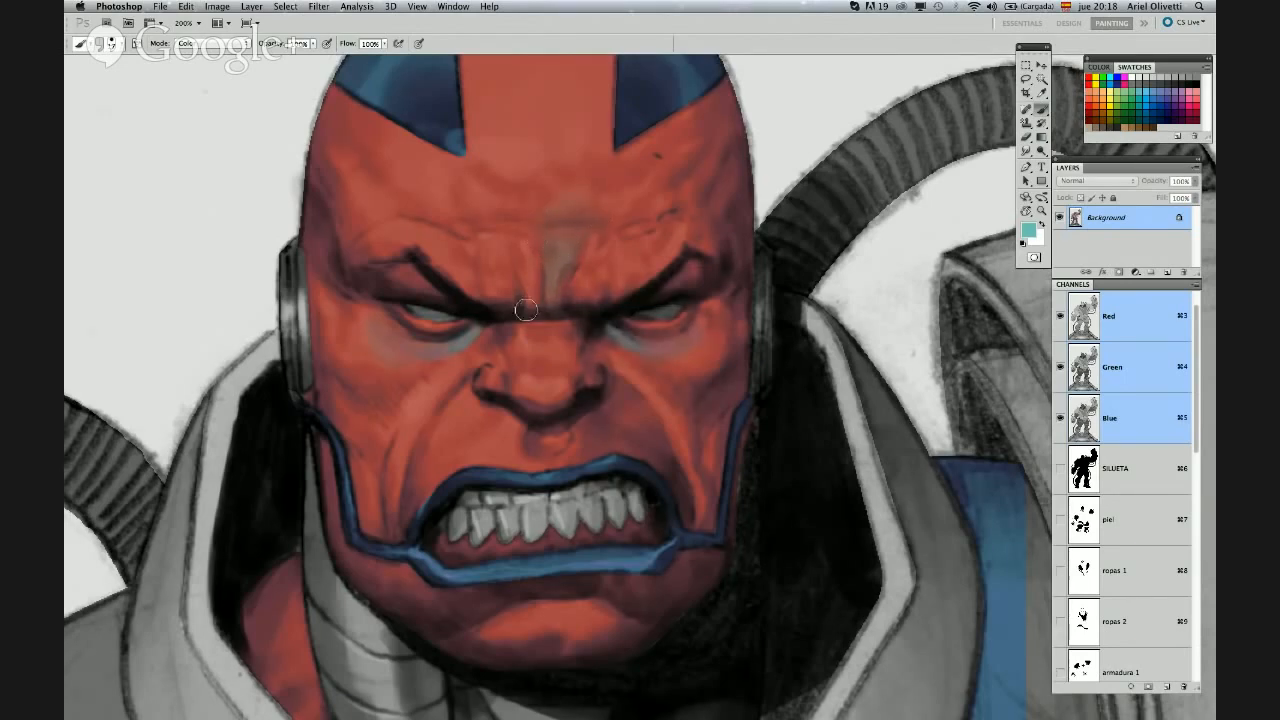
mouse_move(526, 310)
mouse_down()
mouse_move(527, 247)
mouse_move(511, 212)
mouse_up()
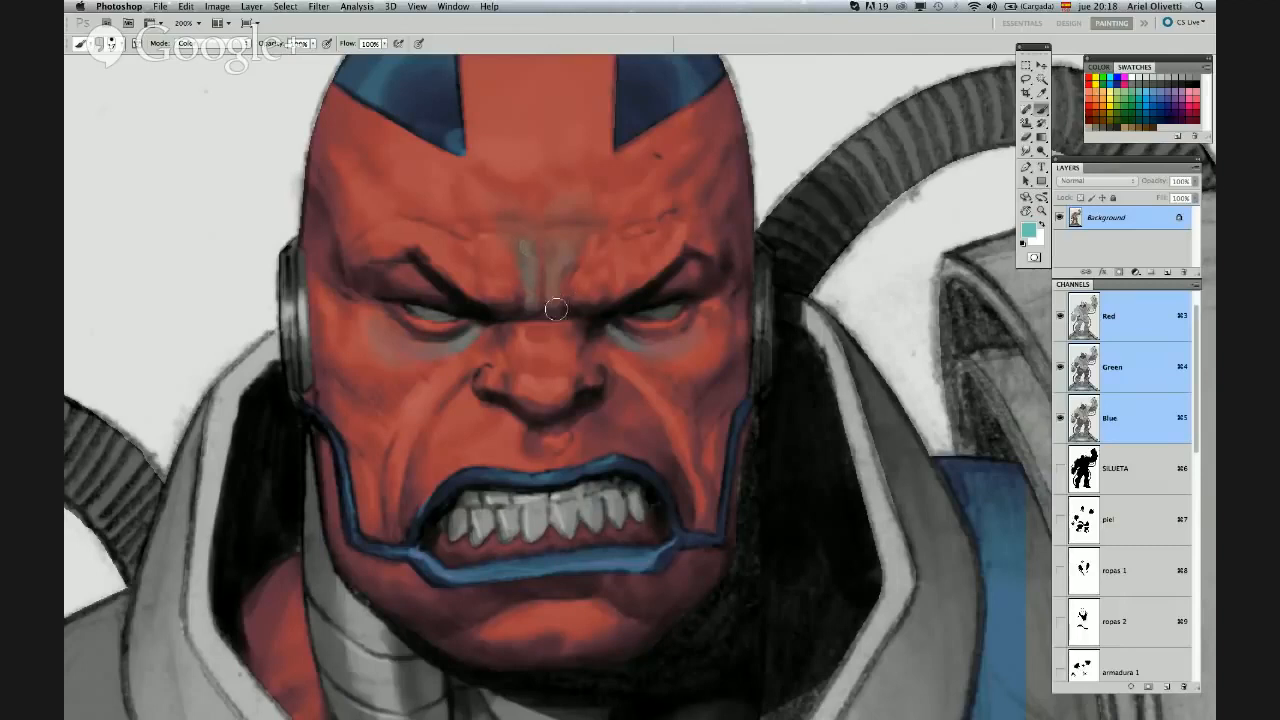
mouse_move(556, 307)
mouse_down()
mouse_move(581, 196)
mouse_move(474, 232)
mouse_up()
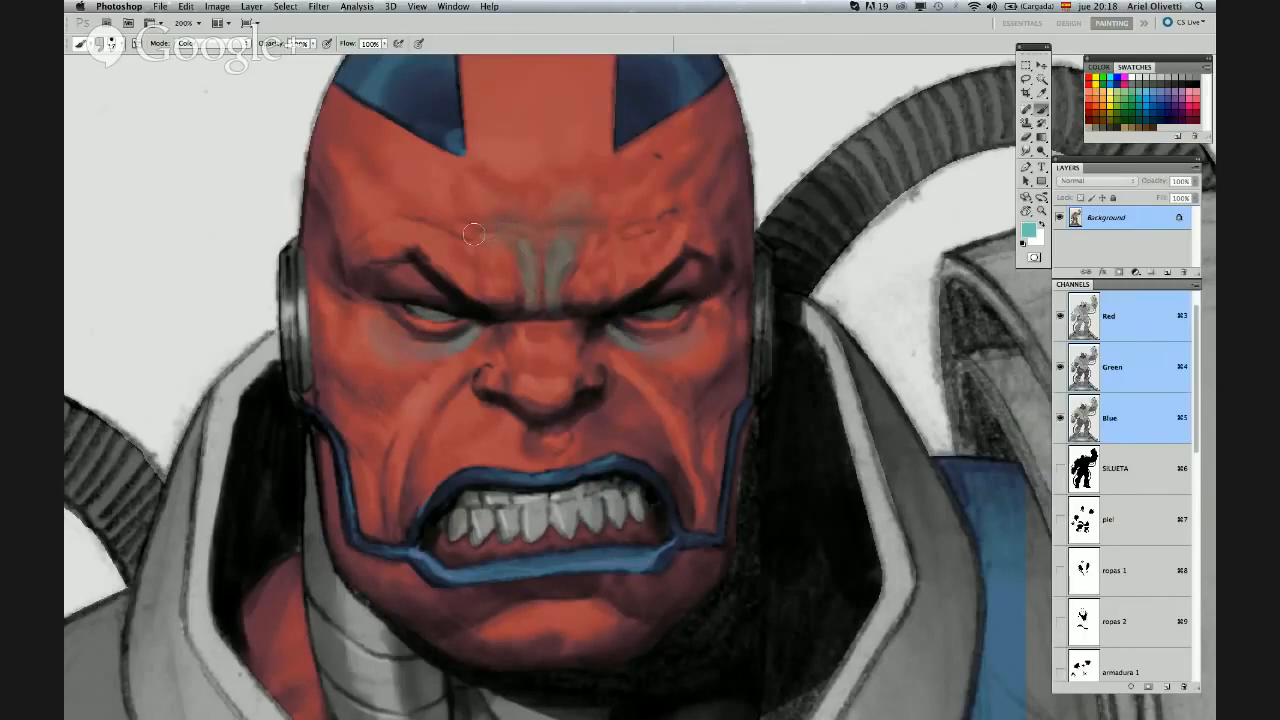
Choose a light green swatch and tint the skin around the mouth, on the chin and beneath both eyes
alt+click(681, 337)
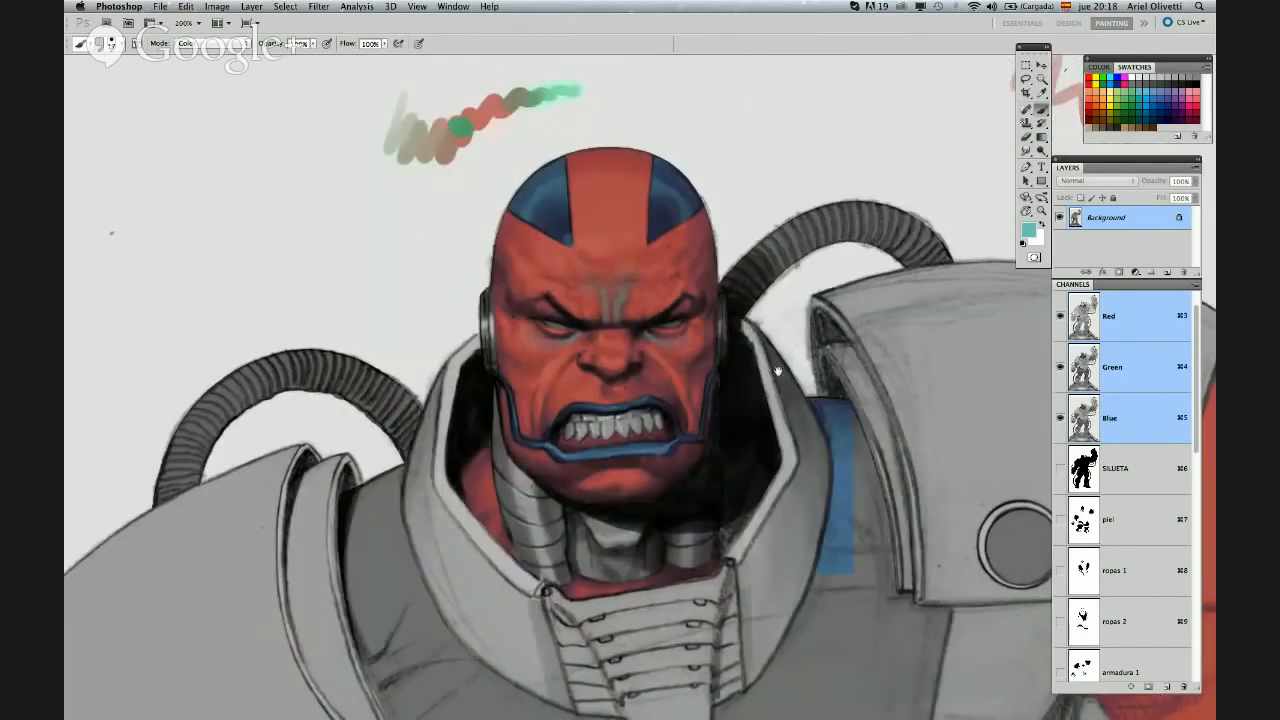
drag(777, 371, 765, 323)
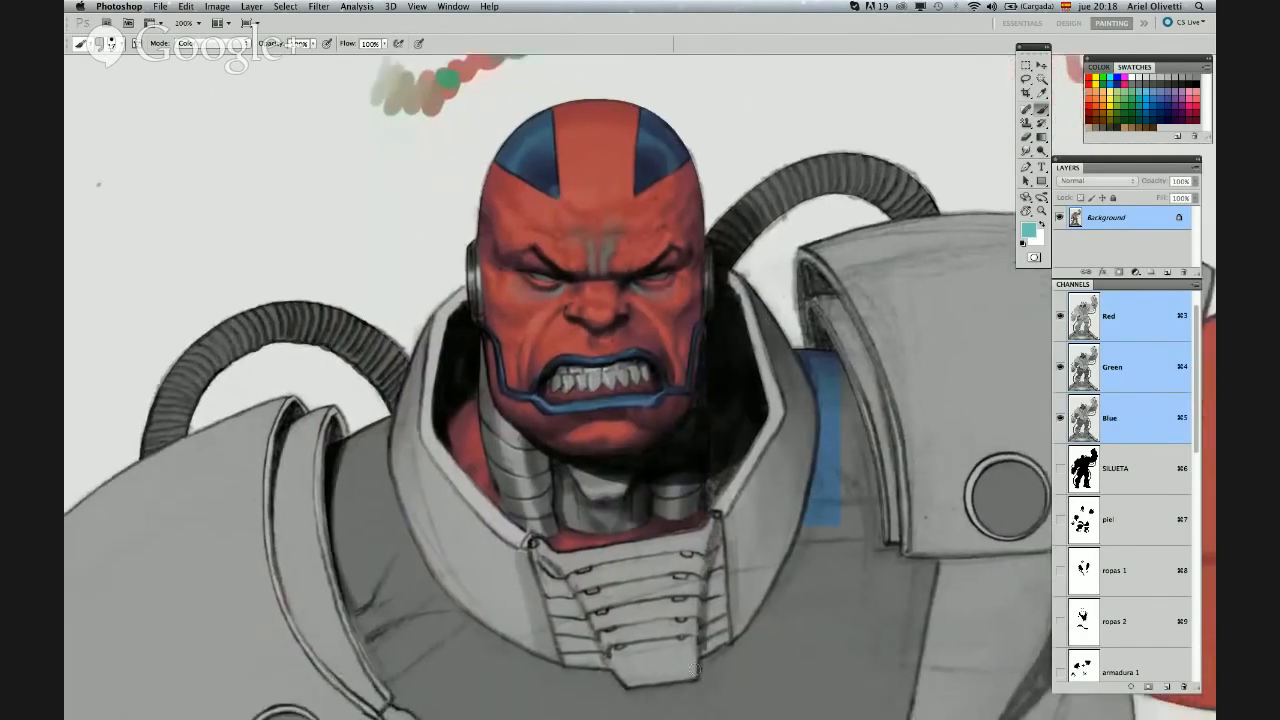
super+click(641, 316)
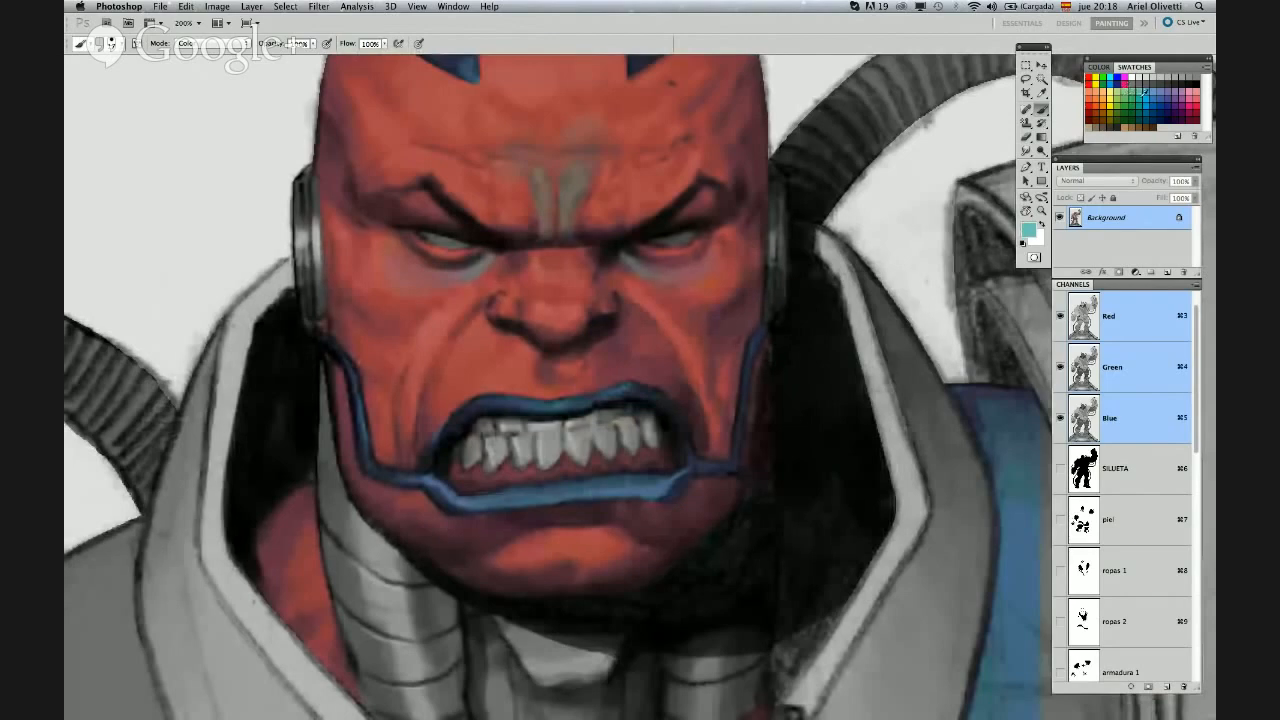
click(1120, 89)
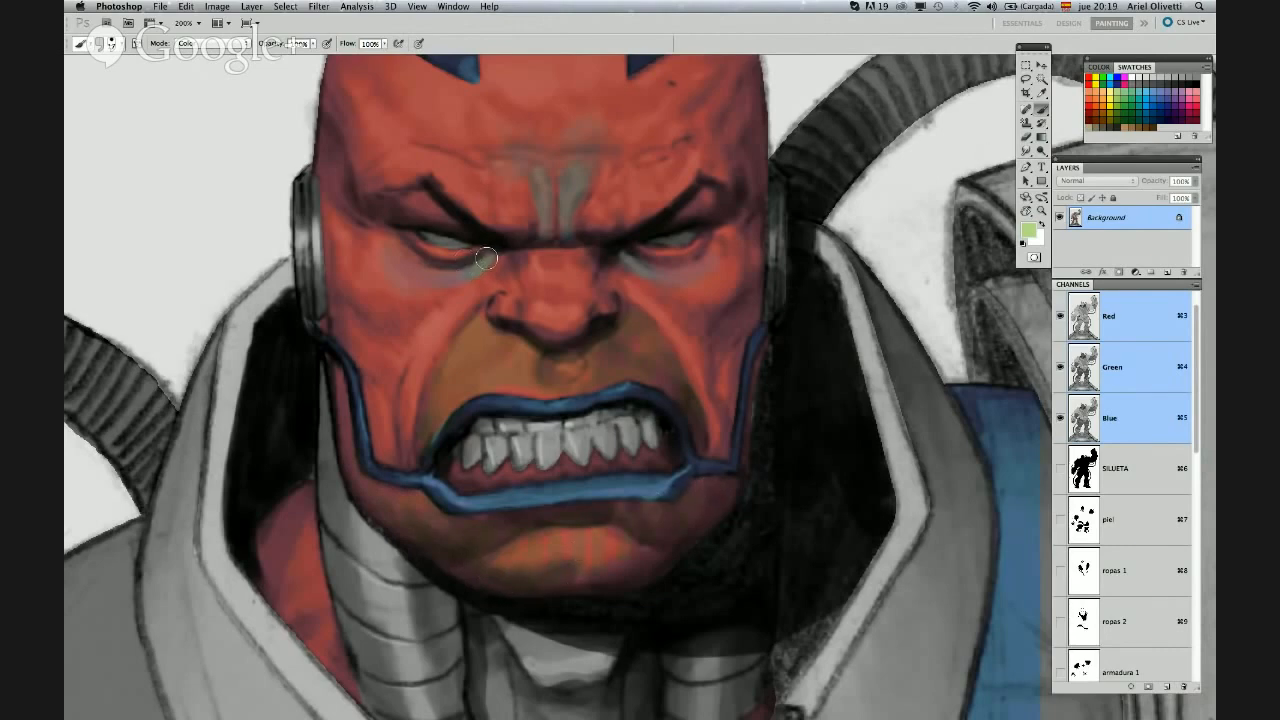
drag(485, 258, 420, 282)
mouse_move(619, 253)
mouse_down()
mouse_move(664, 272)
mouse_move(700, 262)
mouse_up()
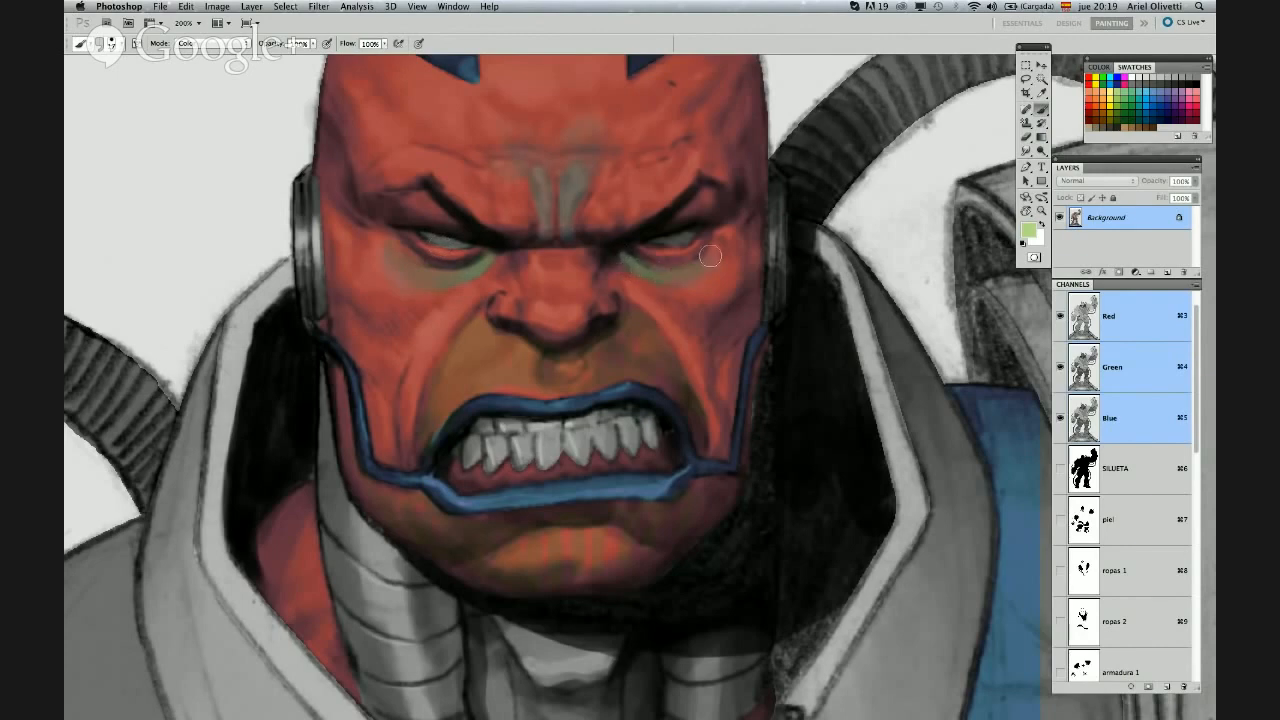
Examine the tinted face against the rest of the figure at 50% zoom
alt+click(685, 368)
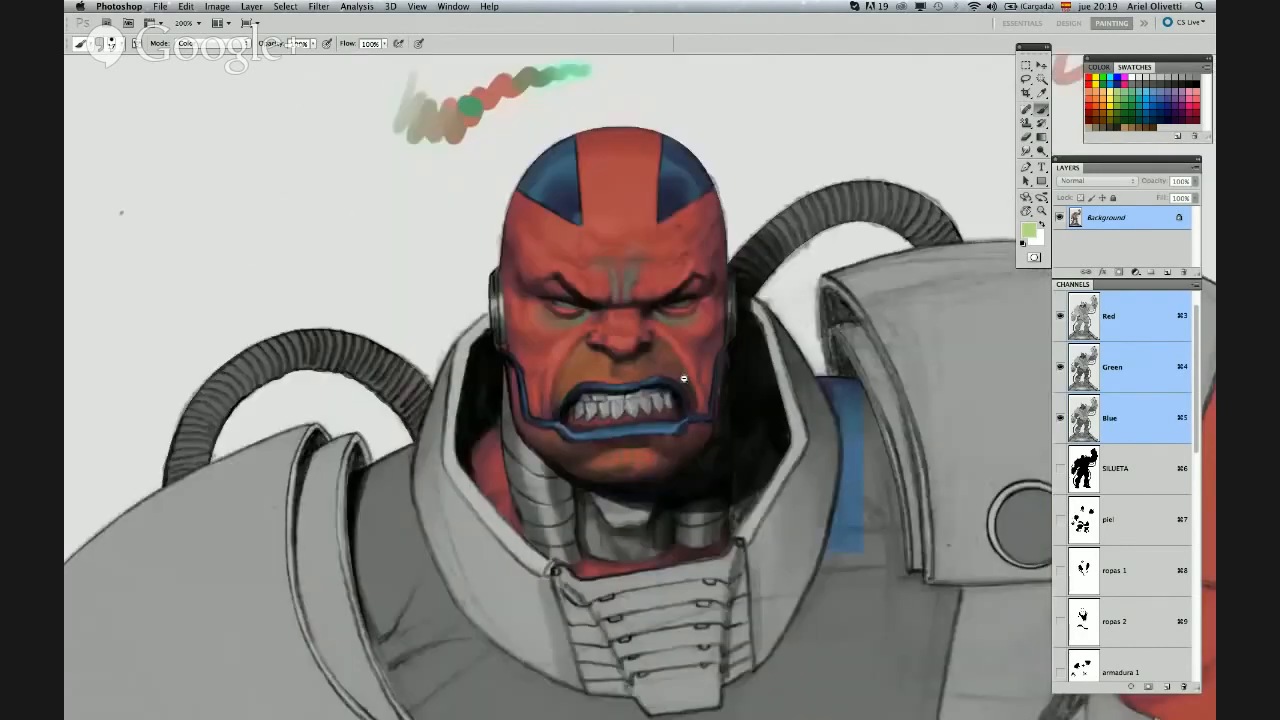
alt+click(685, 374)
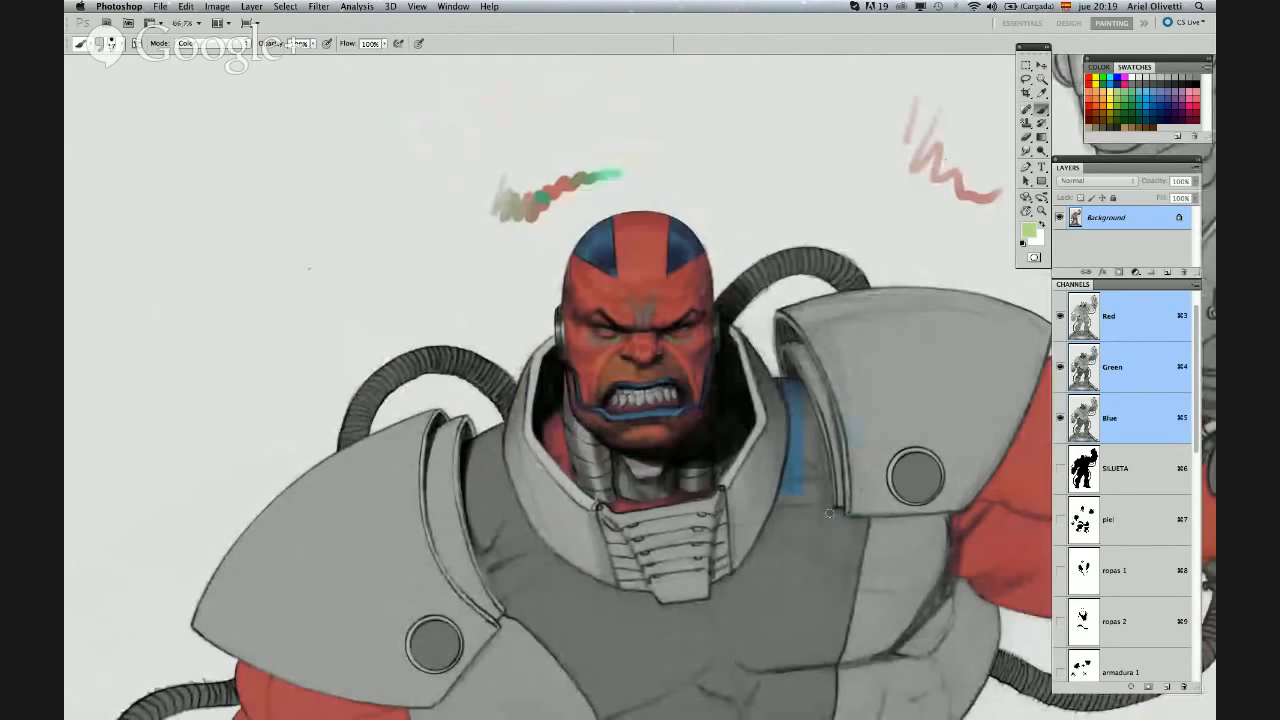
scroll(760, 479, down, 2)
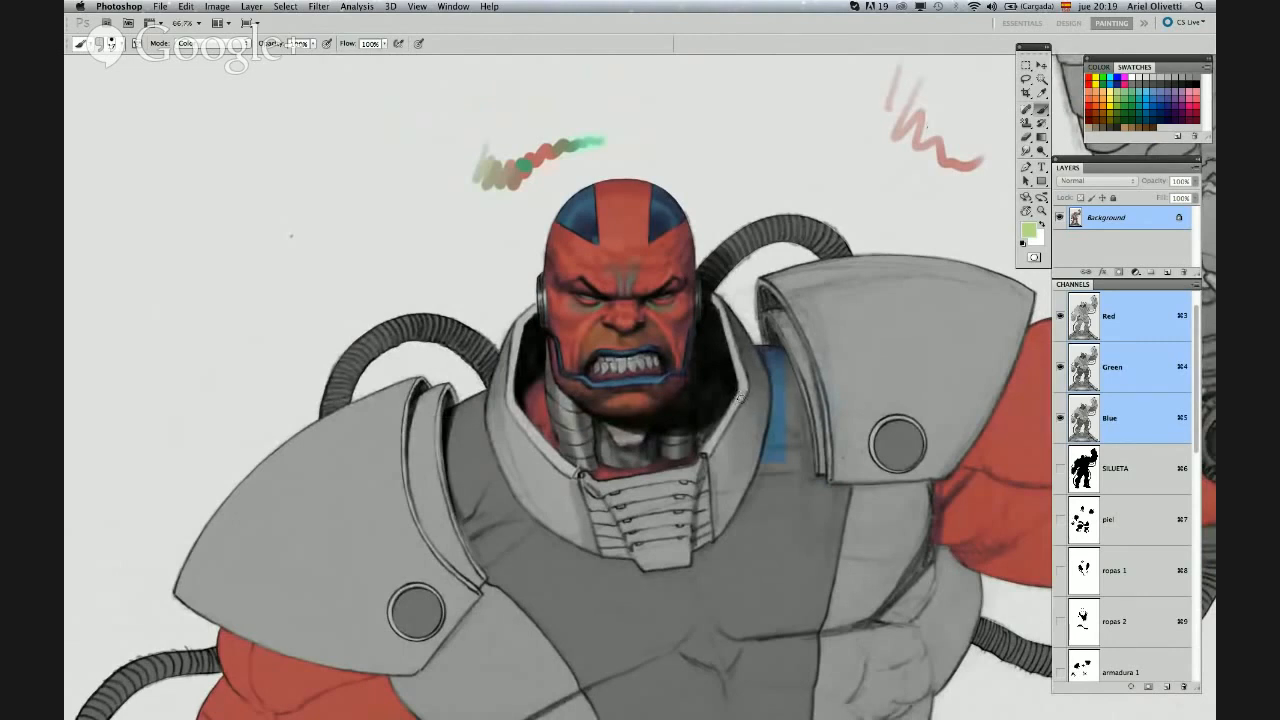
key(super+space)
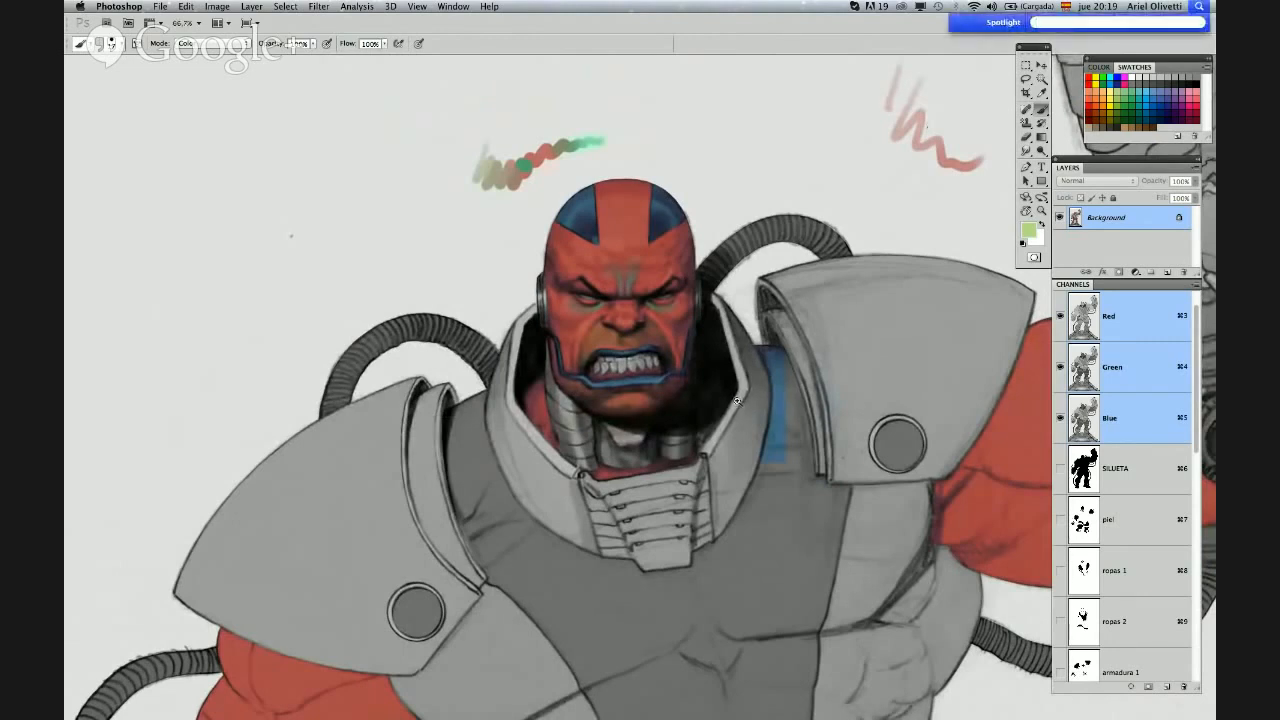
alt+super+click(740, 396)
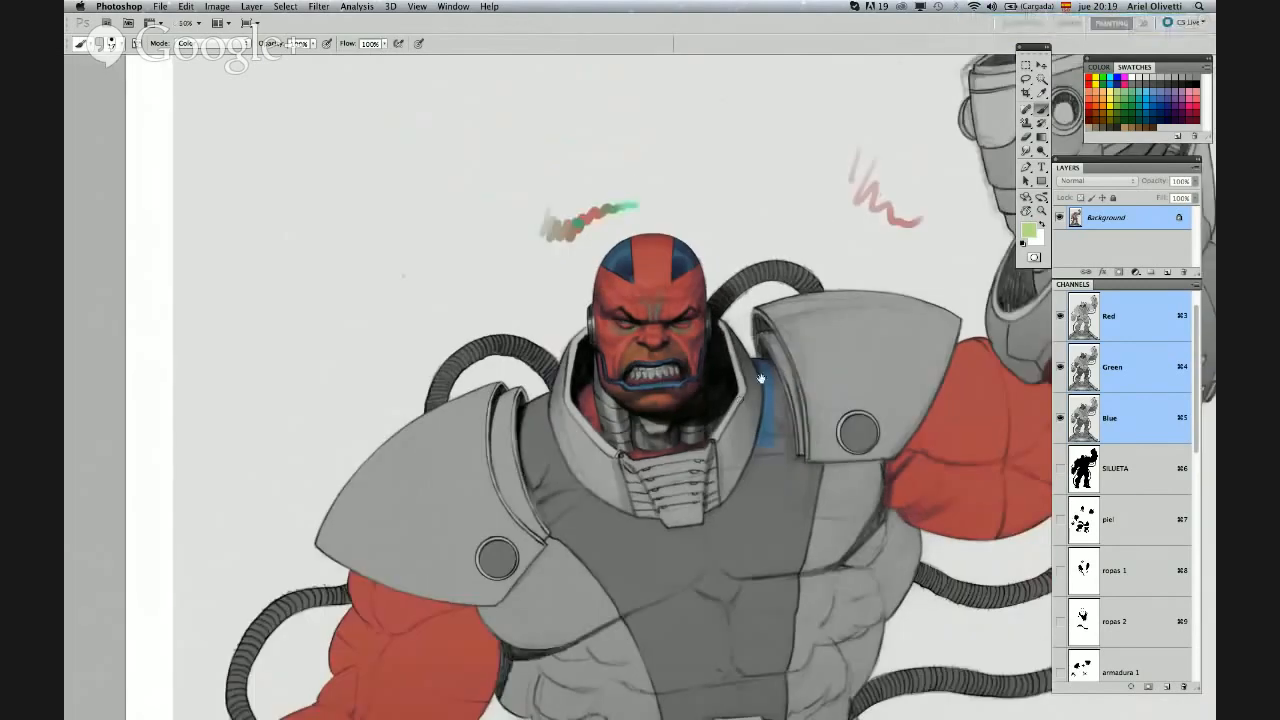
drag(764, 376, 701, 330)
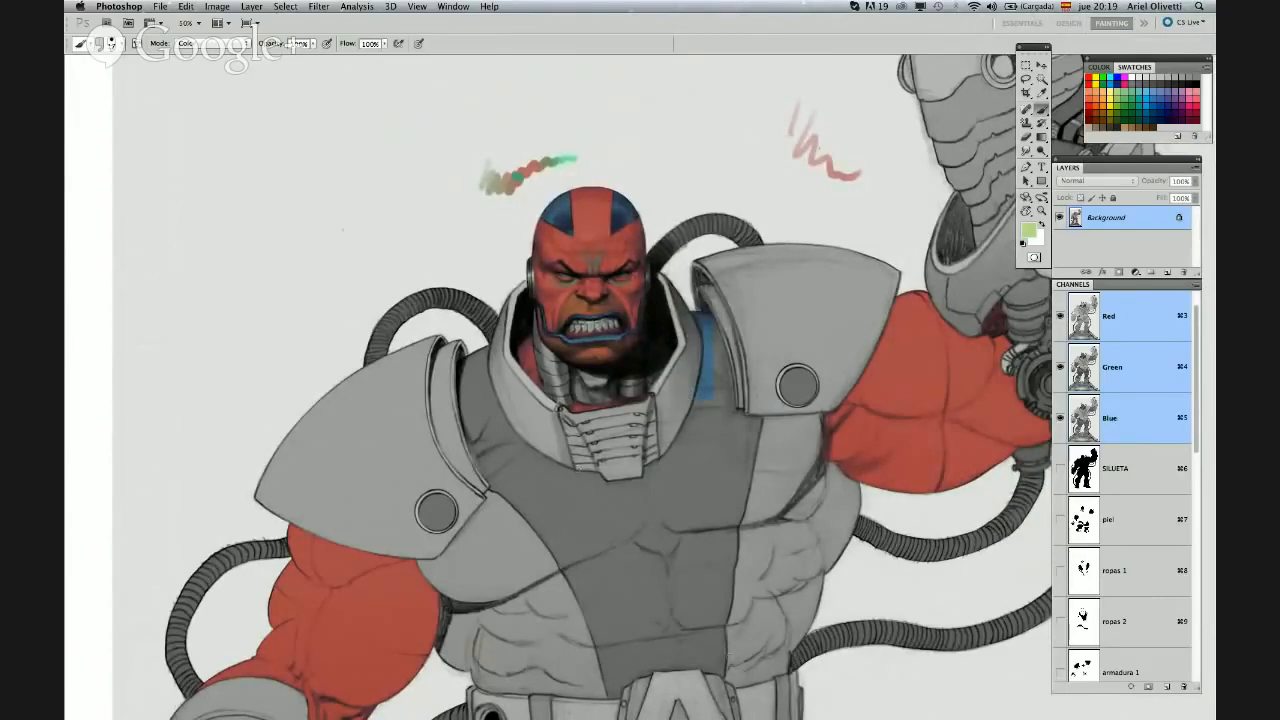
Switch to the Google+ Hangouts window in Firefox, move it fully into view and stop the screen share
mouse_move(790, 712)
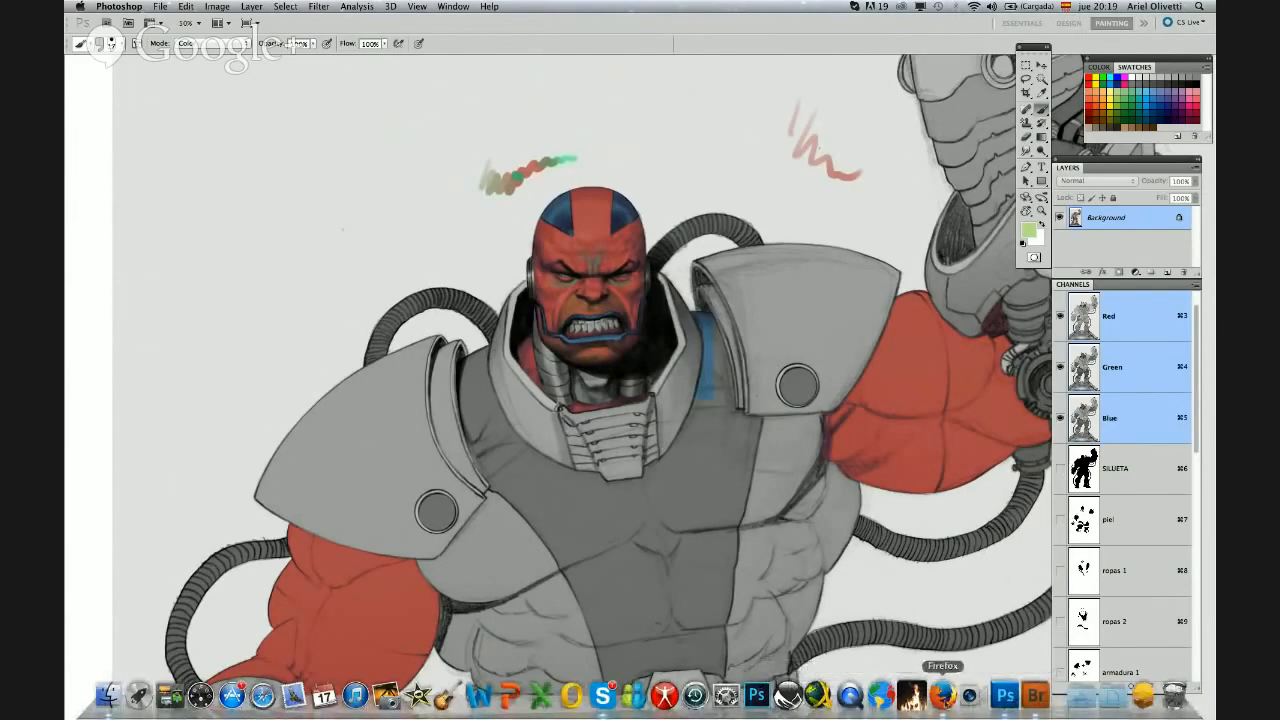
click(943, 697)
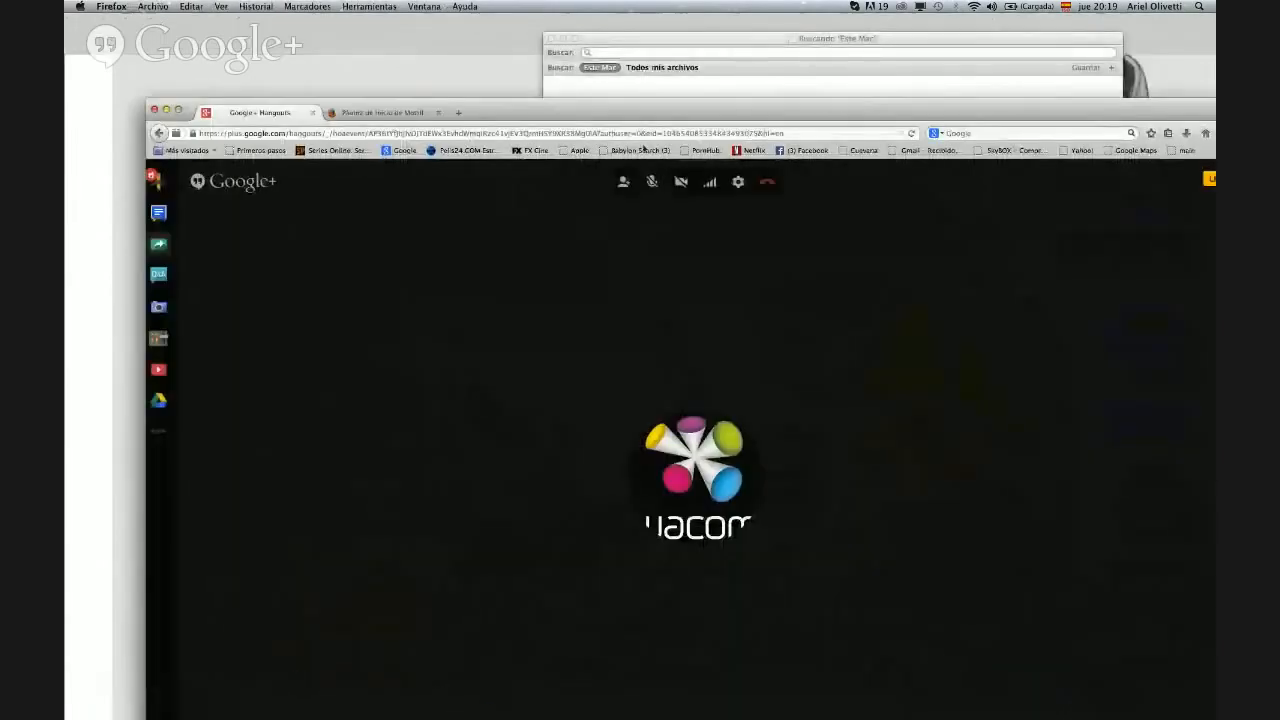
drag(651, 114, 612, 35)
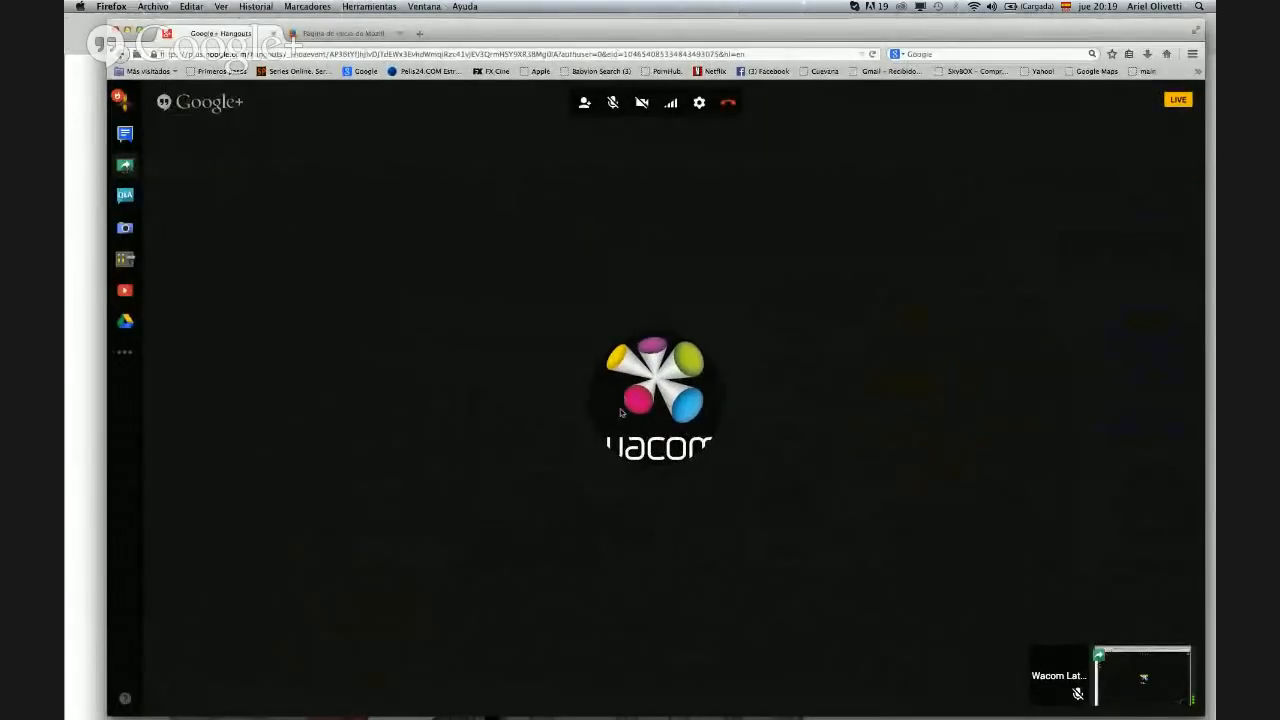
click(126, 167)
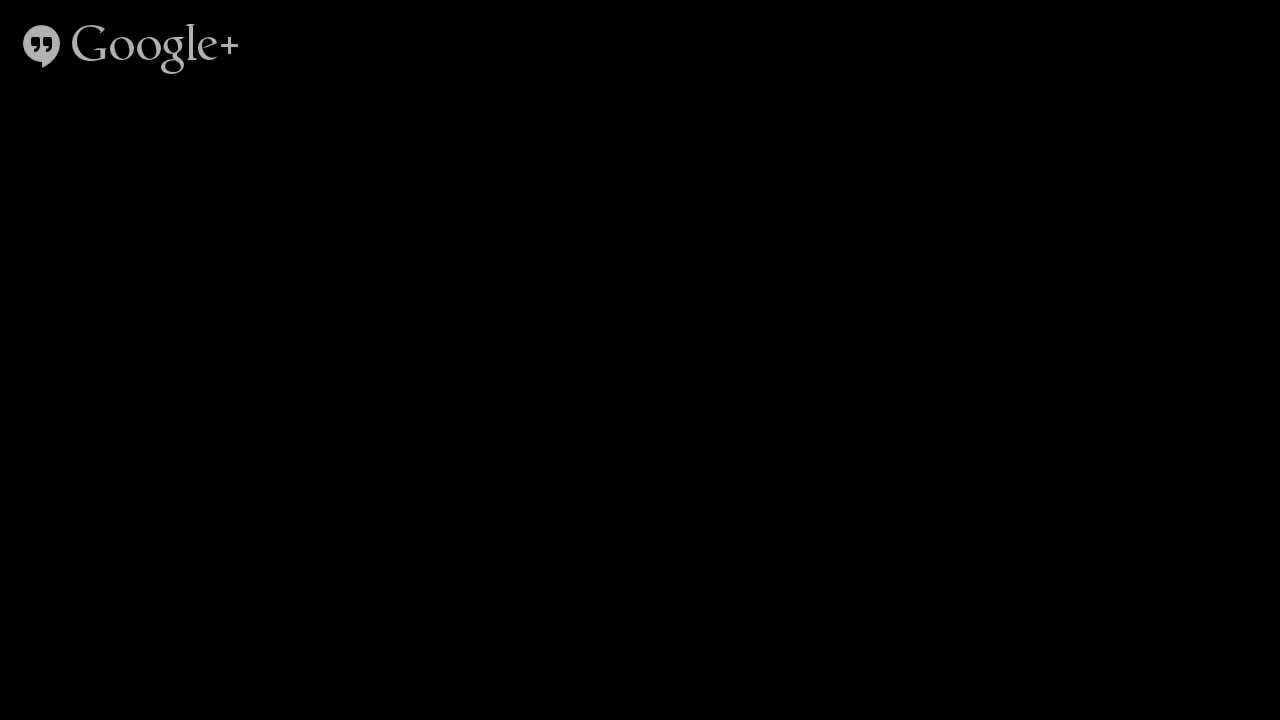